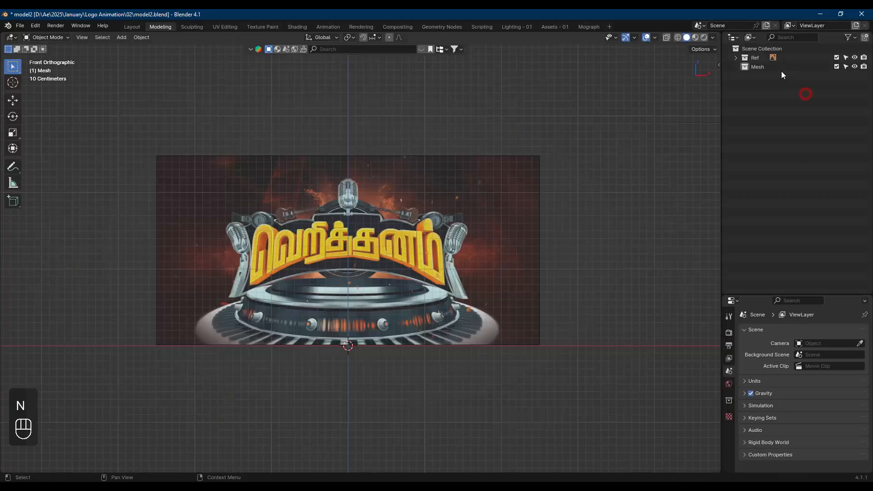
- Add a mesh circle with 64 vertices to the Mesh collection
click(781, 70)
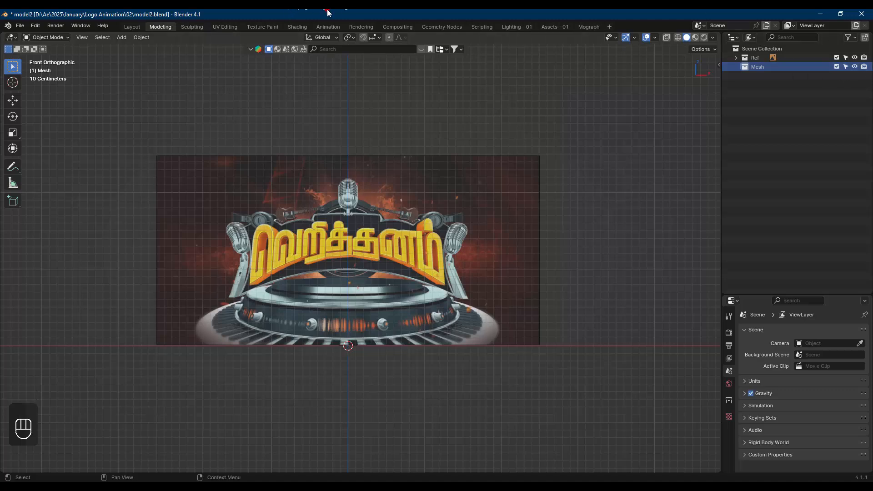
key(shift+a)
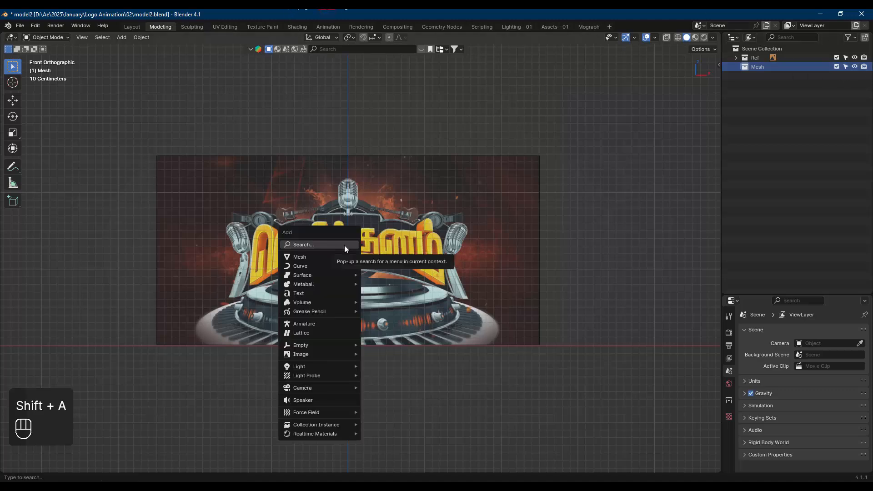
mouse_move(339, 260)
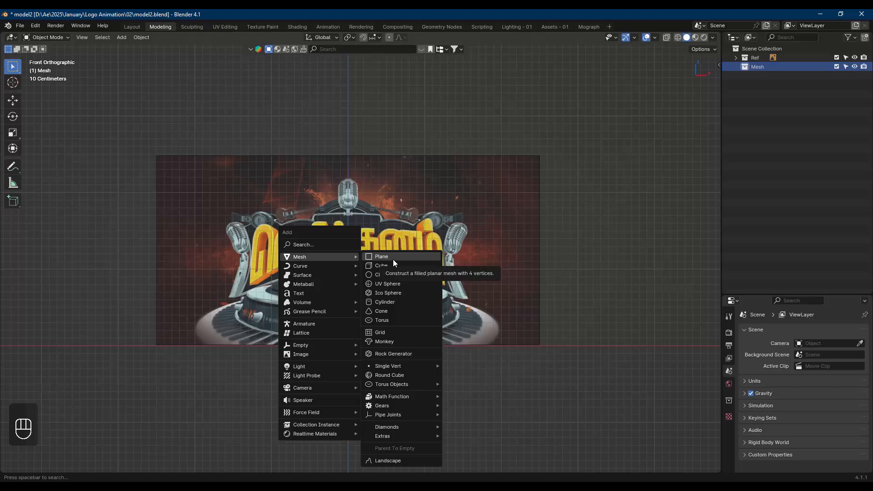
click(392, 275)
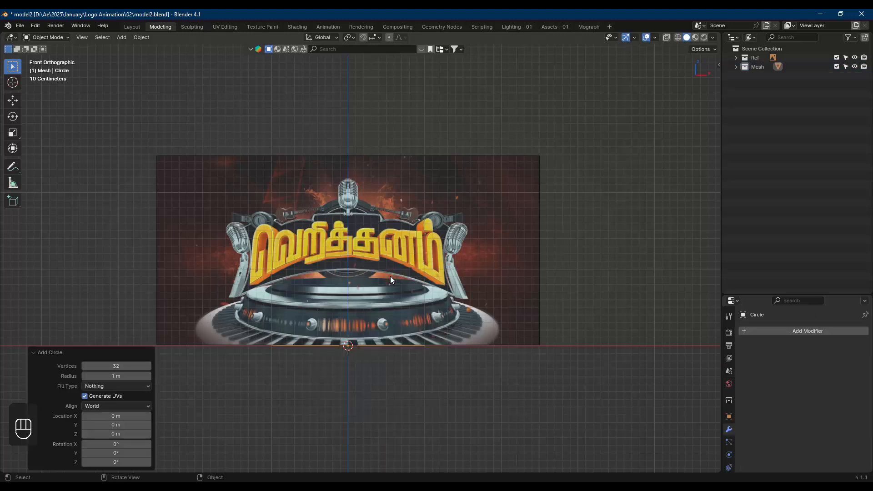
click(124, 366)
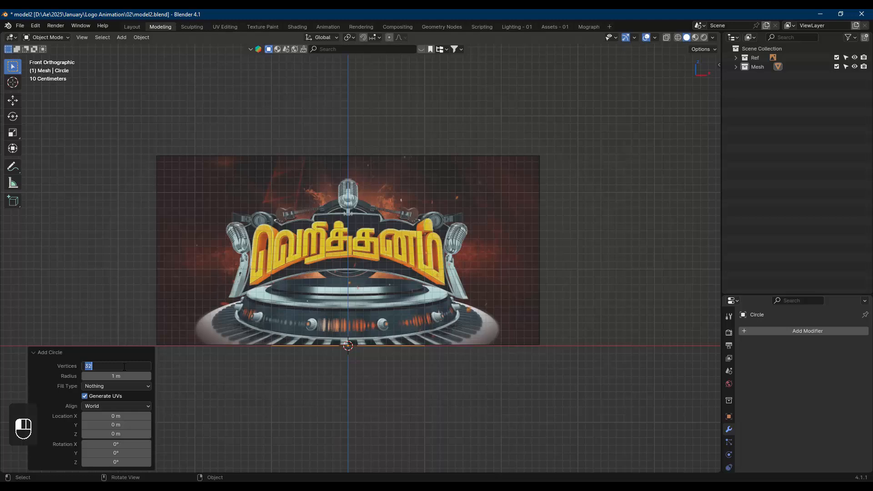
text(64)
key(Return)
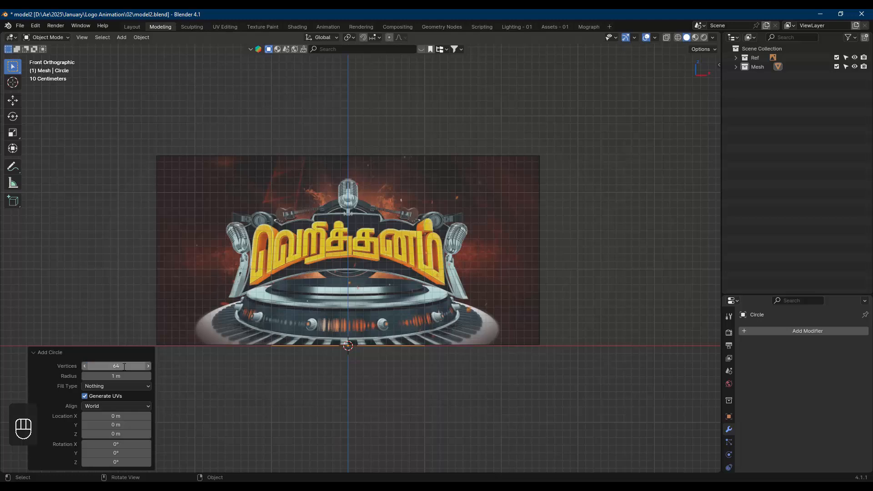
- Raise the whole circle about 0.795 m along Z to the top of the podium and scale it to about 0.97
mouse_move(440, 334)
middle_down()
mouse_move(449, 347)
mouse_move(446, 332)
middle_up()
key(KP_1)
key(Tab)
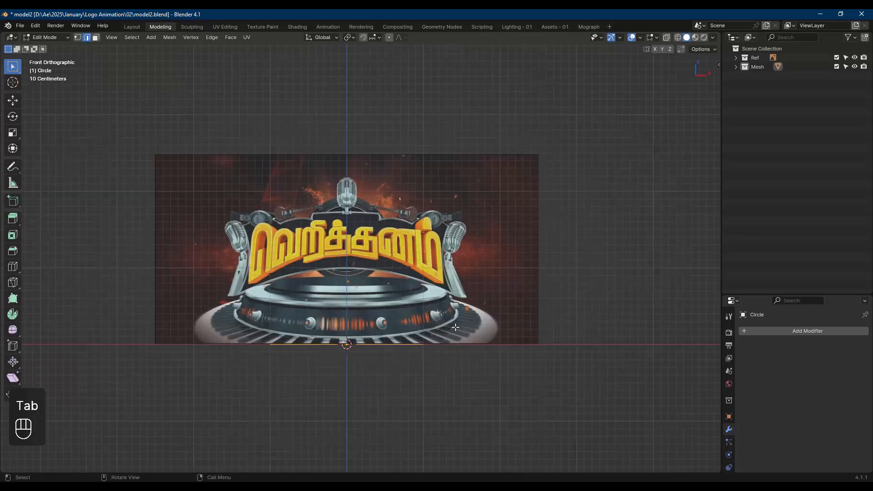
key(a)
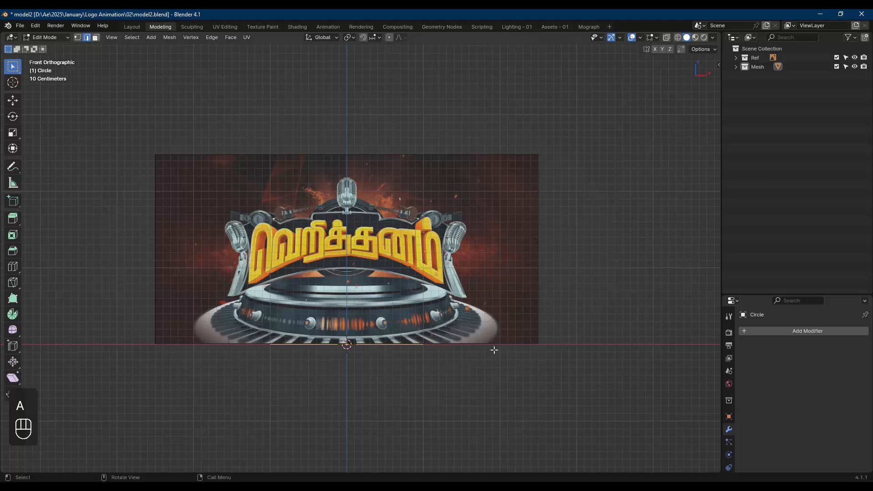
key(g)
key(z)
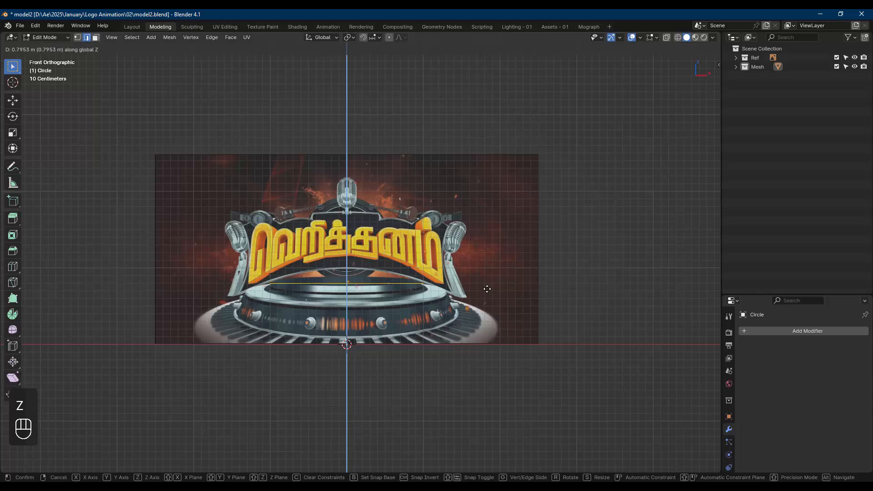
click(487, 290)
scroll(457, 296, up, 3)
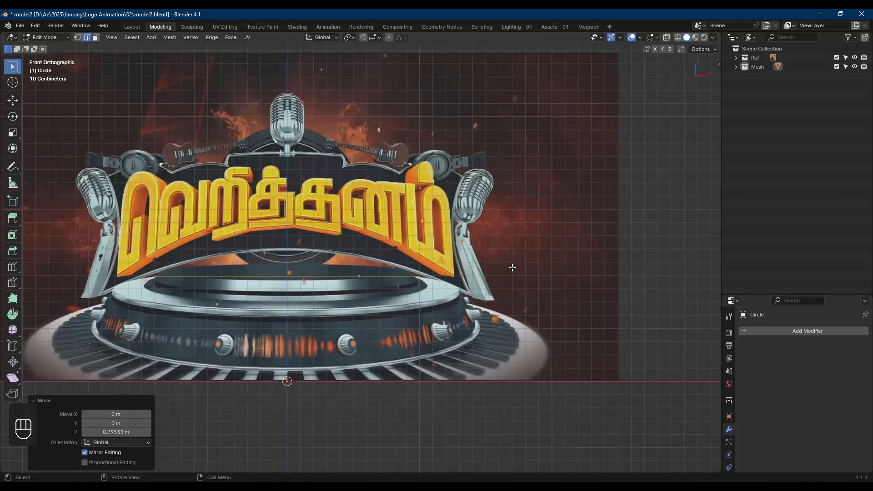
key(s)
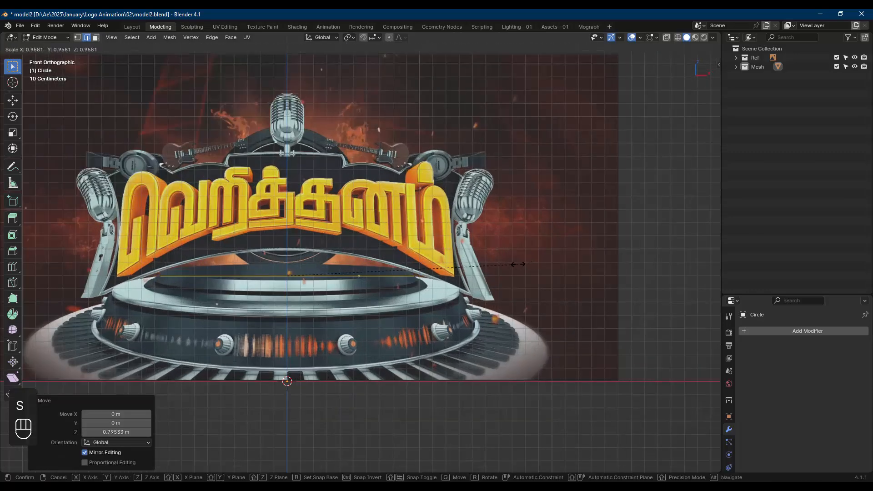
click(520, 263)
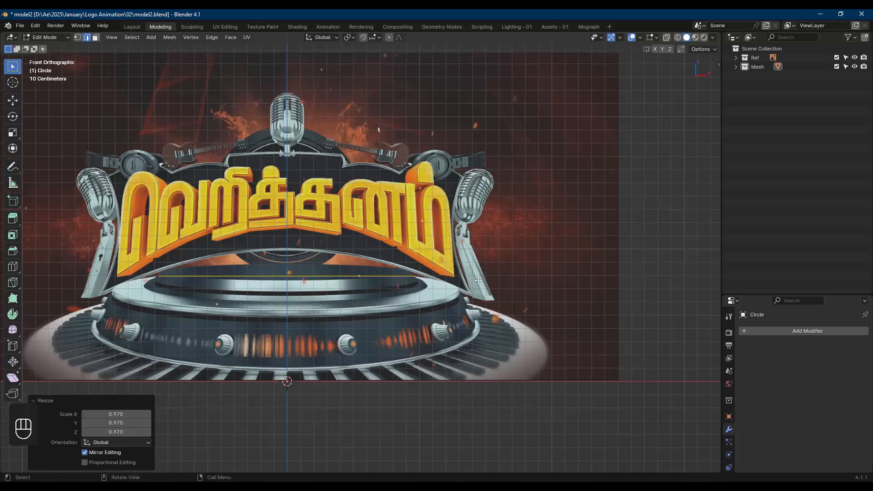
- Extrude the circle about 0.103 m down along Z and scale the lower edge loop by about 1.016
key(e)
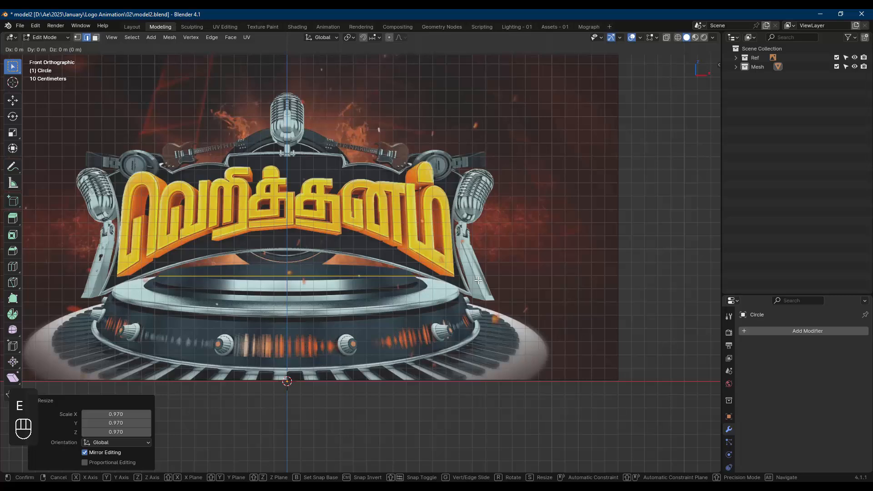
key(ctrl+z)
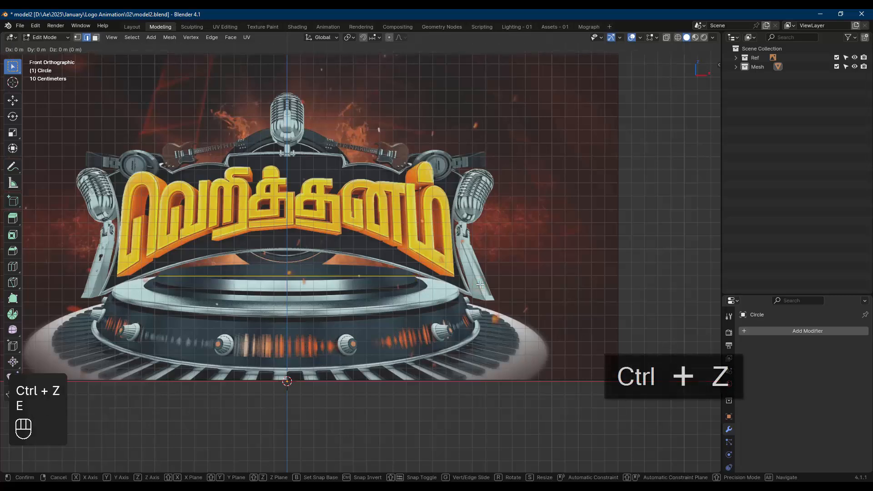
key(z)
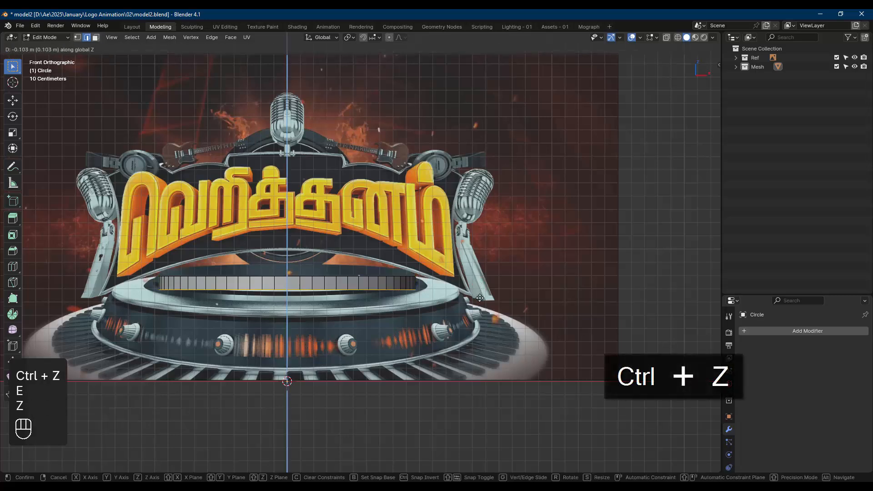
click(481, 298)
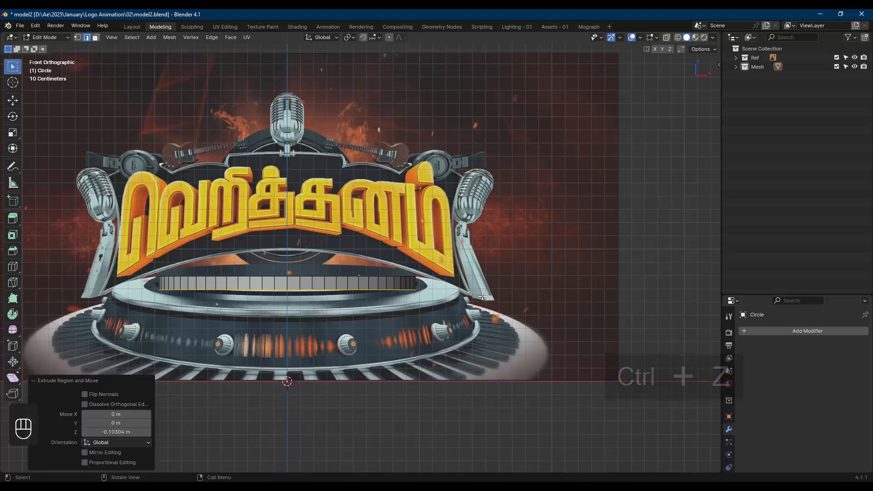
key(s)
click(485, 295)
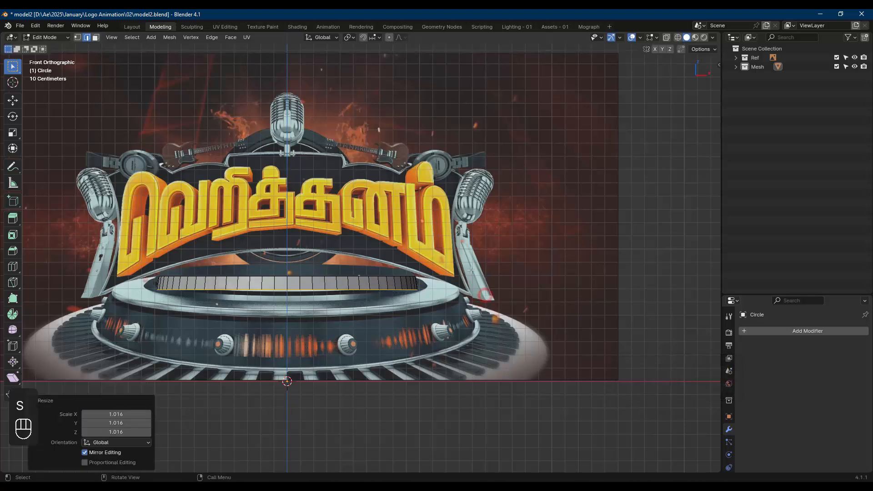
- Duplicate the lower edge loop about 0.017 m down along Z and separate the copy into its own object
key(shift)
key(shift+d)
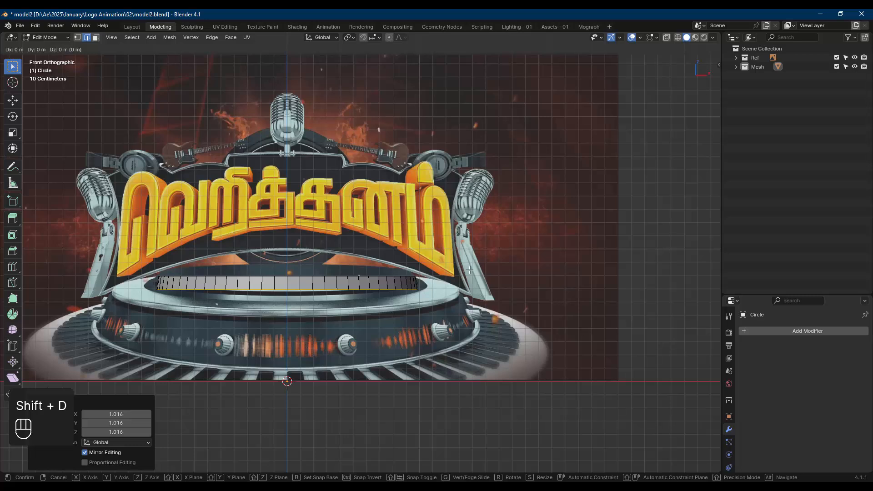
key(z)
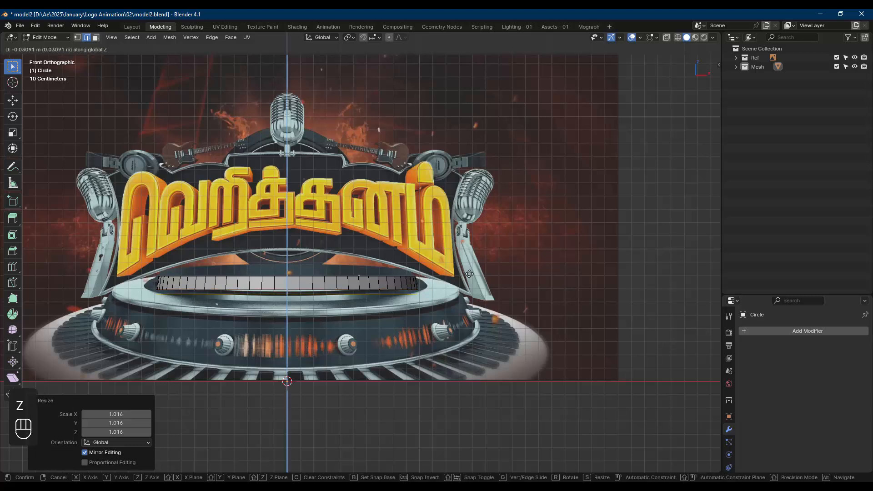
click(470, 274)
key(p)
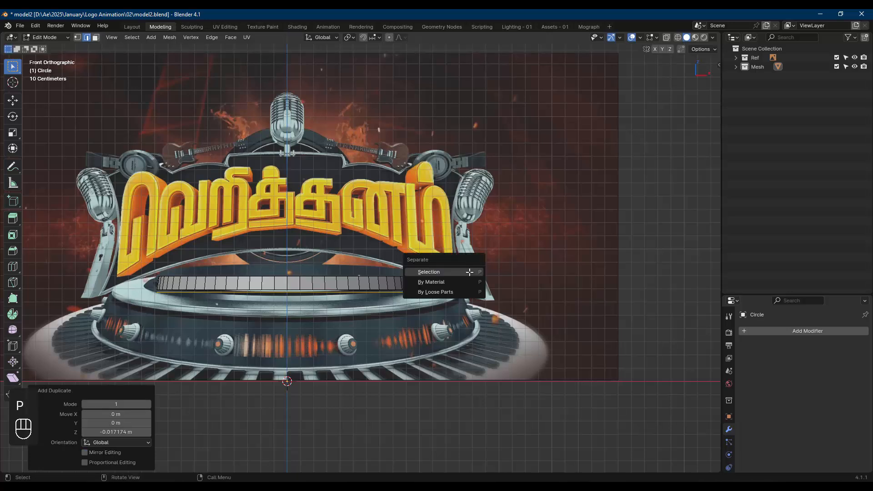
click(469, 271)
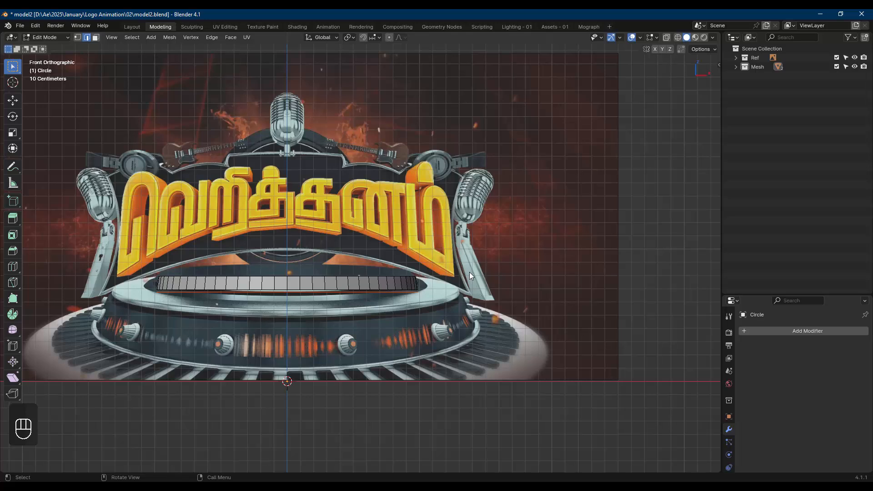
- Scale the separated ring's whole edge loop by about 1.064 in Edit Mode to match the podium's inner rim
key(Tab)
click(414, 294)
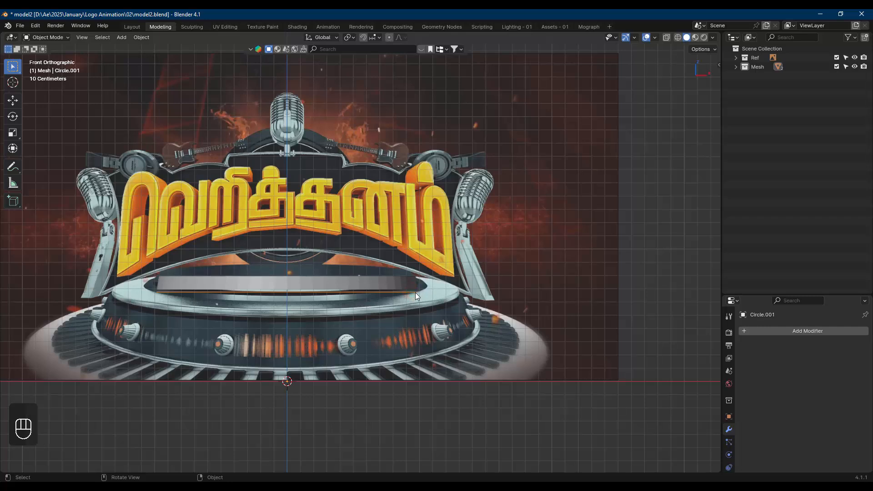
key(Tab)
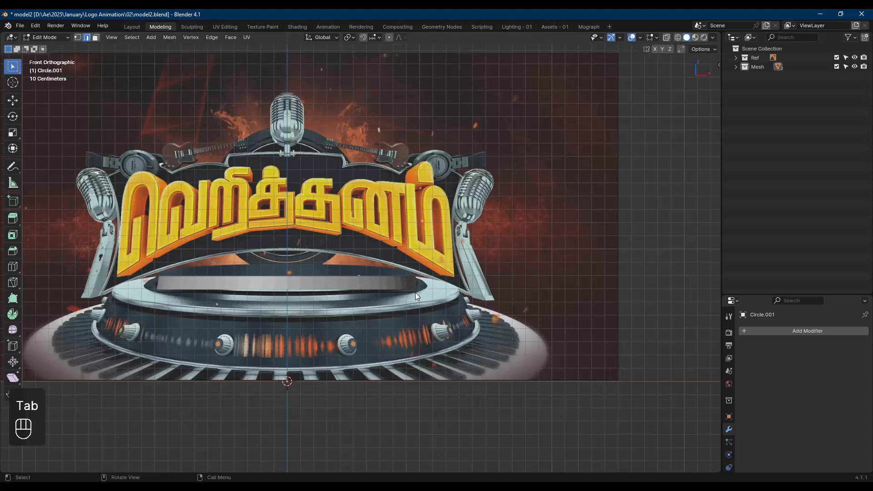
key(a)
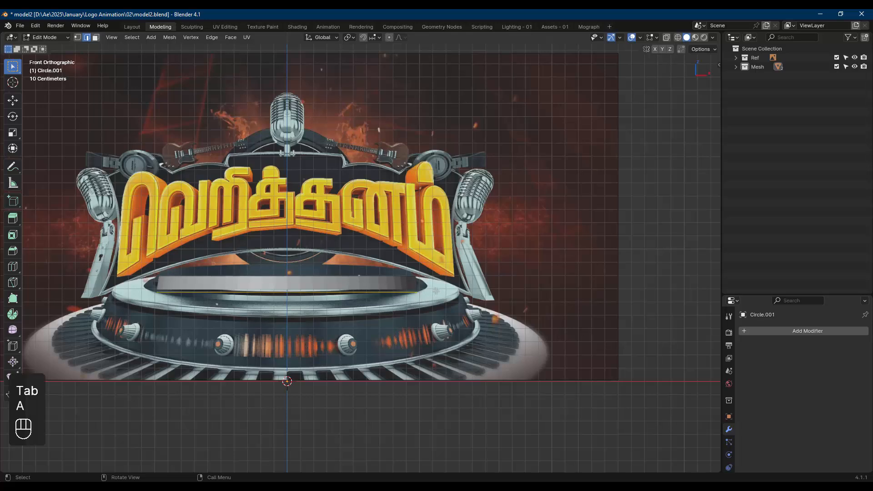
key(s)
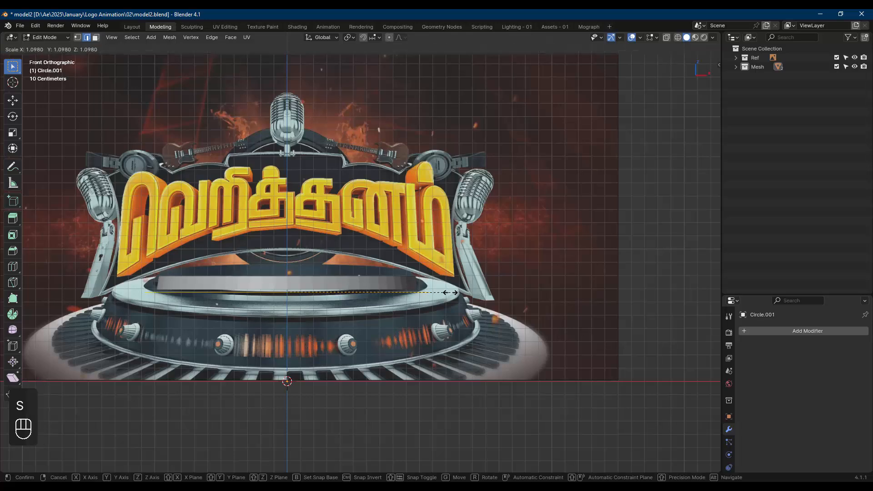
click(446, 292)
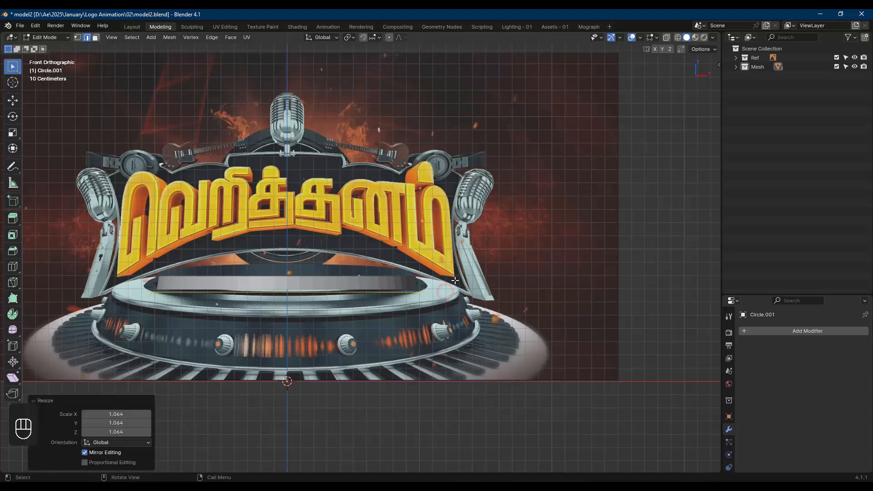
- Extrude the separated ring about 0.017 m down along Z and scale the new edge loop outward by about 1.071
key(e)
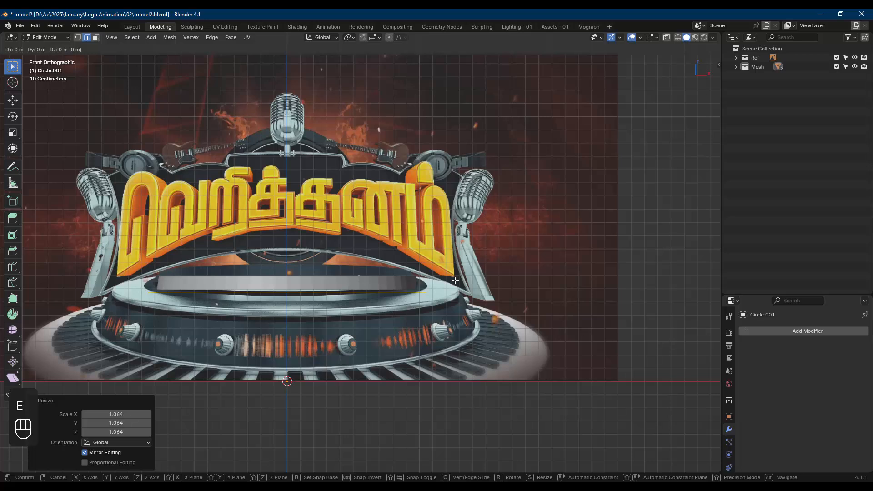
key(z)
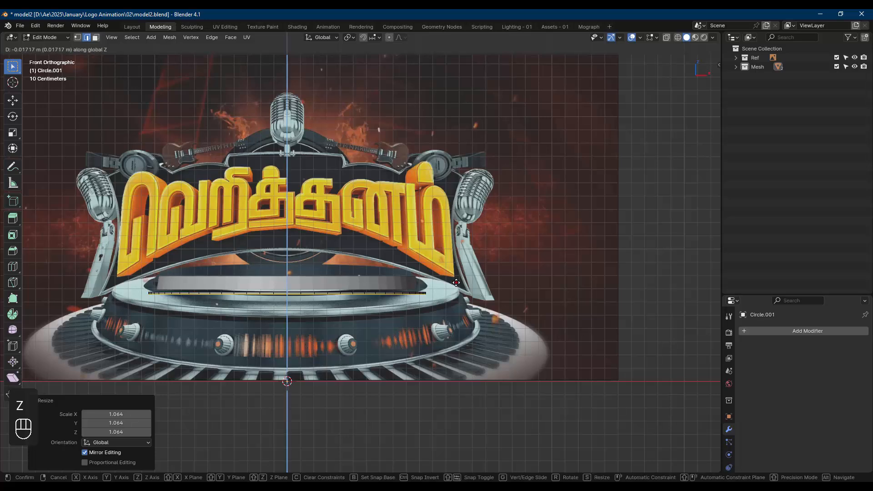
click(456, 283)
key(s)
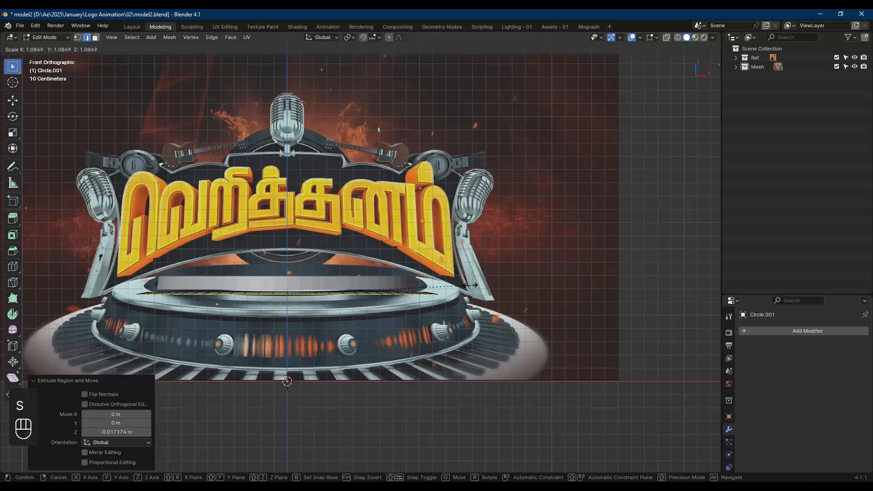
click(469, 285)
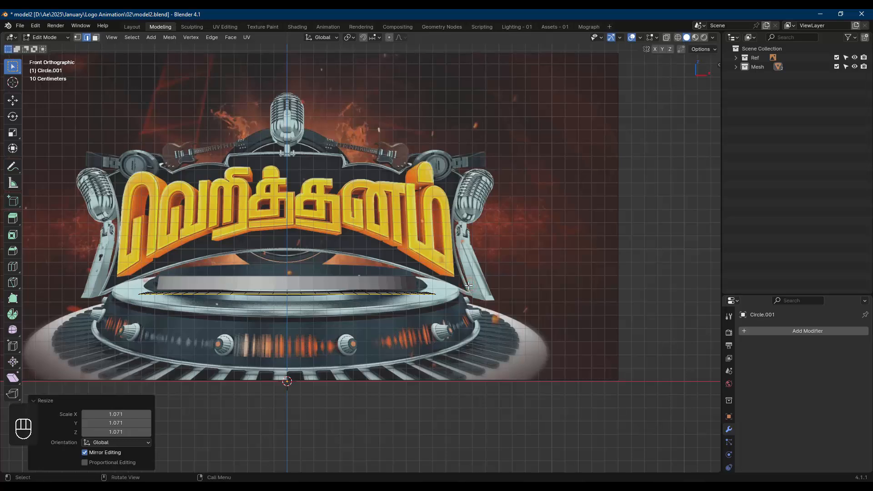
- Lower the ring's outer edge loop about 0.014 m along Z
key(g)
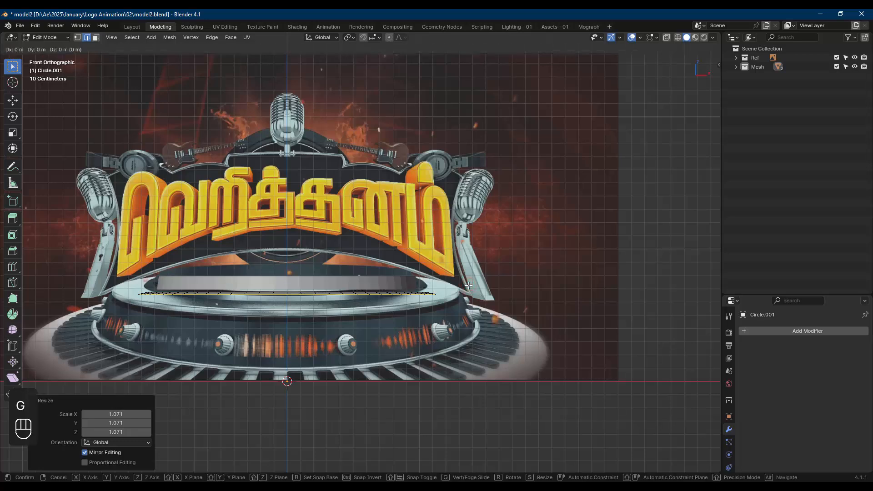
key(z)
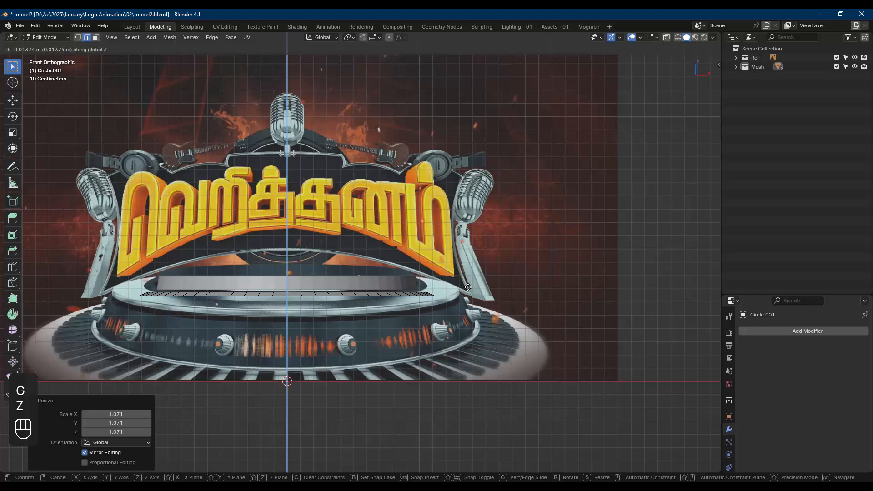
click(469, 287)
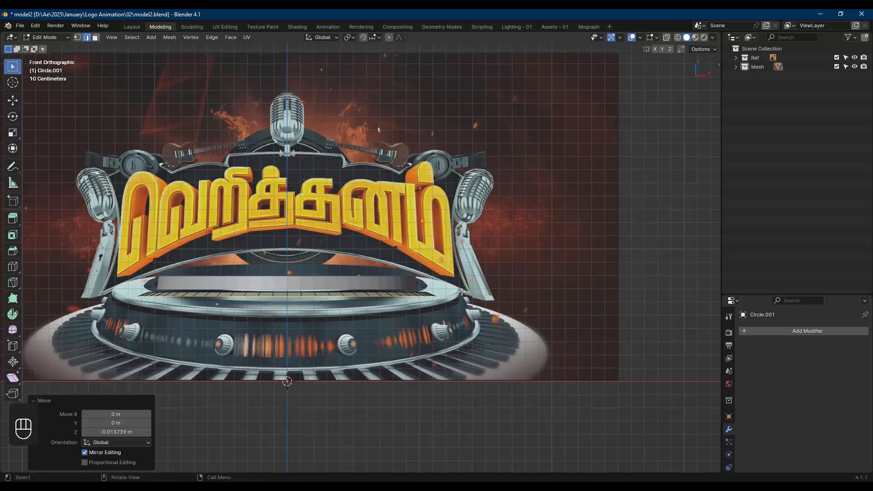
- Extrude the ring's outer edge loop in place and scale the new loop outward by about 1.182
key(shift)
key(e)
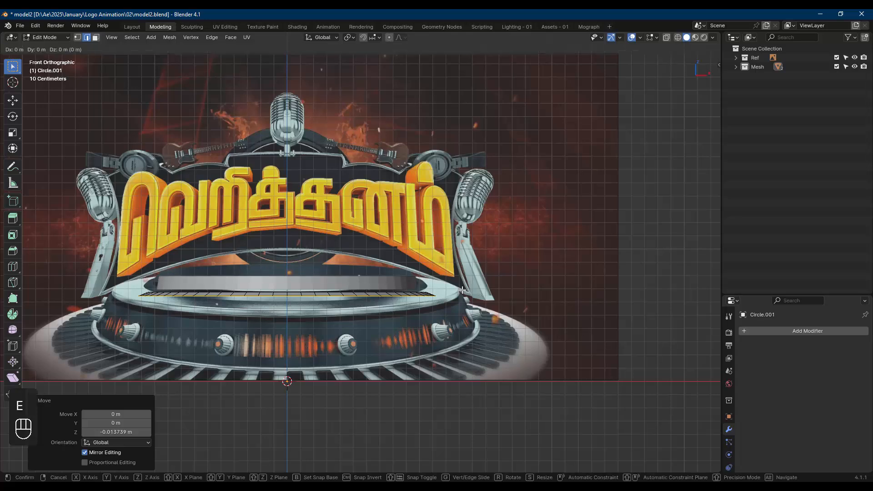
click(463, 290)
key(s)
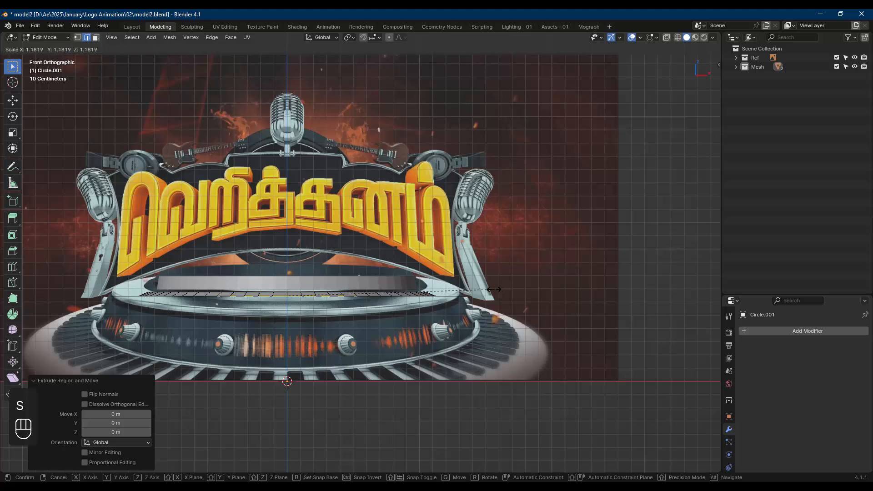
click(494, 290)
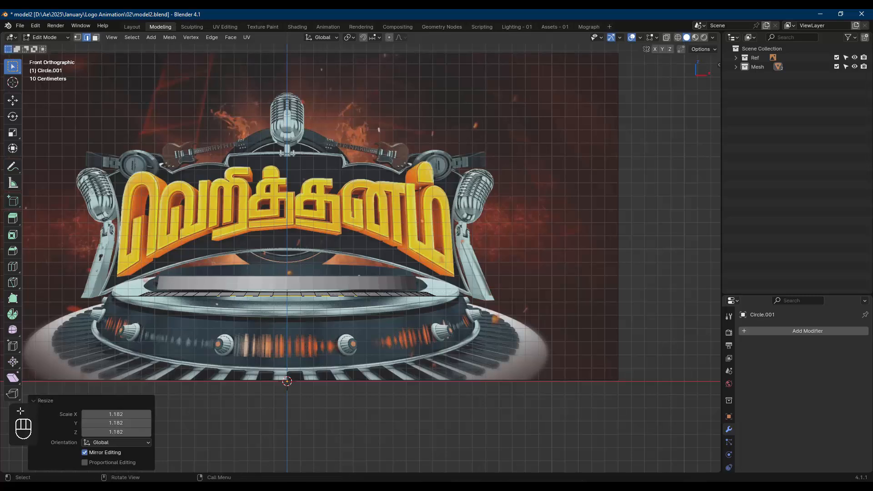
key(b)
drag(34, 388, 40, 383)
key(a)
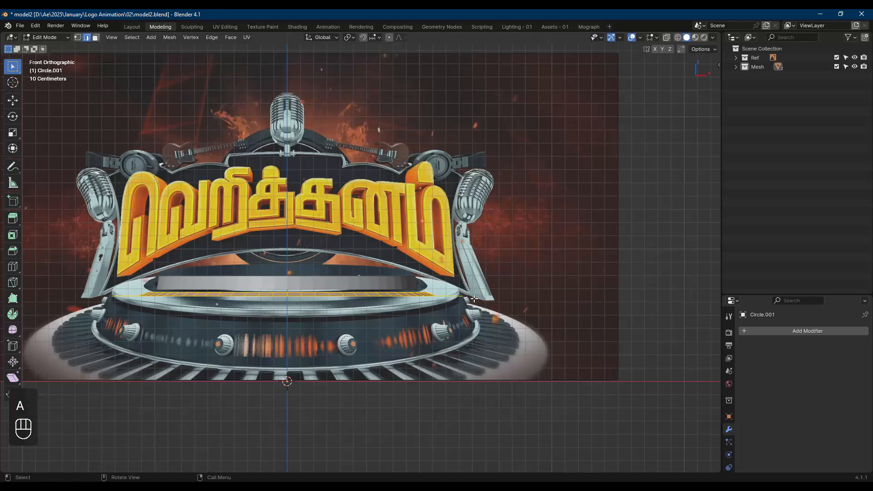
click(496, 281)
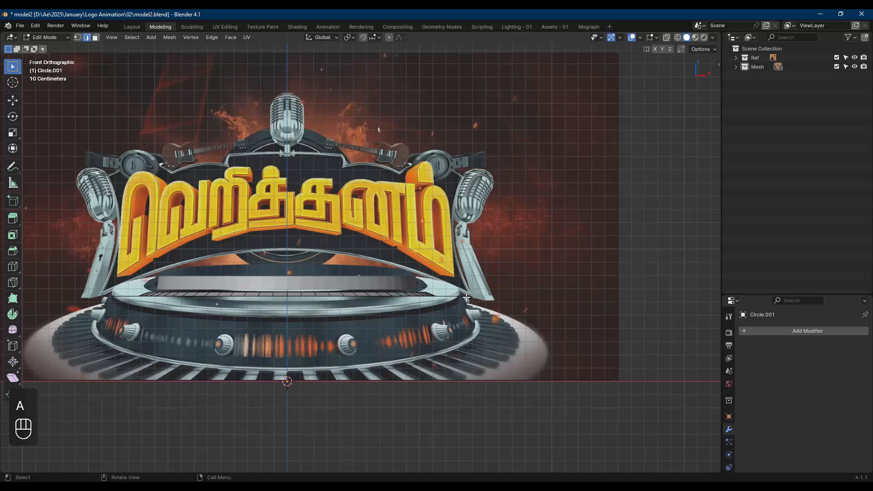
- Select the ring's outermost edge loop and return to the front orthographic view
middle_drag(466, 291, 475, 317)
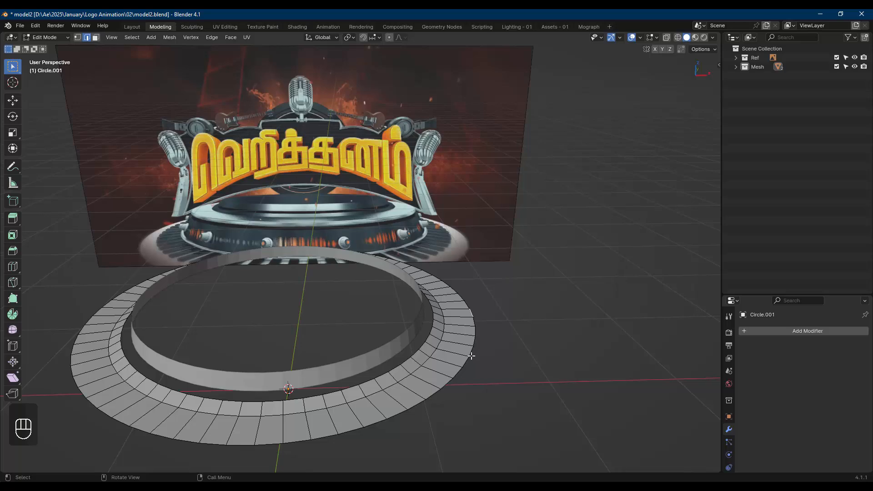
alt+click(471, 352)
key(KP_1)
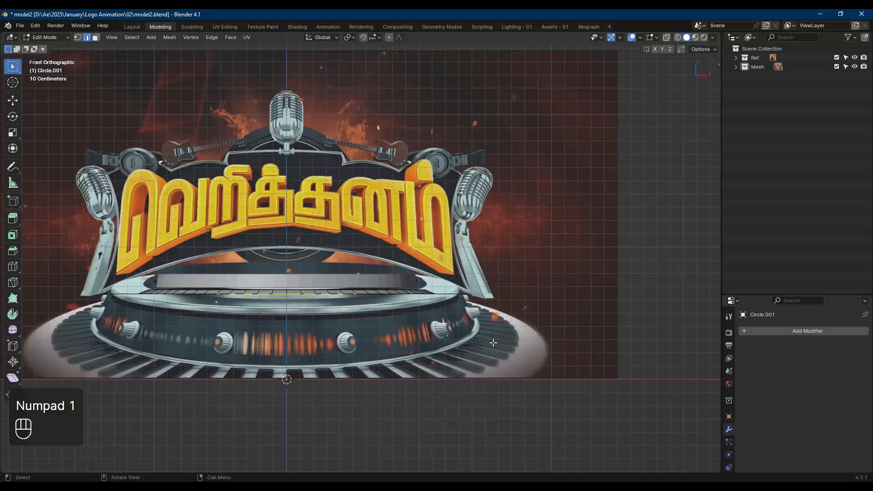
key(e)
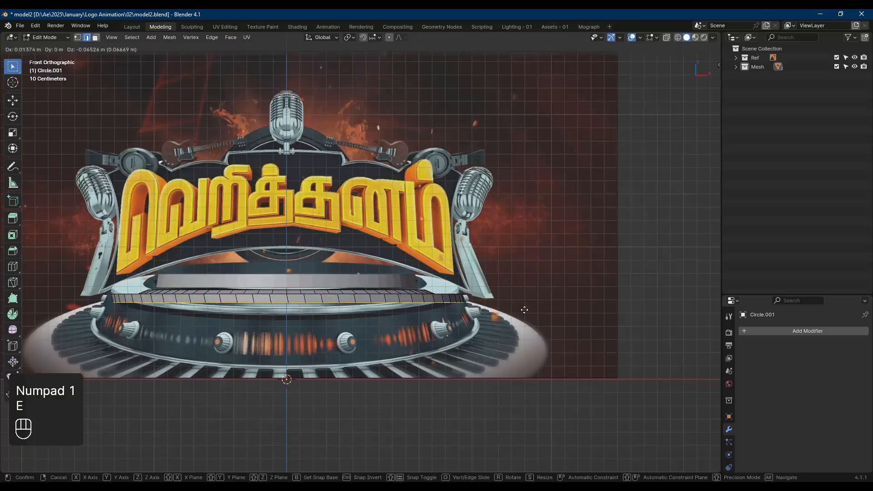
right_click(524, 307)
key(ctrl+z)
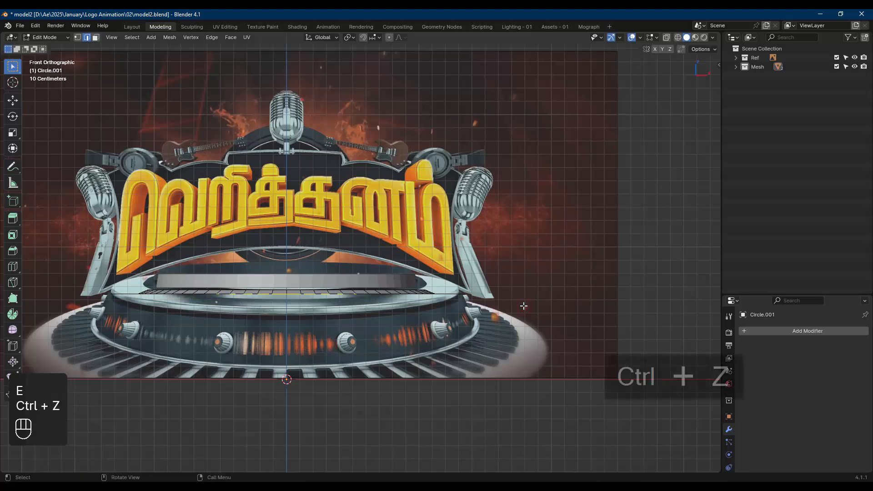
key(w)
key(Escape)
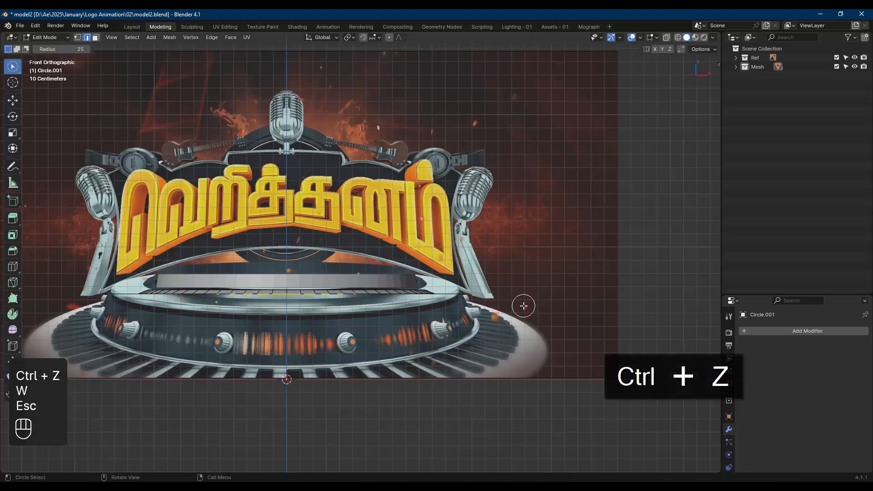
key(Escape)
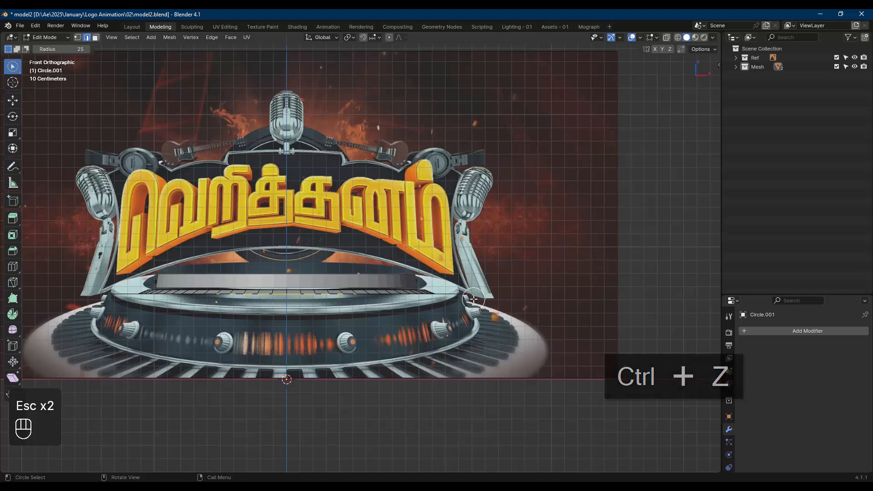
drag(12, 69, 46, 86)
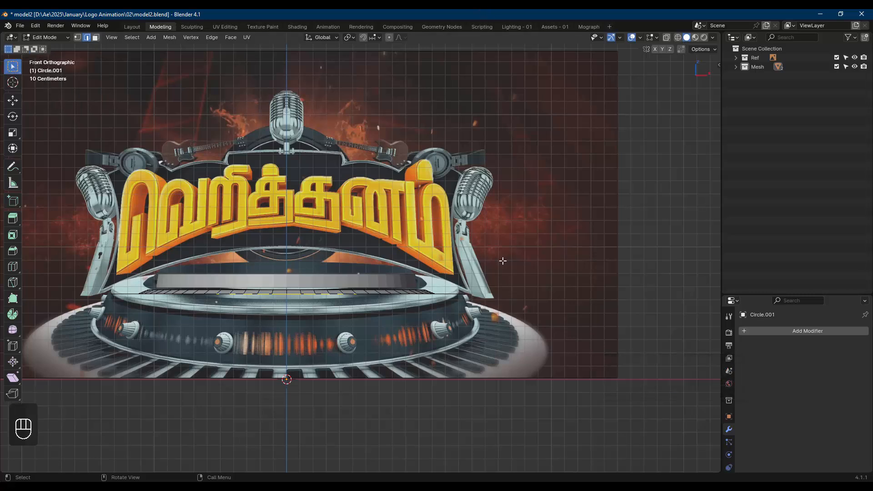
- Extrude the ring's outermost edge loop about 0.048 m down along Z
key(e)
key(z)
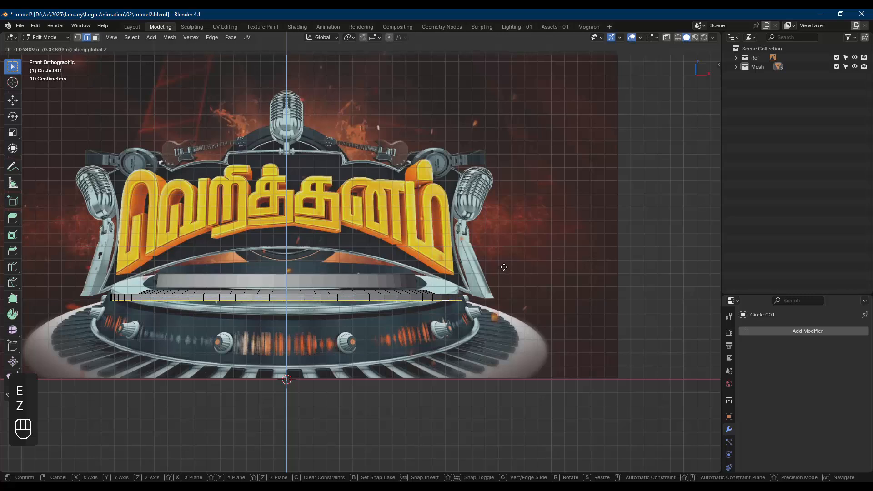
click(504, 267)
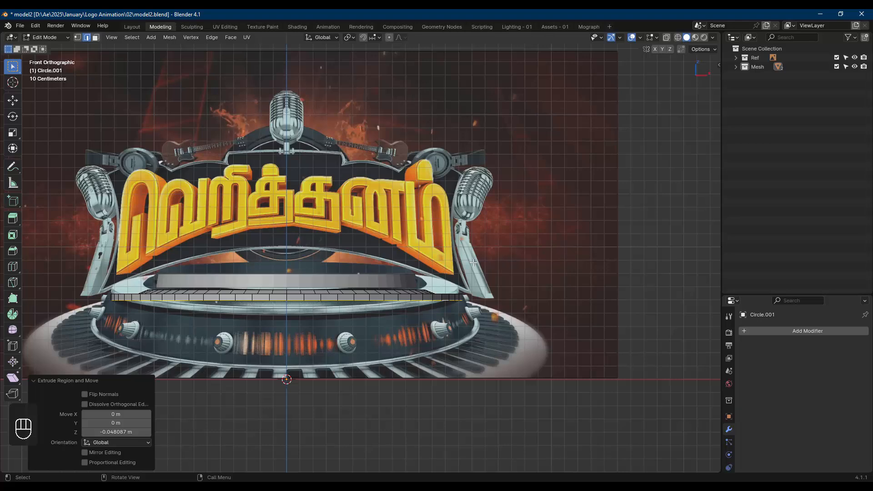
- Fill the ring's inner edge loop with a face and clear the selection
middle_drag(474, 262, 485, 274)
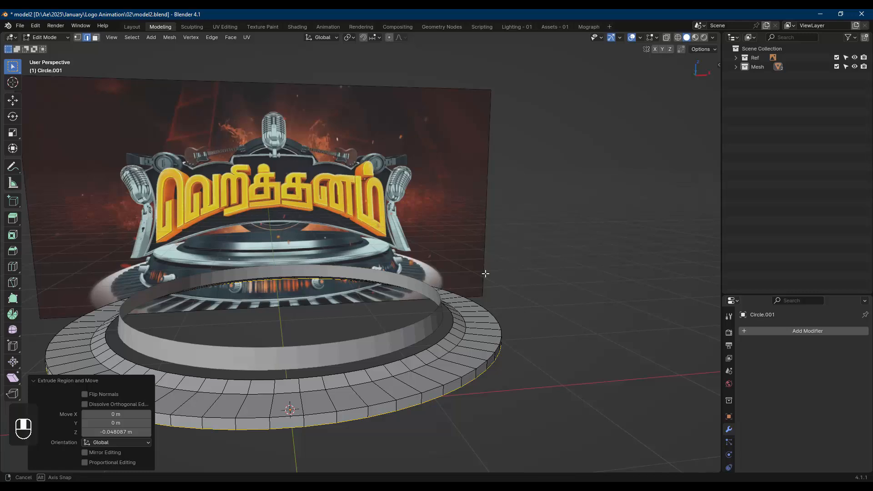
alt+click(447, 335)
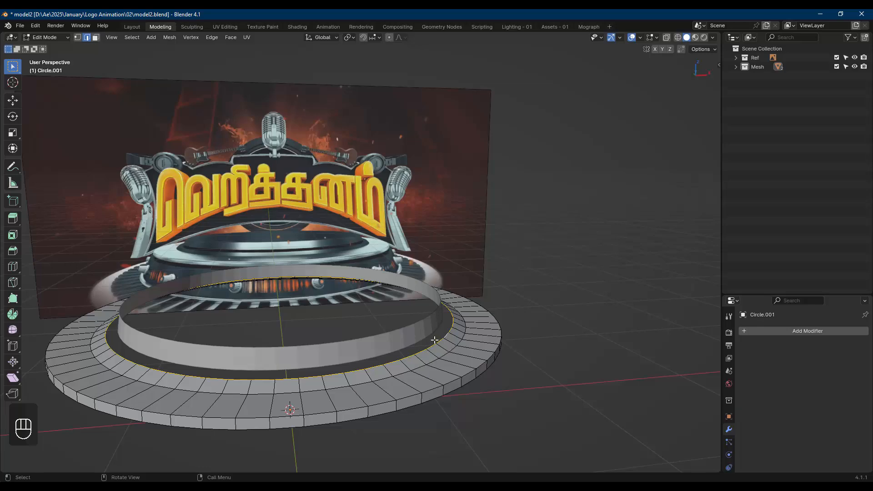
key(f)
key(alt+a)
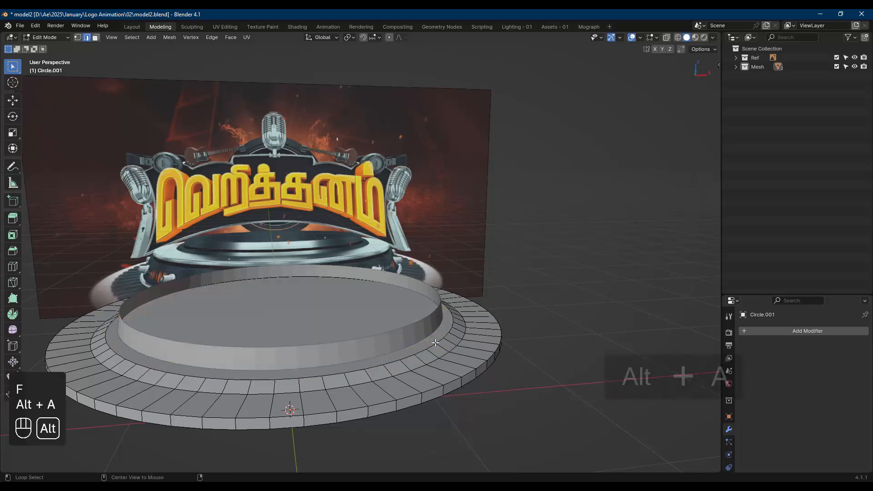
- Duplicate the ring's bottom edge loop, scale the copy by about 1.041 and separate it into its own object
middle_drag(435, 342, 433, 330)
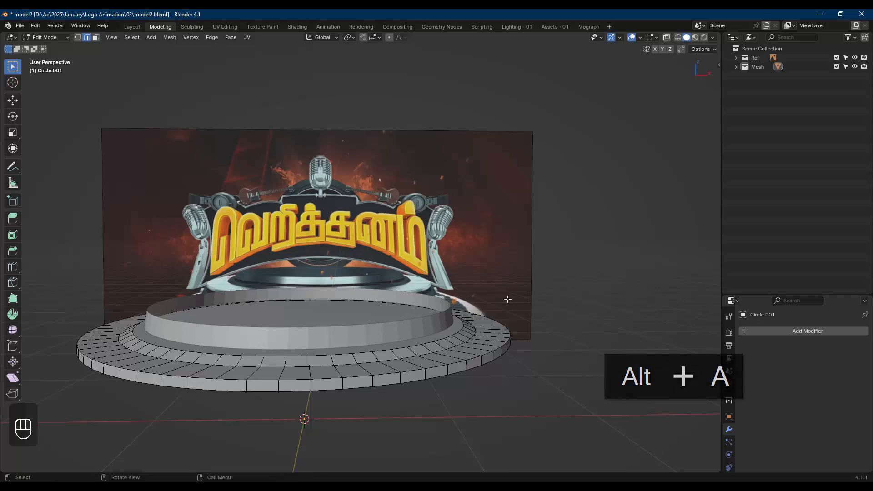
key(KP_1)
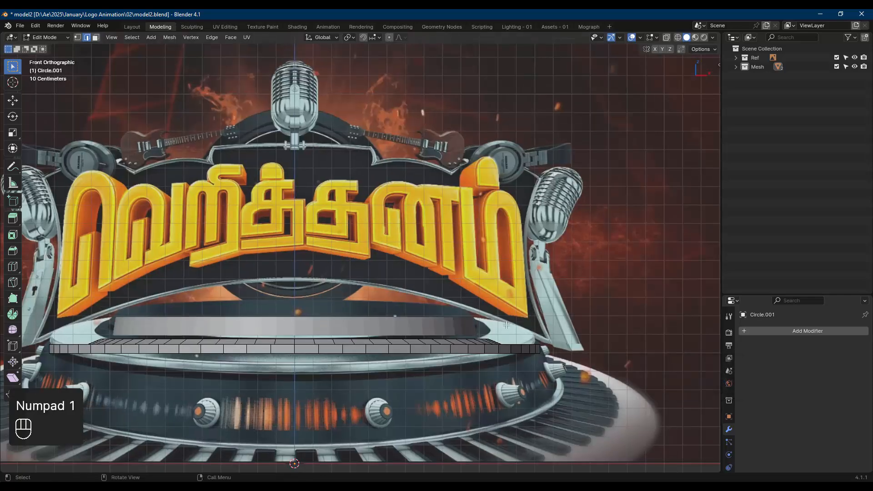
alt+click(518, 354)
shift+middle_drag(288, 359, 301, 326)
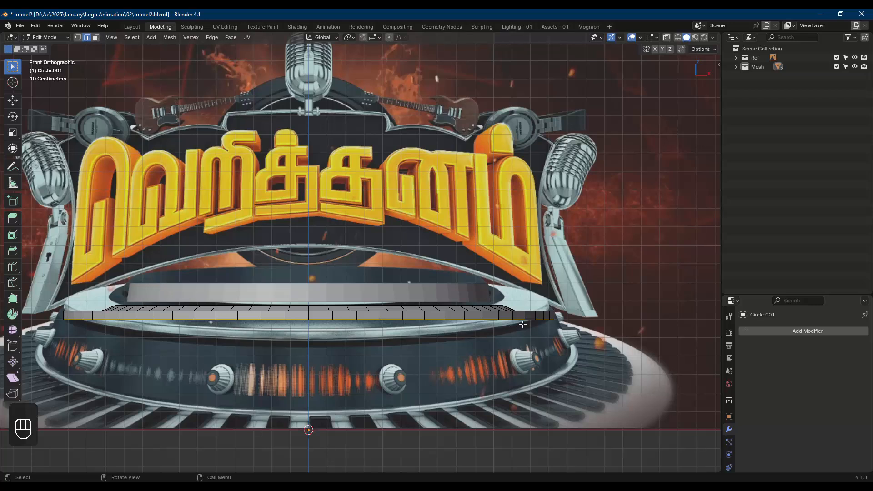
key(shift+d)
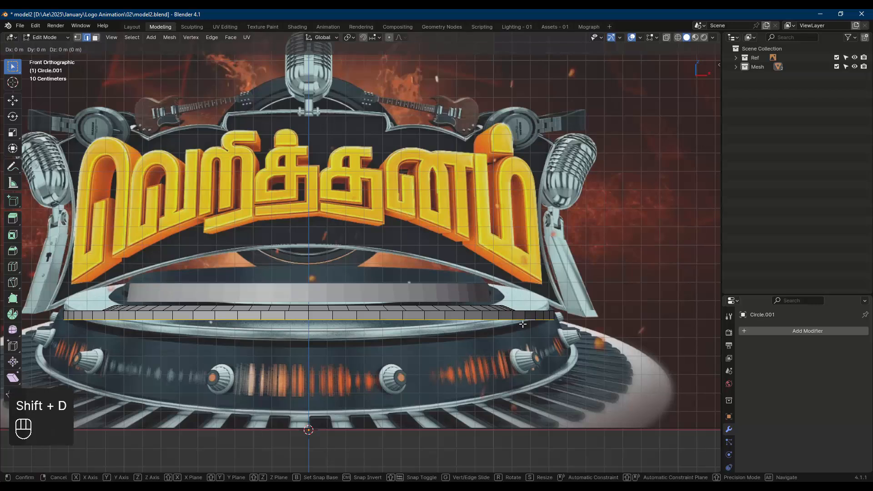
key(s)
click(531, 326)
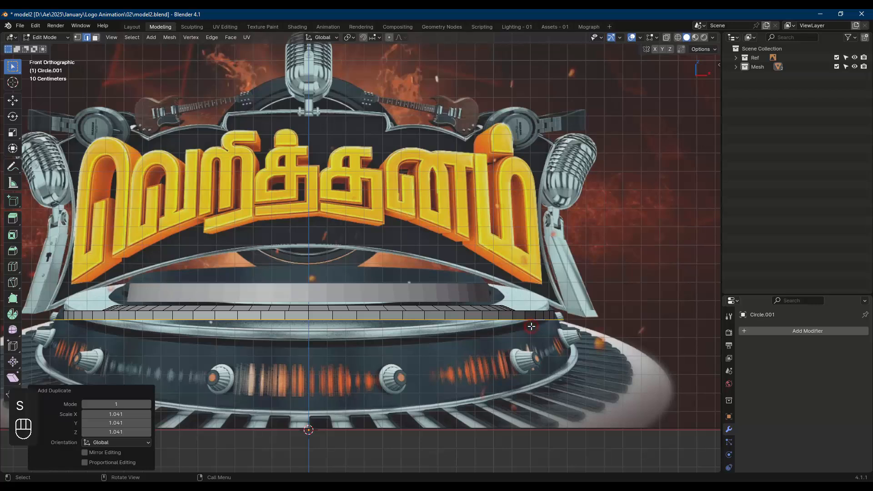
key(p)
click(531, 326)
- Extrude the separated circle's whole edge loop about 0.049 m down along Z in Edit Mode
key(Tab)
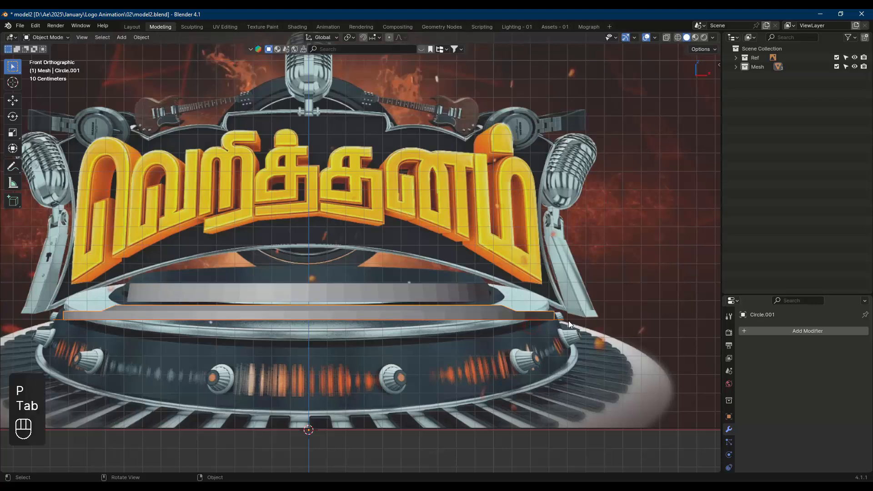
click(558, 319)
key(Tab)
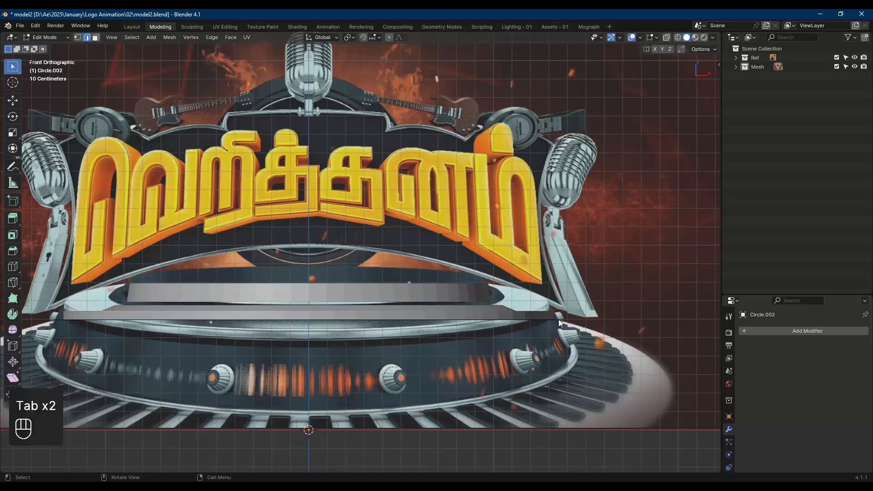
key(a)
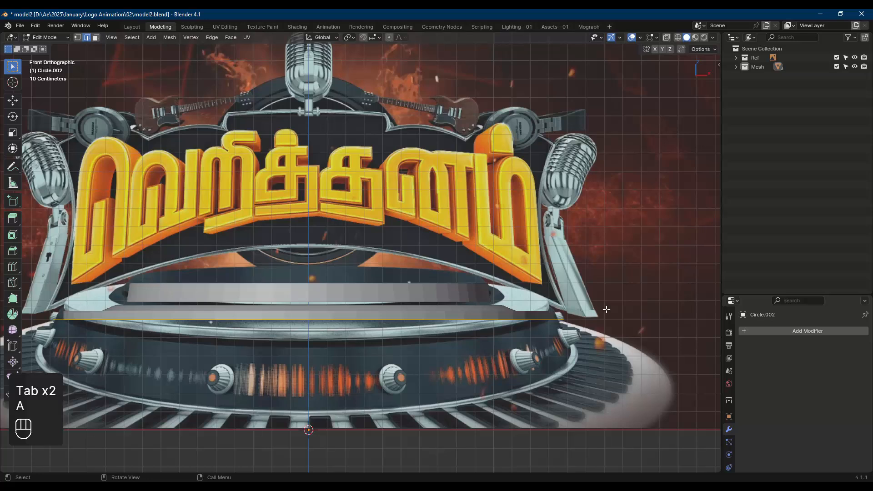
key(e)
key(z)
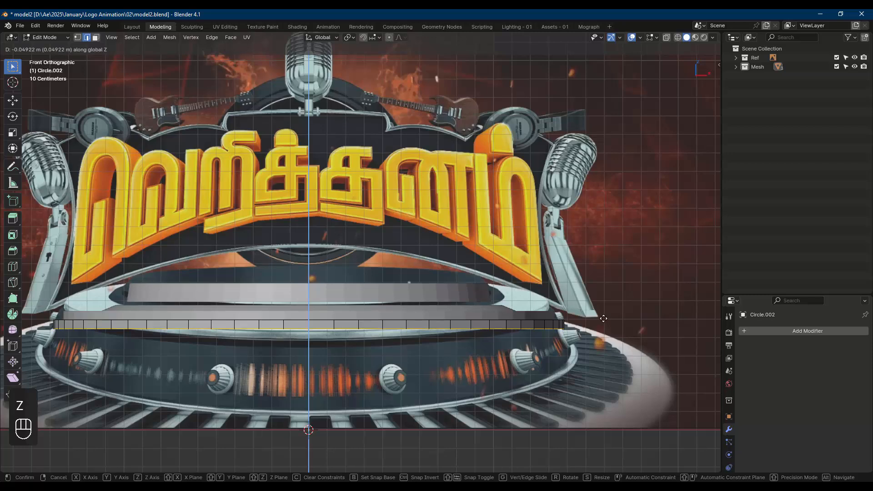
click(604, 319)
- Fill the upper edge loop of the new lowest ring with a face and clear the selection
middle_drag(576, 303, 581, 319)
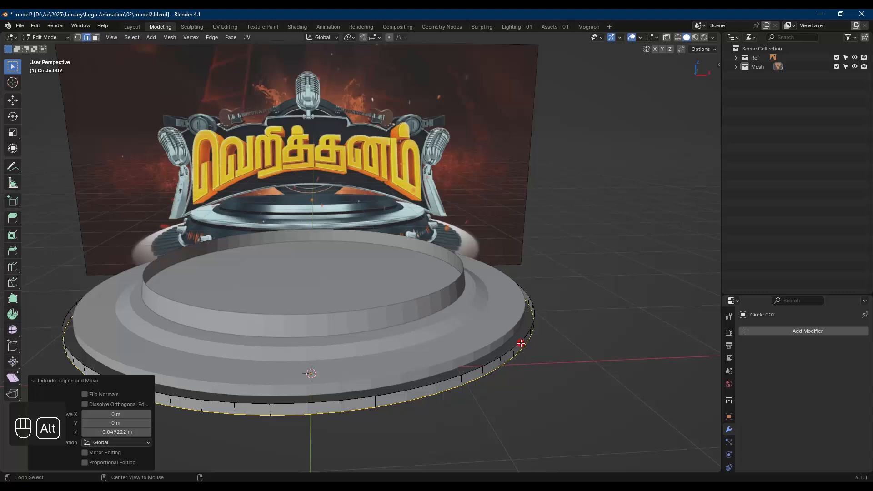
alt+click(520, 343)
key(f)
key(alt+a)
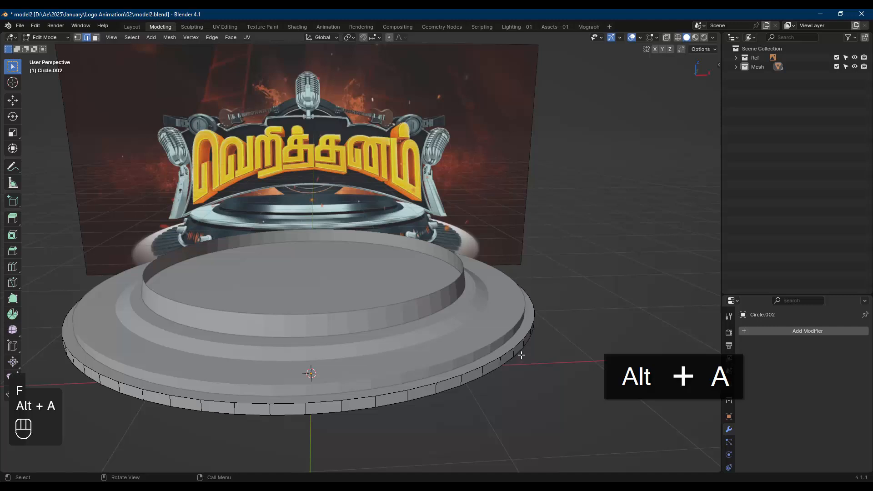
- Cap the podium's uppermost ring by filling its top edge loop with a face, and return to Object Mode
alt+click(415, 296)
key(Tab)
click(419, 297)
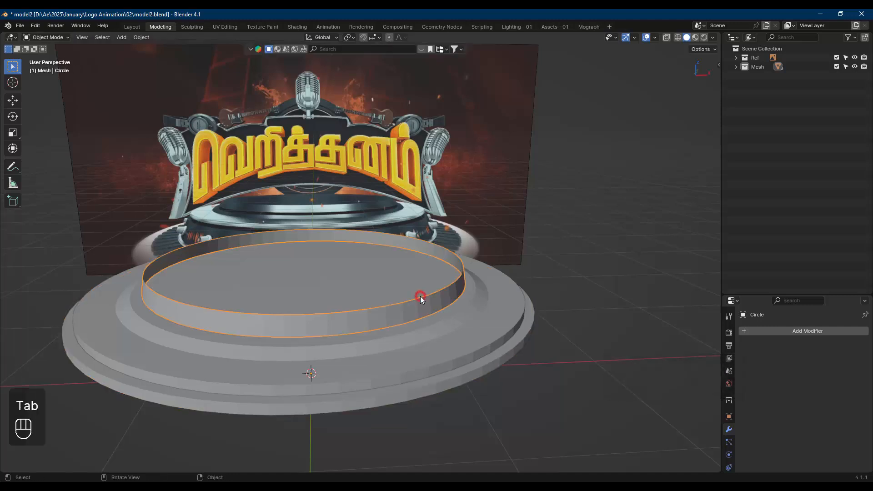
key(Tab)
alt+click(419, 296)
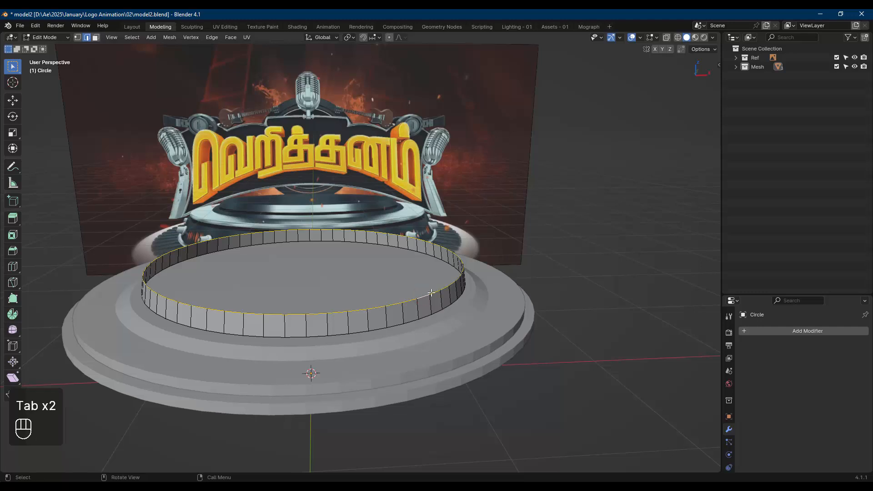
key(f)
key(alt+a)
key(Tab)
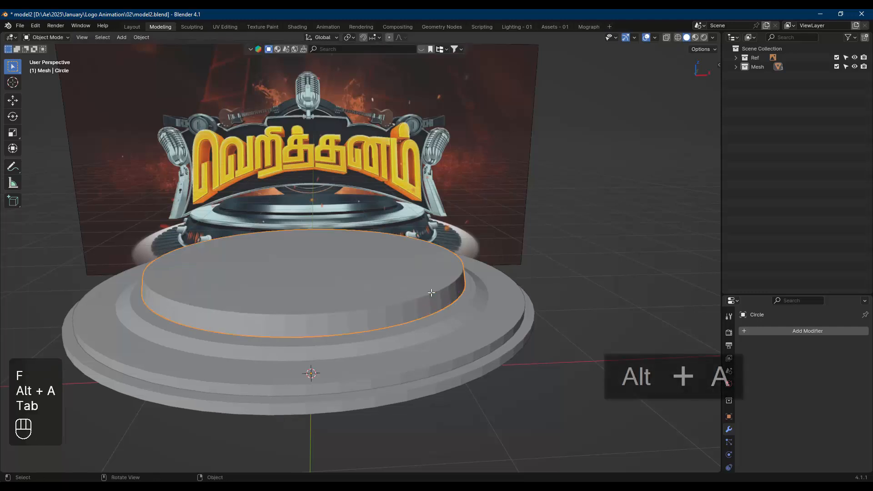
- Duplicate the lowest ring's bottom edge loop in front view and scale the copy by about 1.043
middle_drag(455, 310, 497, 345)
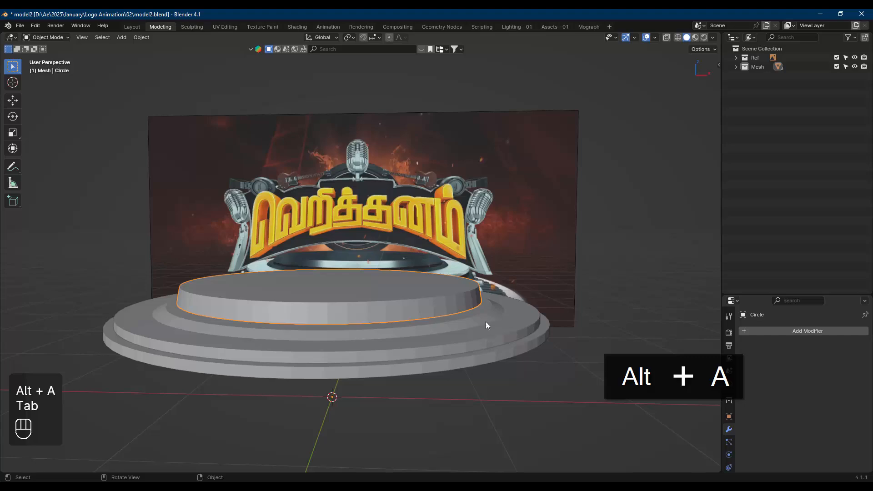
scroll(493, 324, up, 2)
middle_drag(499, 328, 489, 312)
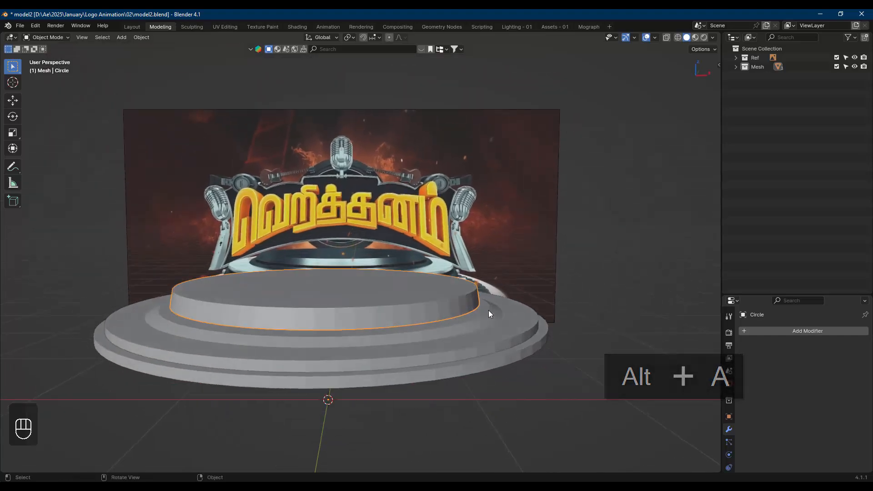
click(499, 355)
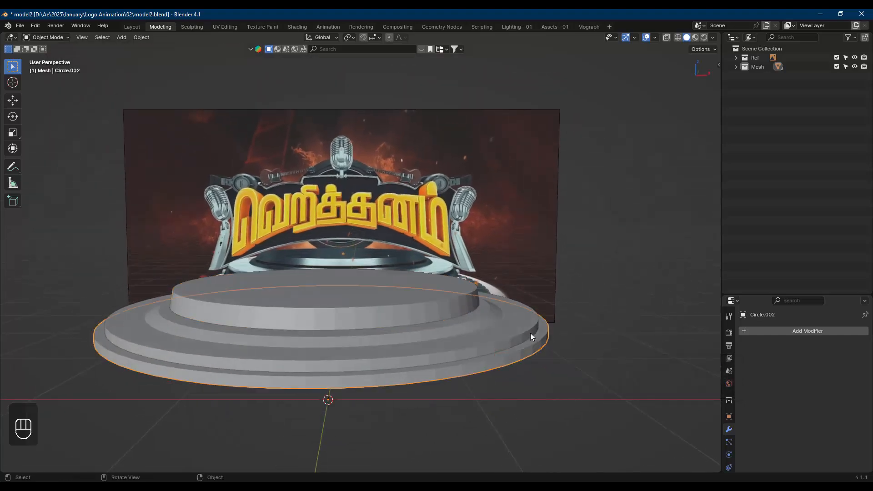
key(KP_1)
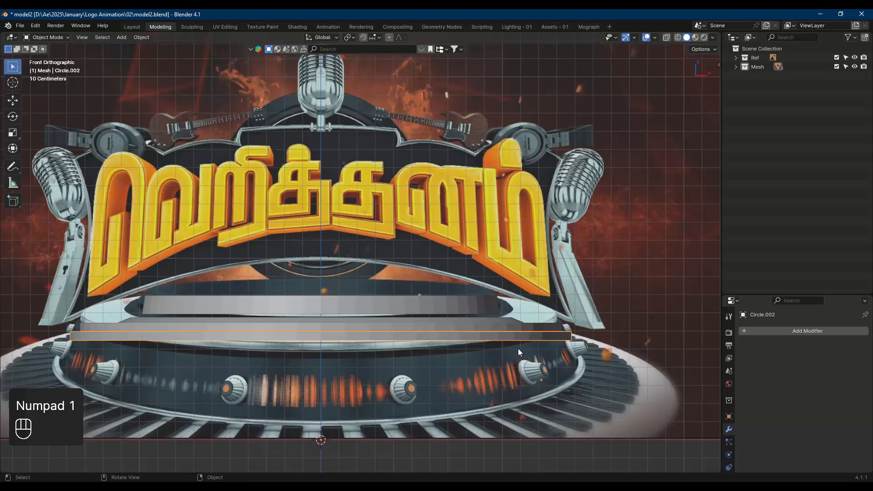
key(Tab)
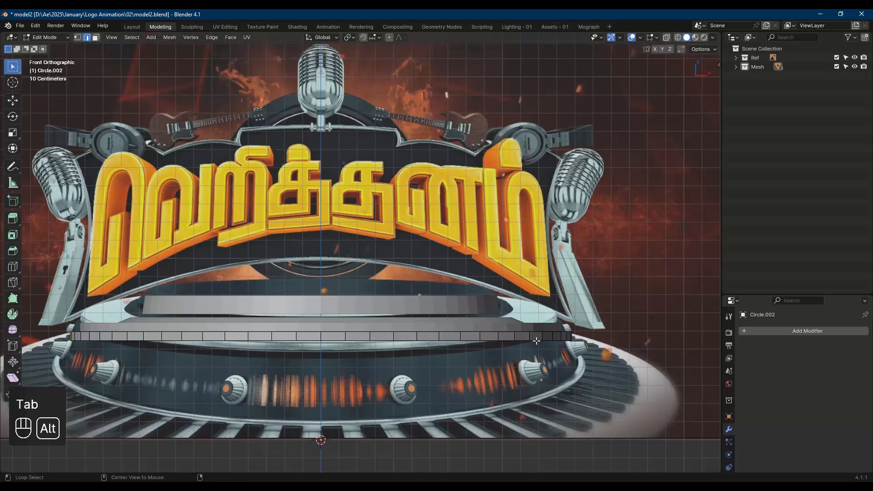
alt+click(537, 341)
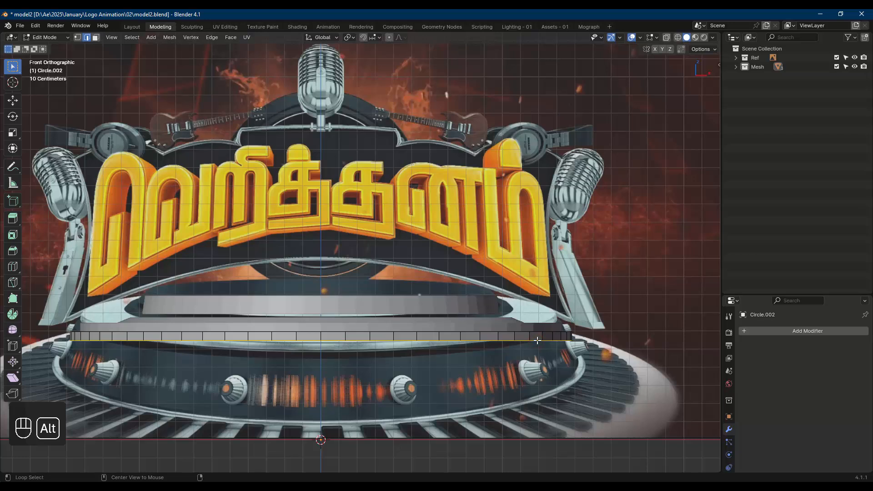
key(shift+d)
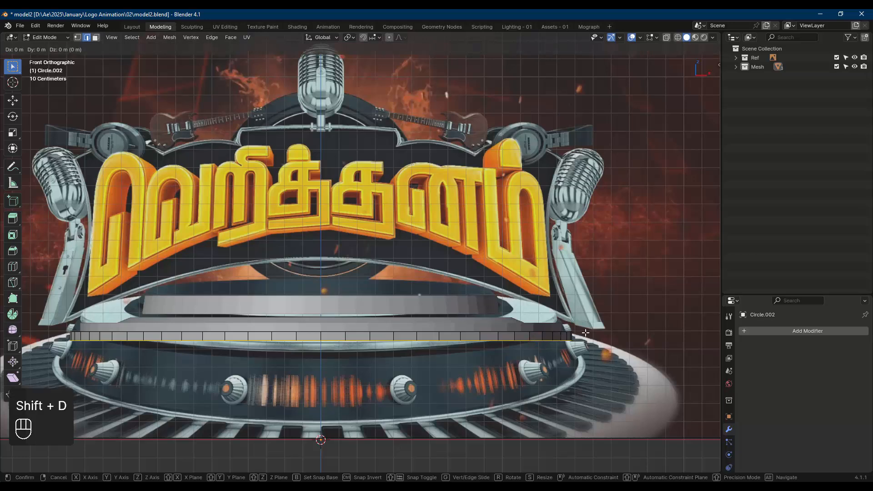
key(s)
click(592, 341)
- Separate the enlarged loop from the lowest ring into its own object and return to Object Mode
key(p)
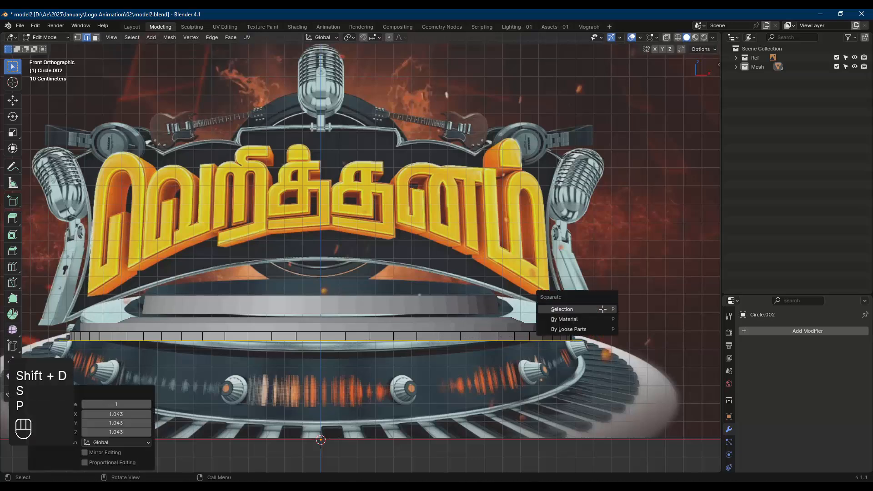
click(602, 310)
key(Tab)
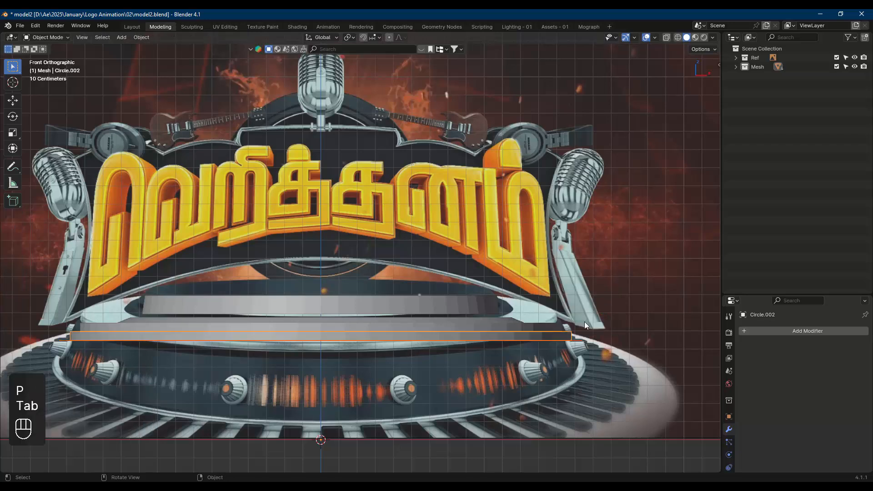
- Open the newly separated circle in Edit Mode with its whole edge loop selected
click(569, 340)
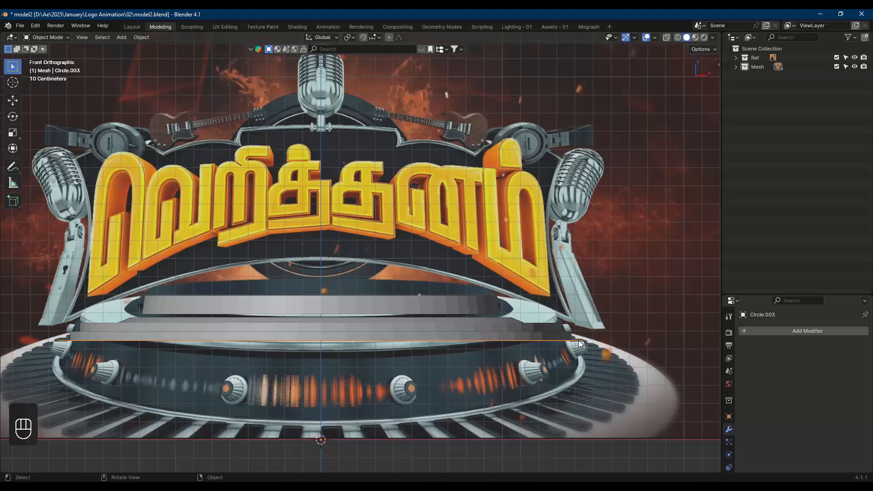
key(Tab)
key(a)
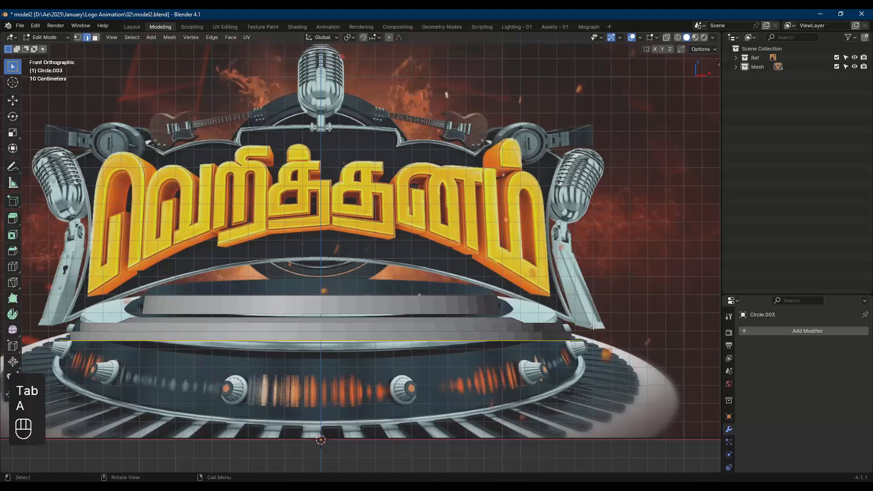
- Try extruding the circle's edge loop about 0.225 m down along Z, and undo the extrusion
key(e)
key(z)
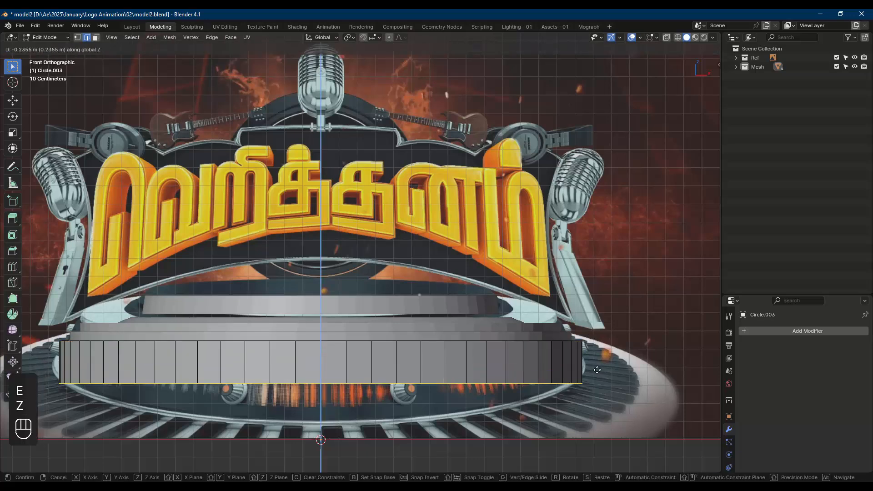
click(598, 366)
middle_drag(598, 367, 595, 348)
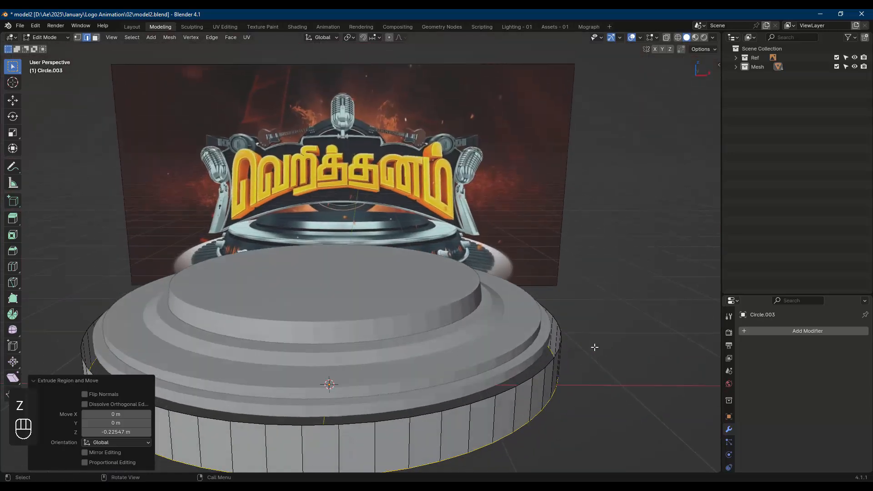
key(ctrl+z)
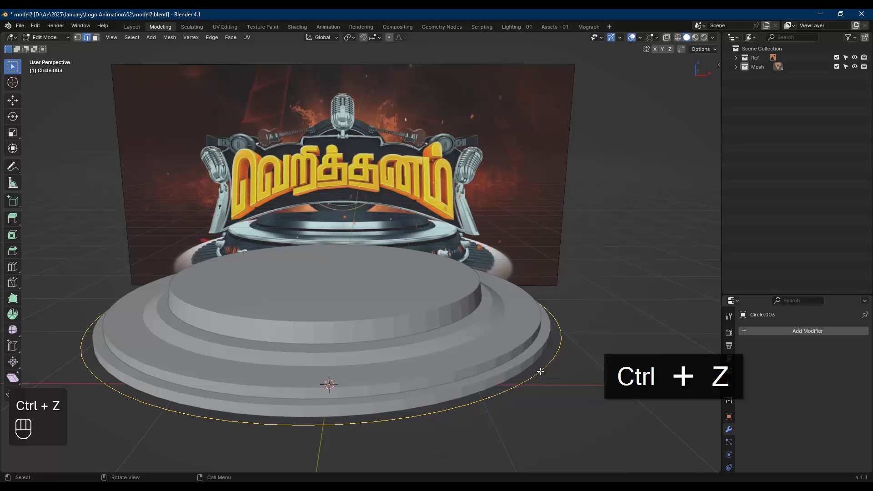
- Fill the separated circle with a face and select its whole mesh
key(f)
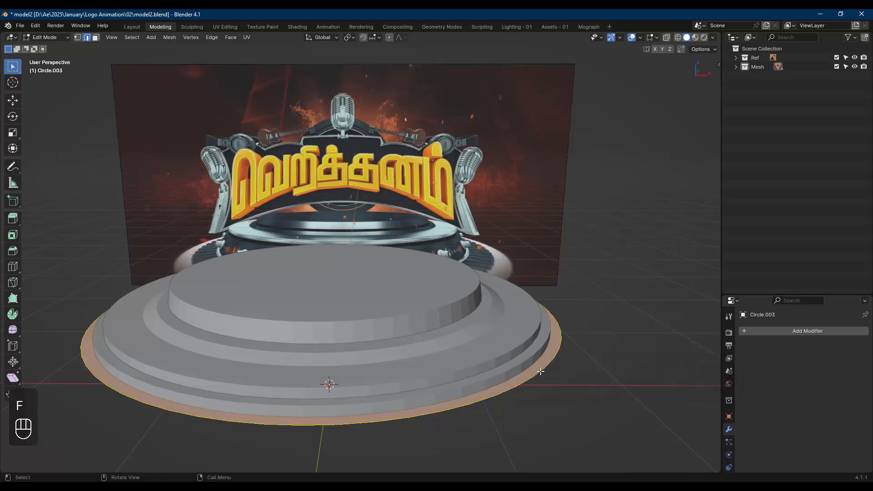
key(alt+a)
key(a)
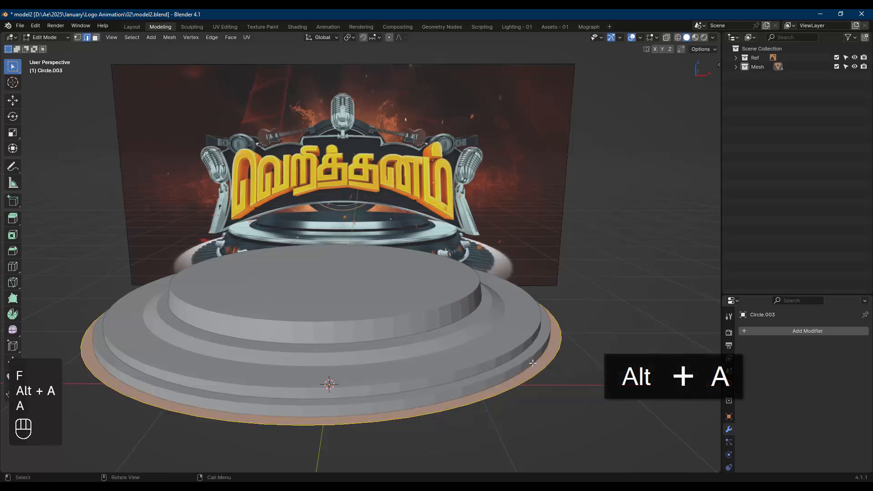
- Try extruding the filled circle downward in front view, and undo the slanted extrusion
key(KP_1)
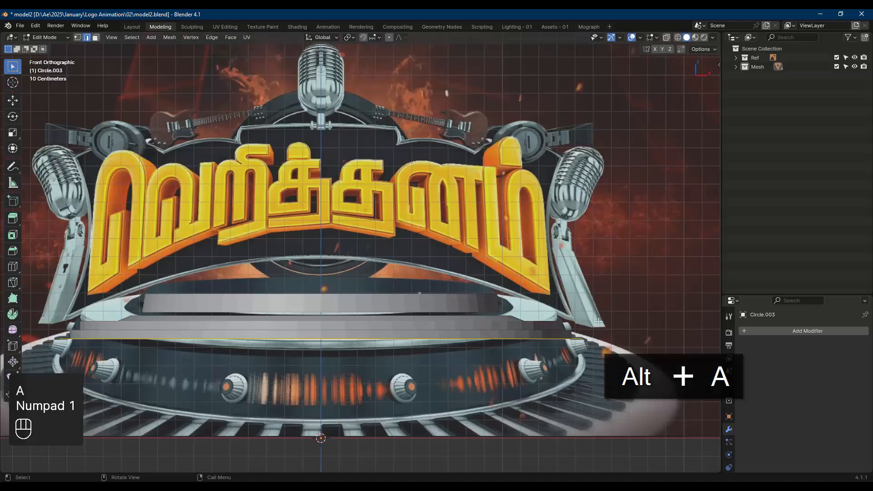
key(e)
key(z)
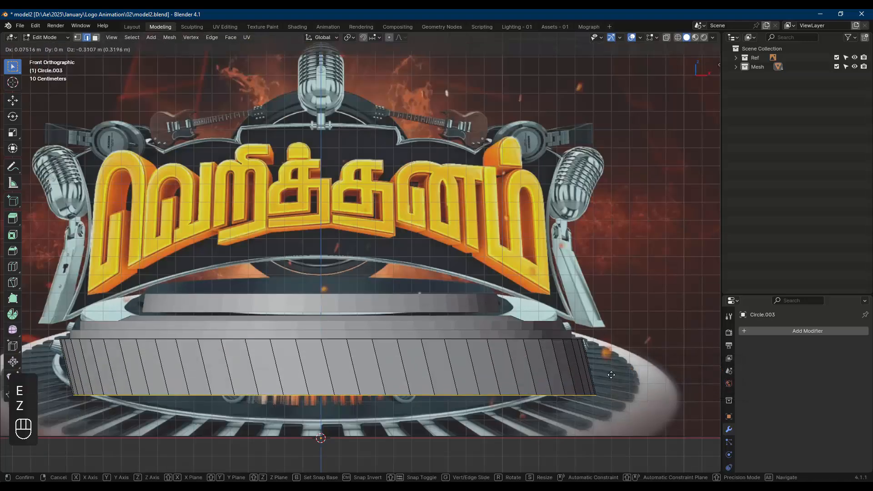
click(608, 366)
key(ctrl+z)
- Extrude the filled circle about 0.281 m down, scale its lower end by about 1.124 and return to Object Mode
key(e)
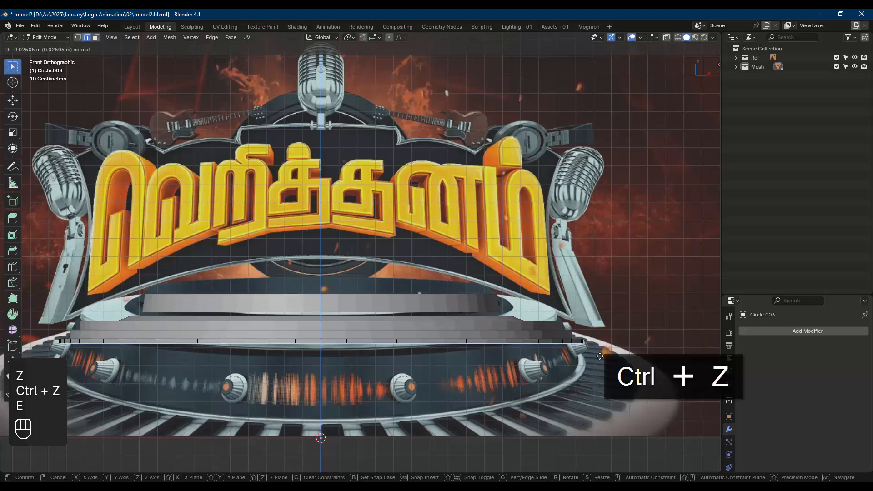
click(600, 393)
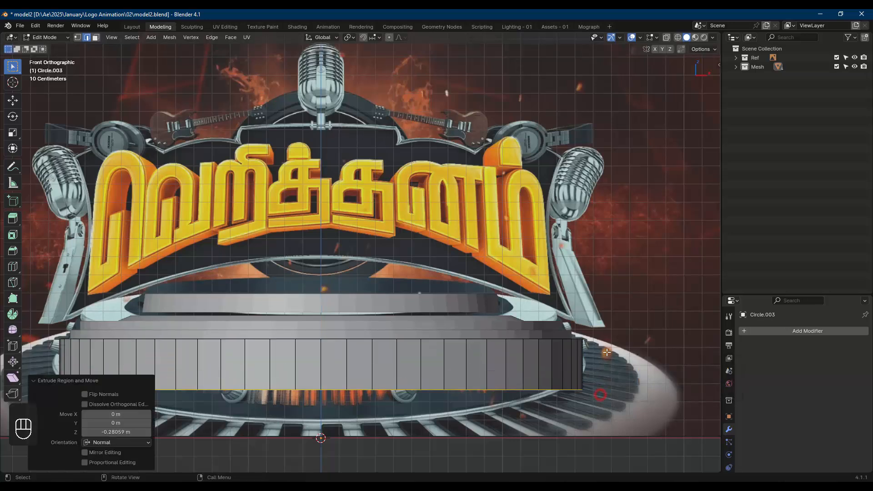
key(s)
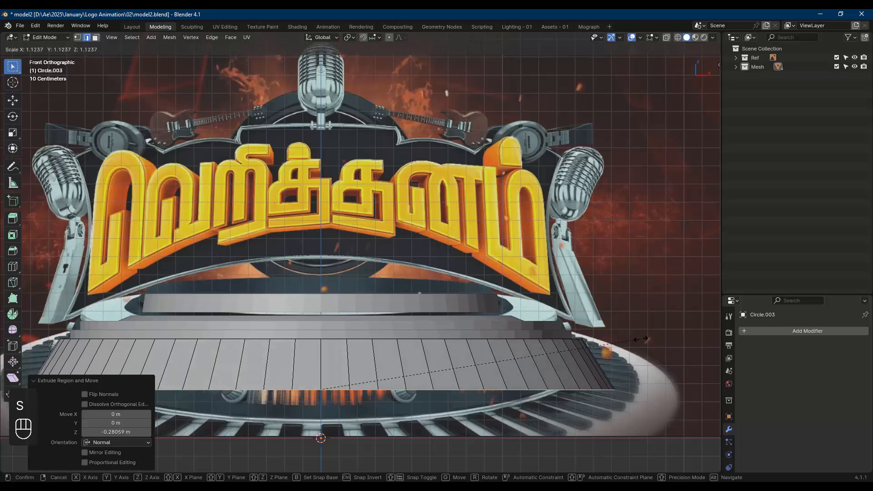
click(641, 339)
middle_drag(460, 334, 459, 333)
scroll(410, 289, up, 1)
scroll(431, 285, down, 2)
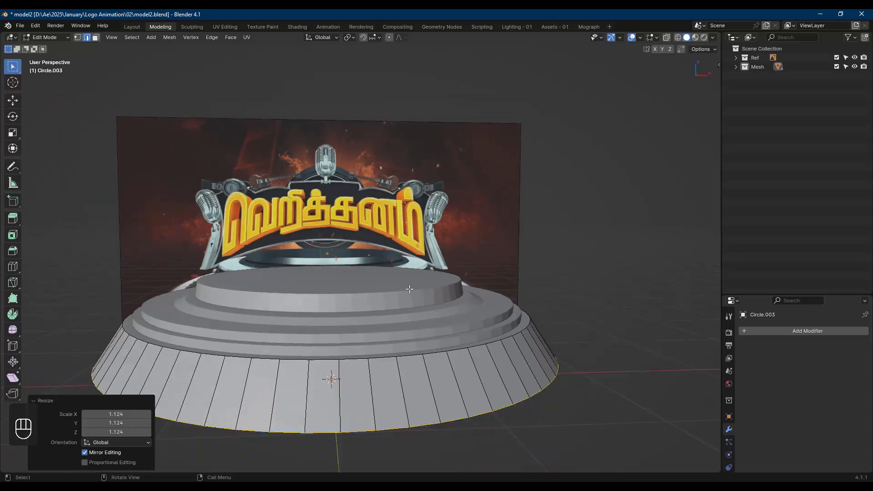
scroll(409, 289, up, 2)
middle_drag(410, 290, 466, 270)
click(479, 262)
key(Tab)
- Taper the podium's uppermost ring by scaling its top edge loop to about 0.95, and return to Object Mode
click(455, 295)
key(Tab)
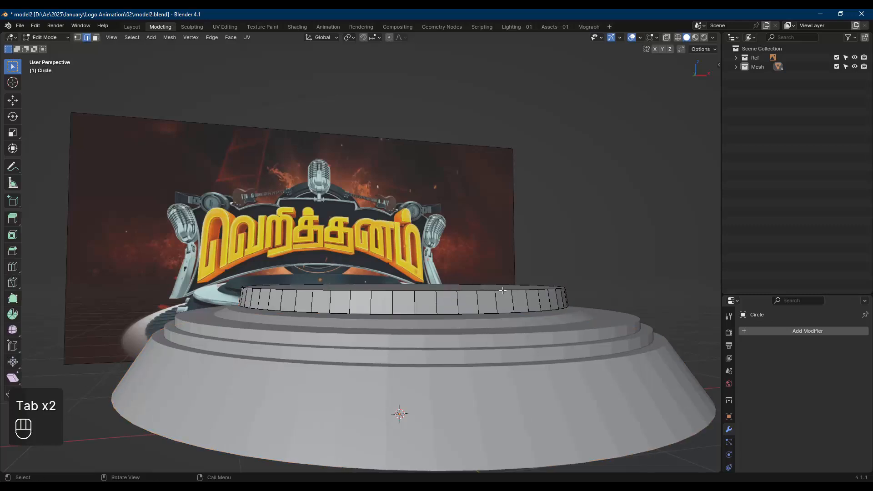
key(Tab)
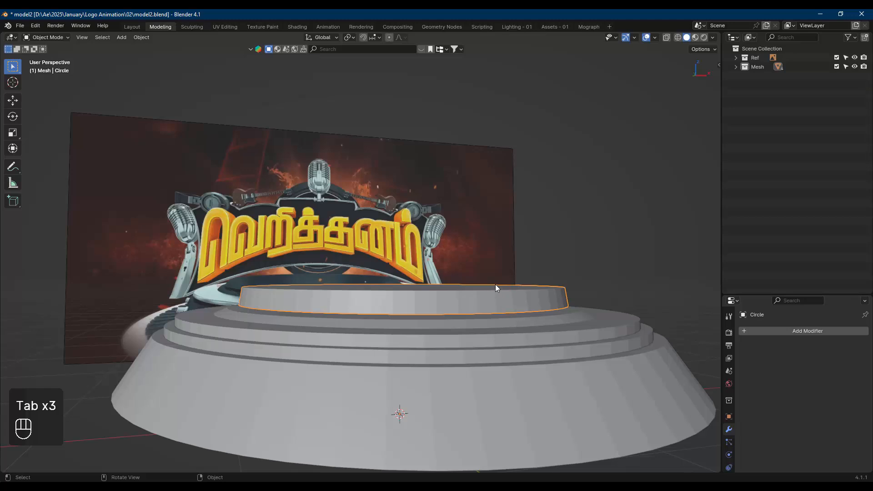
key(Tab)
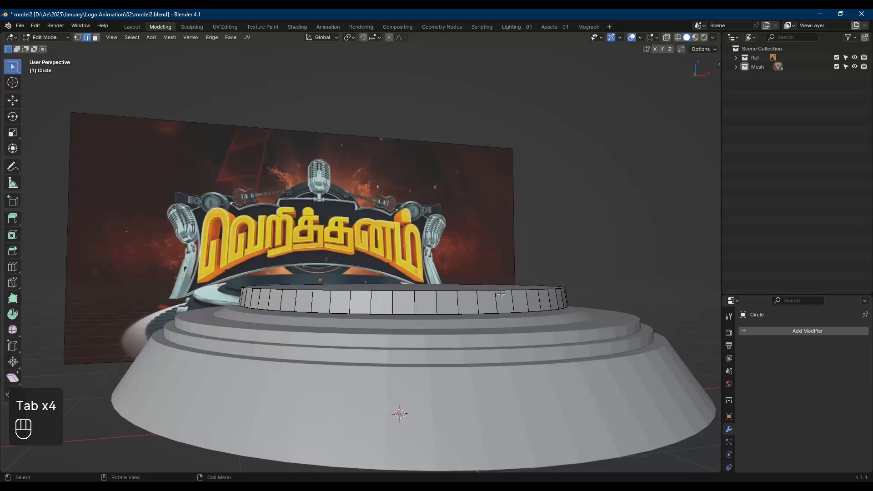
alt+click(500, 291)
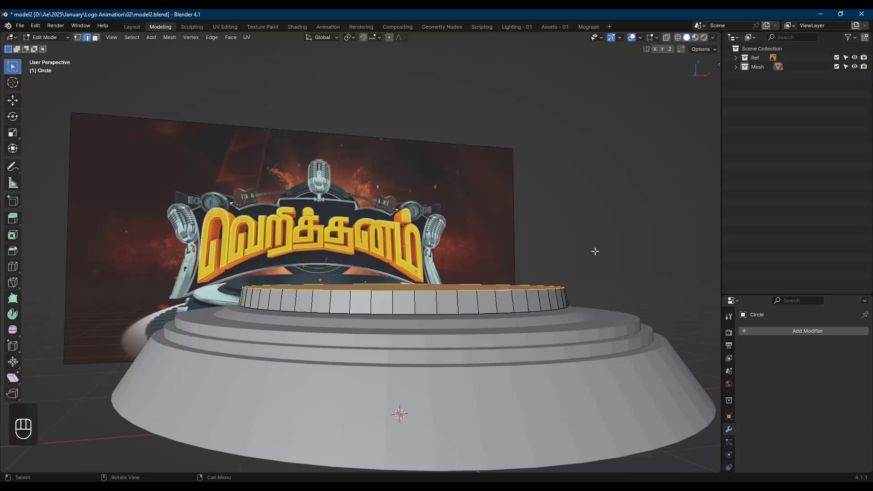
middle_drag(595, 251, 623, 243)
key(s)
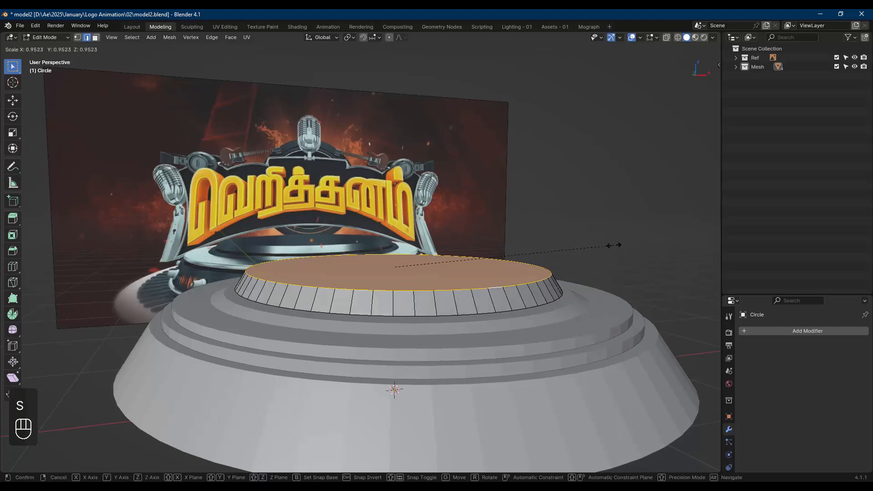
click(614, 245)
key(alt+a)
key(Tab)
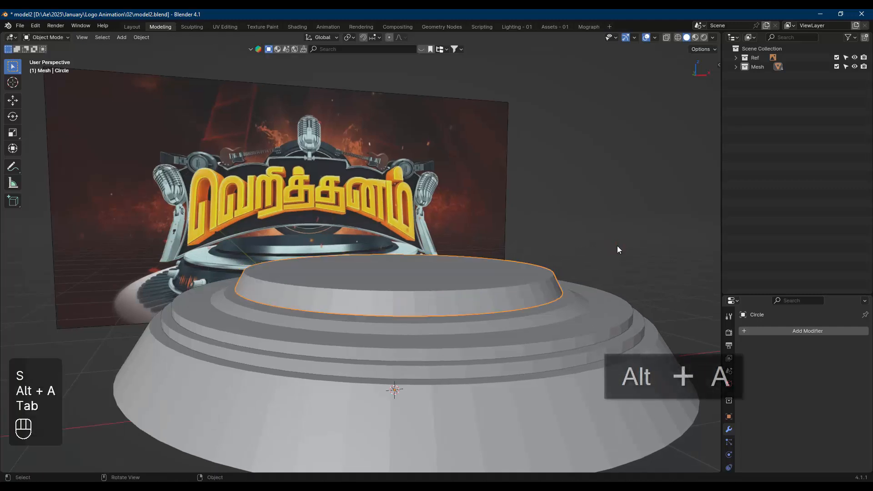
- Duplicate the flared base tier's bottom edge loop in place and scale the copy by about 1.021
click(599, 396)
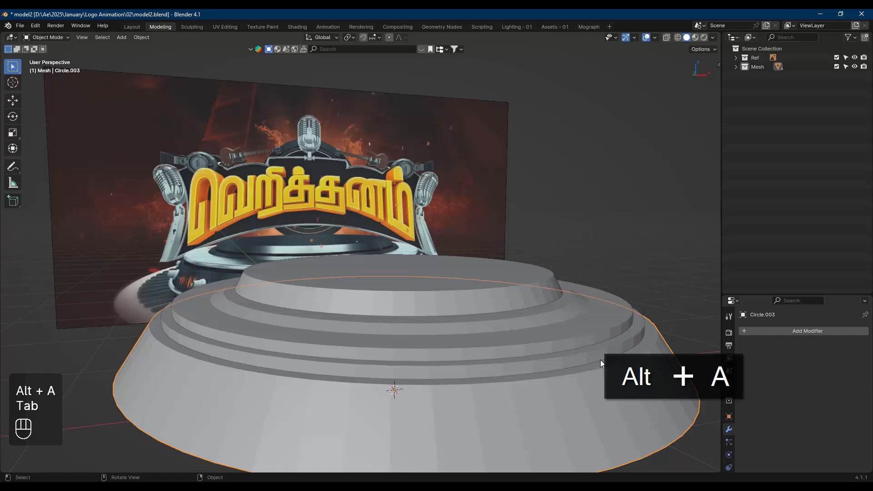
key(KP_1)
shift+middle_drag(563, 364, 436, 337)
key(Tab)
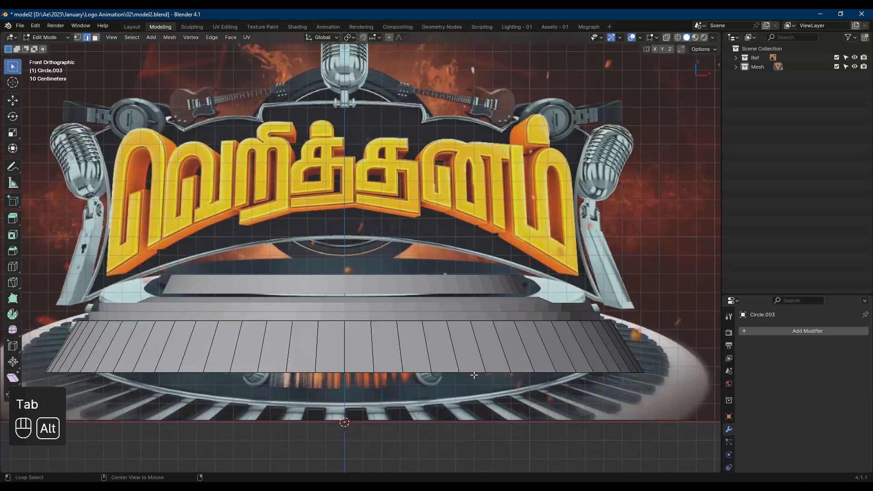
alt+click(475, 373)
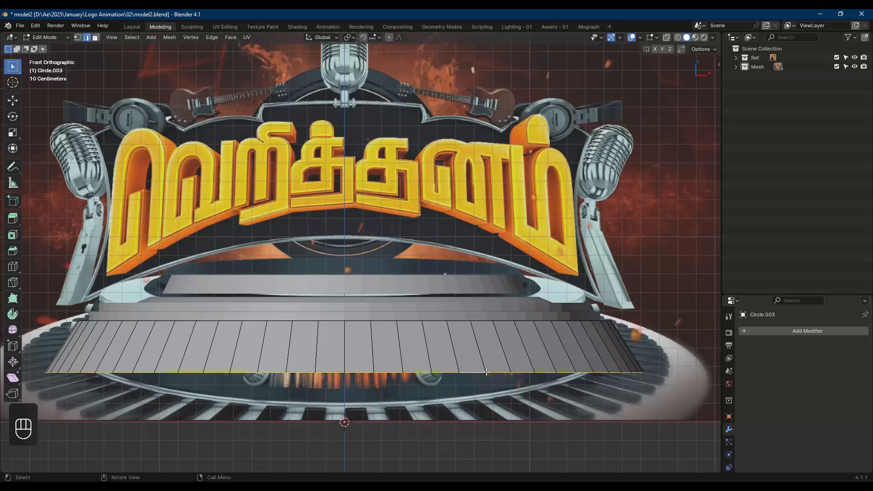
key(shift+d)
right_click(497, 343)
key(s)
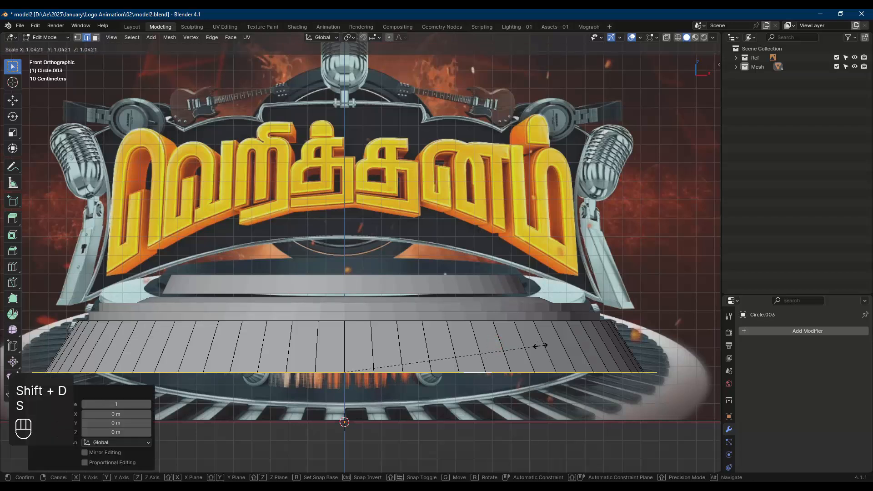
click(536, 345)
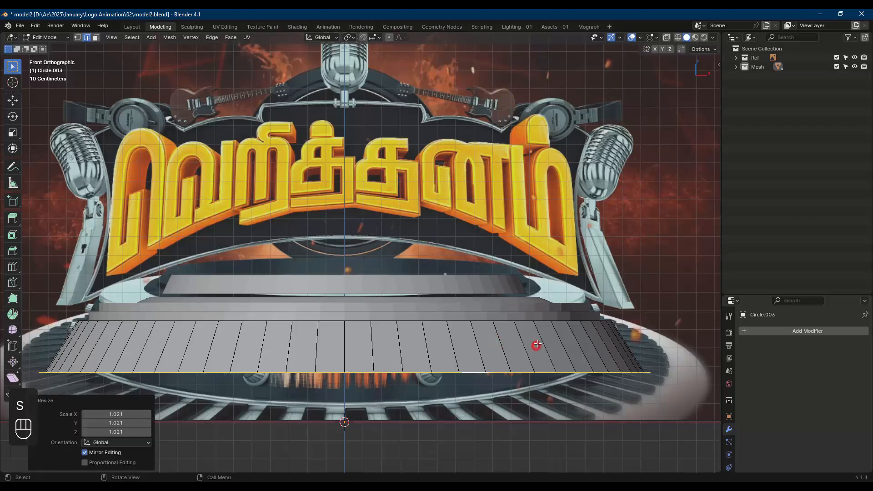
- Separate the scaled loop from the flared base tier into its own object and open that circle in Edit Mode
key(p)
click(495, 343)
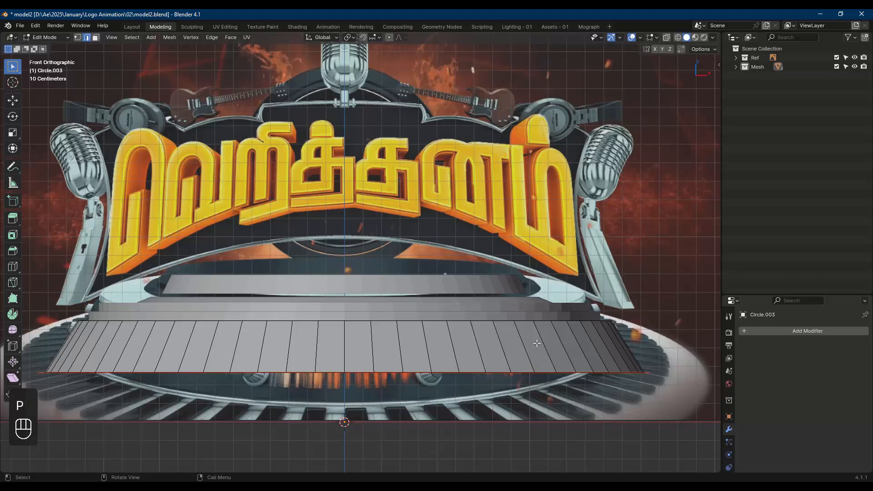
key(Tab)
click(648, 371)
key(Tab)
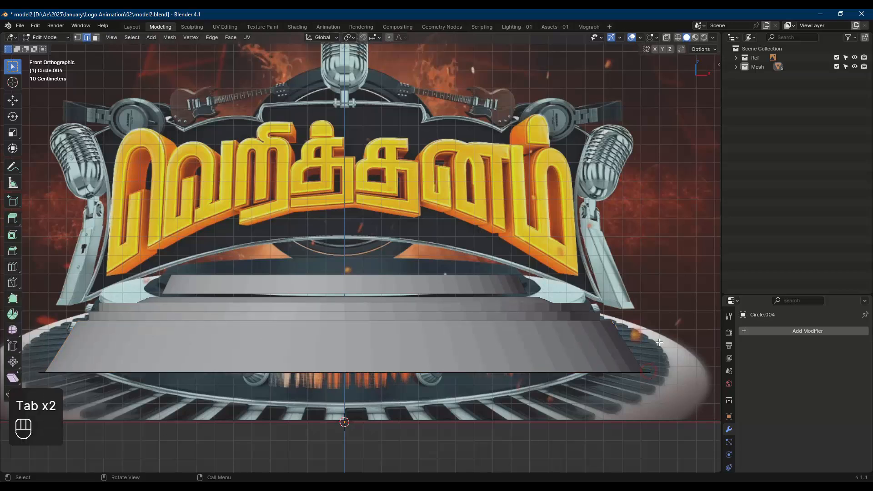
- Extrude the separated circle beneath the flared base tier about 0.052 m down and return to Object Mode
key(a)
shift+middle_drag(646, 346, 609, 278)
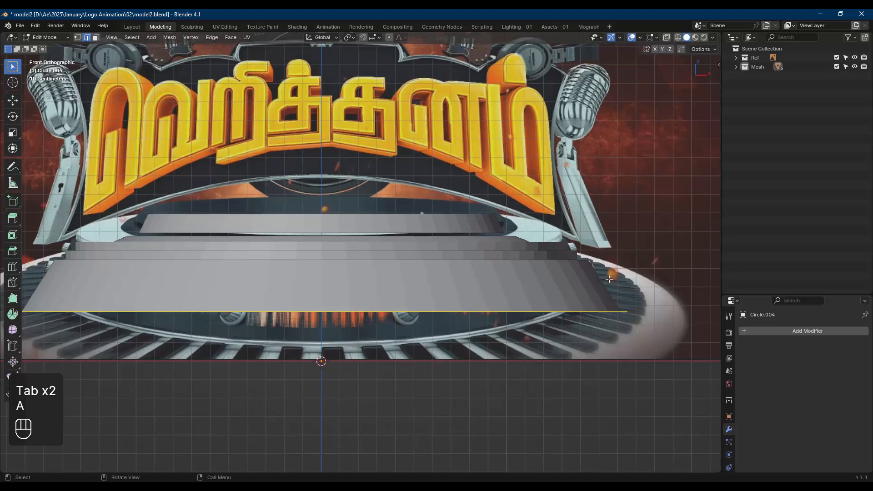
key(e)
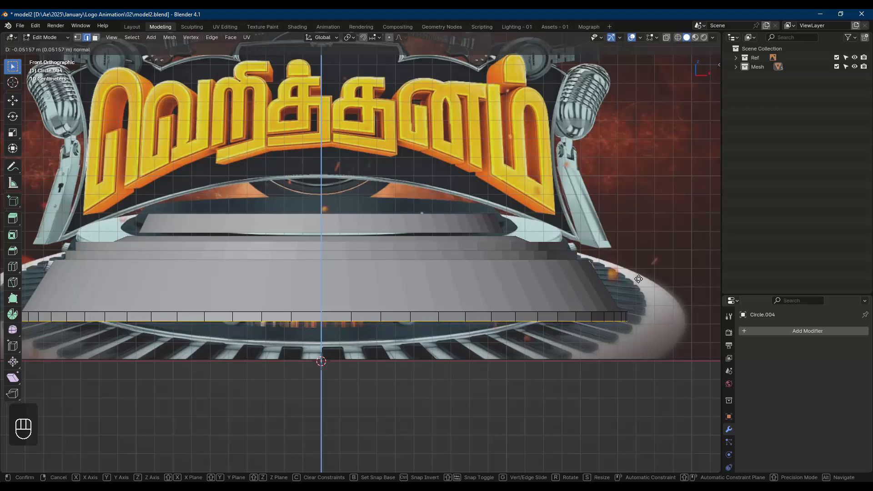
click(638, 279)
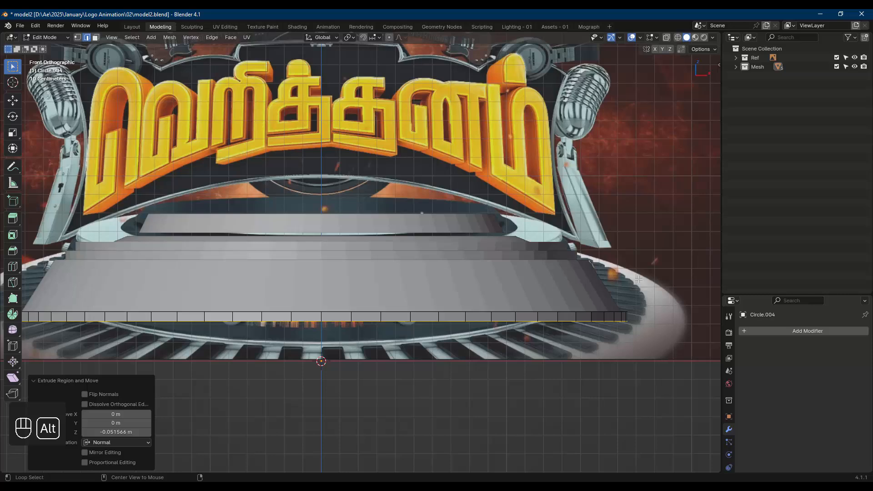
key(alt+a)
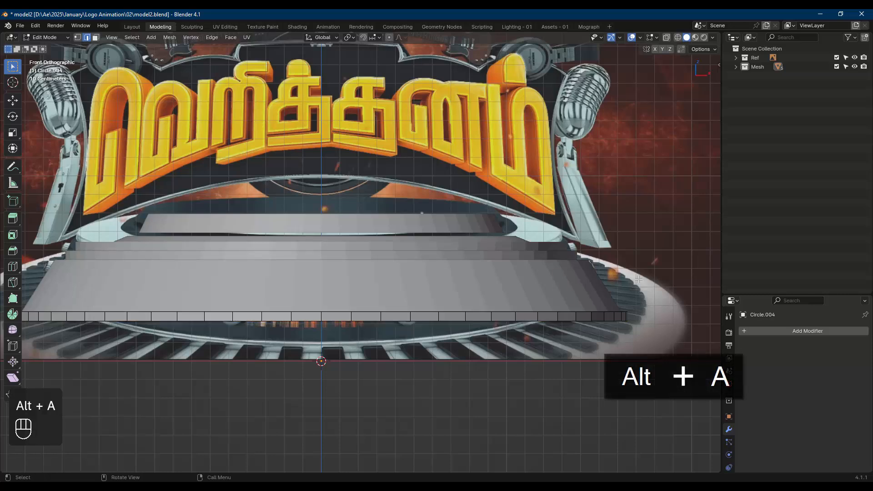
key(Tab)
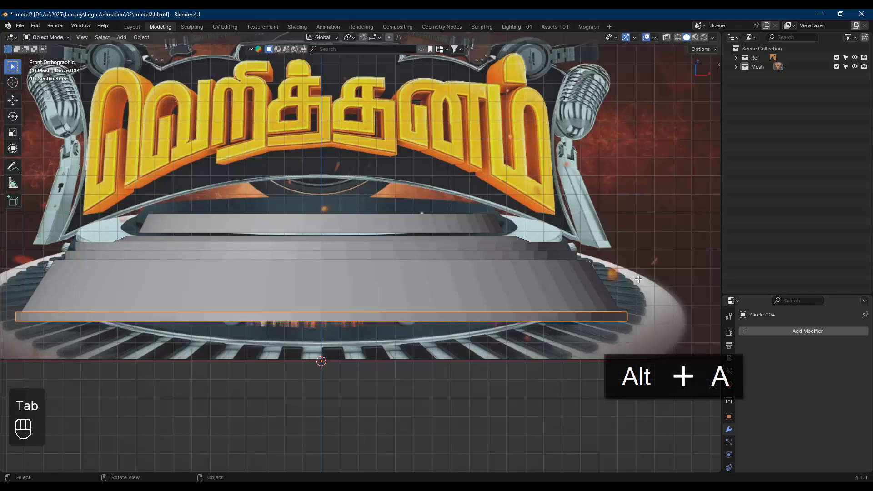
- Duplicate the thin base ring's bottom edge loop in place and scale the copy by about 1.188
scroll(638, 279, down, 1)
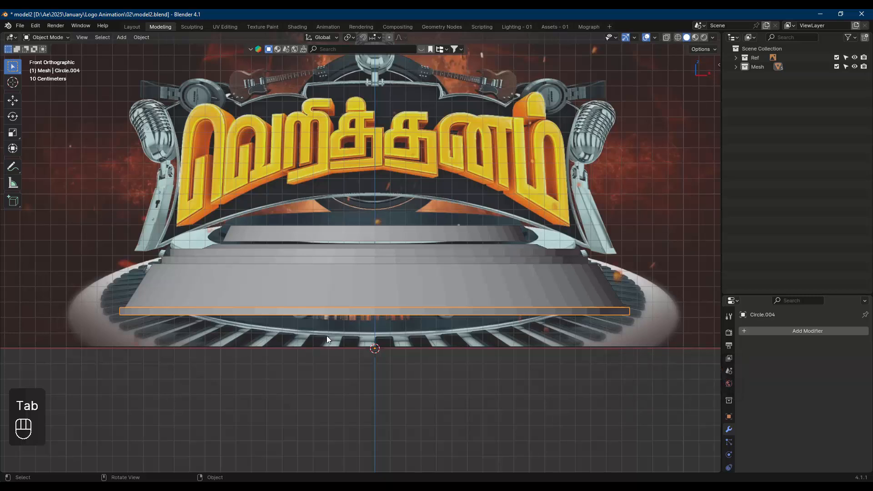
key(Tab)
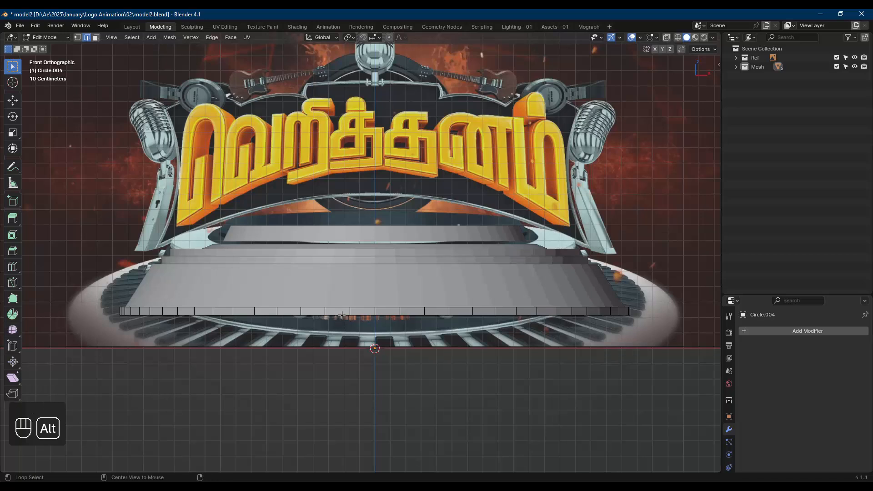
alt+click(341, 314)
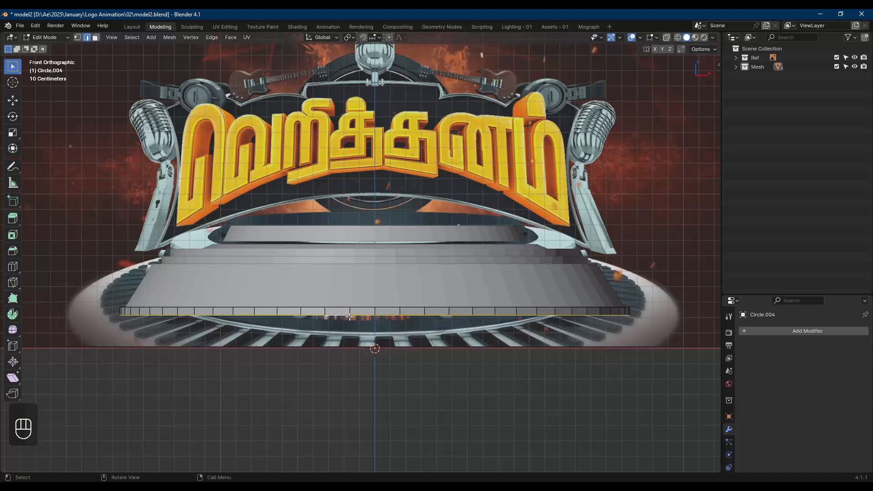
key(shift+d)
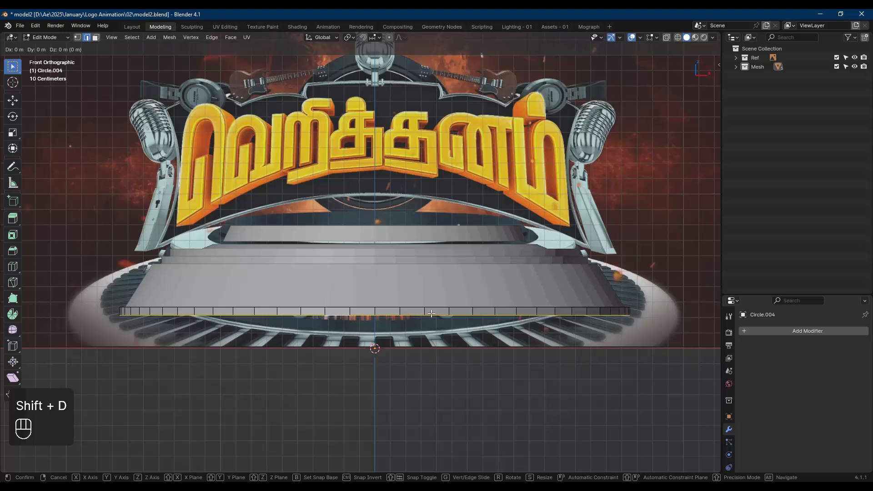
right_click(431, 314)
key(s)
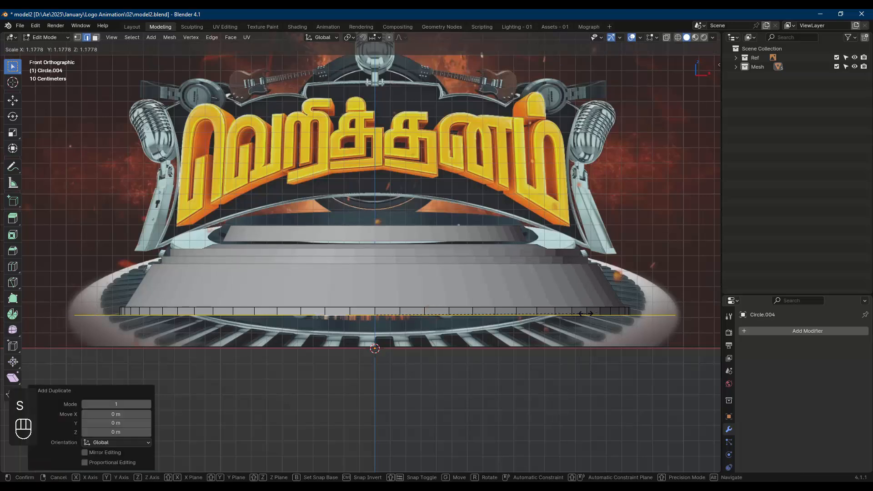
click(587, 313)
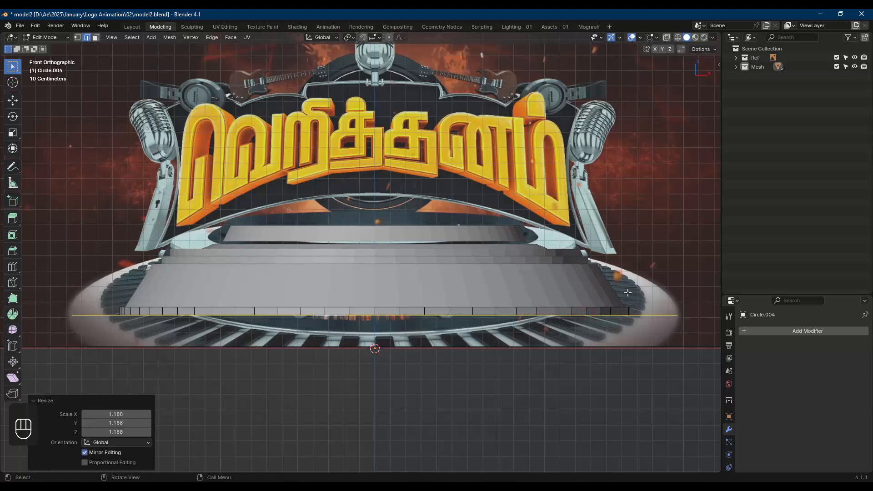
- Separate the scaled loop from the thin base ring into its own object and select all of that circle in Edit Mode
key(p)
click(628, 291)
key(Tab)
click(674, 315)
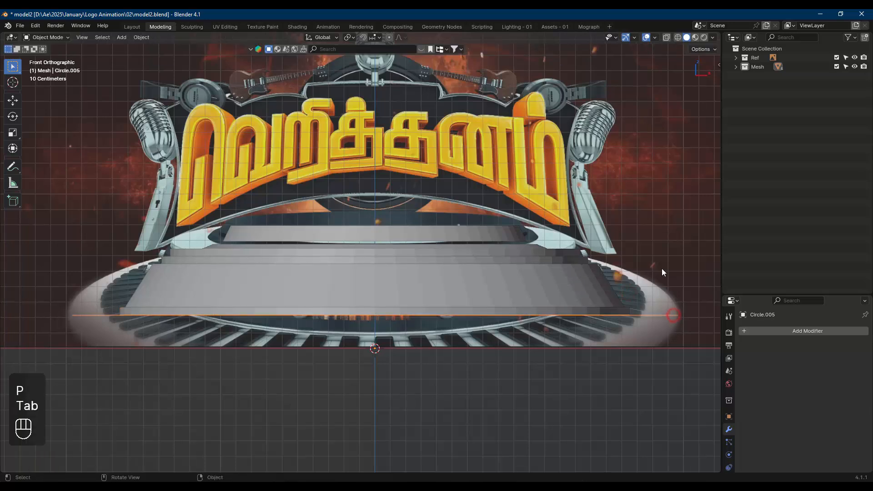
key(Tab)
key(a)
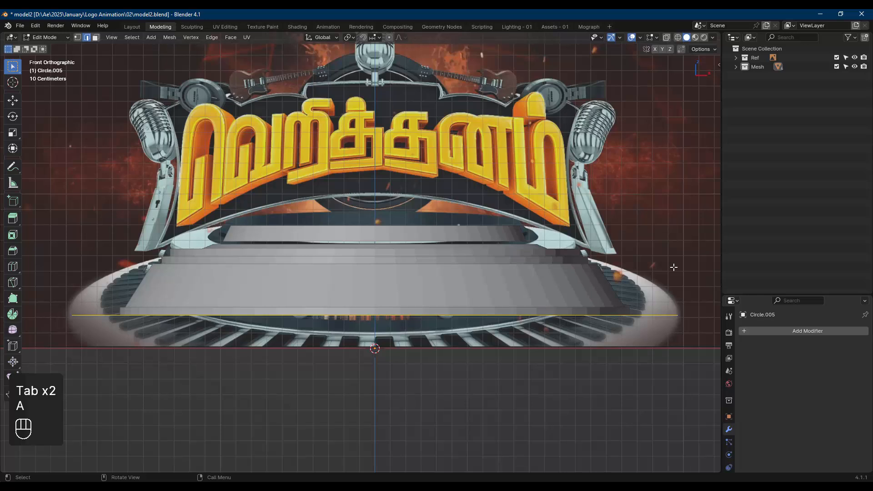
- Try to extrude the wide circle about 0.144 m down along the Z axis, and undo it
key(e)
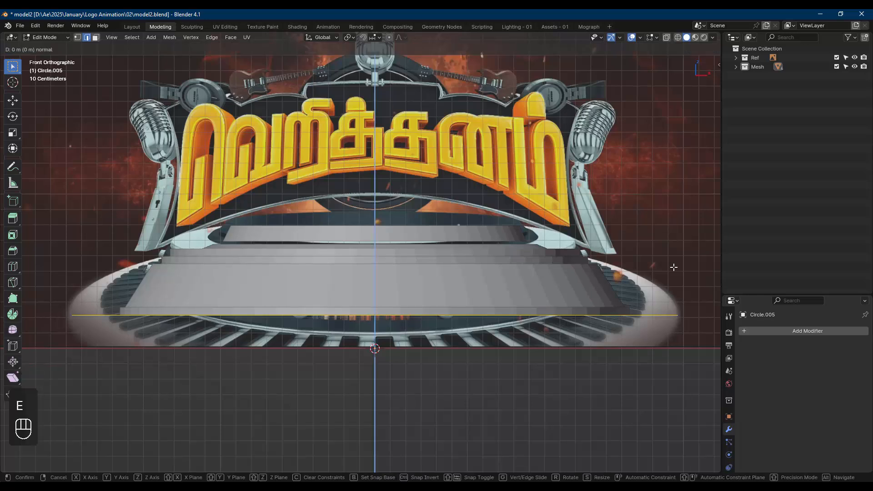
key(z)
click(674, 286)
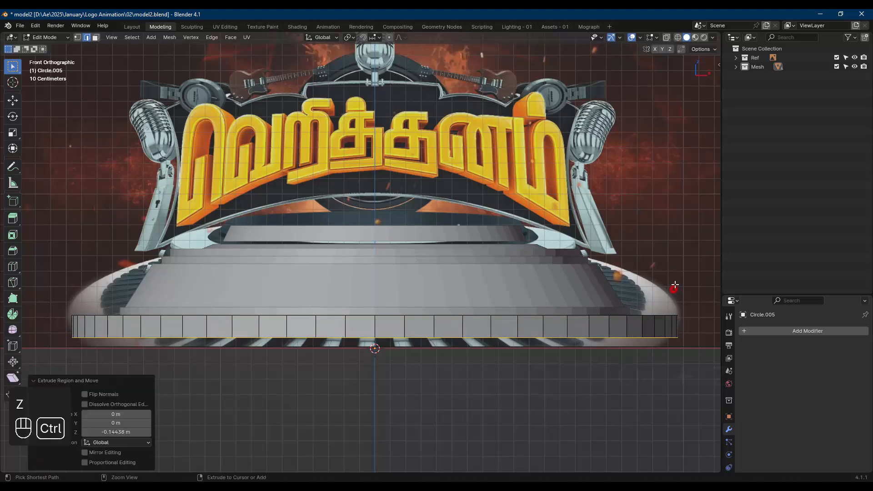
key(ctrl+z)
- Extrude the wide bottom circle about 0.088 m down along its normal and return to Object Mode
key(e)
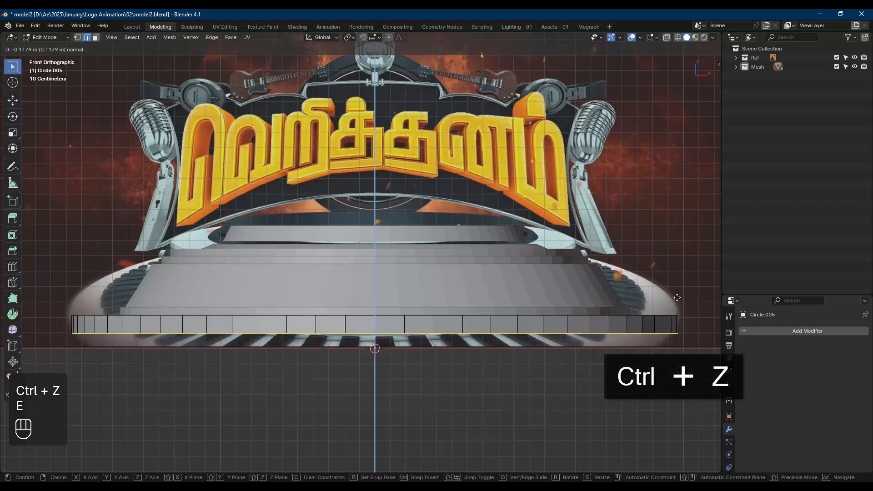
click(678, 298)
middle_drag(677, 295, 669, 304)
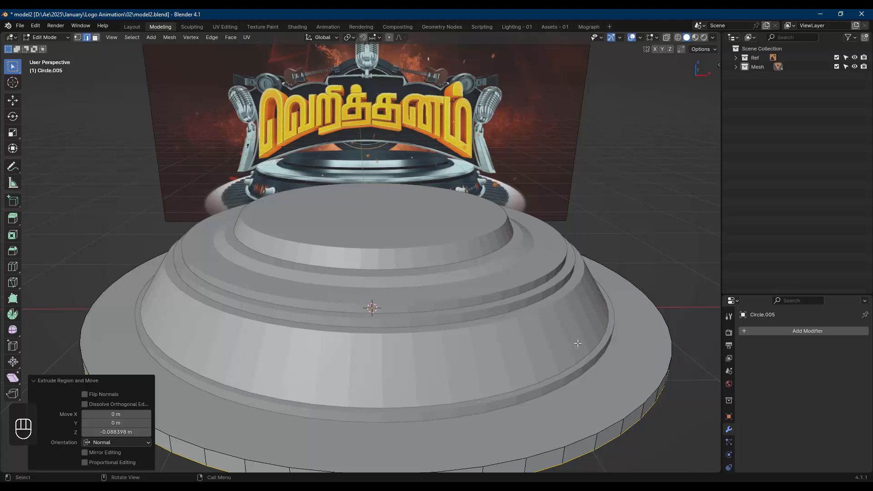
key(alt+a)
key(Tab)
- Raise the geometry of the top disc and the two rings below it together by about 0.017 m along Z in Edit Mode
shift+middle_drag(626, 340, 583, 245)
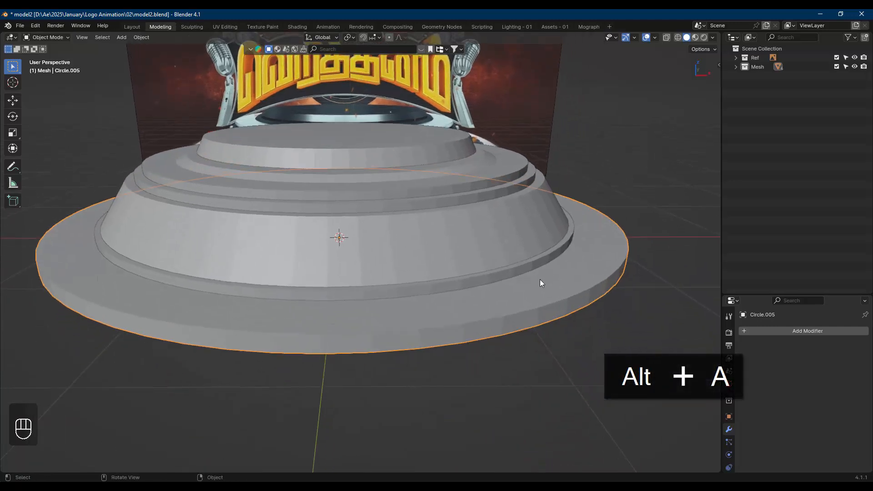
middle_drag(501, 226, 467, 194)
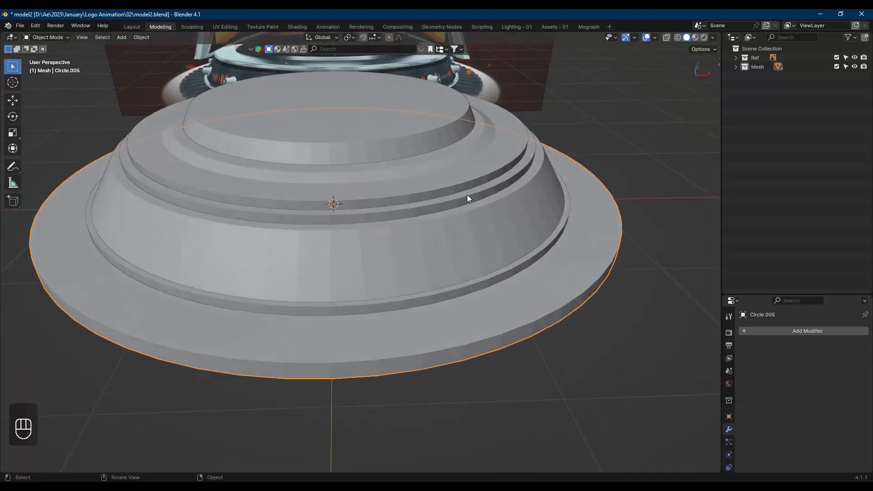
scroll(468, 195, down, 2)
shift+middle_drag(414, 126, 499, 210)
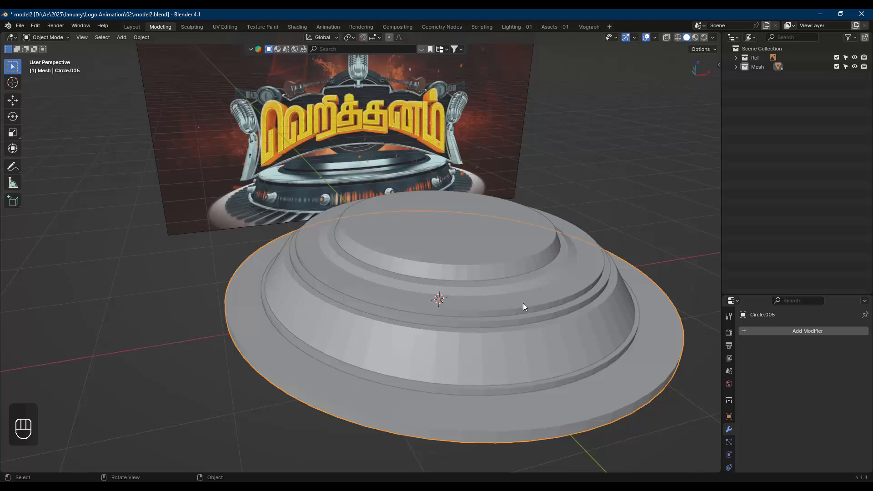
mouse_move(524, 305)
middle_down()
mouse_move(512, 293)
mouse_move(519, 299)
middle_up()
click(538, 309)
shift+click(539, 305)
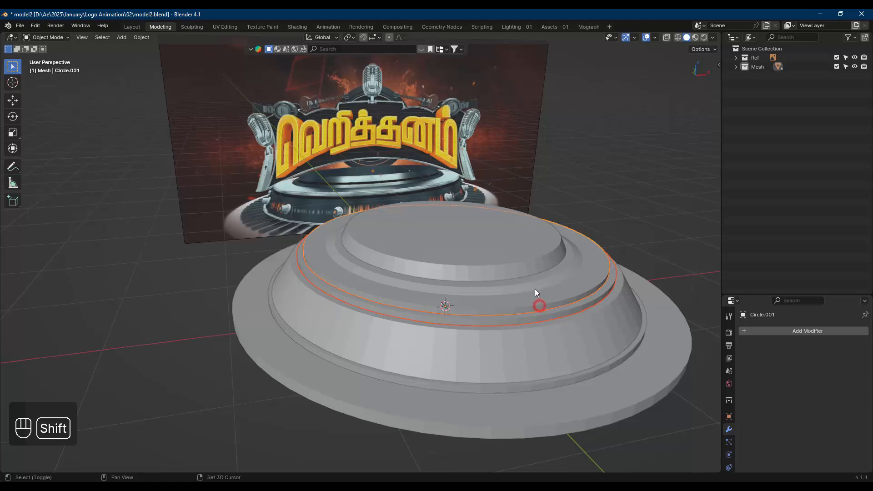
shift+click(535, 289)
shift+click(516, 310)
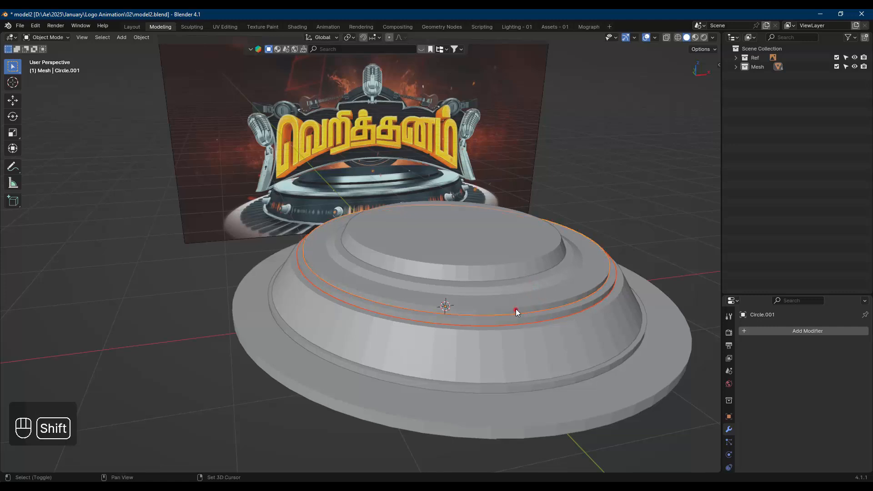
shift+click(509, 280)
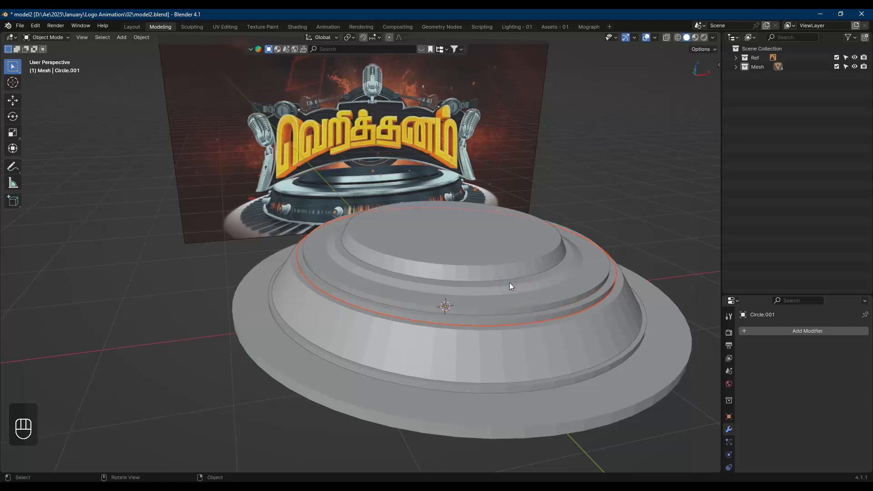
shift+click(510, 284)
shift+click(506, 261)
shift+click(513, 319)
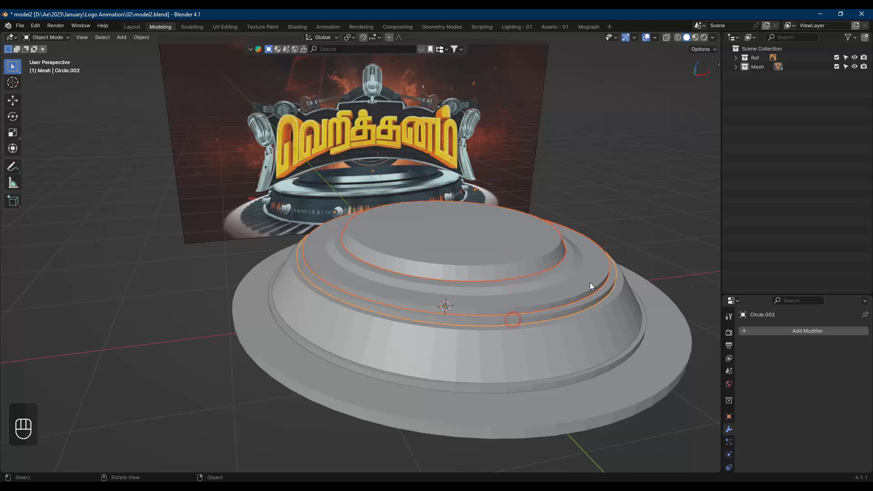
key(Tab)
key(a)
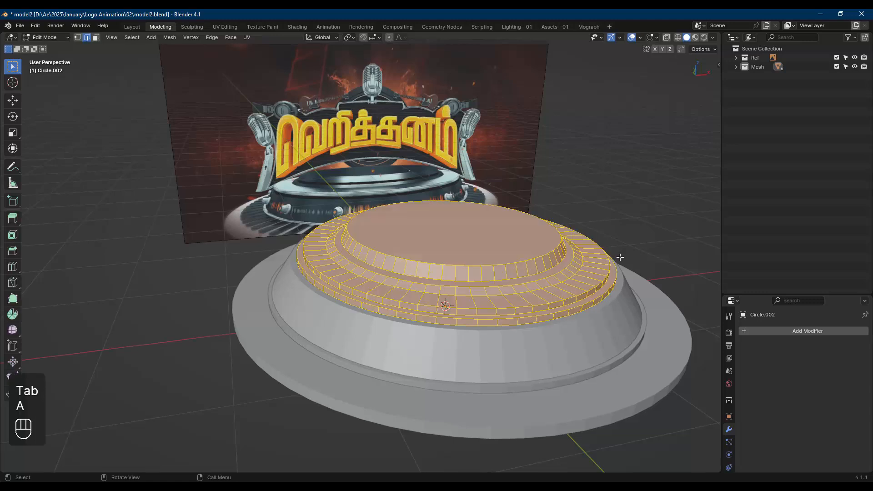
key(g)
key(z)
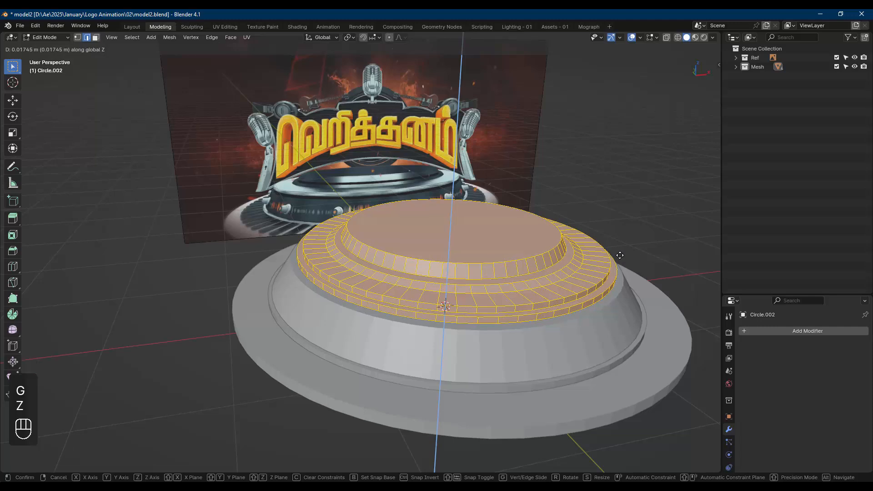
click(620, 255)
key(alt+a)
key(Tab)
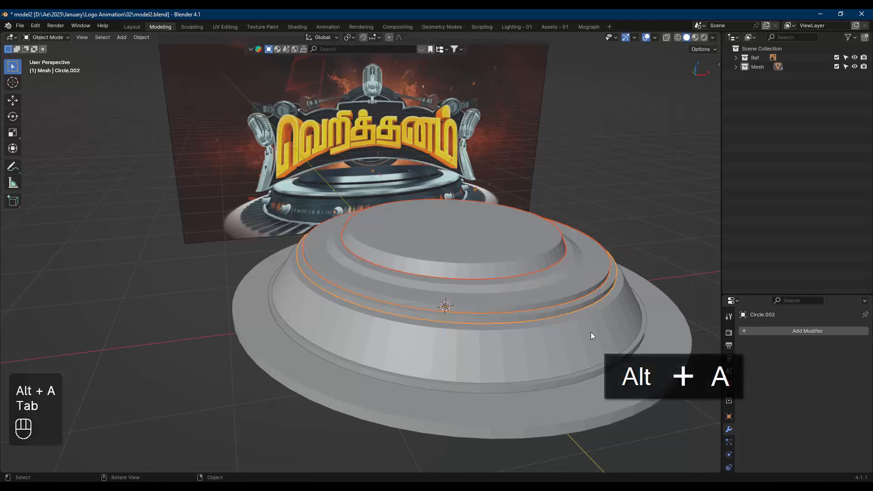
- Raise the geometry of the flared base tier and the three tiers above it together by about 0.018 m along Z, and deselect everything
click(591, 335)
shift+click(588, 299)
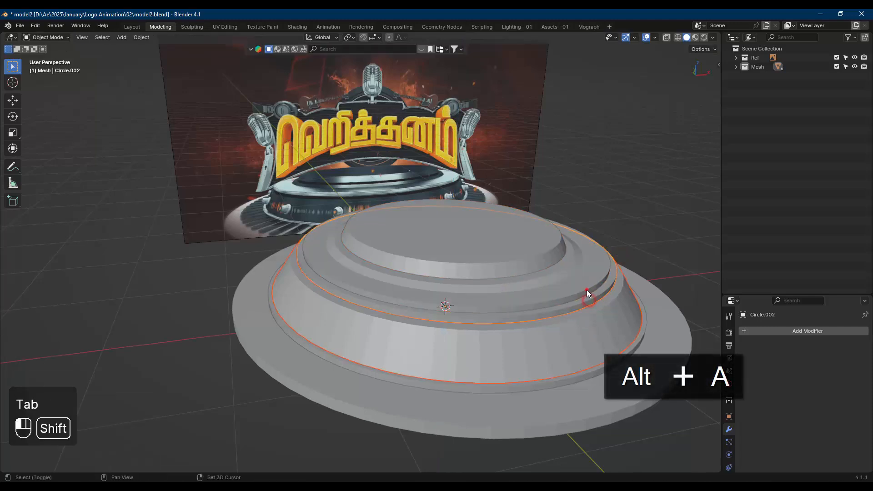
shift+click(551, 257)
key(Tab)
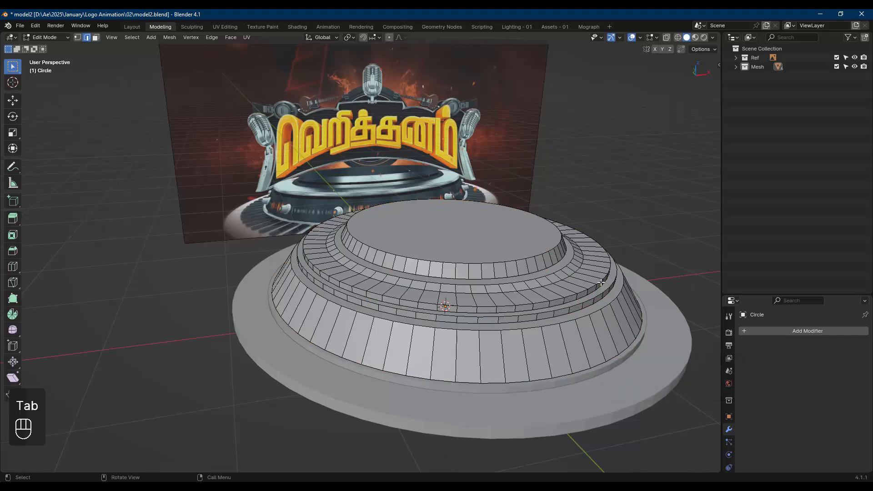
key(a)
key(g)
key(z)
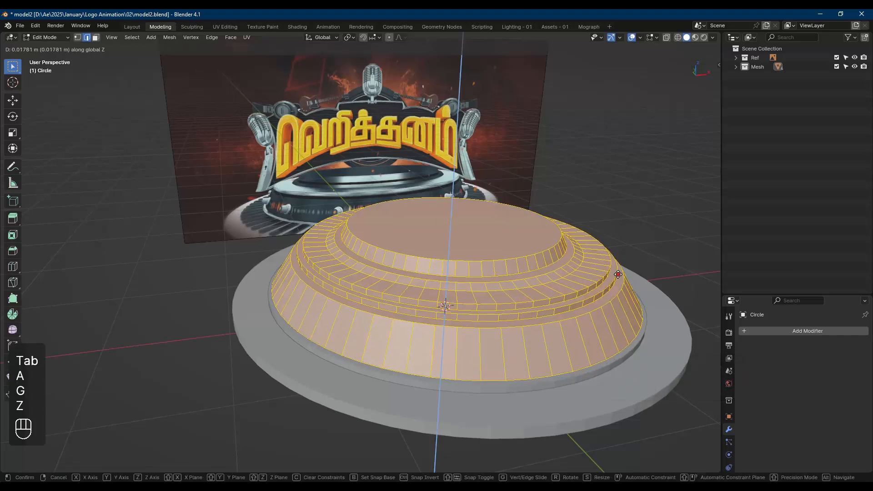
click(618, 274)
key(alt+a)
key(Tab)
key(KP_1)
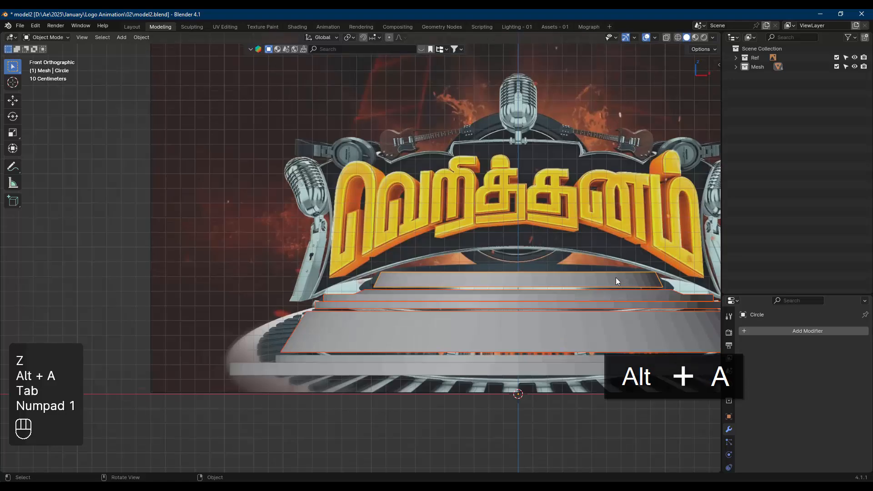
mouse_move(406, 362)
middle_down()
mouse_move(414, 369)
mouse_move(417, 361)
middle_up()
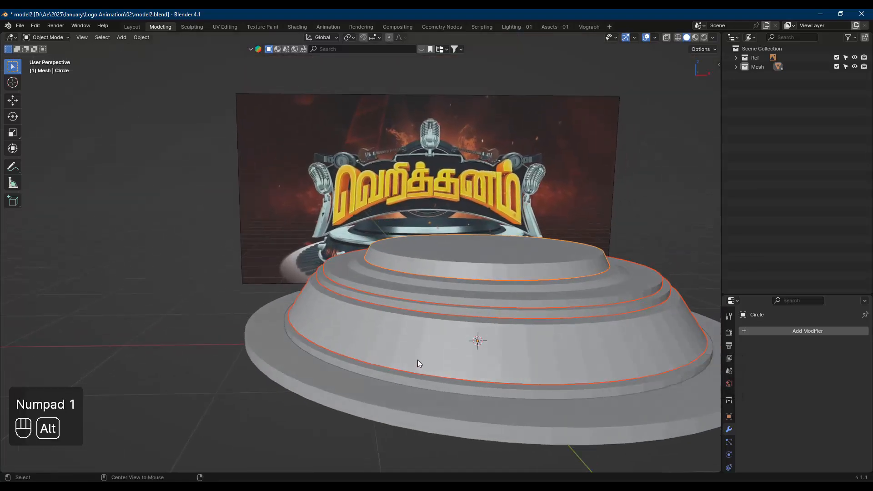
key(alt+a)
- Scale the geometry of the wide bottom disc up by a factor of about 1.06 in Edit Mode, and deselect everything
shift+middle_drag(557, 318, 322, 320)
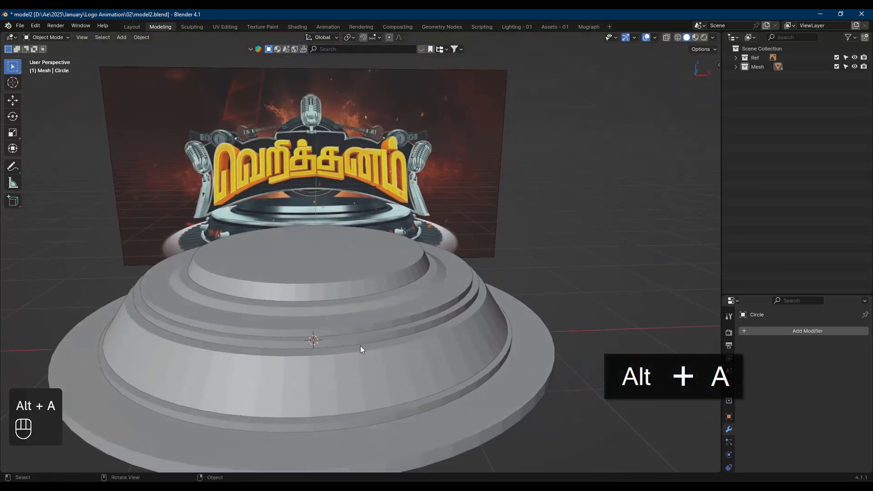
shift+middle_drag(366, 343, 337, 323)
middle_drag(345, 257, 328, 303)
scroll(327, 345, down, 3)
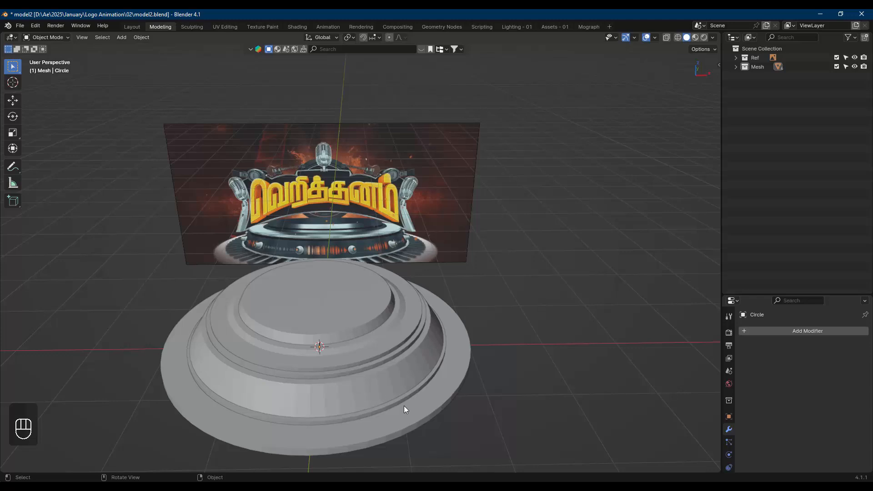
click(430, 417)
key(Tab)
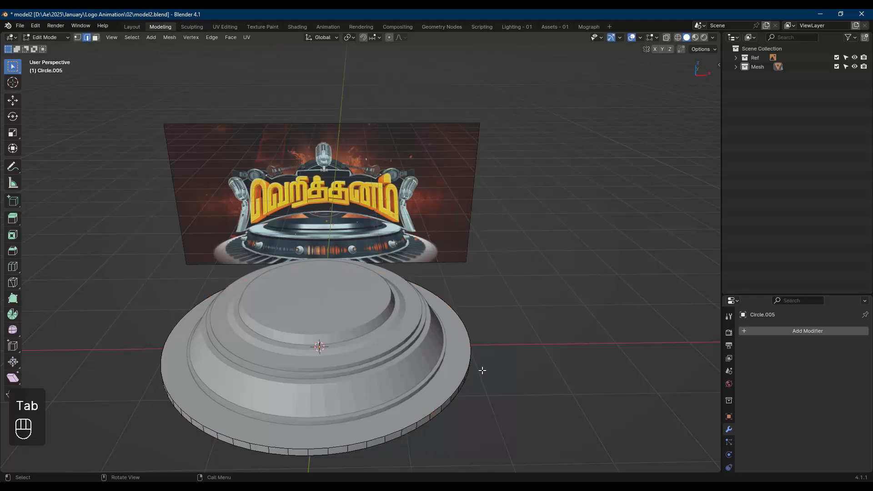
key(a)
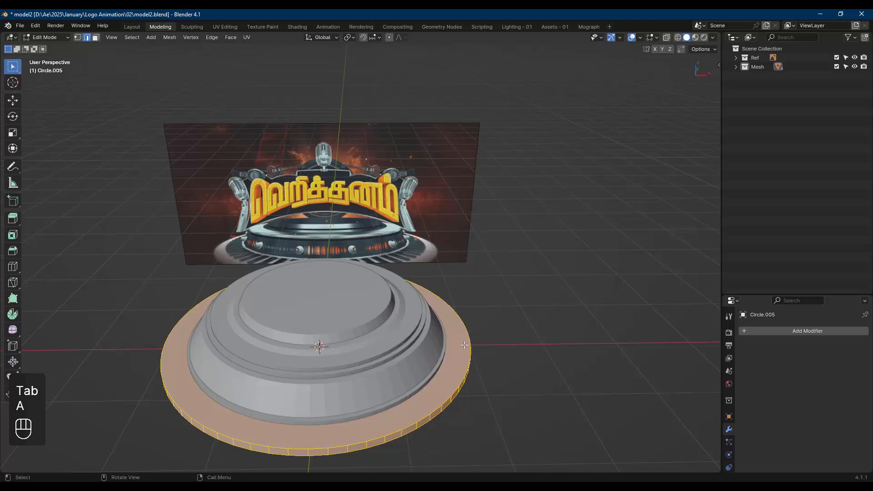
key(s)
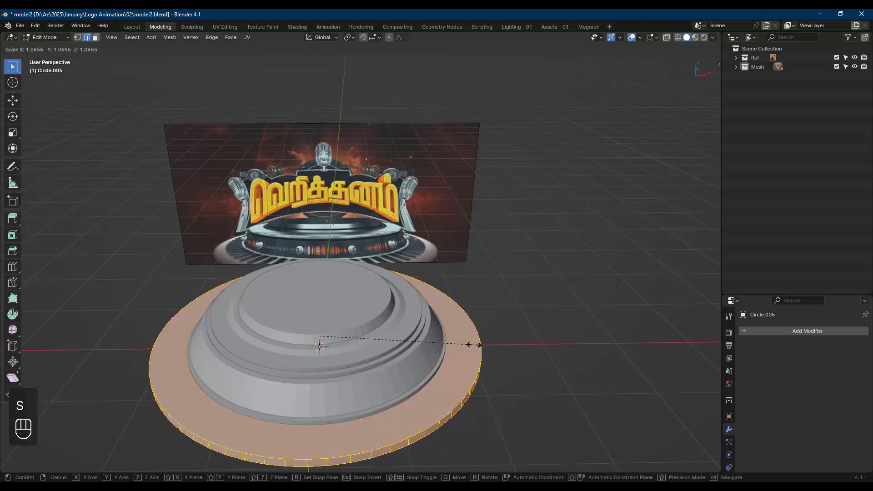
key(alt+a)
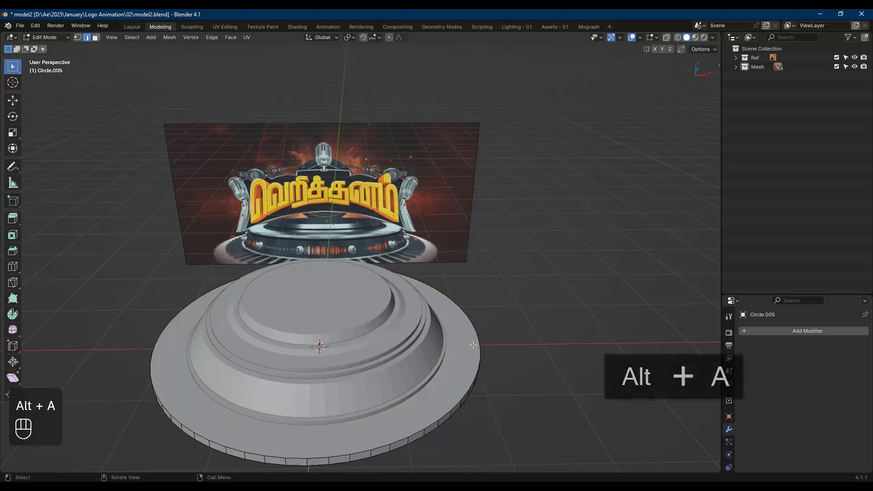
key(Tab)
key(alt+a)
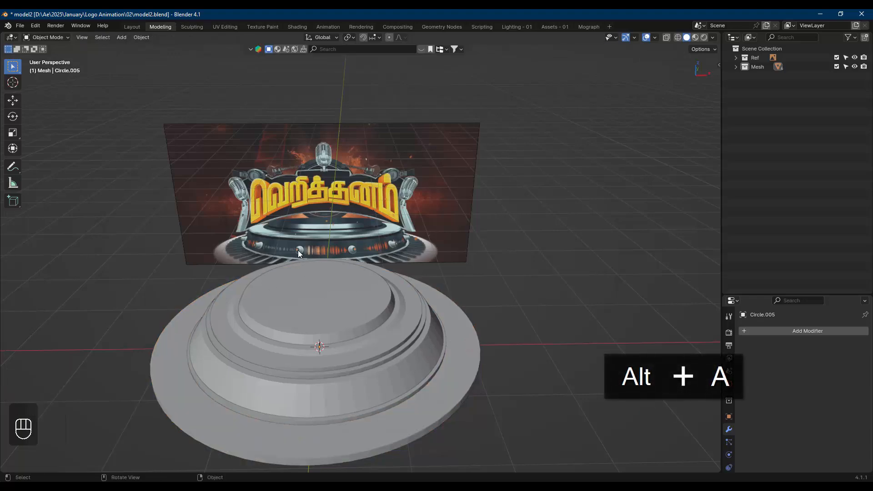
- Compare the podium with the podium in the reference image and save the model file
scroll(296, 236, up, 3)
scroll(296, 236, up, 2)
scroll(297, 265, down, 3)
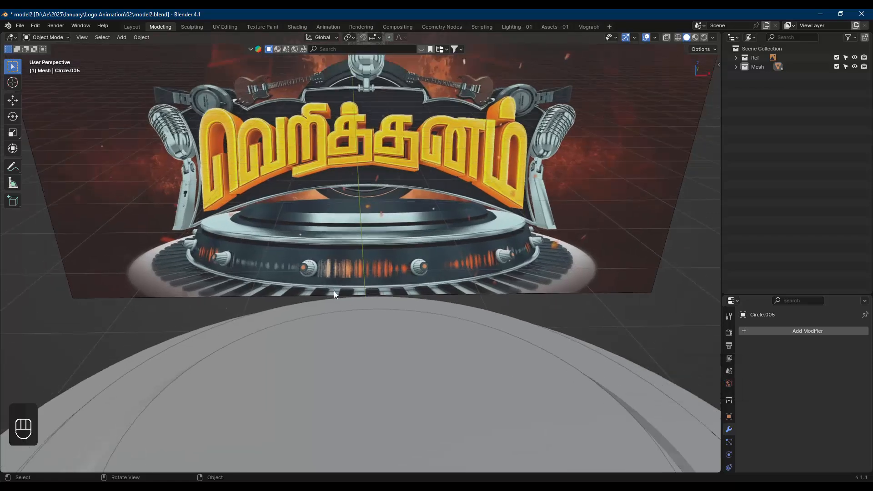
shift+middle_drag(321, 294, 349, 296)
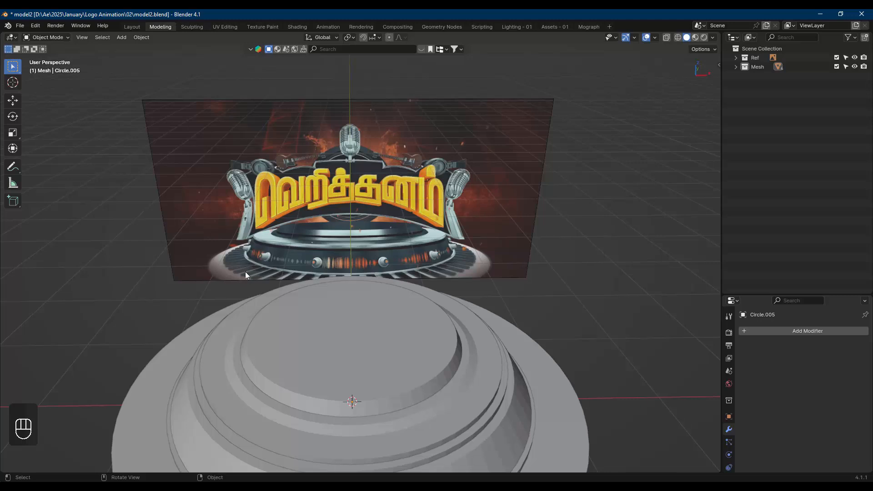
shift+middle_drag(341, 301, 323, 244)
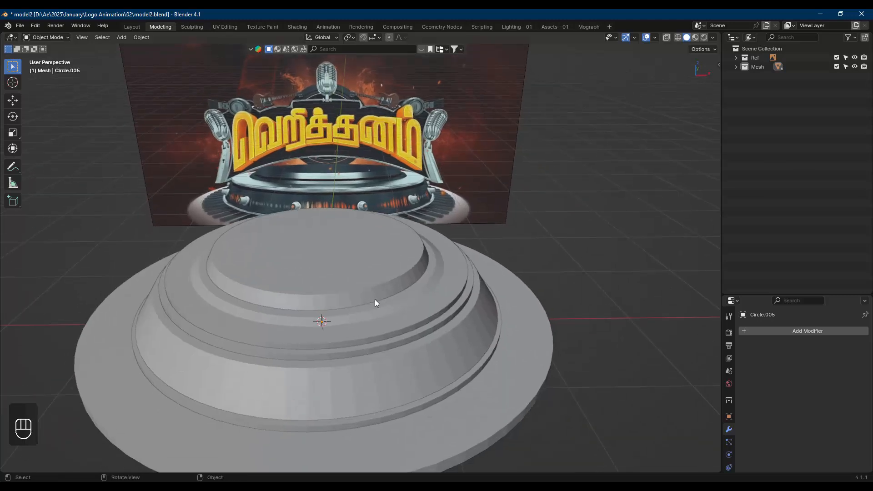
key(ctrl)
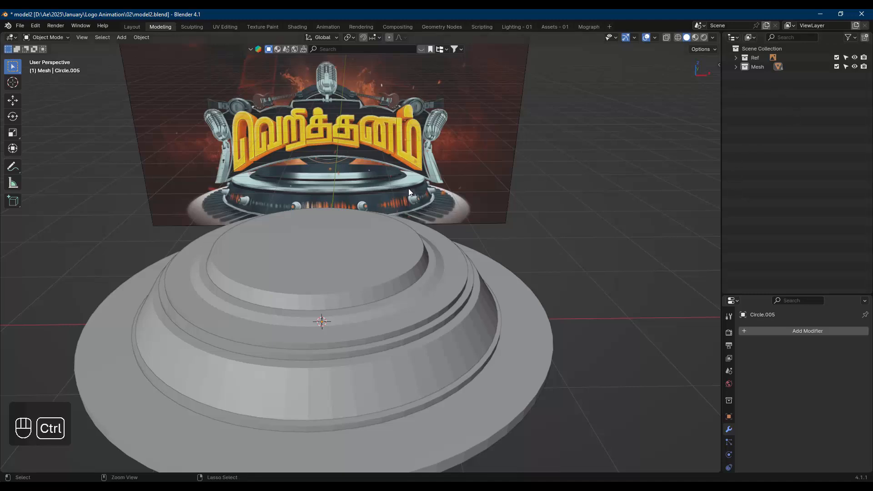
key(ctrl+s)
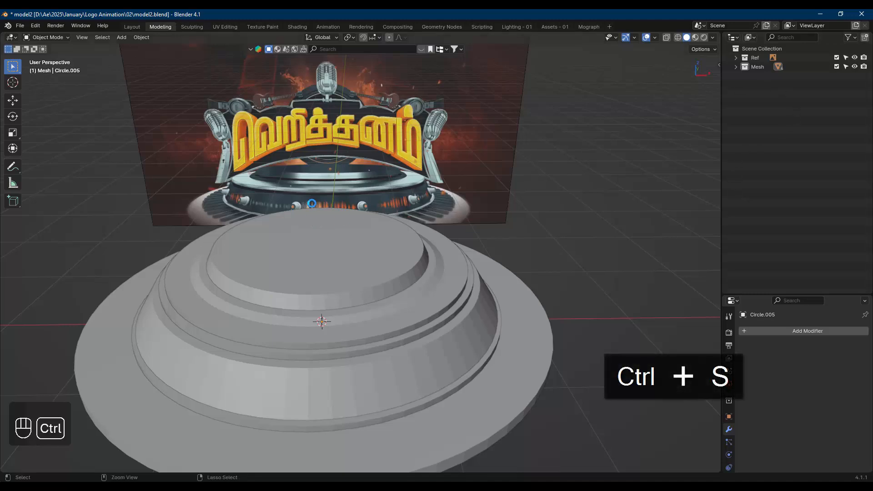
- Add a cube mesh and raise its geometry about 1.66 m along Z in Edit Mode
key(shift+a)
mouse_move(290, 206)
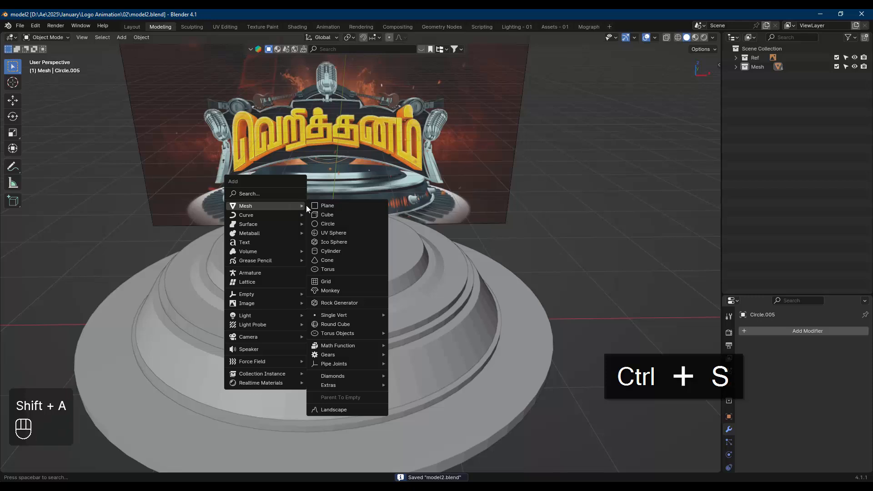
click(345, 214)
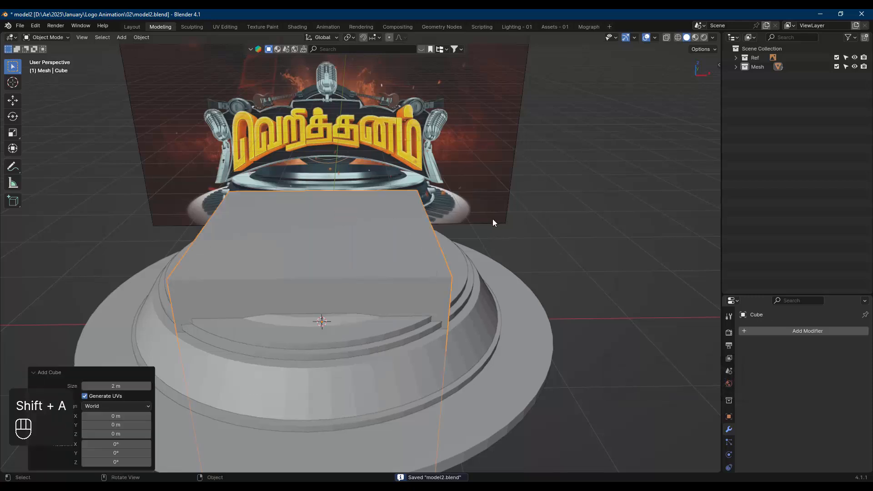
key(Tab)
key(a)
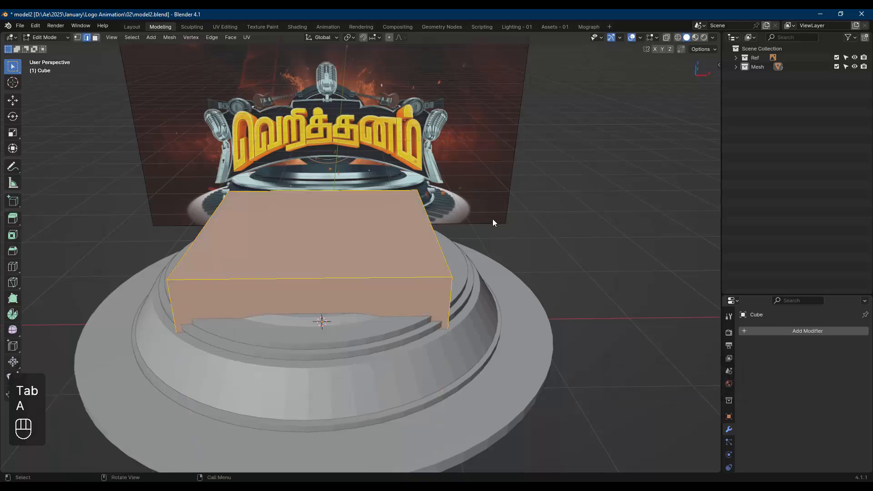
key(g)
key(z)
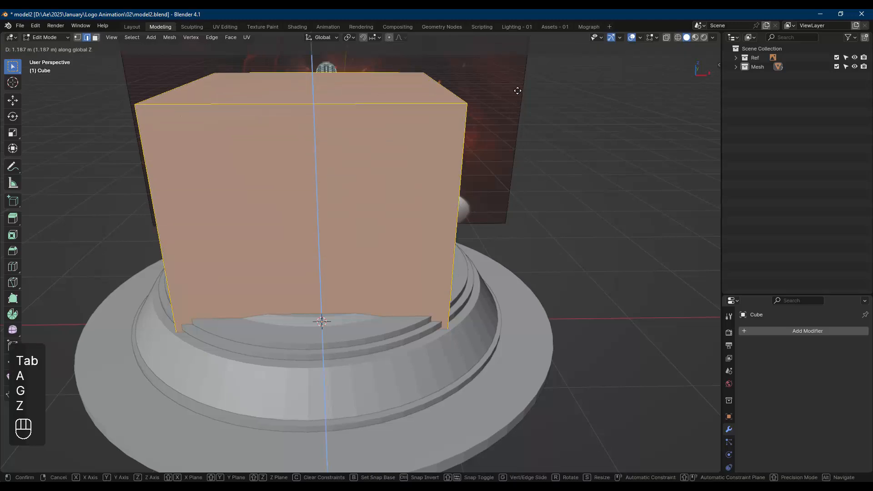
click(514, 47)
- Scale the raised cube's geometry down uniformly to less than half its size and return to Object Mode
key(s)
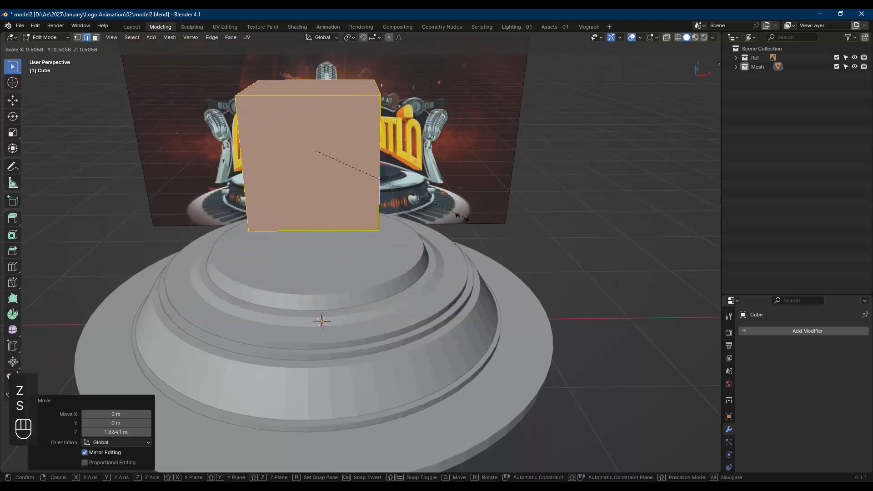
click(425, 210)
key(Tab)
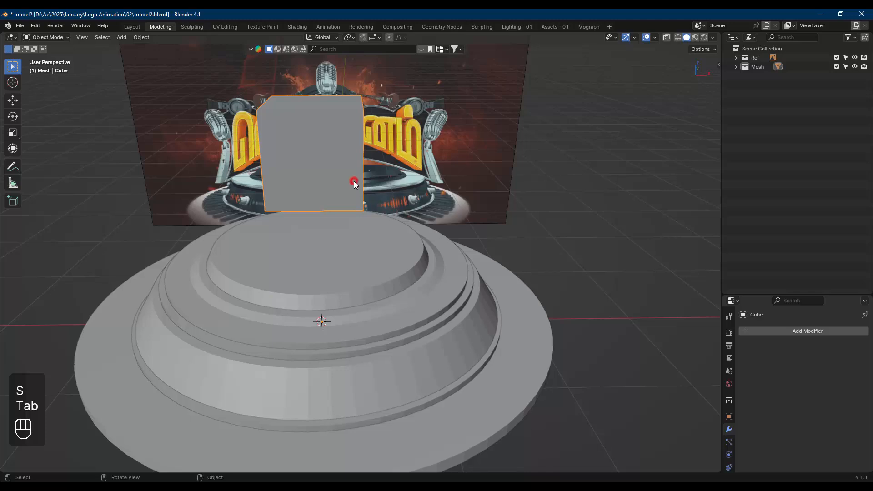
- Isolate the cube and the wide bottom disc in local view, and open the cube in Edit Mode from the top view
shift+click(536, 354)
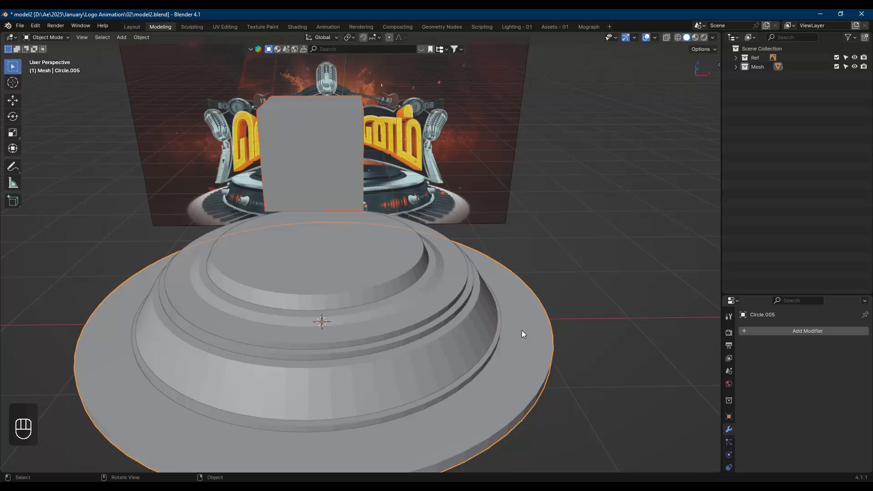
key(slash)
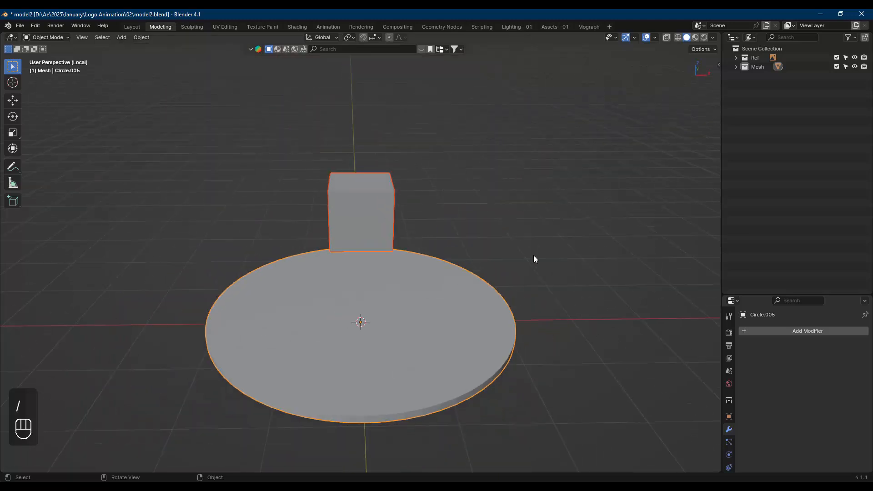
click(373, 205)
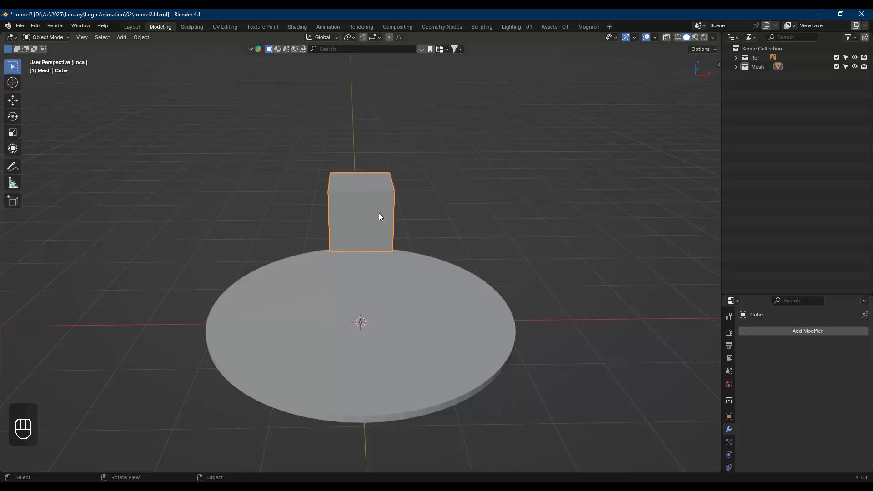
key(Tab)
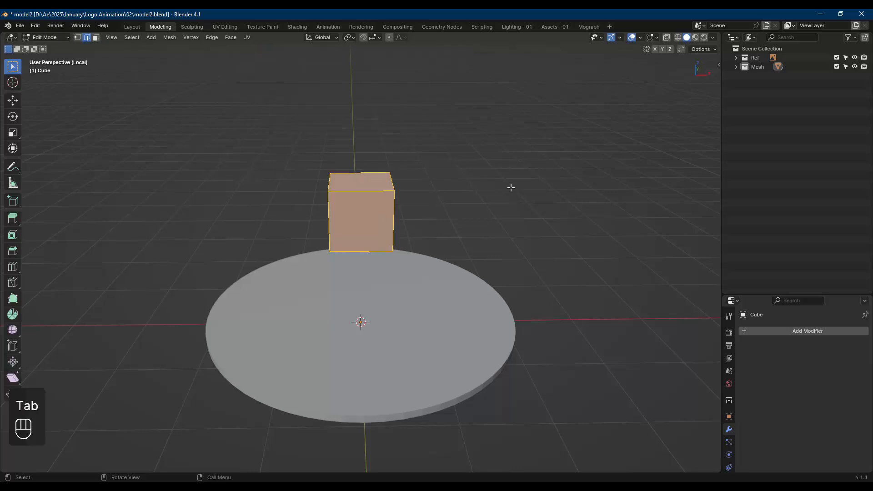
key(KP_7)
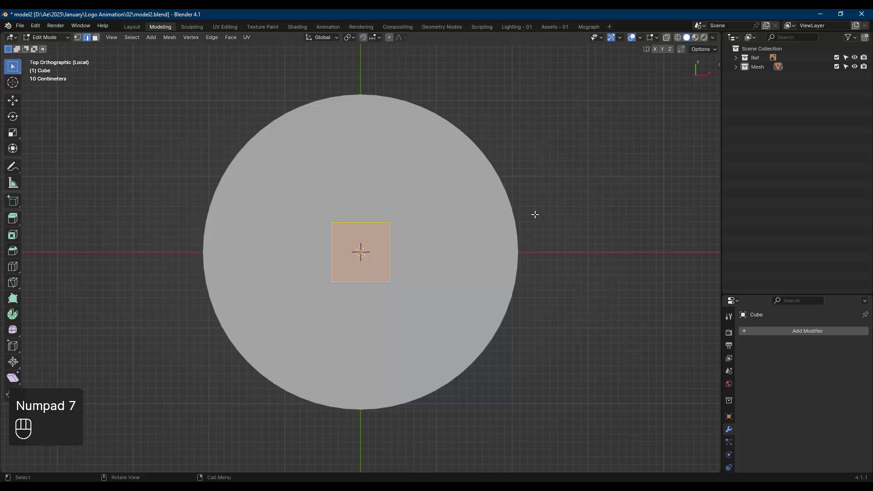
- Shape the cube into a narrow bar by scaling it about 0.326 uniformly, 3.304 along Y and 0.533 along X
key(s)
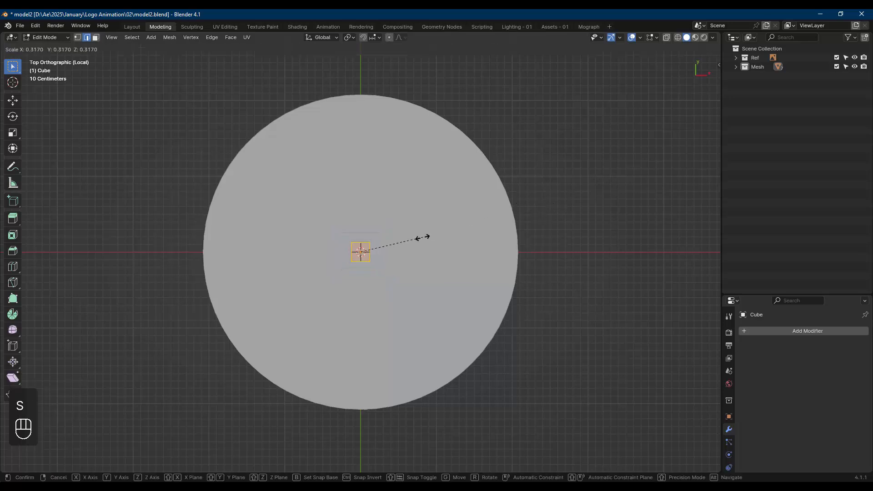
click(422, 235)
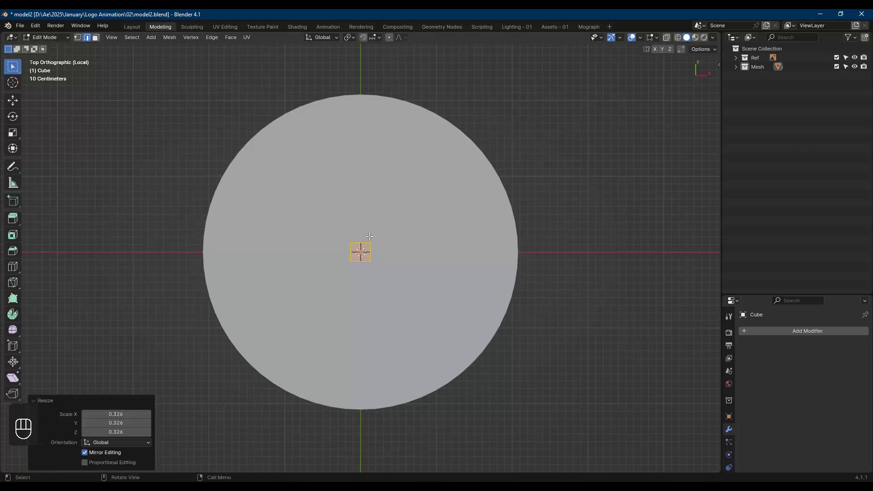
key(s)
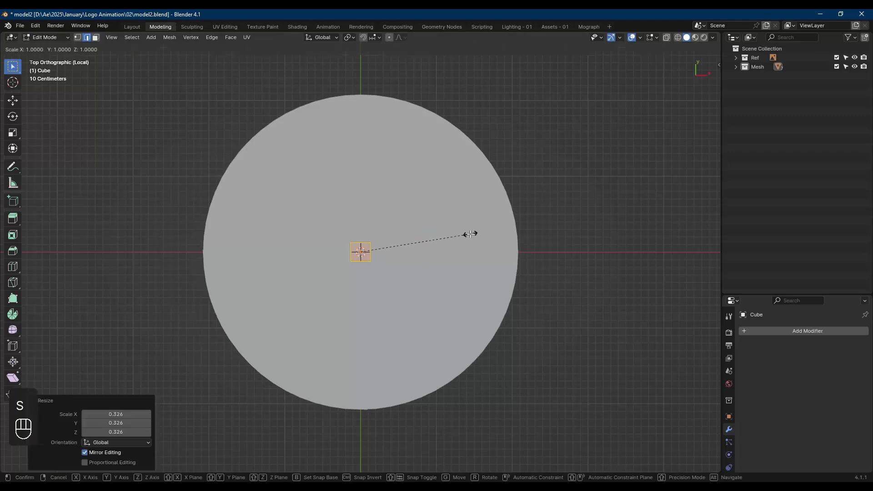
key(y)
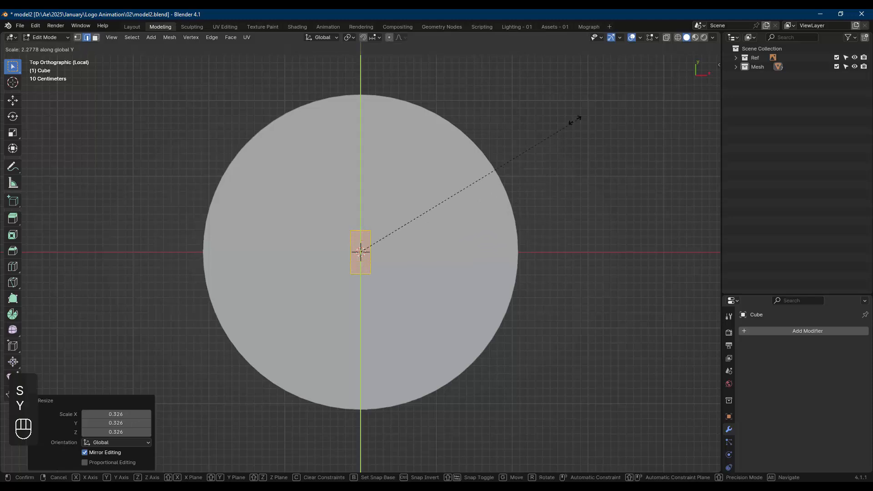
click(523, 243)
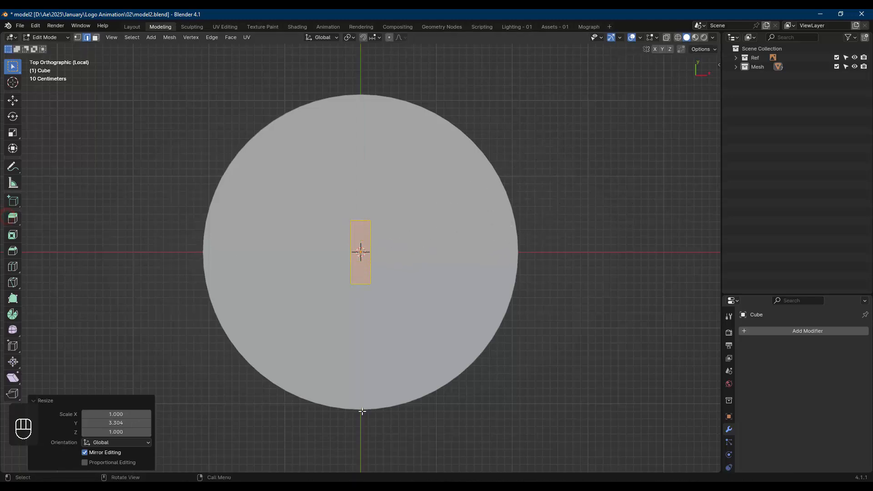
key(s)
key(x)
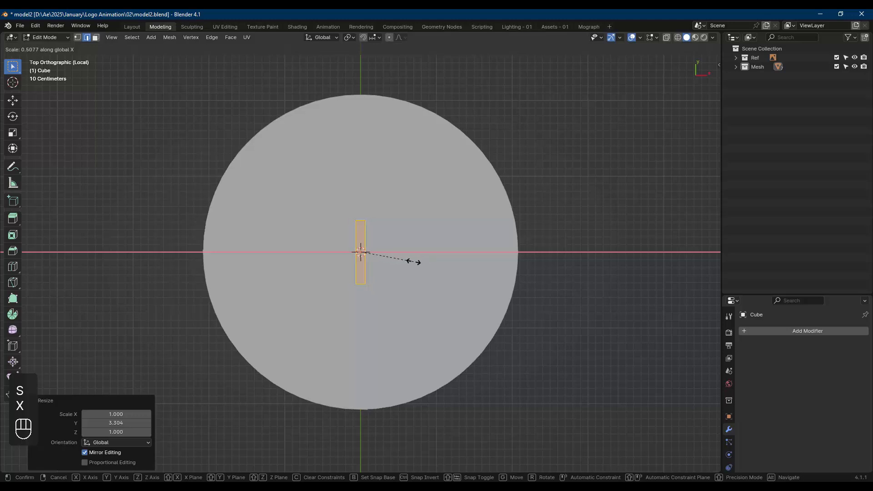
click(416, 261)
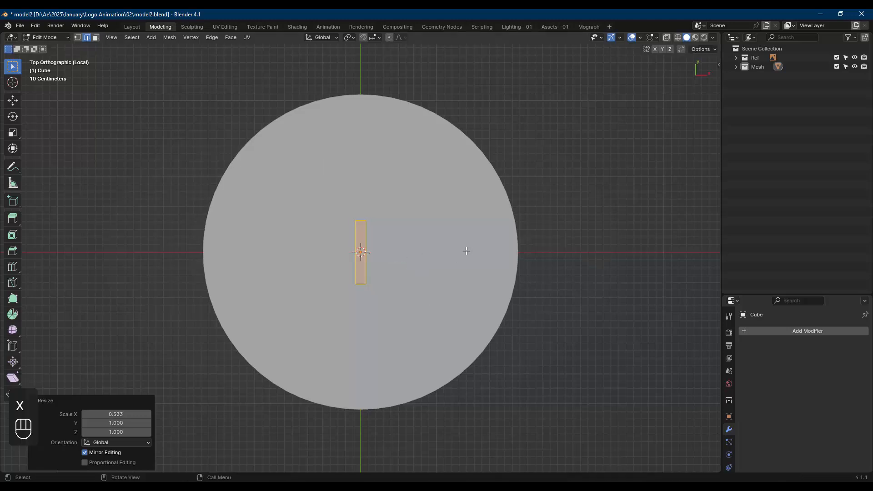
- Move the bar about -1.236 m along Y toward the disc's front rim and lower it about 1.362 m along Z onto the disc
key(g)
key(y)
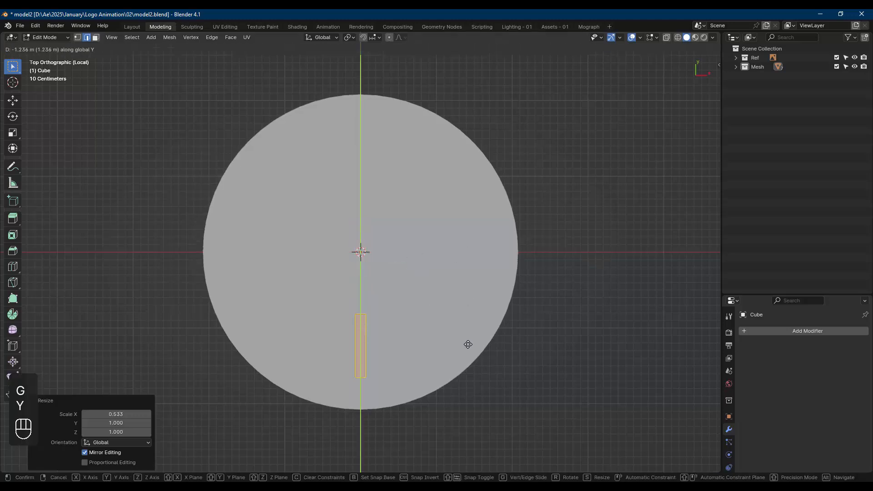
click(468, 345)
middle_drag(527, 326, 513, 269)
key(KP_1)
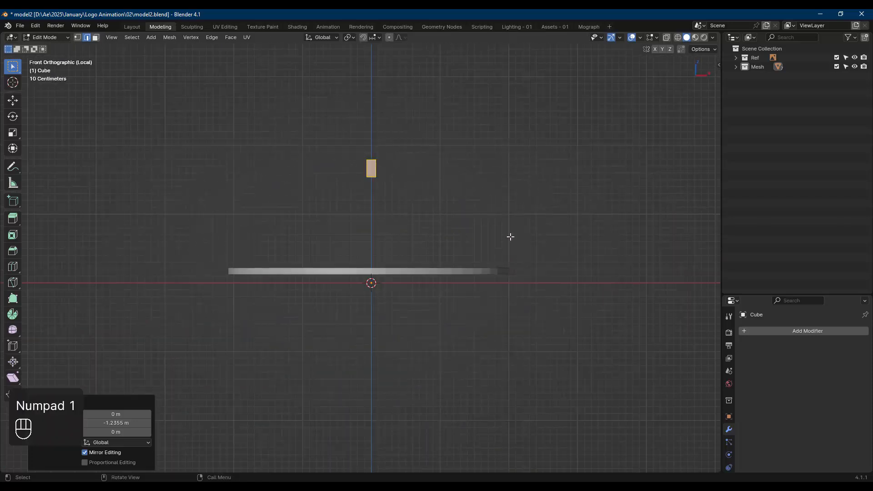
key(g)
key(z)
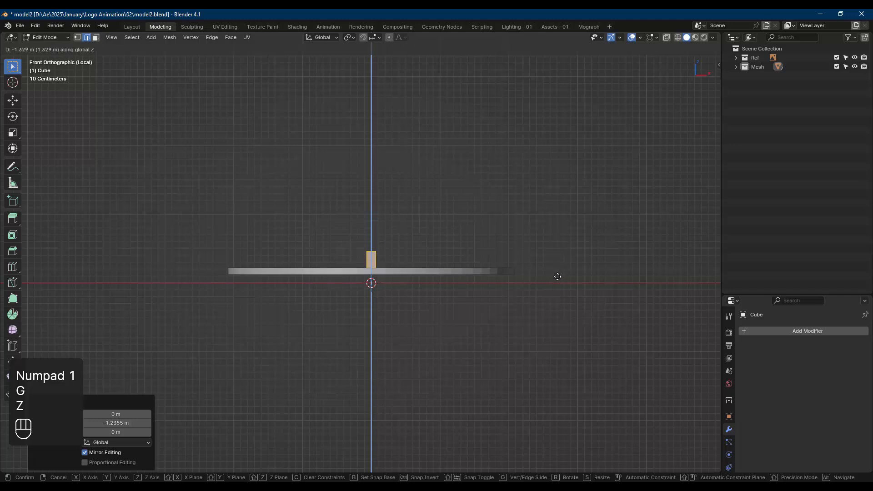
click(559, 278)
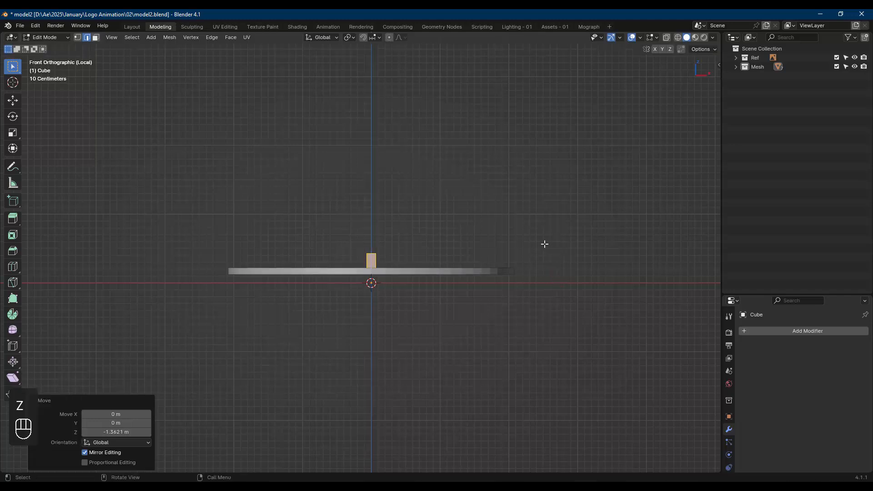
- Flatten the bar by scaling it about 0.466 along Z and lower it about 0.073 m onto the disc's surface
key(s)
key(z)
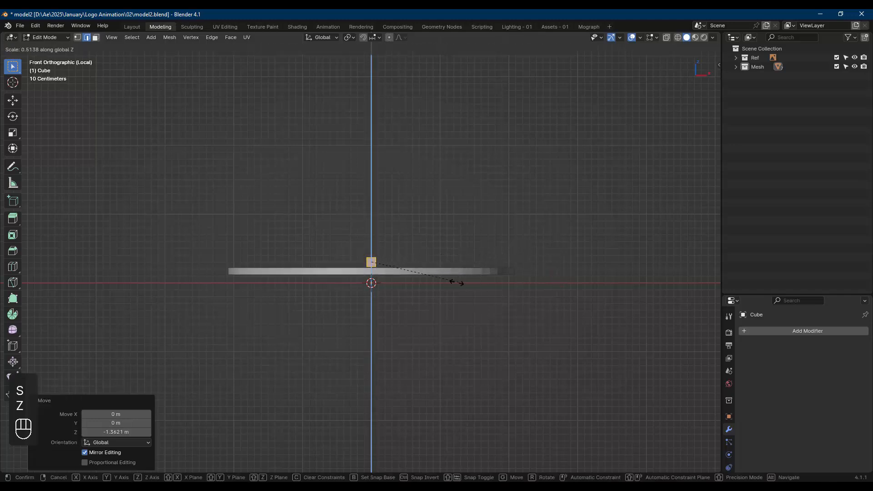
click(450, 283)
key(shift+z)
scroll(419, 268, up, 2)
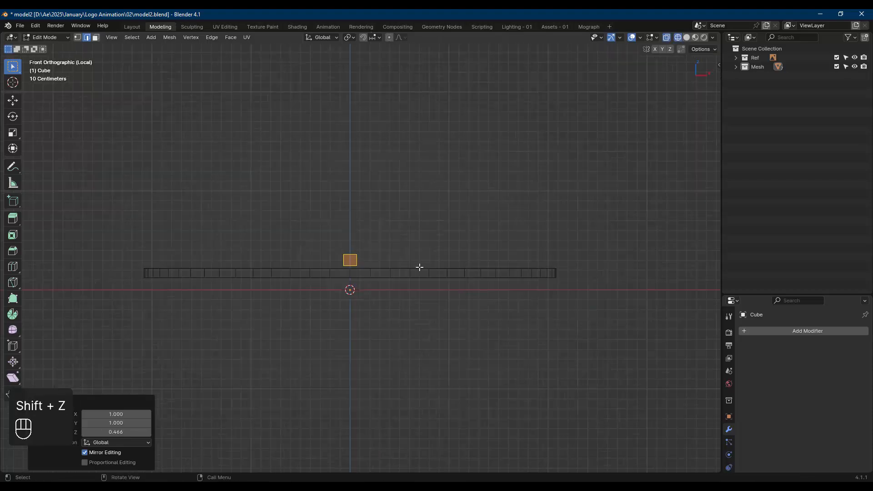
scroll(419, 267, up, 2)
shift+middle_drag(377, 257, 471, 238)
key(g)
key(z)
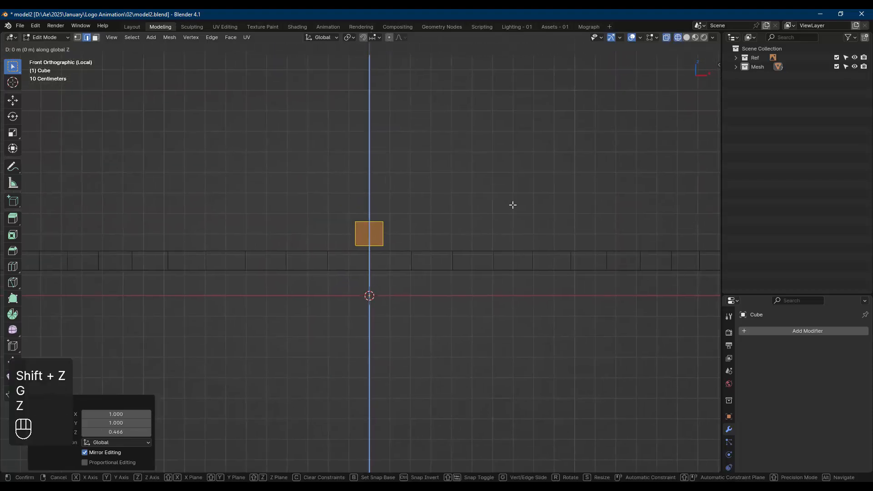
click(510, 220)
- From the top view, shorten the bar by scaling it about 0.664 along Y and narrow it about 0.702 along X
key(KP_7)
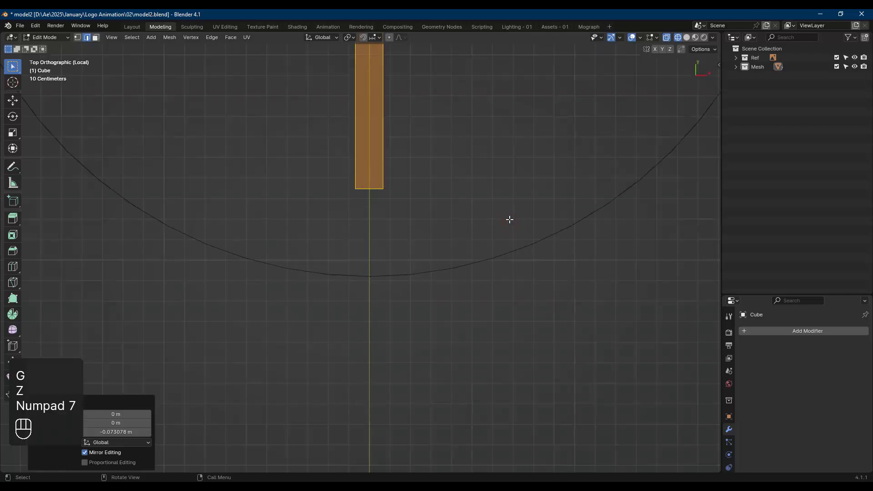
scroll(497, 197, down, 5)
shift+middle_drag(497, 156, 436, 331)
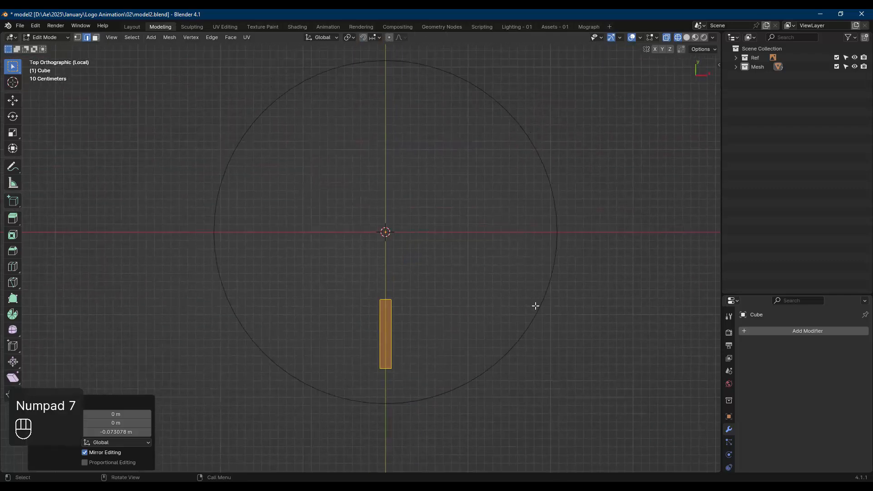
key(s)
key(y)
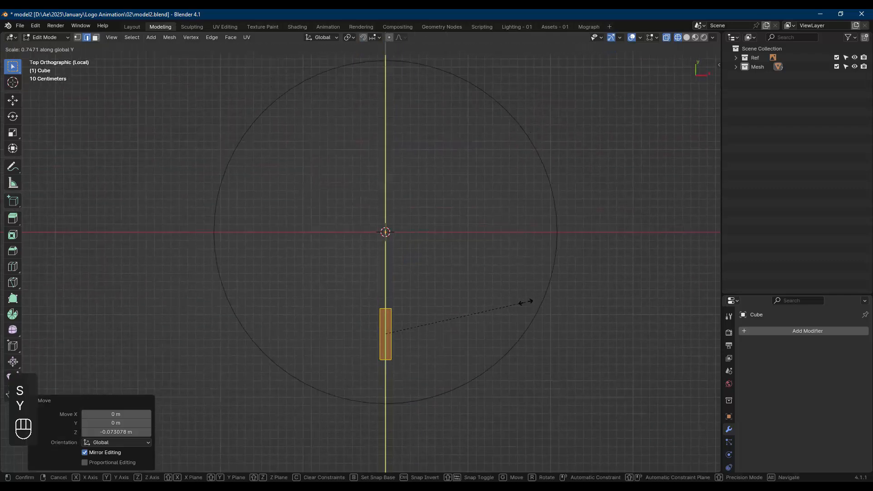
click(530, 303)
key(s)
key(x)
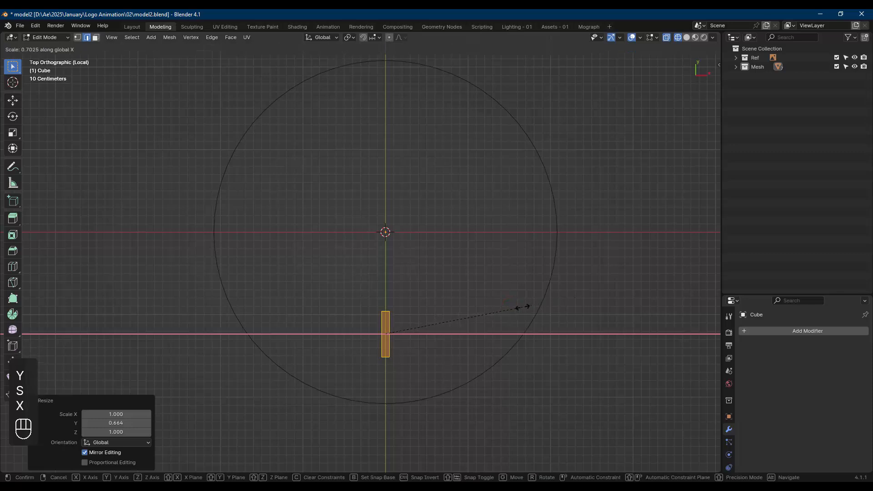
click(522, 307)
- Move the bar about -0.209 m along Y toward the disc's front rim
mouse_move(537, 324)
shift+middle_down()
mouse_move(530, 306)
mouse_move(532, 323)
shift+middle_up()
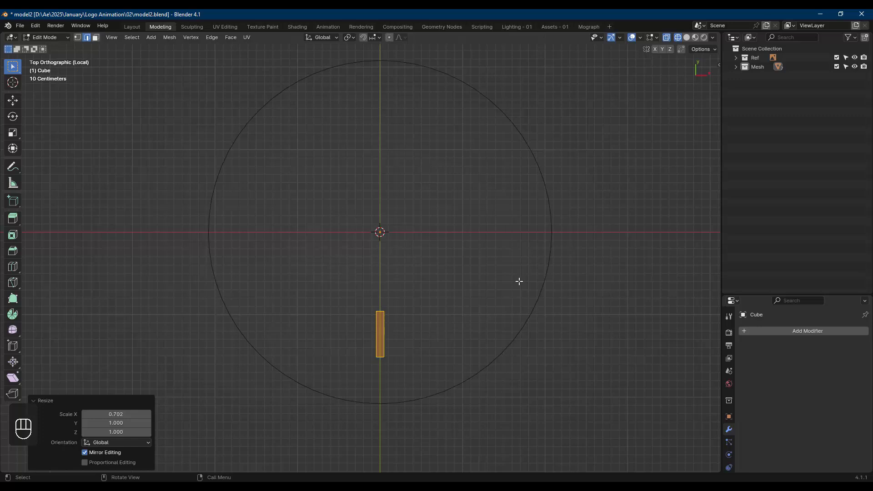
key(g)
key(y)
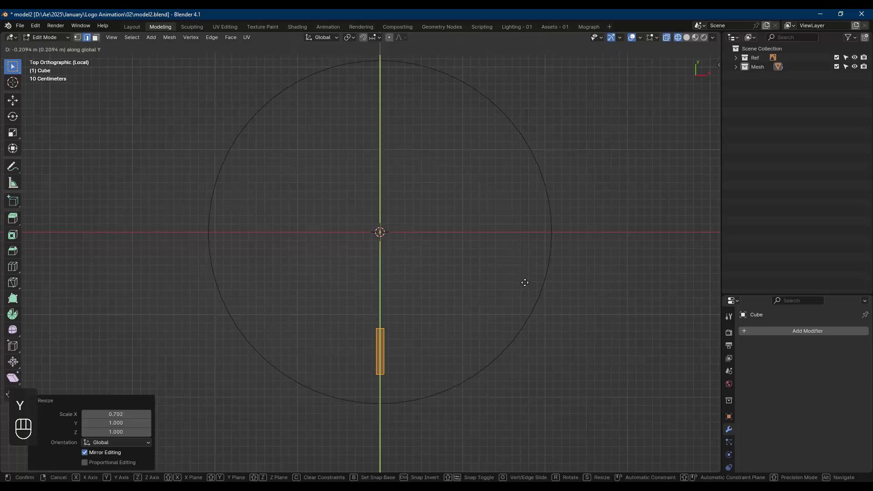
click(525, 282)
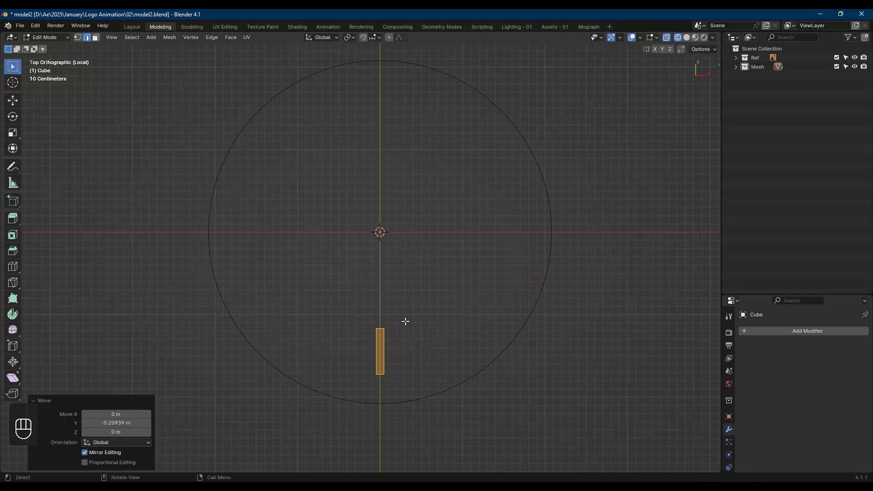
- Try duplicating the bar with the copy rotated 9° about its median point, and undo only that duplication
shift+middle_drag(405, 322, 454, 326)
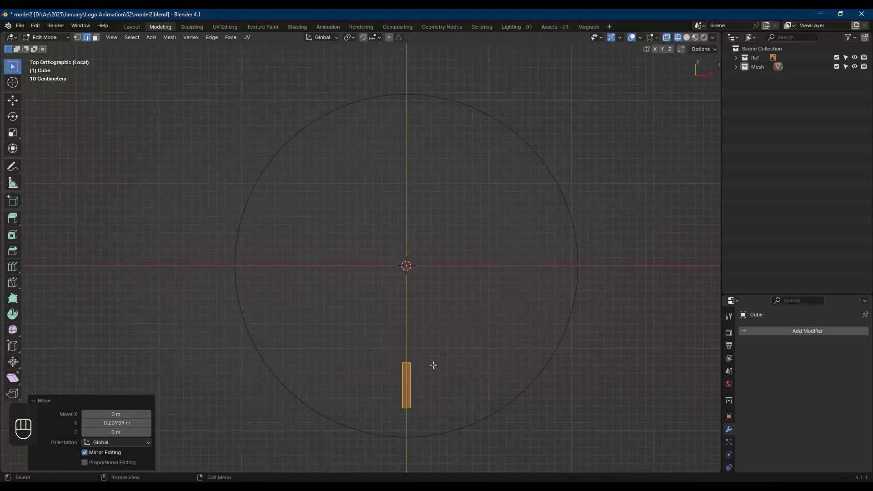
key(shift+d)
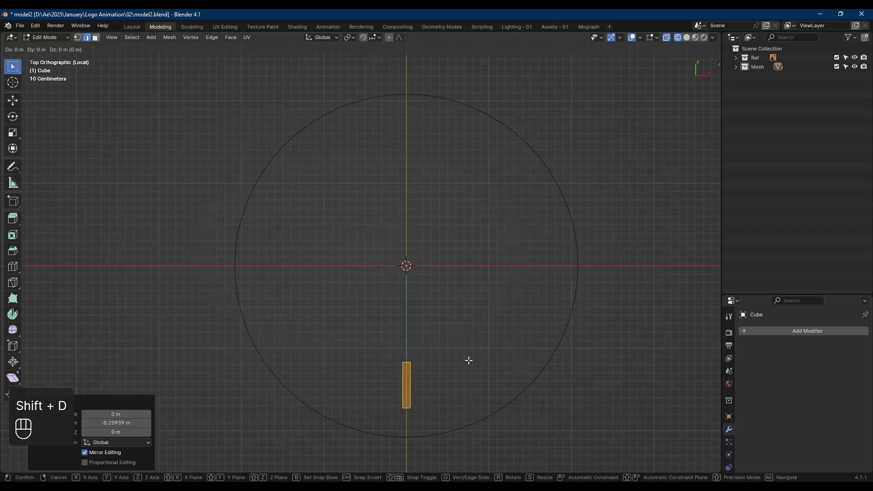
key(r)
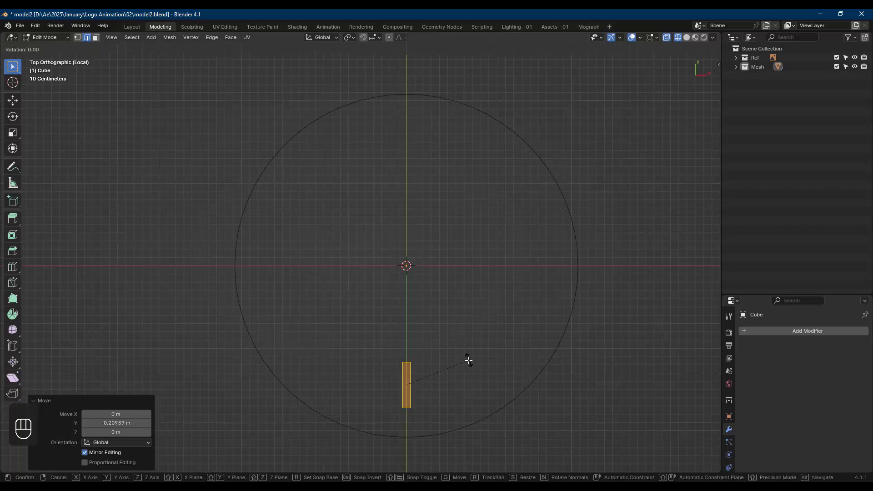
key(KP_9)
key(KP_Enter)
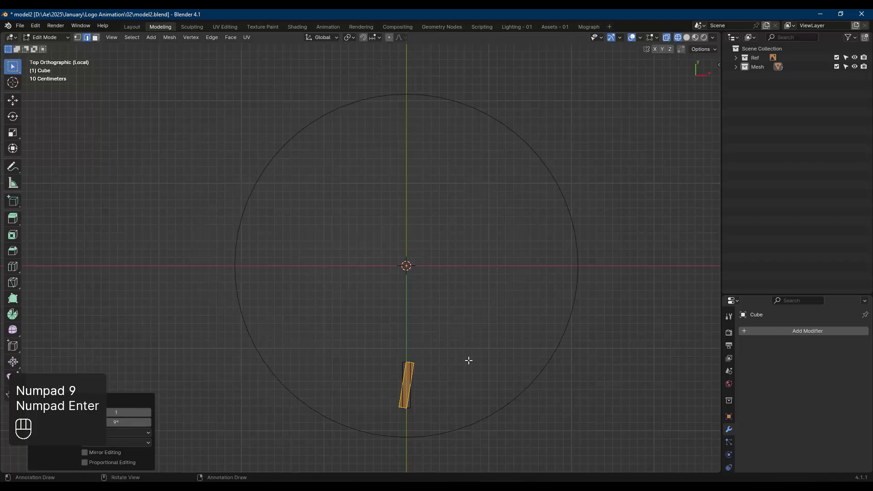
key(Delete)
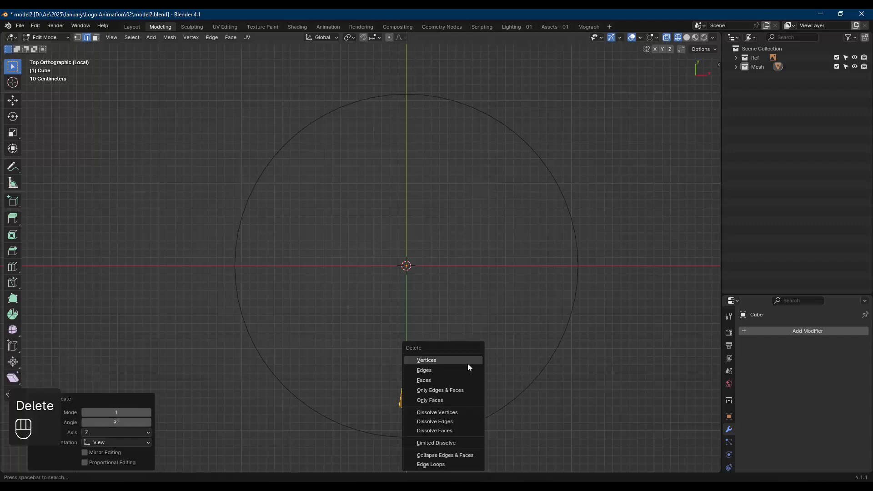
key(ctrl+z)
key(ctrl+z)
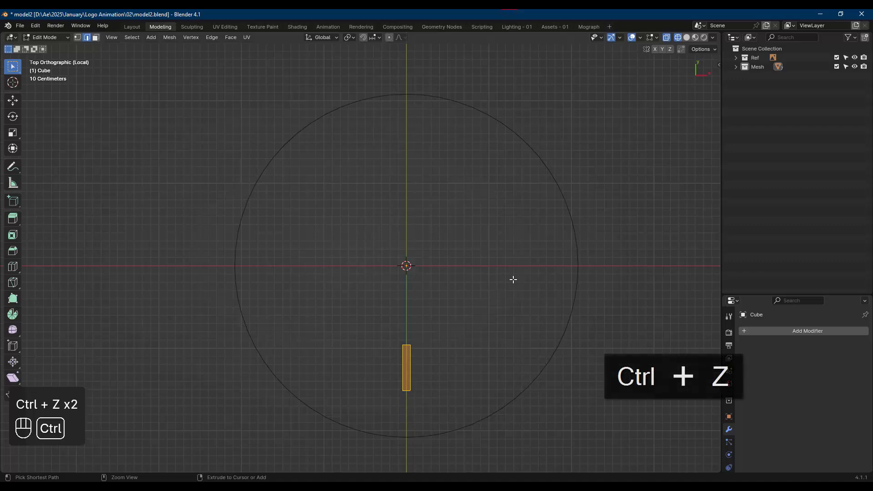
key(ctrl+shift+z)
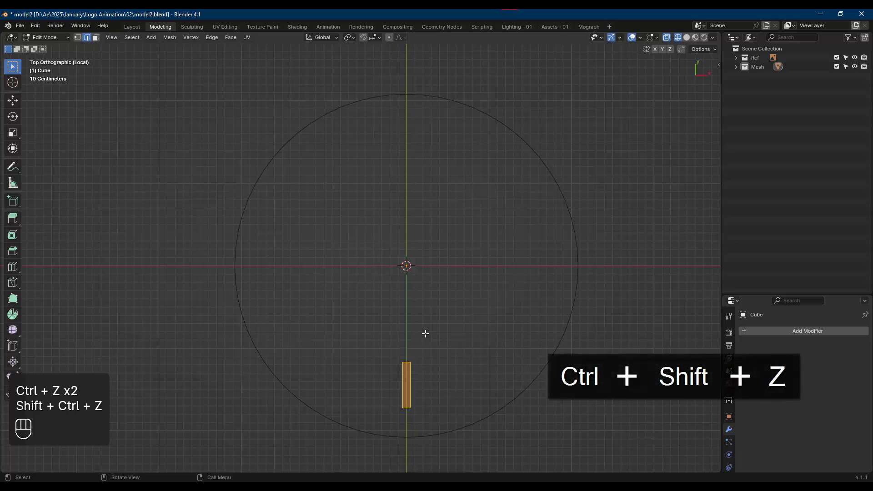
- Set the transform pivot point to the 3D Cursor and duplicate the bar with the copy rotated 9° around the disc's centre
click(348, 37)
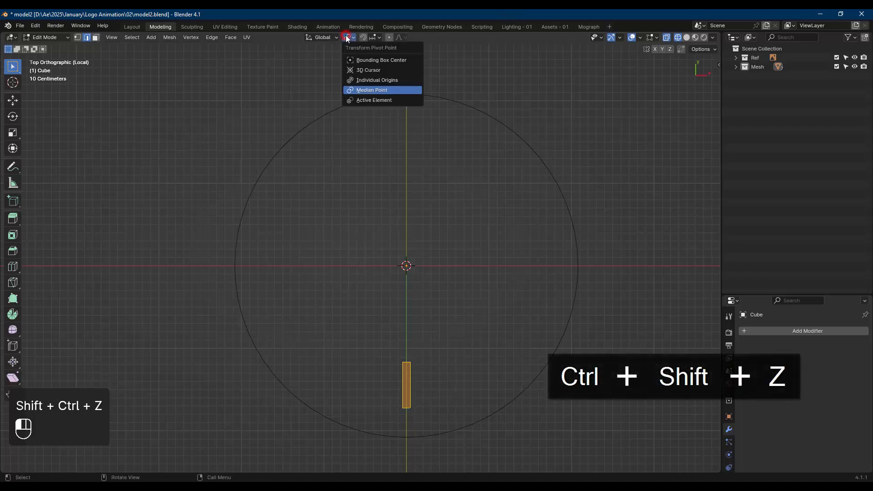
click(368, 71)
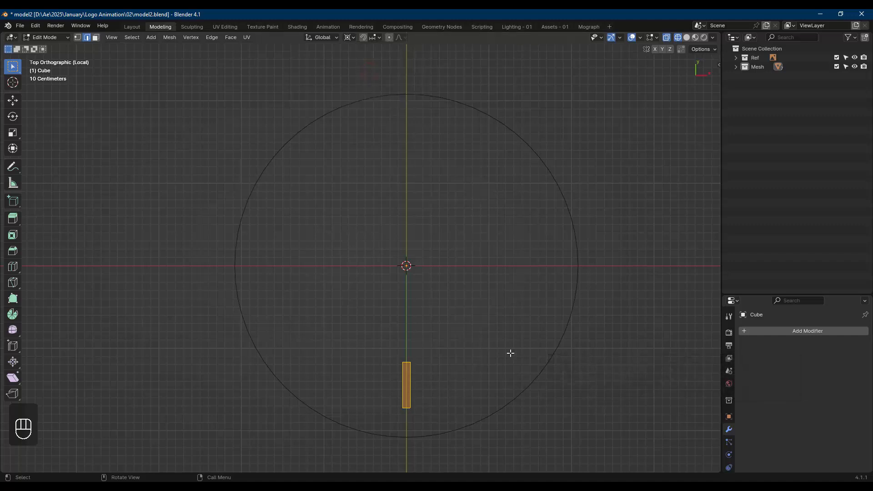
key(shift+d)
key(r)
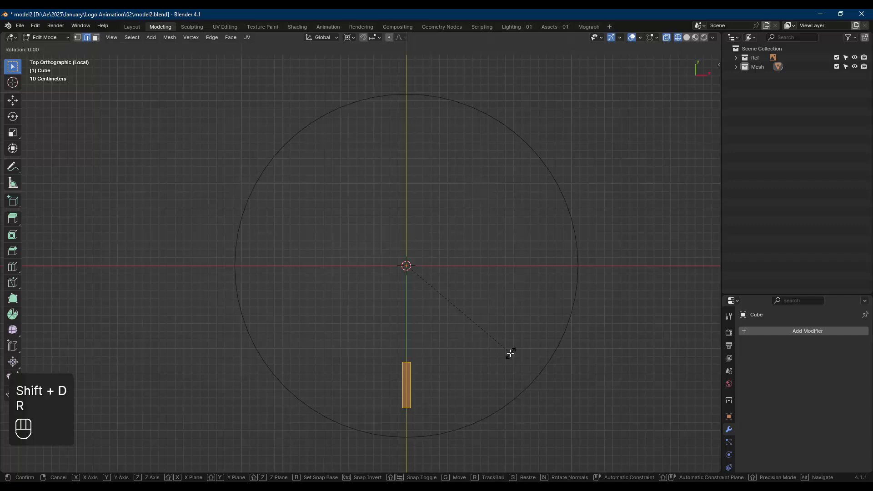
key(KP_9)
key(KP_Enter)
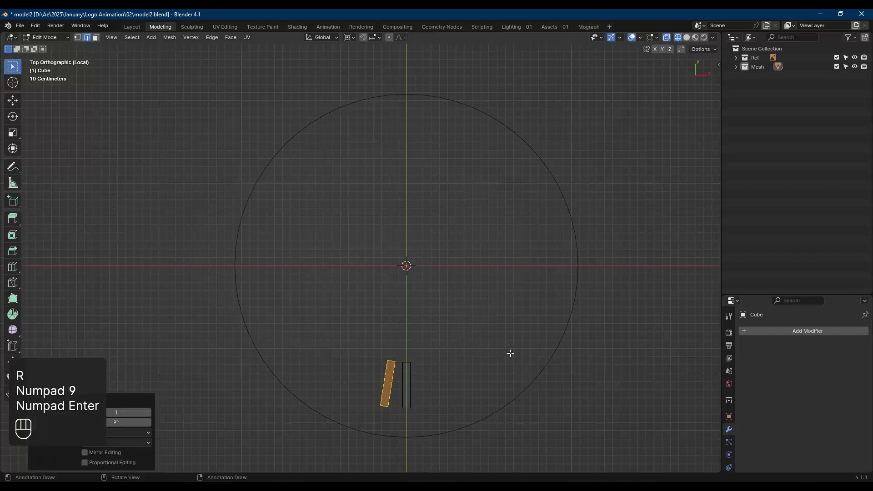
- Repeat the 9° rotated duplication 38 times to complete the full ring of bars around the disc
key(shift+r)
key(shift+r)
key(shift+r)
key(shift+r)
key(shift+r)
key(shift+r)
key(shift+r)
key(shift+r)
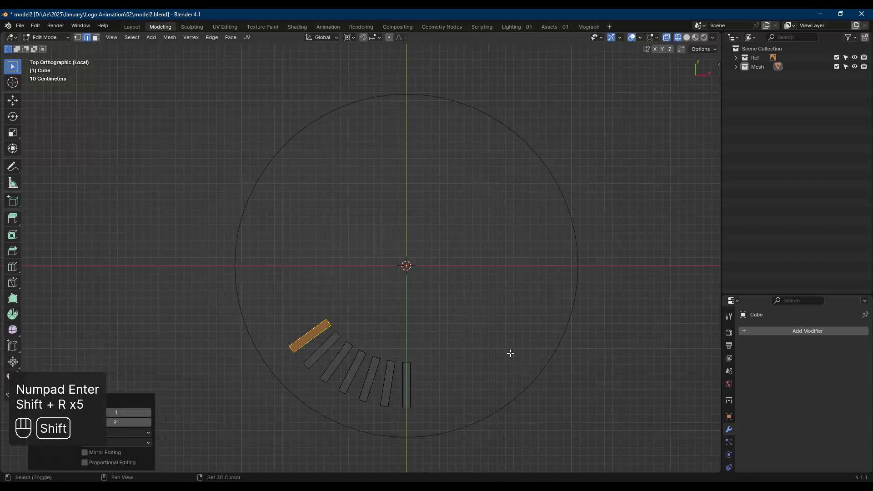
key(shift+r)
key(shift+r)
key(shift+r)
key(shift+r)
key(shift+r)
key(shift+r)
key(shift+r)
key(shift+r)
key(shift+r)
key(shift+r)
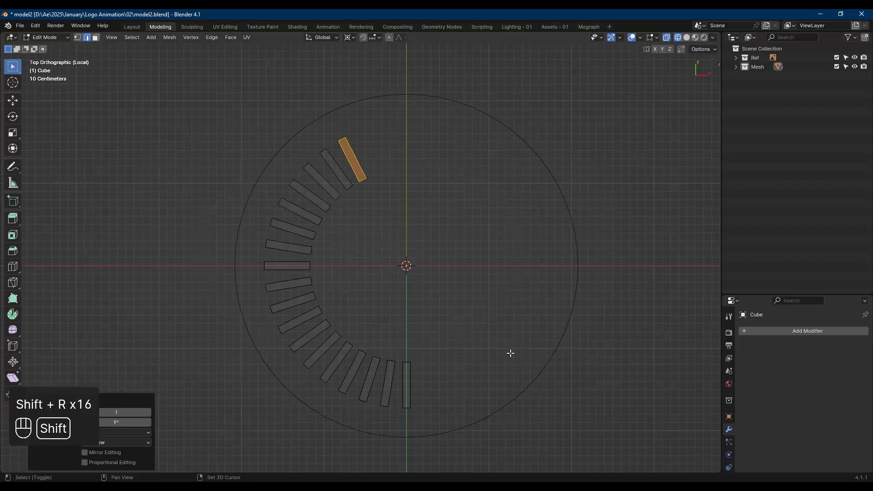
key(shift+r)
key(shift+r)
key(shift+r)
key(shift+r)
key(shift+r)
key(shift+r)
key(shift+r)
key(shift+r)
key(shift+r)
key(shift+r)
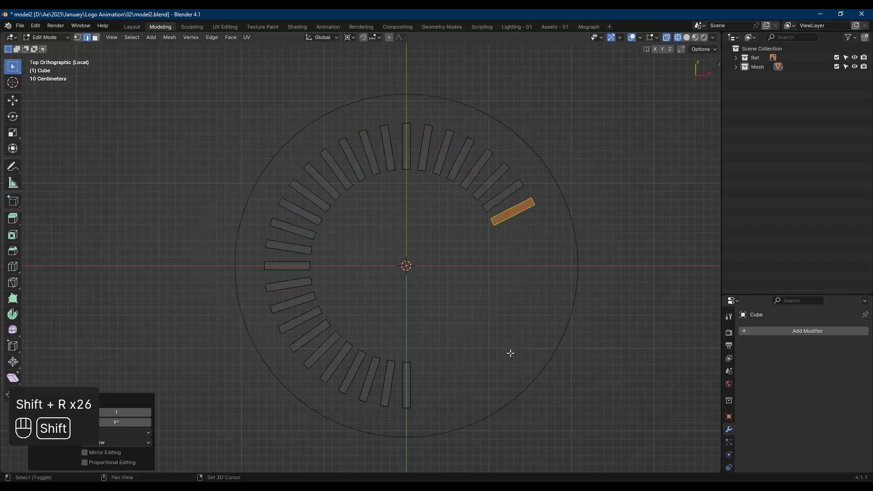
key(shift+r)
key(shift+r)
key(shift+r)
key(shift+r)
key(shift+r)
key(shift+r)
key(shift+r)
key(shift+r)
key(shift+r)
key(shift+r)
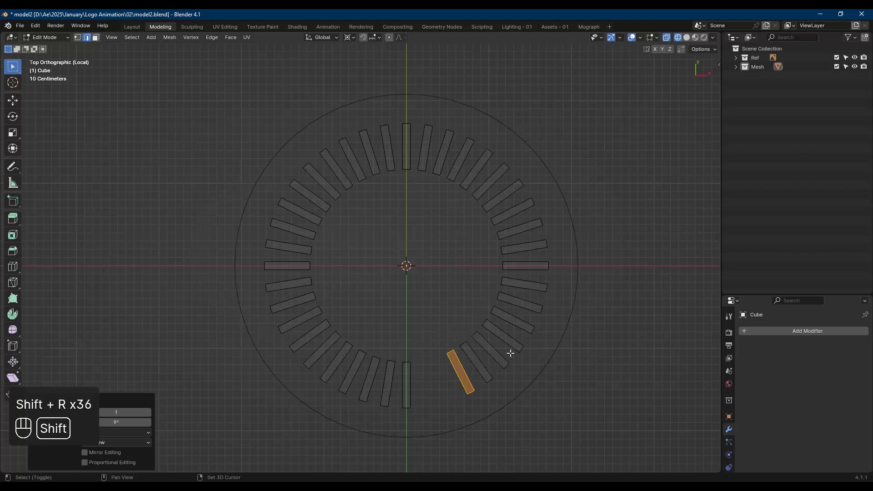
- Deselect the bars' geometry, return to Object Mode and show the whole podium outside local view in solid shading
key(alt)
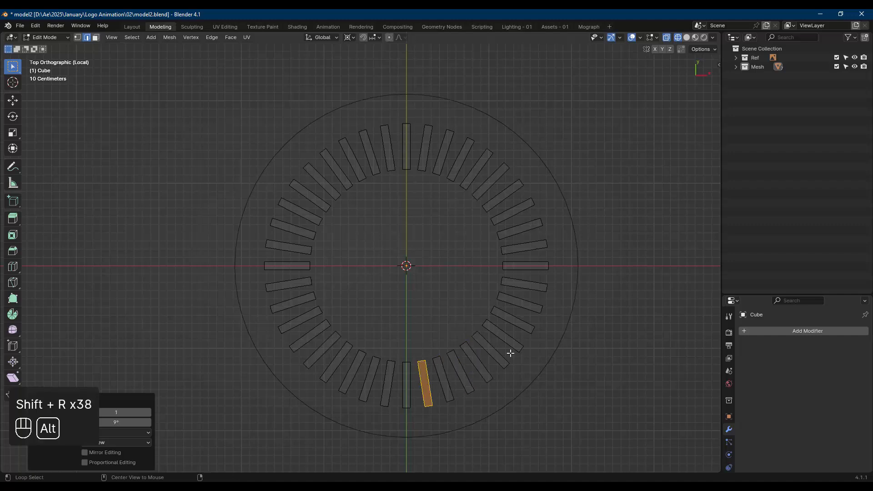
key(alt+a)
key(Tab)
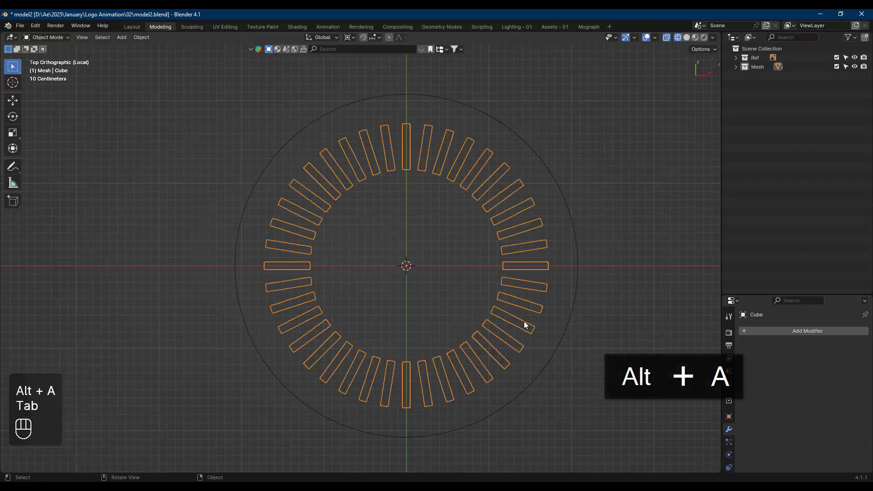
key(slash)
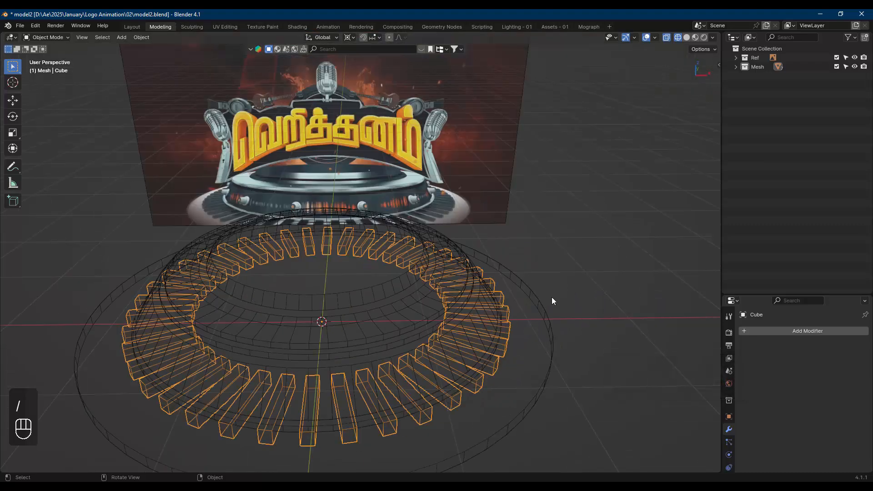
shift+middle_drag(552, 297, 591, 259)
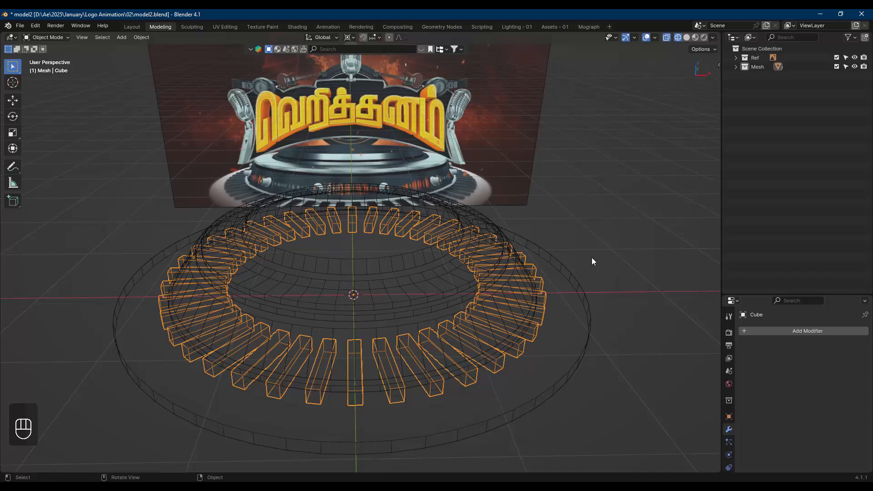
key(shift+z)
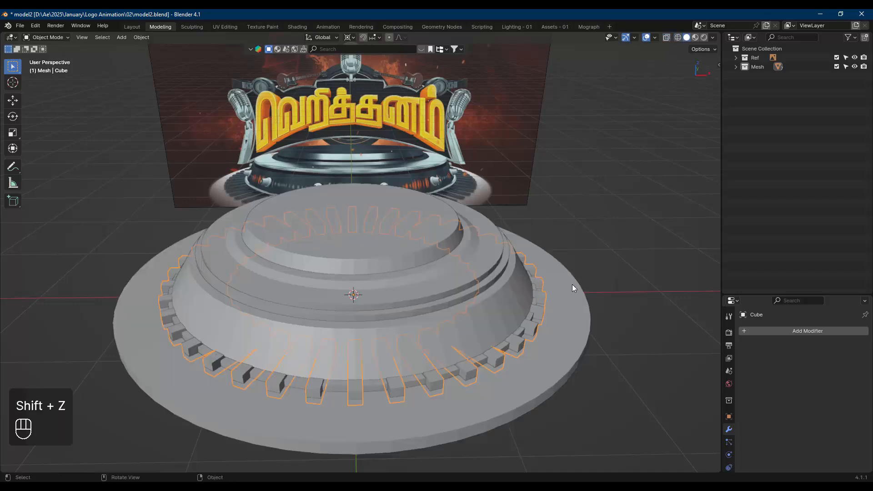
mouse_move(528, 347)
middle_down()
mouse_move(509, 354)
mouse_move(535, 359)
mouse_move(520, 346)
middle_up()
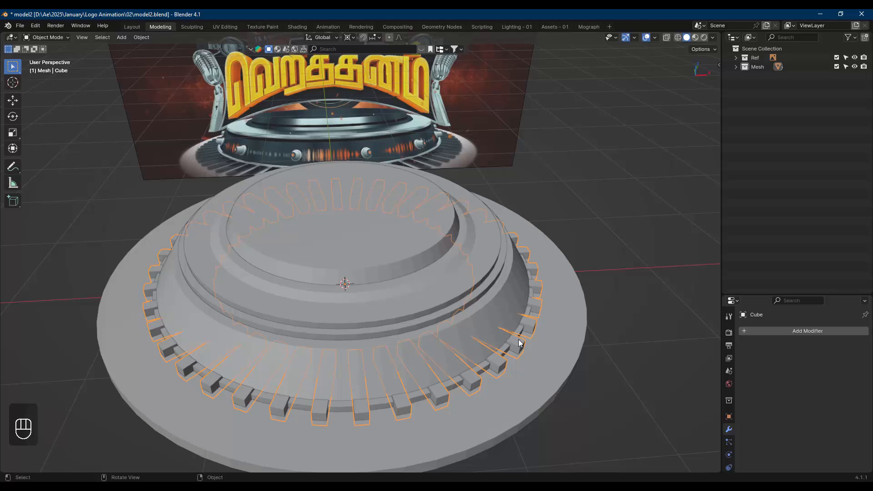
- Enlarge the whole ring of bars in Edit Mode by scaling it uniformly about 1.154 and 1.004 around the 3D cursor
key(Tab)
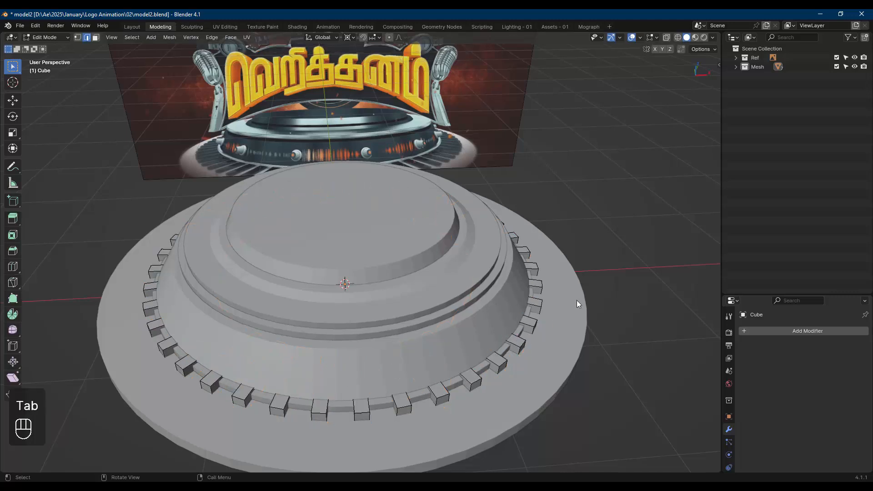
key(a)
key(s)
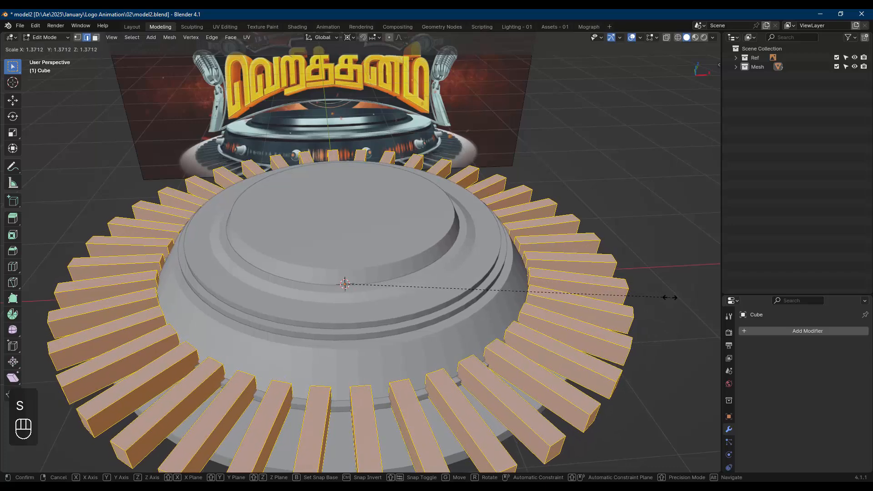
click(618, 291)
key(s)
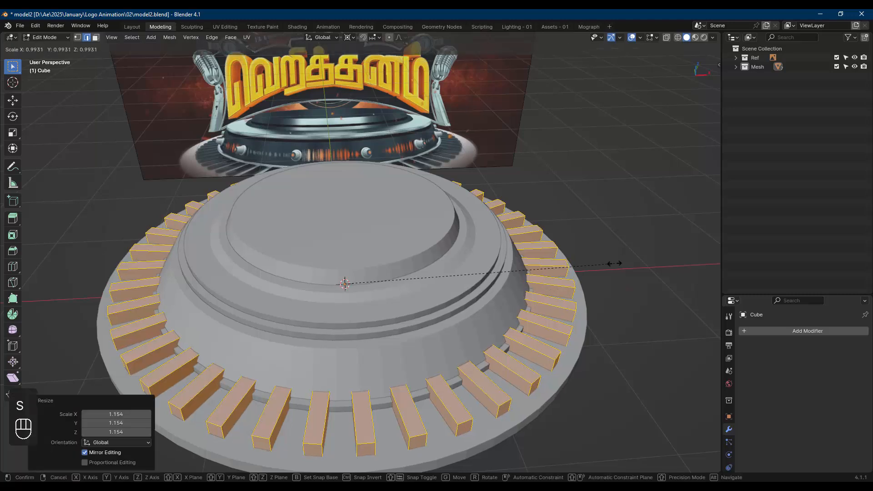
click(618, 265)
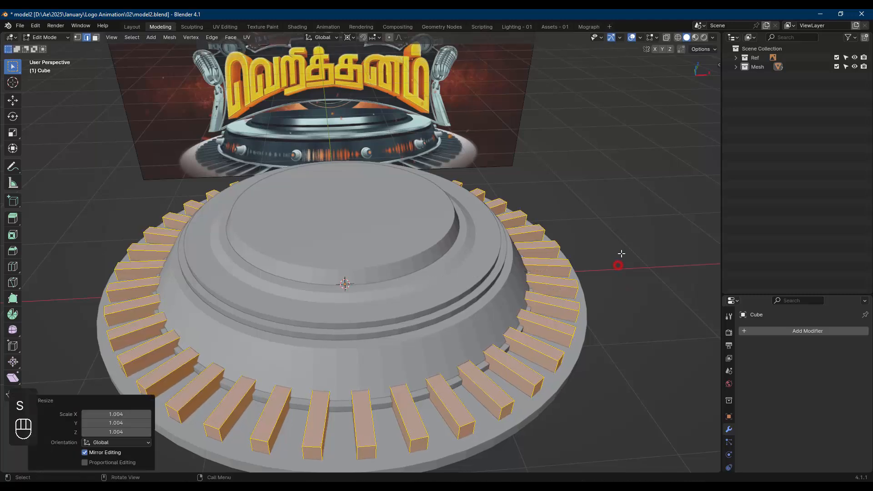
- Raise the whole ring of bars about 0.198 m along the Z axis
key(g)
key(z)
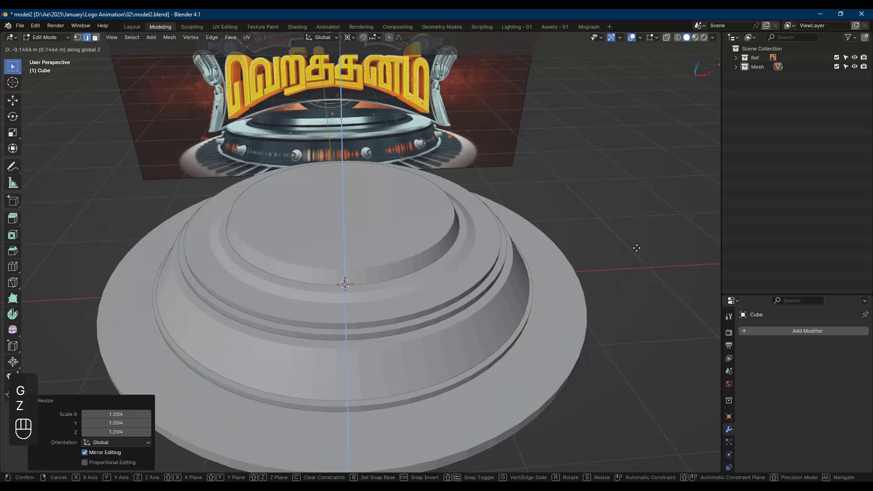
click(634, 219)
- Try to flatten the ring of bars along Z around the 3D cursor, and undo the scaling
key(s)
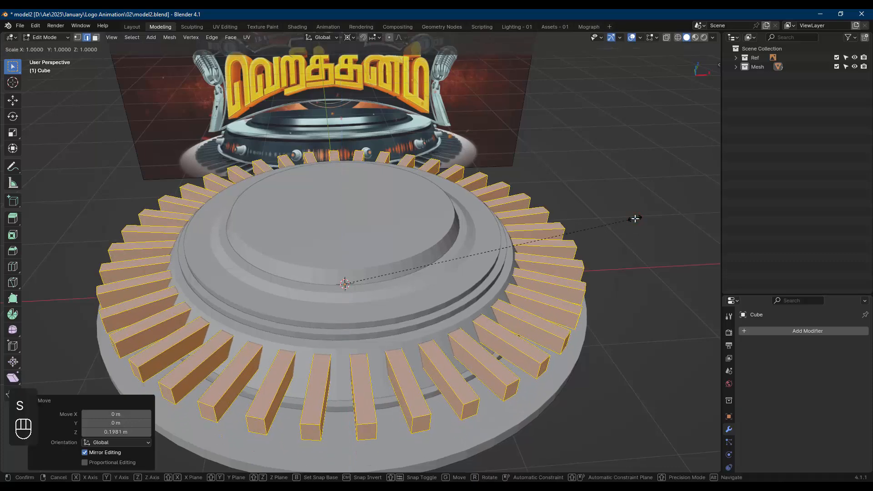
key(z)
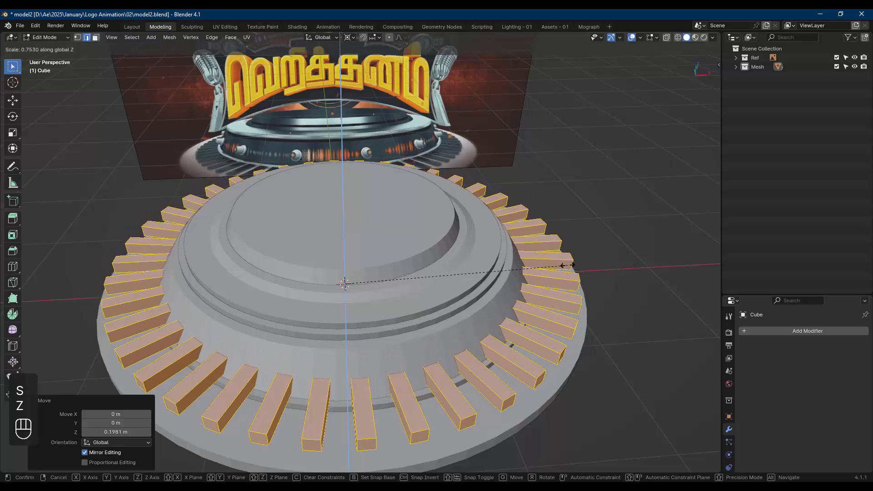
click(531, 271)
key(ctrl+z)
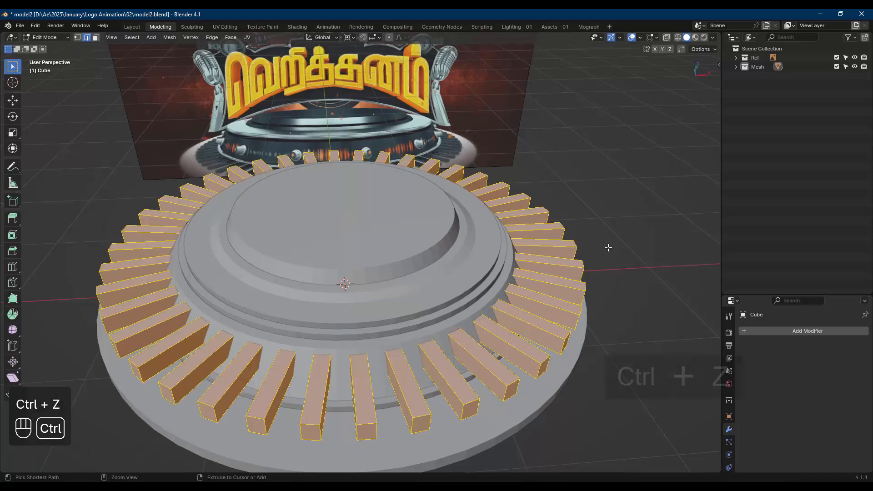
- Set the transform pivot point to Median Point and flatten the bars along Z by a factor of about 0.353
click(351, 39)
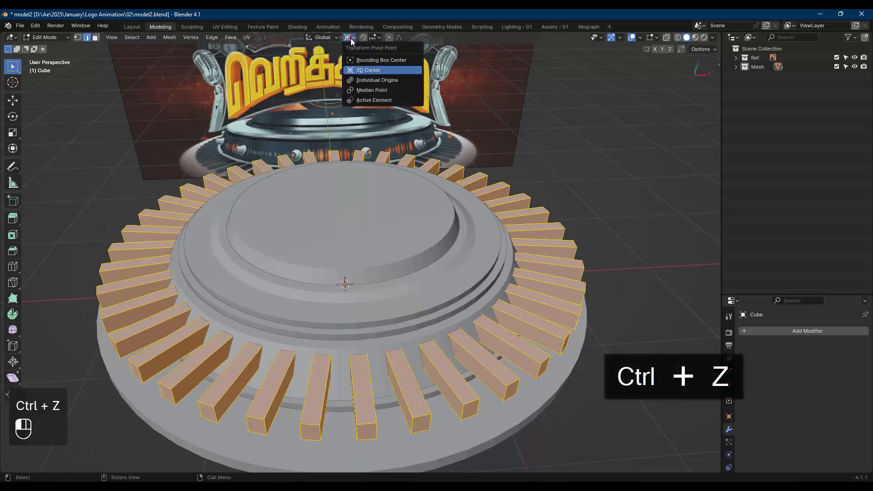
click(372, 90)
key(s)
key(z)
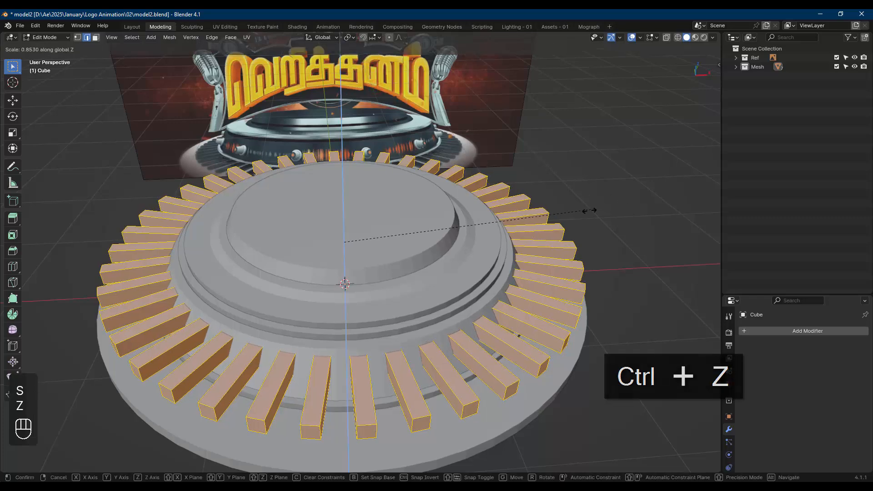
click(447, 250)
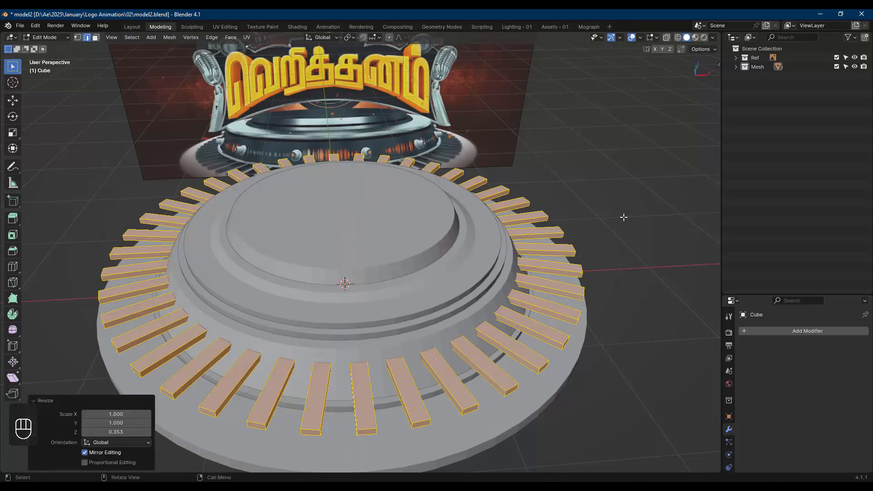
- Lower the ring of bars about 0.226 m along Z onto the wide disc and scale it uniformly by about 0.968
key(g)
key(z)
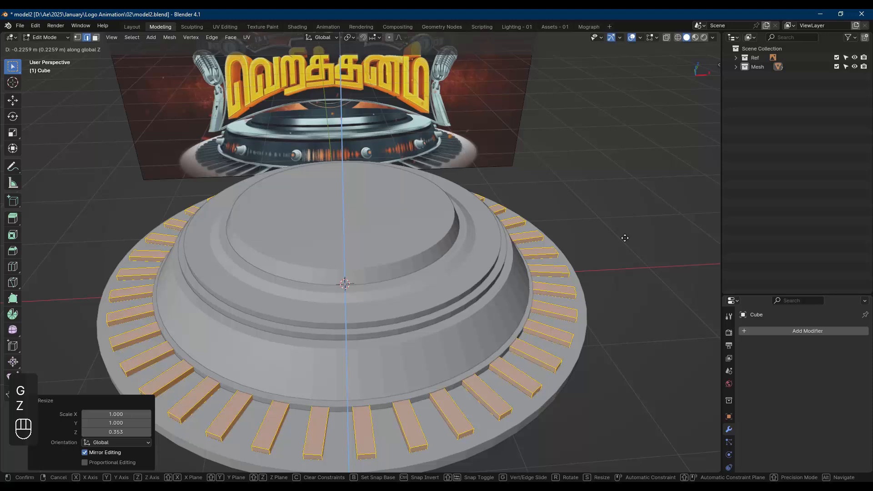
click(625, 238)
key(s)
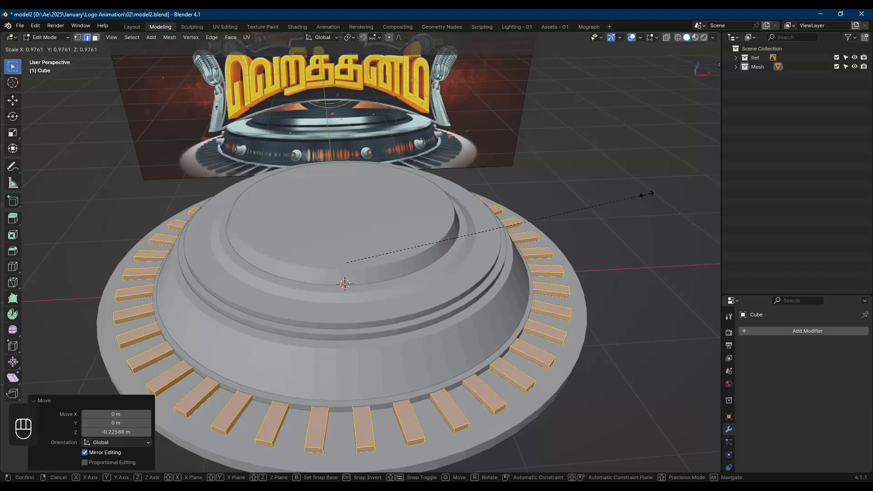
click(644, 195)
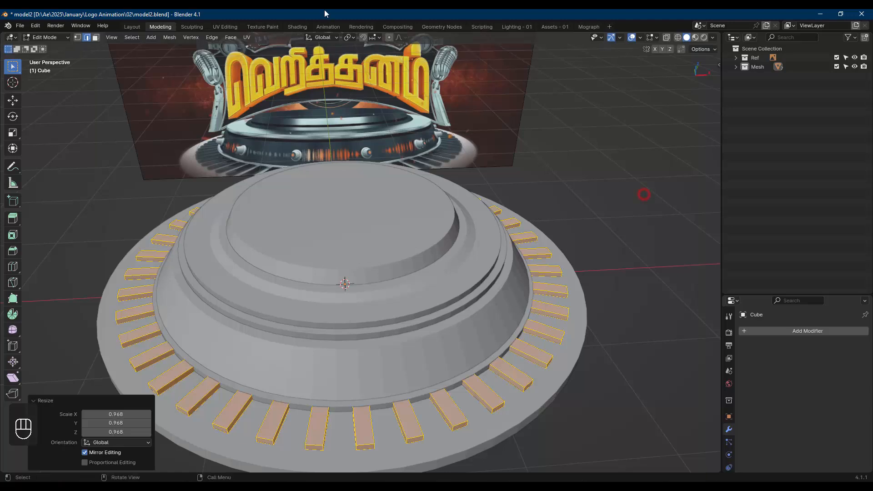
- Set the pivot point to Individual Origins and shrink each bar in place by a factor of about 0.65
click(355, 40)
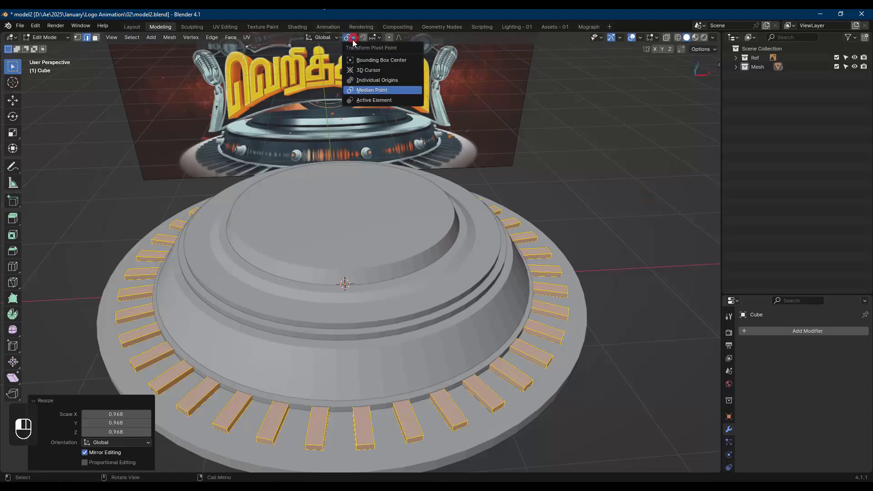
click(374, 81)
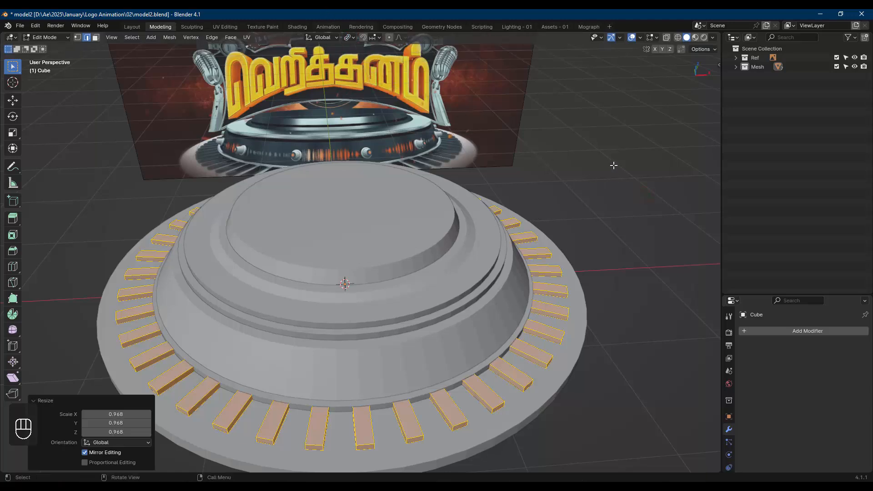
key(s)
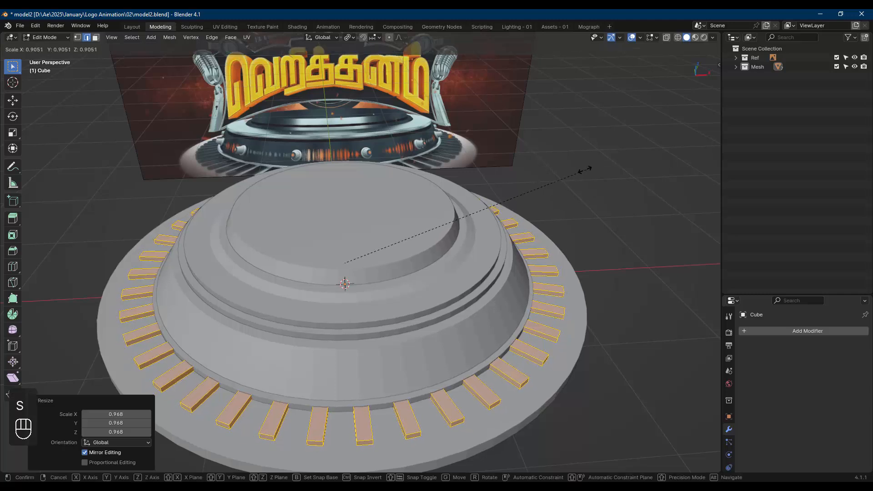
click(515, 188)
- Set the pivot point back to Median Point and enlarge the ring of bars uniformly by about 1.052
click(352, 38)
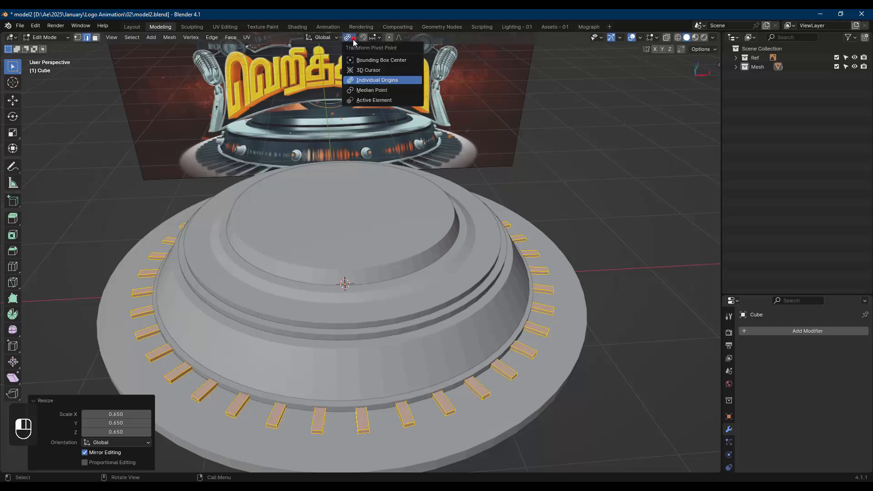
click(370, 92)
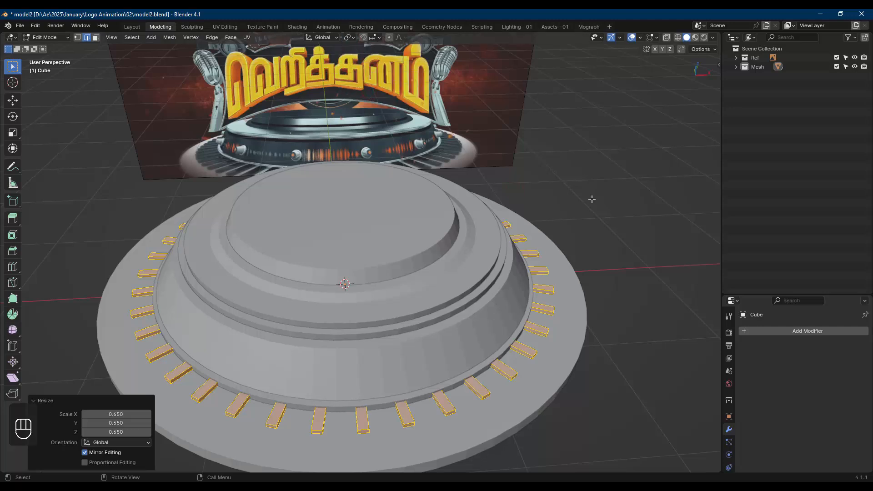
key(s)
click(604, 194)
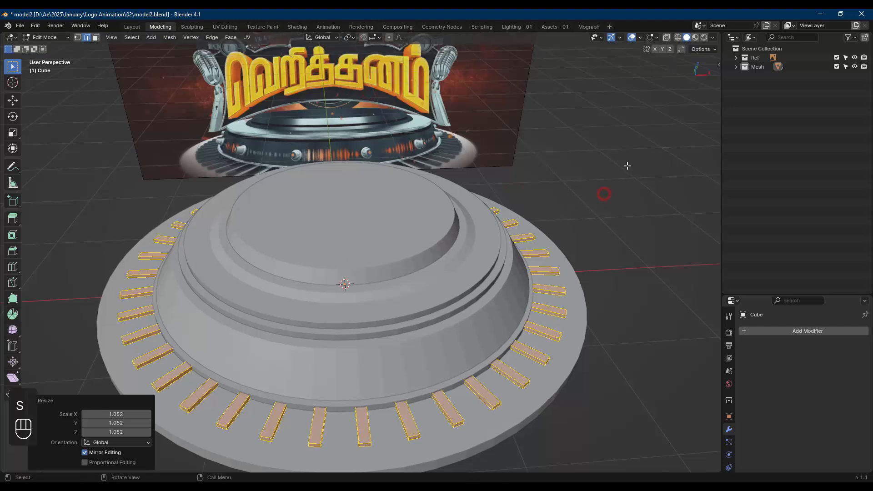
- Raise the ring of bars about 0.638 m along Z to expose the undersides of the bars
key(g)
key(z)
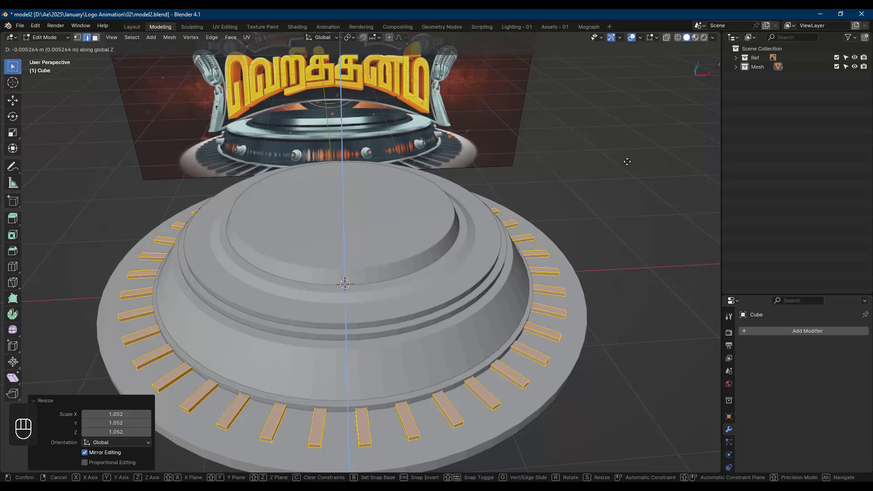
click(614, 123)
middle_drag(530, 263, 534, 208)
scroll(502, 121, up, 3)
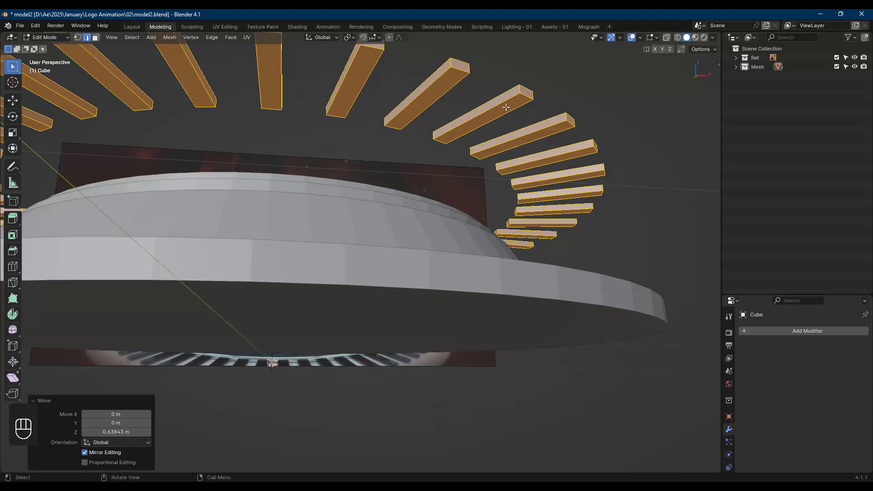
- Try to deselect the underside face of one bar in face select mode, and undo back through the raise along Z
click(95, 37)
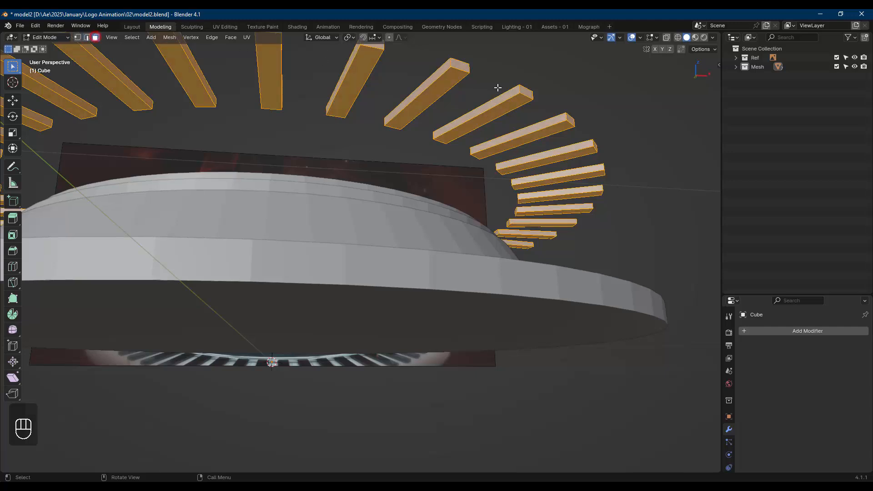
shift+click(504, 108)
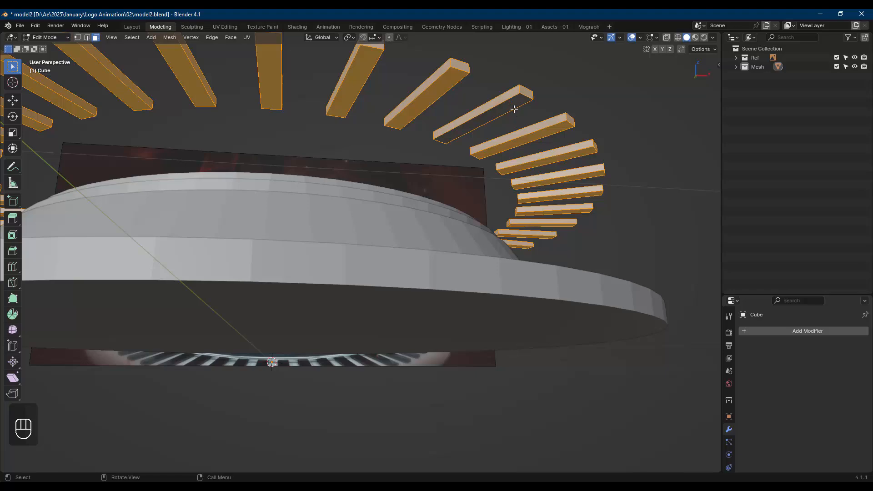
key(ctrl+z)
key(ctrl+z)
key(ctrl+z)
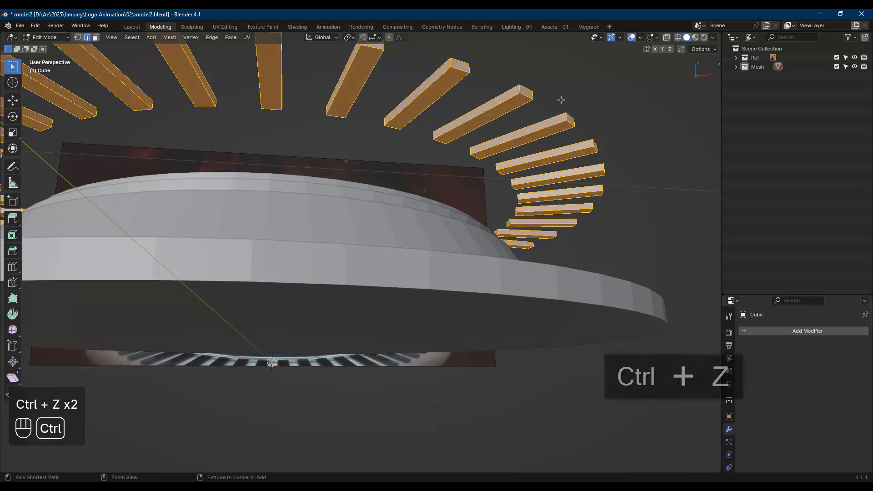
- Lower the ring of bars about 0.012 m along Z into the surface of the wide disc
middle_drag(601, 113, 602, 138)
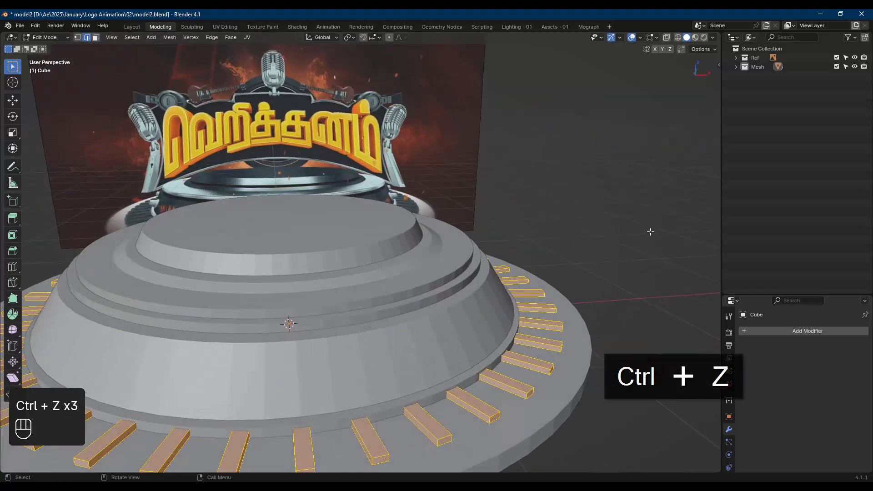
middle_drag(651, 232, 631, 216)
shift+middle_drag(631, 216, 612, 205)
shift+middle_drag(577, 175, 587, 230)
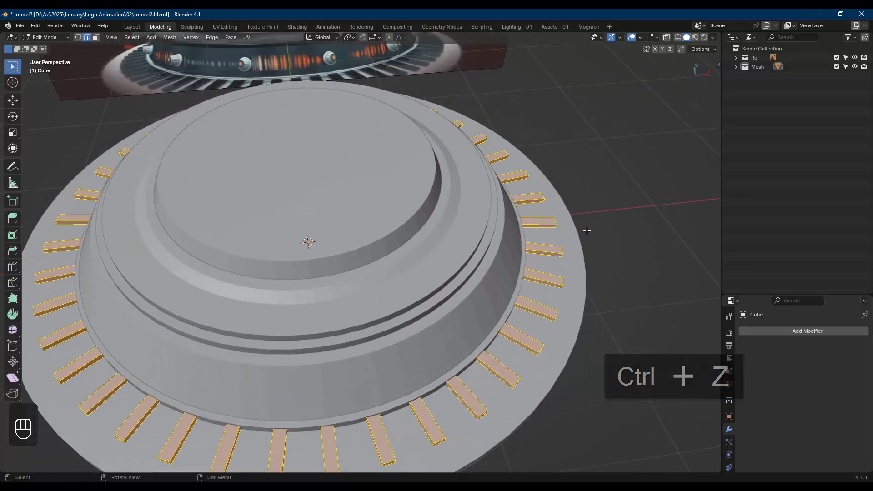
scroll(587, 231, down, 1)
key(g)
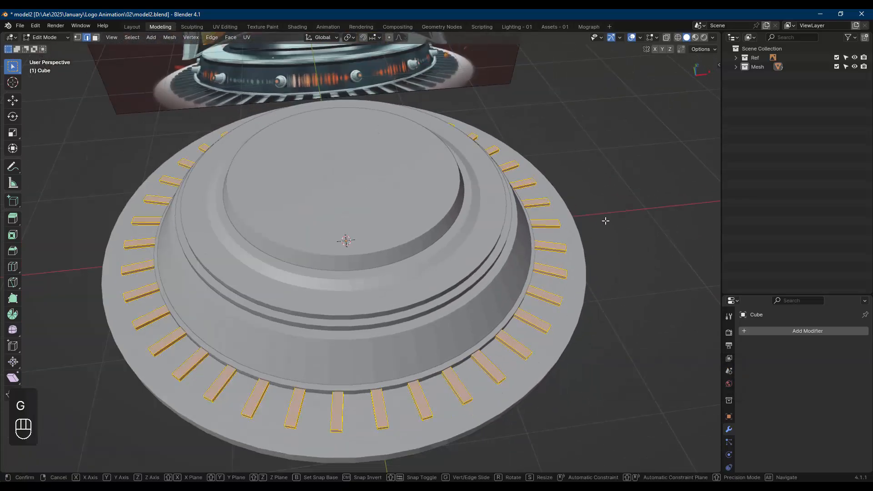
key(z)
click(605, 221)
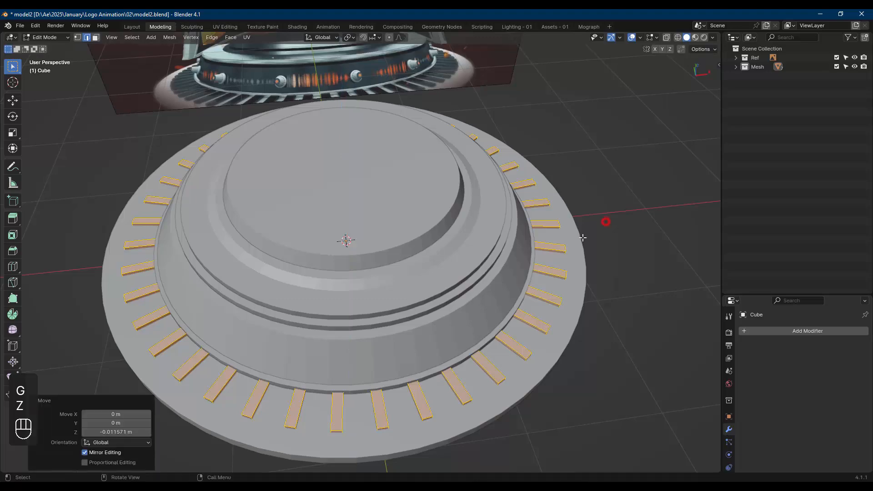
- Scale the ring of bars uniformly by about 0.984, deselect its geometry and return to Object Mode
middle_drag(606, 222, 603, 203)
key(alt)
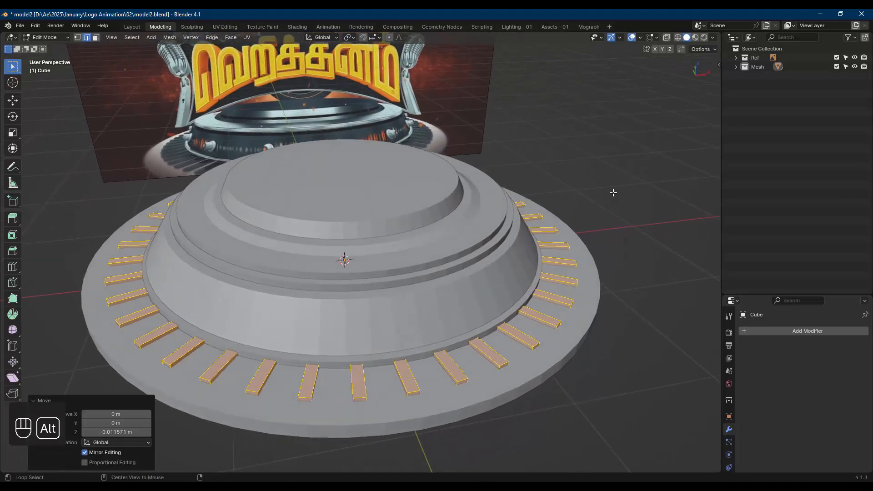
key(s)
click(662, 153)
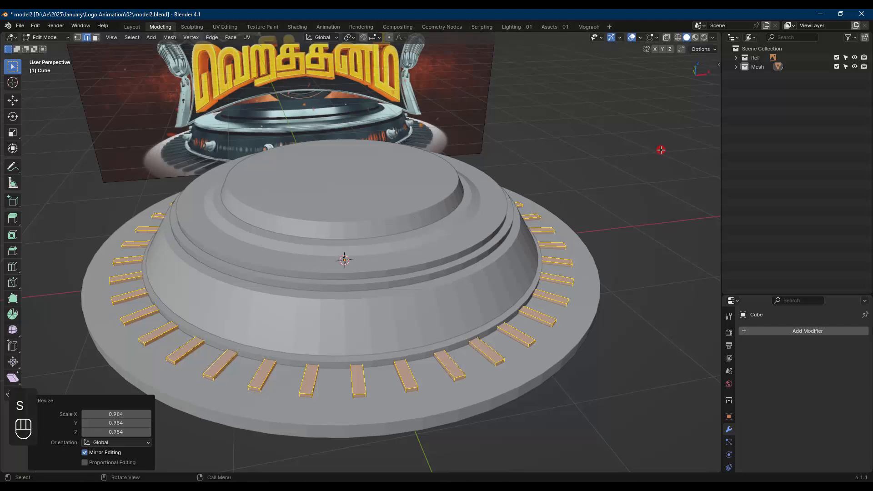
key(alt)
key(alt)
key(alt)
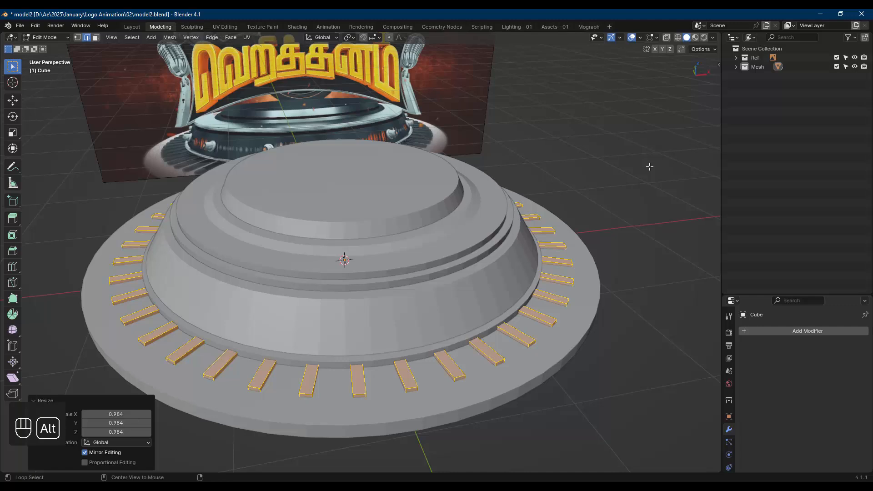
key(alt+a)
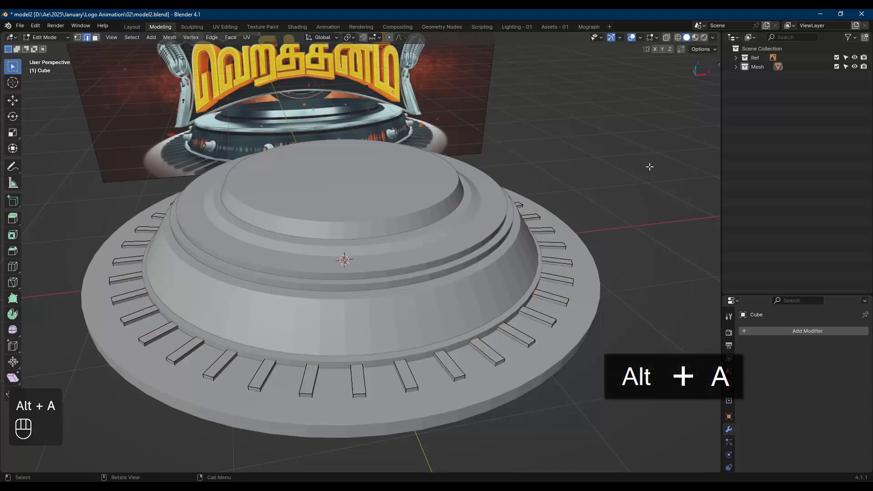
key(Tab)
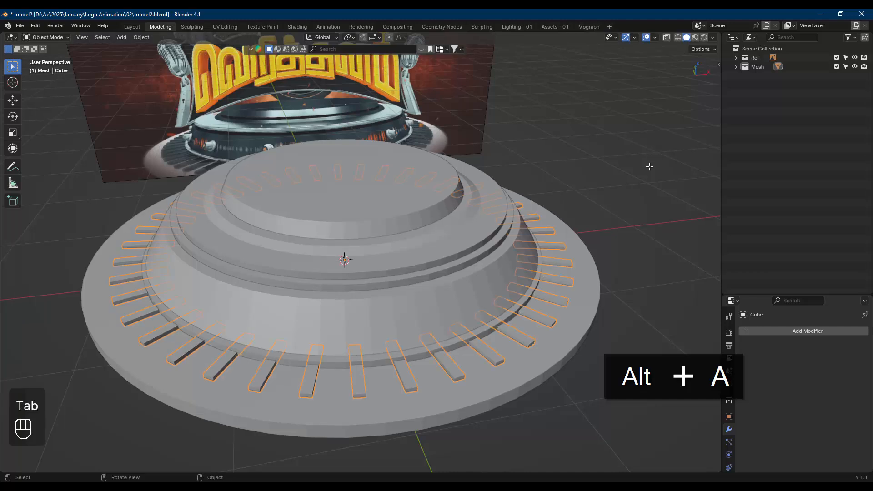
- Enlarge the wide bottom disc in Edit Mode by scaling all its geometry about 1.016, and return to Object Mode with nothing selected
click(583, 308)
key(Tab)
key(a)
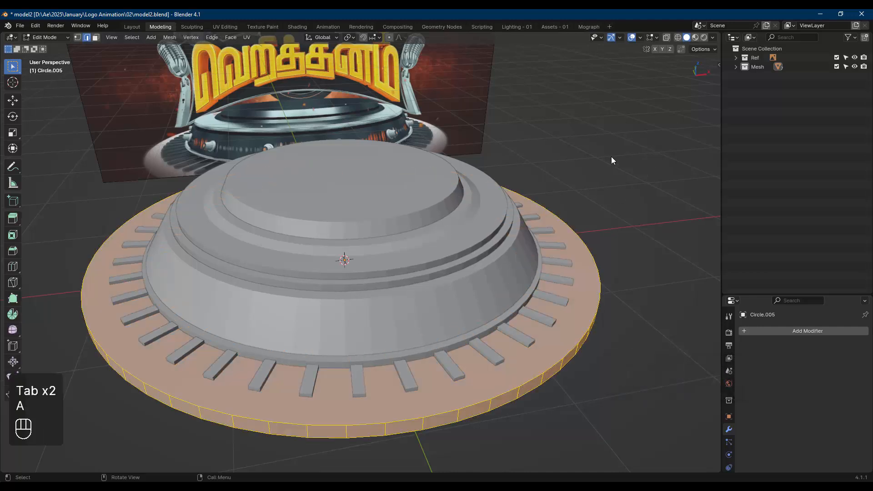
key(s)
click(616, 156)
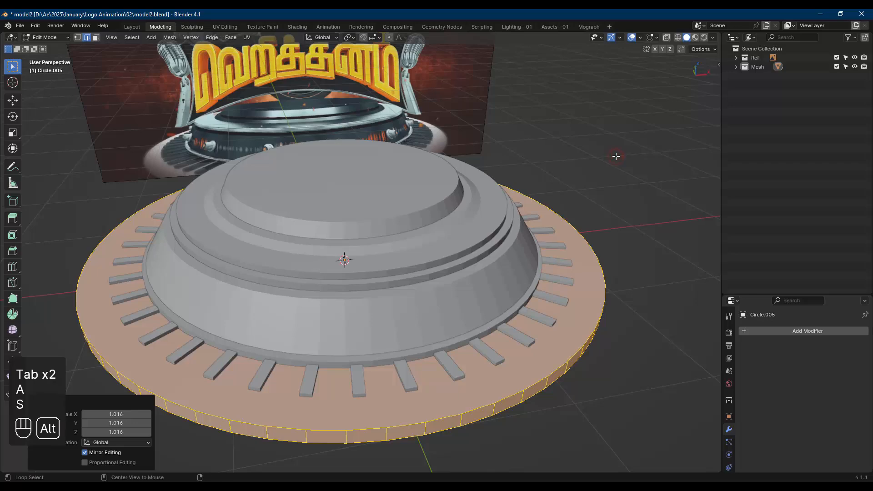
key(alt+a)
key(Tab)
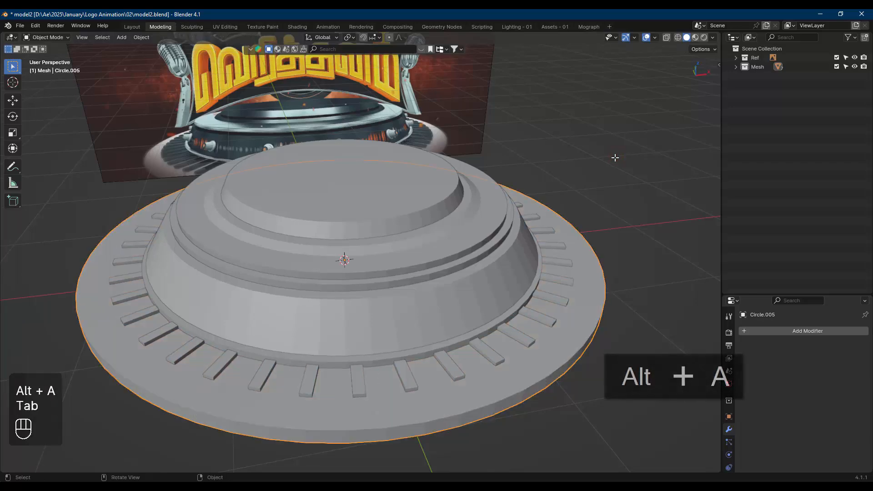
click(624, 179)
scroll(619, 230, up, 3)
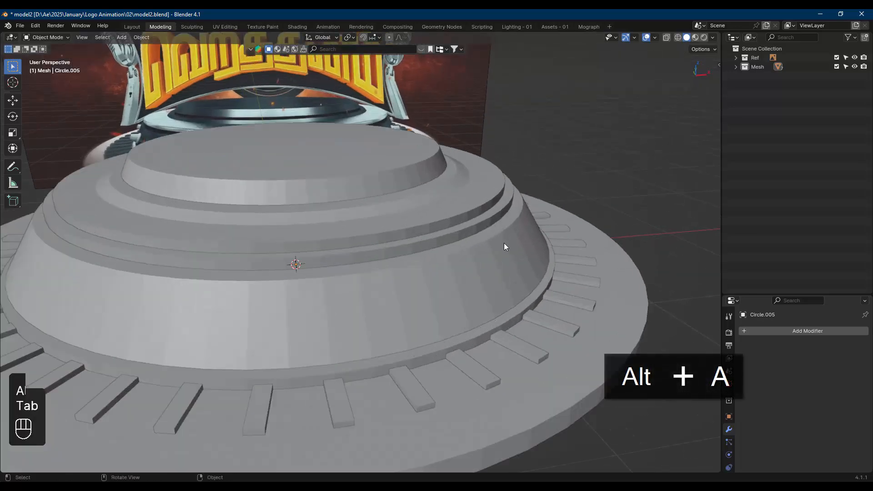
middle_drag(504, 247, 502, 228)
key(KP_1)
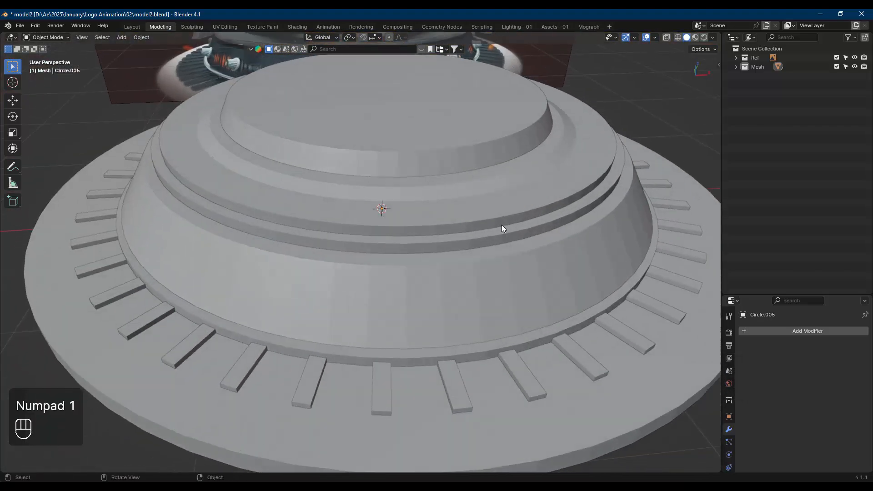
- Enlarge the ring of bars in Edit Mode by scaling all its geometry about 1.034, deselect it and return to Object Mode
scroll(502, 228, down, 5)
middle_drag(454, 203, 506, 203)
scroll(506, 203, up, 2)
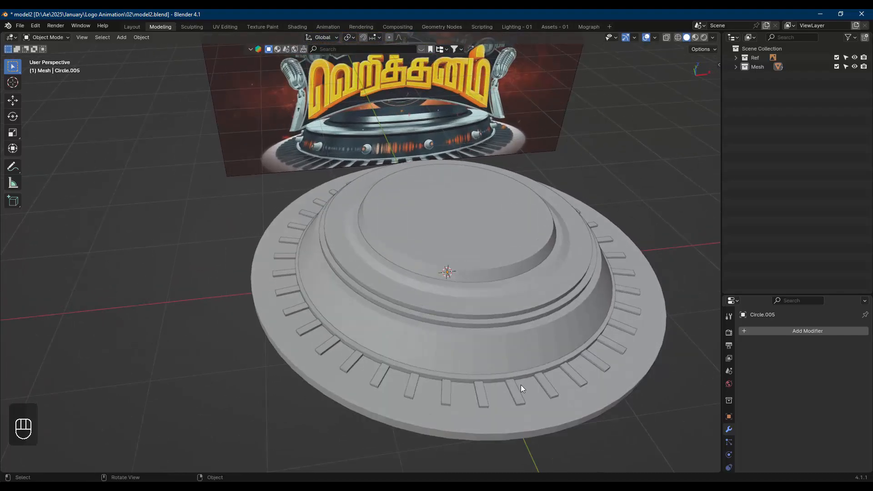
click(517, 384)
middle_drag(534, 347, 540, 361)
key(Tab)
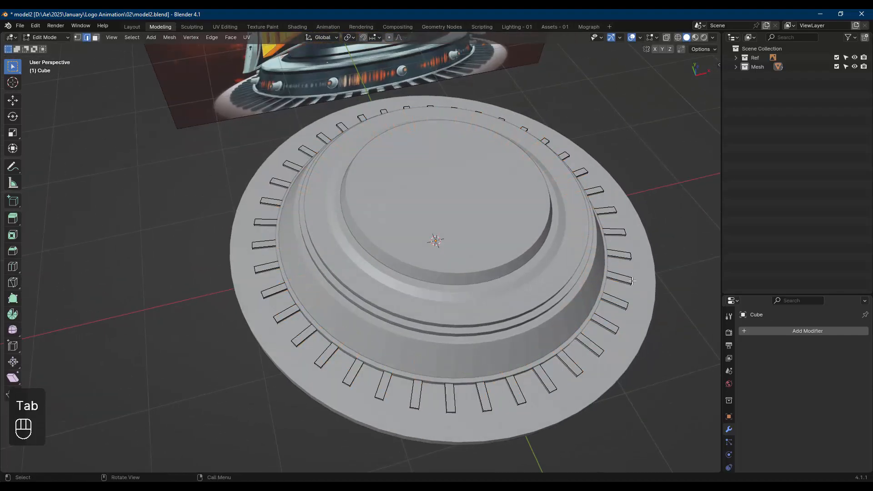
key(a)
key(s)
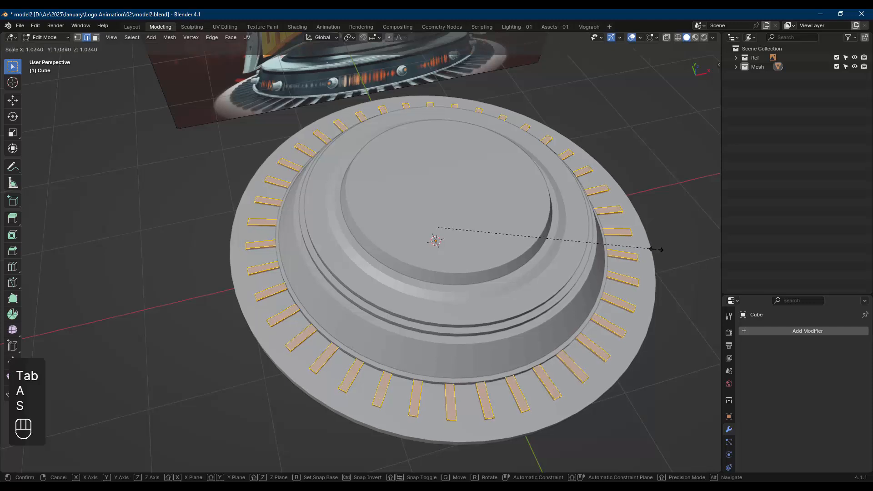
click(654, 250)
key(alt+a)
key(Tab)
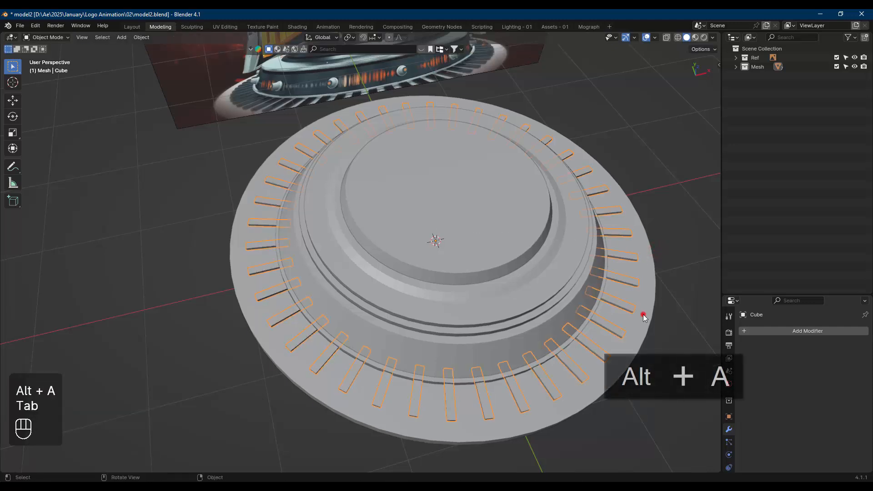
- Enlarge the wide bottom disc in Edit Mode by scaling all its geometry about 1.026, return to Object Mode with nothing selected, and save the file
click(643, 313)
key(Tab)
key(a)
key(s)
click(676, 256)
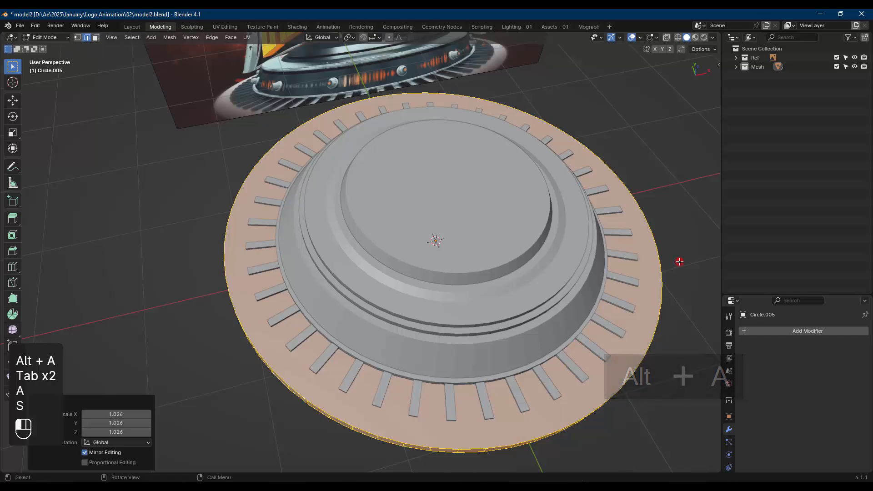
key(alt+a)
key(Tab)
key(alt+a)
shift+middle_drag(661, 230, 645, 257)
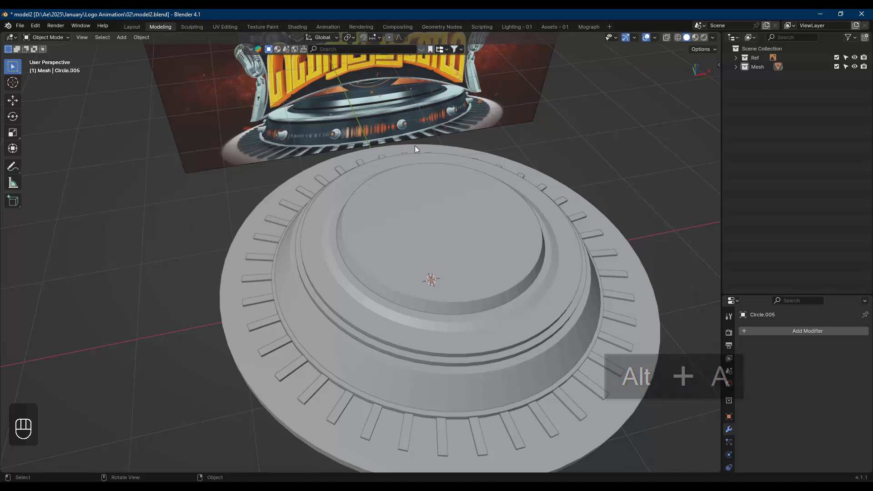
key(ctrl+s)
- Add a mesh circle with 32 vertices and a 1 m radius at the podium's centre
scroll(402, 121, up, 2)
scroll(402, 122, up, 1)
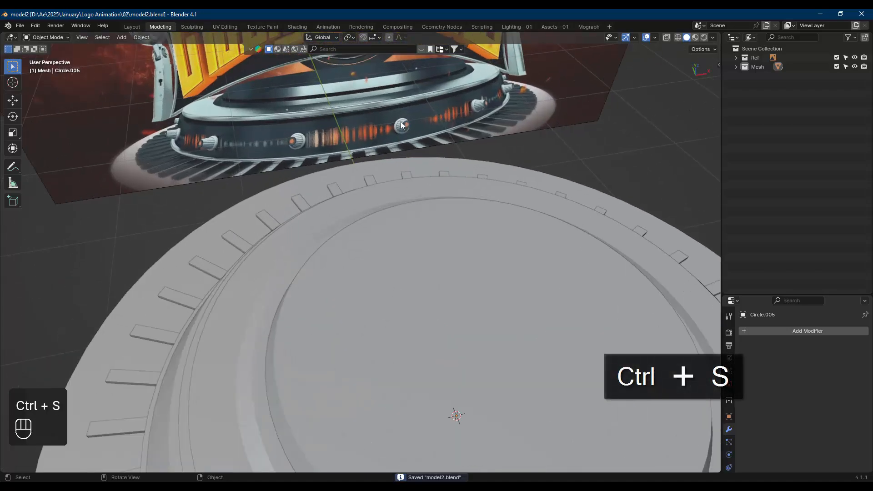
scroll(553, 286, down, 2)
shift+middle_drag(555, 293, 457, 200)
scroll(460, 226, down, 2)
key(shift+a)
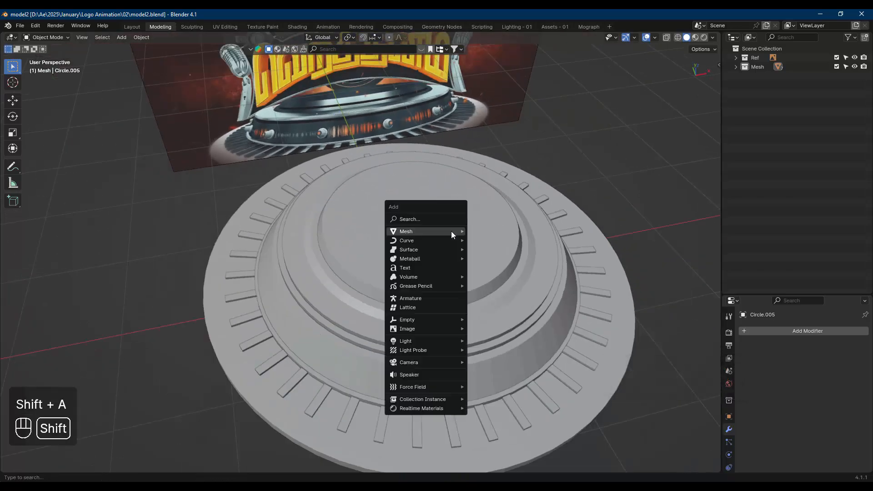
mouse_move(451, 231)
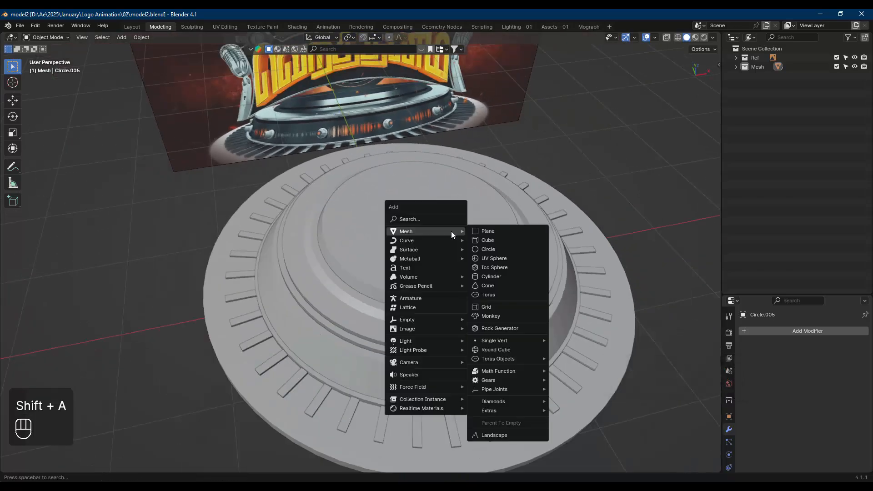
click(485, 249)
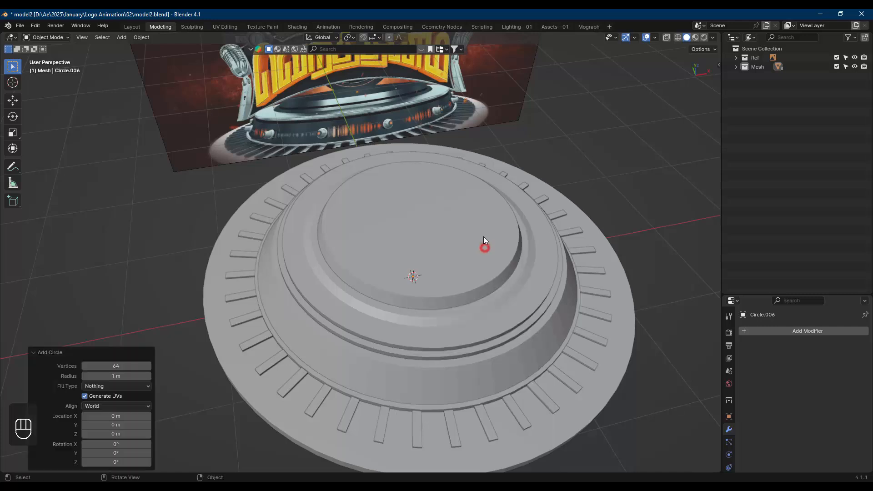
click(119, 366)
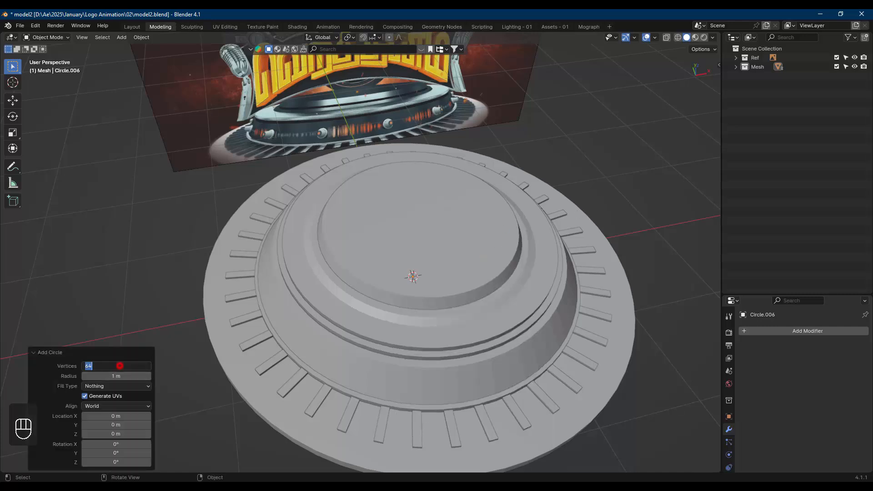
click(386, 365)
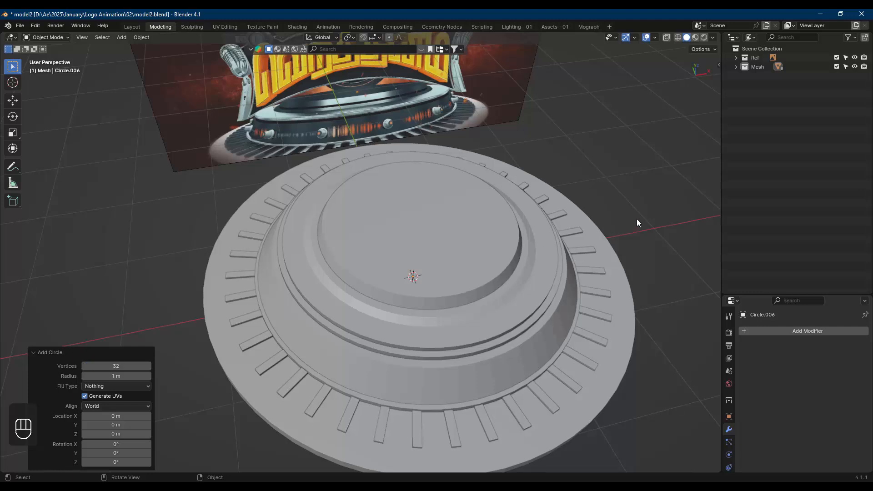
- Raise the new circle's geometry about 1.34 m along Z in Edit Mode, above the podium
key(Tab)
key(g)
key(z)
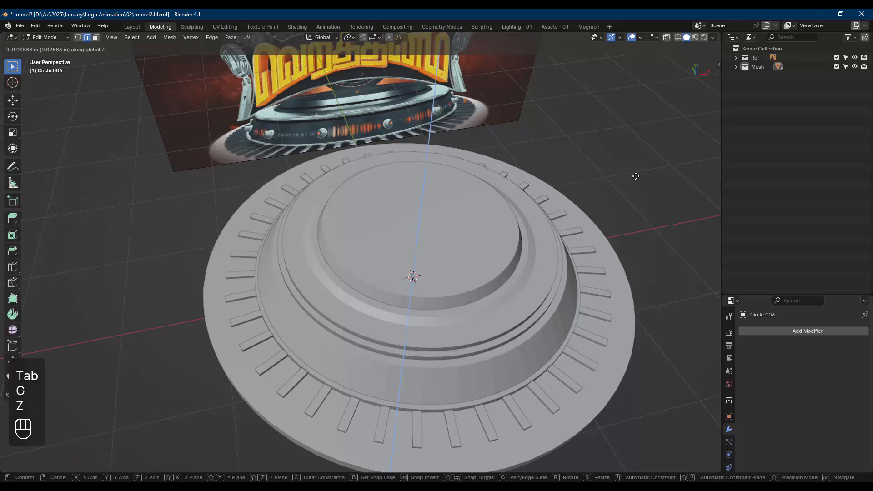
click(630, 120)
- Rotate the circle 90° about the X axis so it stands upright
middle_drag(629, 120, 590, 188)
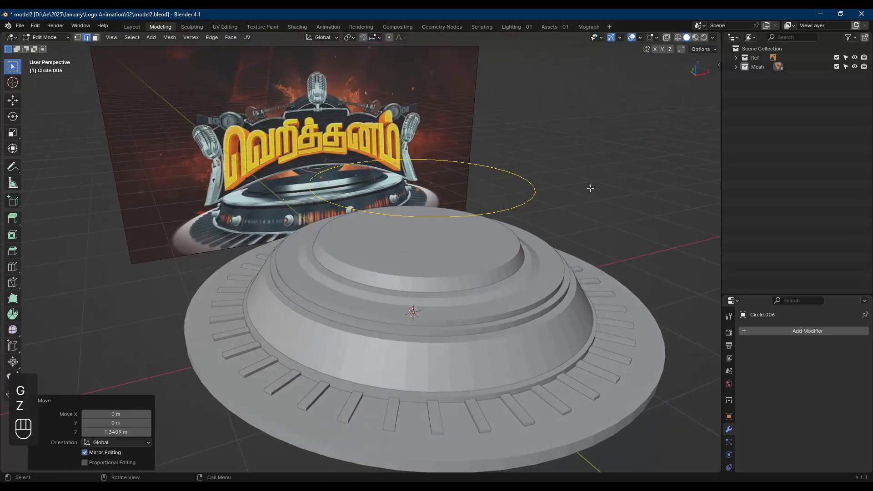
key(r)
key(x)
key(KP_9)
key(KP_0)
key(KP_Enter)
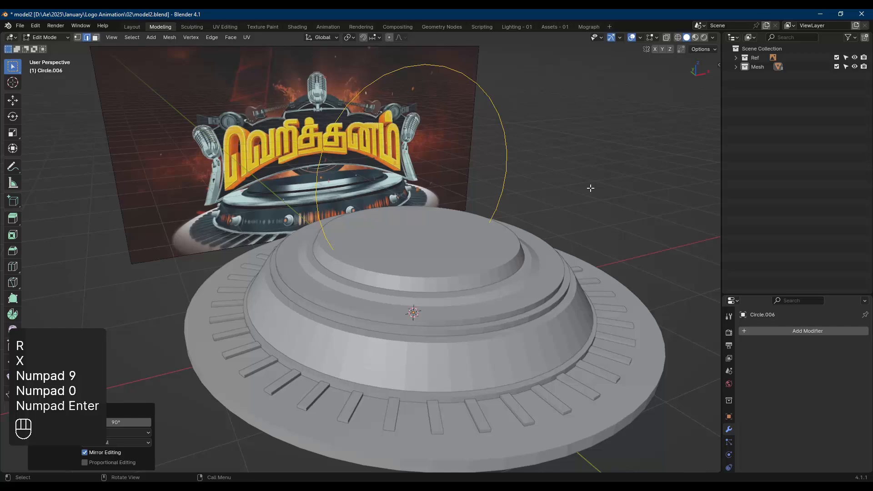
- Scale the upright circle down uniformly to about 0.167
key(s)
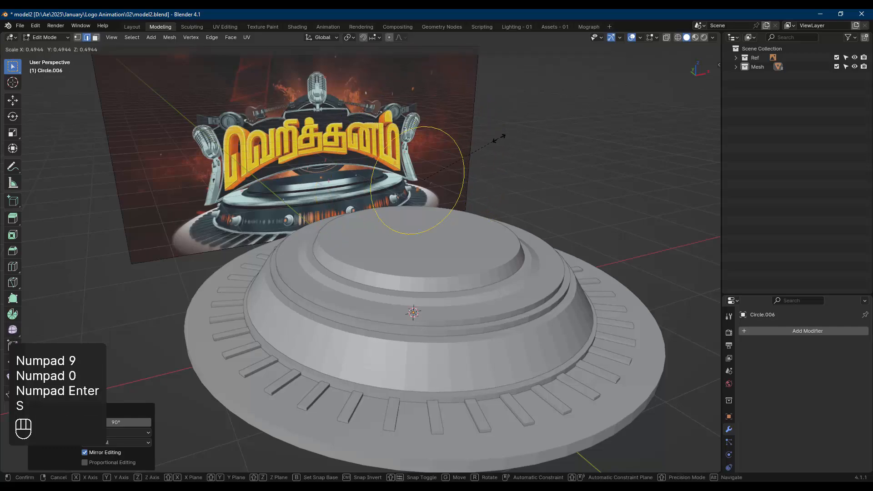
click(448, 173)
scroll(434, 150, up, 3)
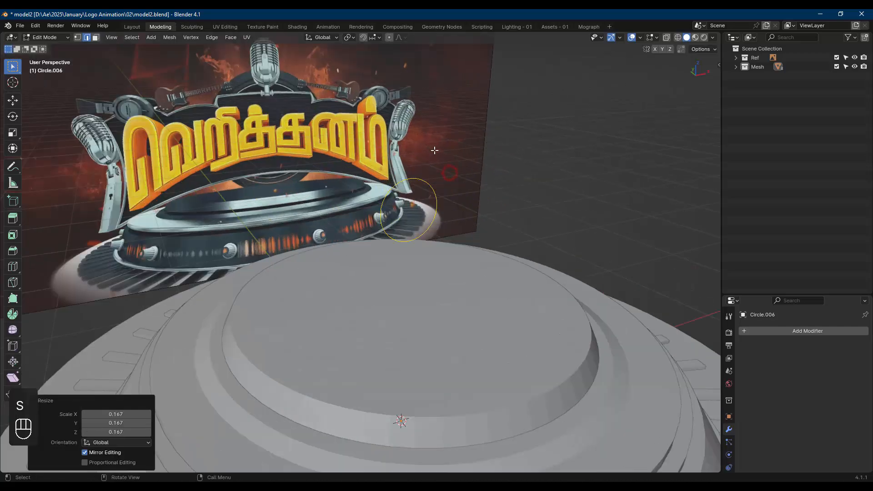
middle_drag(445, 173, 435, 215)
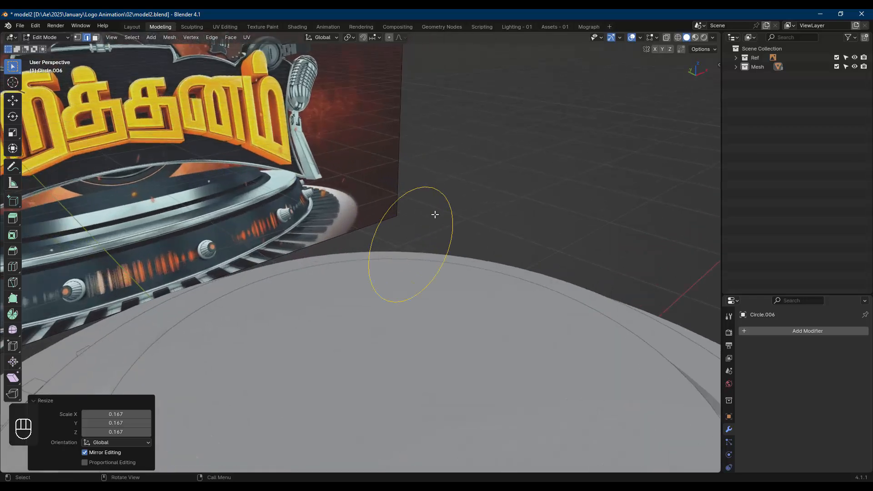
- Fill the small circle with a face and extrude it about 0.063 m along its normal towards the front
key(f)
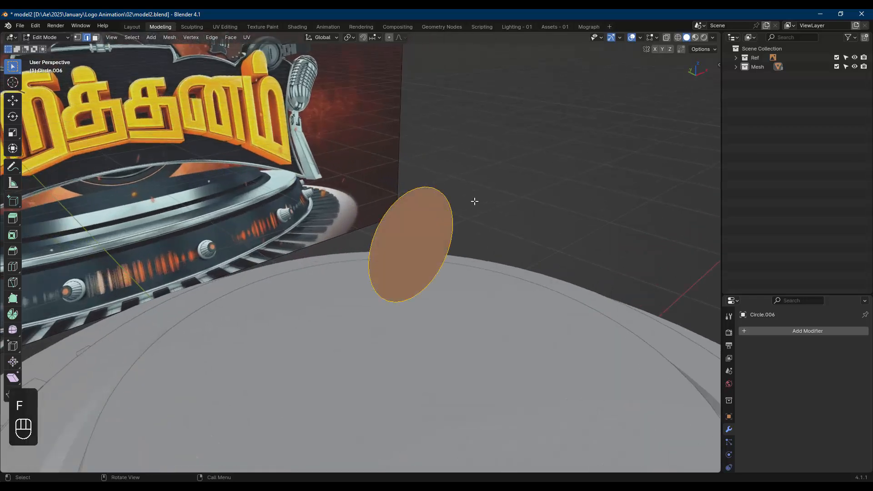
key(e)
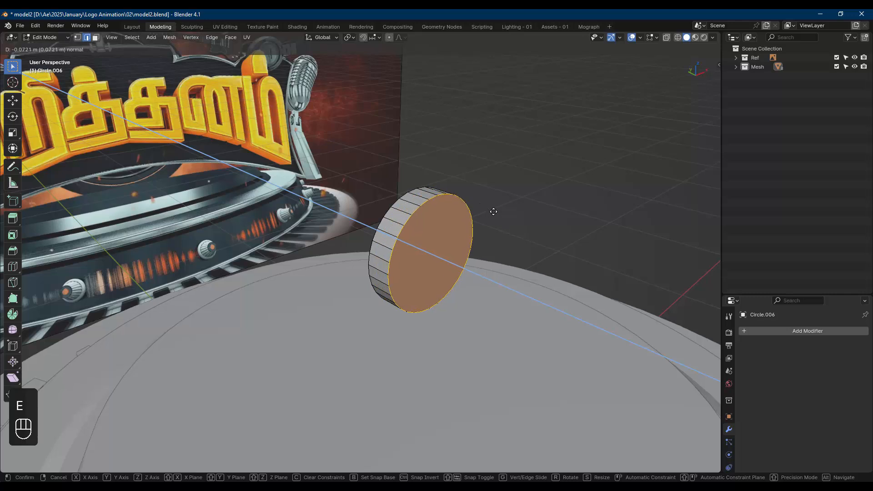
click(492, 210)
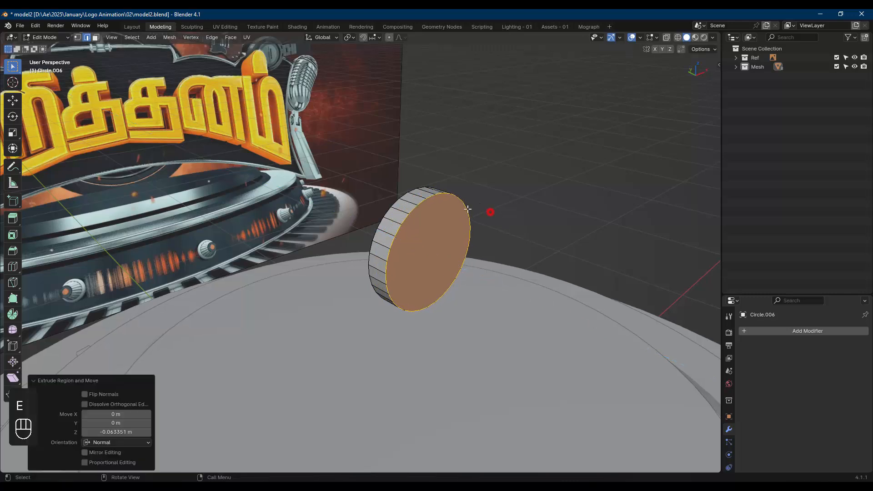
- Try a centred loop cut around the small disc's rim scaled outward by about 1.144, and undo both the scaling and the cut
key(ctrl+r)
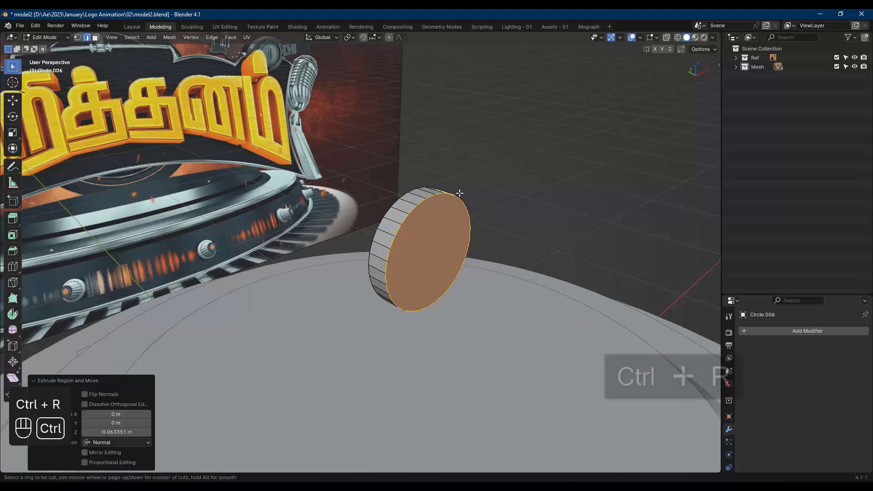
click(398, 213)
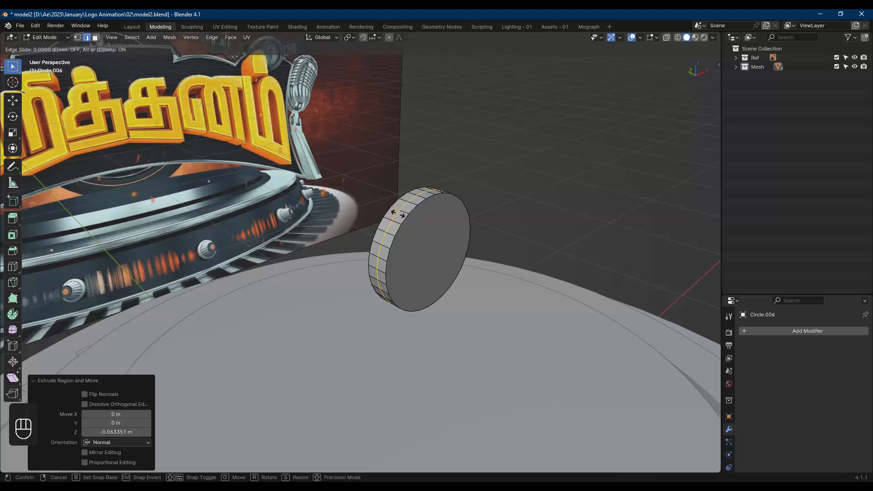
right_click(398, 213)
key(s)
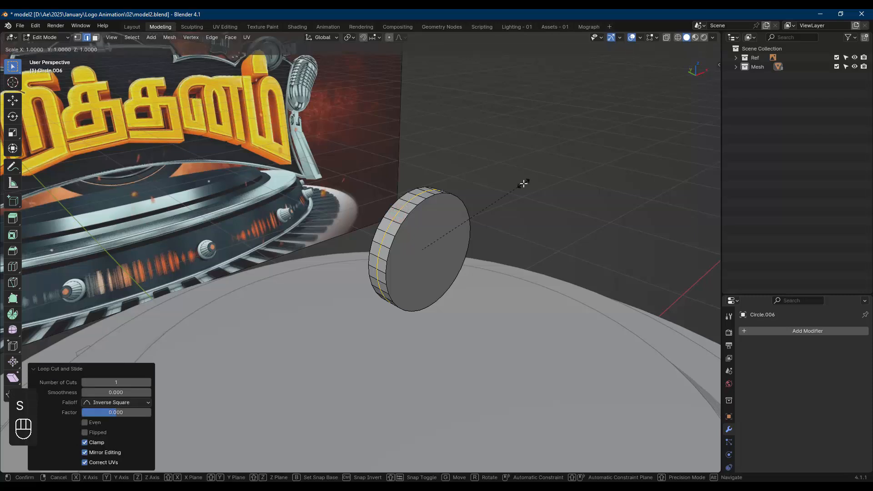
click(543, 177)
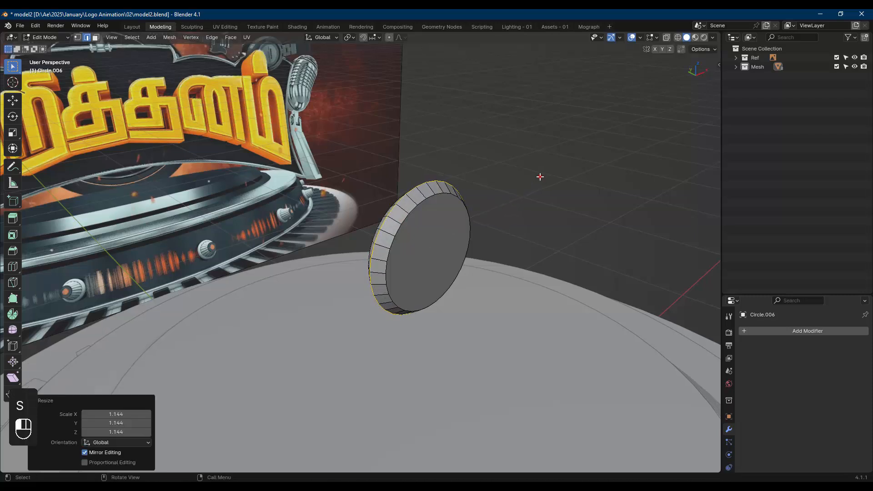
key(ctrl+z)
key(ctrl+z)
- Add one centred loop cut around the small disc's rim and scale it outward by about 1.131
key(ctrl+r)
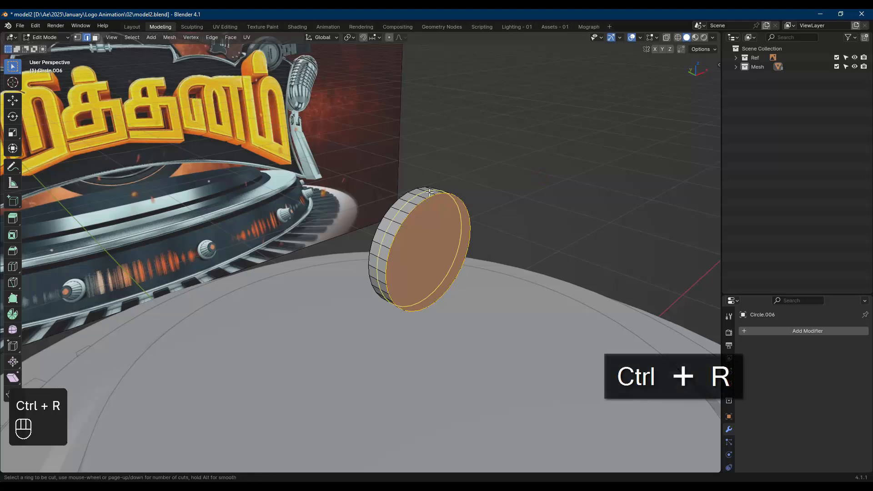
click(430, 192)
key(Return)
key(s)
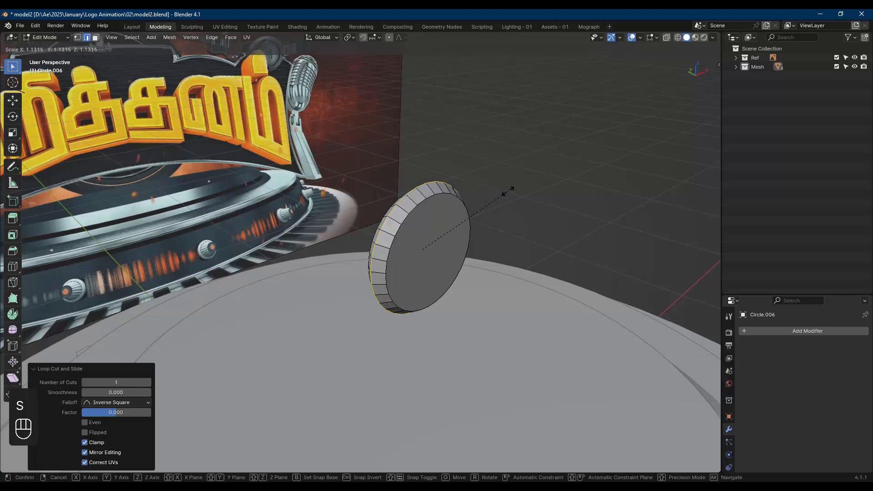
click(509, 190)
- Bevel the rim's middle edge loop with a width of about 0.023 m and 4 segments
key(ctrl+b)
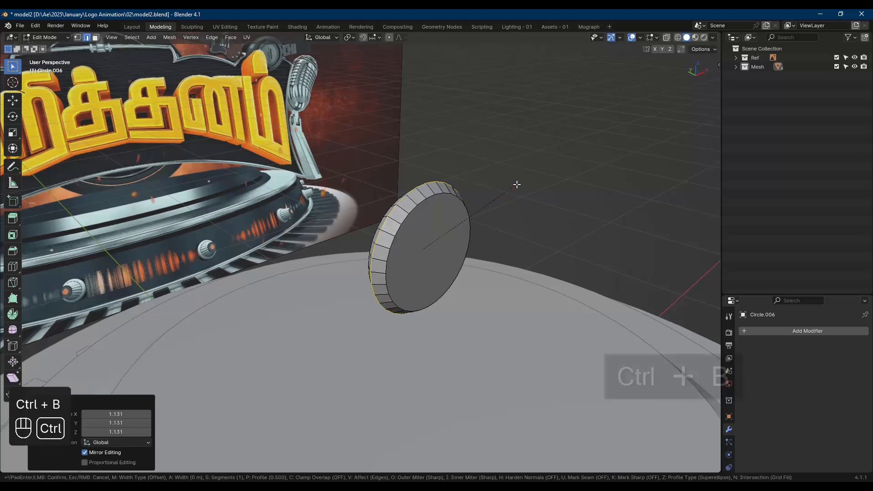
scroll(526, 183, up, 3)
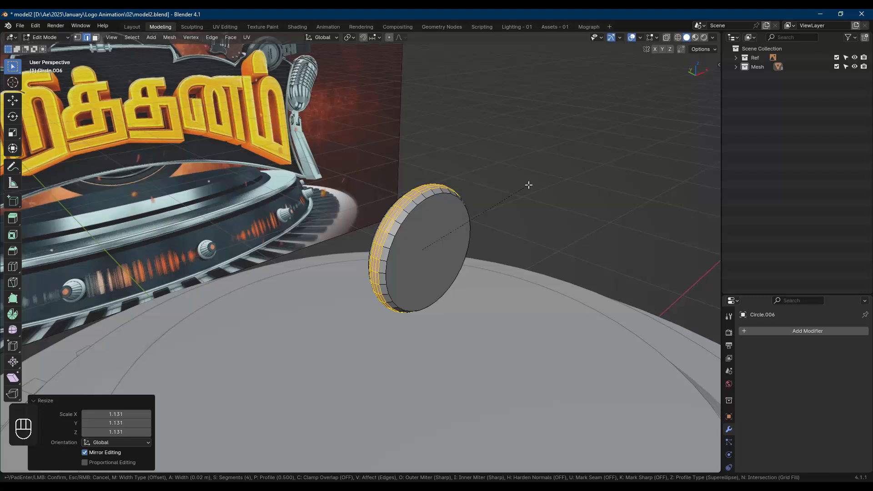
scroll(529, 185, down, 1)
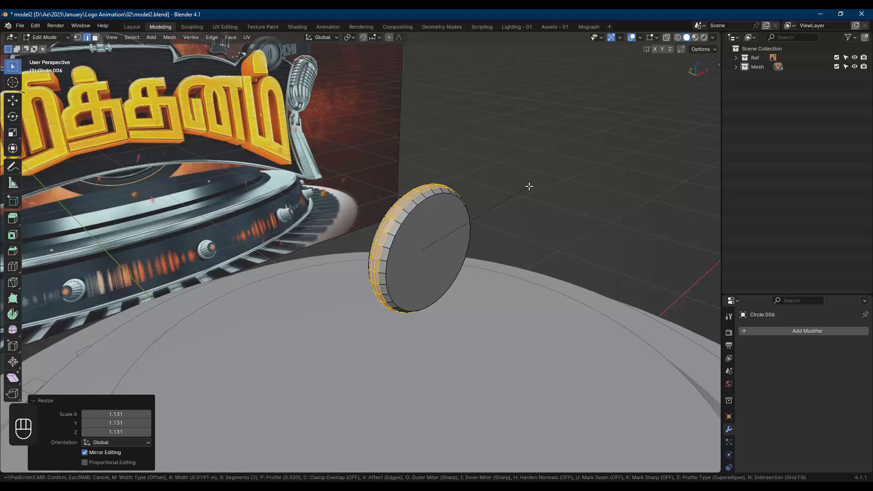
scroll(528, 187, down, 1)
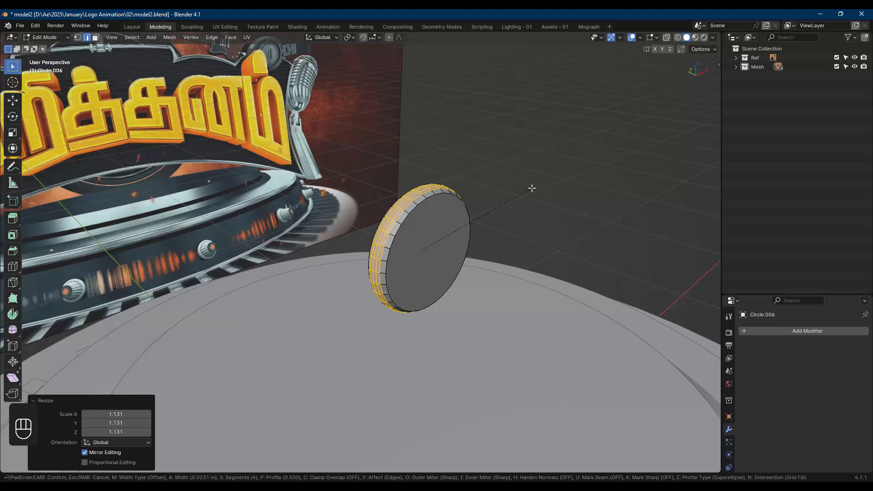
scroll(532, 188, up, 2)
scroll(532, 187, down, 1)
click(532, 188)
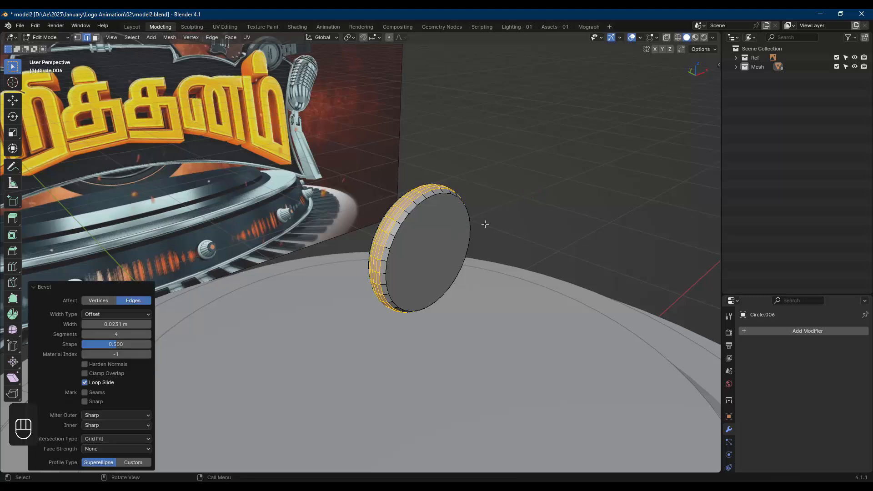
- Snap the 3D cursor to the centre of the beveled disc's flat front face
key(alt)
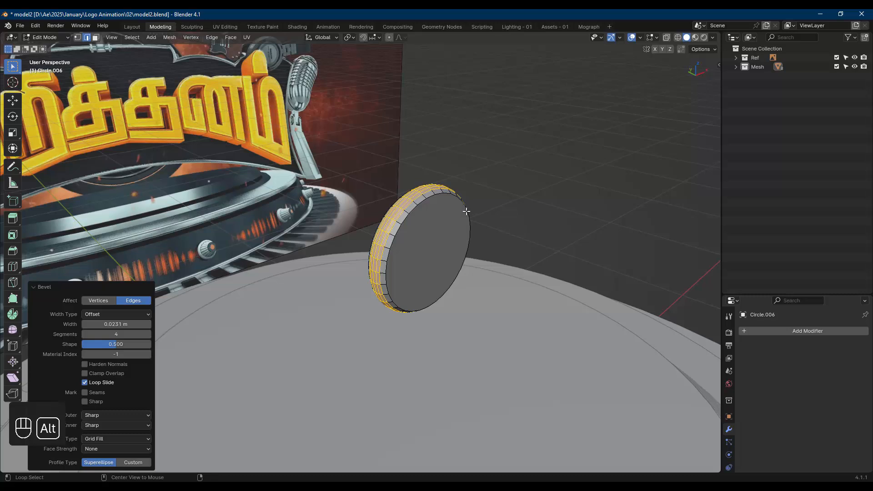
key(alt+a)
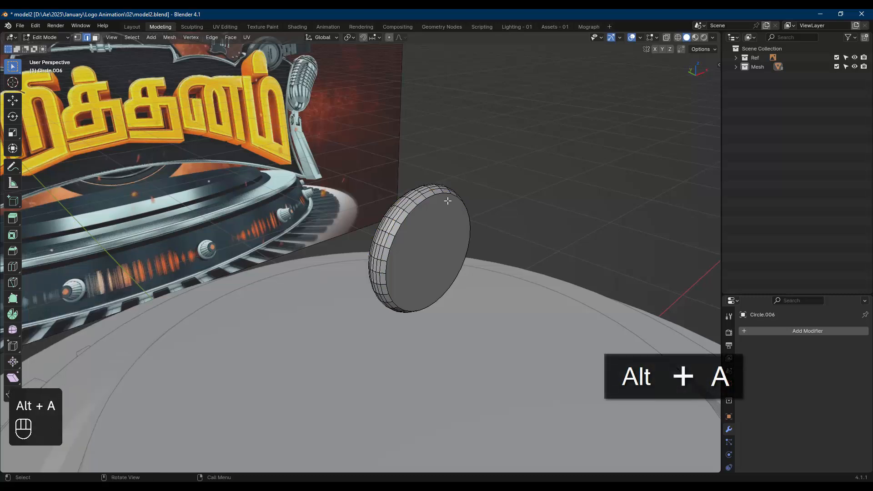
alt+click(416, 209)
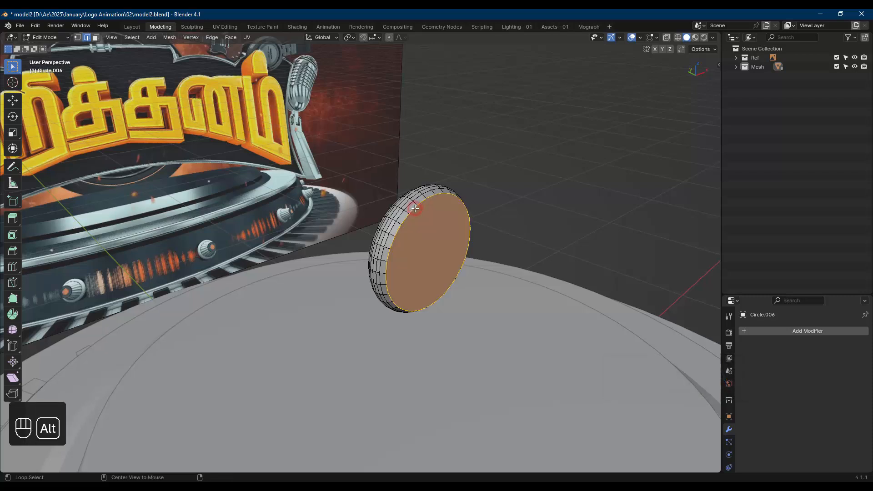
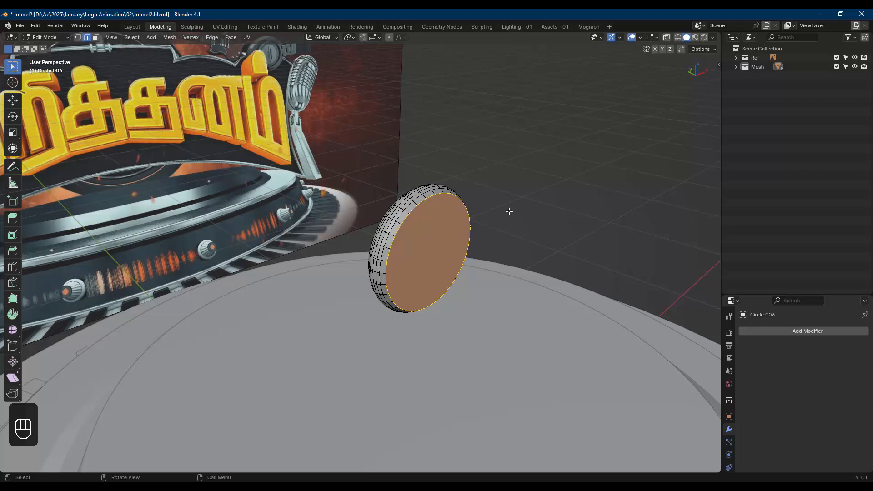
key(shift)
key(shift+s)
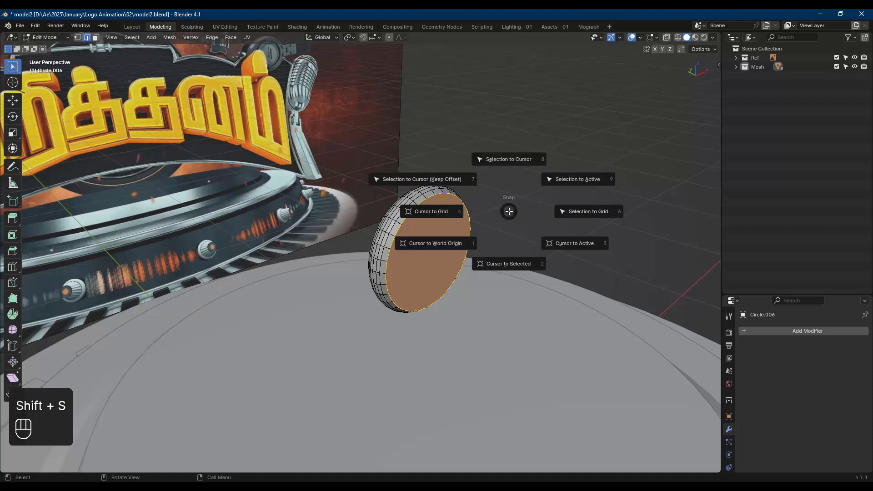
key(2)
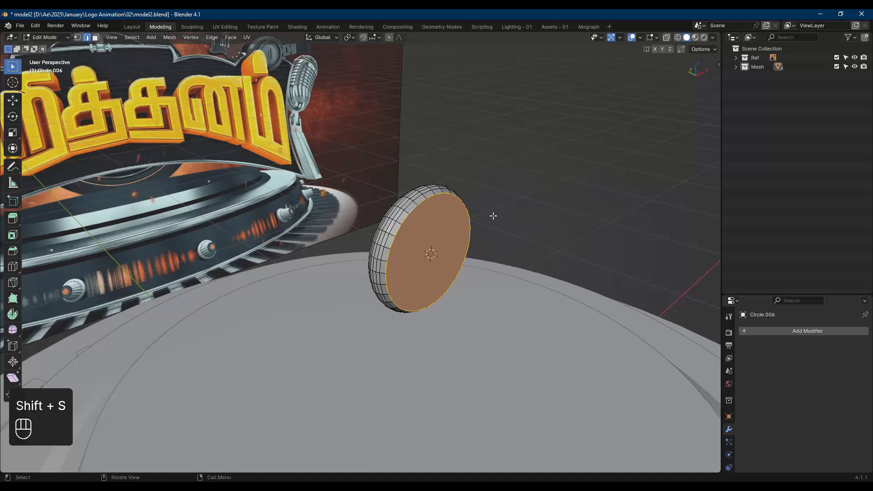
key(alt+a)
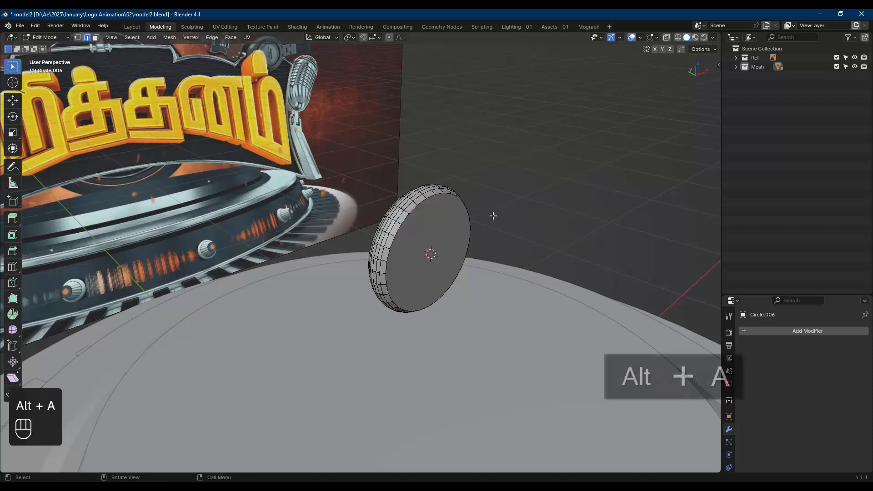
- Add a 64-vertex mesh circle at the 3D cursor on the disc's face and open it in Edit Mode
key(Tab)
key(shift+a)
mouse_move(509, 214)
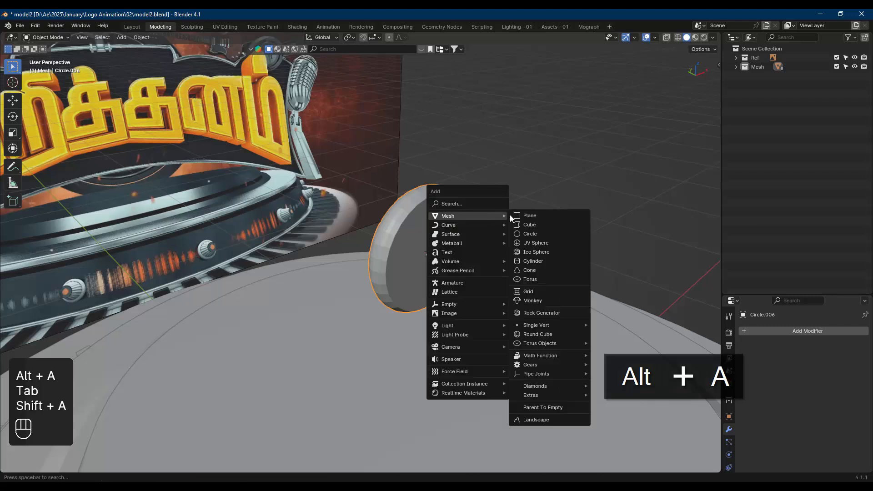
click(541, 230)
click(136, 366)
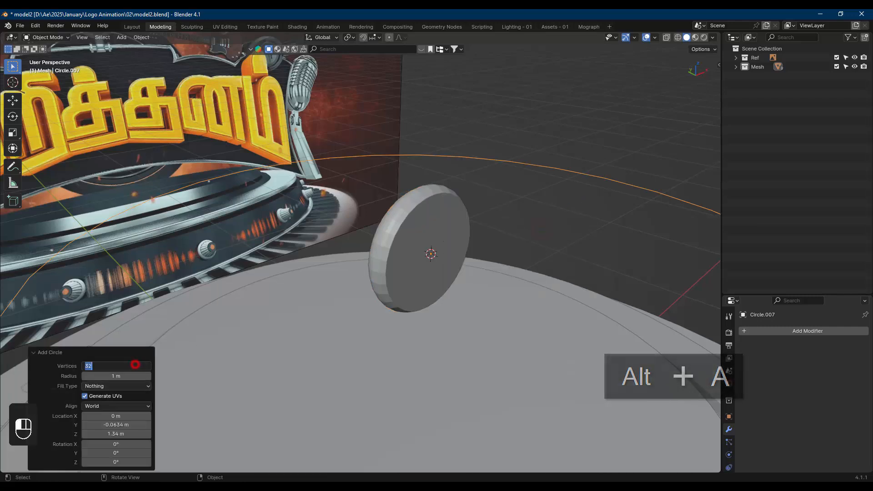
key(Return)
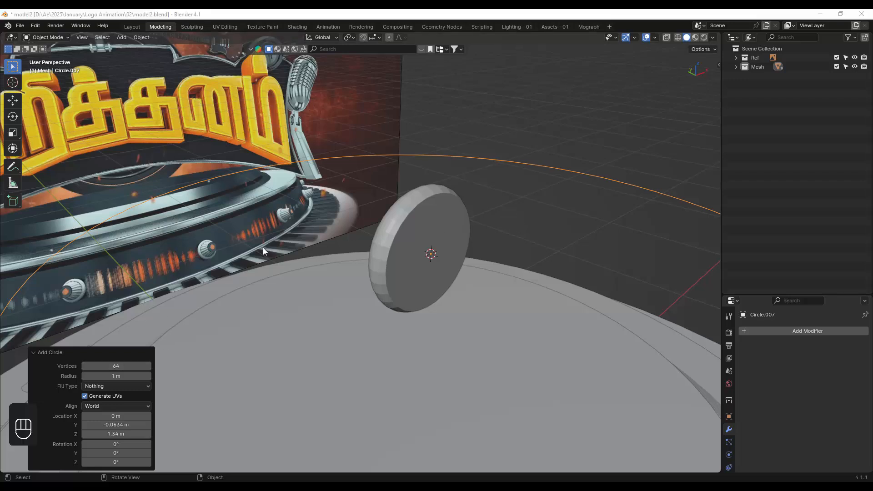
click(471, 146)
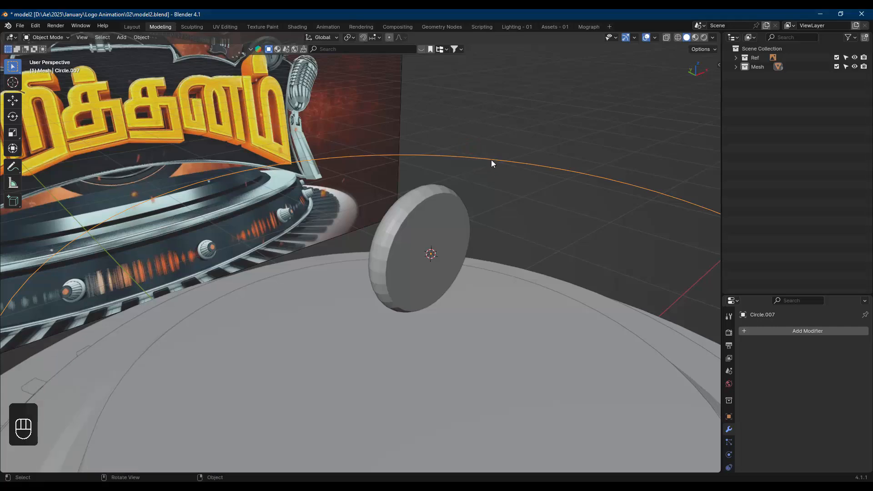
key(Tab)
scroll(445, 163, down, 2)
scroll(445, 162, down, 1)
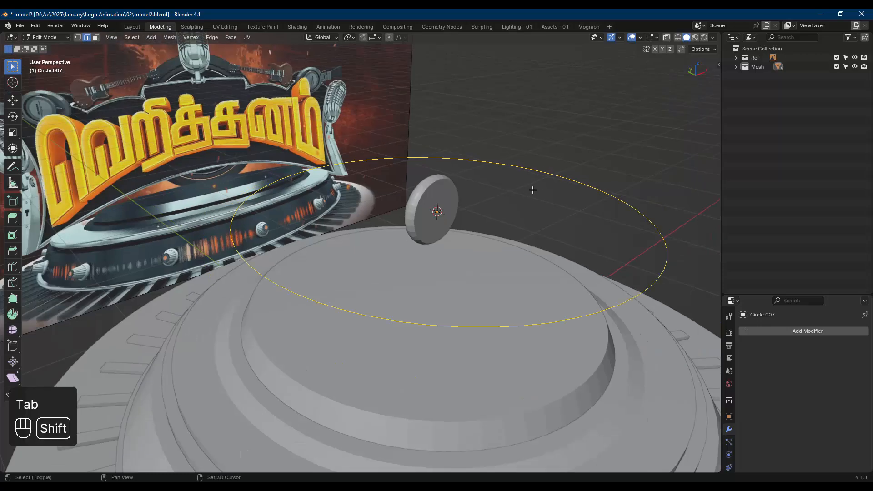
shift+middle_drag(532, 190, 477, 216)
key(r)
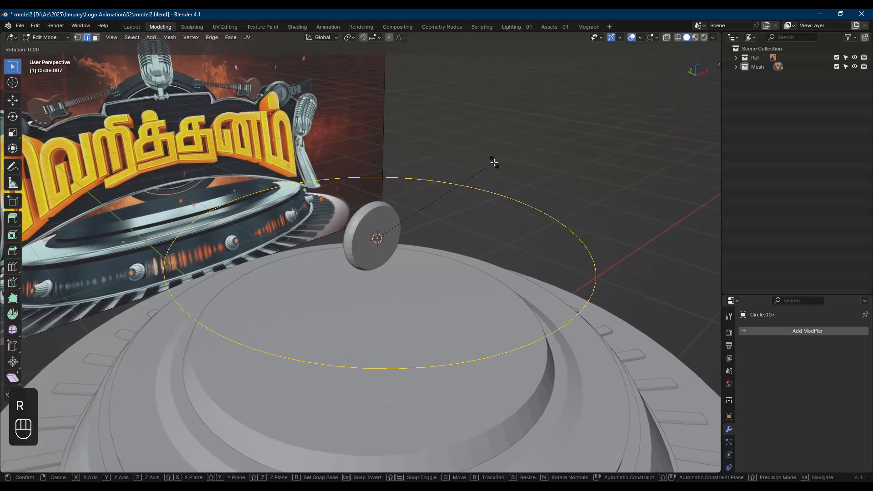
key(x)
key(KP_9)
key(KP_0)
key(KP_0)
key(KP_Enter)
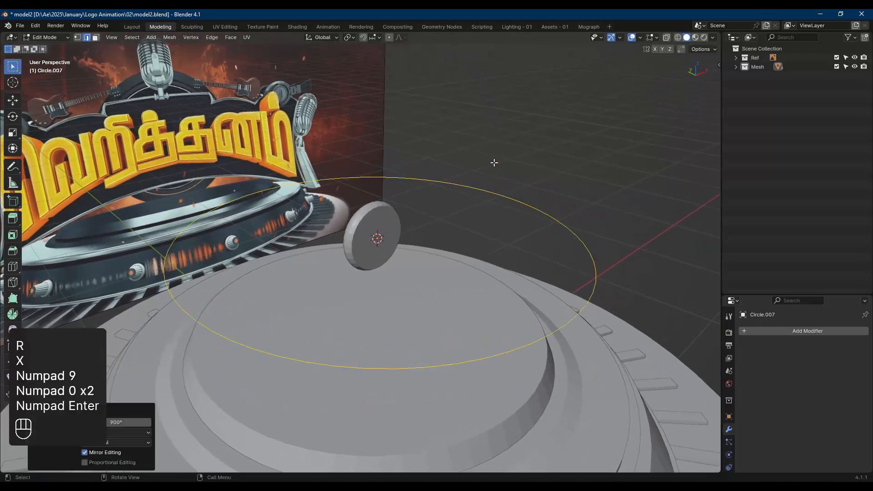
key(ctrl+z)
- Rotate the circle 90° about the X axis and scale it by about 0.159 to match the disc's front edge
key(r)
key(x)
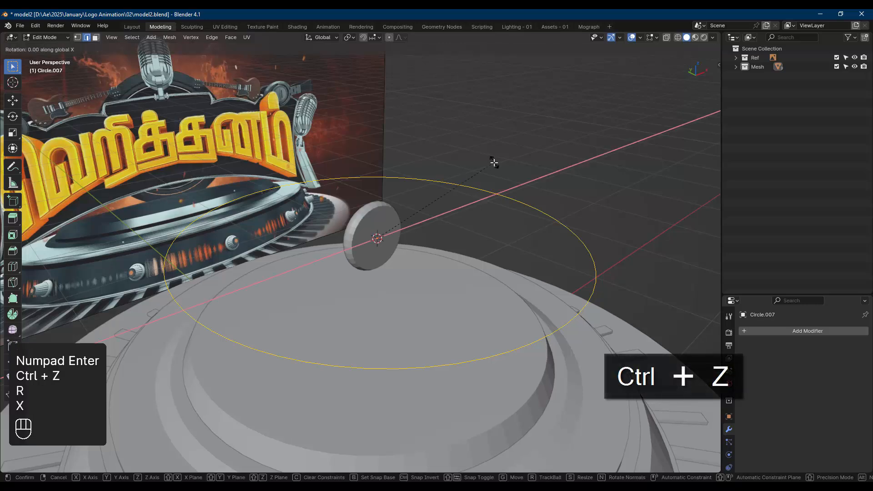
key(KP_9)
key(KP_0)
key(KP_Enter)
key(s)
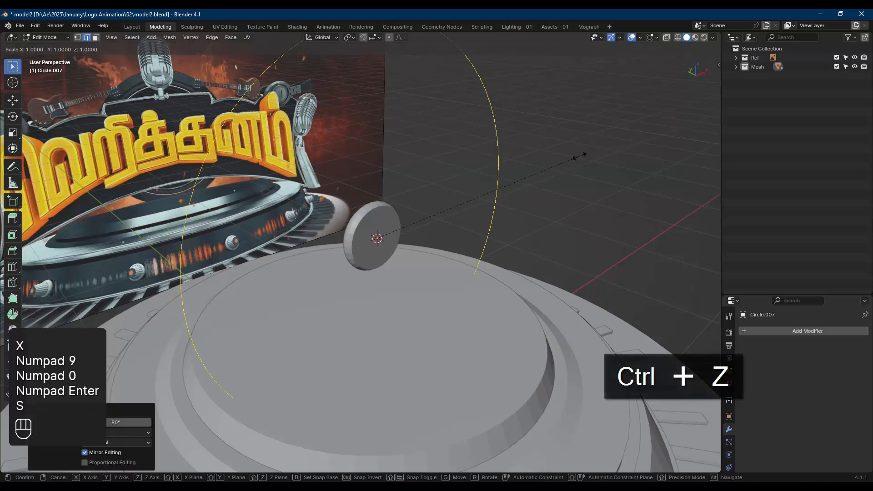
click(397, 267)
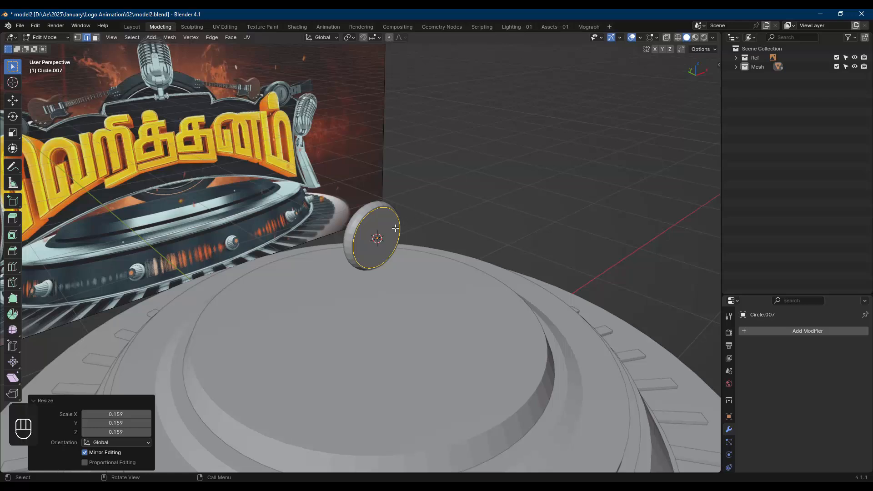
- Fill the circle, extrude it about 0.225 m forward along its normal, and taper the end face by a scale of about 0.471
key(f)
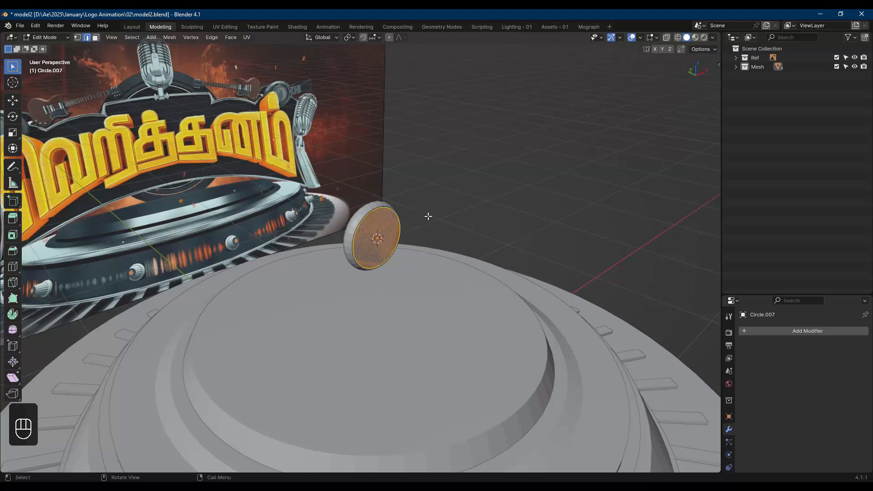
key(e)
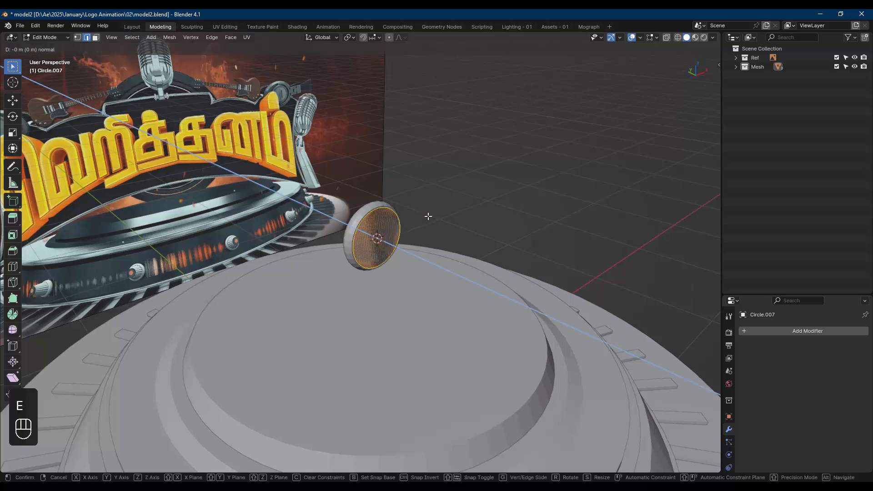
click(456, 241)
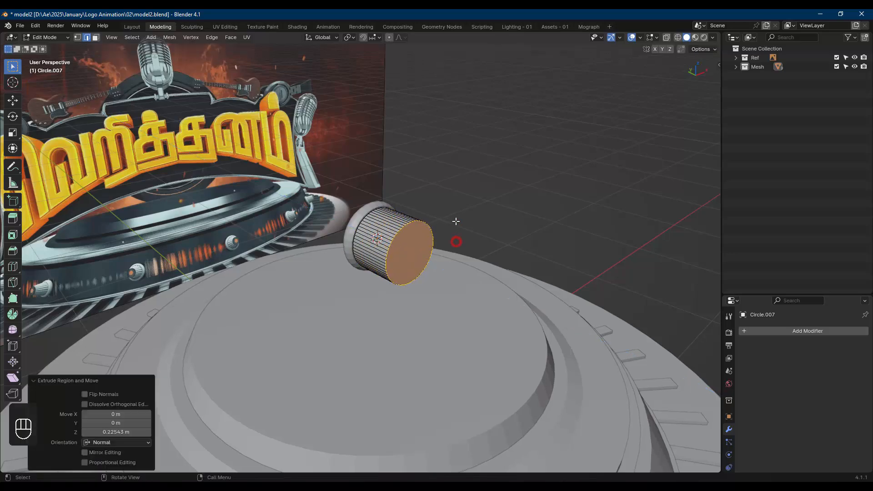
middle_drag(456, 223, 466, 226)
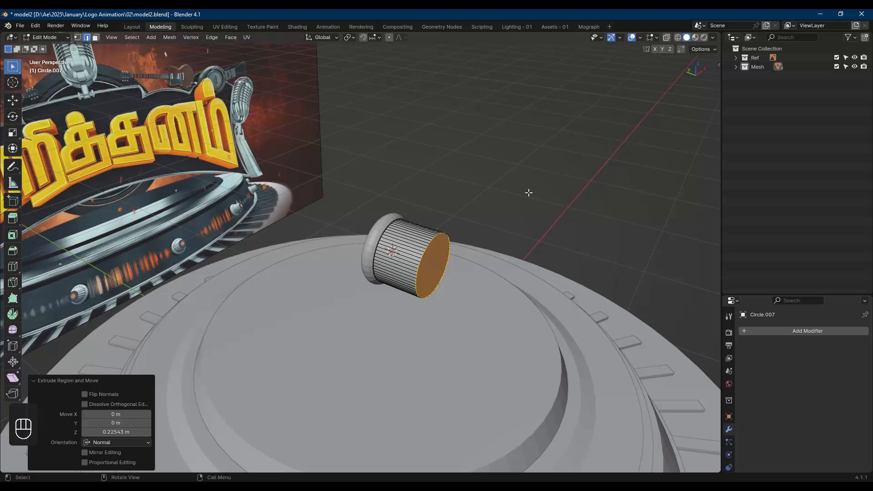
key(s)
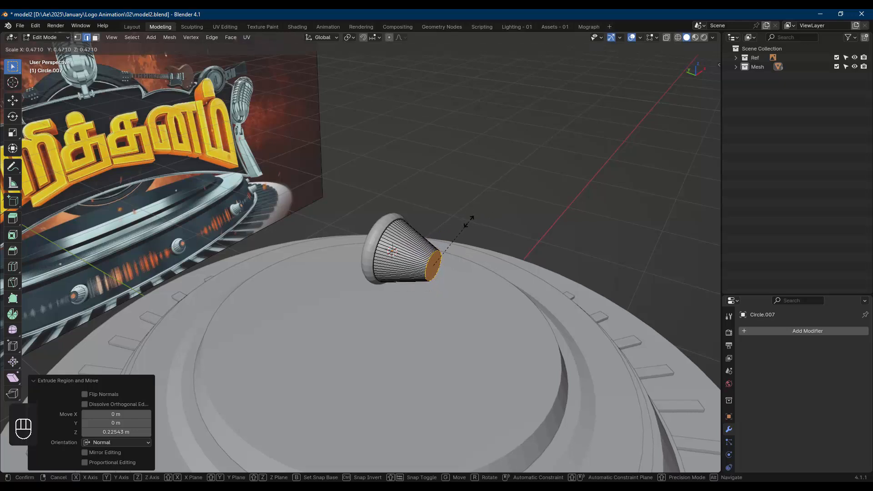
click(468, 222)
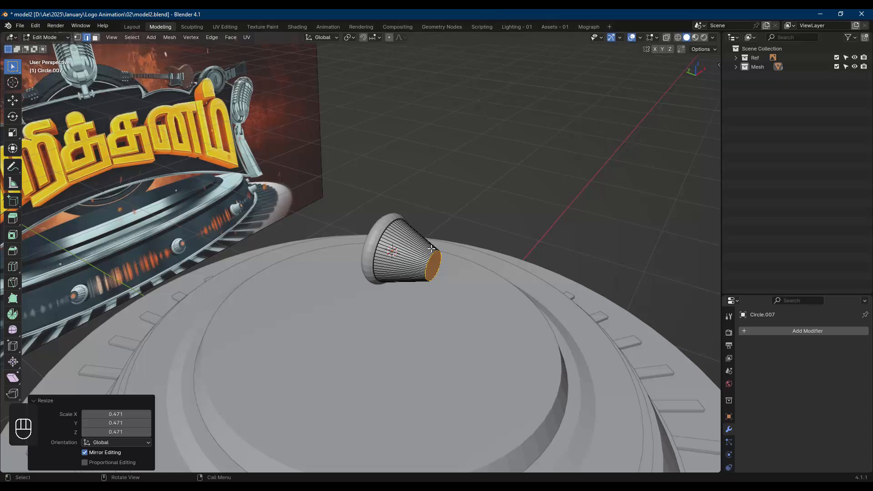
- Checker-deselect every other side face of the tapered knob and extrude the remaining ones along their normals by about 0.011 m
key(alt+a)
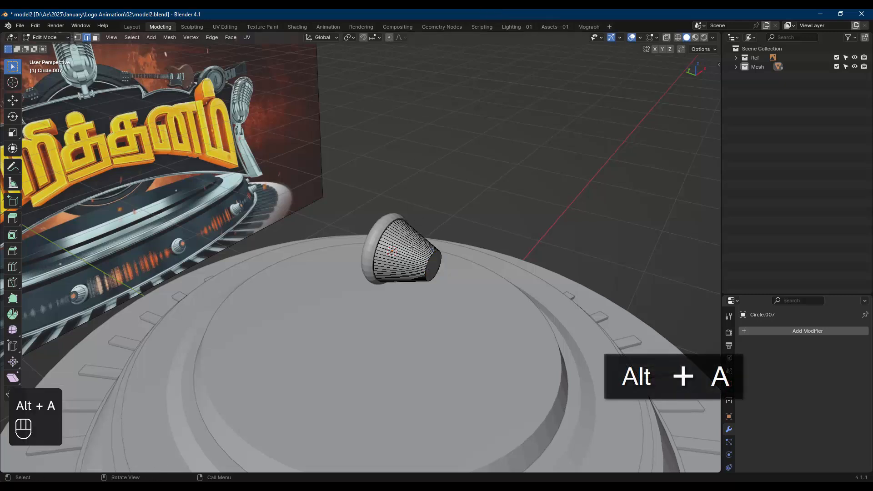
key(3)
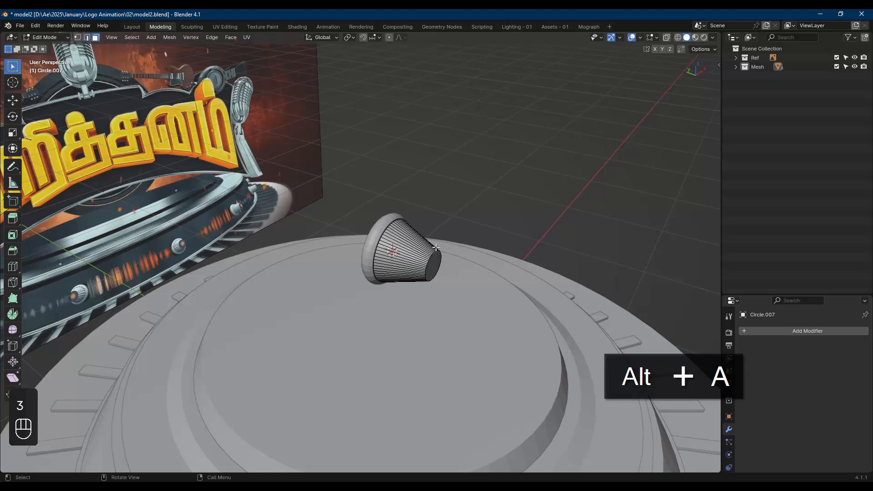
alt+click(413, 245)
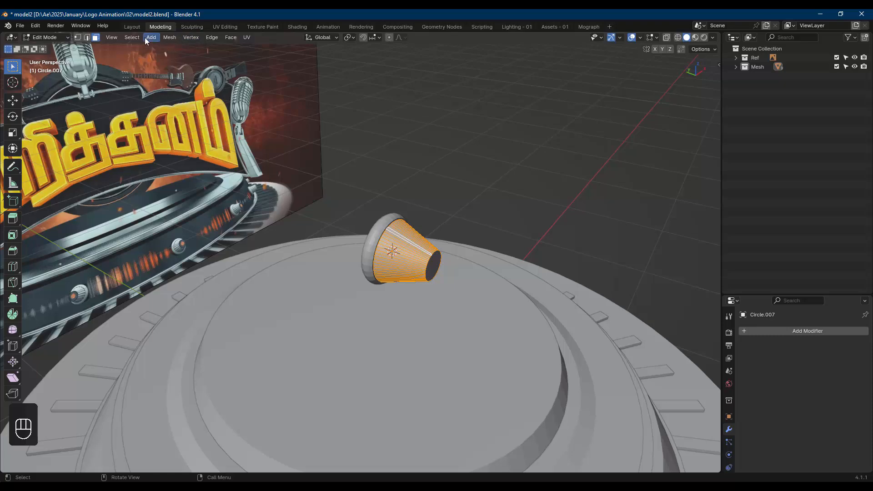
click(132, 38)
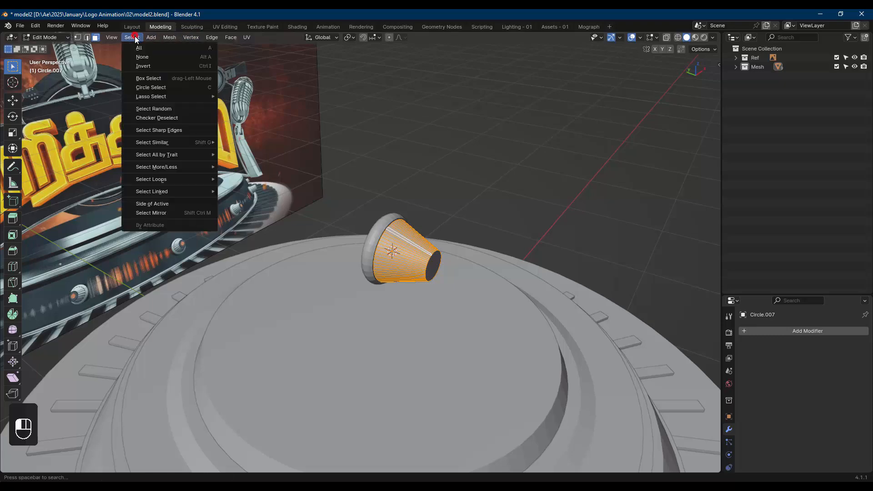
click(172, 118)
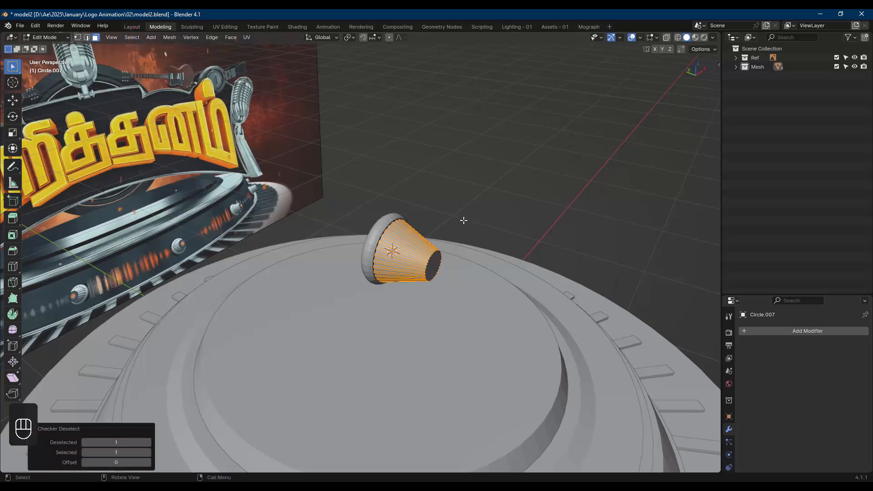
scroll(464, 220, up, 2)
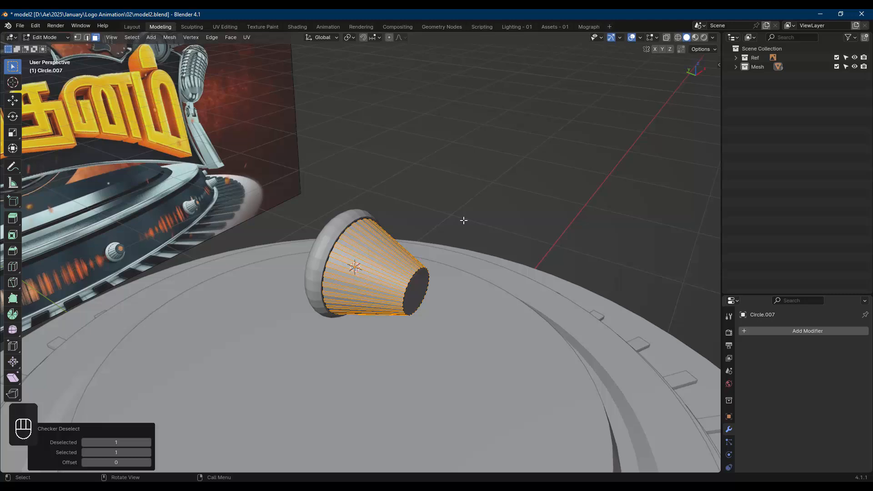
key(alt+e)
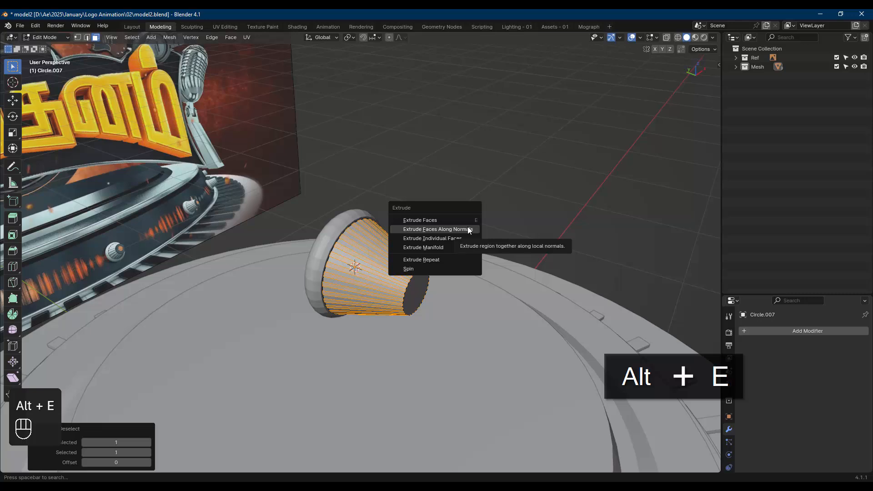
click(469, 228)
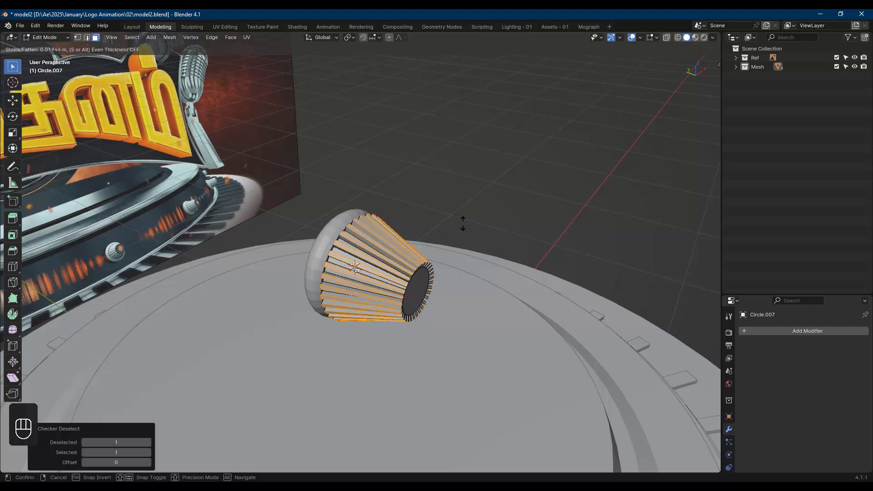
click(457, 225)
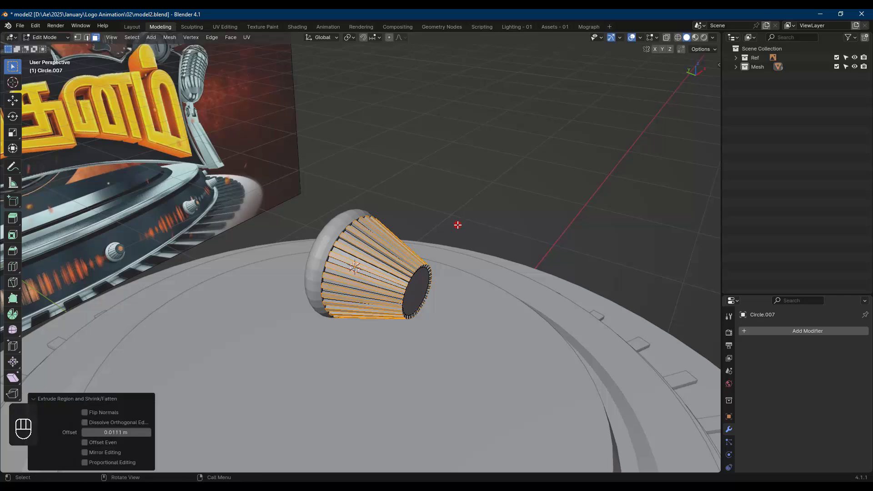
scroll(424, 226, up, 3)
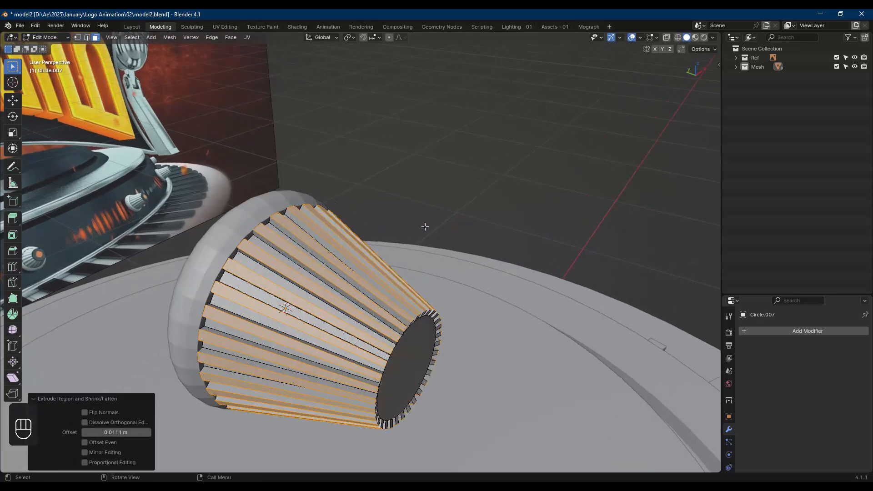
scroll(429, 226, down, 2)
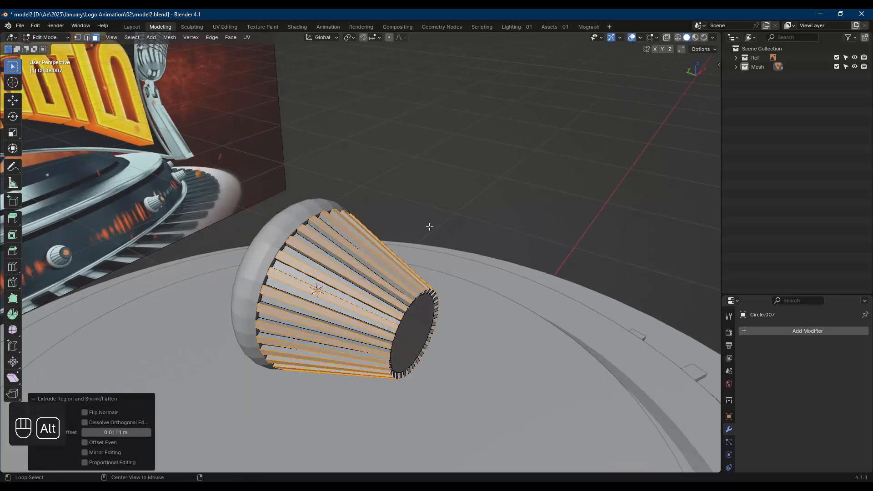
key(alt+a)
key(Tab)
scroll(429, 227, down, 4)
key(alt+a)
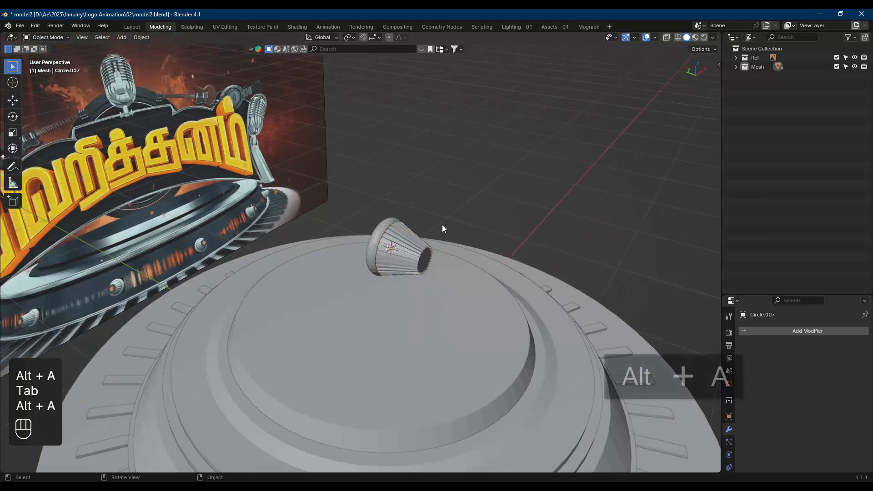
- Scale the entire ribbed, tapered knob mesh down by a factor of about 0.972 in Edit Mode
mouse_move(441, 224)
middle_down()
mouse_move(400, 236)
mouse_move(372, 193)
mouse_move(460, 181)
mouse_move(402, 213)
mouse_move(346, 213)
mouse_move(313, 198)
mouse_move(311, 183)
mouse_move(343, 184)
mouse_move(393, 228)
mouse_move(446, 216)
mouse_move(446, 240)
middle_up()
scroll(383, 192, up, 3)
scroll(420, 205, up, 3)
scroll(446, 241, up, 5)
scroll(439, 244, up, 3)
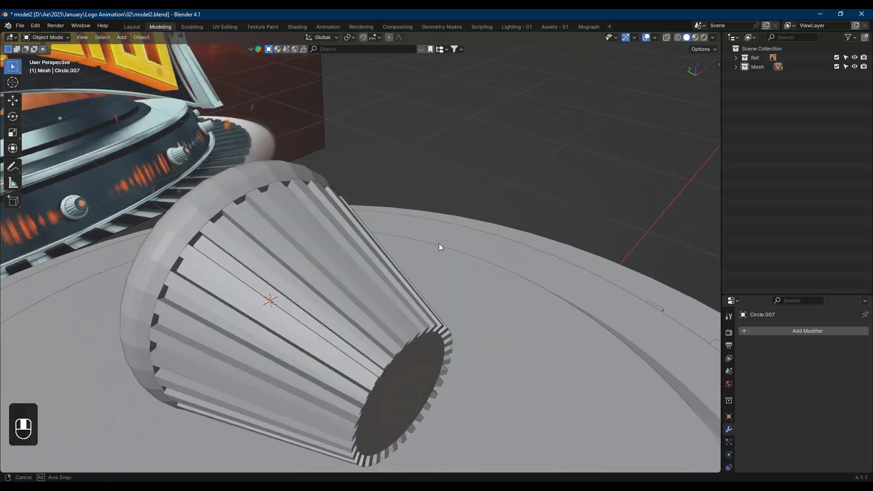
key(alt+a)
scroll(318, 248, down, 5)
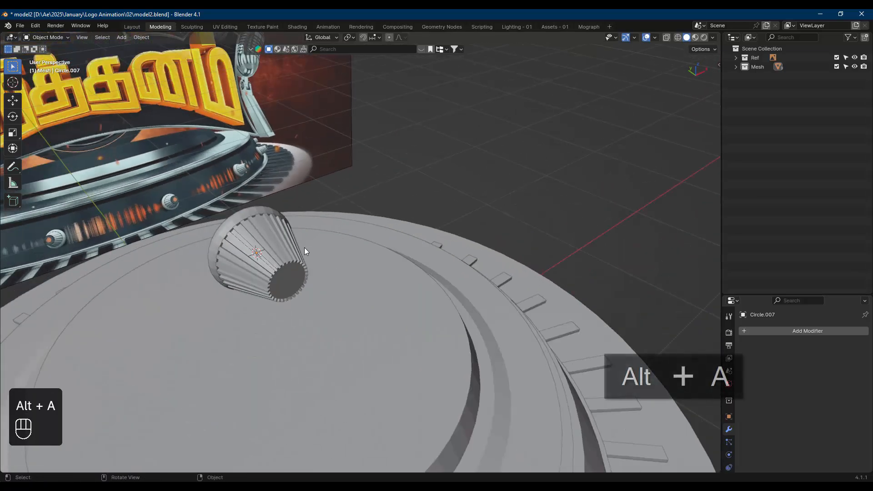
click(291, 278)
scroll(291, 255, up, 3)
key(Tab)
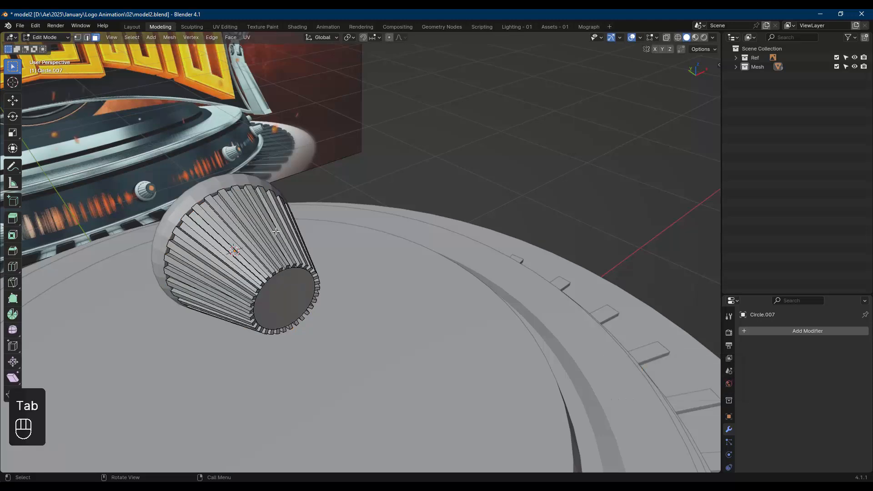
key(Tab)
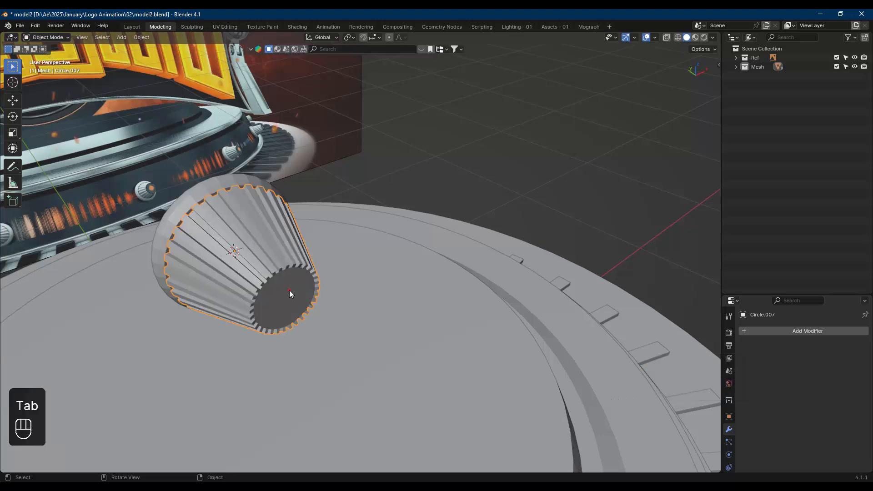
key(Tab)
key(a)
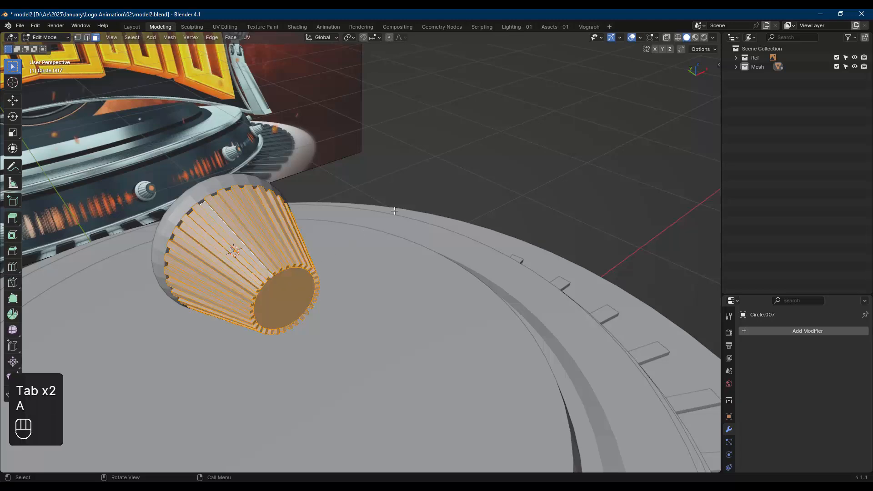
key(s)
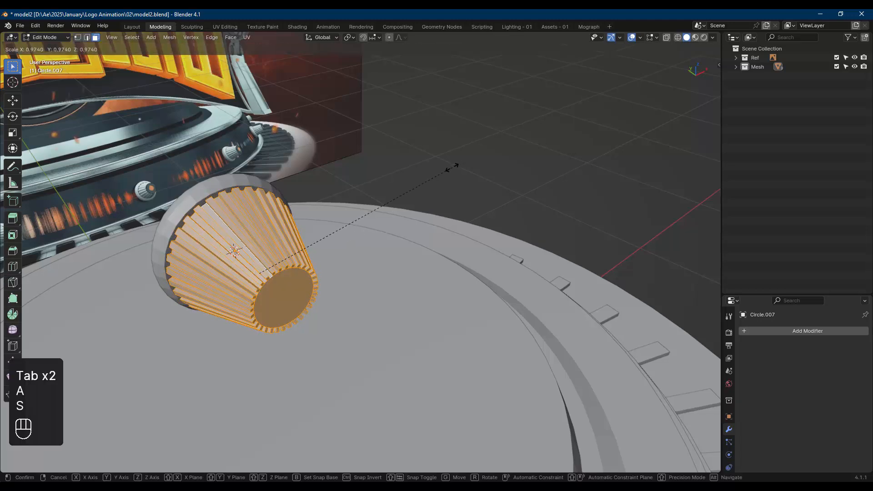
click(451, 167)
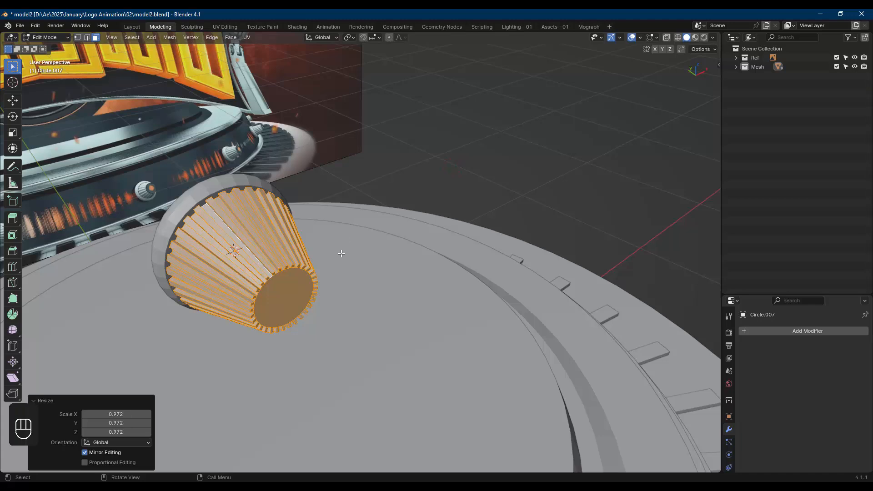
- Separate the knob's small end face into its own object and select that new object in Object Mode
click(296, 281)
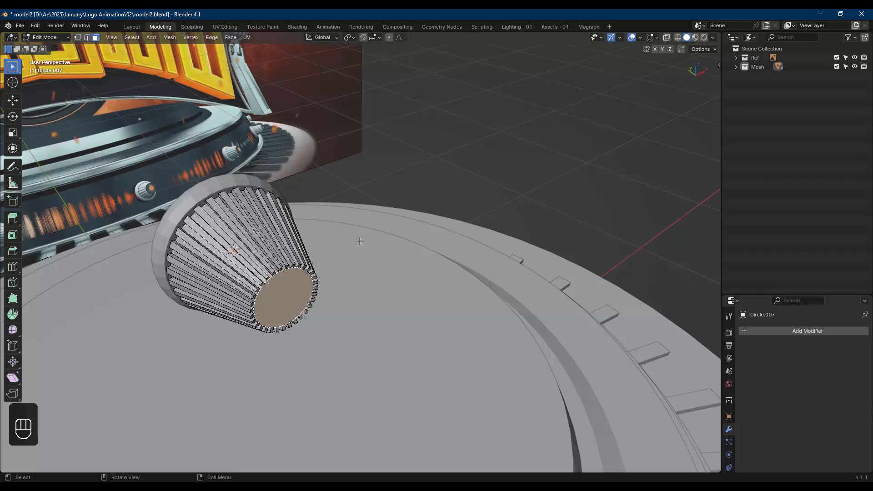
key(p)
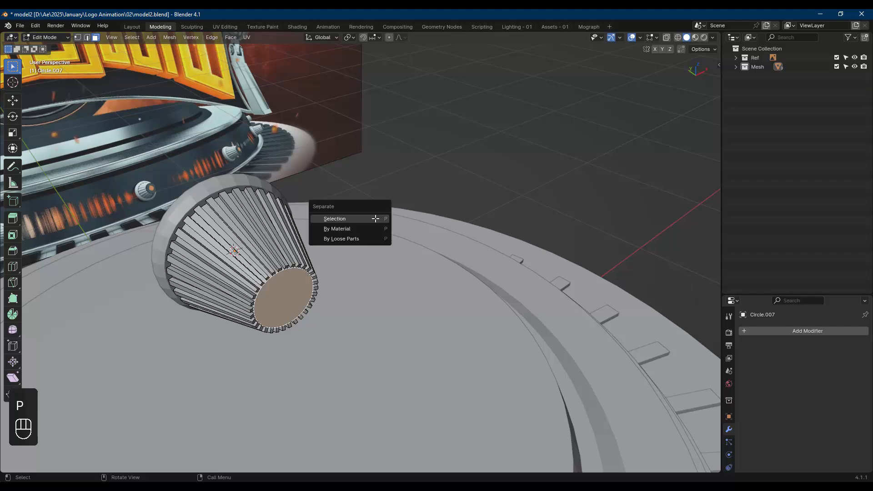
click(376, 221)
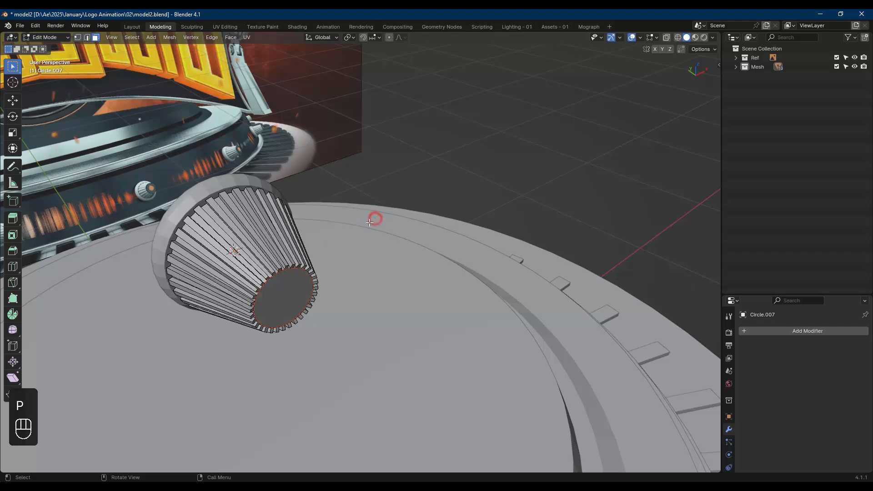
click(296, 281)
key(Tab)
click(297, 281)
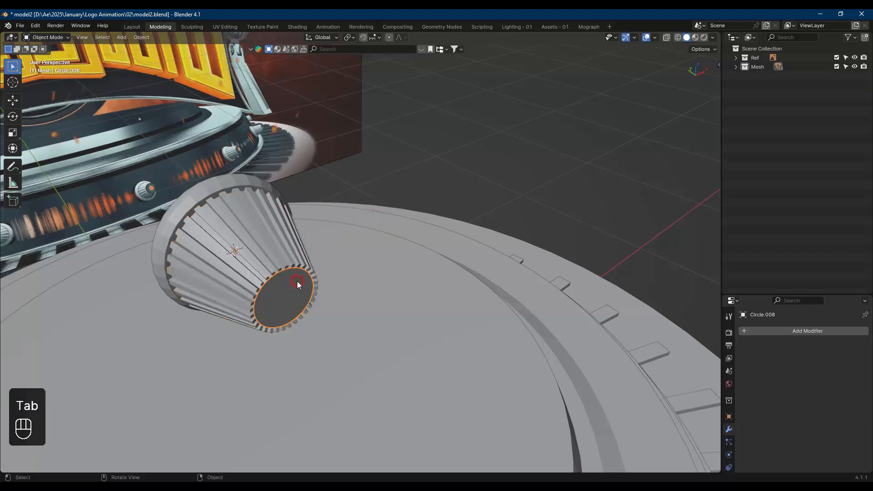
- Scale the separated end face by about 1.123 and extrude it about 0.017 m outward along its normal as a cap
key(Tab)
key(a)
key(s)
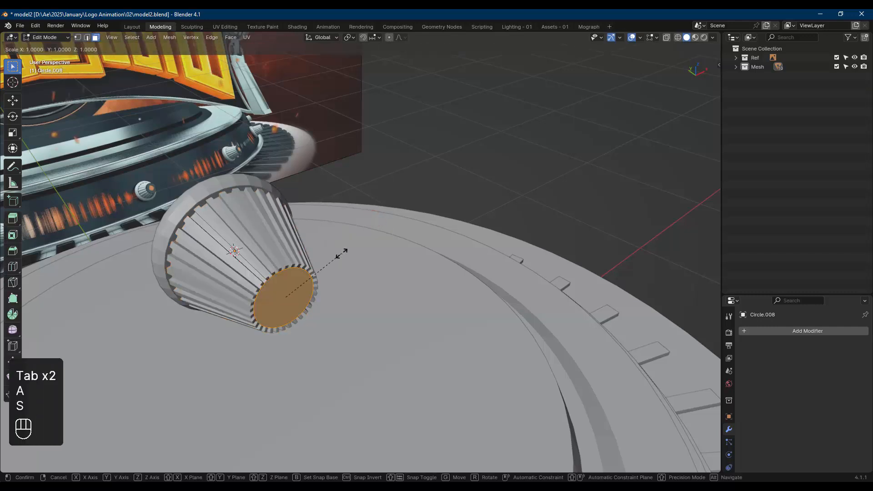
click(349, 250)
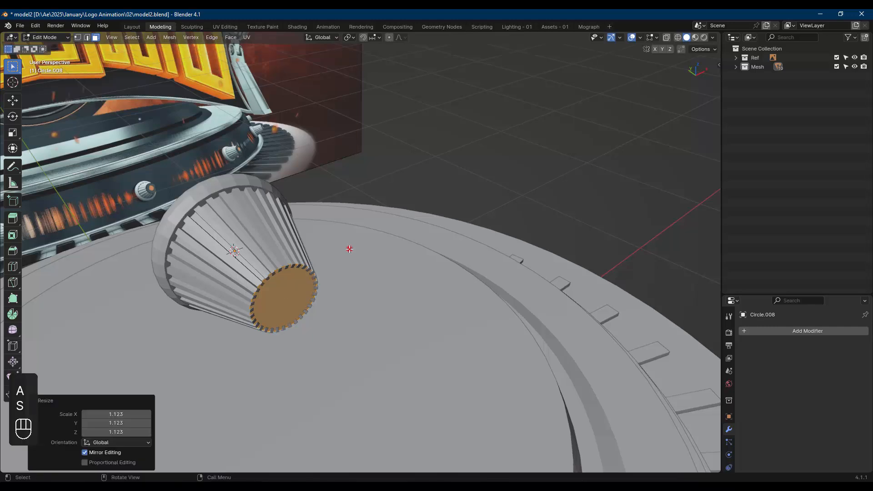
key(e)
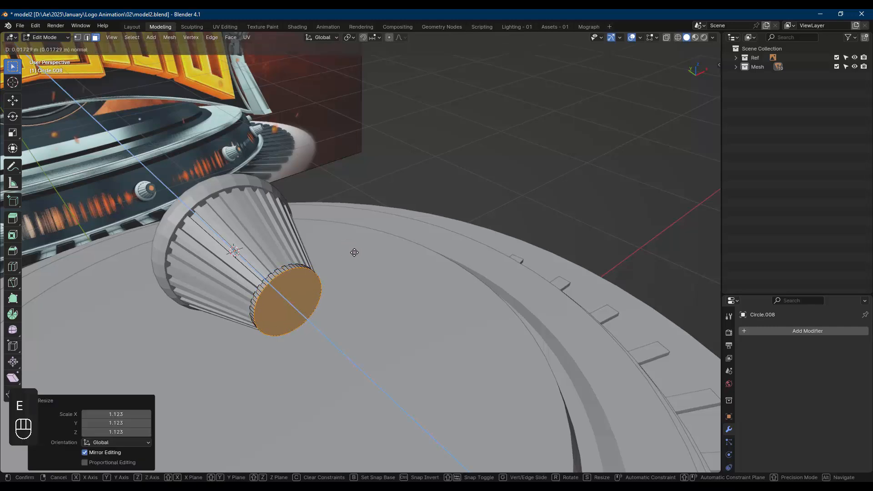
click(354, 251)
- Fine-tune the whole cap's size over the knob's end, scaling it by about 1.056 and again by about 0.981
key(a)
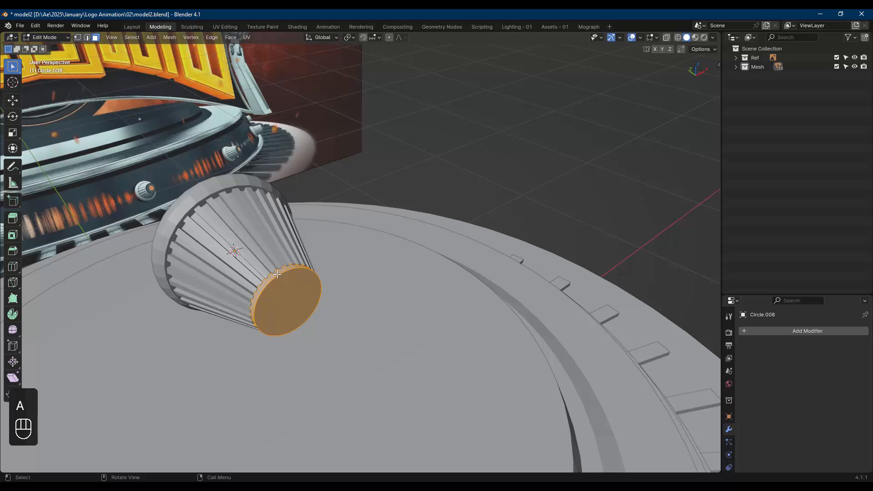
scroll(278, 274, up, 2)
key(s)
click(374, 237)
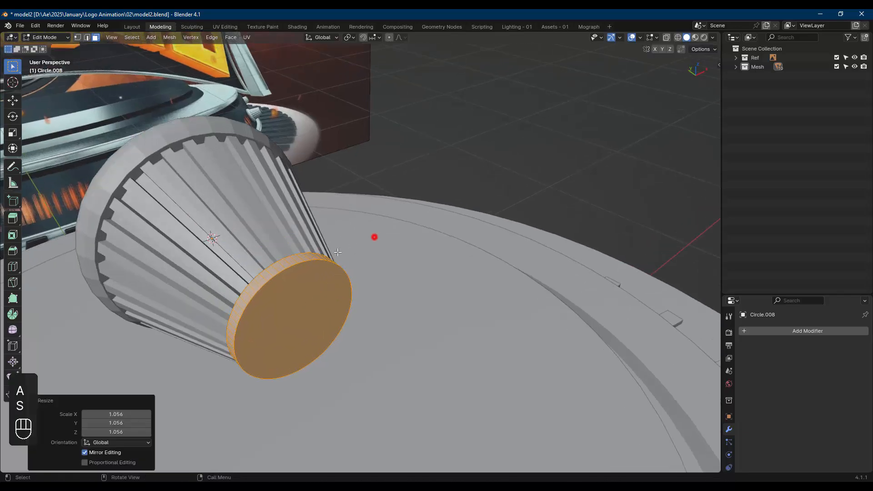
scroll(337, 252, up, 2)
scroll(337, 252, down, 1)
key(s)
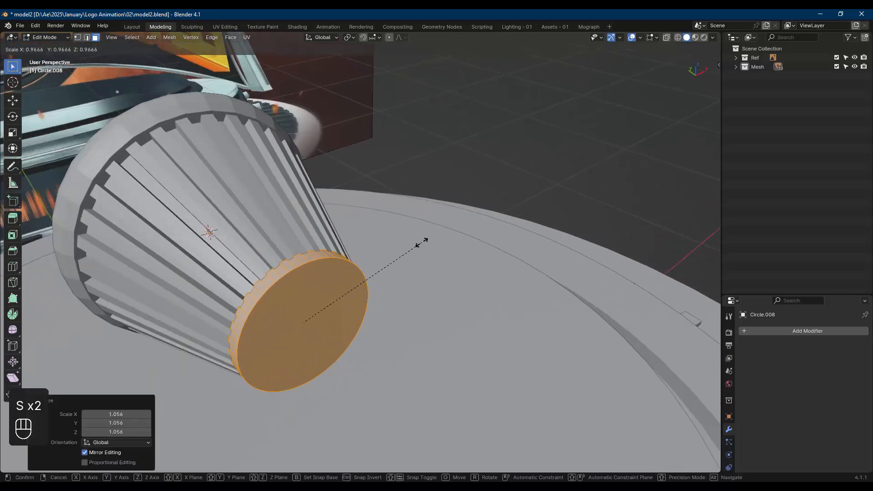
click(425, 241)
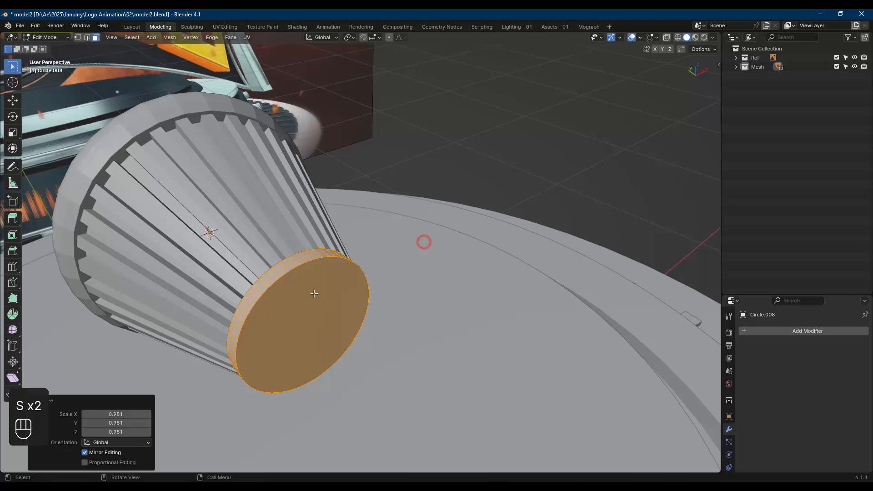
- Inset the cap's front face about 0.037 m, scale the inner face by about 0.911, and extrude it inward about 0.017 m
click(346, 290)
key(i)
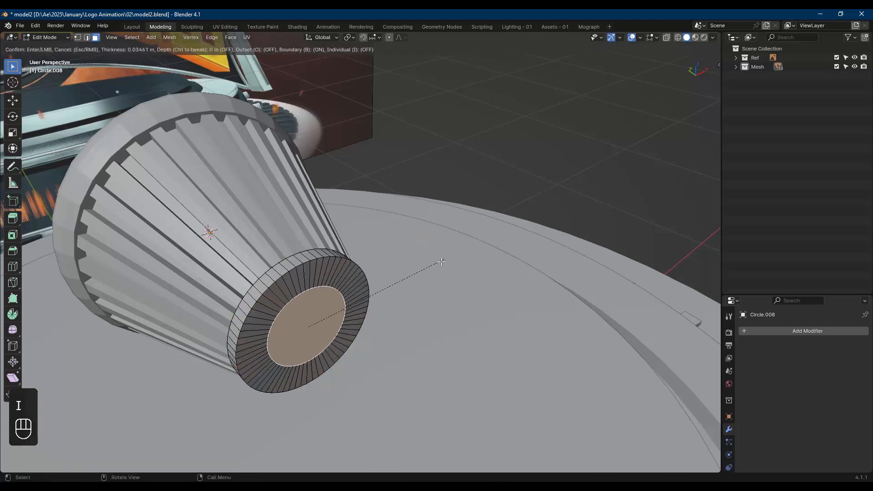
click(443, 259)
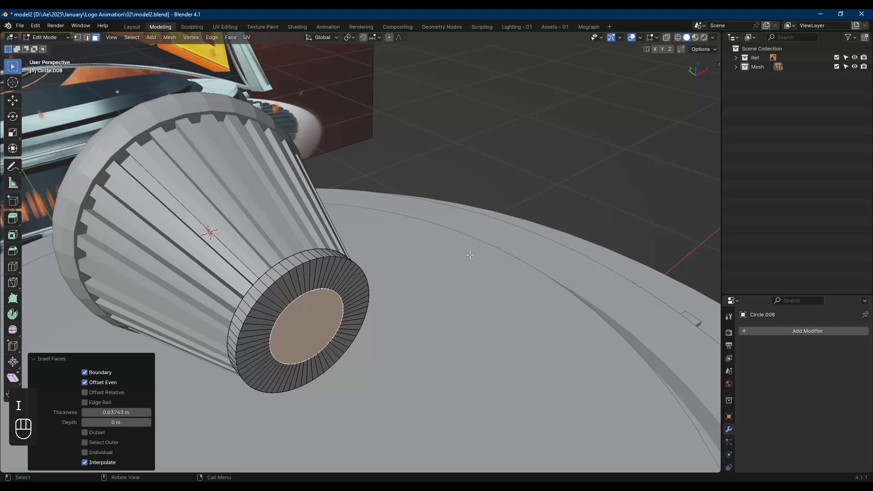
key(s)
click(453, 259)
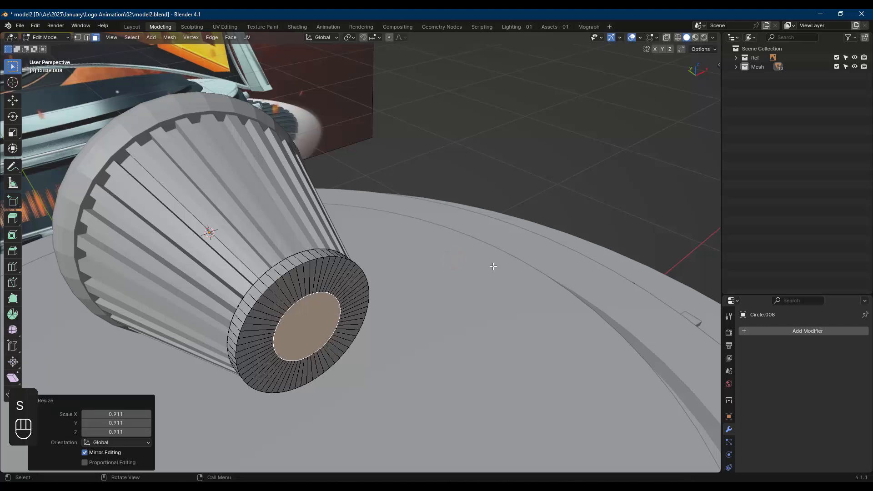
key(e)
click(475, 266)
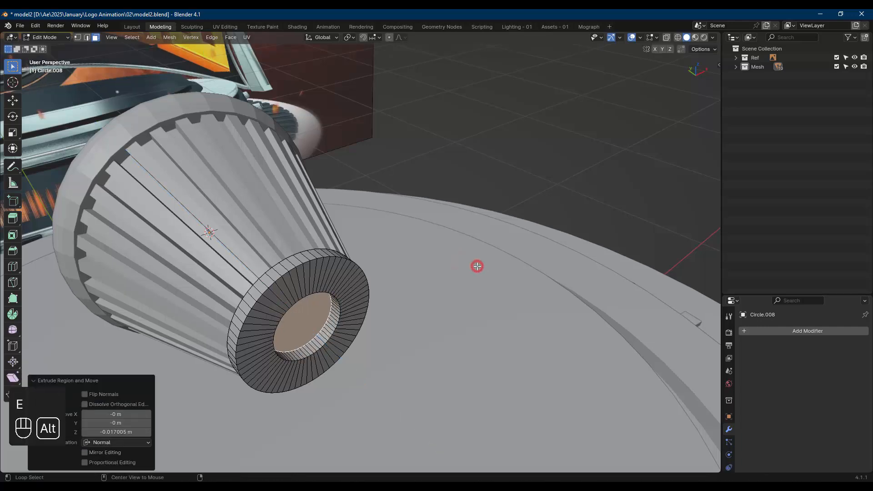
- Join the ribbed cone, the small end cap and the wide rim of the knob into a single object
key(alt+a)
key(Tab)
scroll(477, 266, down, 8)
key(alt+a)
mouse_move(460, 256)
middle_down()
mouse_move(474, 247)
mouse_move(459, 251)
middle_up()
click(433, 247)
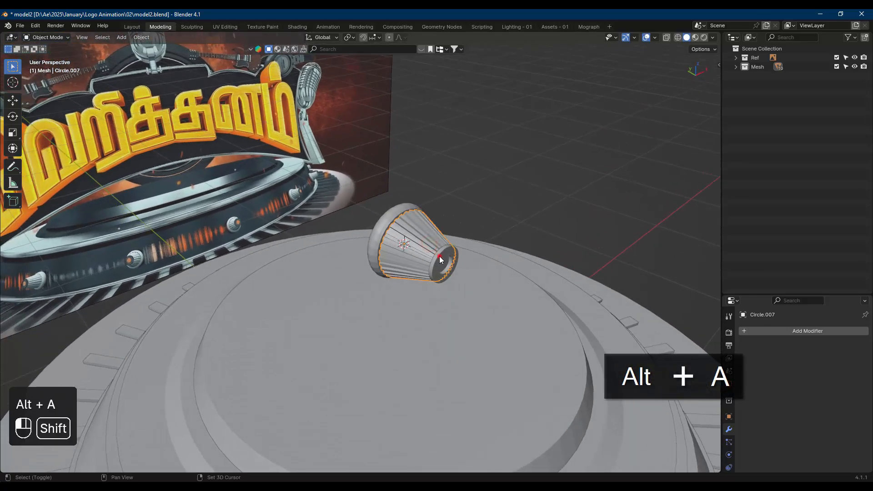
click(422, 239)
shift+click(441, 260)
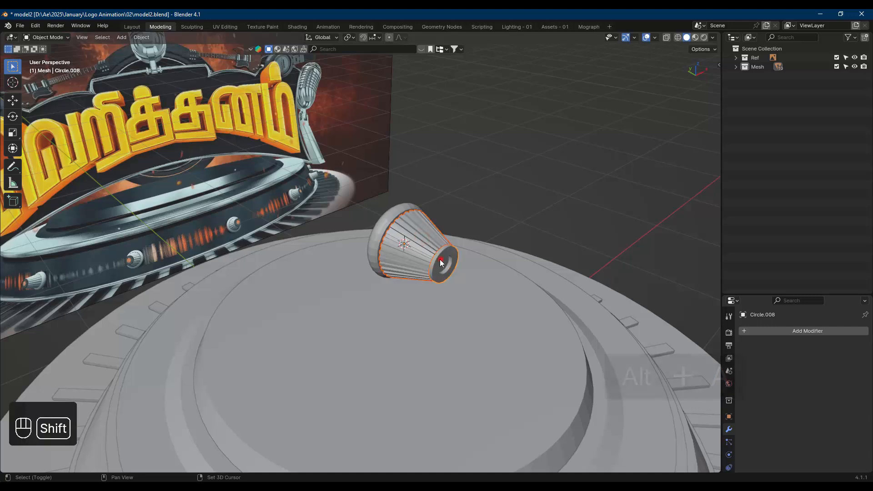
shift+click(394, 213)
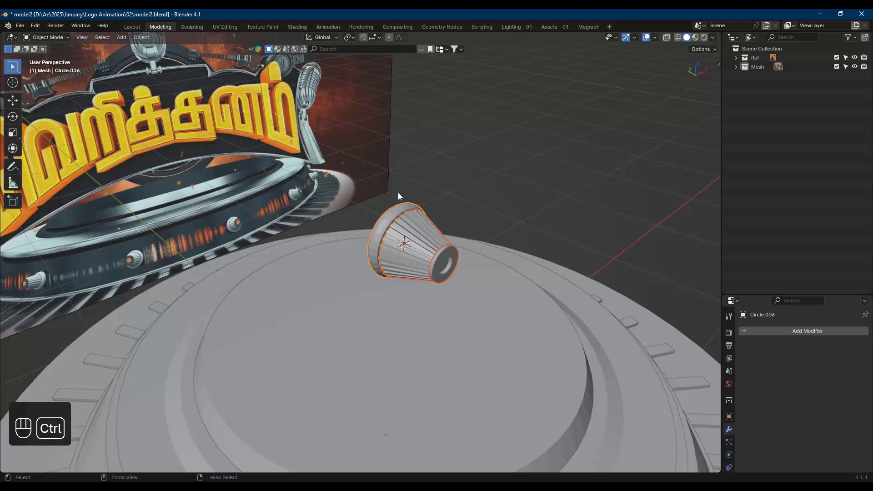
key(ctrl+j)
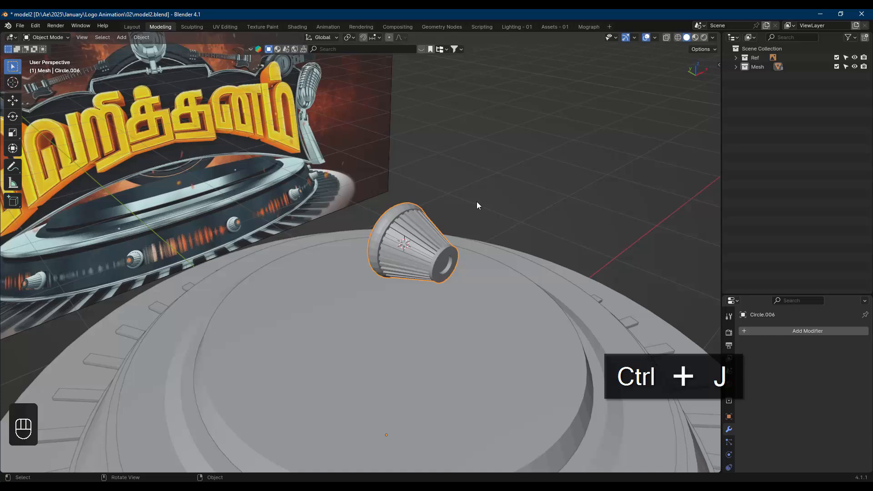
- Move the entire joined knob mesh about -1.51 m along global Y, to the front edge of the round base
key(KP_7)
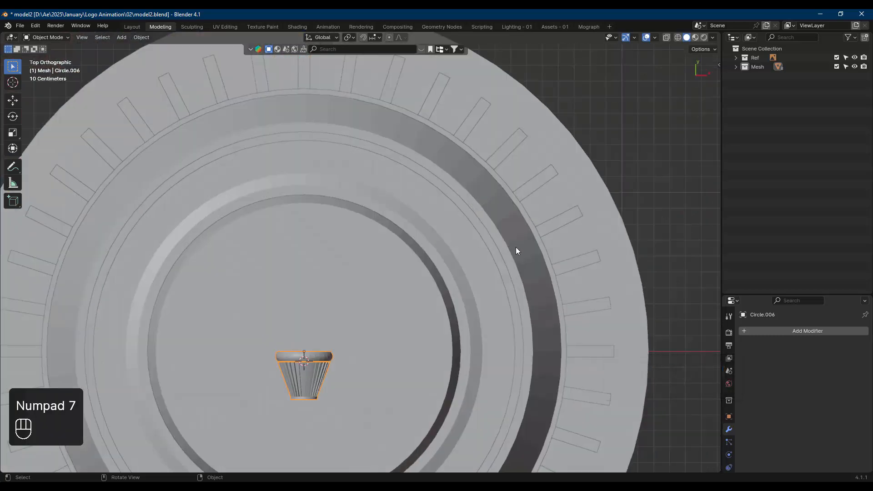
key(Tab)
scroll(519, 285, down, 2)
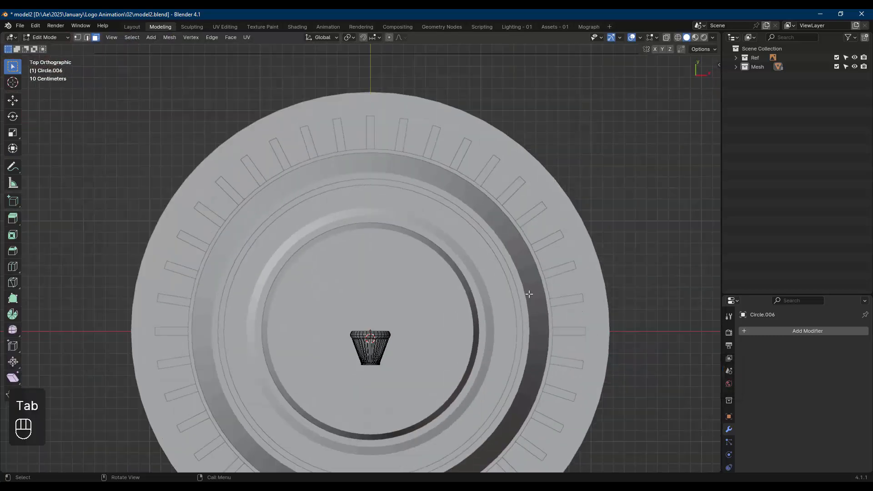
shift+middle_drag(528, 294, 501, 224)
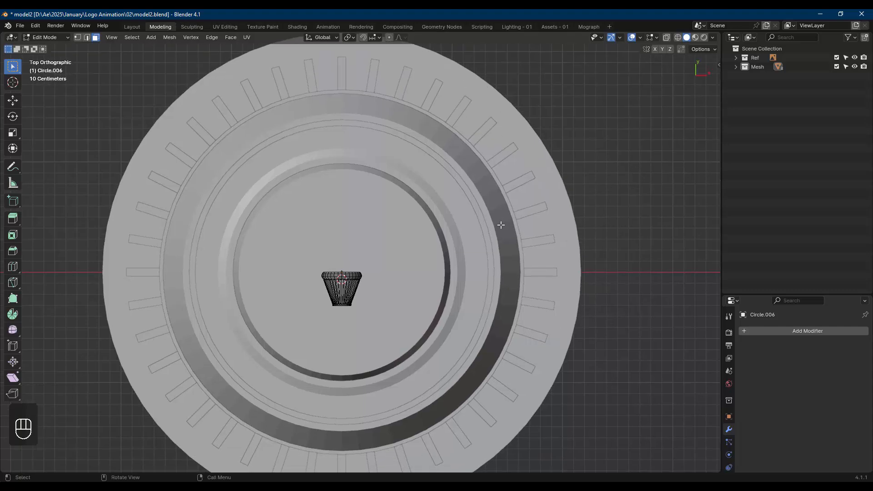
key(a)
scroll(516, 244, down, 3)
shift+middle_drag(487, 285, 455, 282)
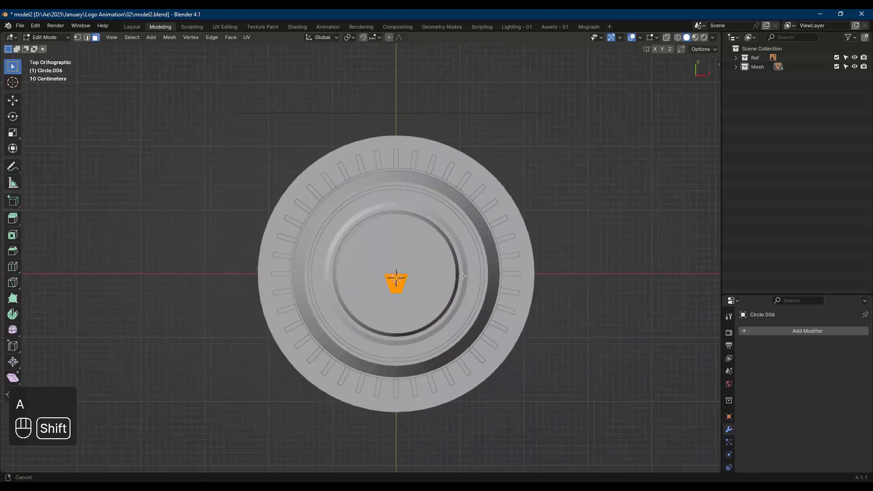
scroll(384, 210, up, 3)
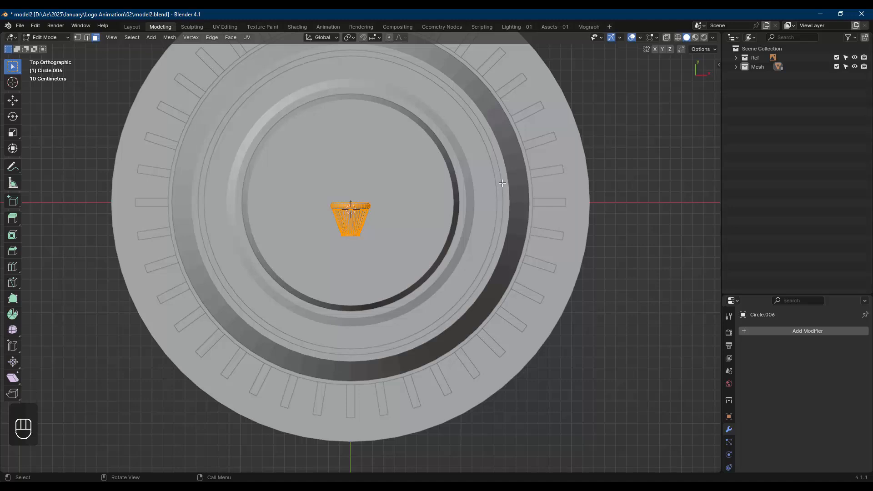
key(g)
key(y)
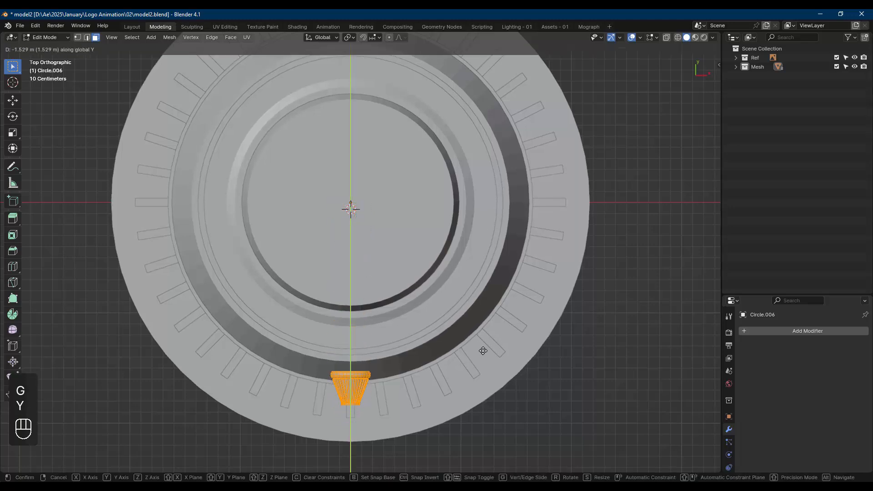
click(483, 349)
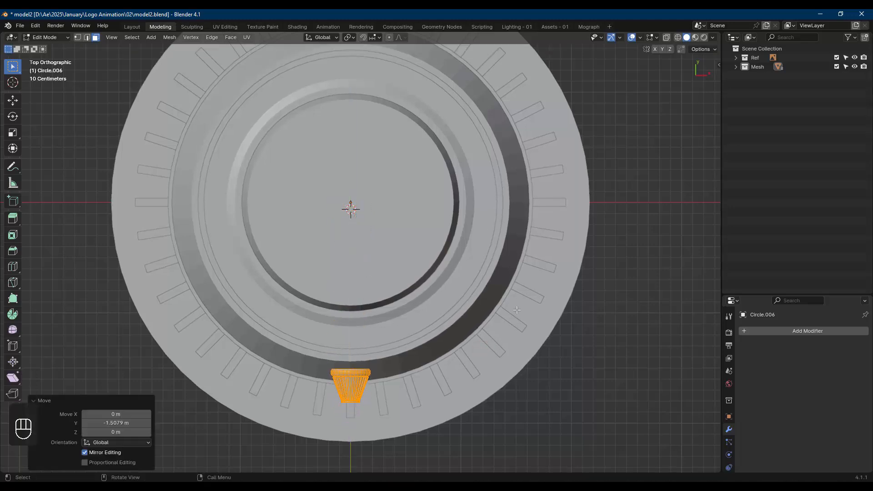
- Lower the knob mesh about 0.86 m along Z to the height of the base's sloped wall and scale it to about 0.727
key(KP_3)
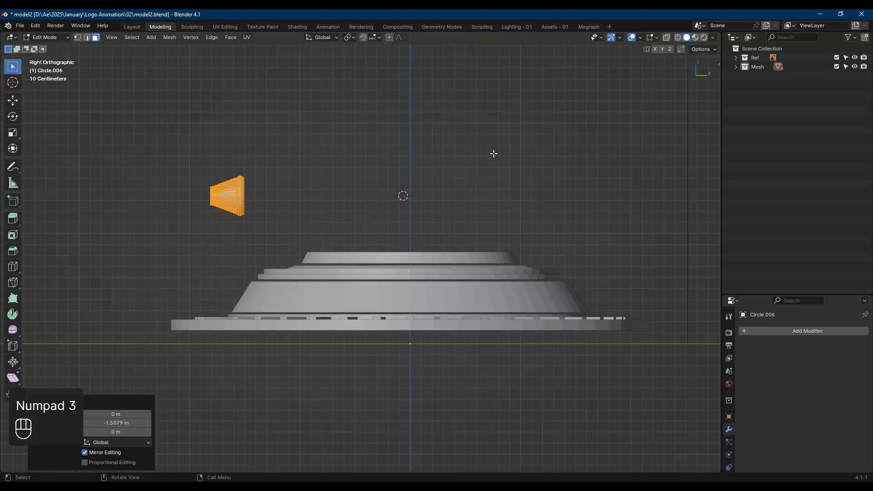
key(g)
key(z)
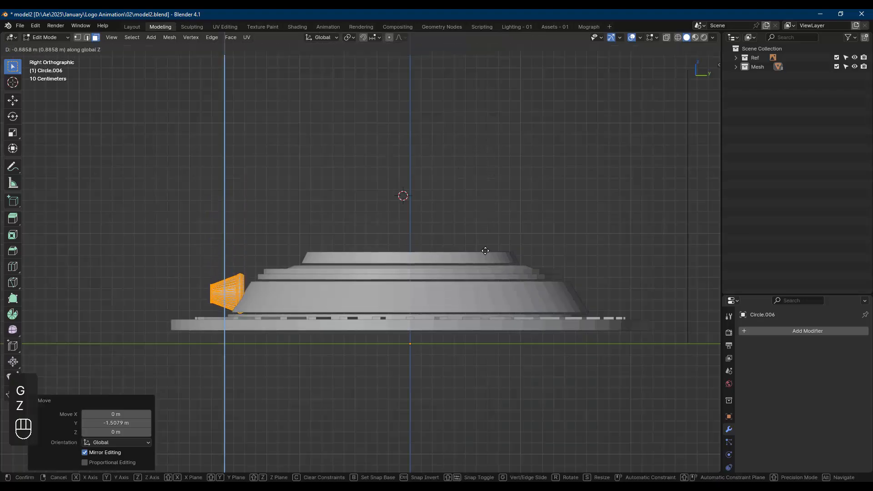
click(485, 250)
key(s)
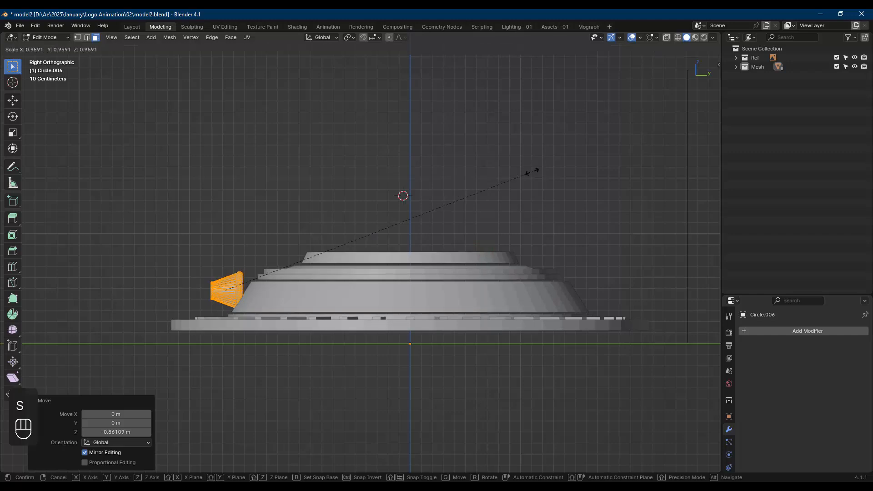
click(466, 197)
scroll(316, 259, up, 3)
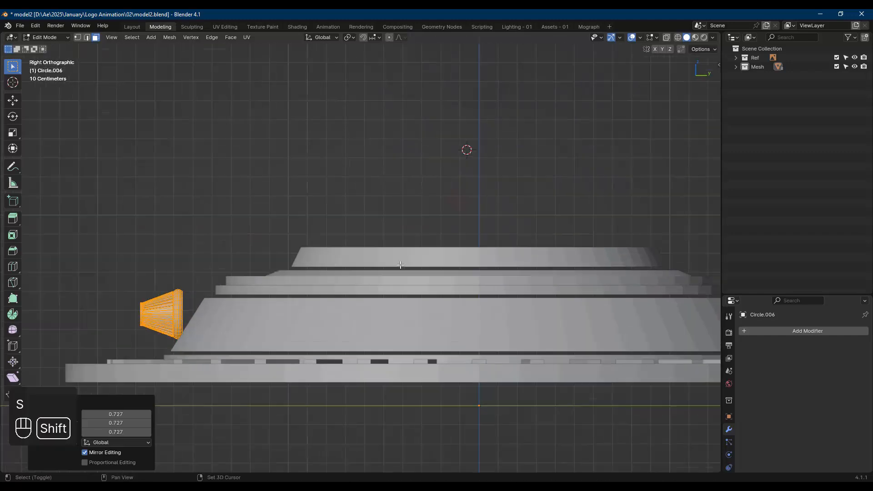
- Rotate the knob about 30° in the side view and move it about 0.05 m along Y towards the sloped wall
shift+middle_drag(400, 264, 377, 185)
key(r)
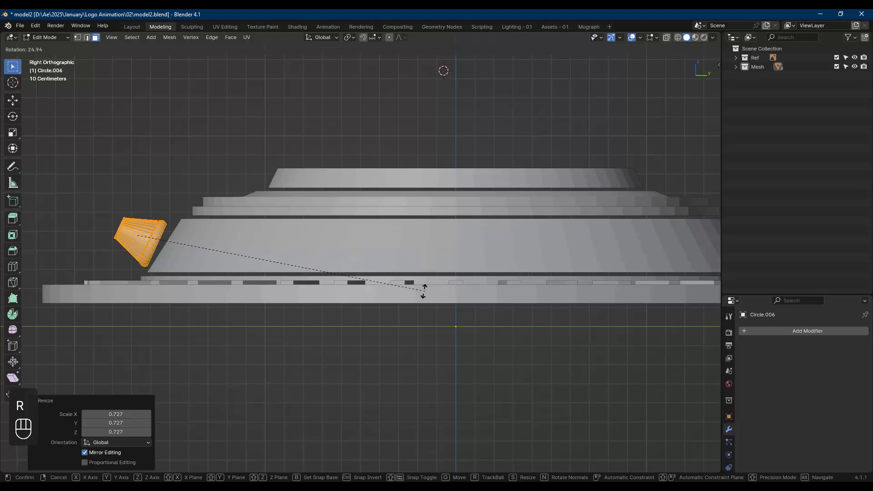
click(347, 296)
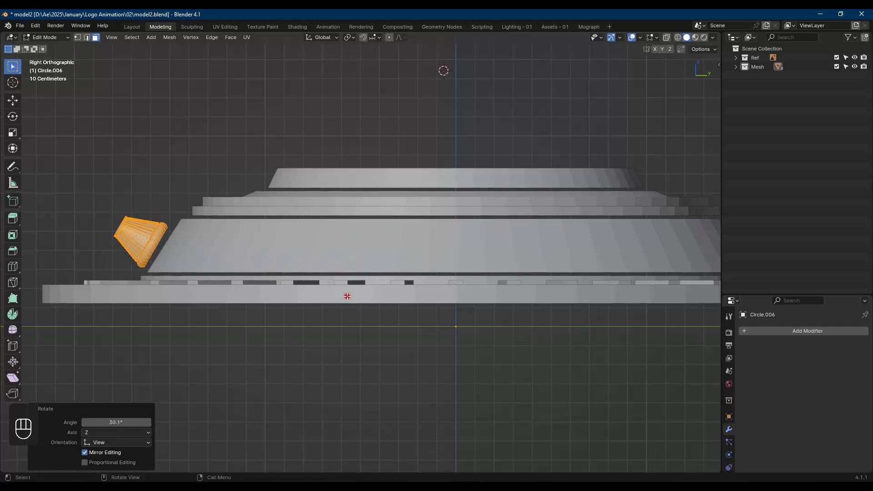
key(g)
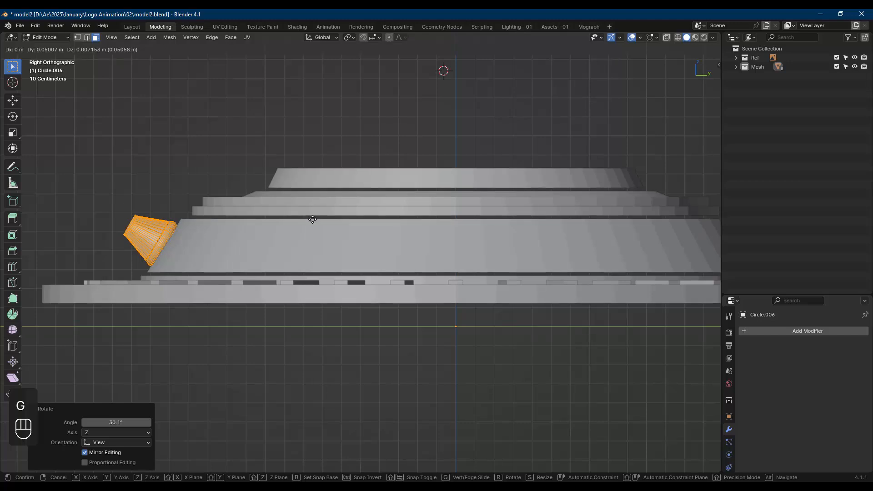
click(312, 219)
- Switch to wireframe shading, rotate the knob about 1.5° more to align it with the sloped wall, and clear the selection
key(shift+z)
scroll(159, 239, up, 3)
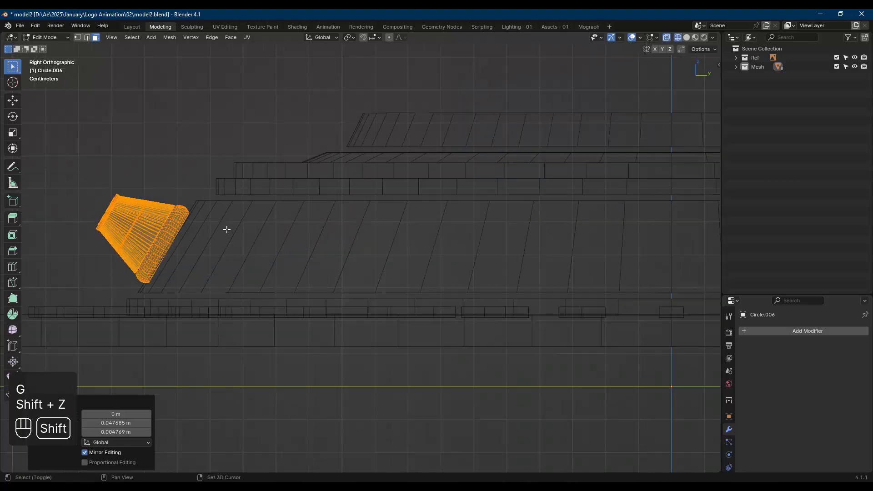
shift+middle_drag(227, 229, 323, 156)
key(r)
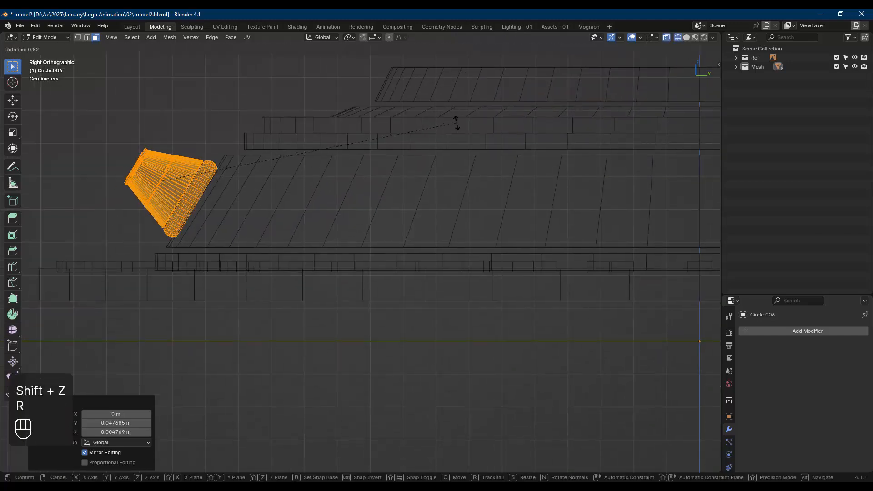
click(456, 127)
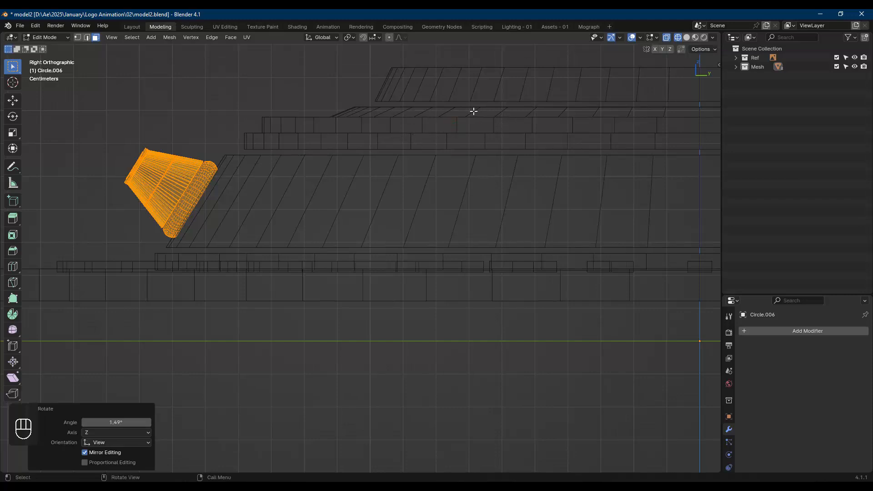
key(alt+a)
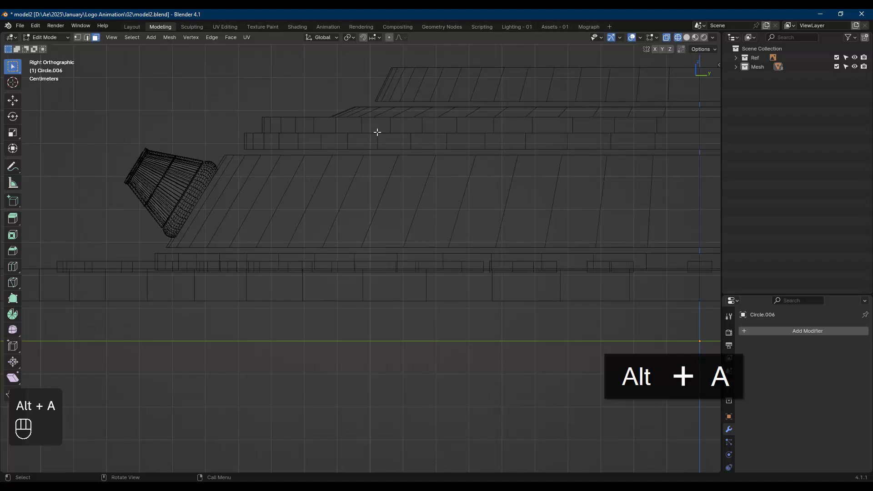
- Select the whole knob mesh in the top view and set the transform pivot point to the 3D Cursor
key(KP_7)
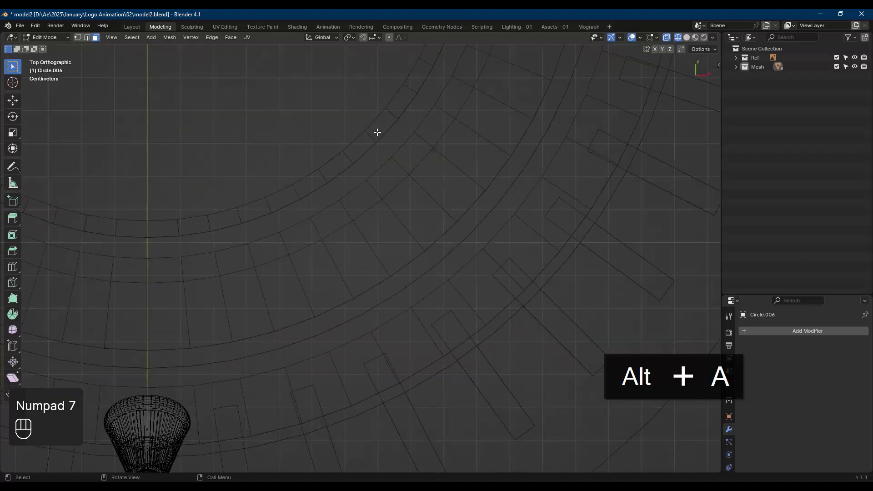
shift+middle_drag(427, 111, 464, 201)
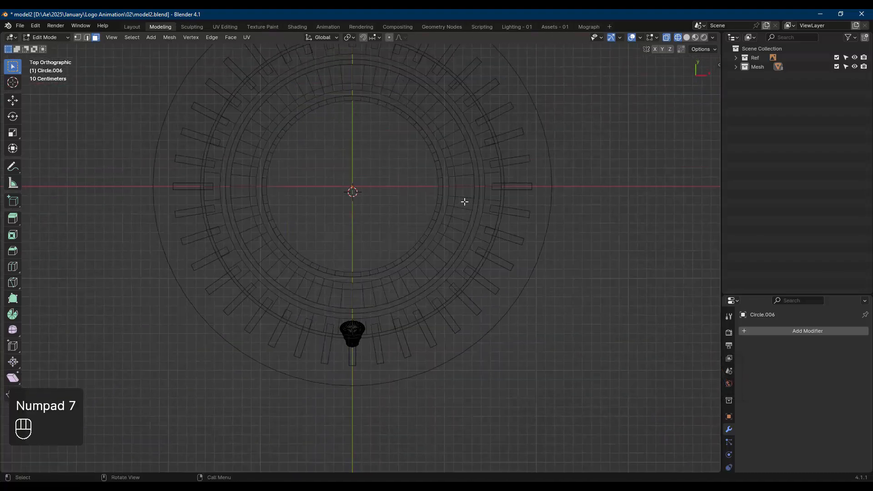
key(a)
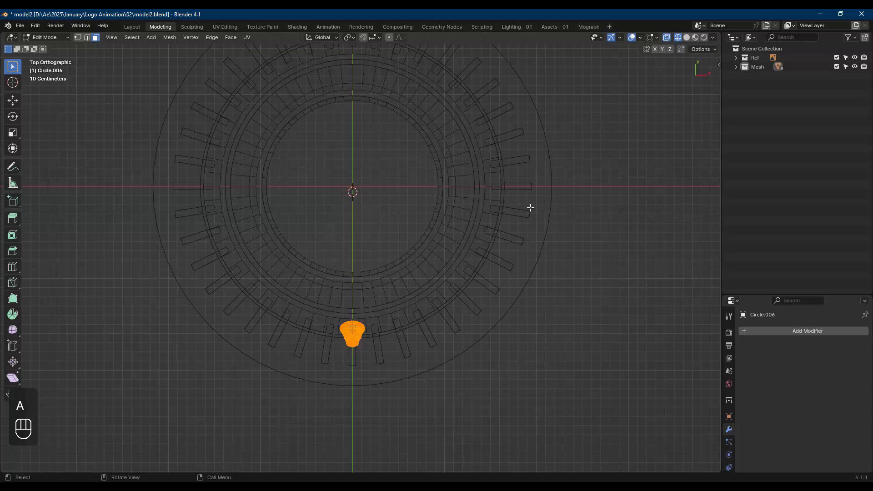
click(351, 38)
click(365, 69)
shift+middle_drag(396, 242, 429, 285)
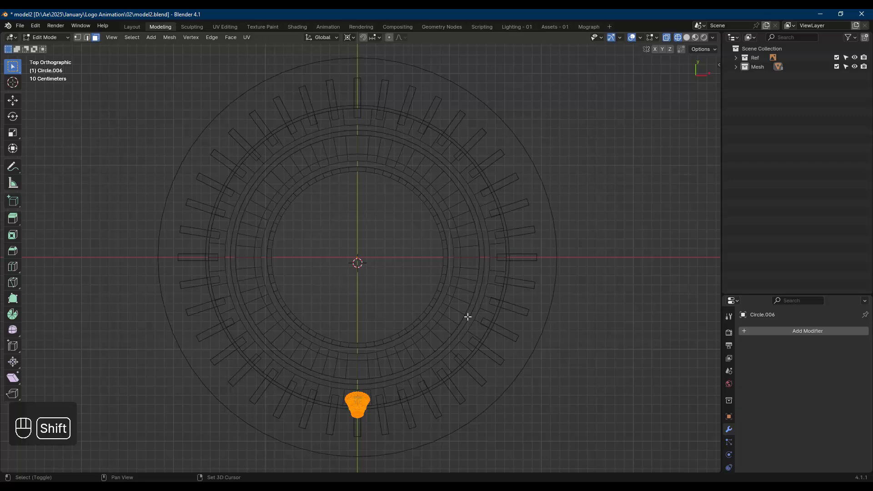
- Try duplicating the knob and rotating the copy 15° around the 3D cursor, then undo it
key(shift+d)
key(r)
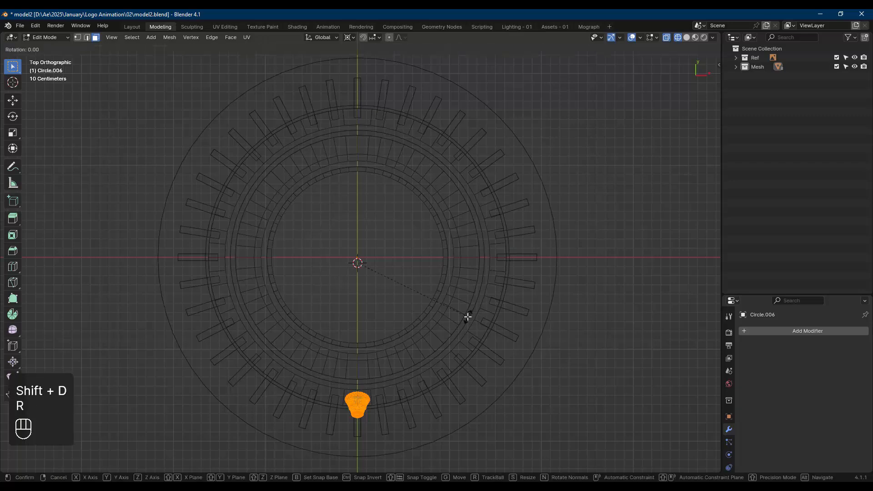
text(15)
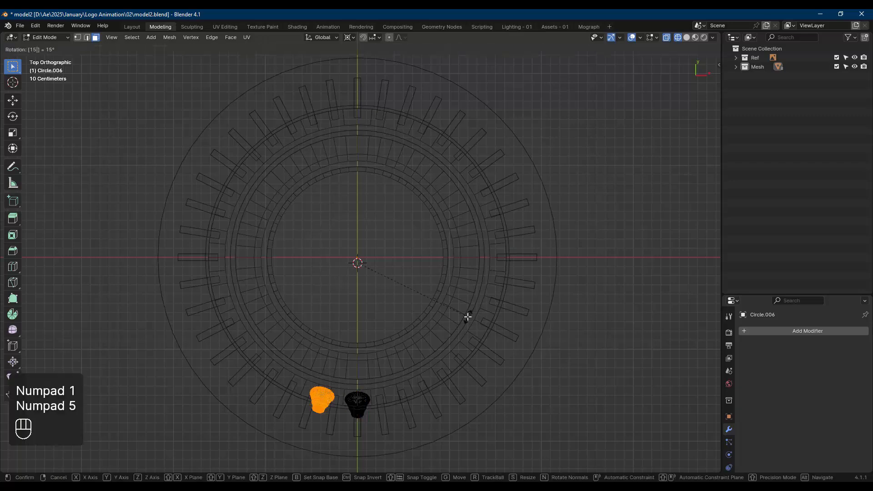
key(KP_Enter)
key(ctrl+z)
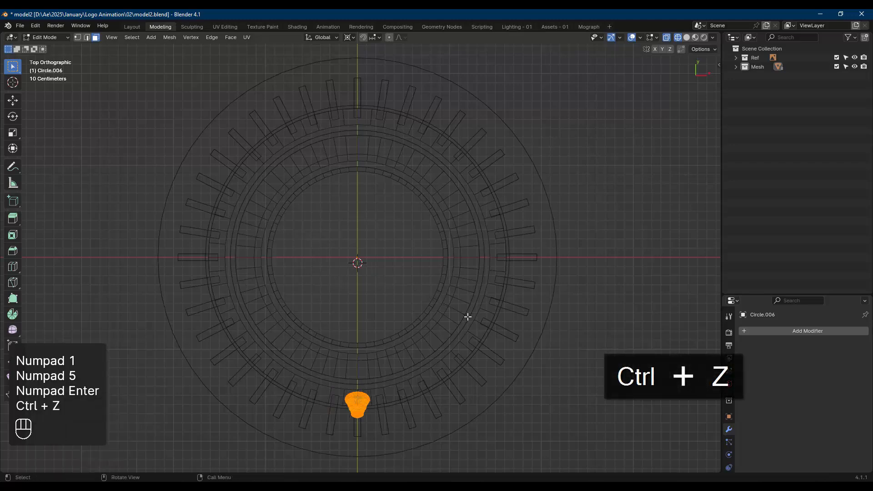
- Try rotating the original knob 30° around the 3D cursor without duplicating it, and undo the rotation
text(r30)
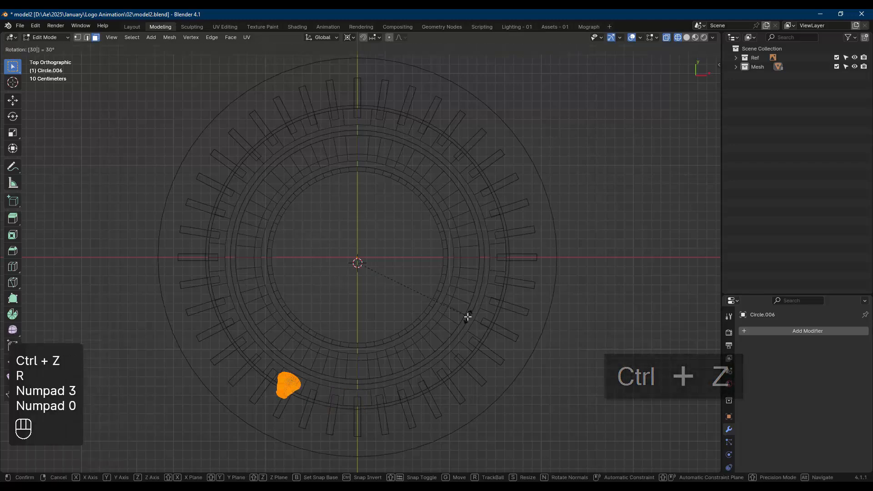
key(KP_Enter)
key(ctrl+z)
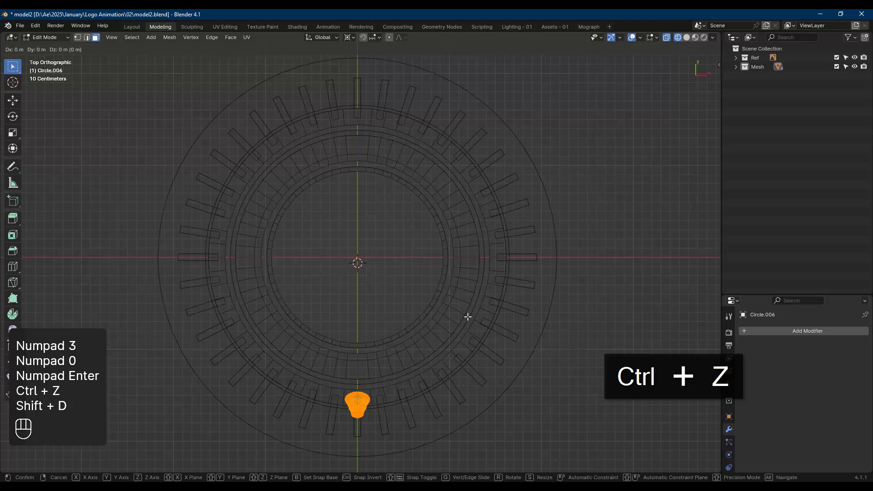
- Try a duplicate of the knob rotated 25° around the 3D cursor and undo it
key(r)
key(KP_2)
key(KP_5)
key(KP_Enter)
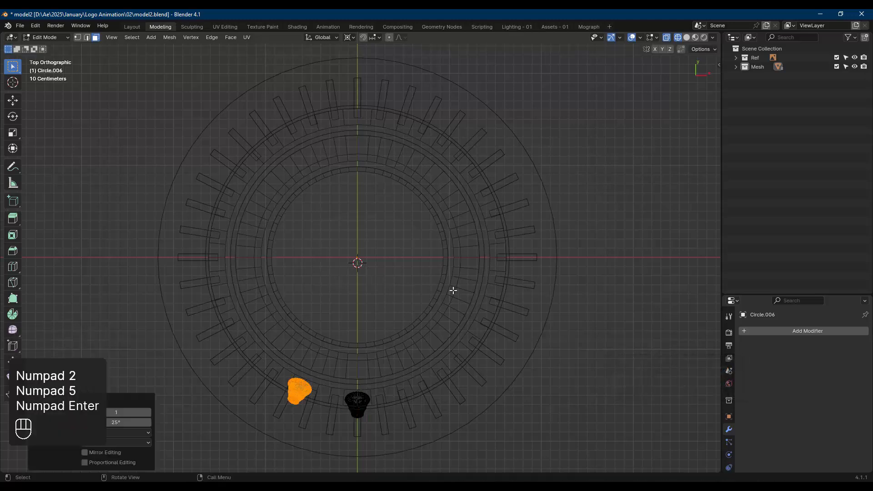
key(ctrl+z)
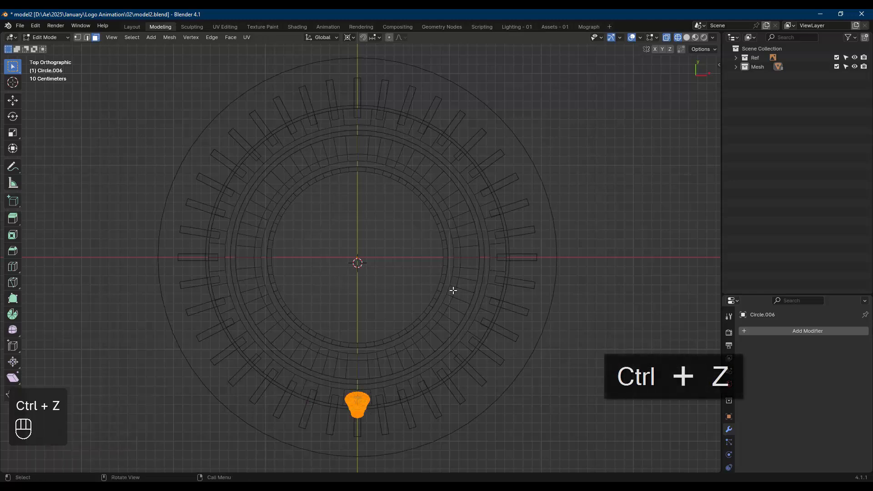
- Duplicate the knob mesh and rotate the copy 30° around the 3D cursor in the top view
key(shift+d)
key(r)
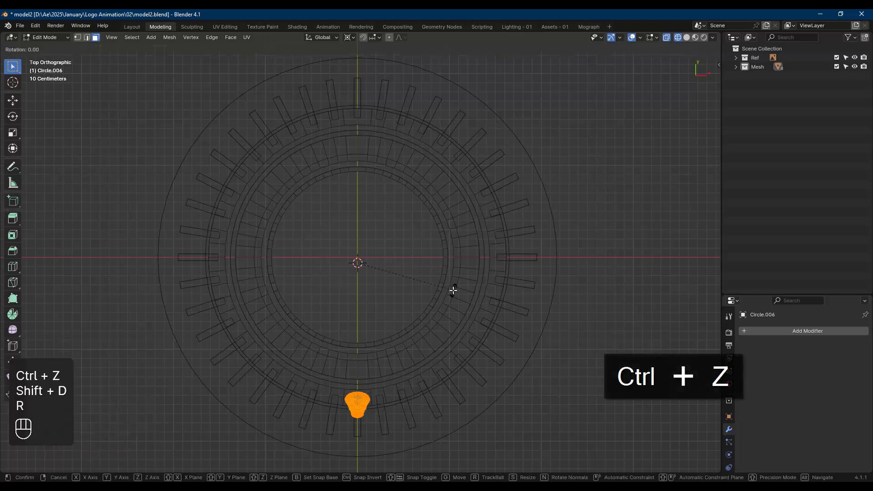
key(KP_3)
key(KP_0)
key(KP_Enter)
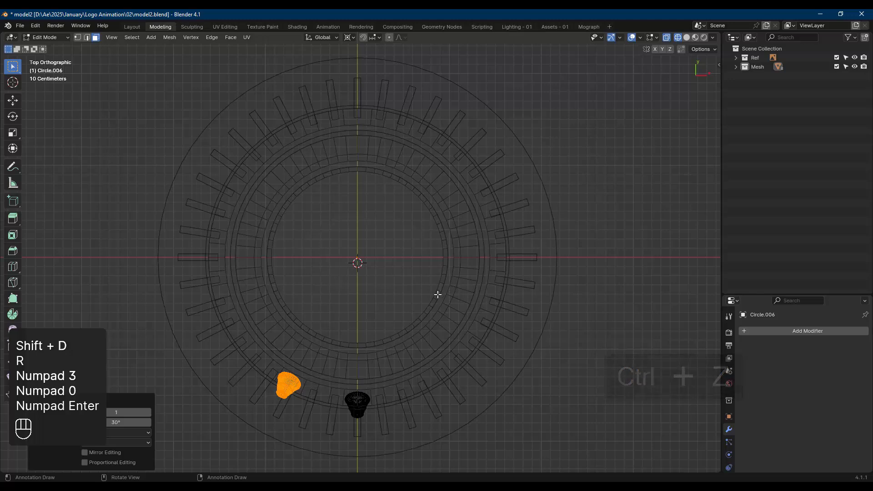
- Repeat the 30° knob duplication ten more times to complete the ring of twelve, restore solid shading and return to Object Mode
key(shift+r)
key(shift+r)
key(shift+r)
key(shift+r)
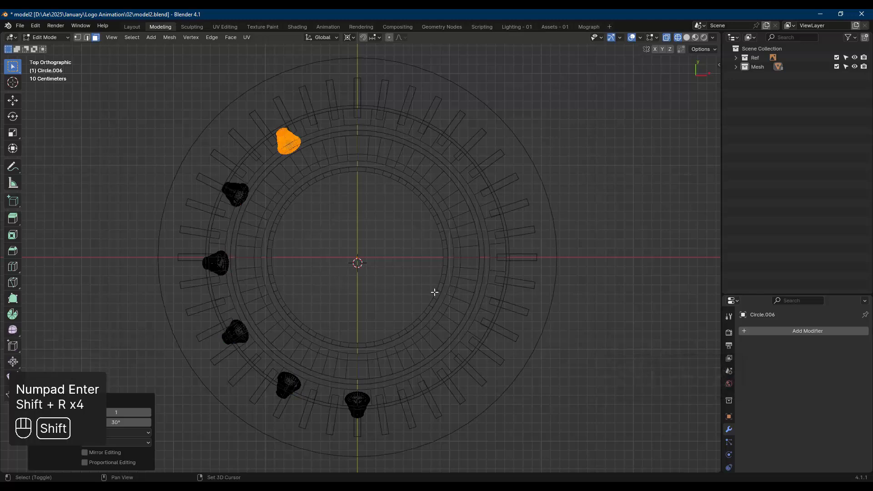
key(shift+r)
key(shift+r)
key(shift+r)
key(shift+r)
key(shift+r)
key(shift+r)
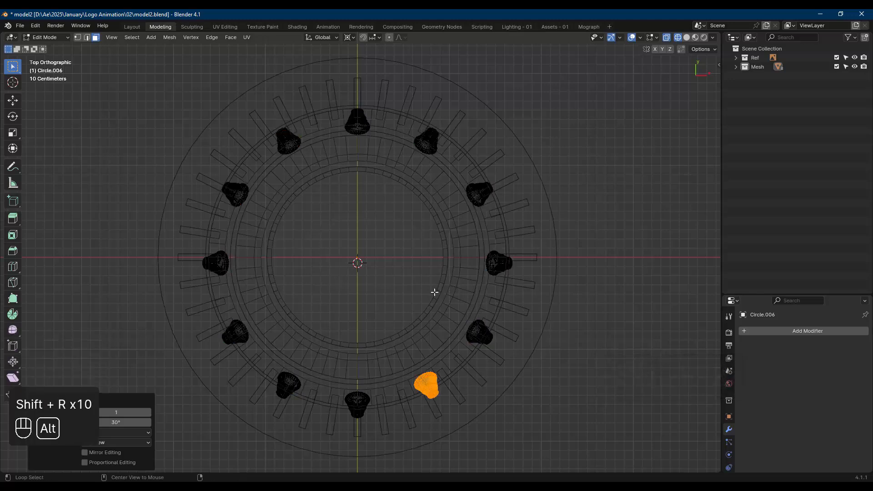
key(alt+a)
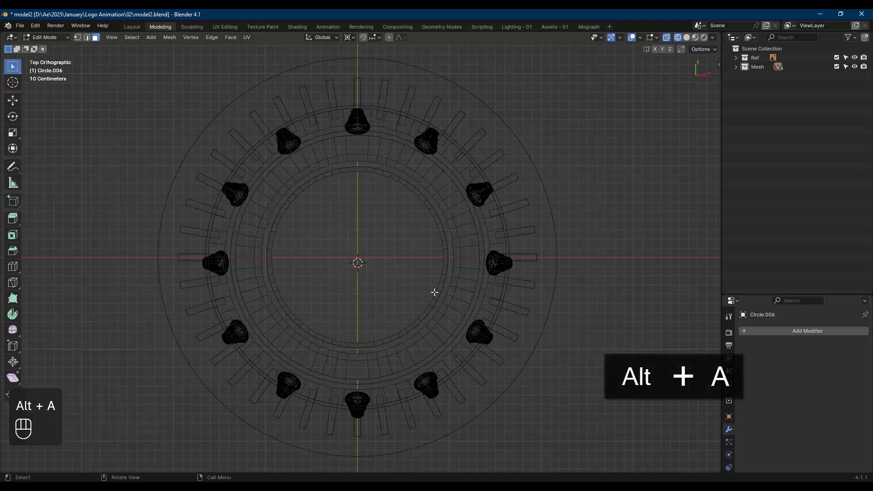
key(shift+z)
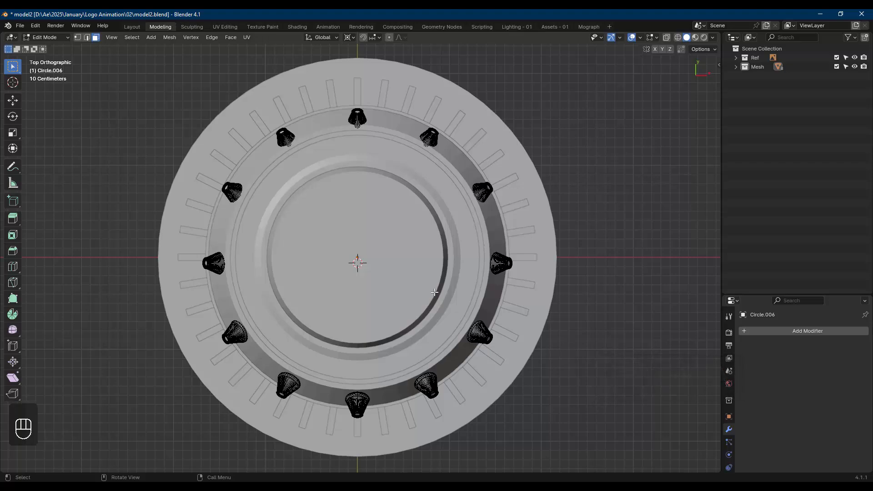
key(Tab)
key(alt+a)
- Examine the stage base with its ring of knobs against the reference image
middle_drag(442, 336, 421, 353)
scroll(427, 356, up, 1)
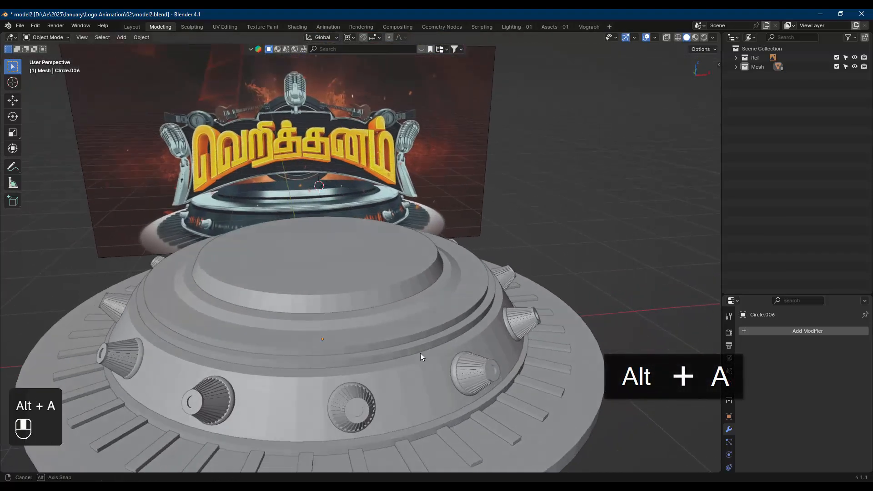
mouse_move(396, 308)
shift+middle_down()
mouse_move(401, 318)
mouse_move(390, 323)
shift+middle_up()
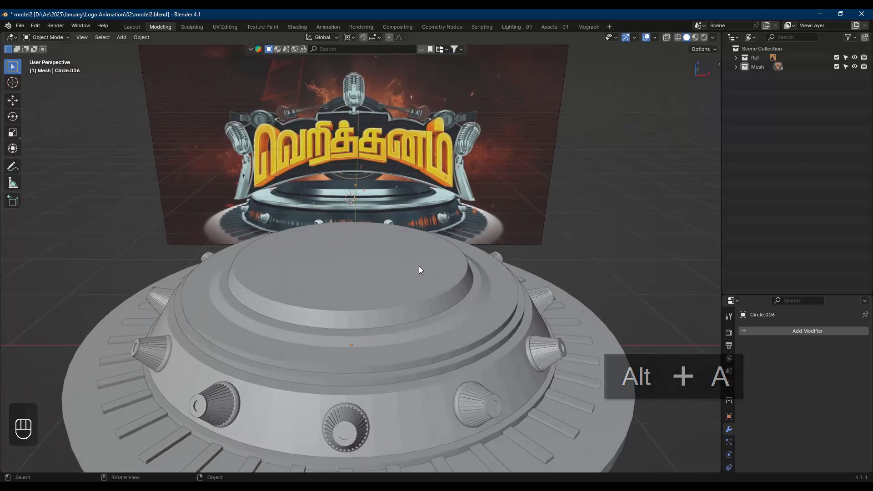
shift+middle_drag(419, 266, 445, 313)
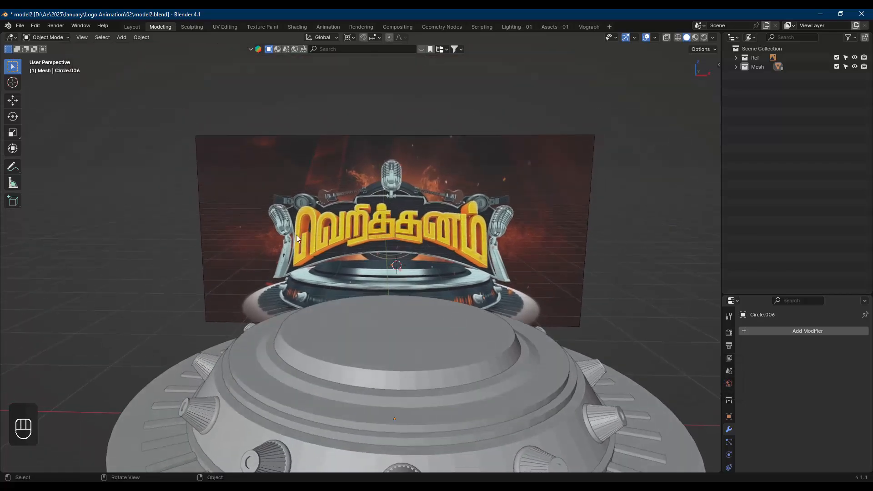
scroll(424, 288, down, 3)
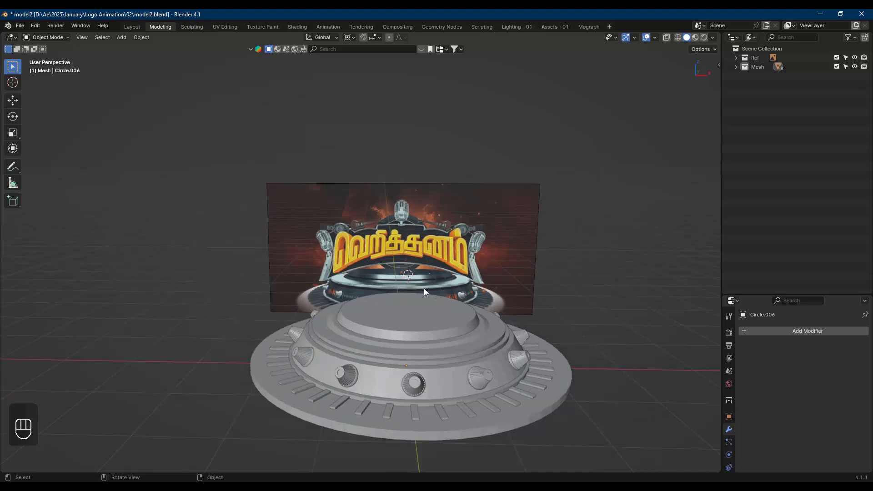
scroll(422, 287, up, 4)
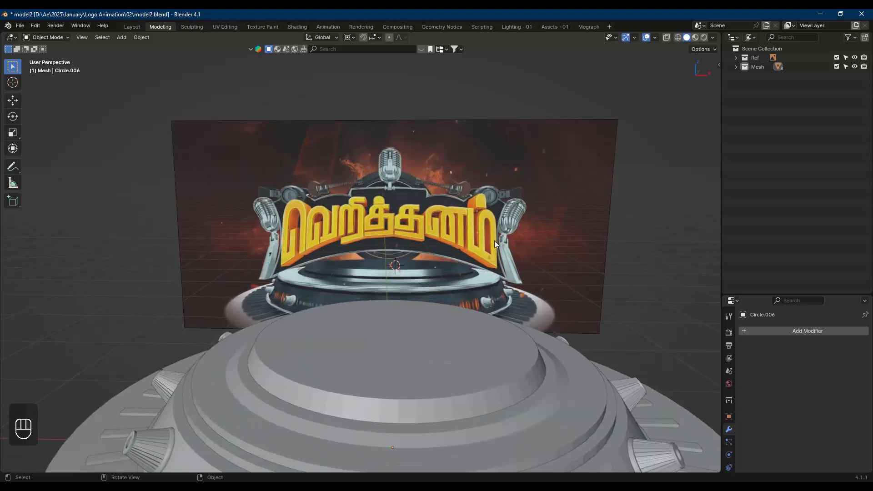
mouse_move(538, 261)
shift+middle_down()
mouse_move(535, 203)
mouse_move(534, 246)
shift+middle_up()
scroll(535, 259, down, 2)
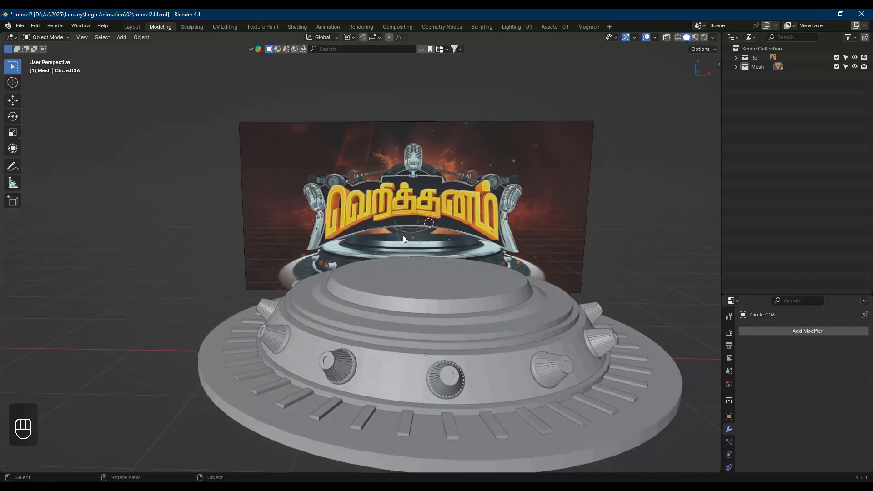
- Bevel the upper rim edge loop of the topmost disc with 2 segments, about 0.026 m wide
click(458, 280)
scroll(465, 291, up, 1)
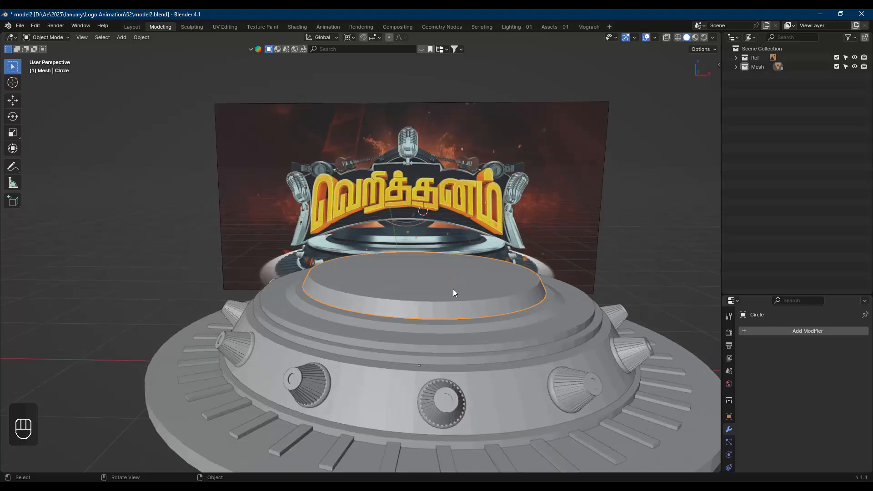
middle_drag(548, 312, 471, 317)
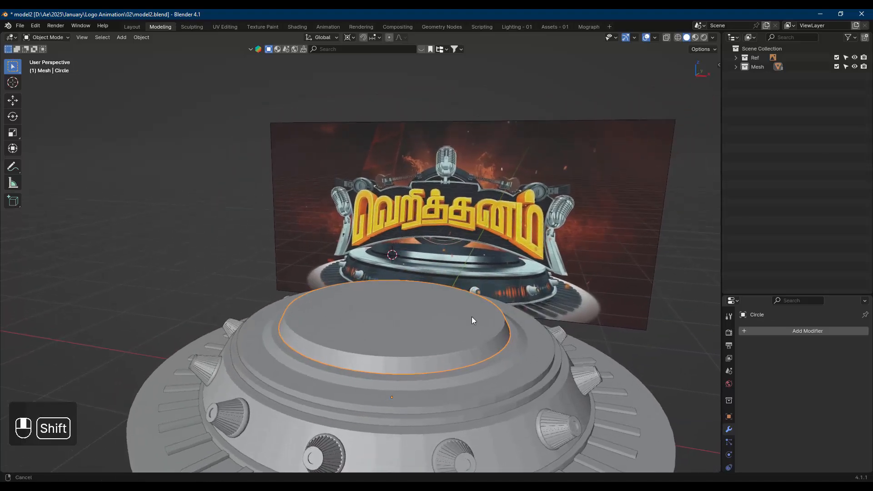
key(Tab)
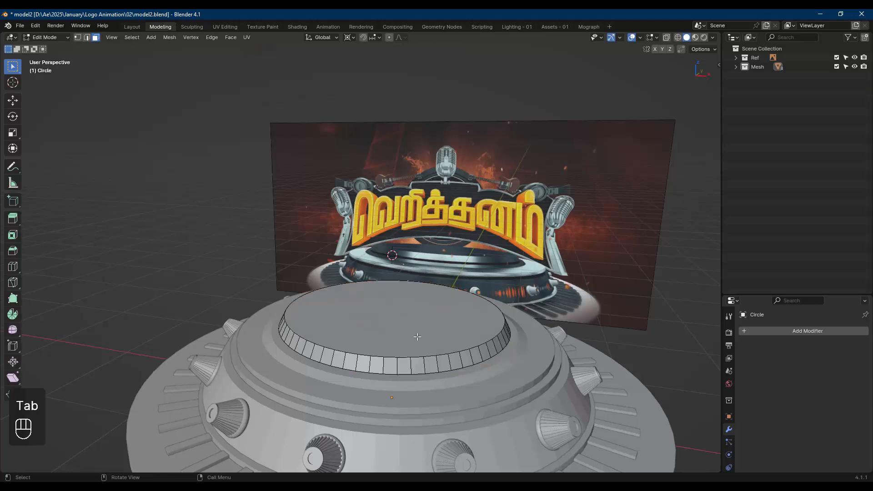
key(Tab)
key(Tab)
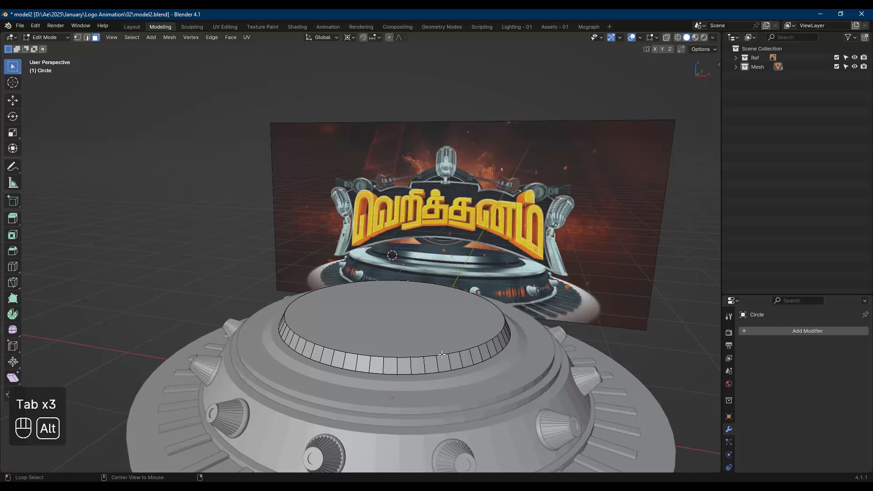
click(443, 357)
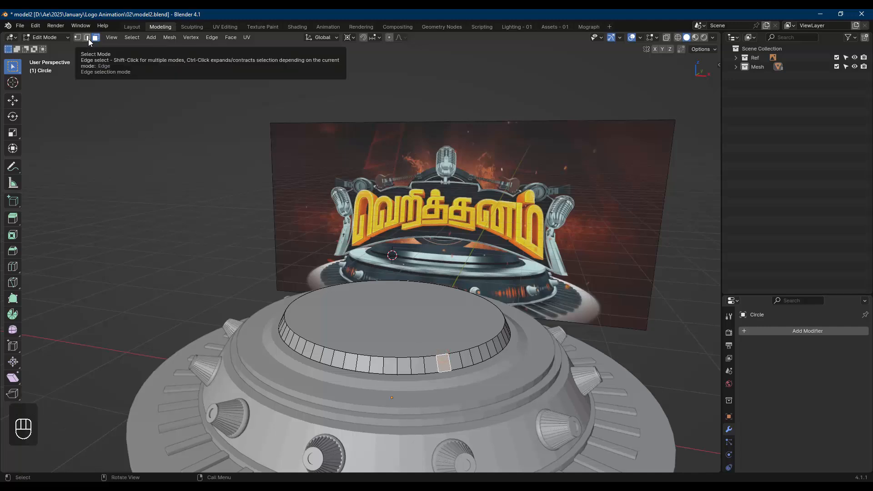
key(2)
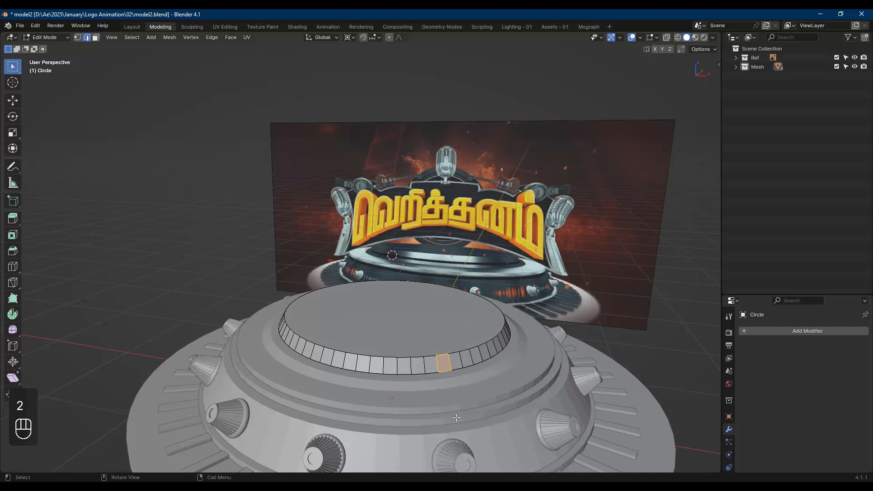
alt+click(427, 356)
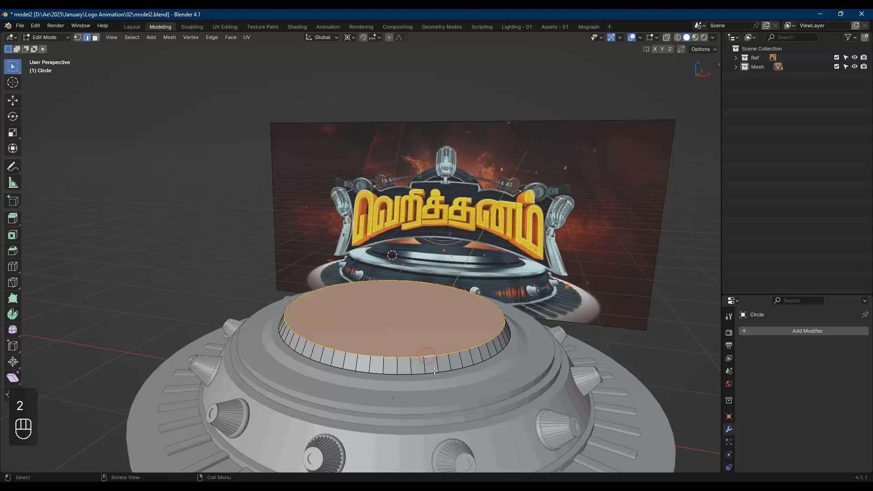
key(ctrl+b)
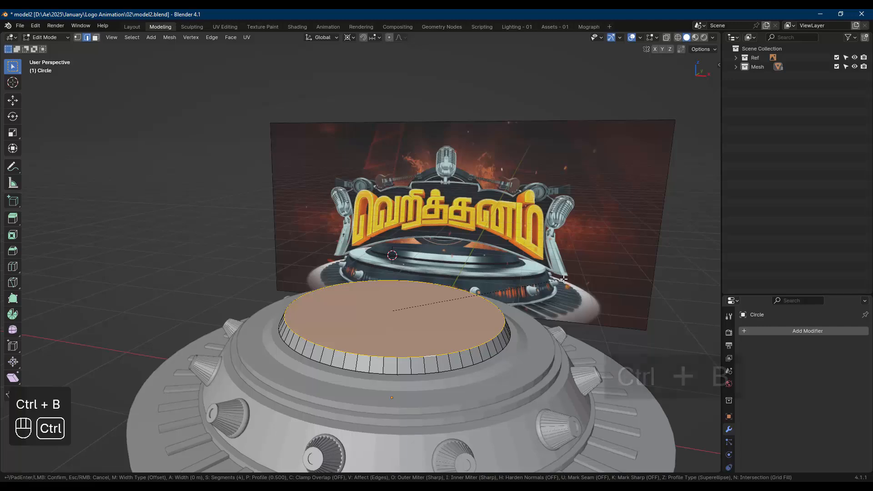
scroll(568, 279, down, 2)
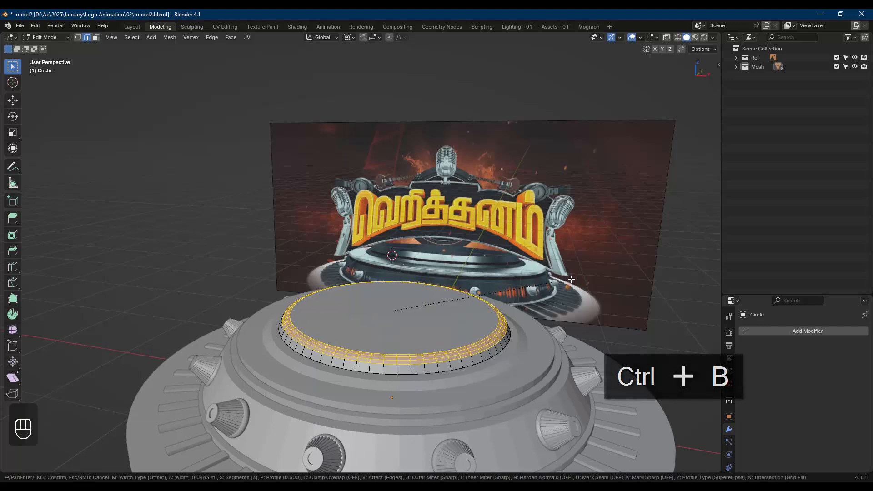
scroll(567, 282, up, 1)
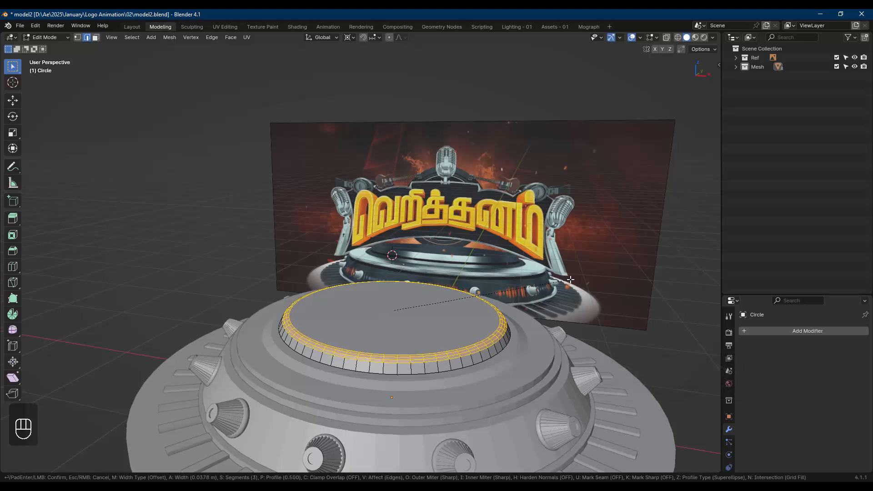
scroll(568, 280, down, 1)
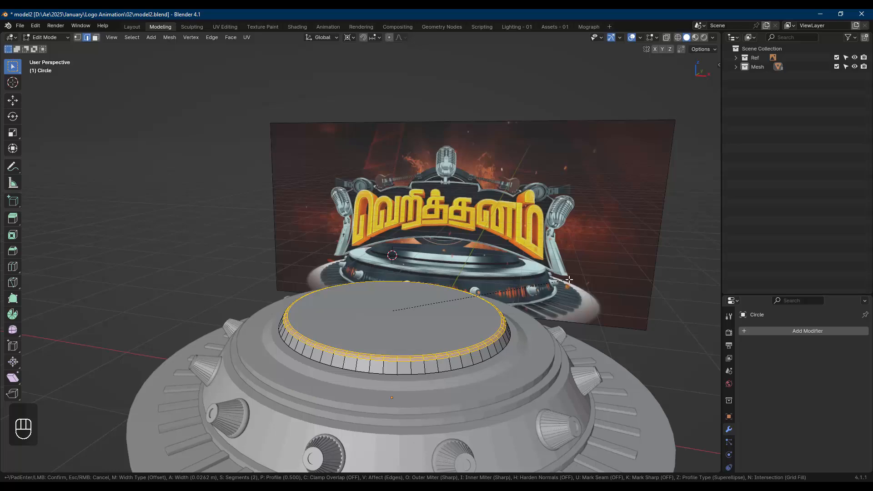
click(569, 279)
key(alt+a)
key(Tab)
- Select the upper and lower outer edge loops of the tier beneath the top disc in Edit Mode
middle_drag(546, 317, 492, 325)
click(443, 359)
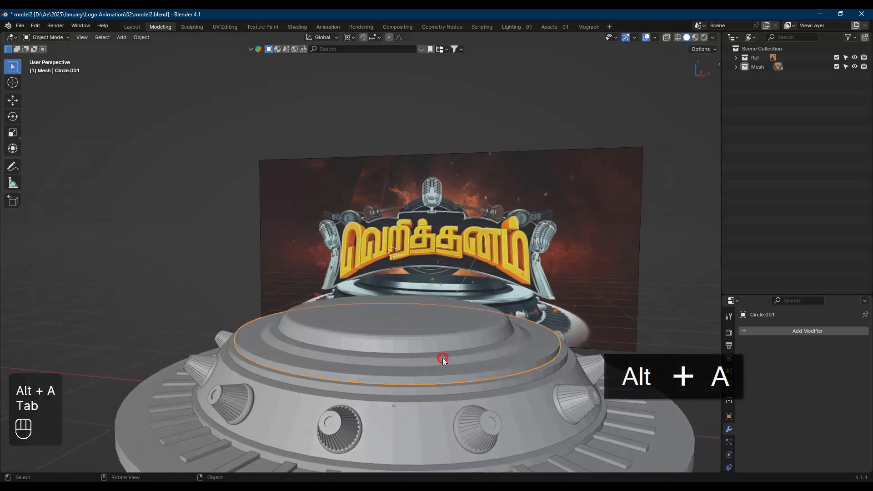
key(Tab)
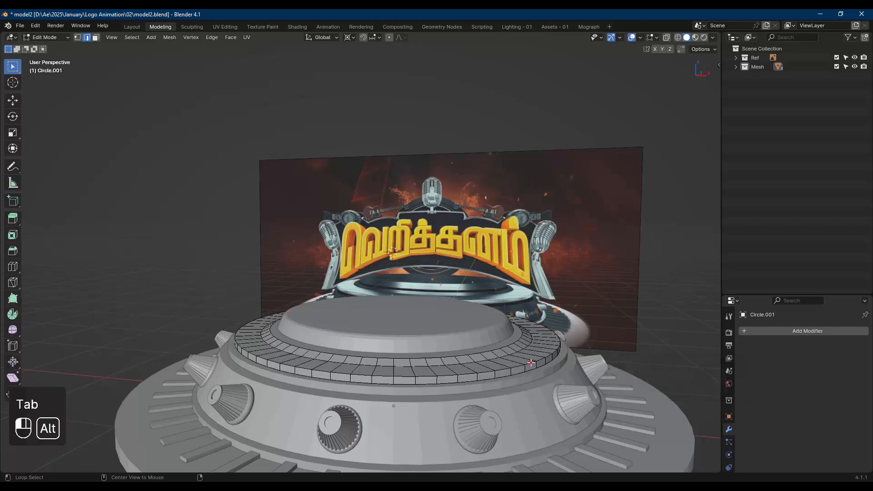
alt+click(531, 362)
alt+shift+click(532, 371)
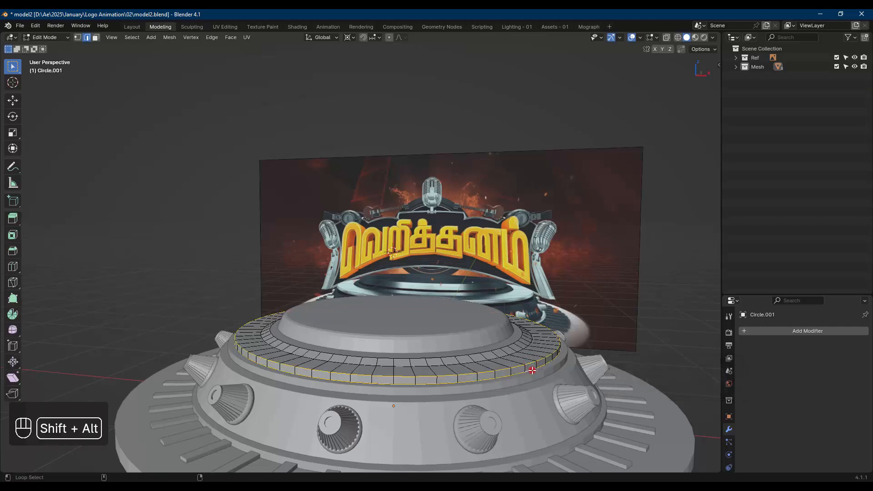
- Try a 2-segment bevel on the selected edge loops with Clamp Overlap on, then undo it
key(ctrl+b)
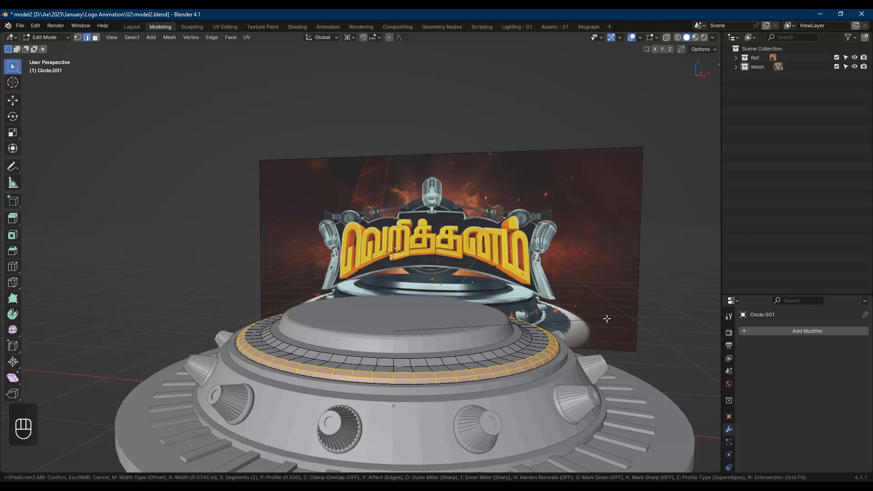
key(c)
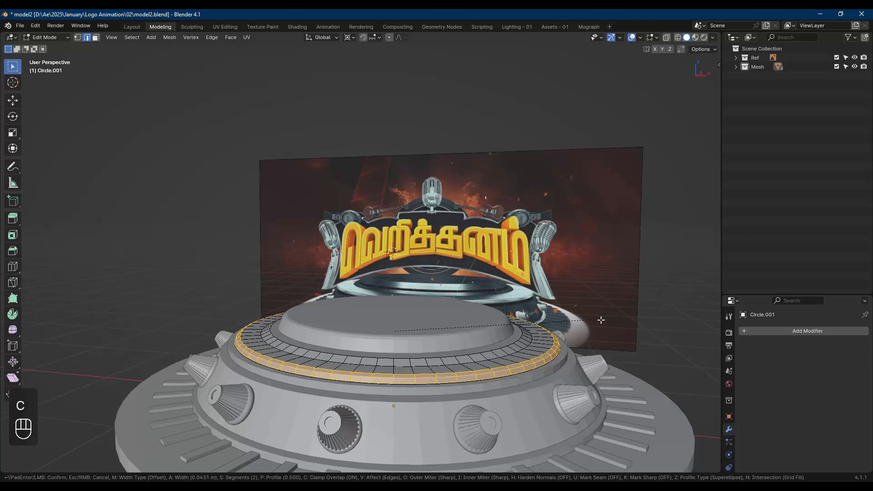
click(609, 318)
key(ctrl+z)
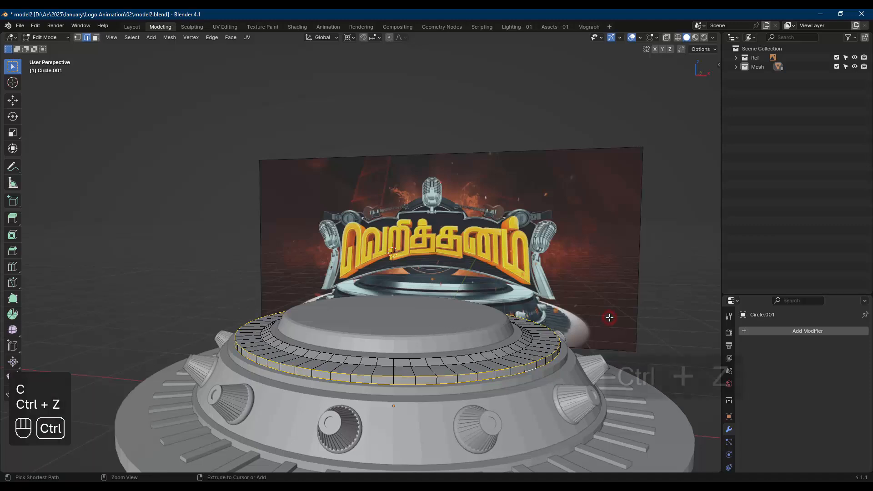
- Try a bevel about 0.12 m wide on the same loops with Clamp Overlap off, then undo it
key(ctrl+b)
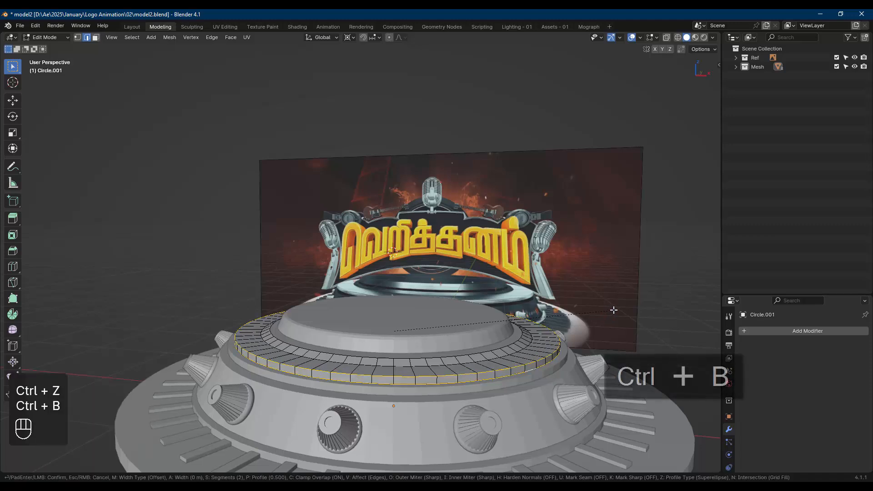
key(c)
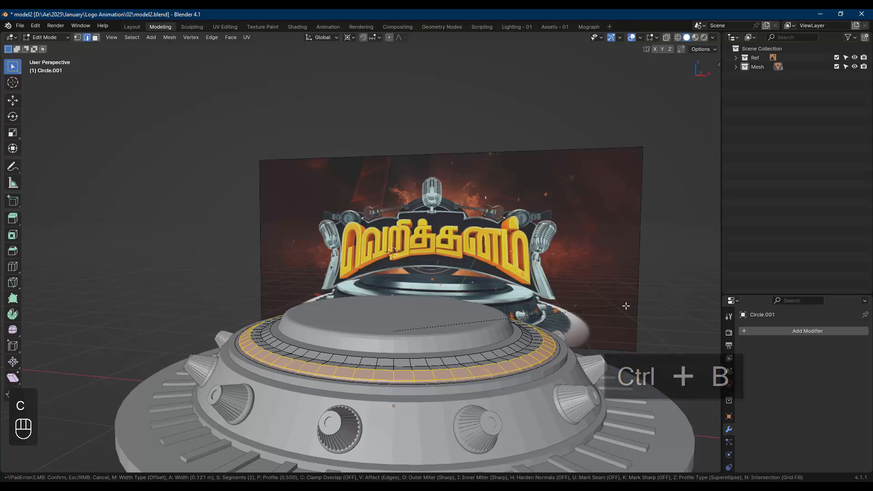
click(623, 306)
key(ctrl+z)
- Bevel the second tier's outer edge loops with 2 segments, about 0.015 m wide, and return to Object Mode
scroll(592, 327, up, 5)
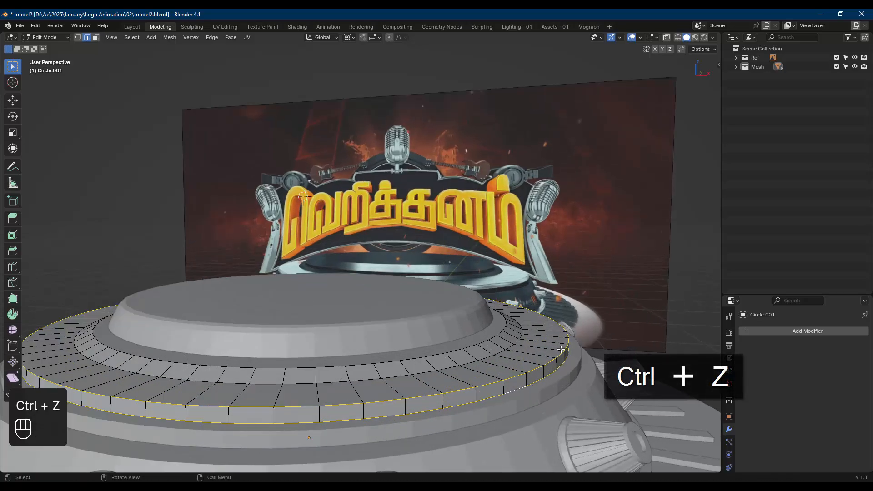
key(Tab)
key(Tab)
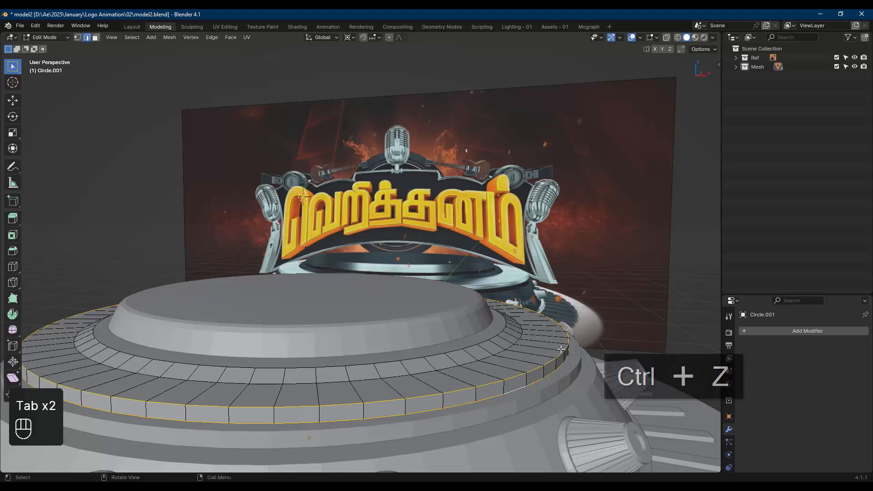
key(ctrl+b)
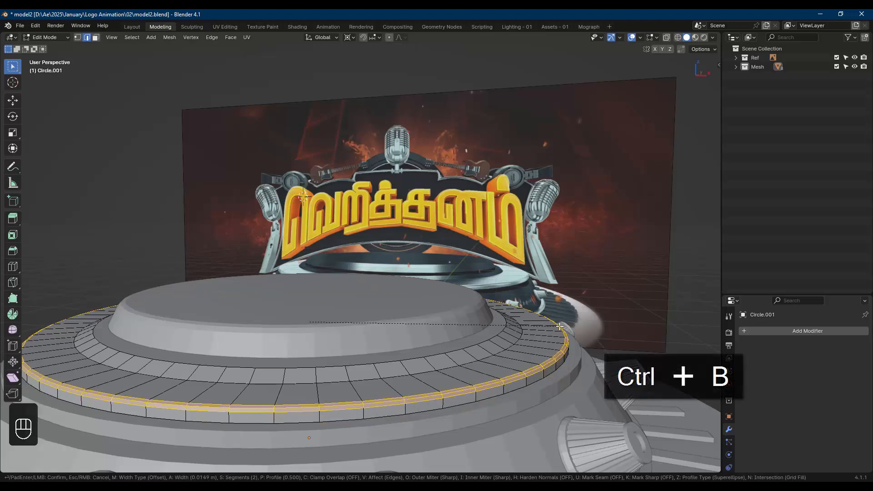
click(560, 326)
key(alt+a)
key(Tab)
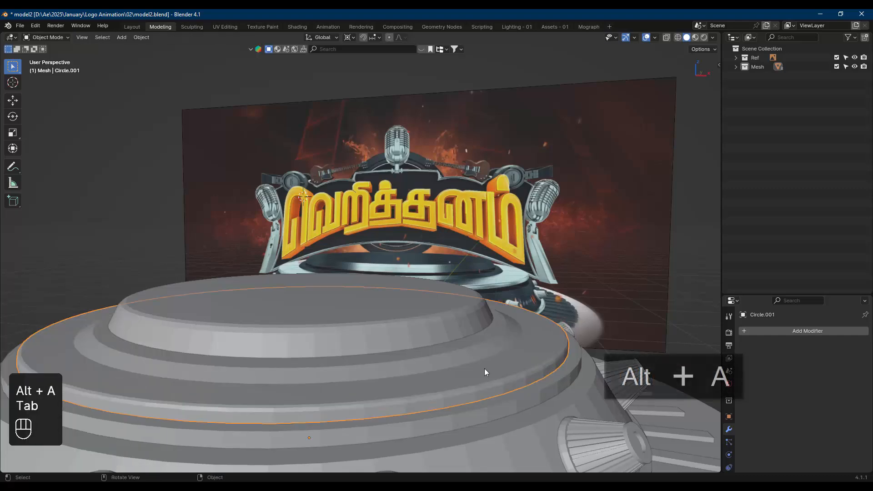
- Raise the top disc and the tier beneath it together about 0.003 m along Z
middle_drag(515, 378, 501, 364)
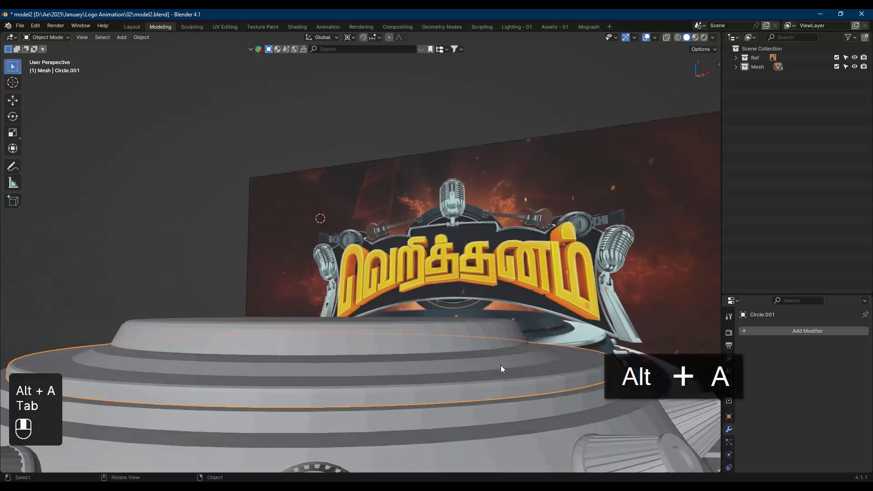
shift+click(393, 336)
key(KP_1)
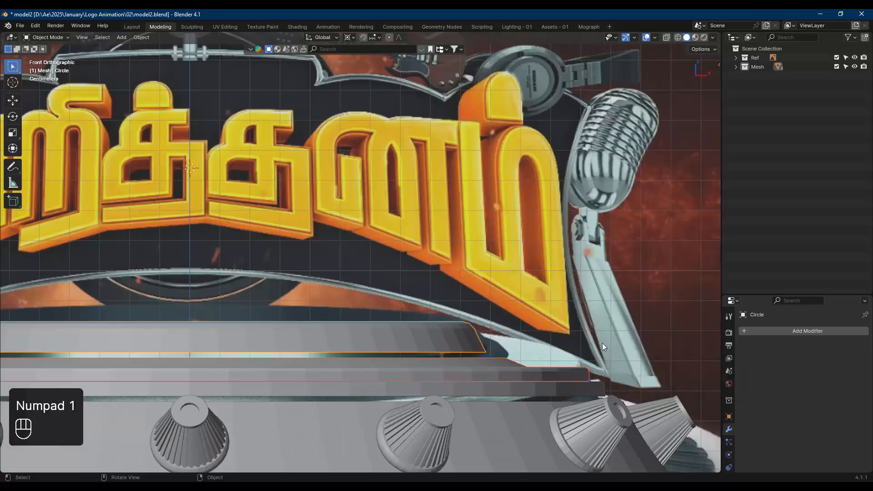
key(Tab)
key(a)
key(g)
key(z)
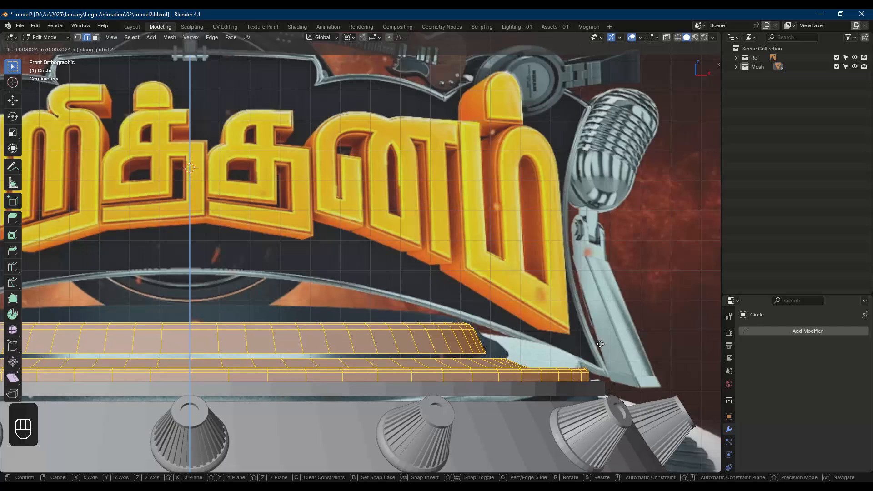
click(601, 342)
- Select the second tier's lower outer edge loop and isolate the two upper tiers in local view
middle_drag(530, 362, 504, 379)
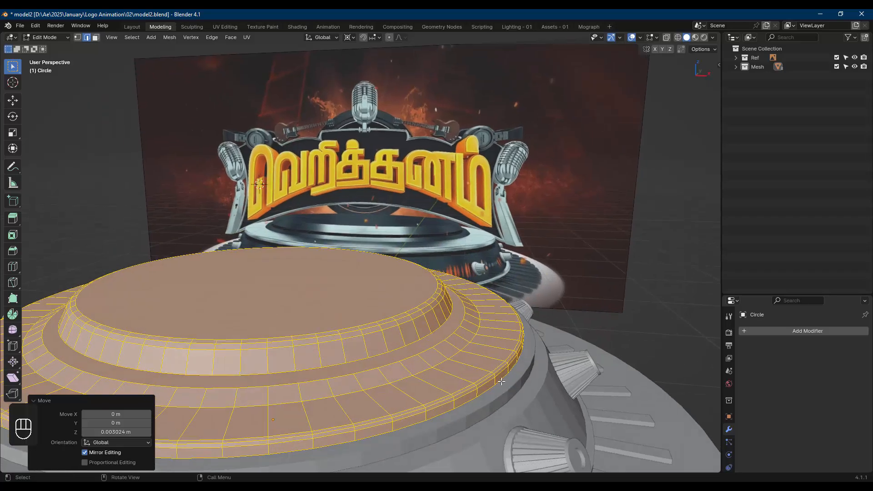
key(alt+a)
alt+click(502, 379)
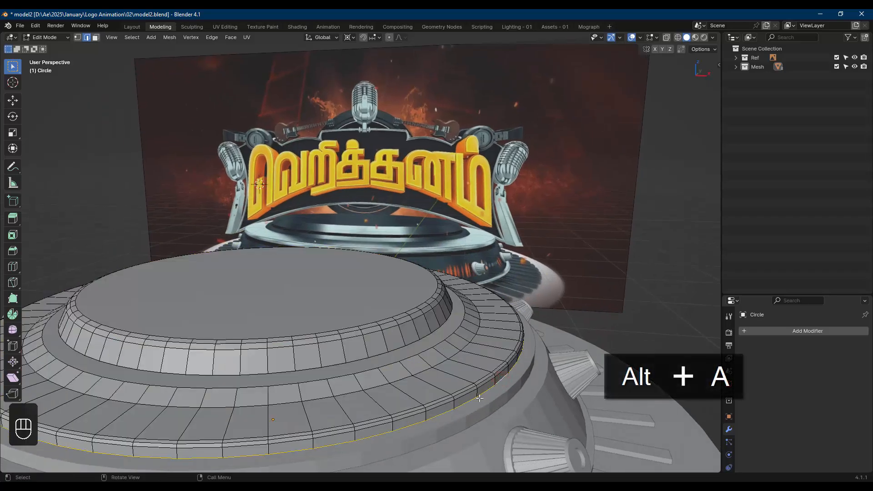
key(KP_Divide)
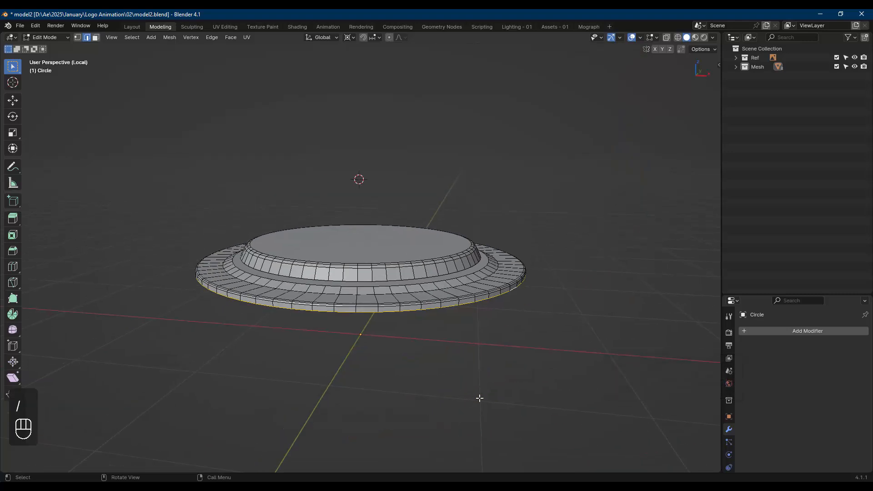
middle_drag(419, 357, 415, 304)
scroll(415, 304, up, 2)
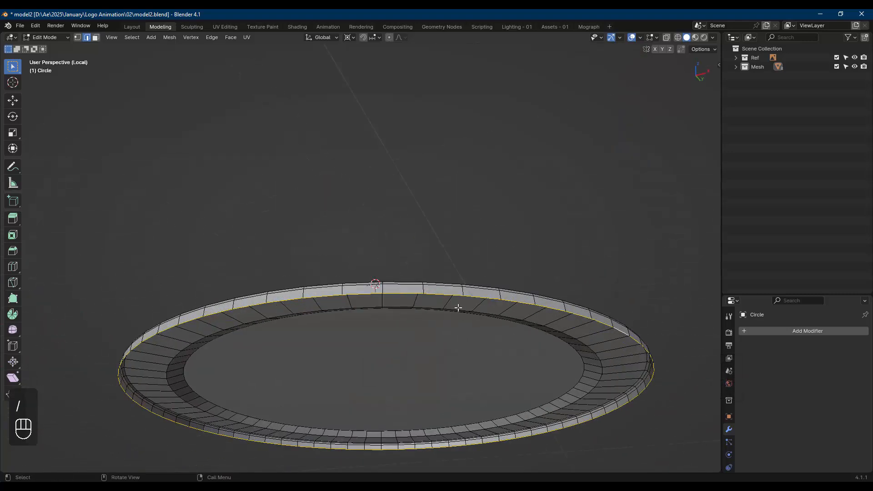
- Fill the second tier's open underside with a face and return to Object Mode
key(f)
key(f)
key(f)
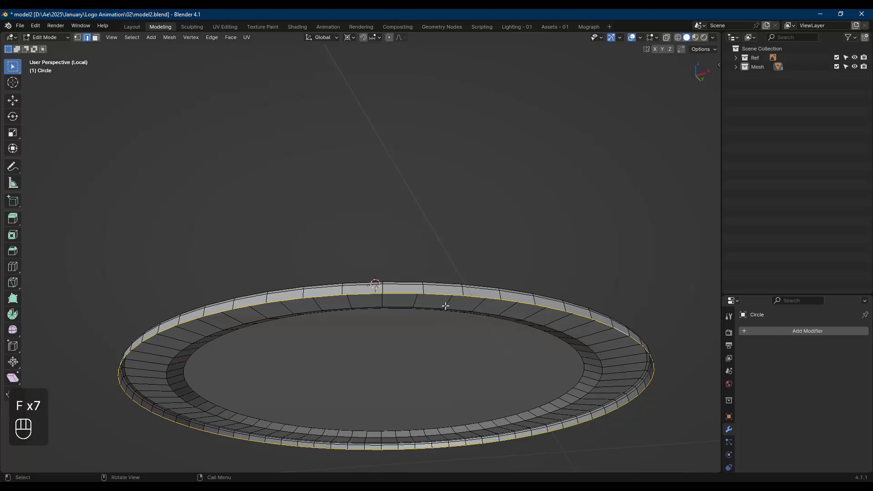
click(464, 306)
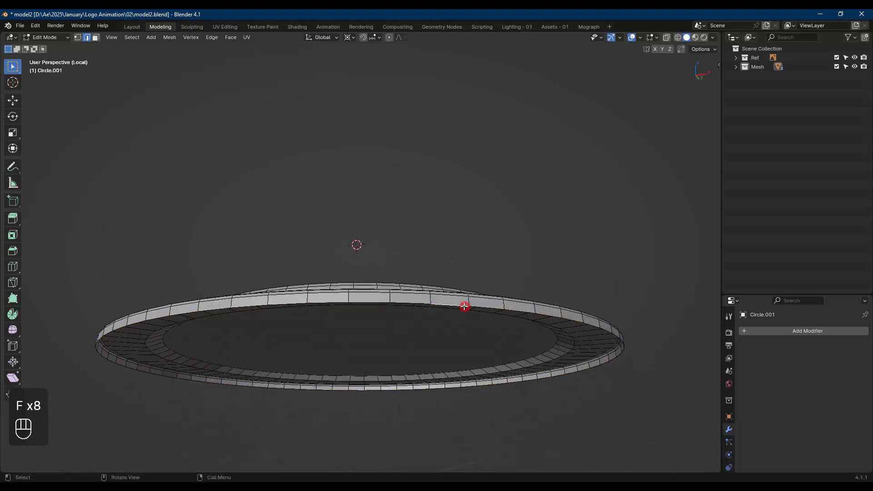
key(f)
key(alt+a)
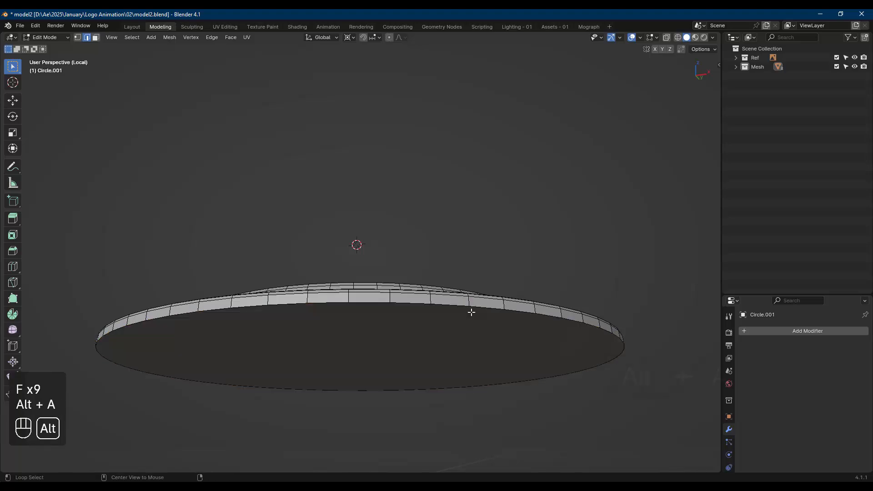
key(Tab)
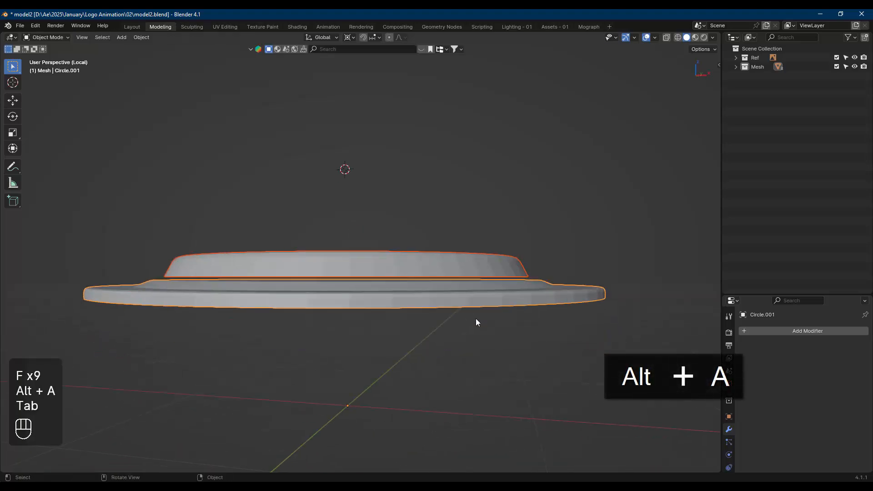
- Leave local view and bevel the second tier's lower outer edge loop with 2 segments, about 0.022 m wide
key(slash)
middle_drag(479, 391, 430, 364)
key(Tab)
alt+click(476, 390)
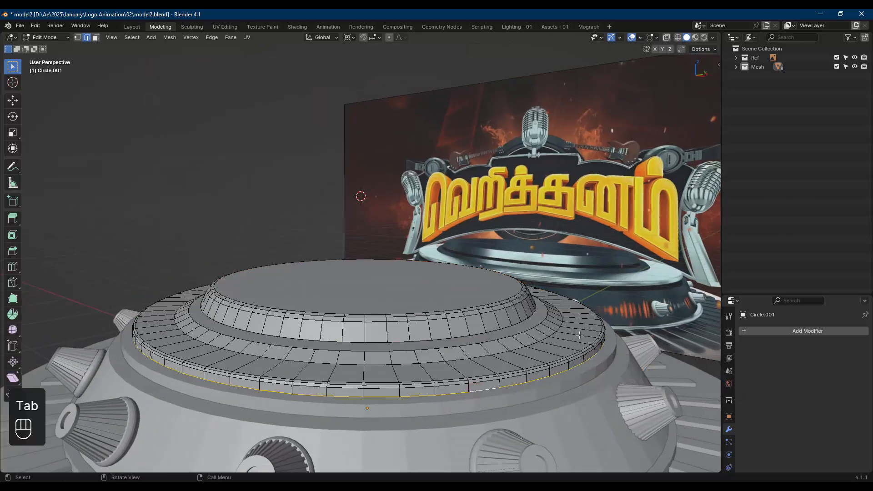
key(ctrl+b)
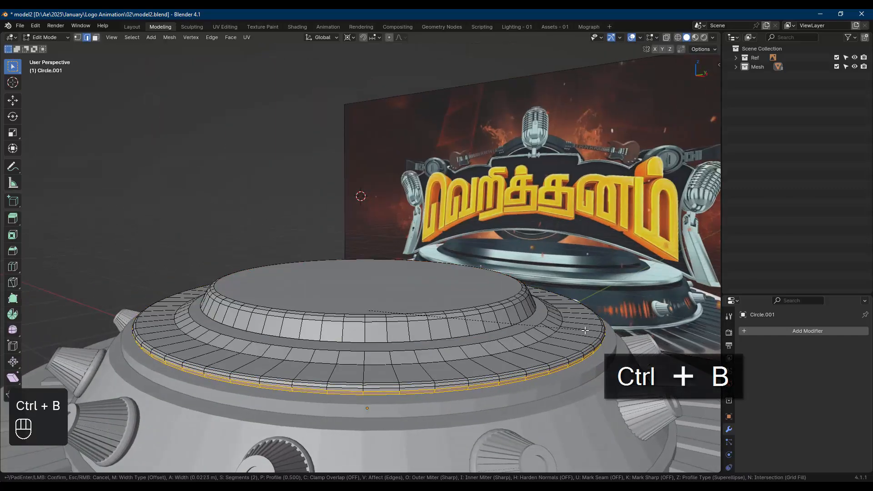
click(585, 331)
key(alt+a)
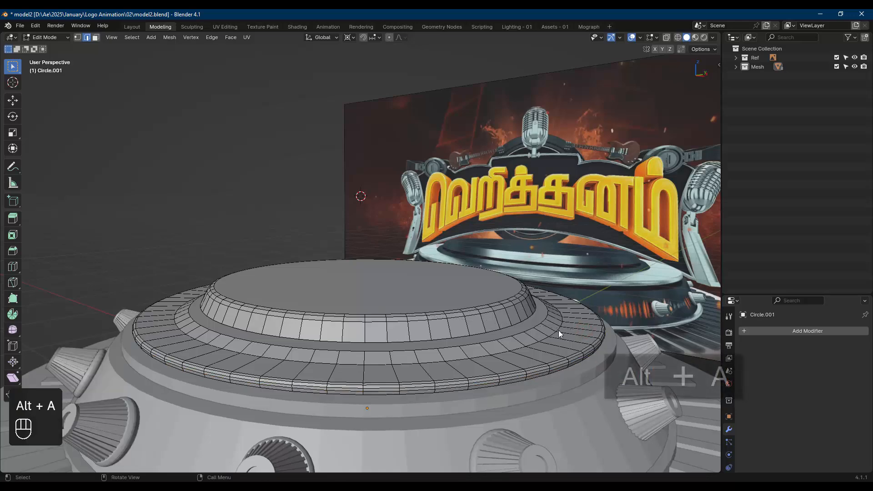
key(Tab)
- Delete the thin ring tier between the second tier and the sloped base body
middle_drag(558, 330, 506, 315)
scroll(524, 365, down, 3)
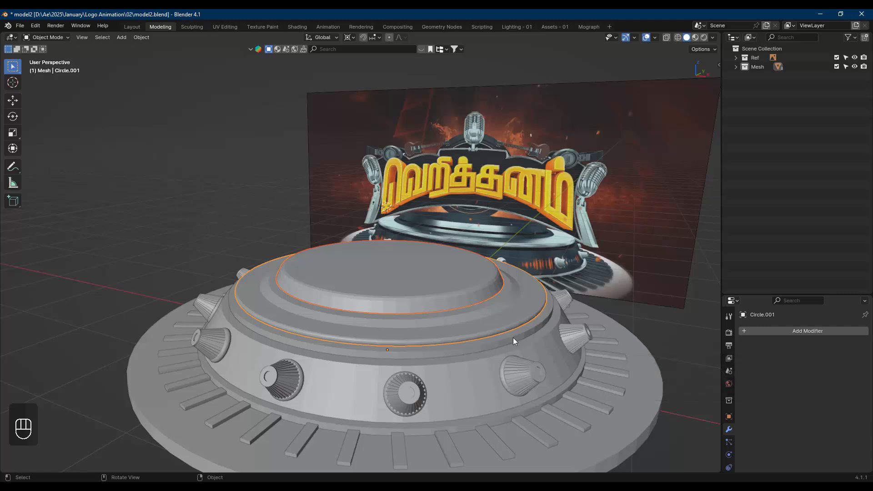
scroll(513, 338, up, 2)
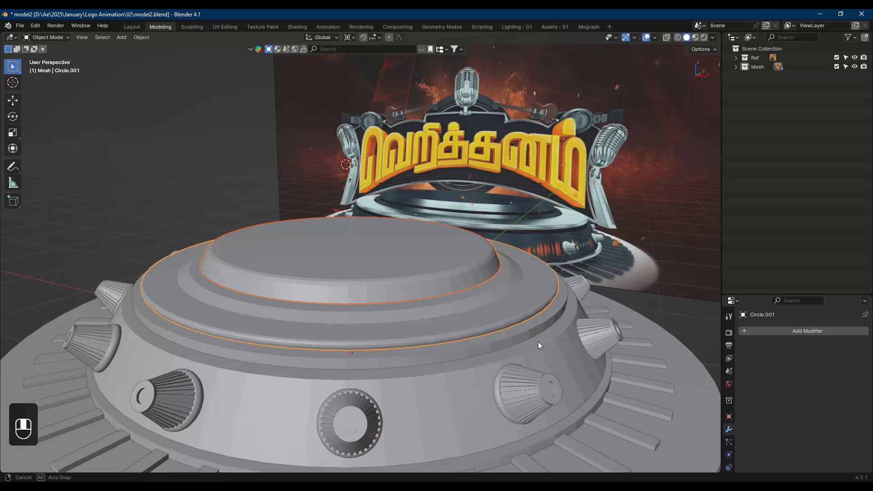
mouse_move(539, 342)
middle_down()
mouse_move(539, 356)
mouse_move(537, 348)
middle_up()
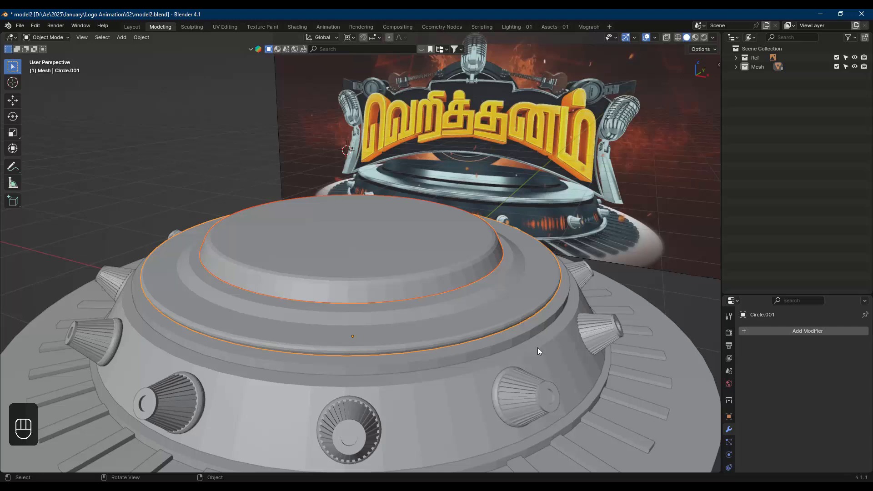
click(532, 328)
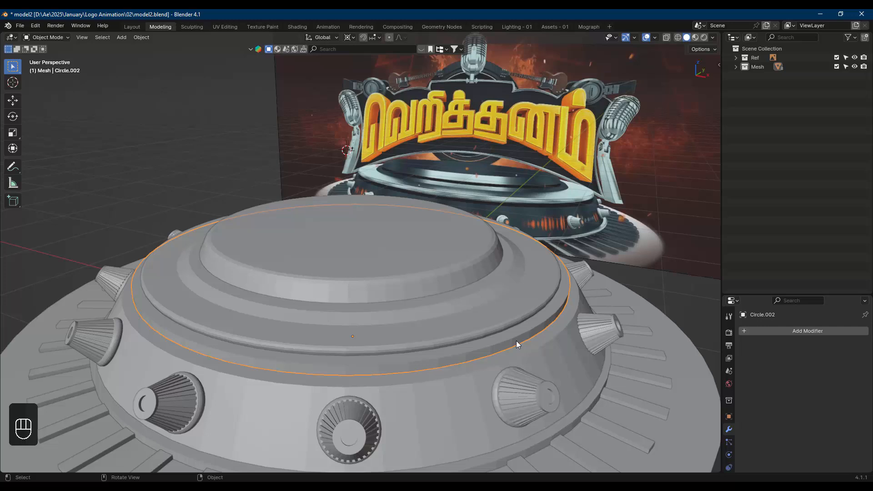
key(Delete)
- Lower the top disc and second tier together about 0.08 m along Z onto the sloped base
click(503, 316)
shift+click(433, 266)
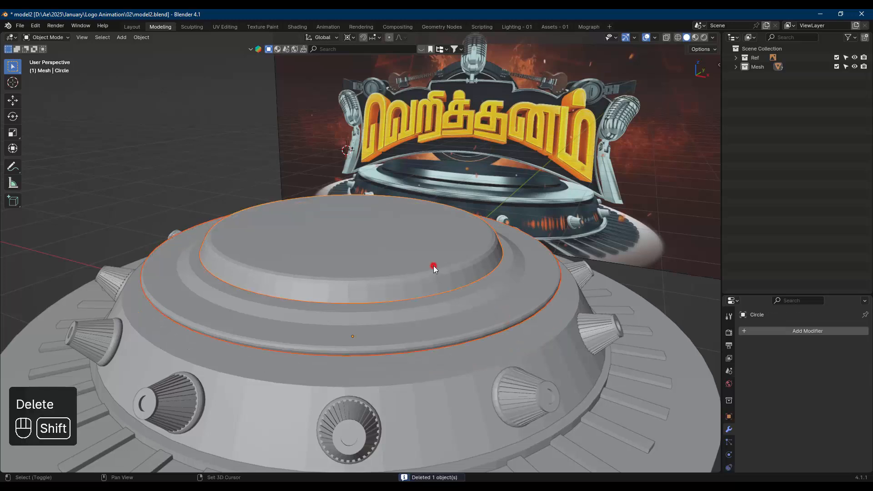
key(a)
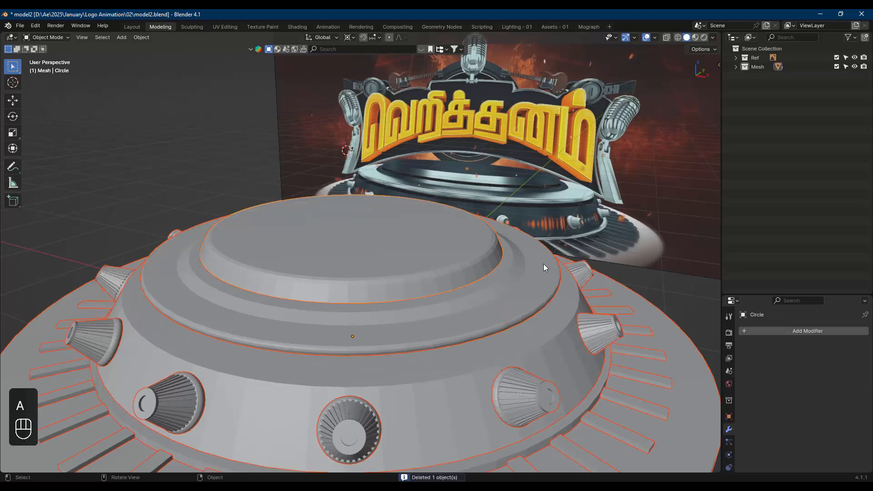
click(544, 265)
shift+click(452, 264)
key(Tab)
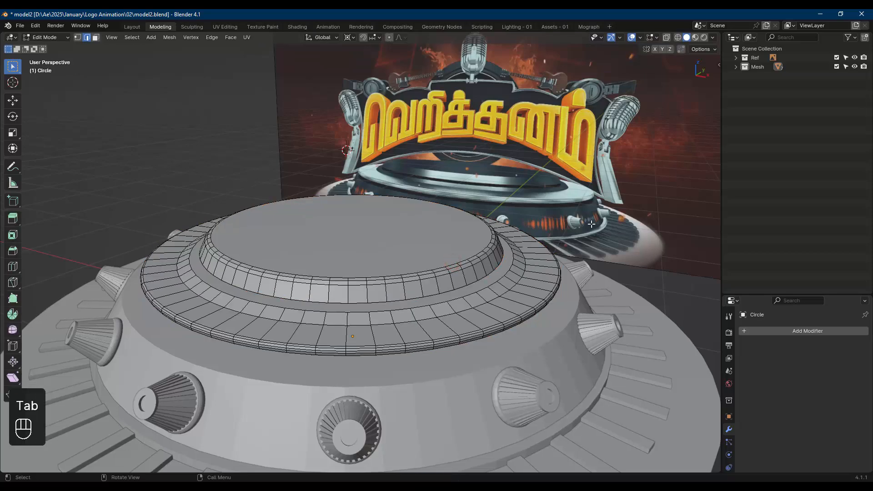
key(a)
key(g)
key(z)
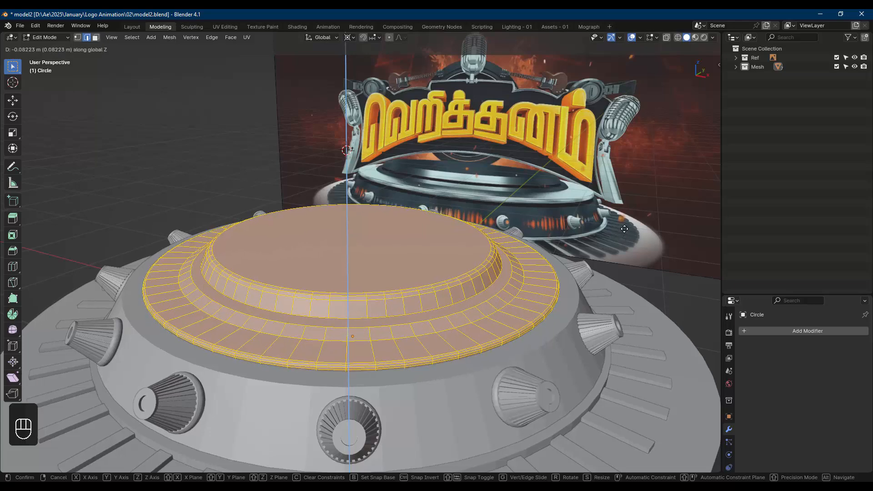
click(623, 232)
key(alt+a)
key(Tab)
- Scale the second tier's whole mesh to about 1.049 and raise it about 0.029 m along Z
key(KP_1)
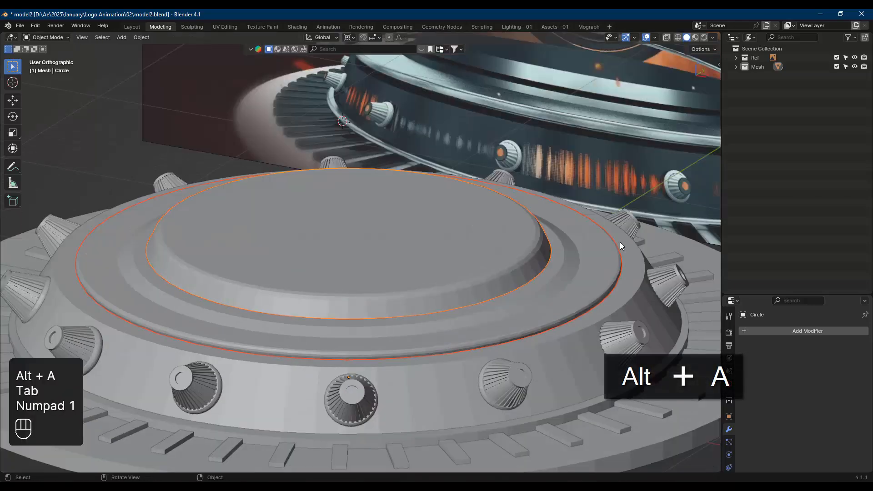
middle_drag(620, 242, 553, 270)
shift+middle_drag(441, 257, 370, 316)
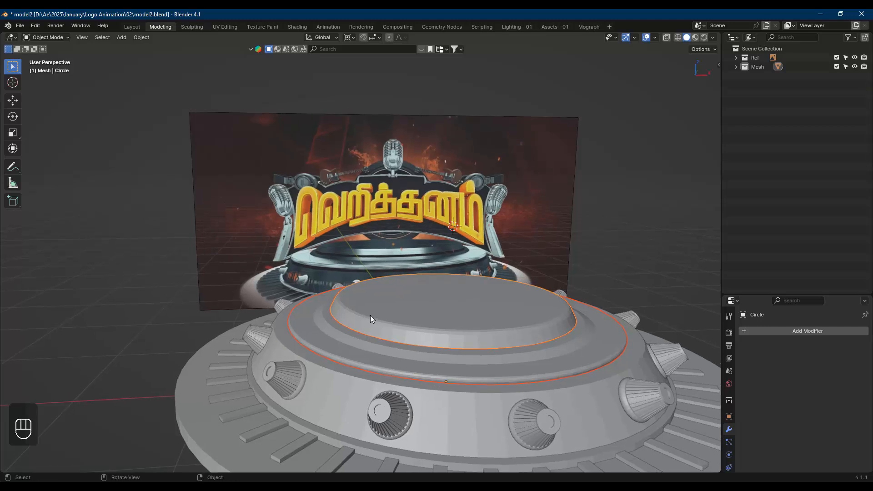
click(360, 359)
key(Tab)
key(a)
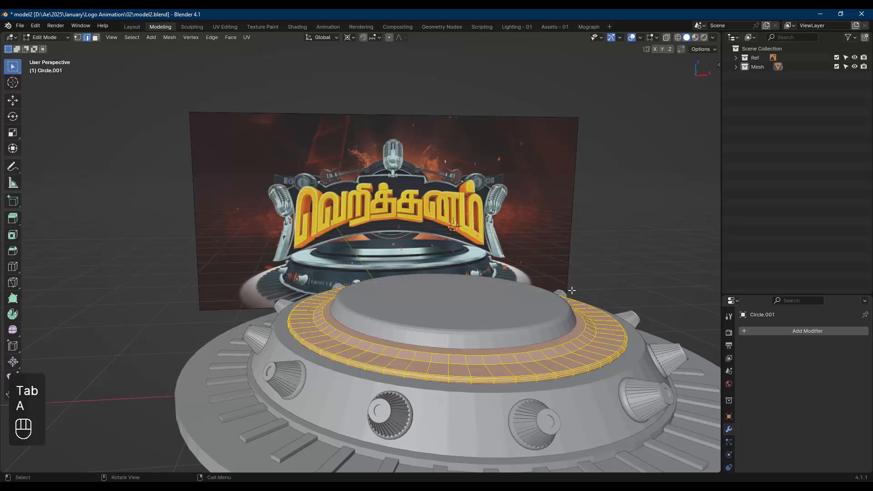
key(s)
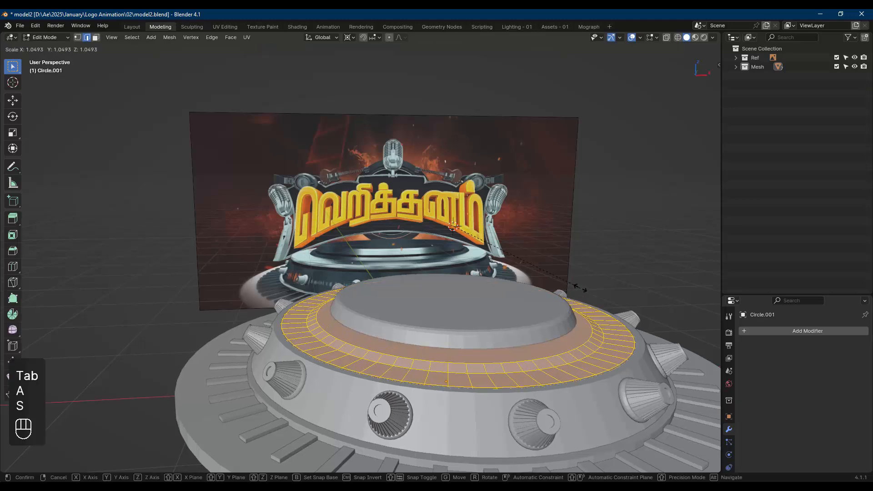
click(581, 288)
key(g)
key(z)
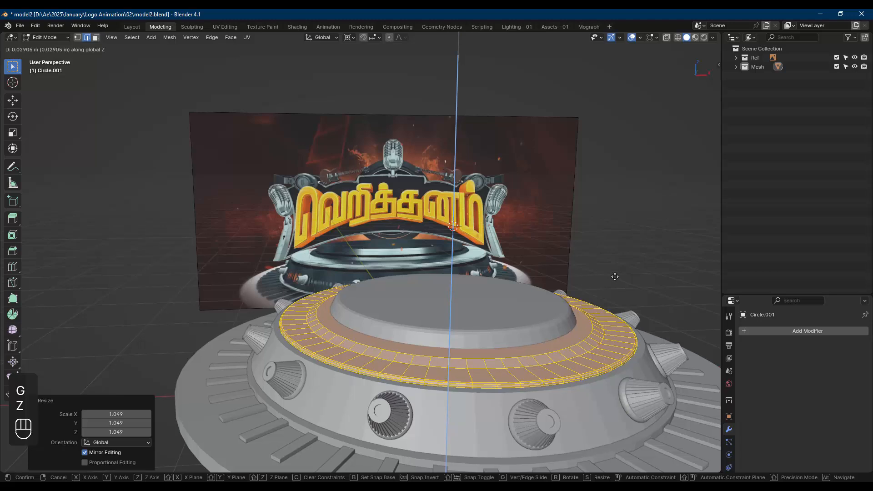
click(615, 277)
- Set the pivot to Median Point, scale the second tier to about 1.011, and lower it slightly along Z
click(350, 39)
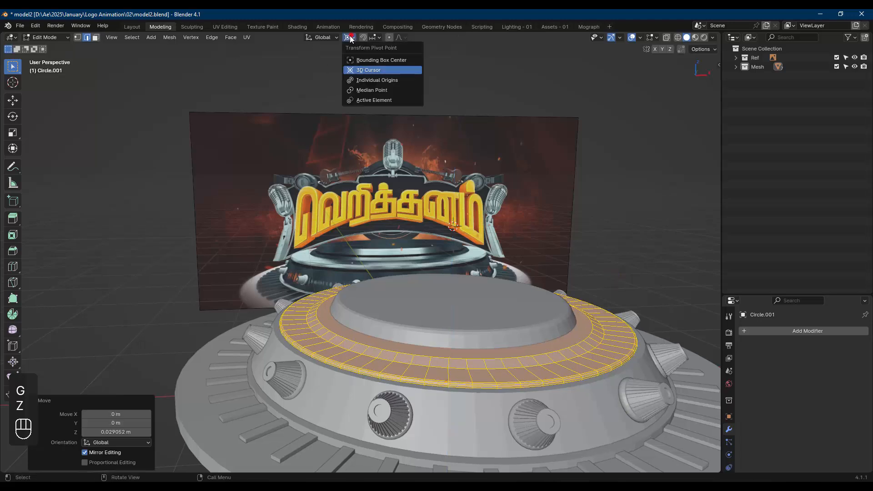
click(369, 91)
key(s)
click(641, 257)
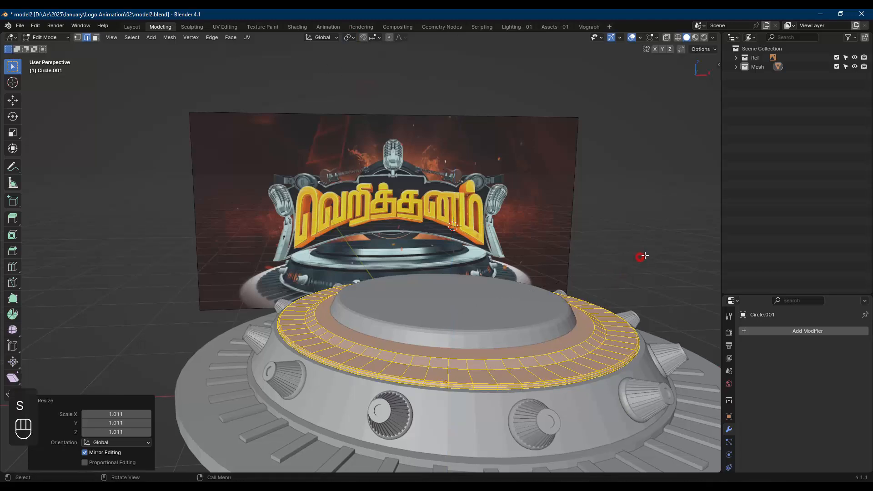
key(g)
key(z)
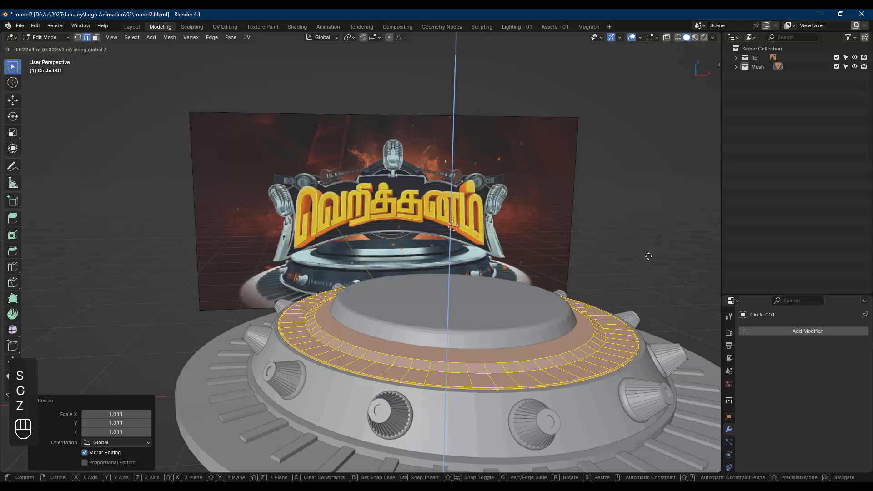
click(649, 253)
key(alt+a)
key(Tab)
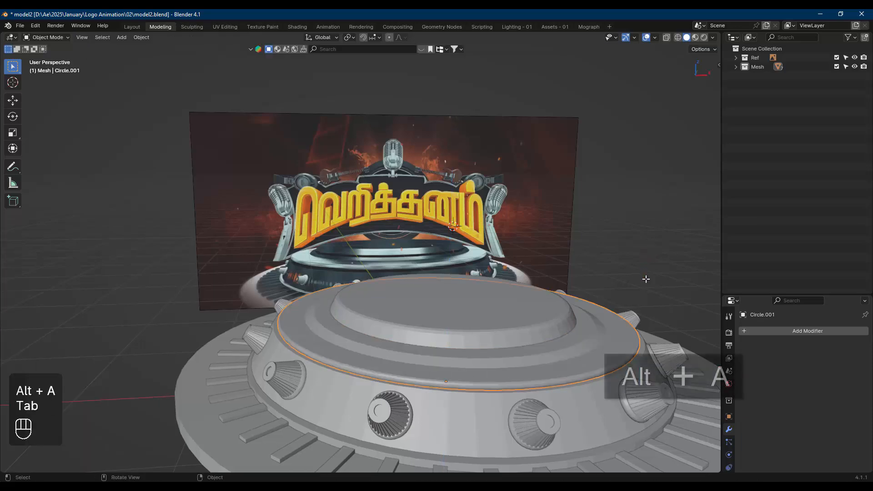
- Bevel the top edge loop of the sloped base body with two segments and a width of about 0.014 m
middle_drag(645, 277, 617, 309)
key(alt+a)
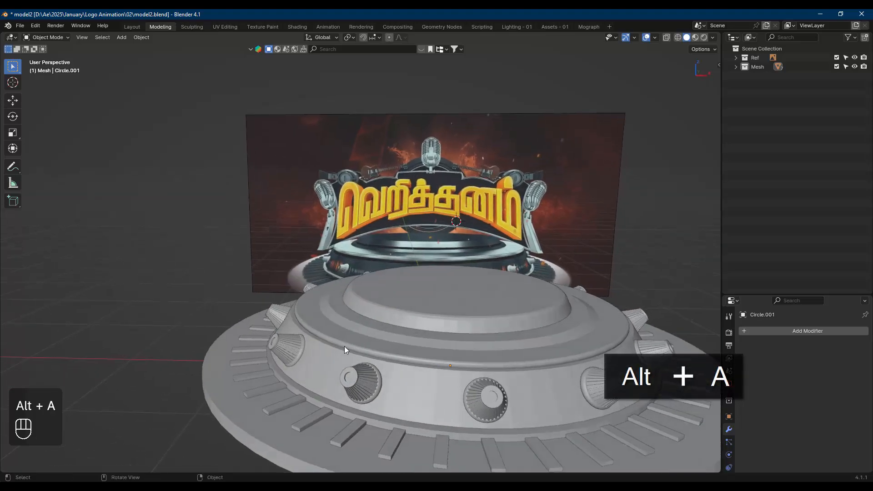
middle_drag(344, 350, 383, 336)
click(401, 386)
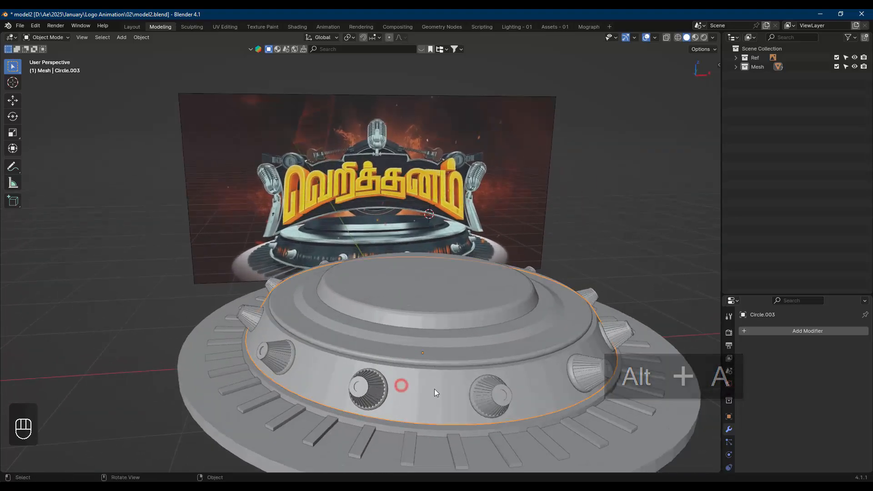
key(Tab)
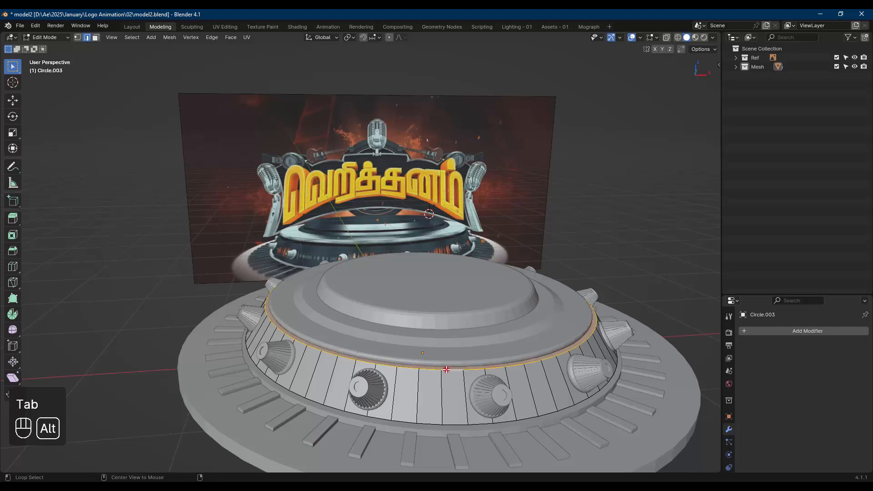
key(ctrl+b)
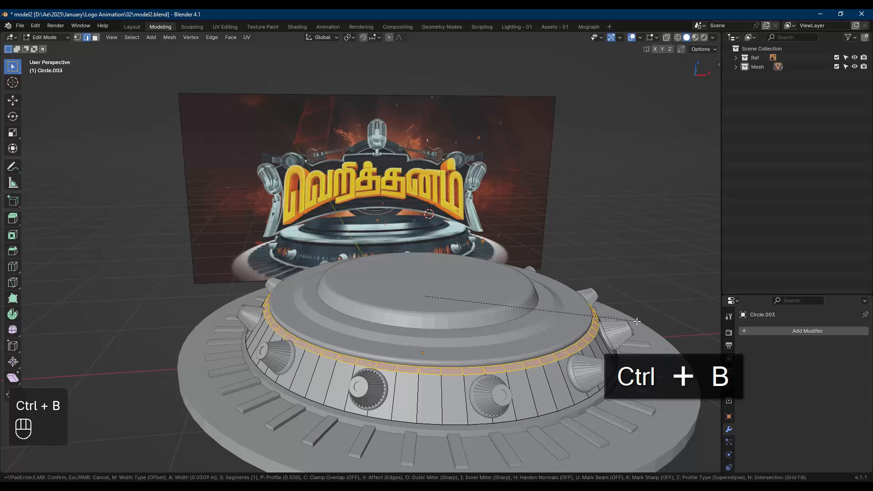
scroll(636, 321, down, 1)
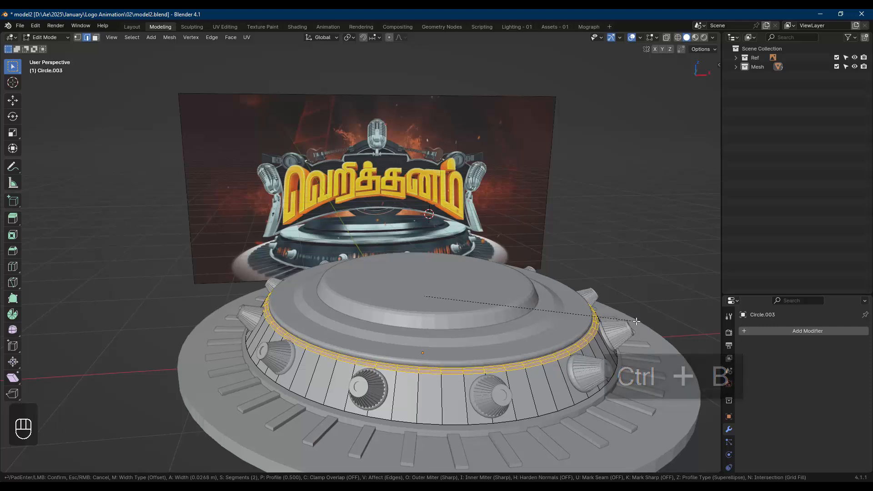
scroll(636, 321, up, 1)
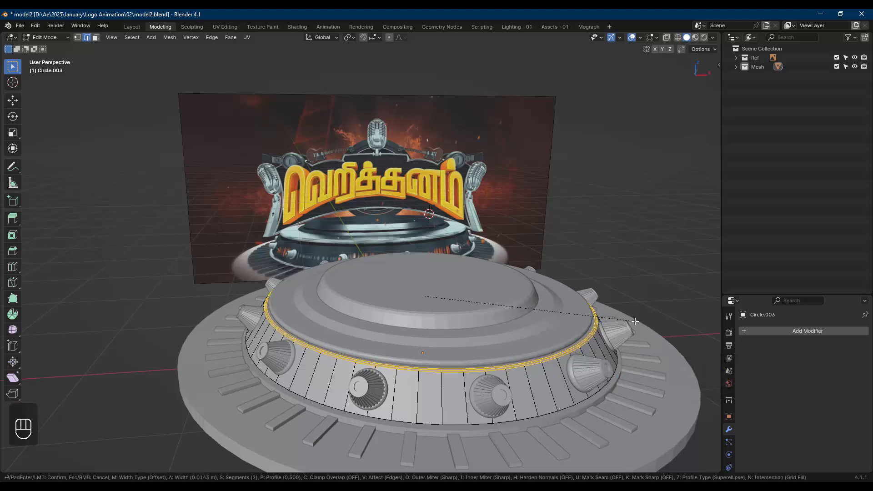
click(635, 322)
key(alt+a)
key(Tab)
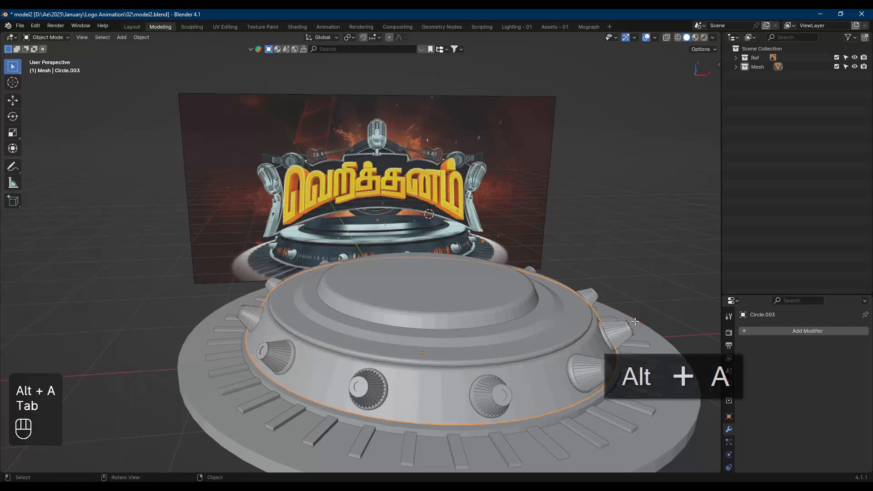
- Bevel the bottom edge loop of the sloped base body about 0.0125 m wide with two segments
key(Tab)
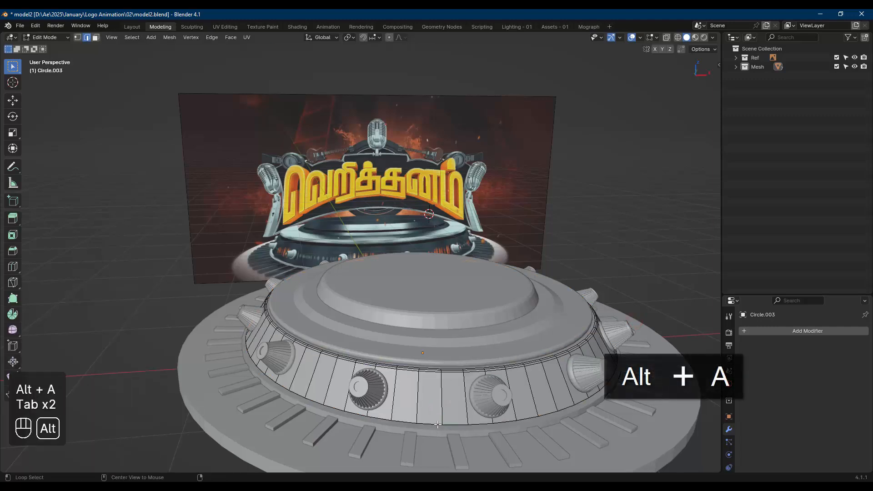
alt+click(437, 423)
key(ctrl+b)
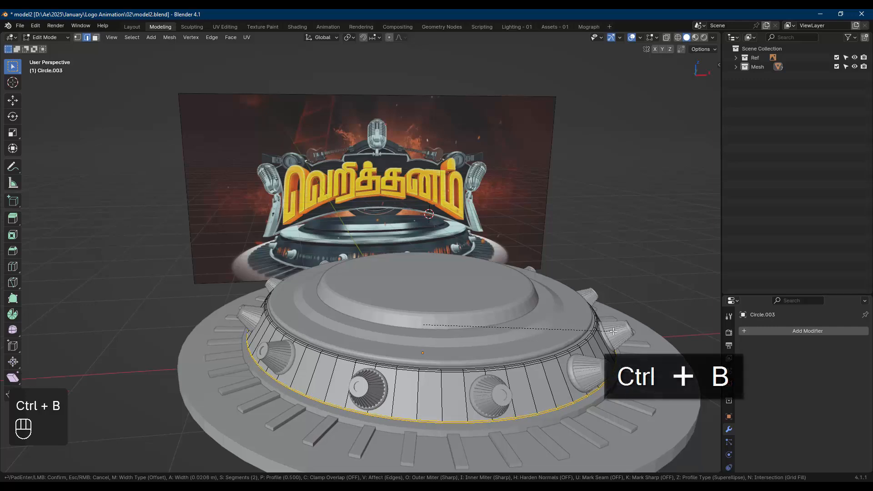
click(612, 332)
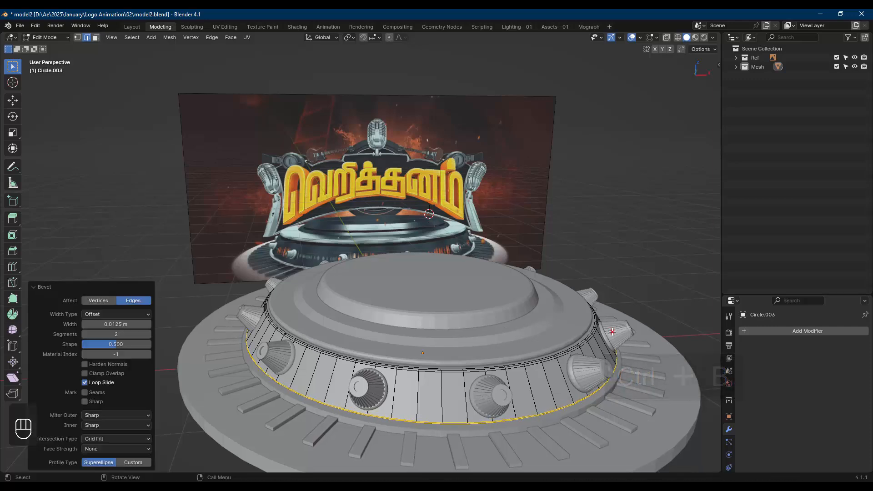
key(alt+a)
key(Tab)
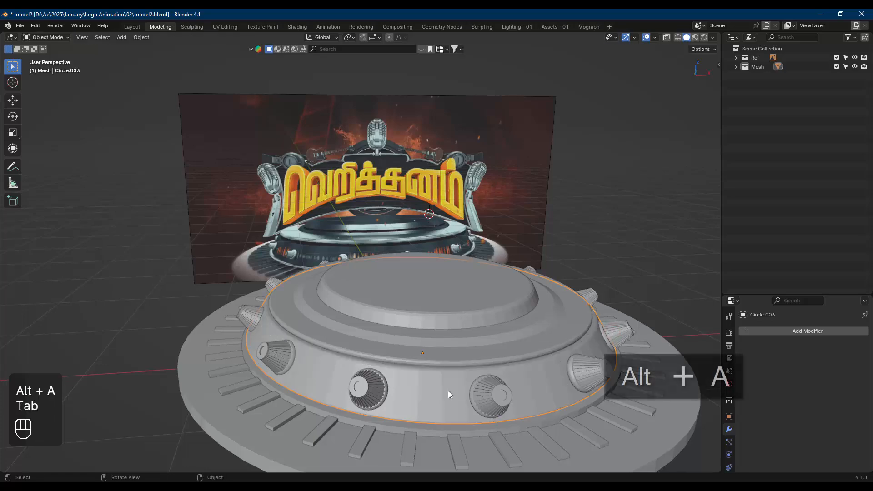
- Isolate the thin disc under the sloped body, bevel its top and bottom rim edges about 0.017 m with two segments, and leave the isolated view
click(430, 427)
key(Tab)
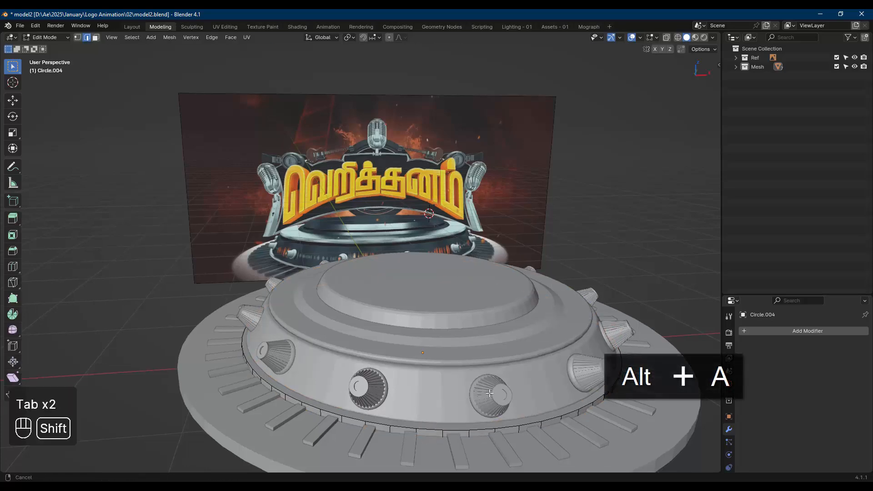
shift+middle_drag(466, 371, 418, 321)
key(Tab)
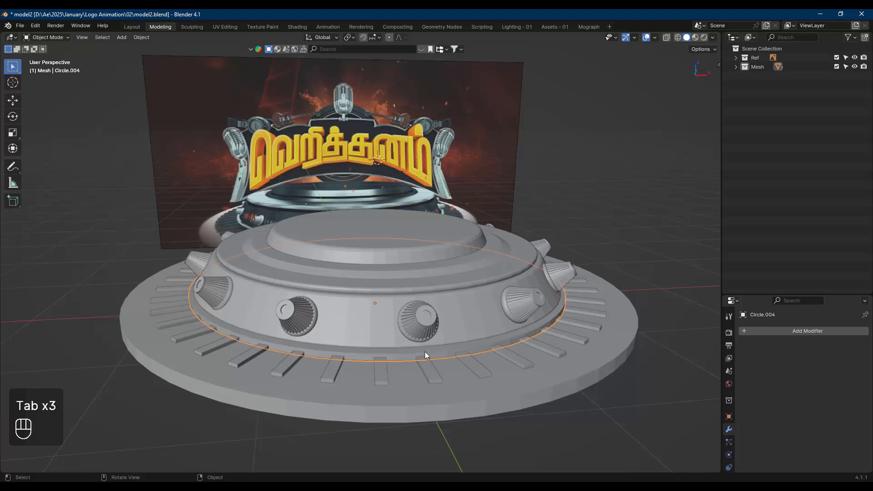
key(KP_Divide)
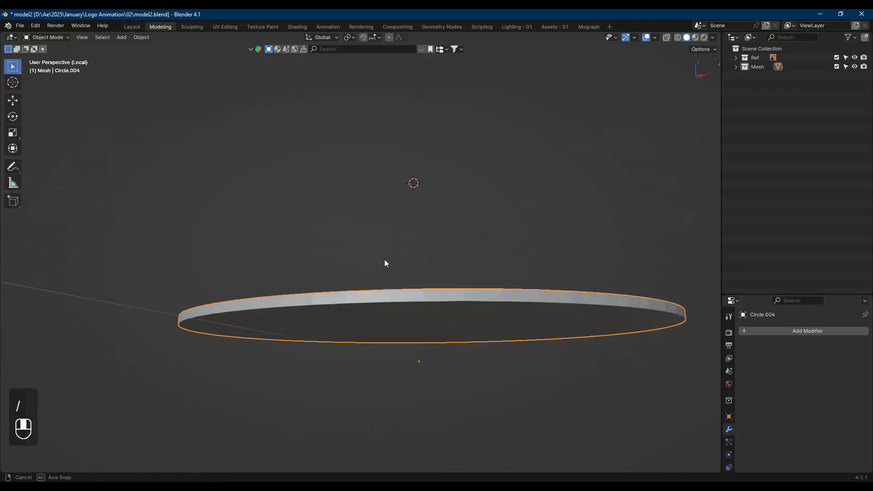
middle_drag(384, 259, 407, 283)
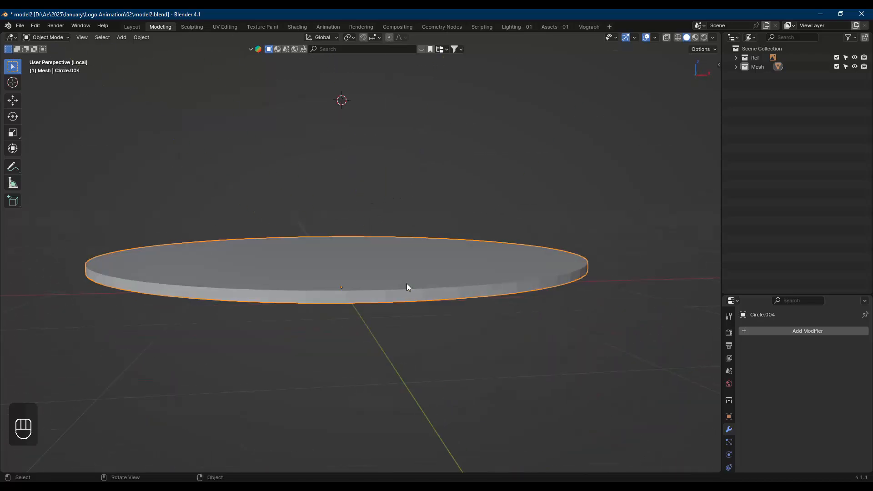
key(Tab)
alt+click(413, 289)
alt+click(408, 302)
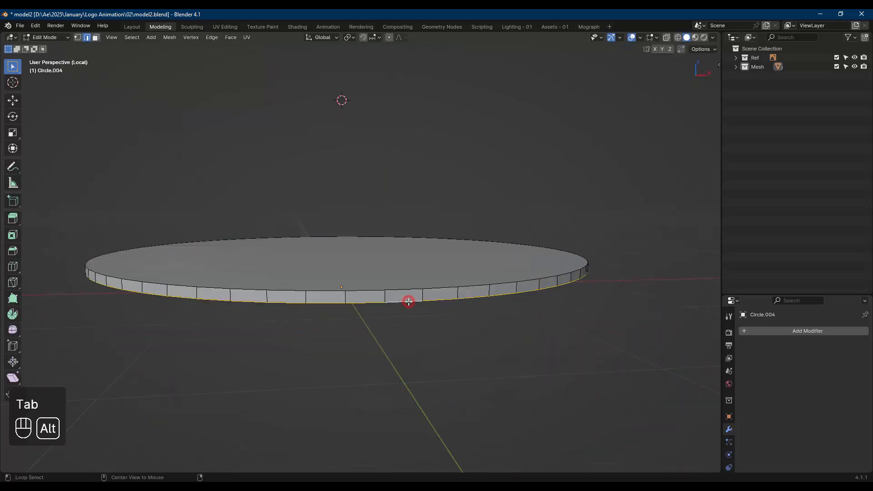
alt+shift+click(409, 291)
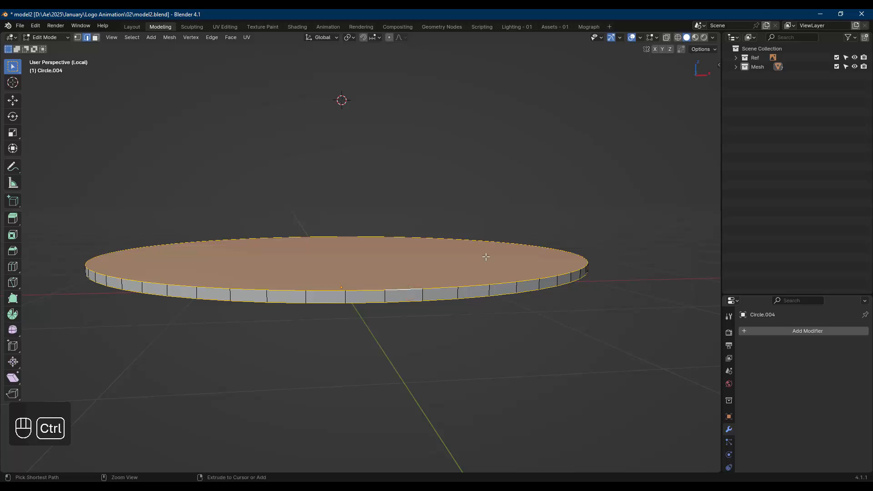
key(ctrl+b)
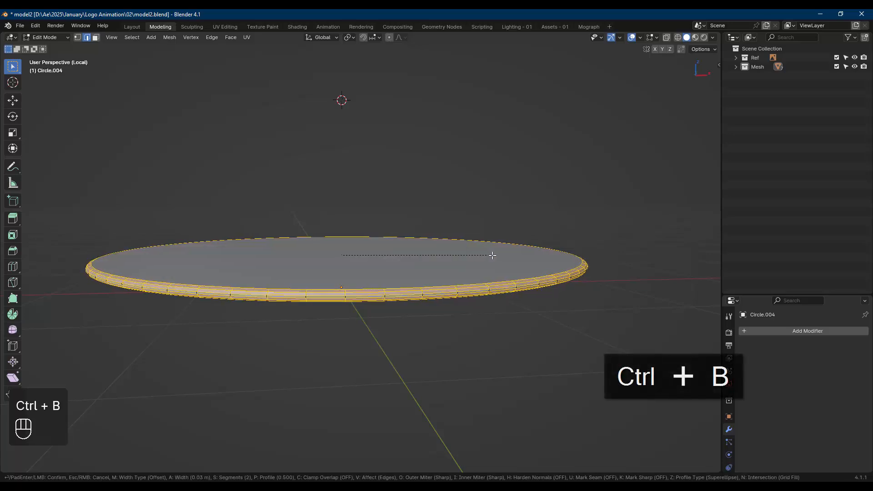
click(490, 255)
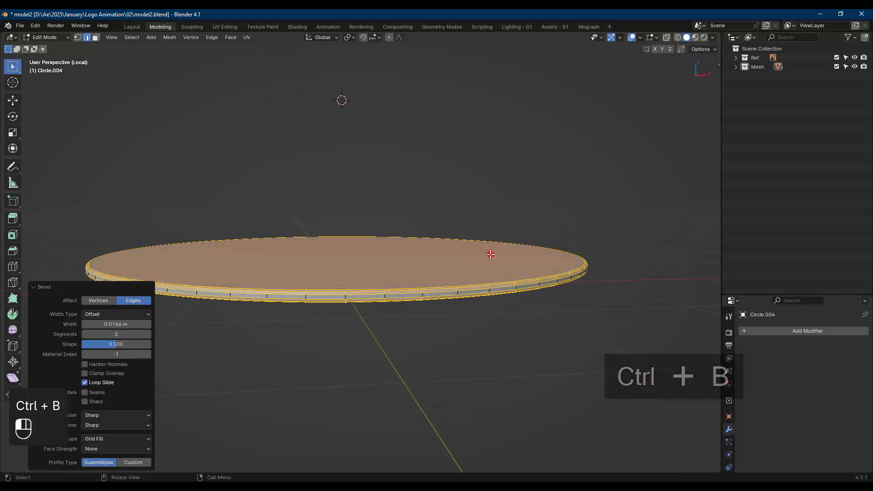
key(alt+a)
key(Tab)
key(slash)
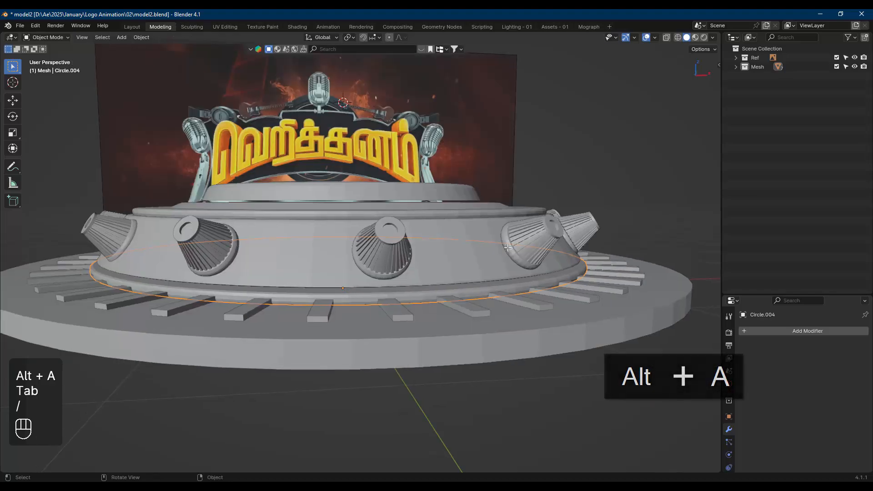
key(alt+a)
- Bevel the outer rim edges of the large bottom disc with two segments
shift+middle_drag(468, 276, 464, 296)
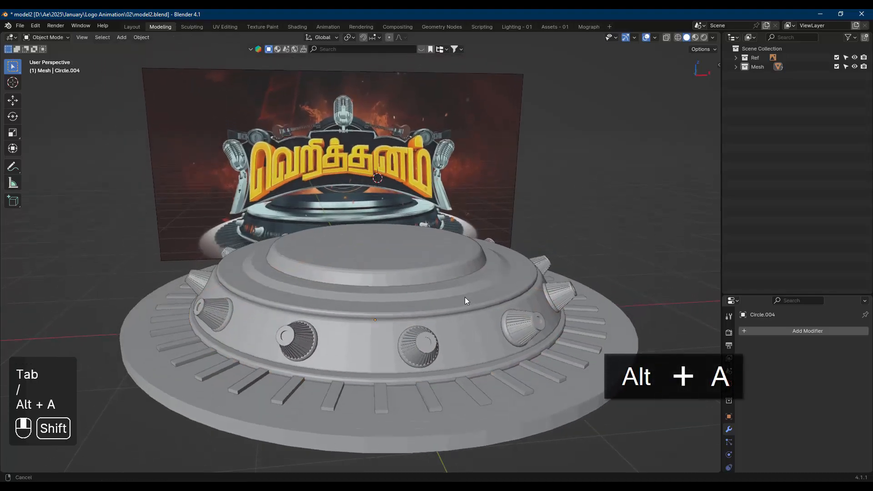
click(512, 424)
key(Tab)
alt+click(536, 433)
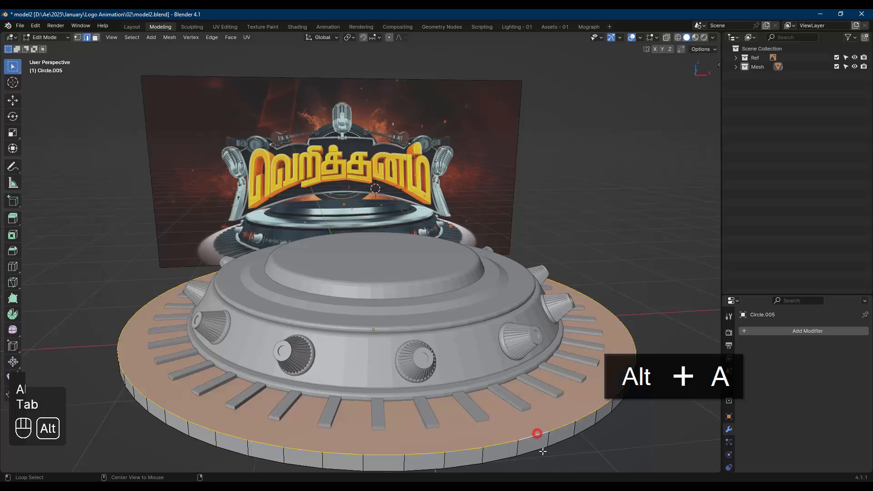
alt+shift+click(536, 432)
key(ctrl+b)
click(572, 390)
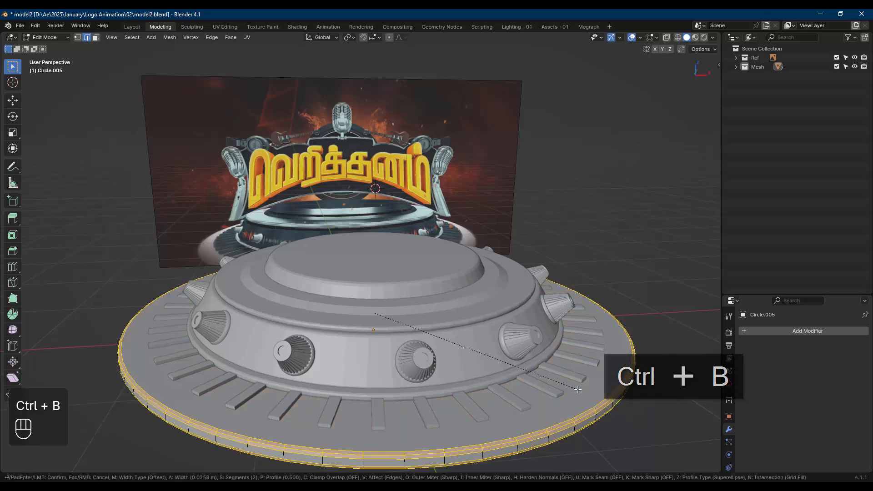
key(alt+a)
key(Tab)
key(alt+a)
- Save the file and apply Shade Smooth to the top disc
middle_drag(548, 334, 405, 258)
click(403, 255)
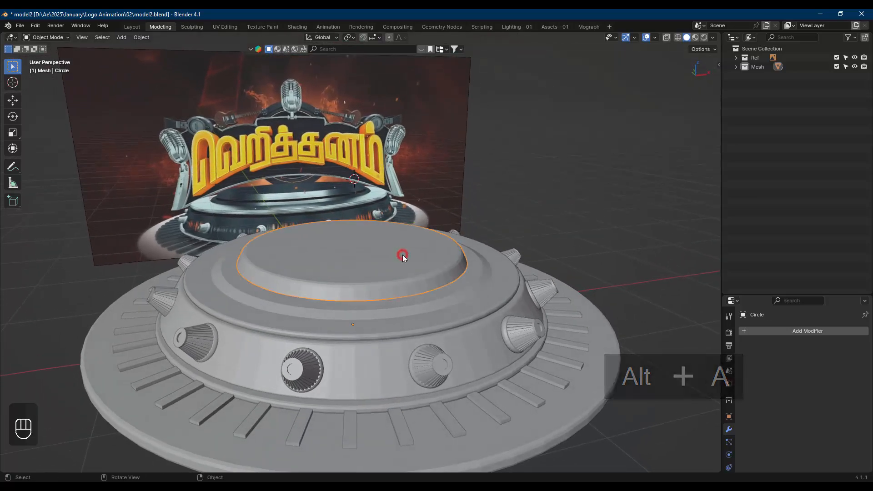
key(ctrl+s)
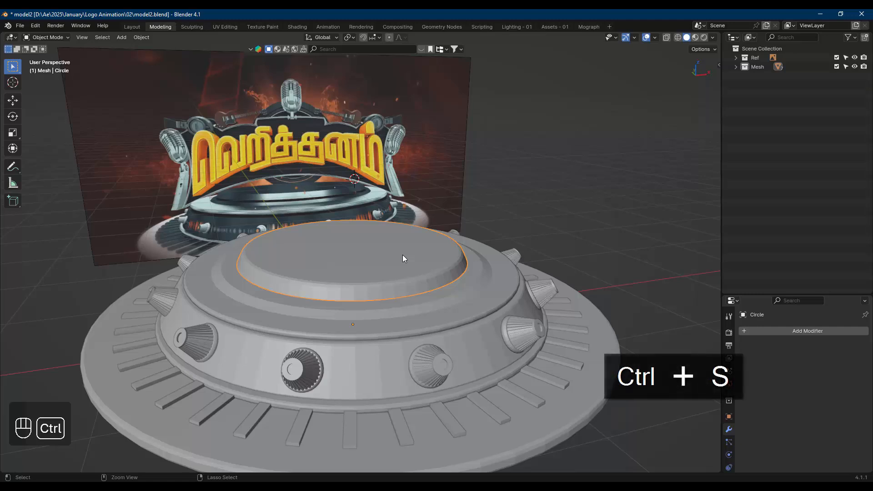
key(ctrl+s)
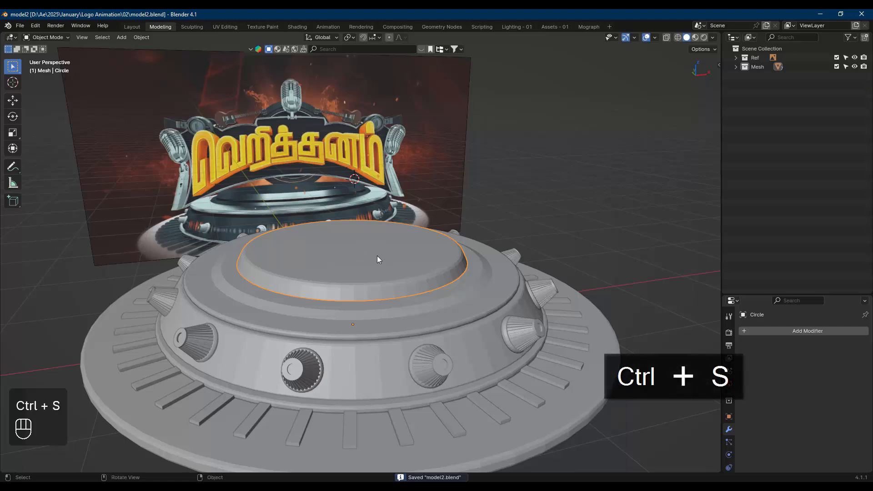
right_click(309, 253)
click(288, 254)
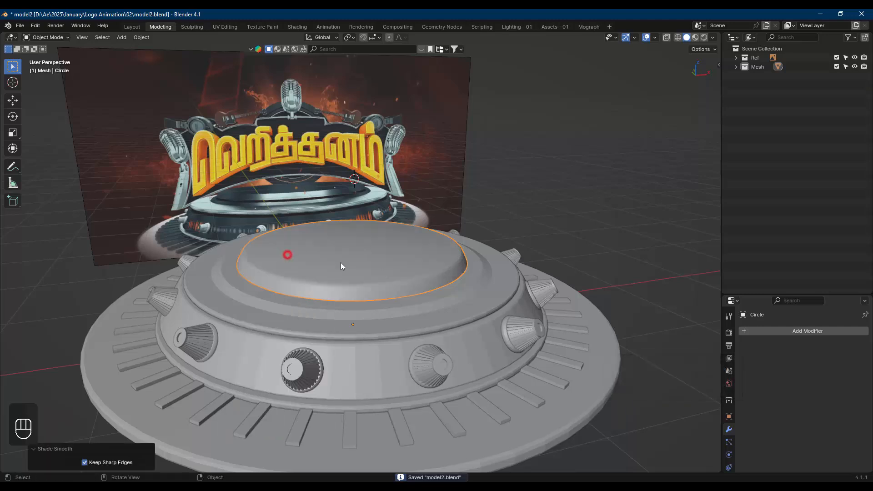
- Try out the shading options on the second tier and leave it on Shade Smooth
middle_drag(419, 299, 466, 290)
click(449, 312)
right_click(450, 312)
click(421, 290)
key(ctrl+z)
right_click(443, 306)
click(442, 305)
scroll(483, 299, down, 2)
scroll(466, 290, up, 2)
right_click(459, 294)
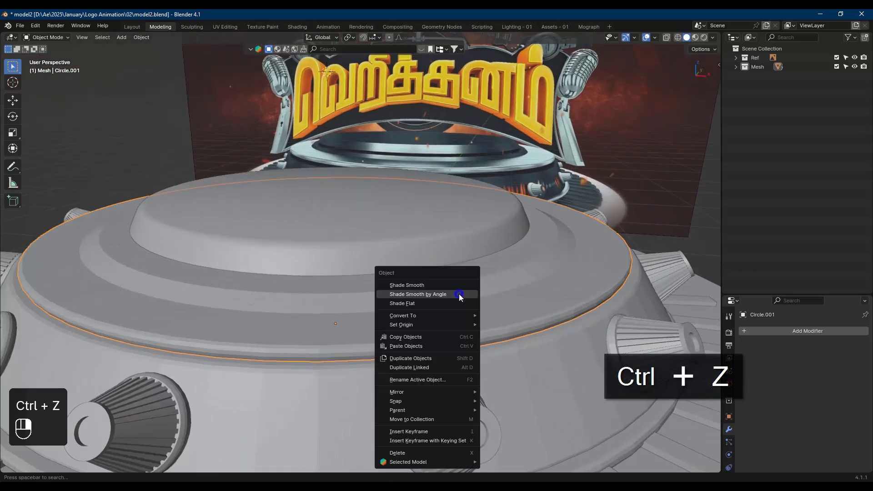
middle_drag(533, 279, 485, 311)
right_click(497, 290)
click(490, 282)
scroll(484, 310, down, 2)
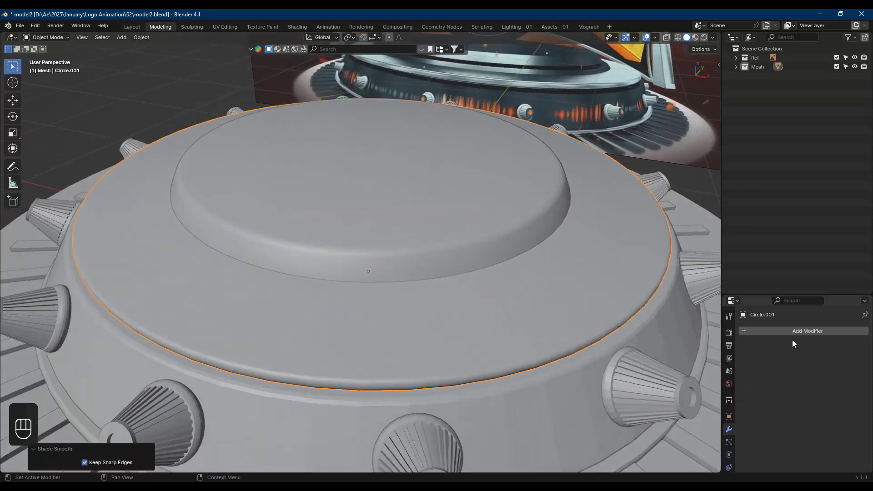
- Add a Weighted Normal modifier to the second tier
click(773, 332)
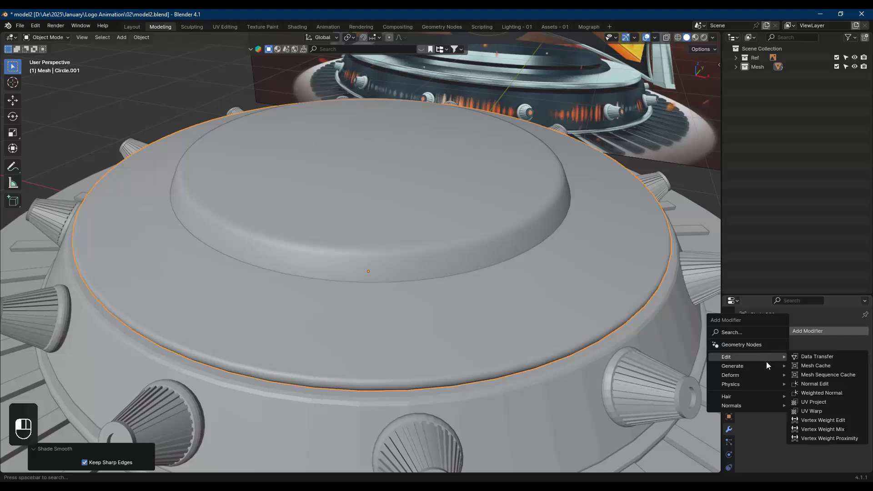
mouse_move(763, 368)
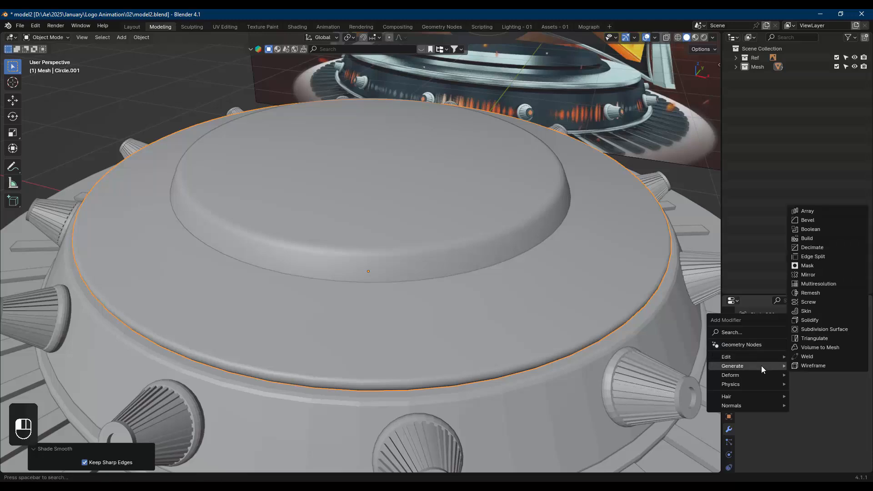
click(747, 331)
text(weigh)
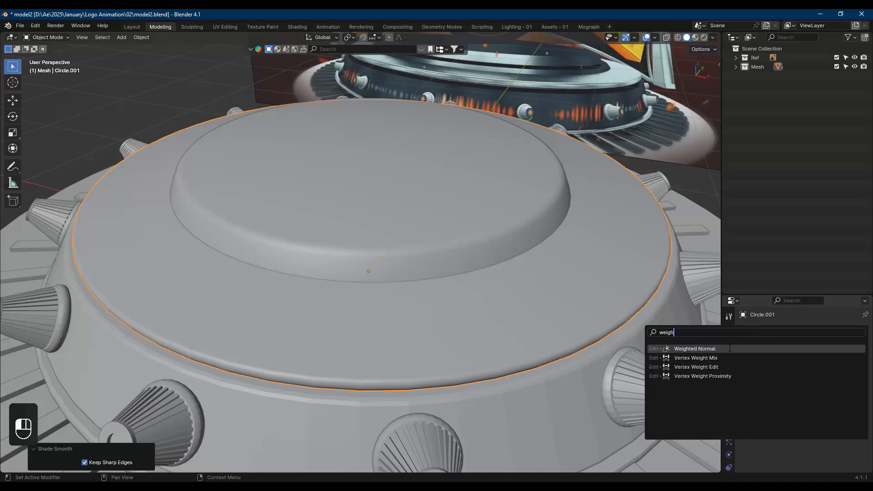
click(730, 348)
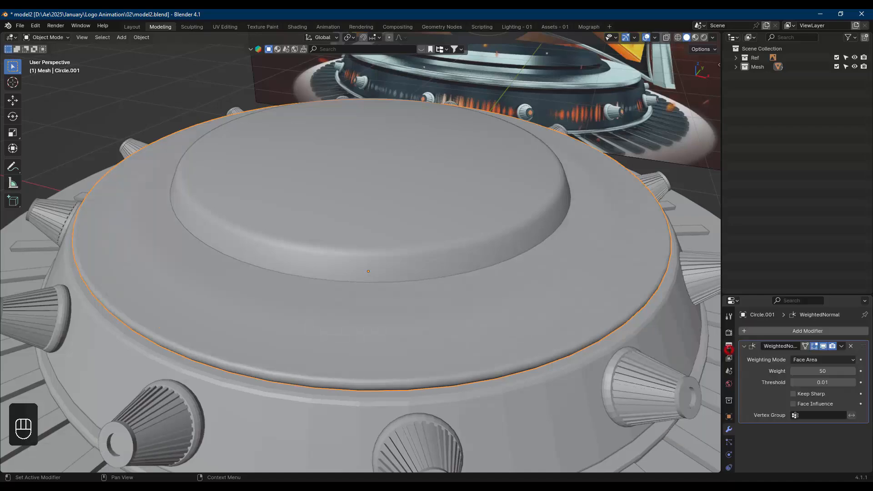
- Apply Shade Smooth by Angle at 30° to the second tier
middle_drag(542, 329, 509, 295)
right_click(508, 295)
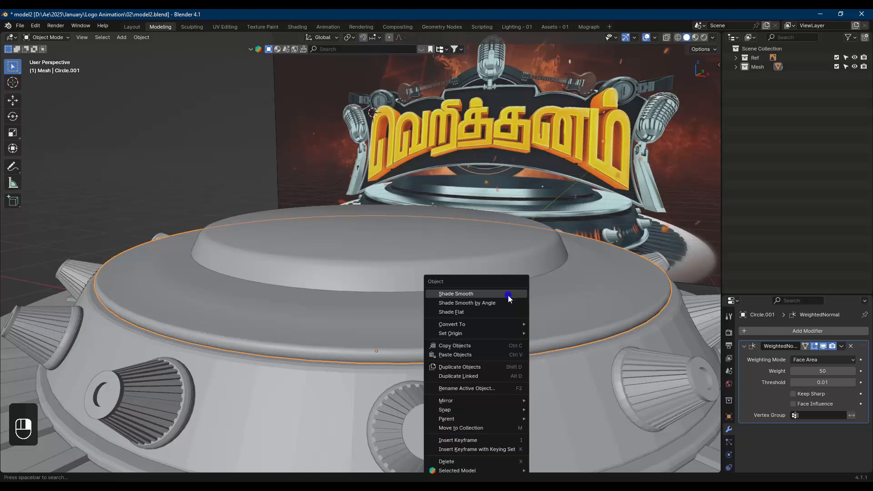
click(495, 302)
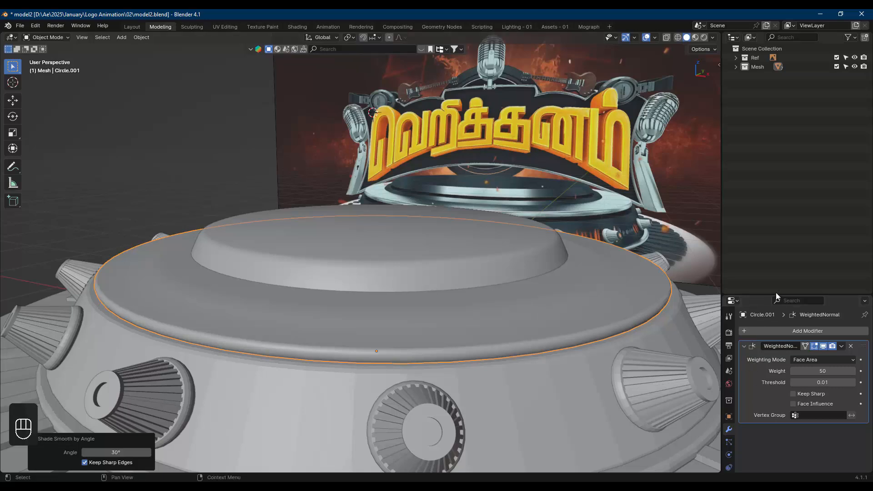
- Enlarge the modifier properties area and undo the second tier's smooth shading and Weighted Normal modifier
drag(776, 295, 776, 163)
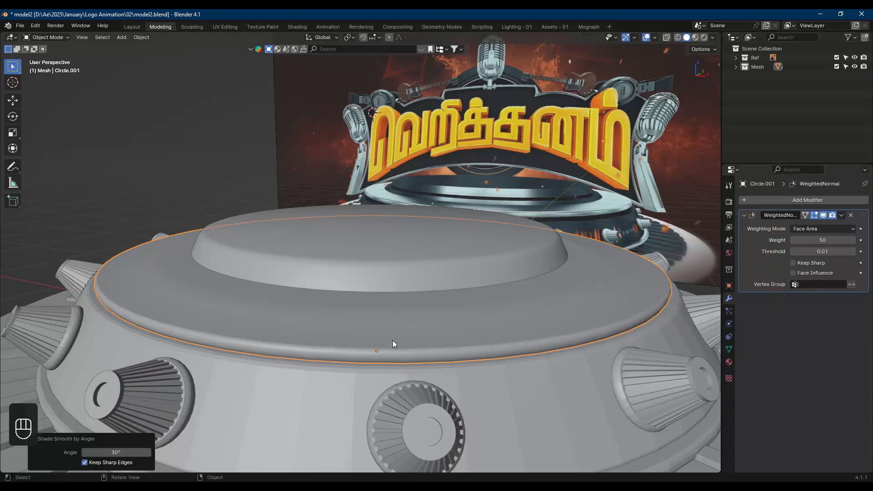
key(ctrl+z)
key(ctrl+z)
key(ctrl+z)
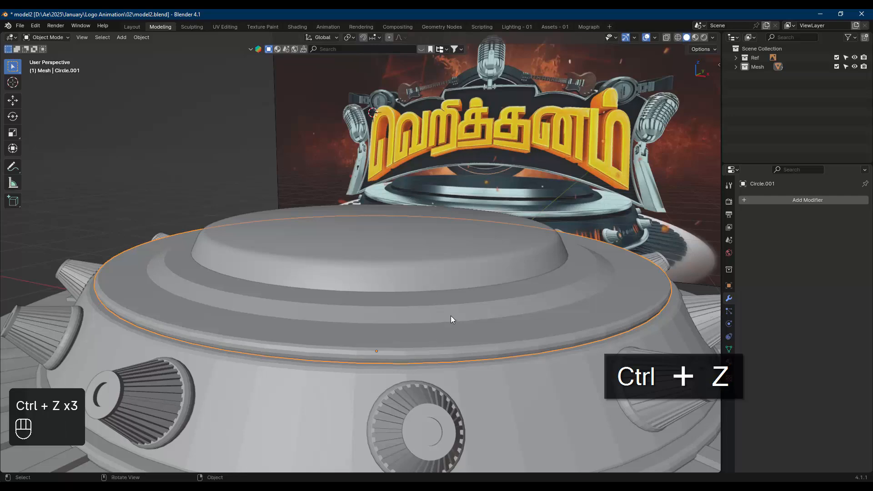
- Separate the second tier's raised inner face ring and its centre face into a new object
middle_drag(451, 319, 455, 337)
key(Tab)
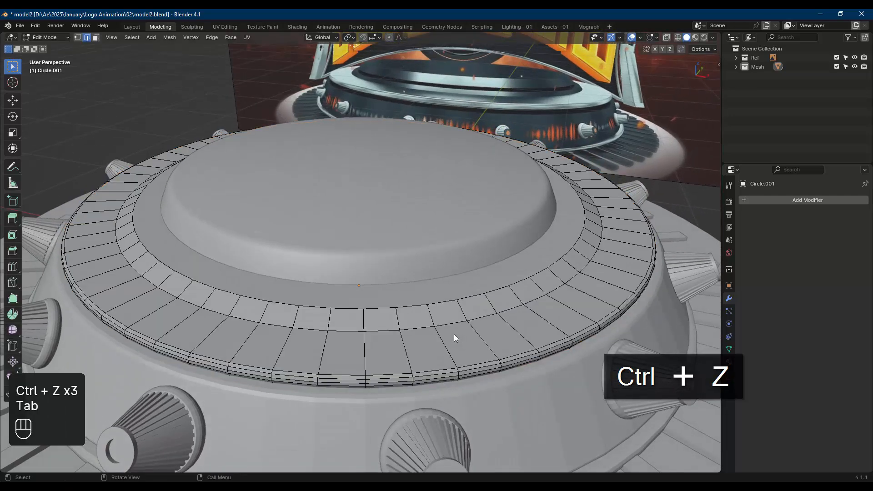
alt+click(460, 308)
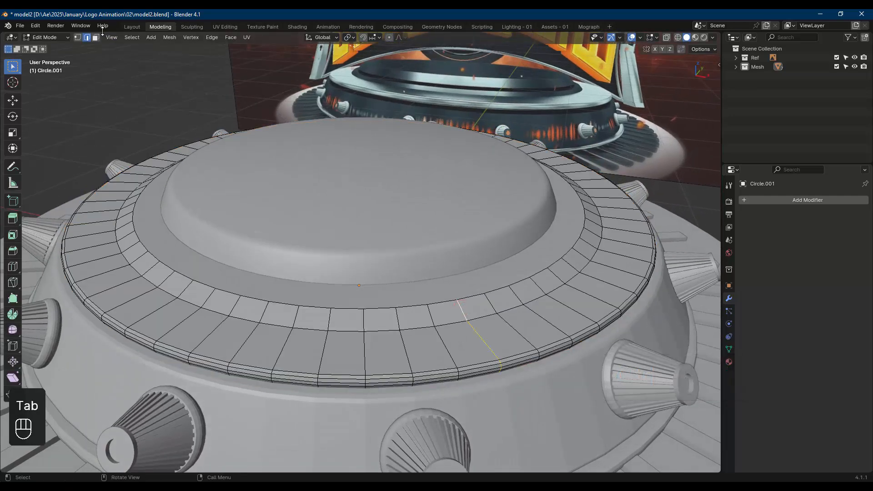
alt+click(441, 318)
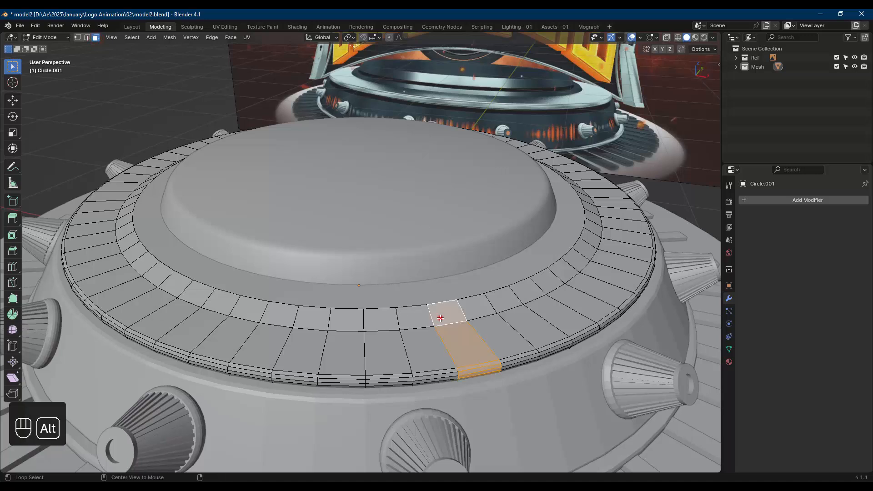
alt+click(425, 316)
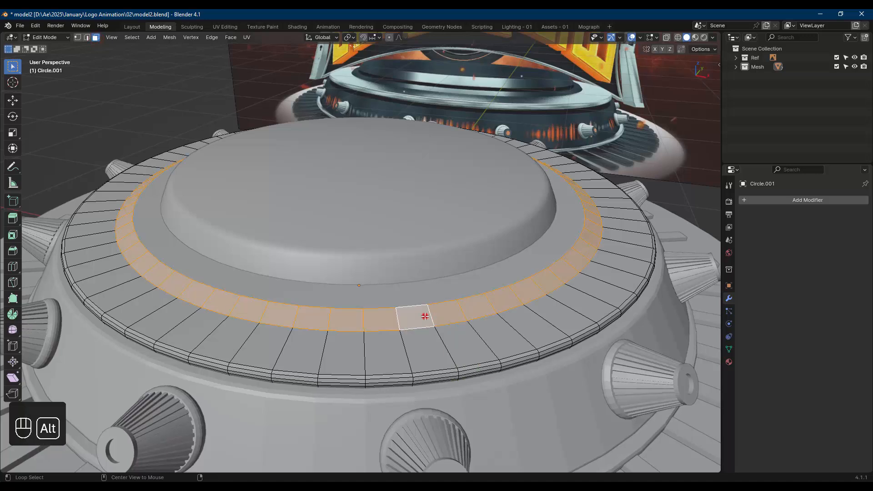
alt+shift+click(435, 295)
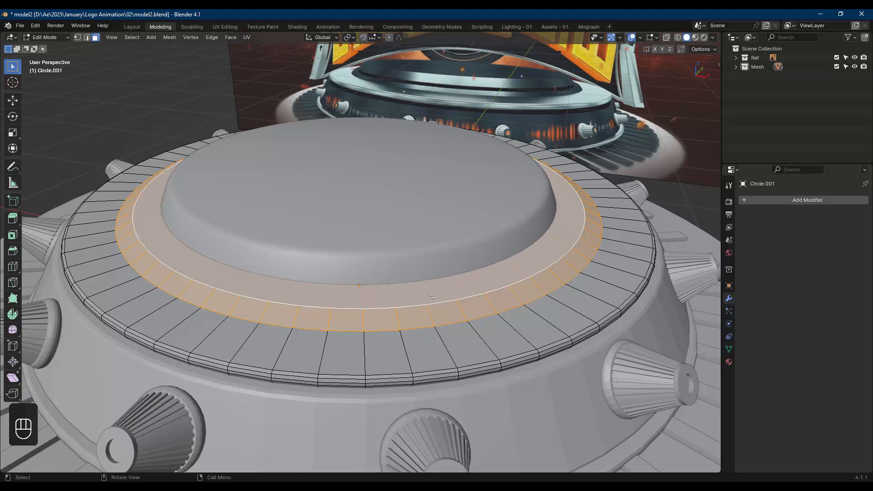
key(p)
click(431, 296)
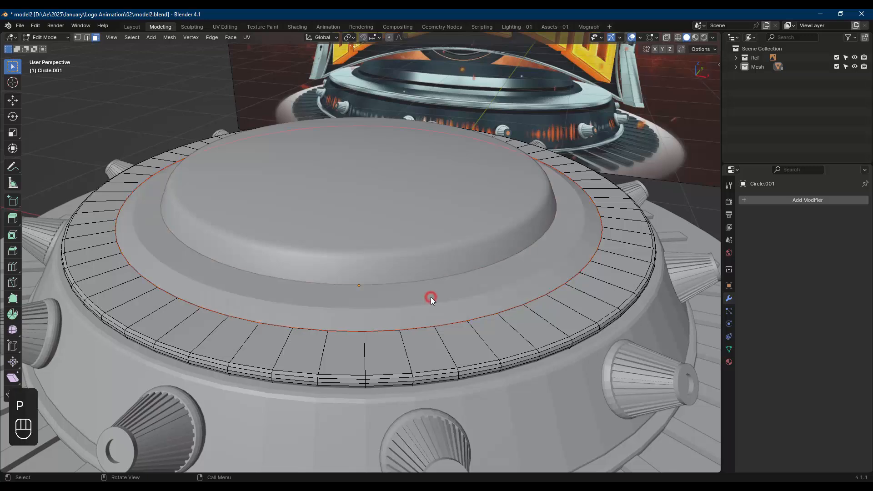
- Test the separation by moving the remaining outer tier freely, undo the move, and toggle its isolated view
key(Tab)
key(g)
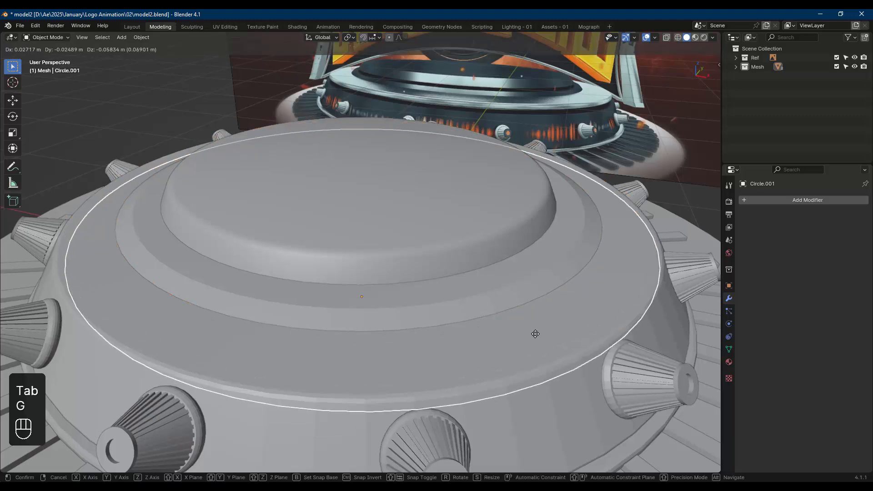
click(541, 347)
key(ctrl+z)
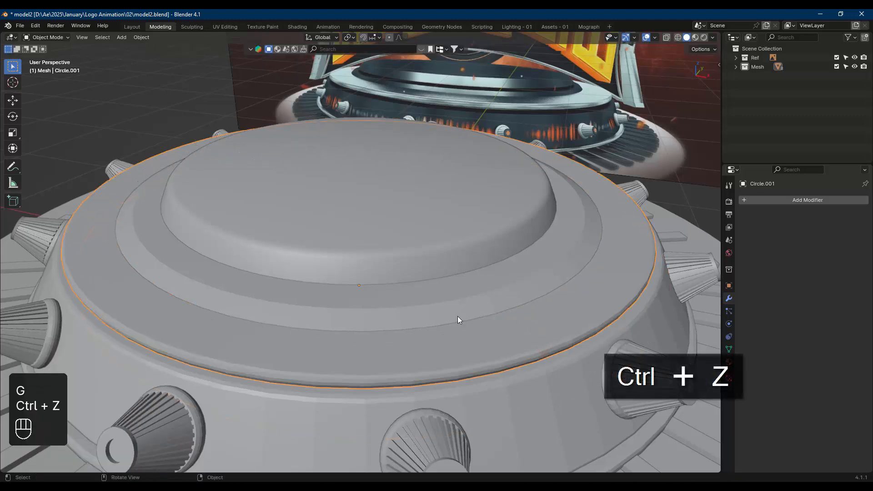
key(slash)
key(slash)
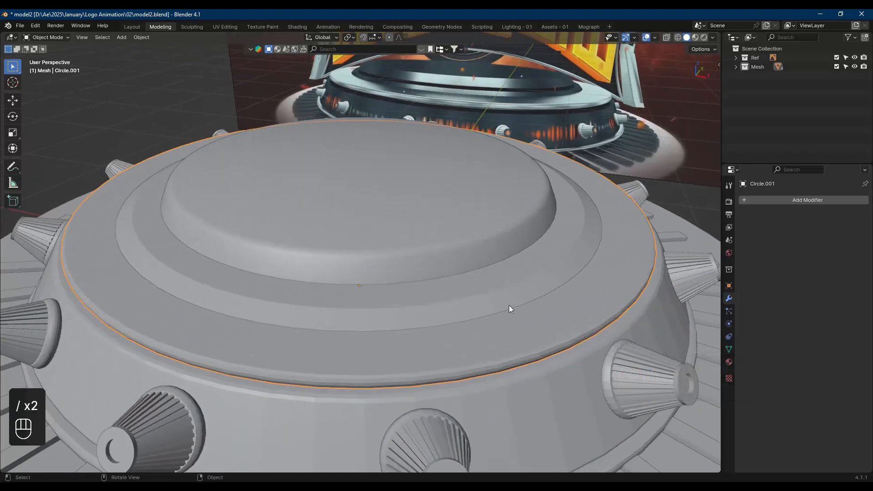
- Try Shade Smooth by Angle on the separated inner tier and undo it
click(499, 298)
middle_drag(524, 304, 542, 307)
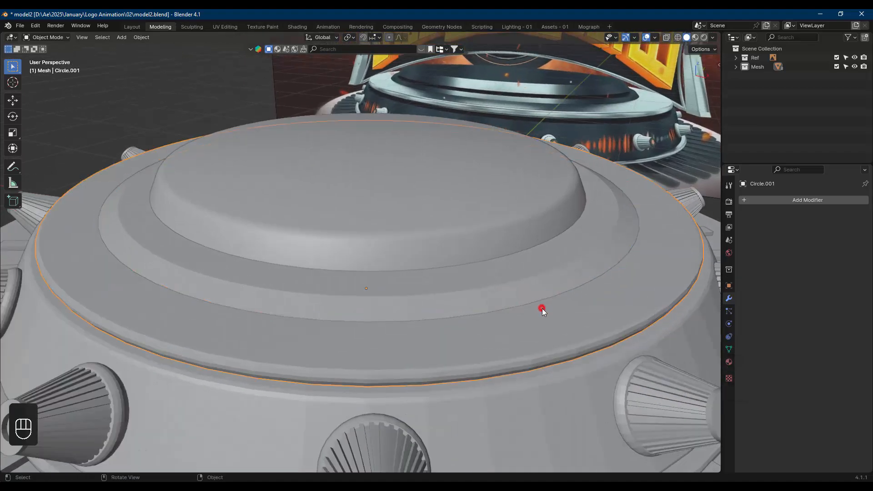
right_click(527, 287)
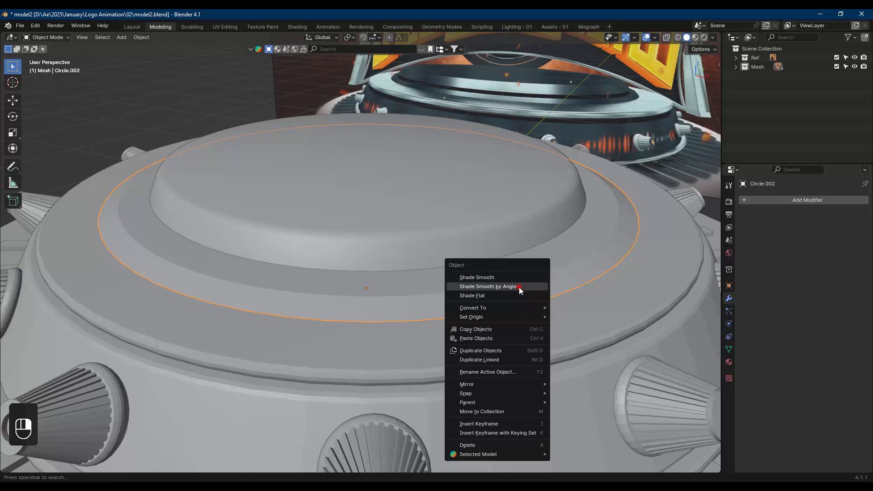
click(519, 287)
mouse_move(539, 284)
middle_down()
mouse_move(521, 268)
mouse_move(536, 267)
middle_up()
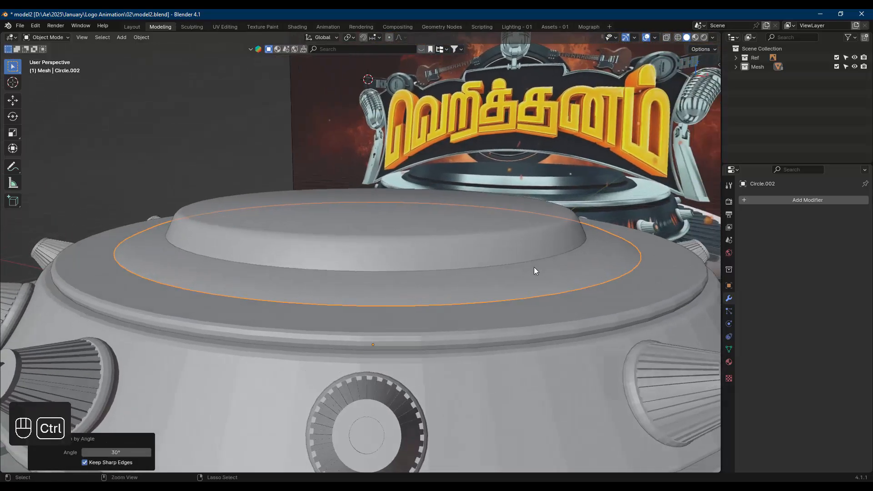
key(ctrl+z)
- Try a Weighted Normal modifier on the separated inner tier and undo it
right_click(508, 279)
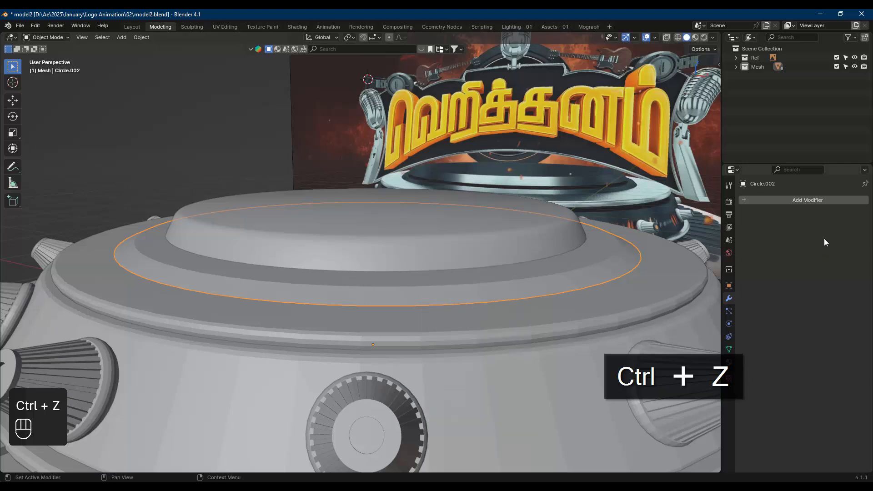
click(816, 203)
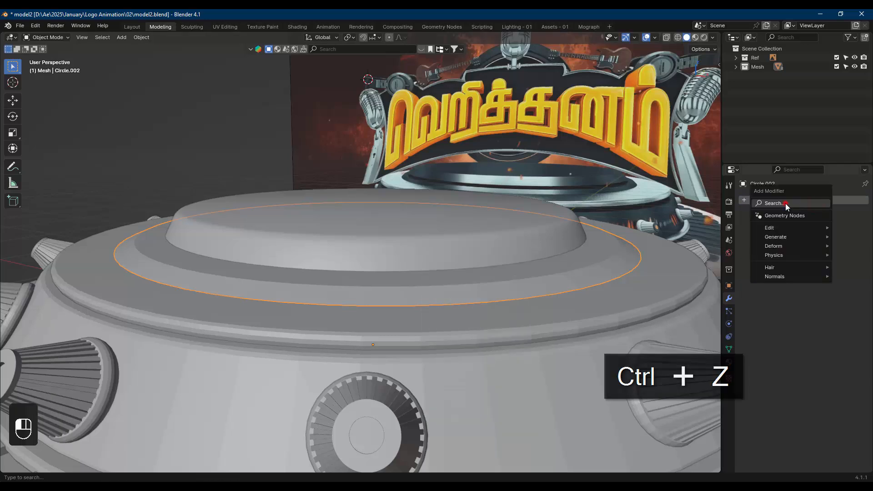
text(wei)
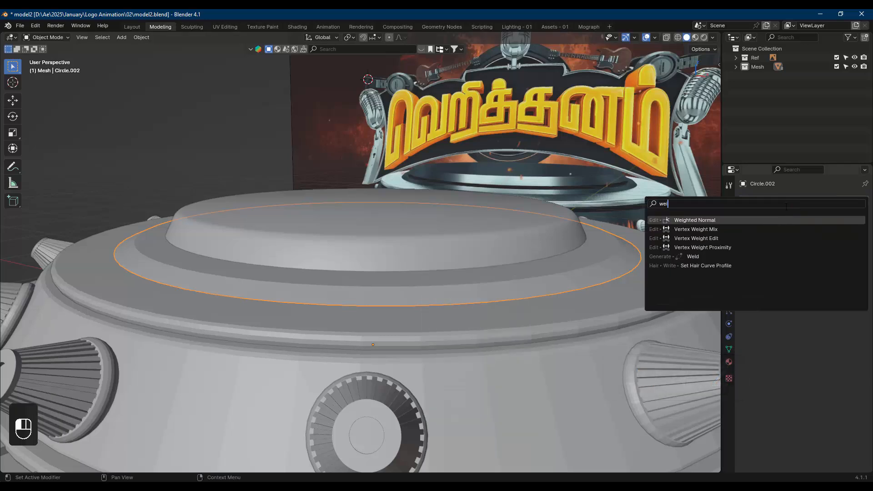
click(779, 219)
key(ctrl+z)
middle_drag(391, 259, 398, 268)
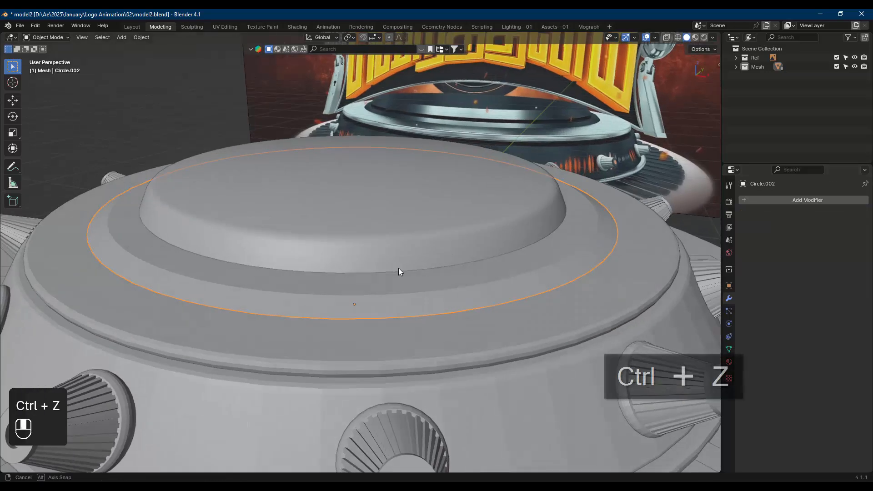
- Apply Shade Smooth by Angle at 30° to the separated inner tier
right_click(397, 278)
click(377, 269)
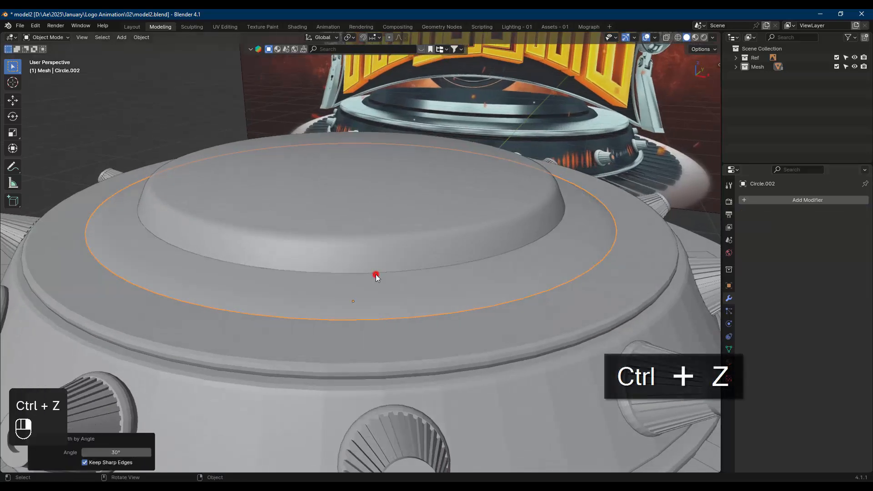
click(508, 285)
- Bevel the edge loop around the inner tier's top face with 2 segments, about 0.0086 m wide
key(Tab)
middle_drag(556, 277, 525, 270)
alt+click(522, 271)
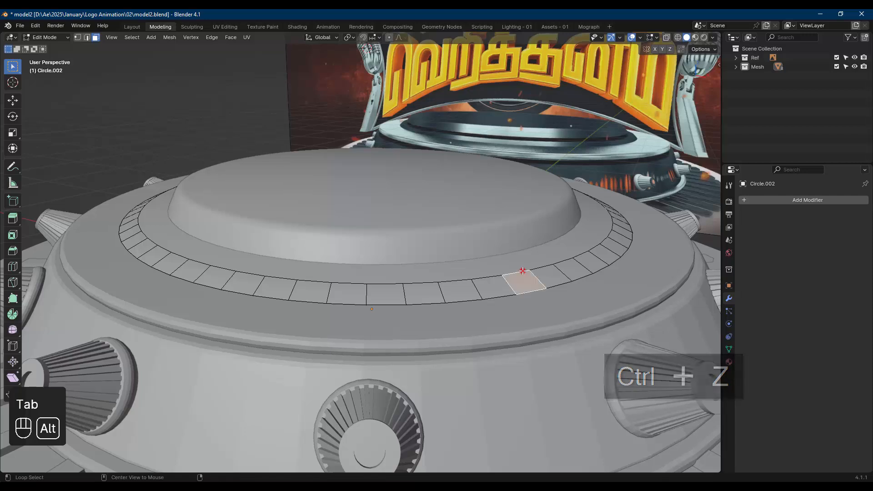
alt+click(523, 270)
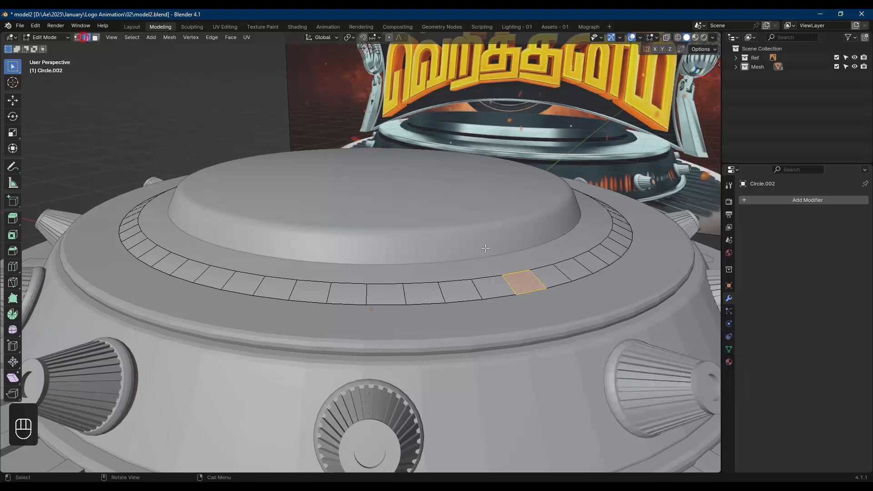
alt+click(484, 275)
key(ctrl+b)
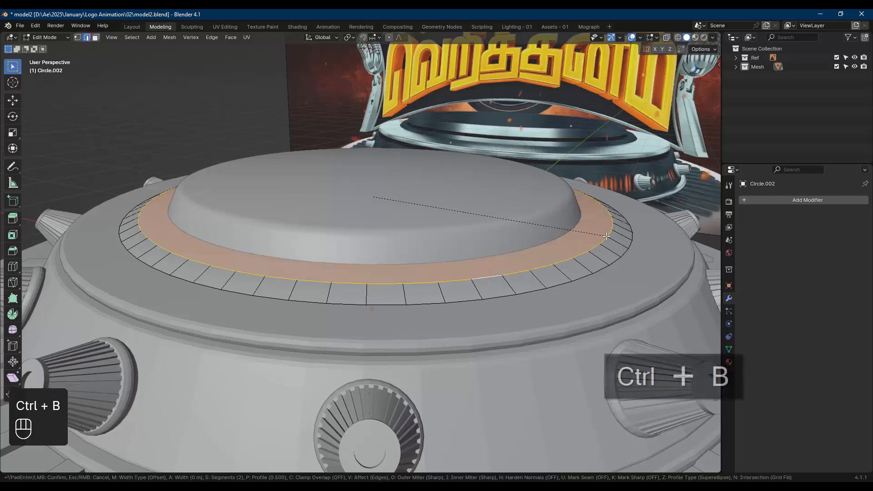
click(609, 237)
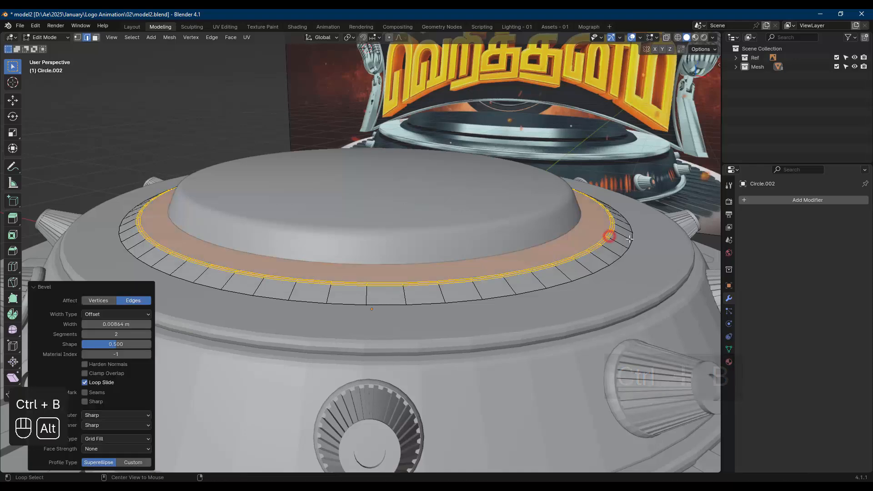
key(alt+a)
key(Tab)
middle_drag(627, 244, 519, 265)
key(alt+a)
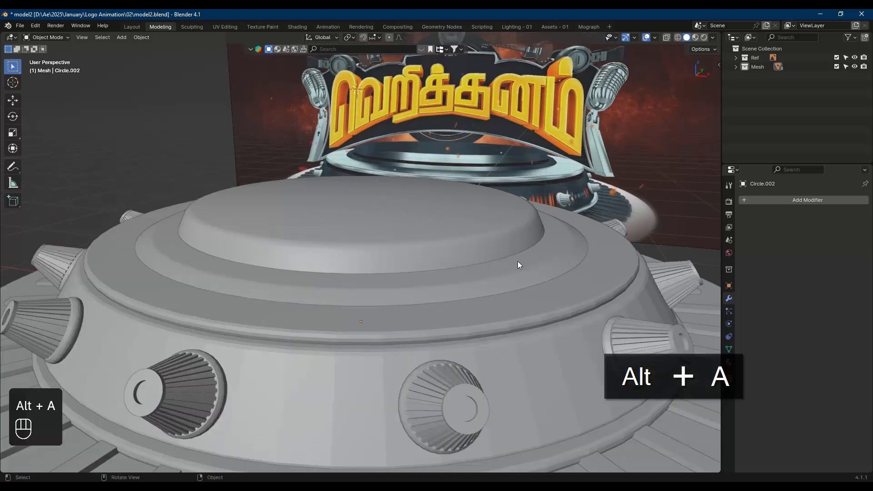
- Raise the inner tier's top face together with its surrounding bevel faces slightly along Z
key(Tab)
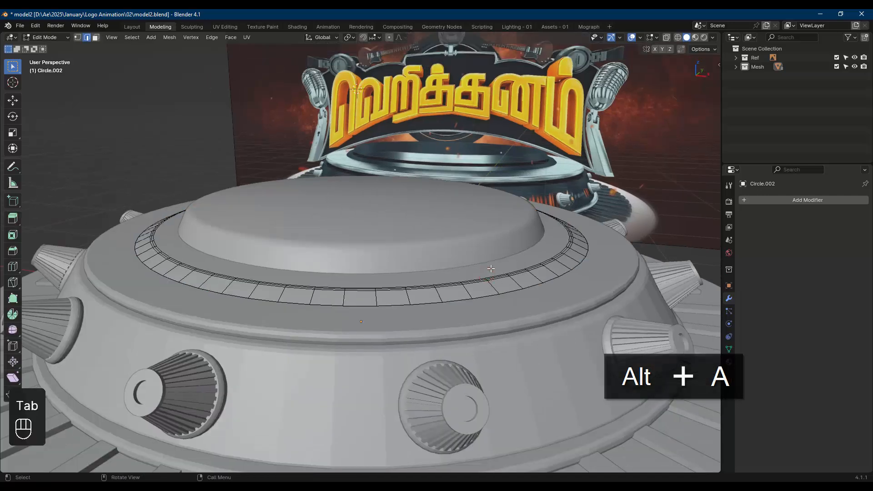
click(97, 37)
ctrl+alt+click(432, 275)
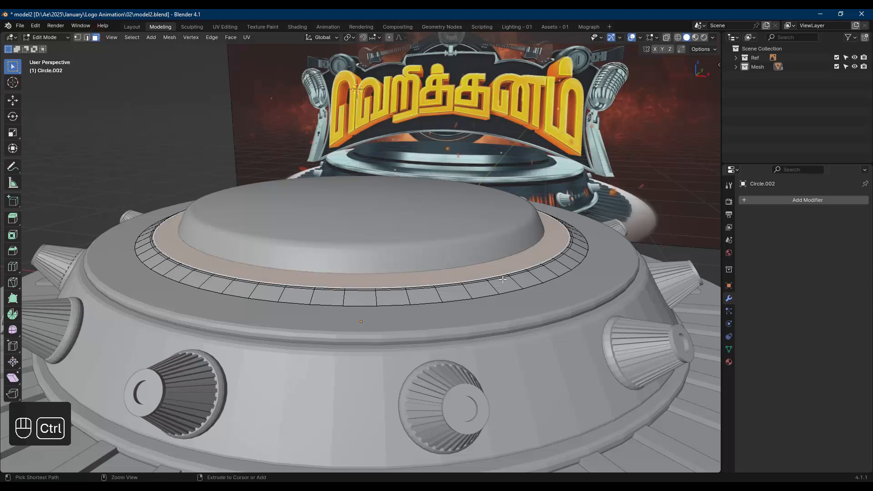
key(ctrl+KP_Add)
key(ctrl+KP_Add)
key(g)
key(z)
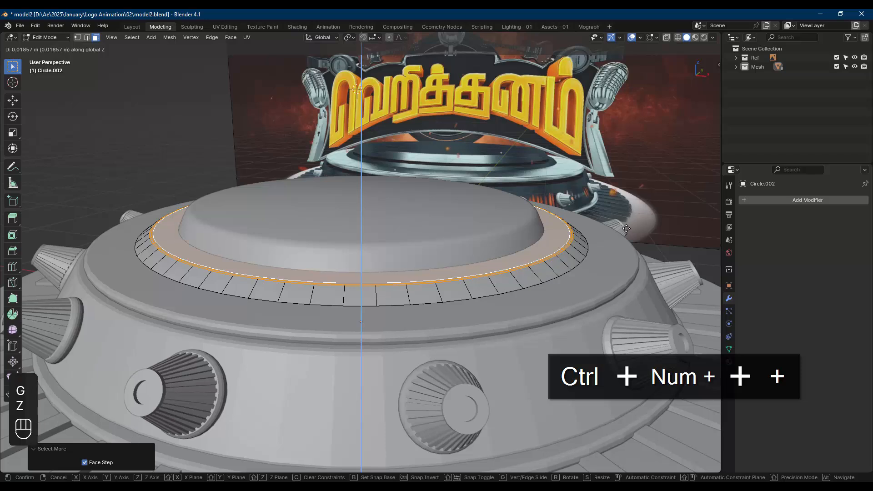
click(577, 263)
key(alt+a)
key(Tab)
- Raise the top disc's entire mesh about 0.013 m along Z in Edit Mode
click(479, 236)
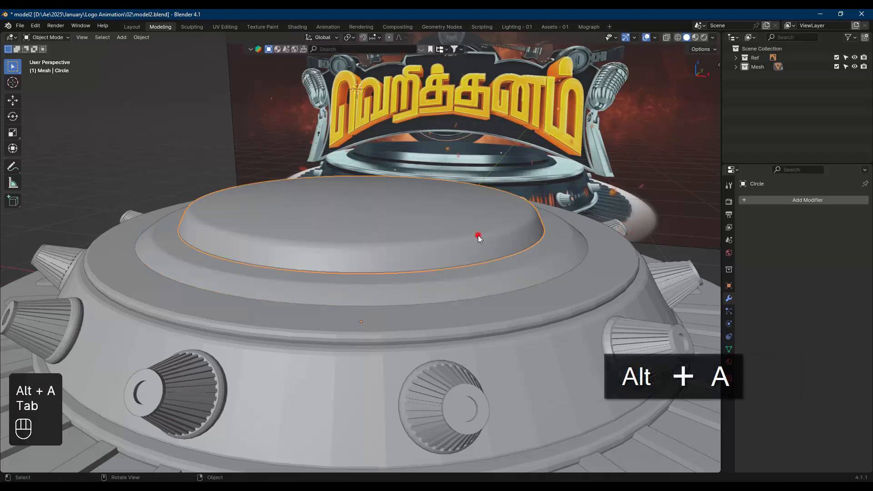
key(Tab)
key(a)
key(g)
key(z)
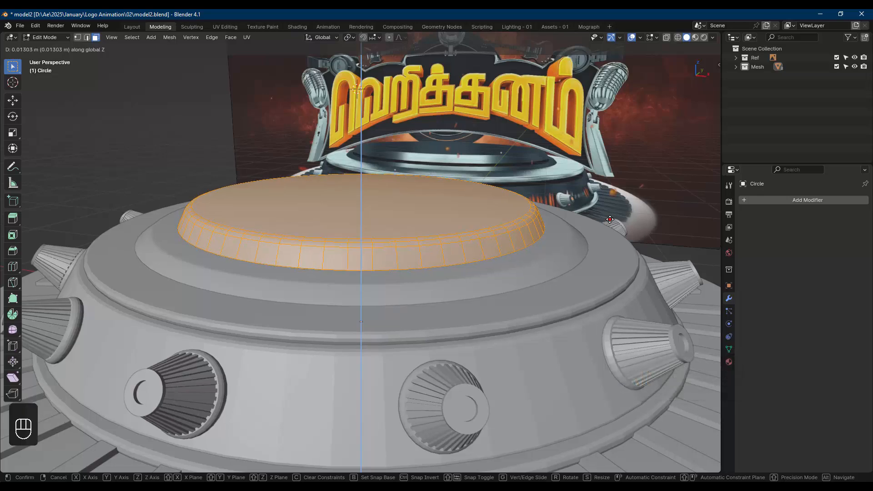
click(610, 219)
key(alt+a)
key(Tab)
scroll(606, 231, up, 2)
key(alt+a)
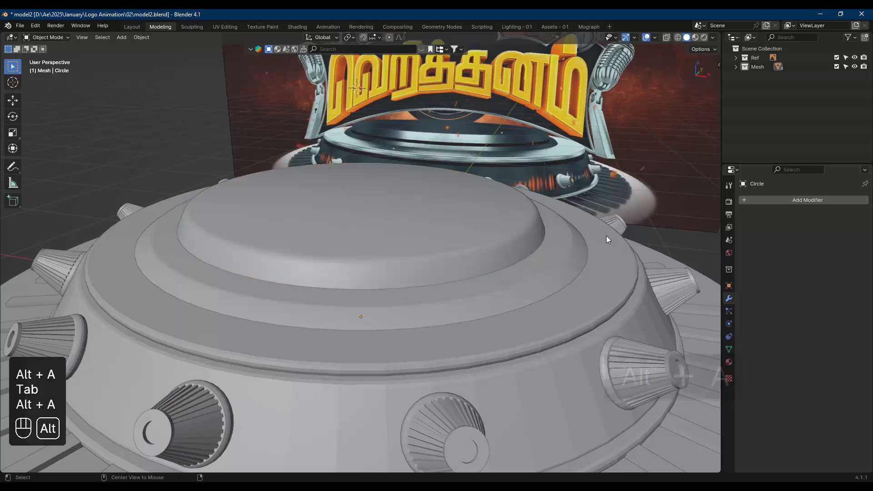
- Apply Shade Smooth by Angle at 30° to the second tier's outer ring
scroll(608, 241, down, 3)
click(596, 274)
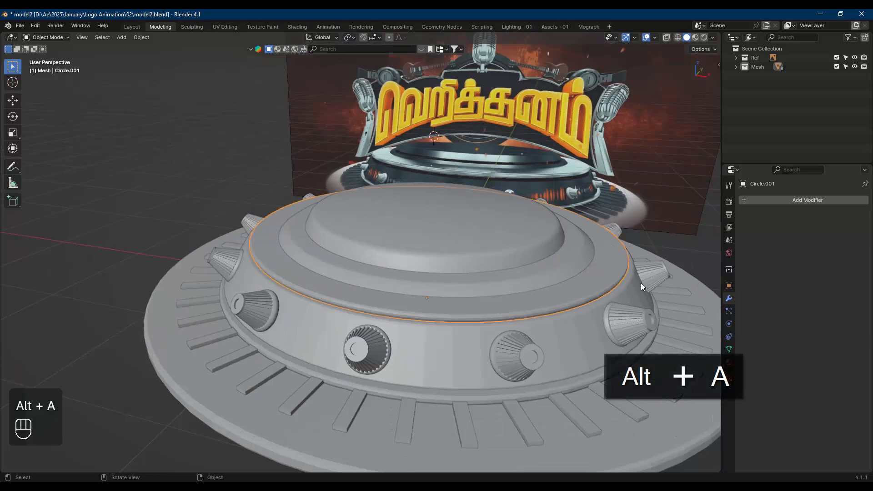
middle_drag(642, 283, 600, 264)
right_click(604, 255)
click(603, 263)
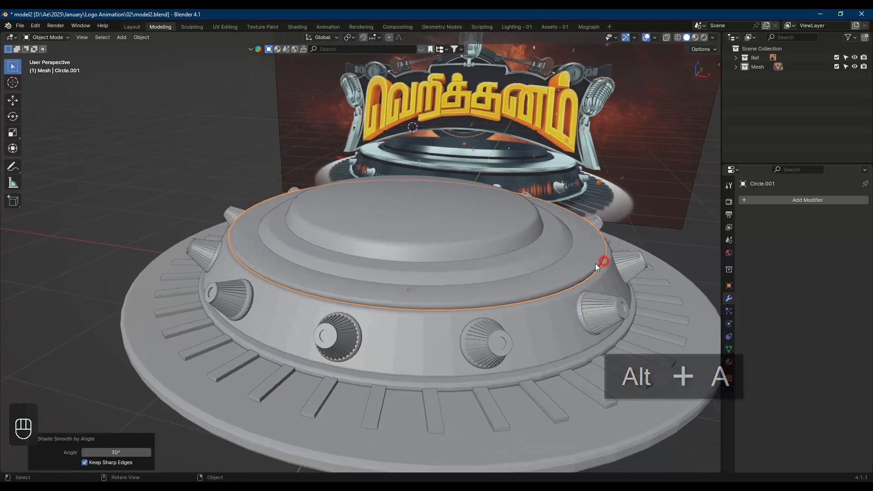
- Apply Shade Smooth by Angle to the sloped body that carries the knobs
key(alt+a)
click(562, 298)
right_click(563, 299)
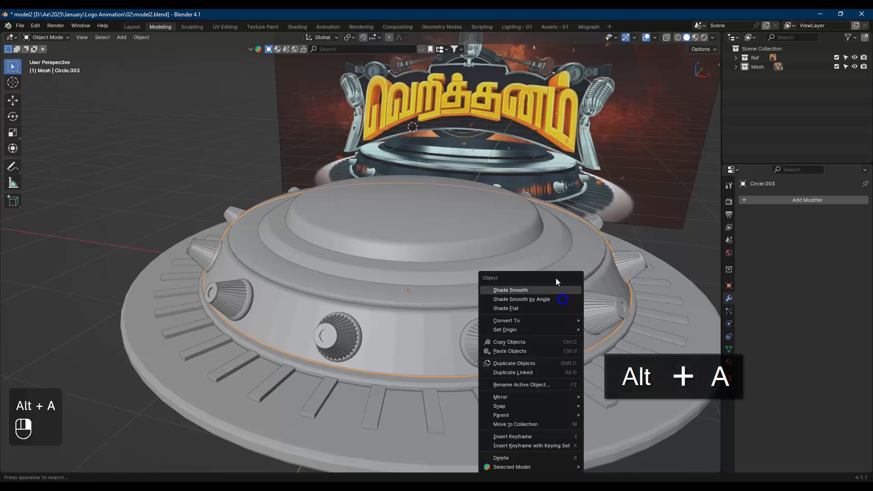
click(541, 298)
key(alt+a)
- Apply Shade Smooth by Angle at 30° to the thin rim at the foot of the sloped body
shift+middle_drag(609, 328, 498, 318)
scroll(488, 299, up, 3)
click(467, 325)
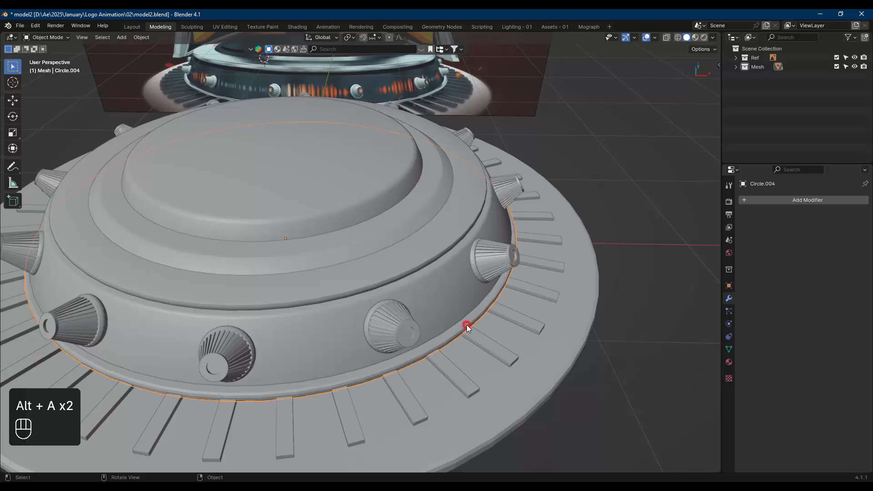
right_click(466, 325)
click(437, 302)
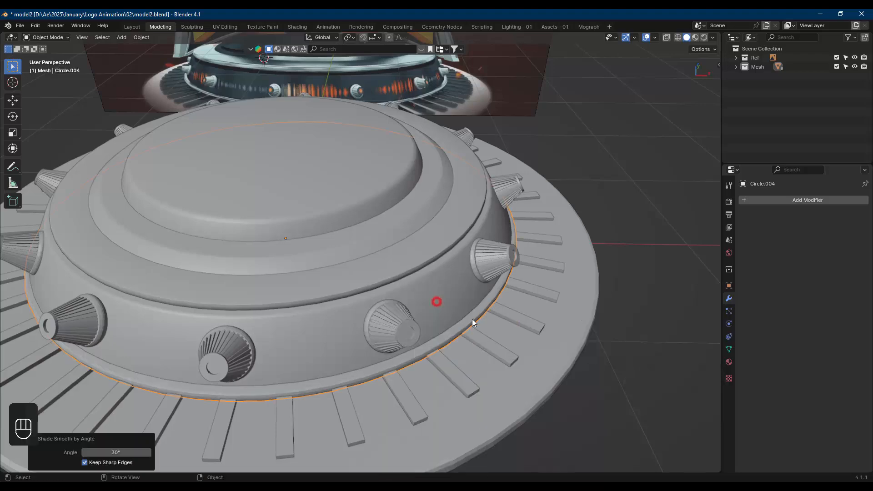
- Apply Shade Smooth by Angle to the wide outer base disc beneath the radial slats
key(alt+a)
mouse_move(536, 343)
middle_down()
mouse_move(501, 315)
mouse_move(514, 318)
mouse_move(528, 358)
mouse_move(518, 359)
mouse_move(542, 354)
middle_up()
scroll(514, 318, up, 2)
click(522, 374)
right_click(523, 374)
click(491, 304)
key(alt+a)
- Inspect the outer base disc's mesh in Edit Mode and return to Object Mode
scroll(509, 337, down, 2)
key(Tab)
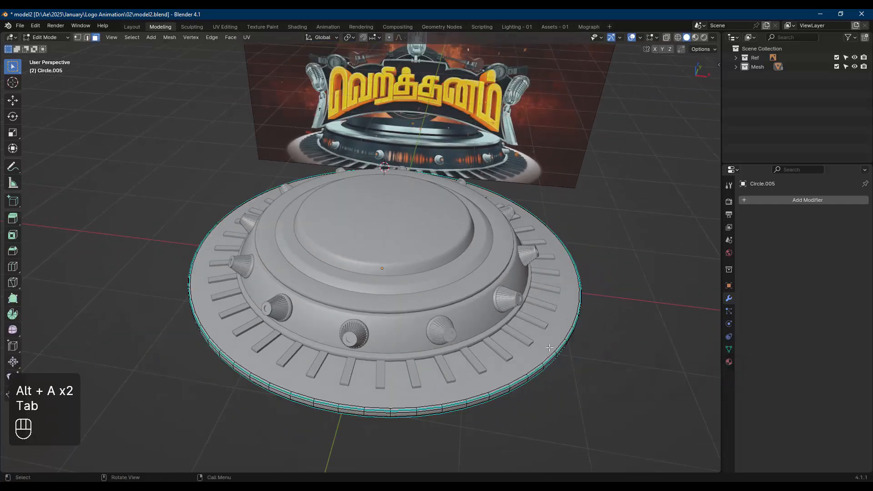
key(a)
key(alt+a)
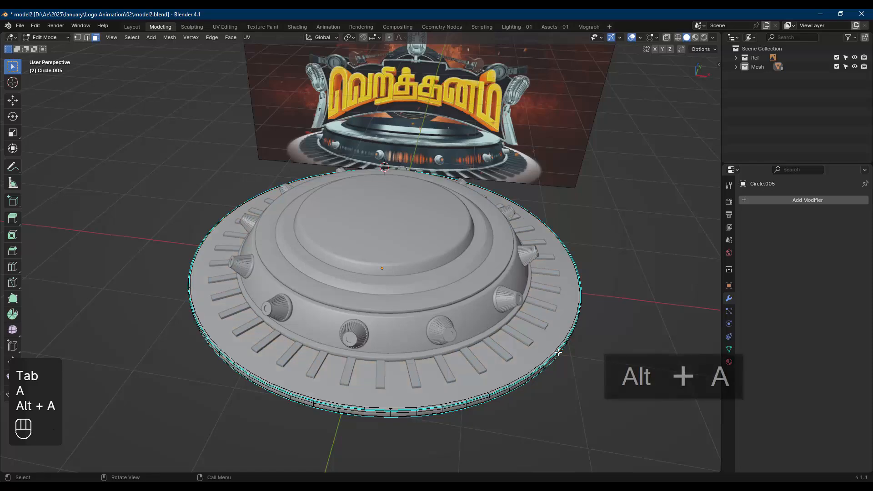
scroll(558, 352, up, 2)
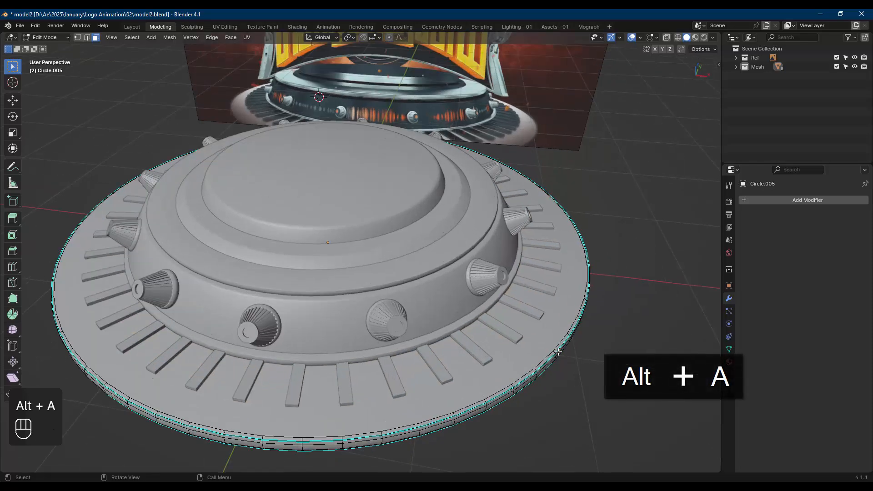
key(alt+a)
key(Tab)
scroll(551, 320, down, 4)
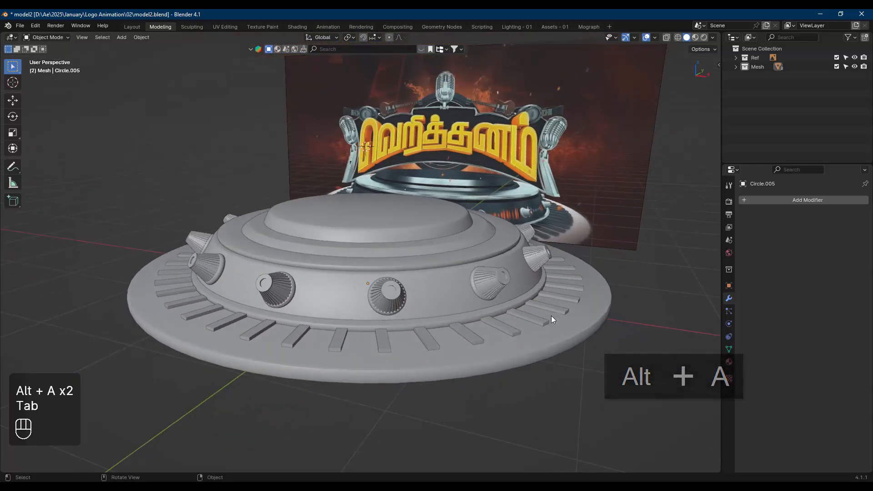
- Save model2.blend with the smoothed stage base
middle_drag(552, 315, 552, 299)
key(ctrl+s)
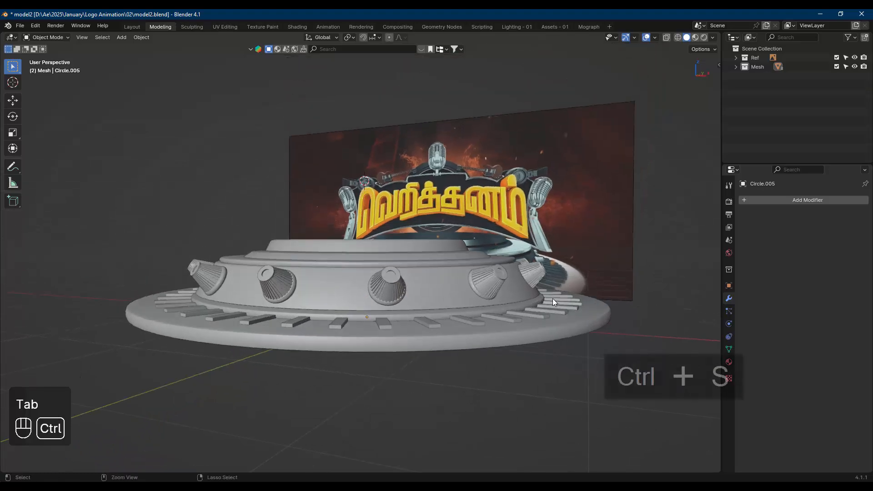
middle_drag(442, 282, 525, 218)
scroll(535, 226, up, 2)
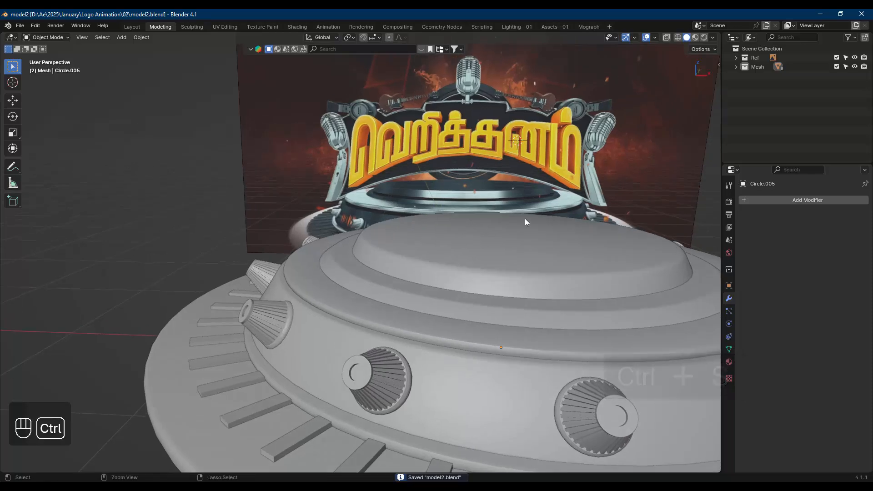
key(ctrl+s)
shift+middle_drag(591, 235, 444, 224)
scroll(454, 228, down, 2)
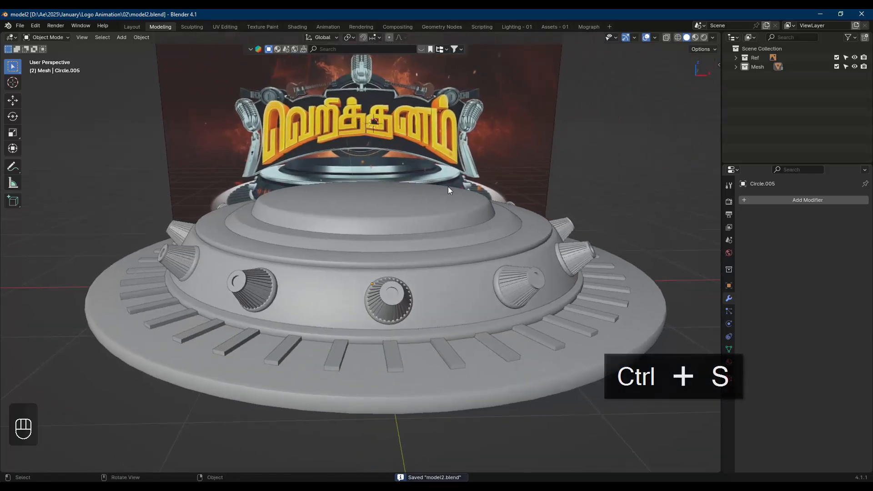
shift+middle_drag(449, 186, 477, 244)
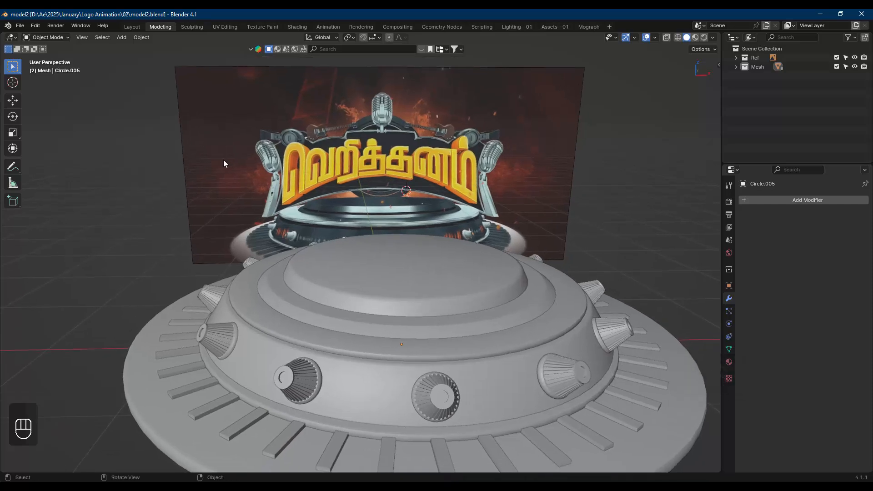
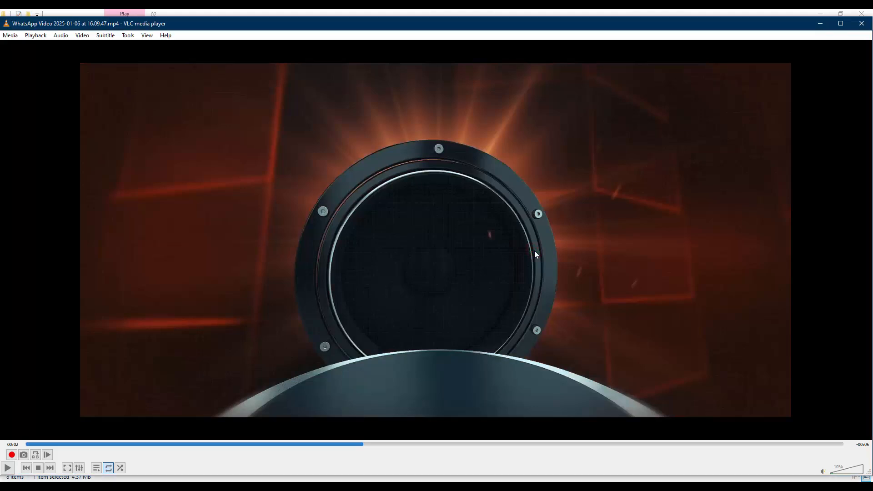
- Switch to the reference video in VLC and scrub back through the round speaker shot to study its shape
click(353, 444)
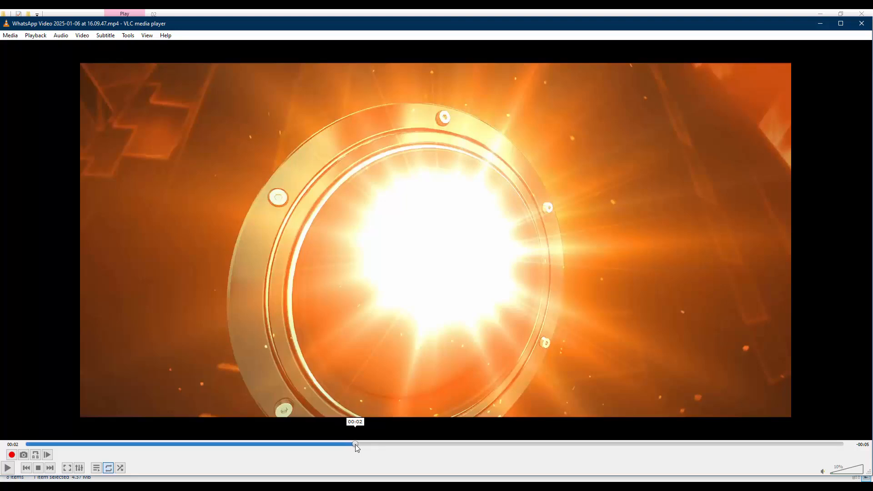
drag(356, 444, 274, 452)
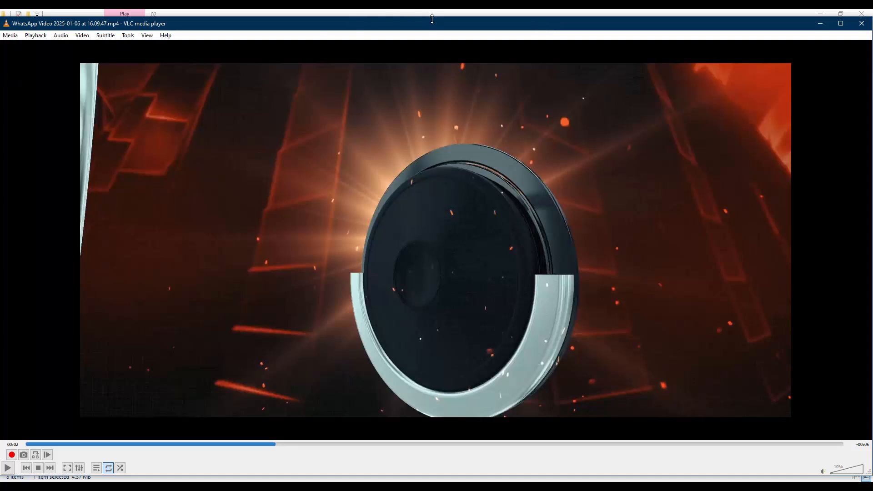
drag(432, 18, 0, 126)
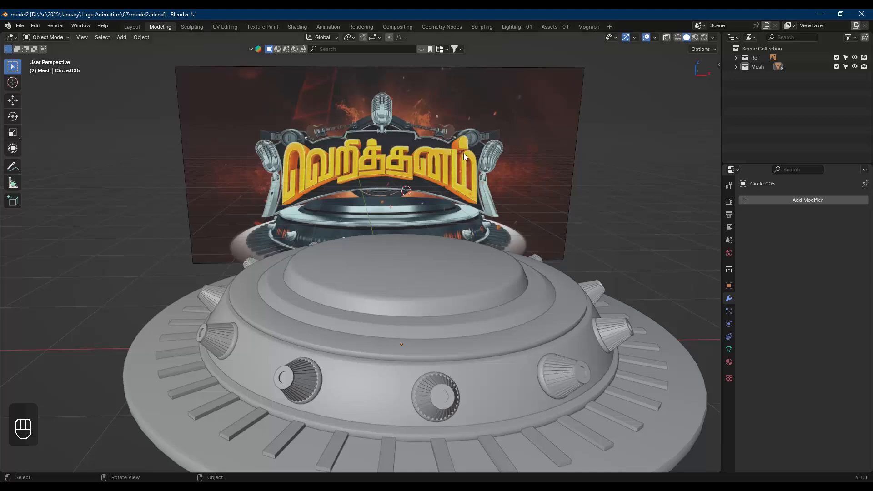
- Back in Blender, save the file and exclude the Ref and Mesh collections from the view layer
middle_drag(456, 190, 489, 187)
scroll(489, 187, up, 2)
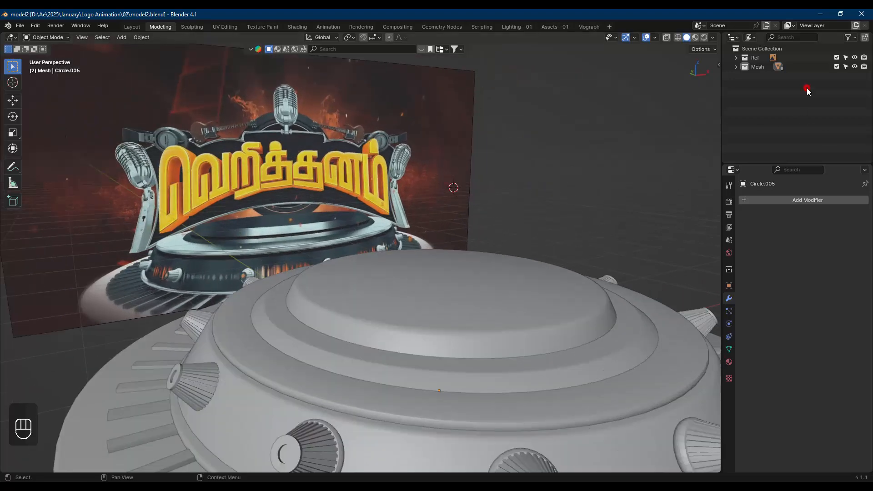
key(ctrl+s)
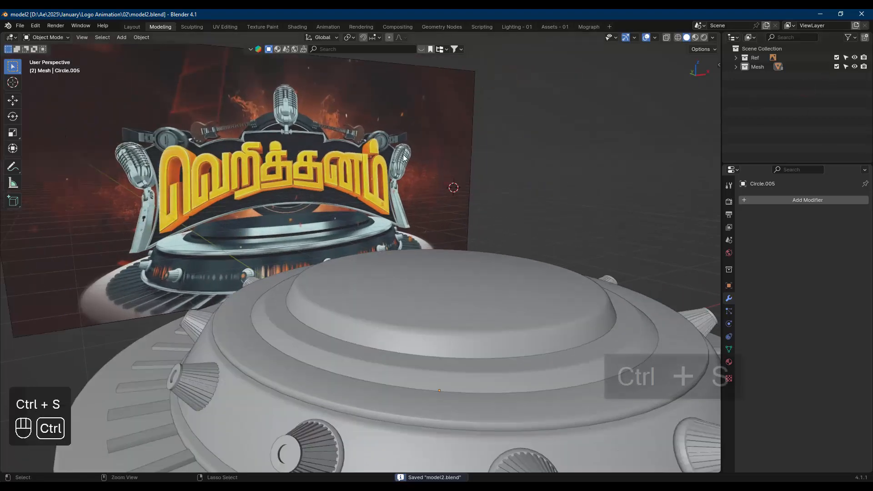
click(854, 57)
click(837, 57)
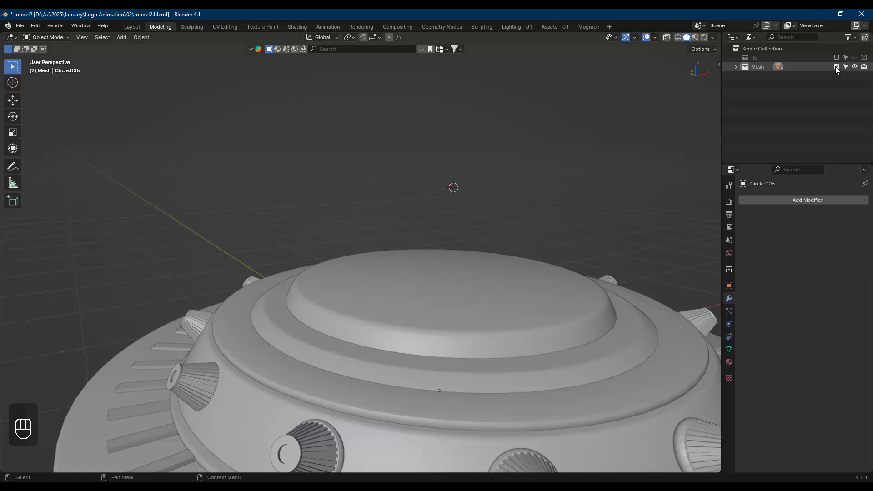
click(837, 66)
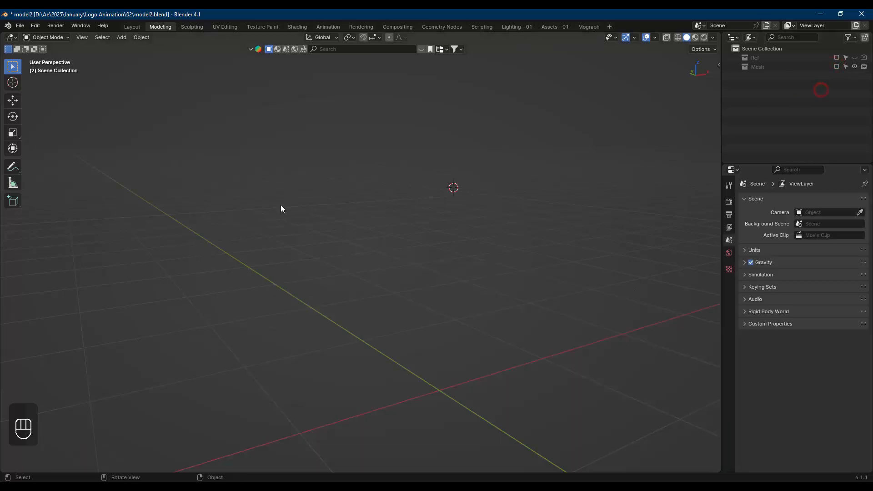
- Create a new collection in the scene and name it "Mesh 2"
middle_drag(280, 206, 384, 231)
middle_drag(332, 217, 334, 227)
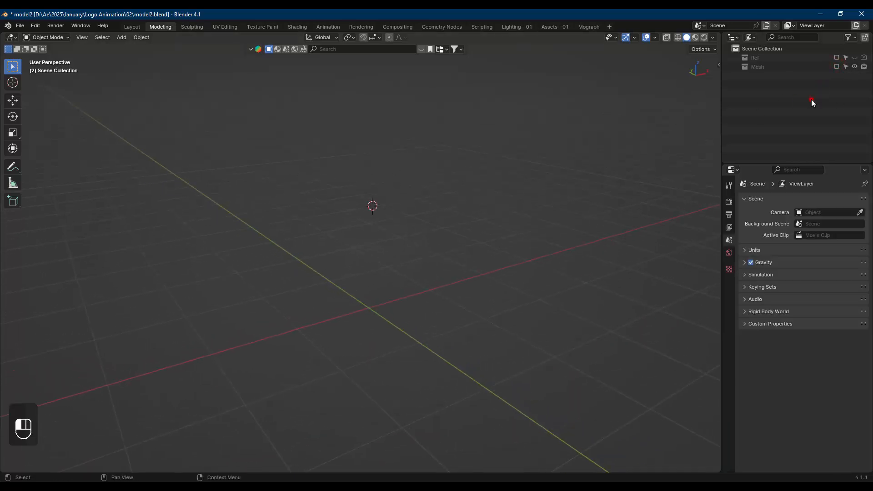
right_click(811, 99)
mouse_move(798, 174)
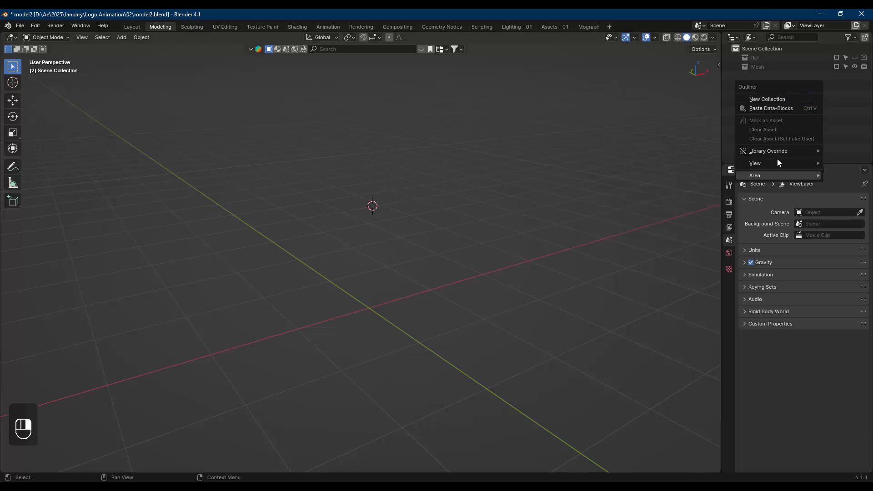
right_click(841, 103)
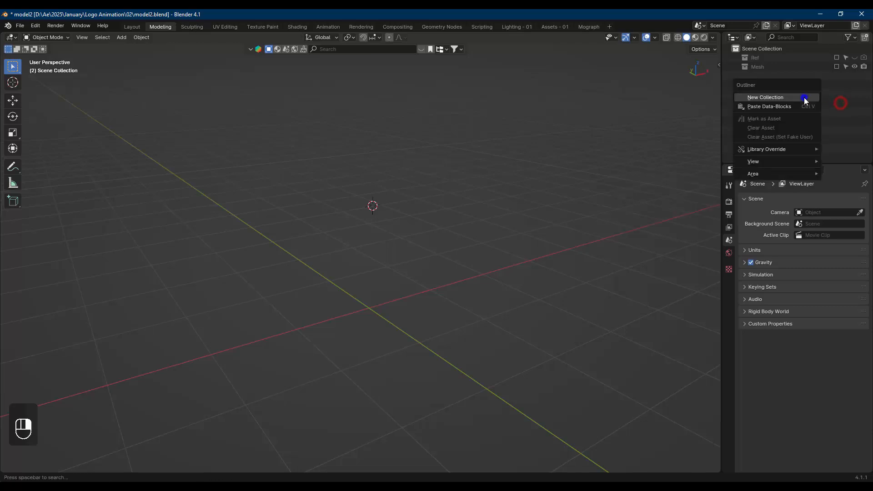
right_click(836, 107)
click(772, 100)
double_click(767, 76)
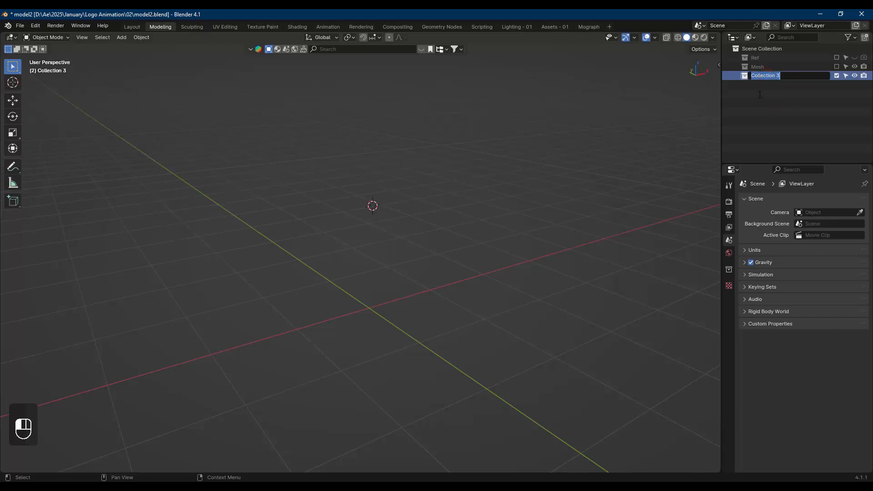
text(Mesh 2)
key(Return)
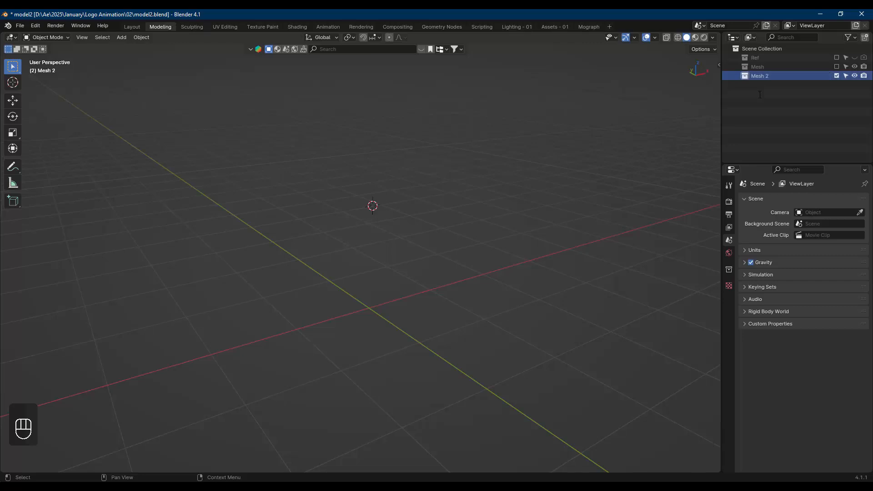
- Reset the 3D cursor to the world origin
click(381, 217)
key(shift+c)
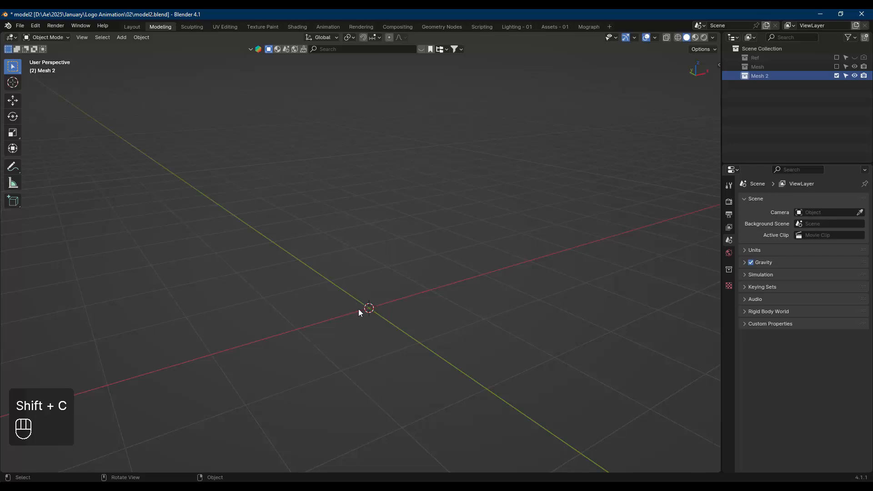
middle_drag(401, 304, 399, 335)
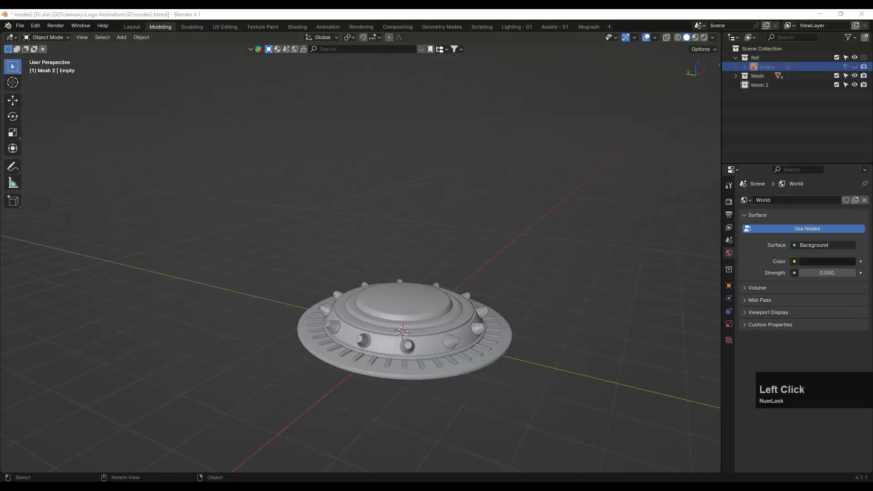
- Add a mesh circle with 64 vertices and a 1 m radius at the world origin in the Mesh 2 collection
click(358, 294)
click(411, 222)
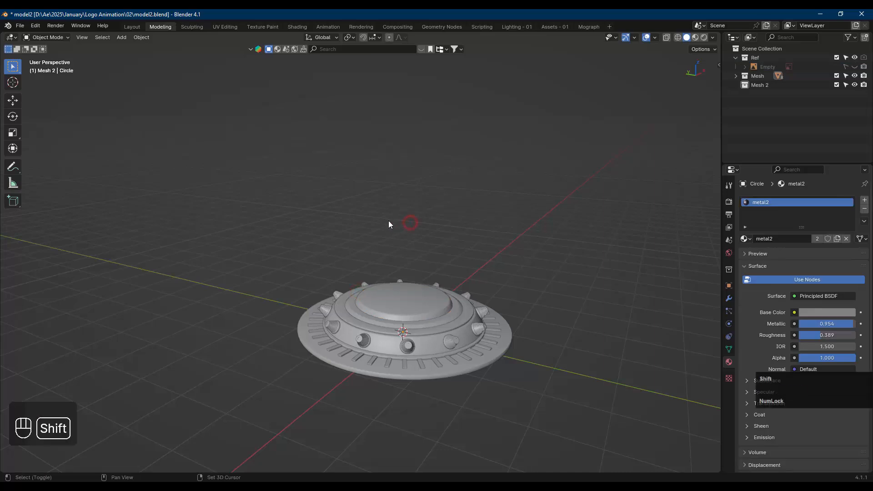
key(shift+a)
mouse_move(372, 234)
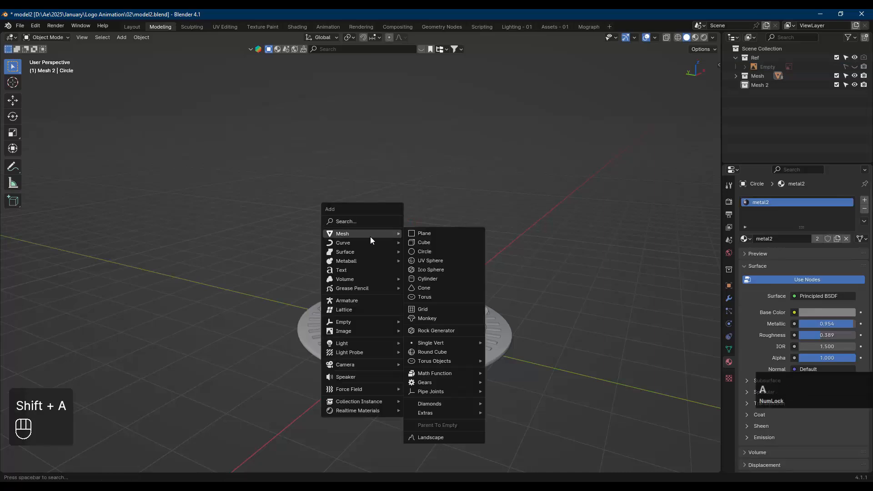
click(421, 251)
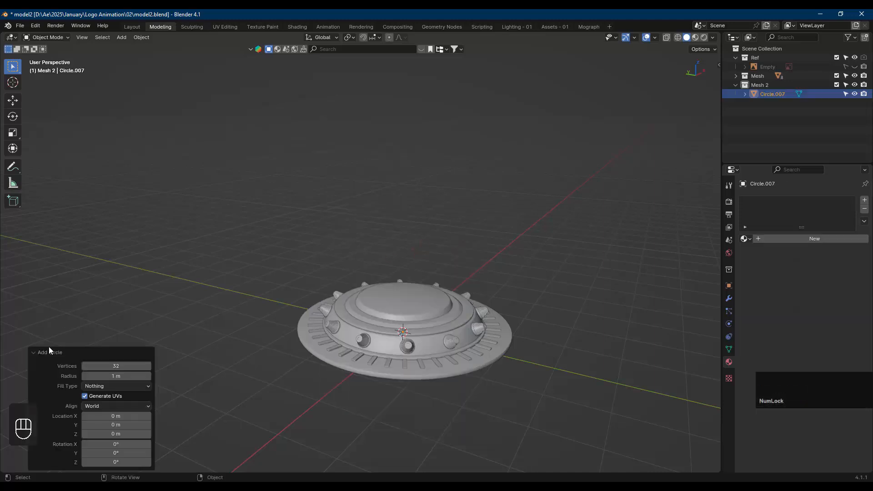
click(121, 366)
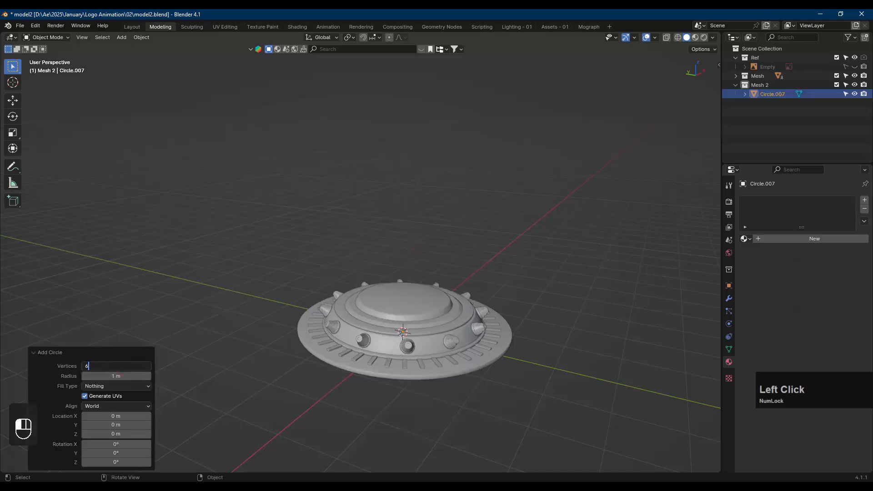
text(64)
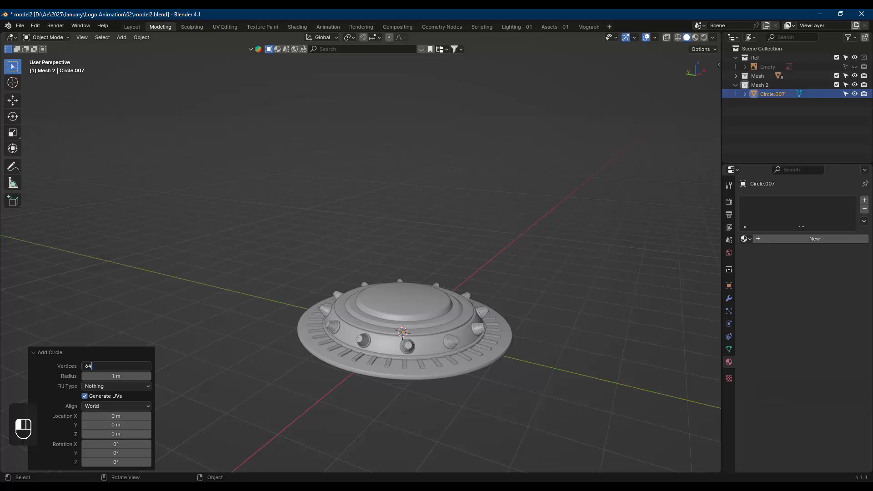
key(Return)
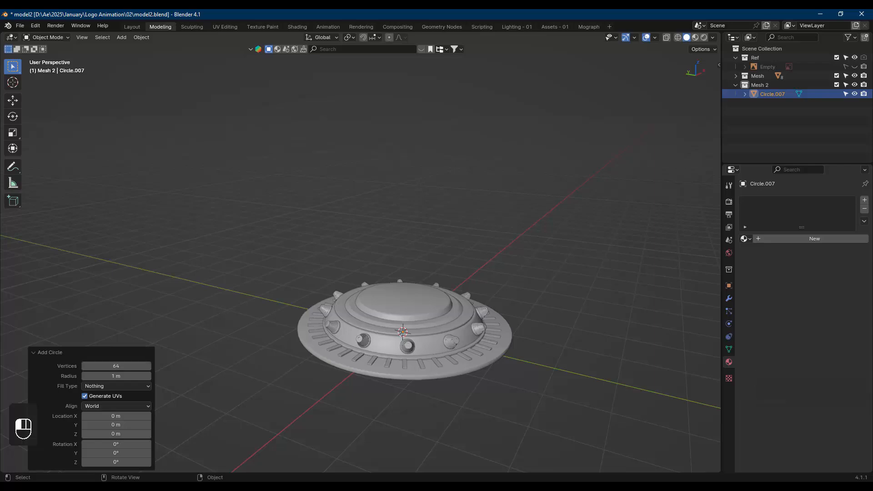
click(467, 12)
- In Edit Mode with wireframe shading, rotate the whole circle 90° about X so it stands upright
key(Tab)
key(a)
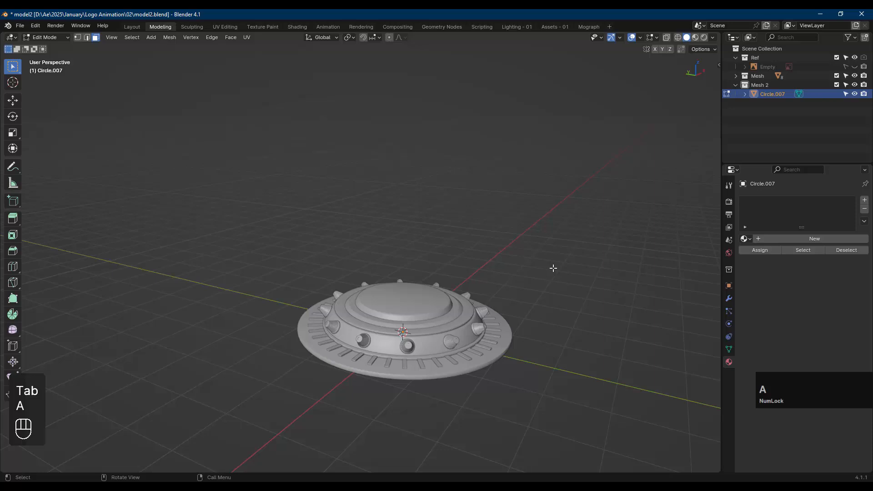
key(shift+z)
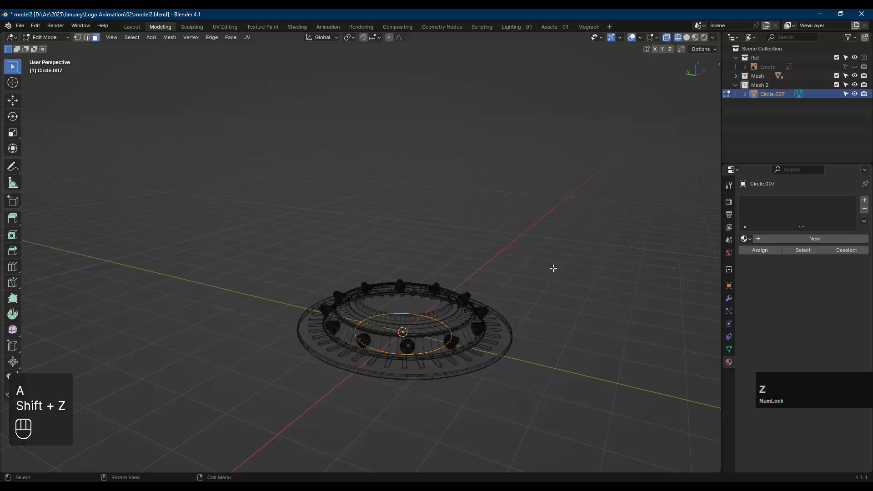
text(rx90)
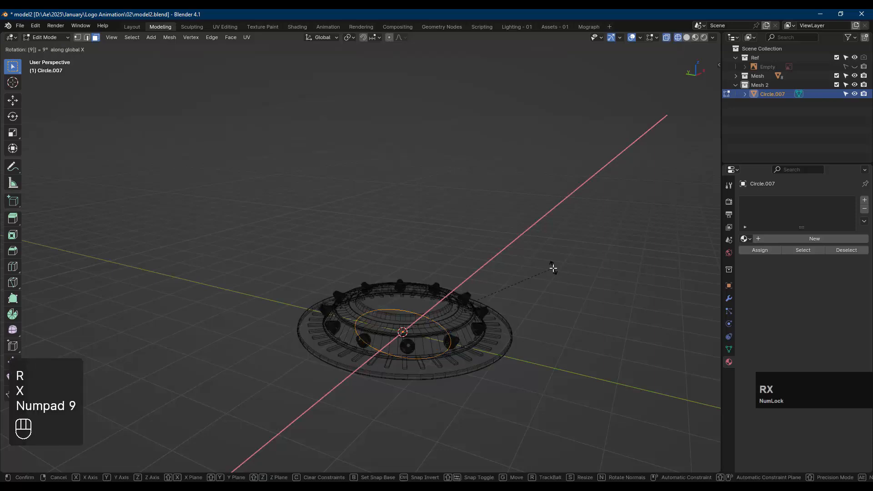
key(KP_Enter)
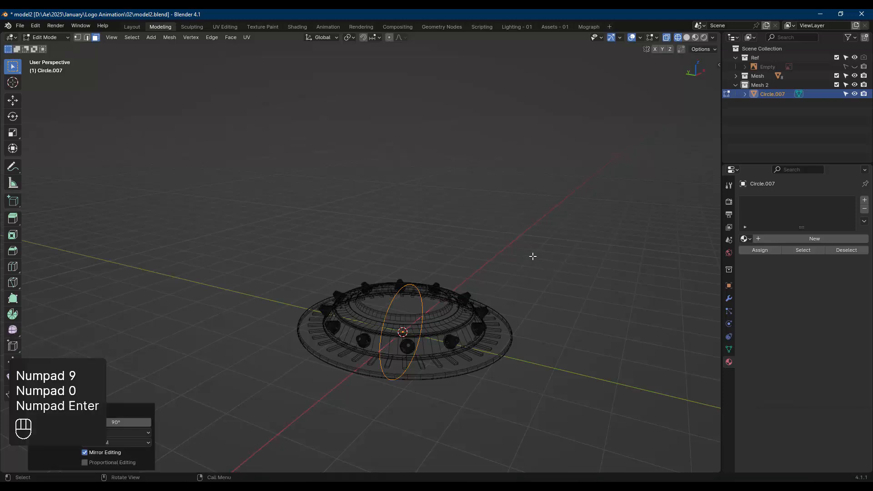
- Raise the upright circle about 2.56 m along Z above the stage base
key(g)
key(z)
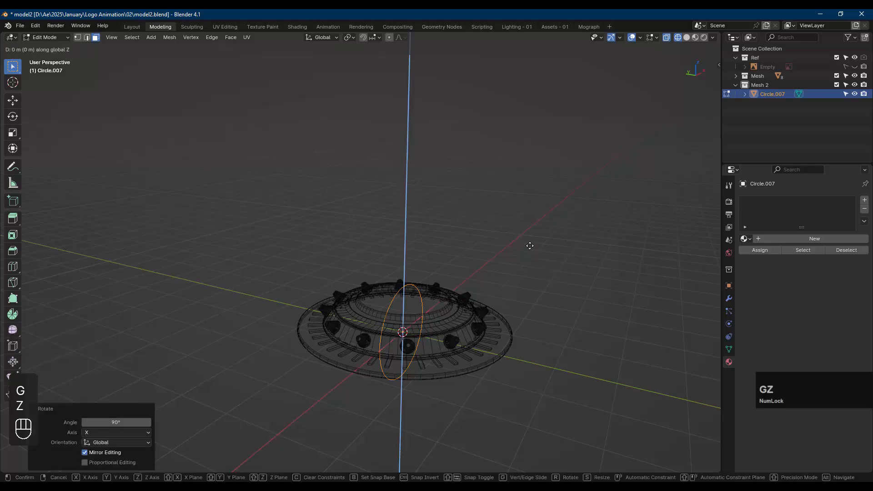
click(515, 134)
middle_drag(515, 208, 484, 236)
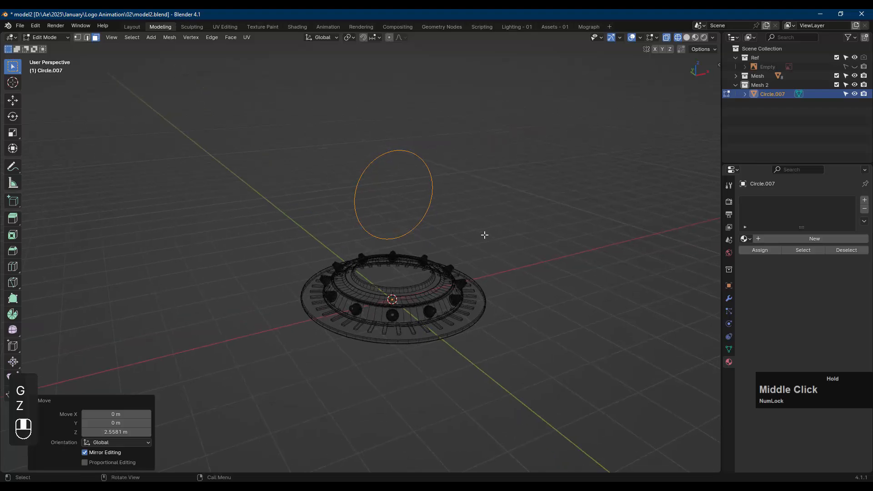
- Return to solid shading and move the whole circle in Edit Mode backward along the Y axis, behind the base
scroll(484, 236, up, 3)
key(shift+z)
key(Tab)
mouse_move(432, 185)
middle_down()
mouse_move(499, 208)
mouse_move(464, 176)
mouse_move(483, 157)
mouse_move(586, 227)
middle_up()
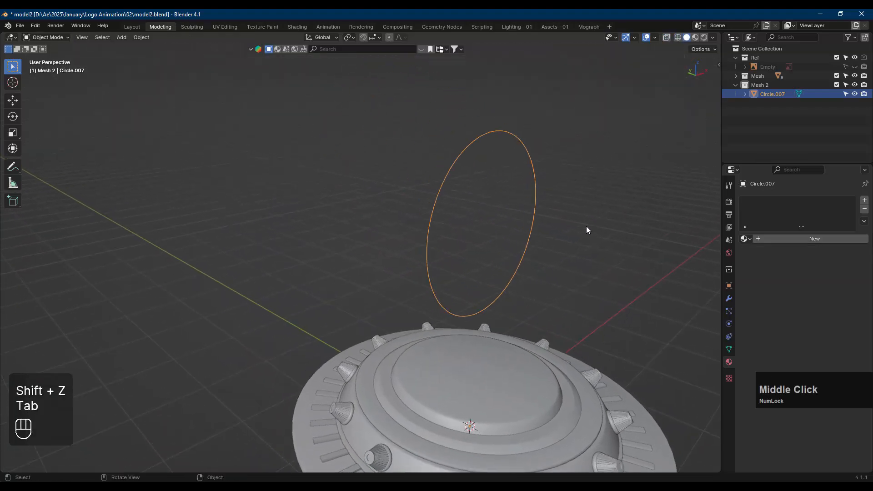
key(Tab)
key(a)
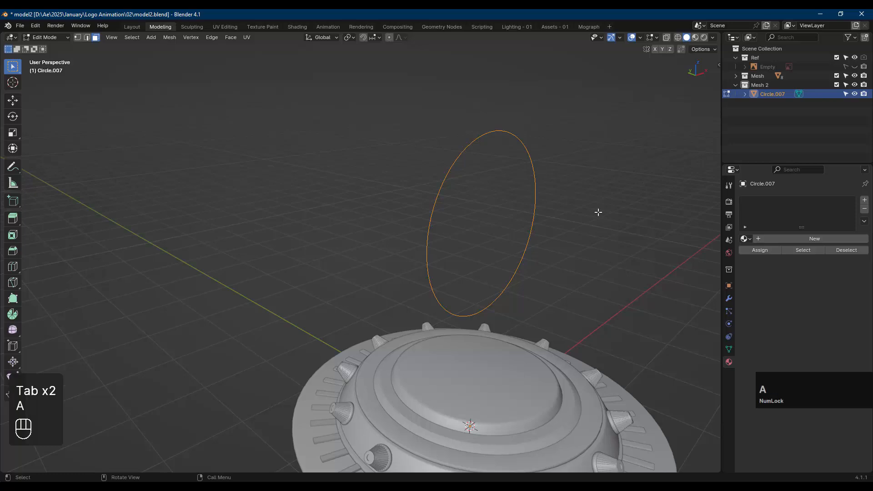
key(g)
key(y)
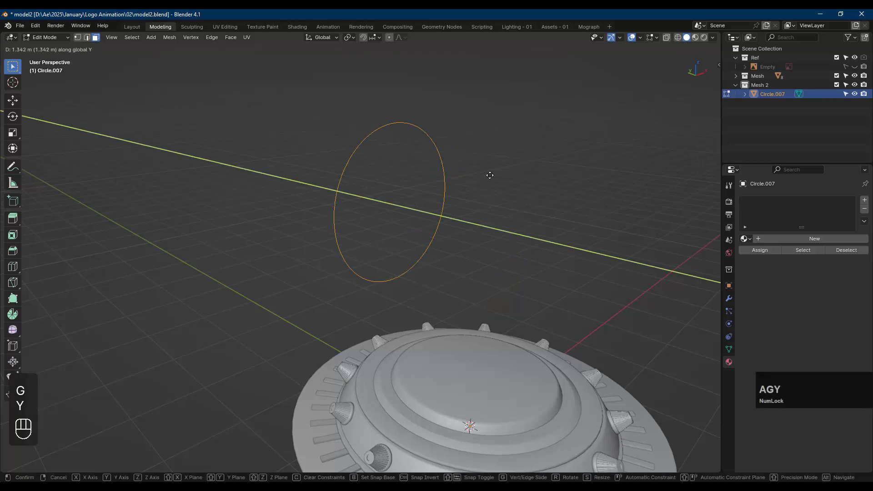
click(469, 172)
- In vertex select mode, move the whole circle a further 0.76 m or so along Y
click(78, 37)
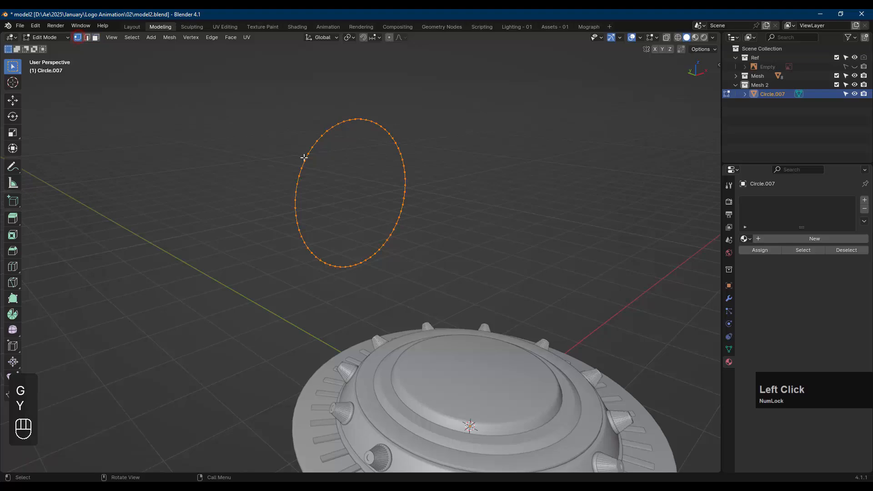
scroll(395, 178, up, 2)
middle_drag(395, 178, 413, 213)
shift+middle_drag(472, 176, 551, 182)
key(g)
key(y)
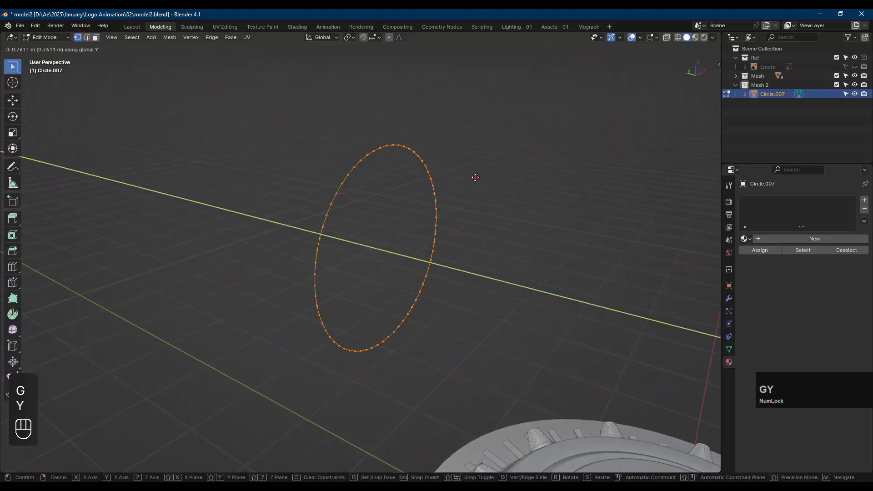
click(475, 177)
- In front view, scale the circle to about 0.667 and lower it about 0.46 m along Z
key(KP_1)
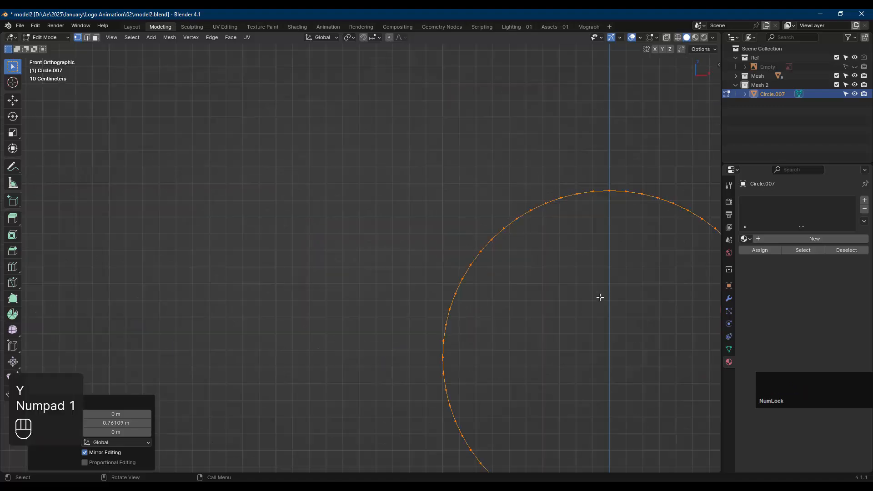
scroll(563, 292, down, 3)
shift+middle_drag(563, 293, 553, 305)
scroll(553, 305, up, 3)
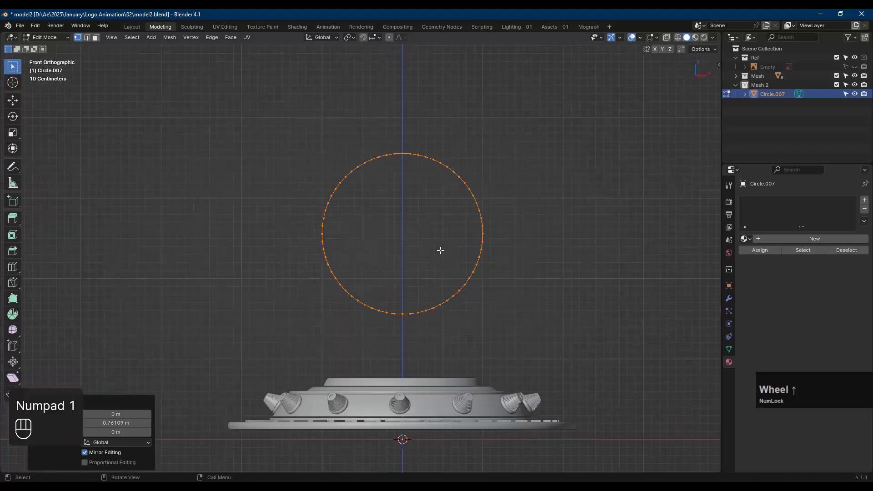
key(s)
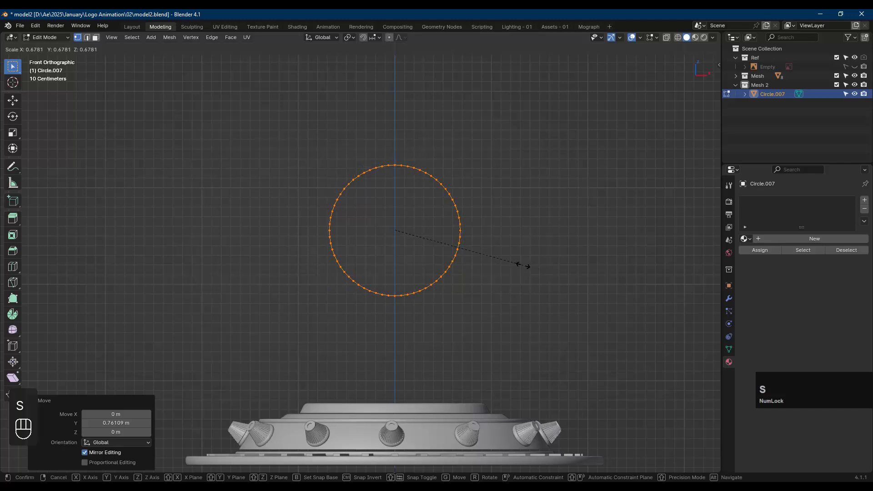
click(521, 265)
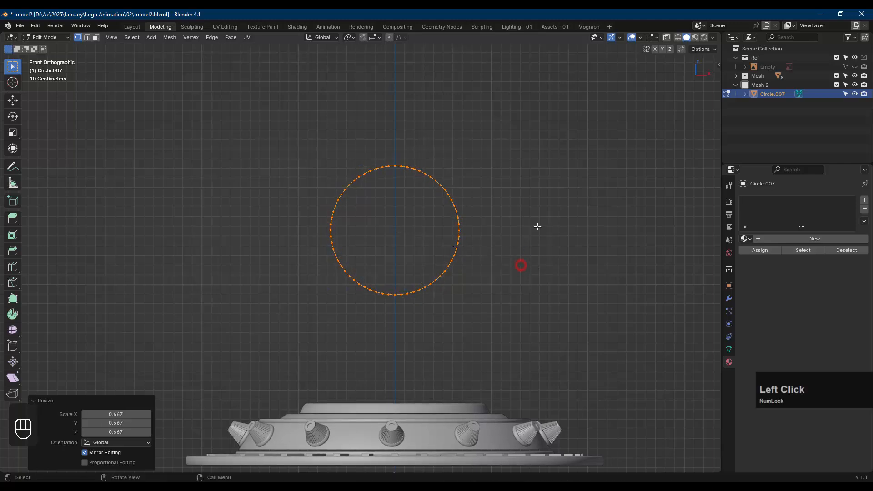
key(g)
key(z)
click(540, 271)
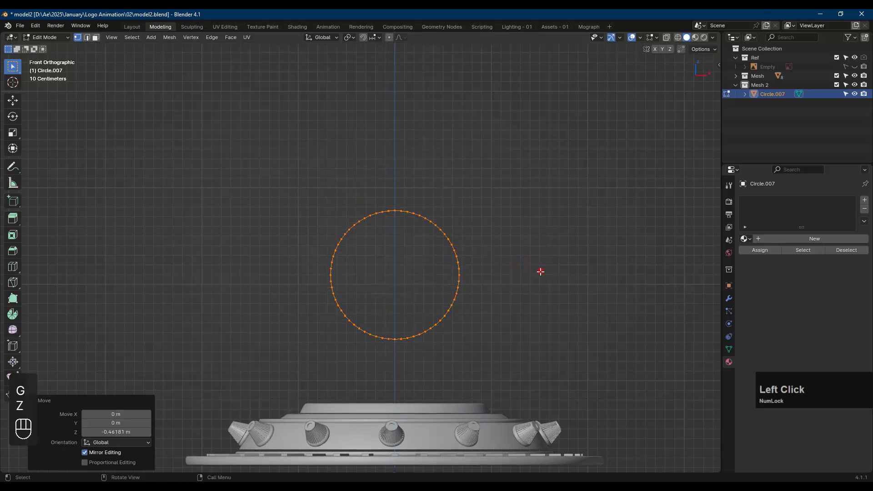
- Extrude the whole circle about 0.24 m along Y to form a ring band
middle_drag(540, 272, 500, 308)
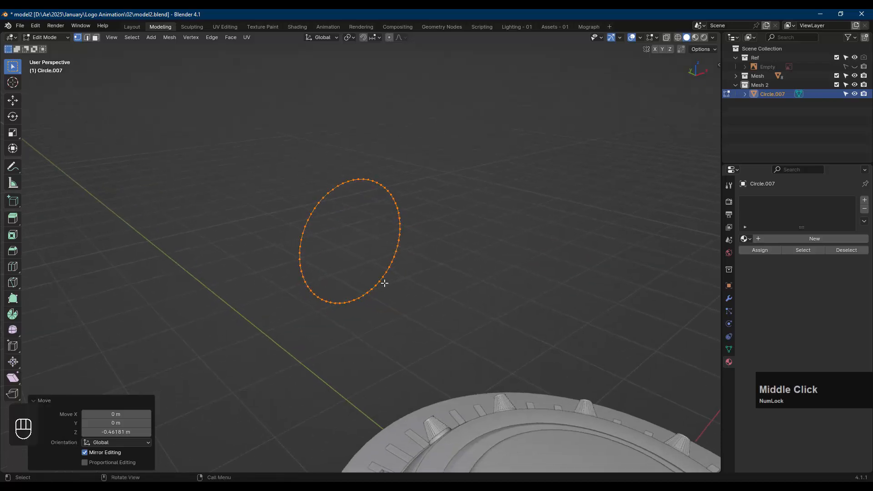
key(alt)
middle_drag(373, 278, 491, 258)
scroll(465, 252, up, 3)
scroll(465, 252, up, 2)
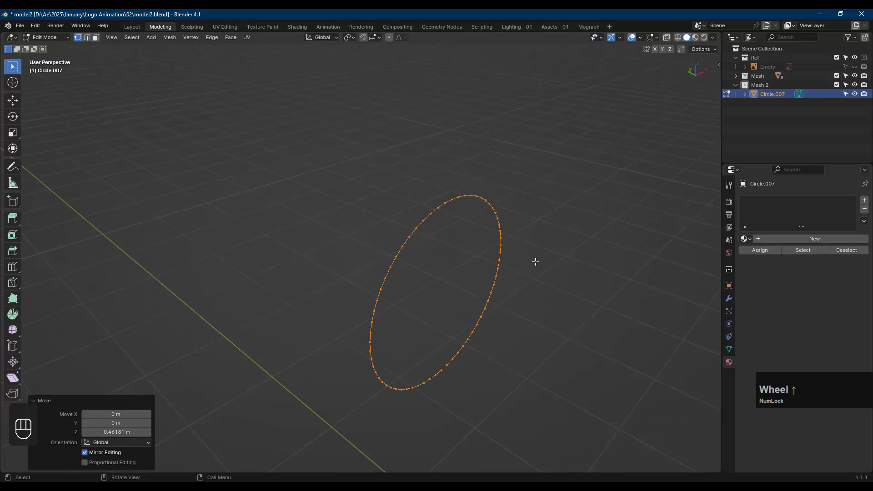
key(a)
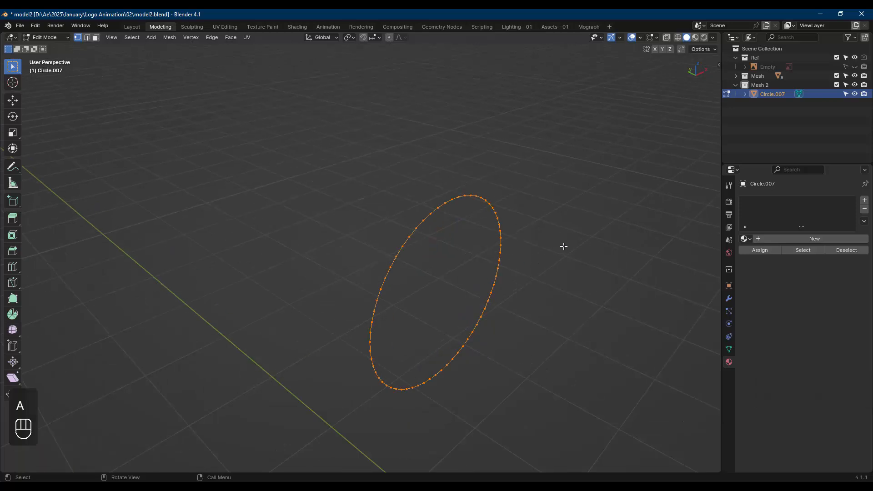
key(e)
key(y)
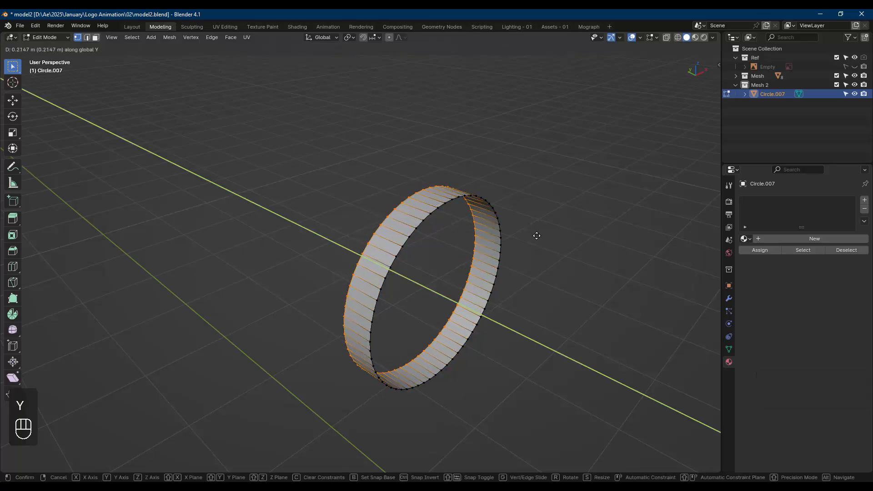
click(532, 236)
- Fill the back and front openings of the ring with faces and clear the selection
middle_drag(532, 236, 461, 215)
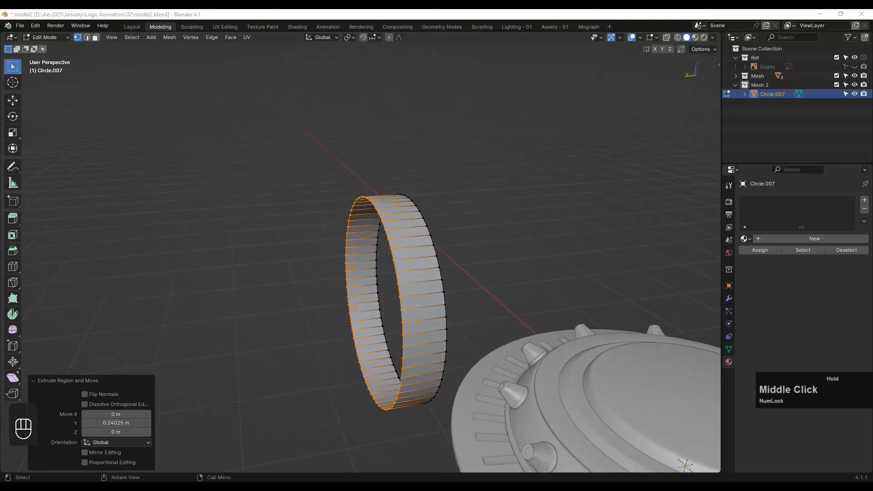
click(409, 255)
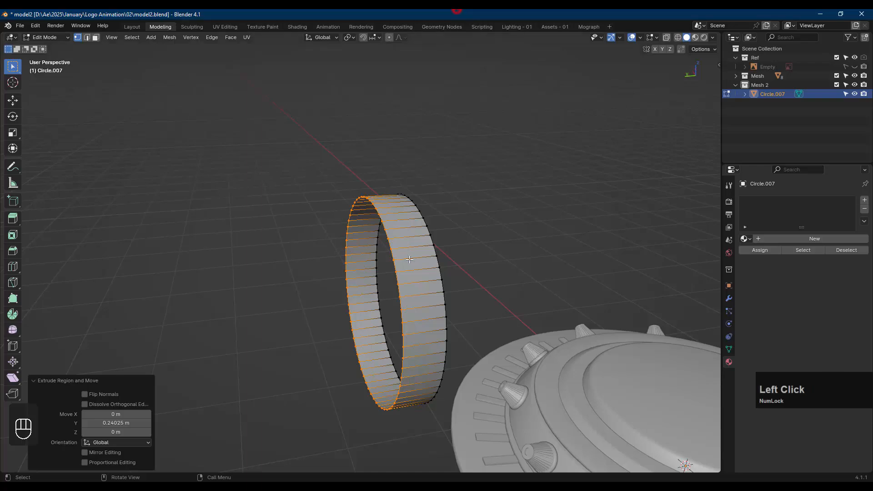
mouse_move(409, 255)
middle_down()
mouse_move(360, 267)
mouse_move(380, 268)
mouse_move(390, 252)
mouse_move(427, 260)
mouse_move(426, 253)
middle_up()
key(f)
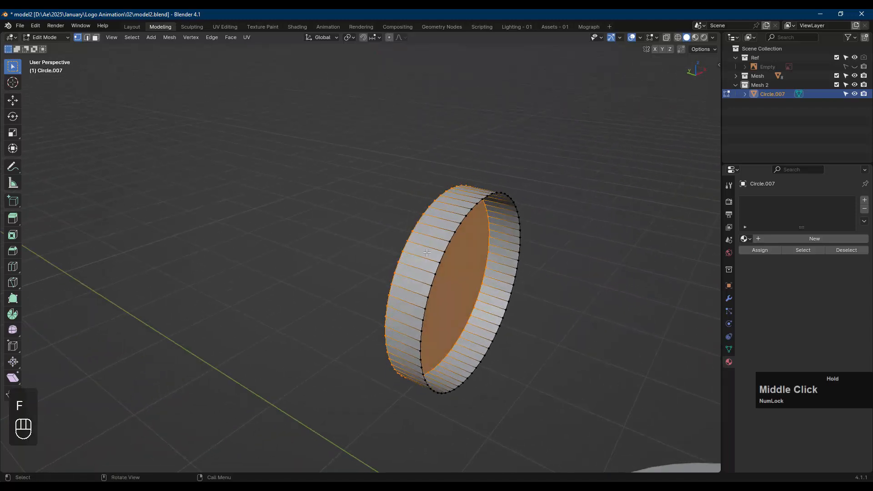
alt+click(454, 234)
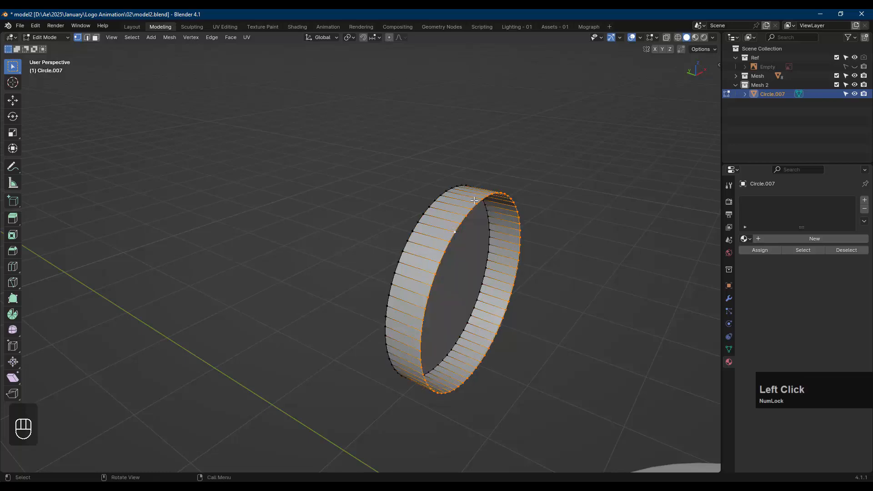
key(f)
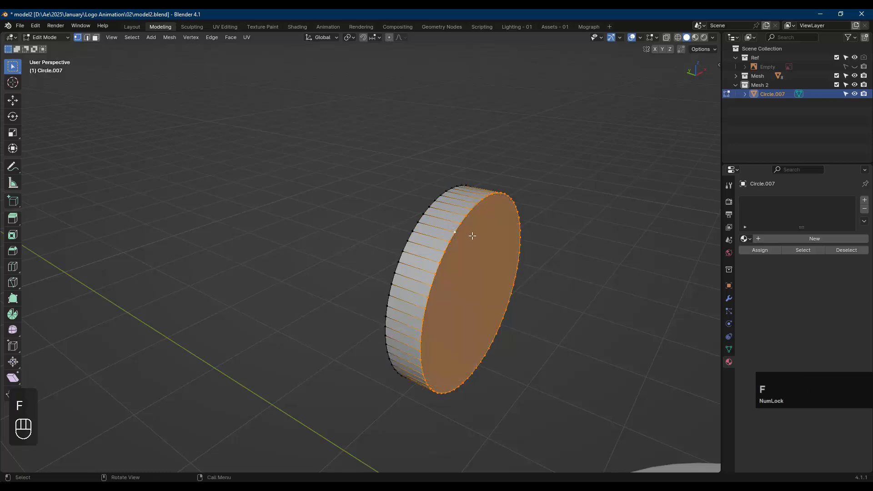
middle_drag(472, 234, 483, 238)
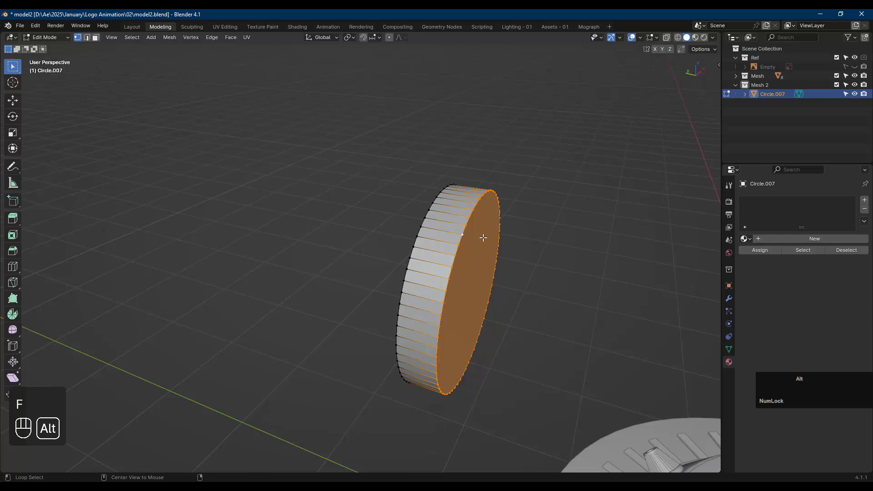
key(alt+a)
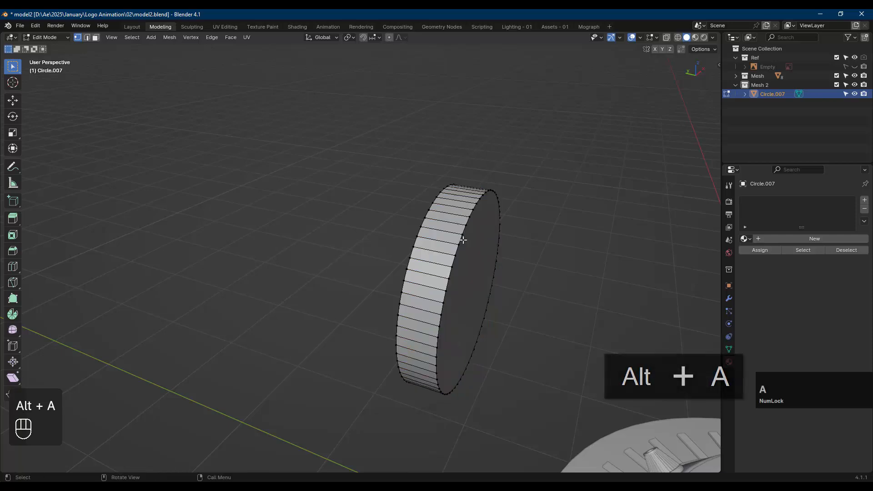
- In face select mode, inset the disc's front face by about 0.049 m and extrude it about 0.02 m inward
middle_drag(463, 240, 392, 246)
click(96, 37)
click(411, 255)
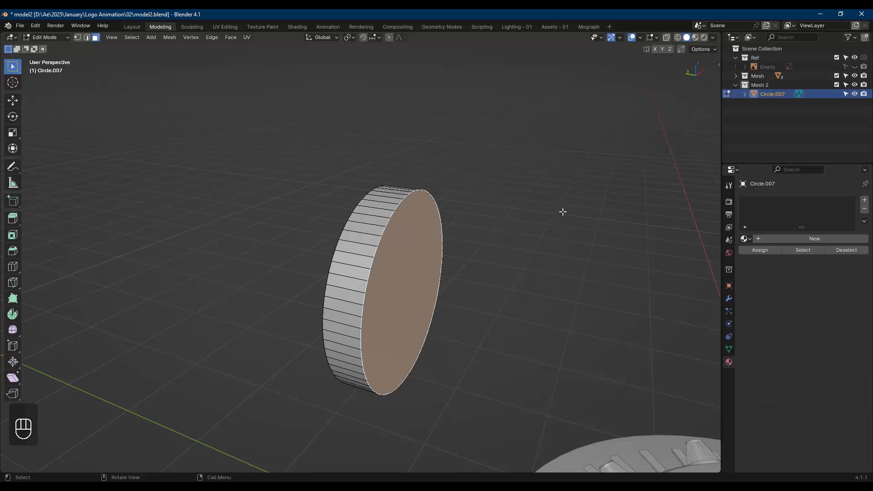
key(i)
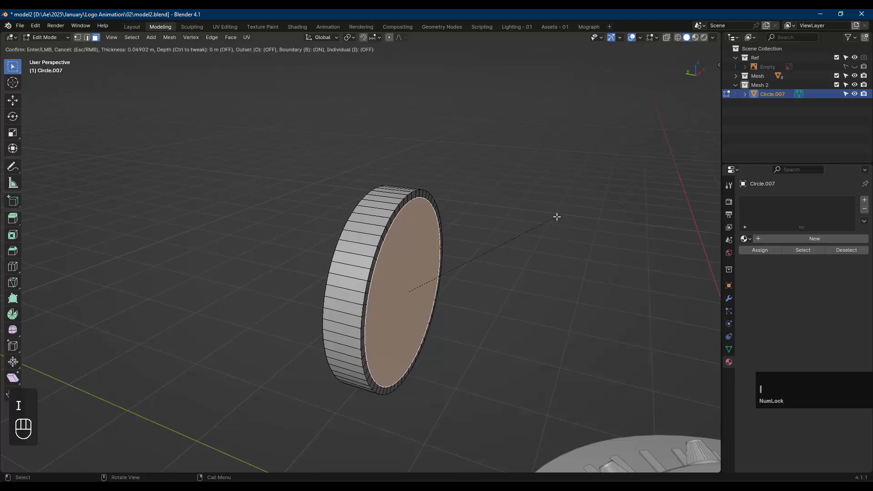
click(557, 217)
key(e)
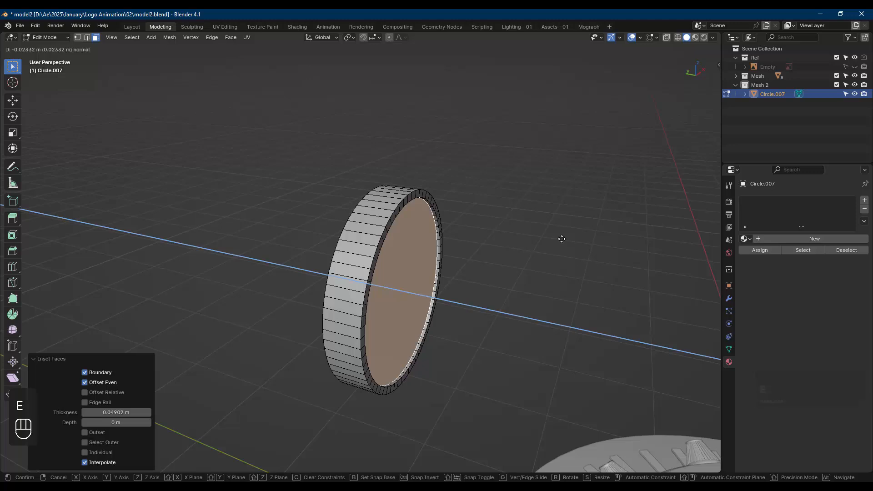
key(shift)
click(567, 240)
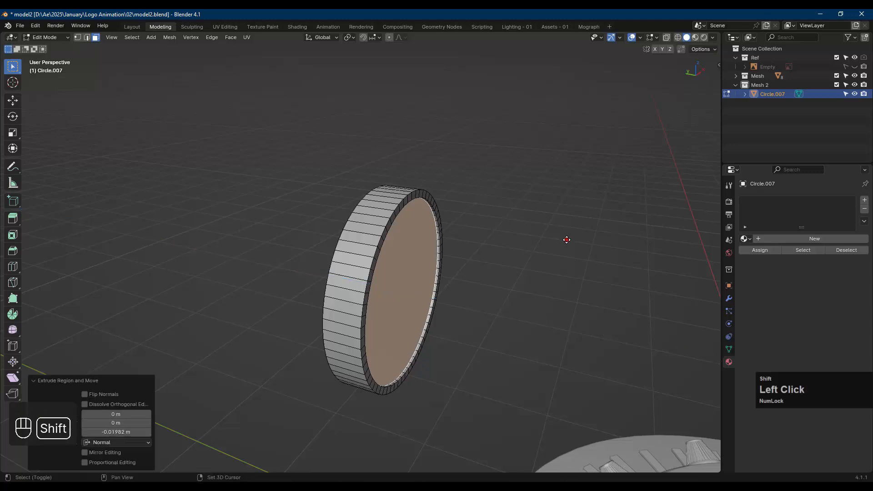
- Inset the recessed front face by about 0.03 m, extrude it about 0.018 m inward, and clear the selection
key(i)
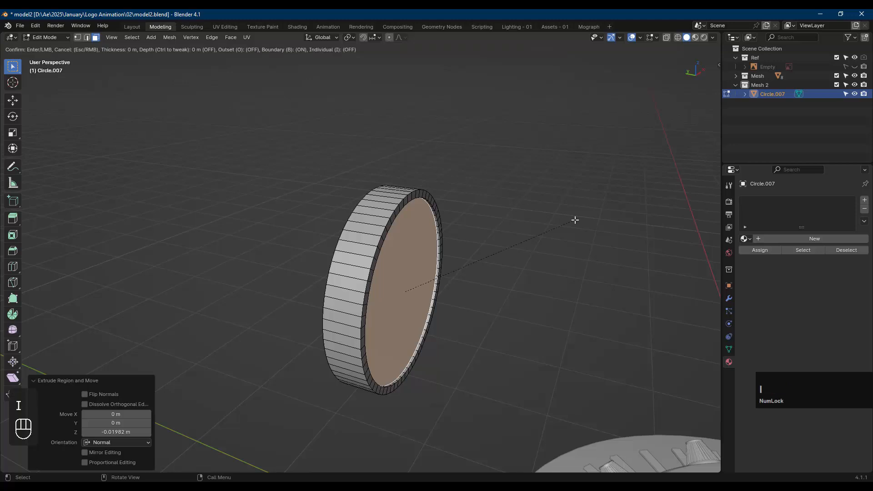
key(shift)
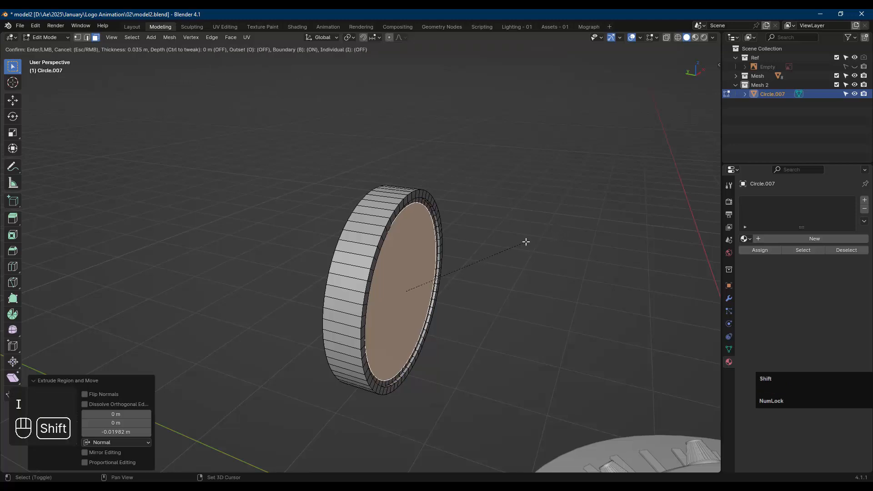
shift+click(532, 237)
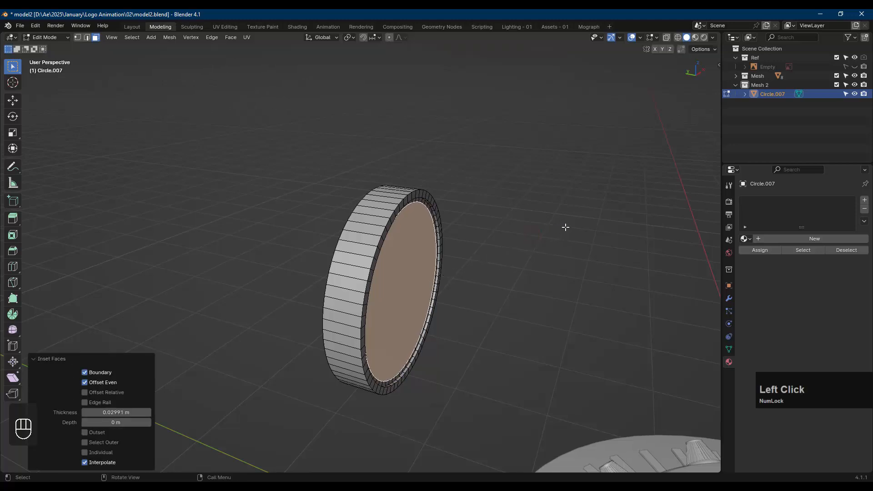
key(e)
key(shift)
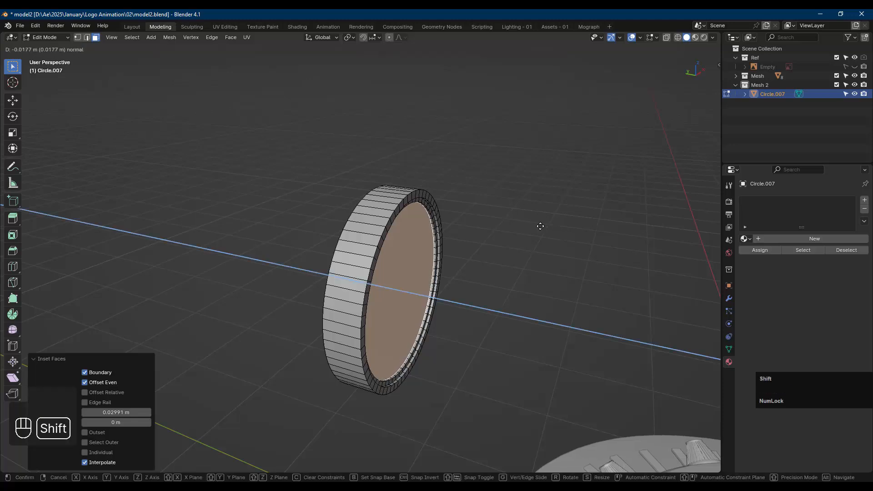
click(544, 228)
key(alt+a)
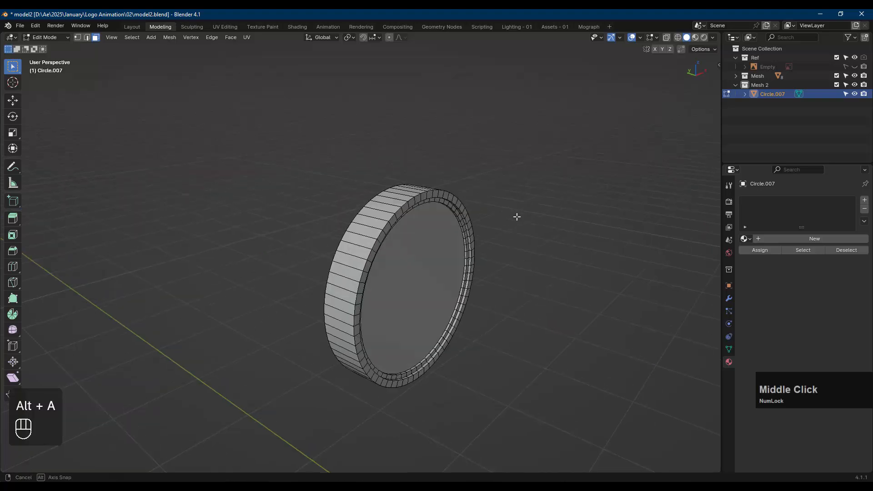
- Inset the disc's back face by about 0.458 m, leaving a small central face
middle_drag(516, 217, 421, 209)
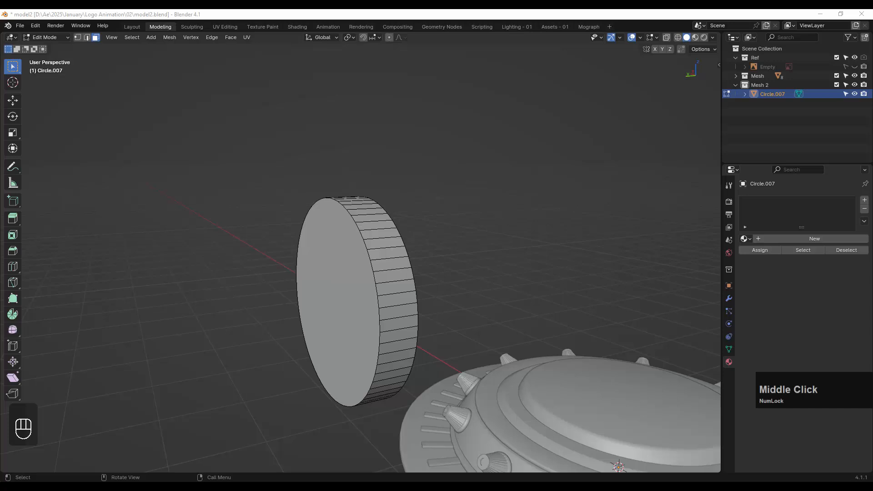
click(350, 281)
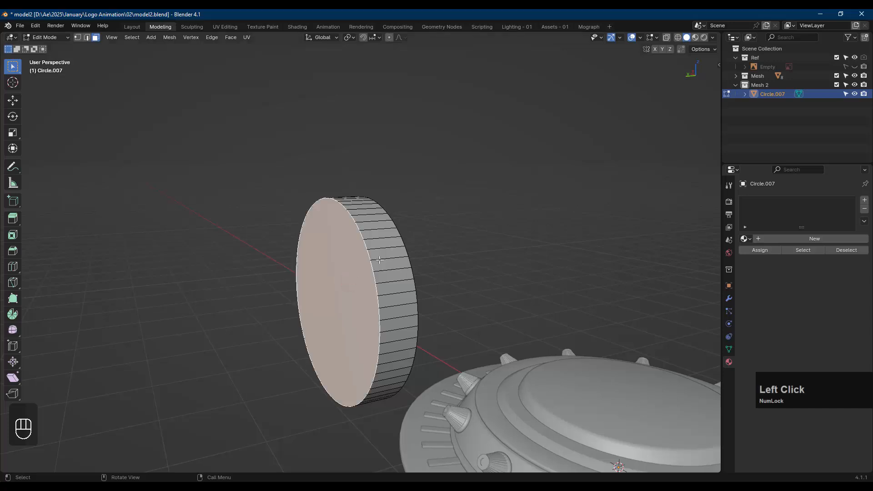
key(i)
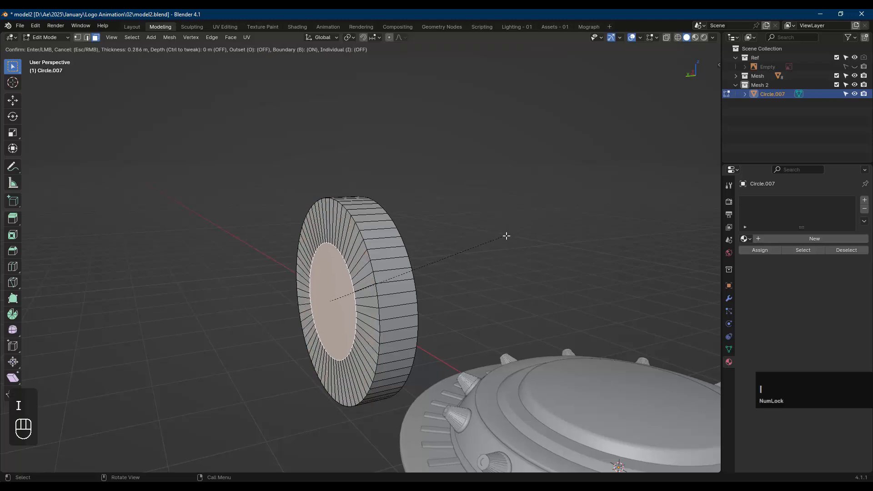
click(484, 248)
- Move the small central back face about 0.144 m outward along Y to form a cone, and clear the selection
middle_drag(503, 244, 517, 230)
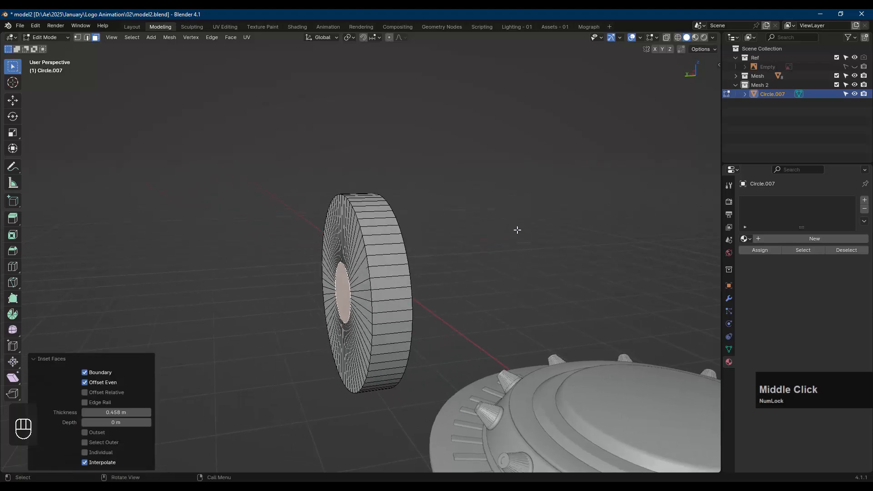
key(g)
key(y)
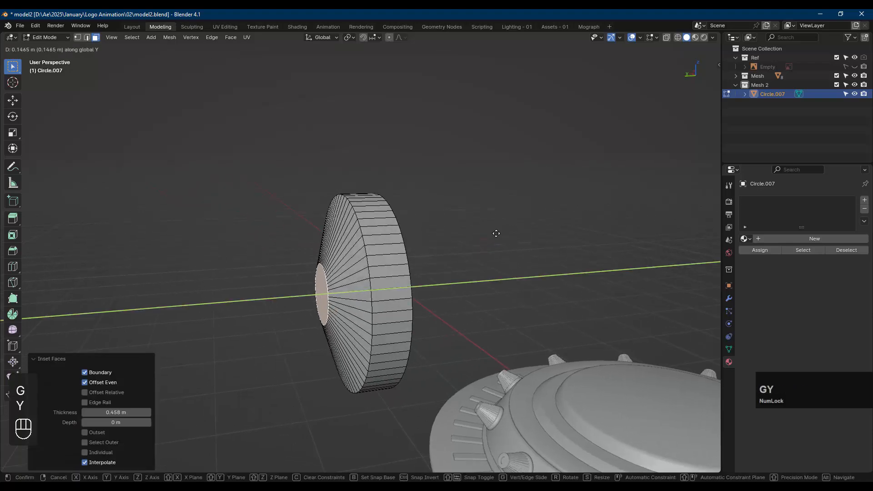
click(497, 232)
middle_drag(503, 279, 491, 283)
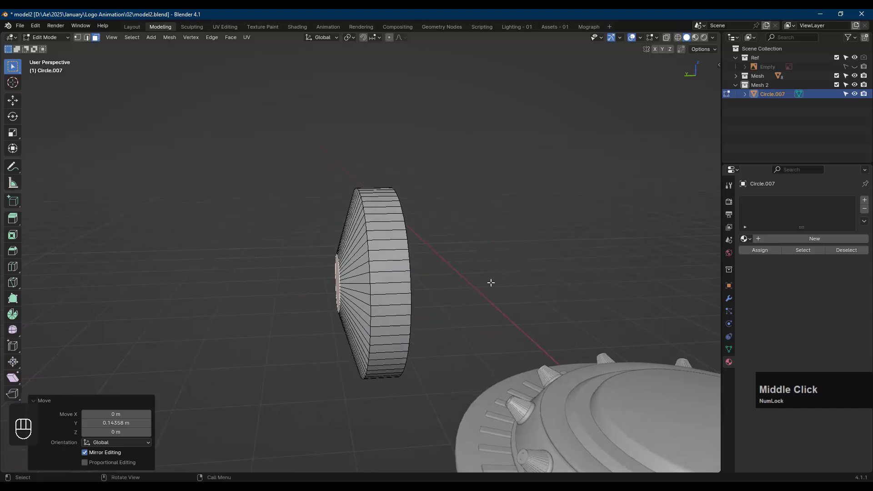
key(alt+a)
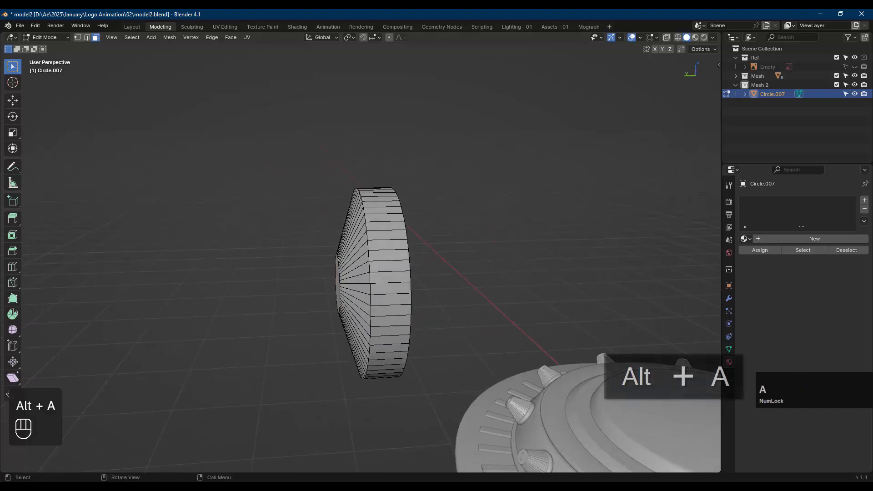
- Switch to the reference video in VLC media player and examine the round speaker's front, rim and back before returning to Blender
click(297, 488)
double_click(561, 387)
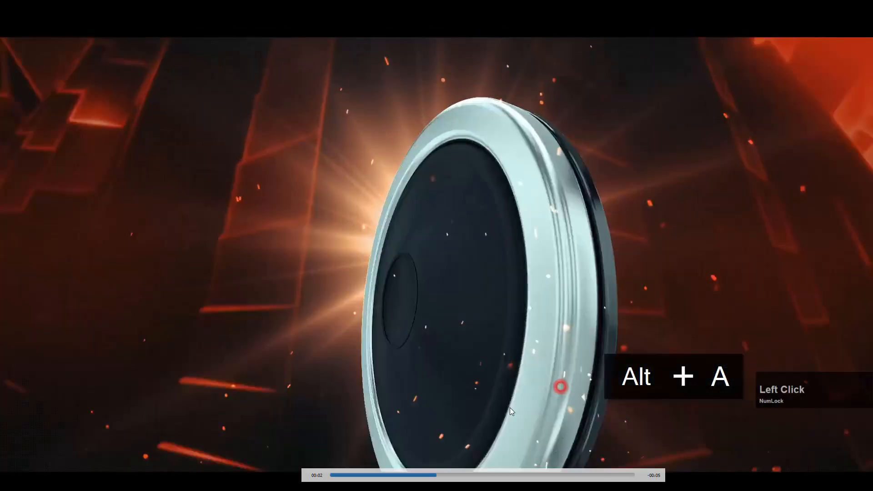
click(430, 475)
drag(430, 475, 426, 476)
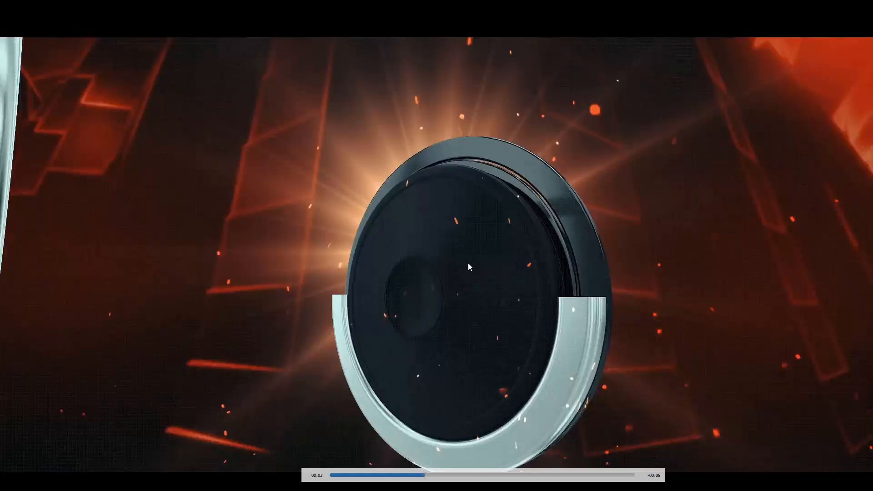
mouse_move(423, 475)
mouse_down()
mouse_move(408, 475)
mouse_move(454, 475)
mouse_move(424, 476)
mouse_up()
drag(425, 476, 452, 476)
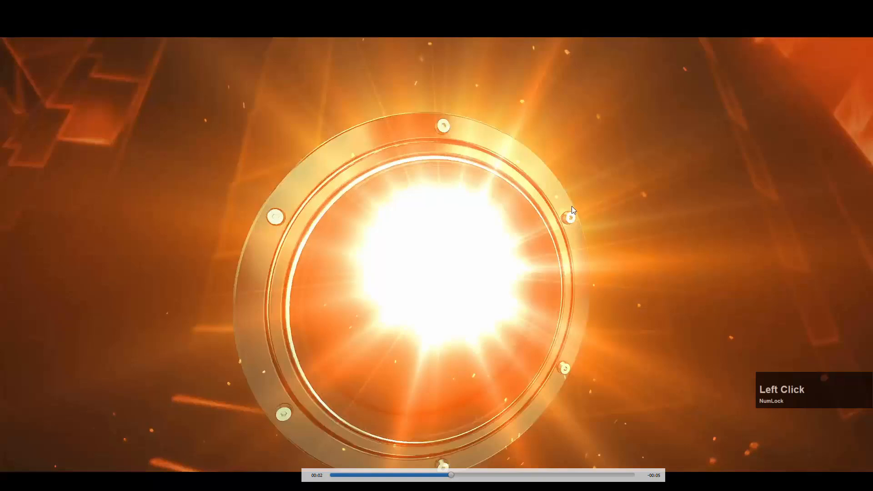
click(694, 362)
double_click(526, 397)
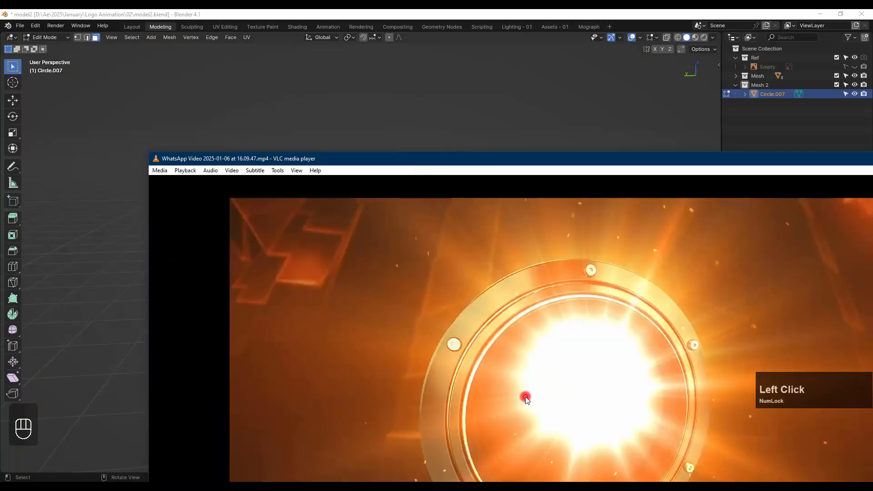
click(567, 12)
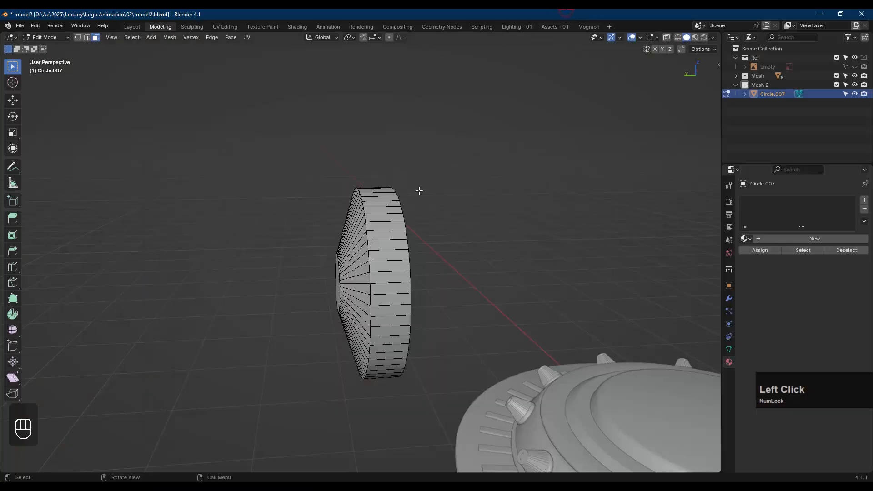
- Try to narrow the disc's outer rim by scaling its face loop along Y, and undo the scaling
middle_drag(419, 190, 391, 205)
alt+click(391, 210)
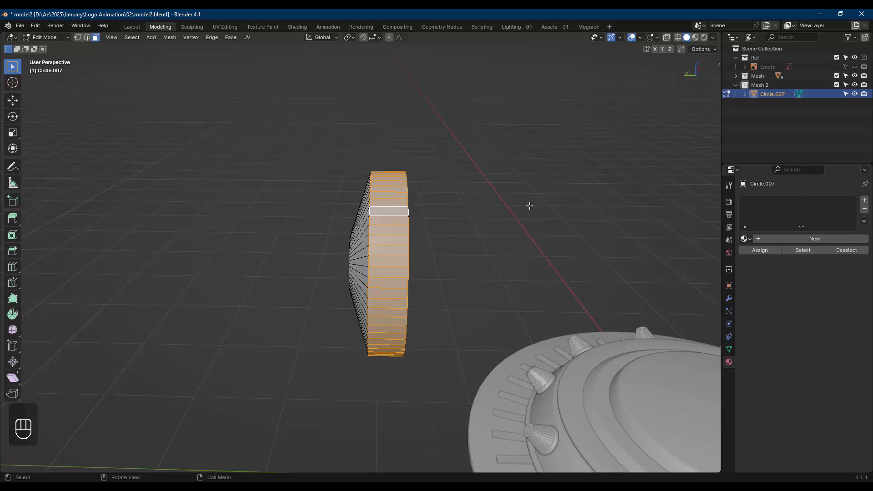
key(s)
key(y)
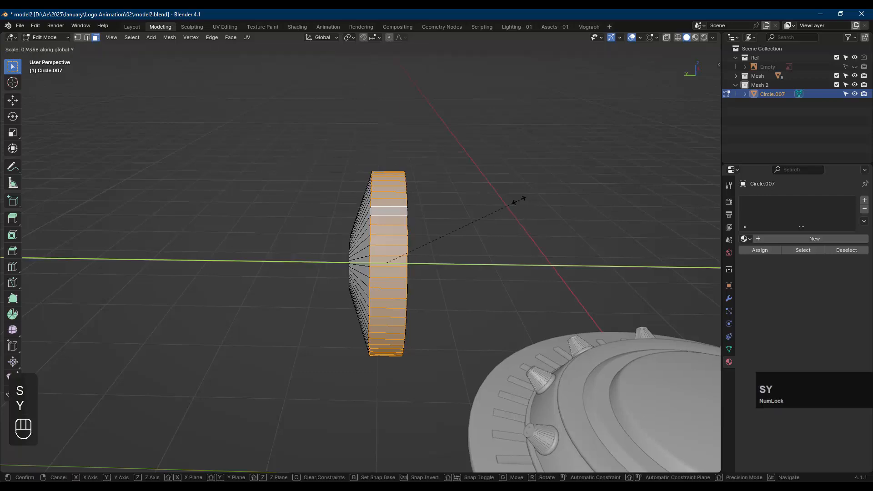
click(479, 205)
key(ctrl+z)
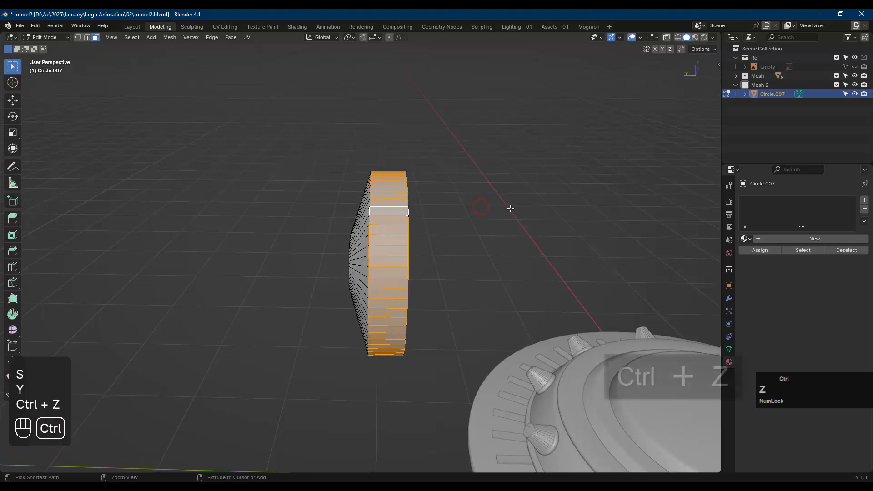
- Scale the whole disc mesh along Y to about 0.77 of its depth and clear the selection
middle_drag(508, 207, 540, 190)
key(a)
key(s)
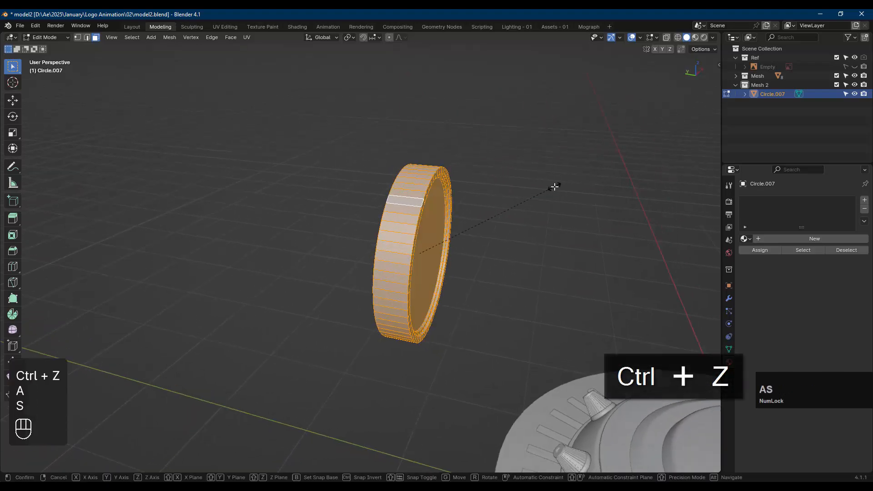
key(y)
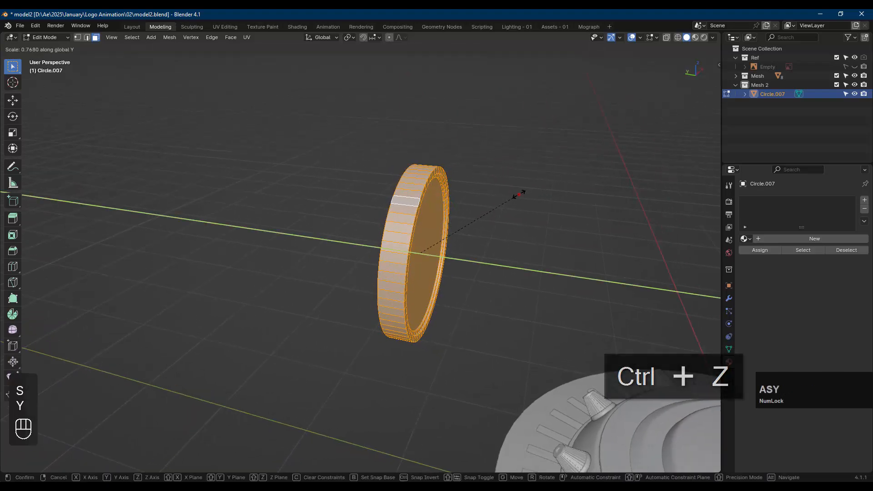
click(516, 192)
middle_drag(487, 195, 419, 196)
key(alt+a)
- Bevel the front and back outer edge loops of the rim by about 0.0152 m with 2 segments, and clear the selection
scroll(398, 234, up, 3)
scroll(376, 190, down, 2)
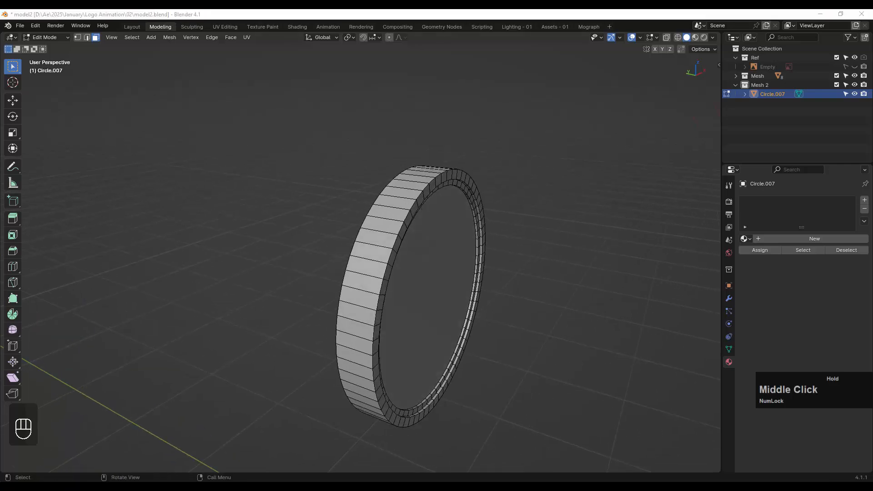
scroll(410, 272, up, 1)
click(394, 175)
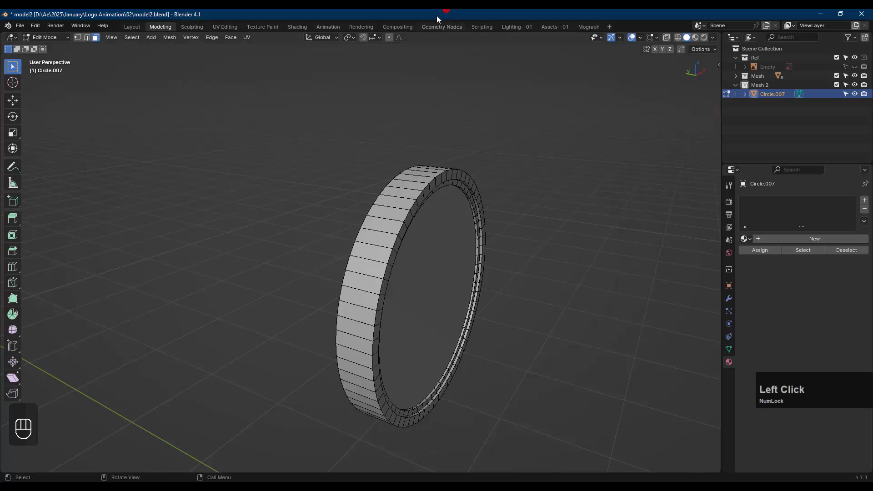
scroll(444, 178, up, 2)
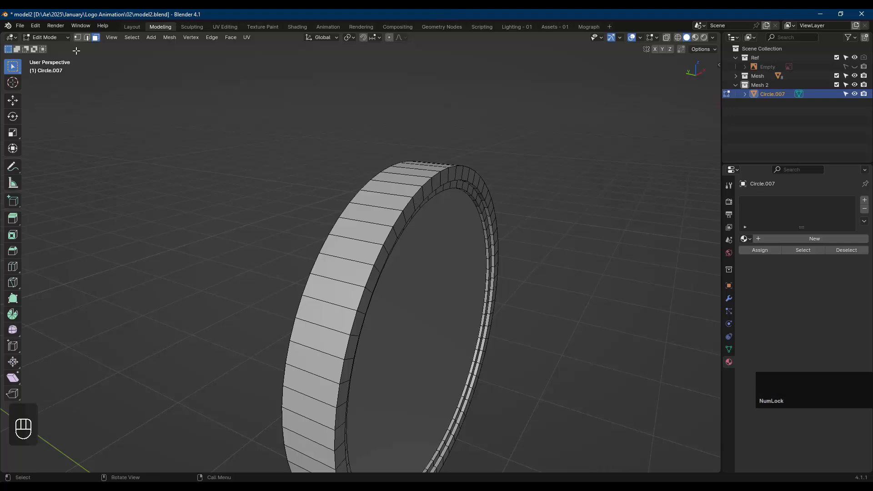
key(2)
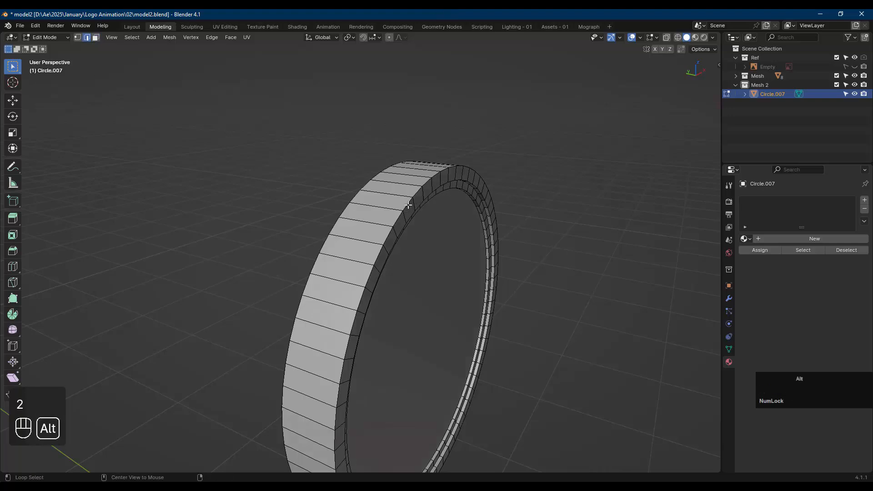
alt+click(409, 203)
middle_drag(407, 201, 384, 210)
alt+shift+click(373, 199)
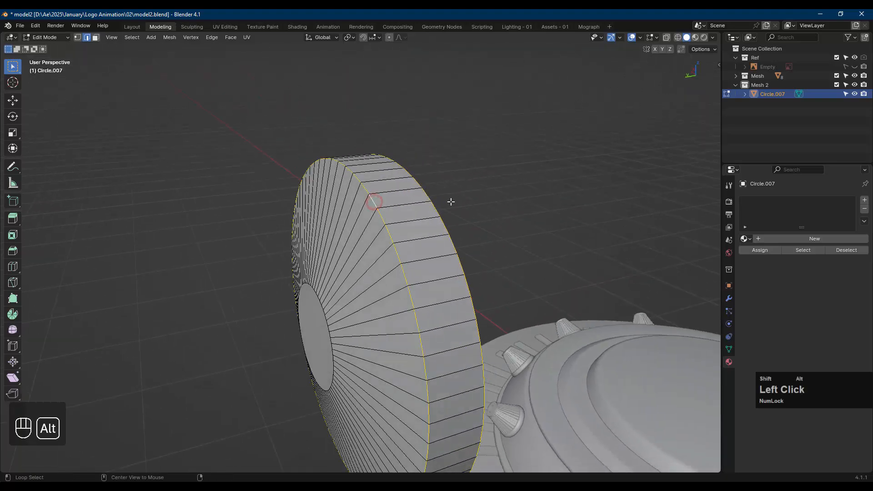
middle_drag(505, 202, 577, 162)
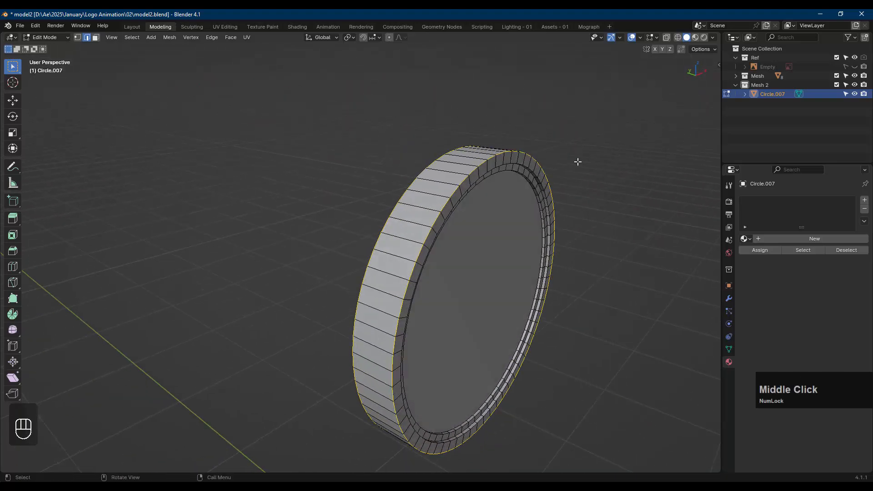
key(ctrl+b)
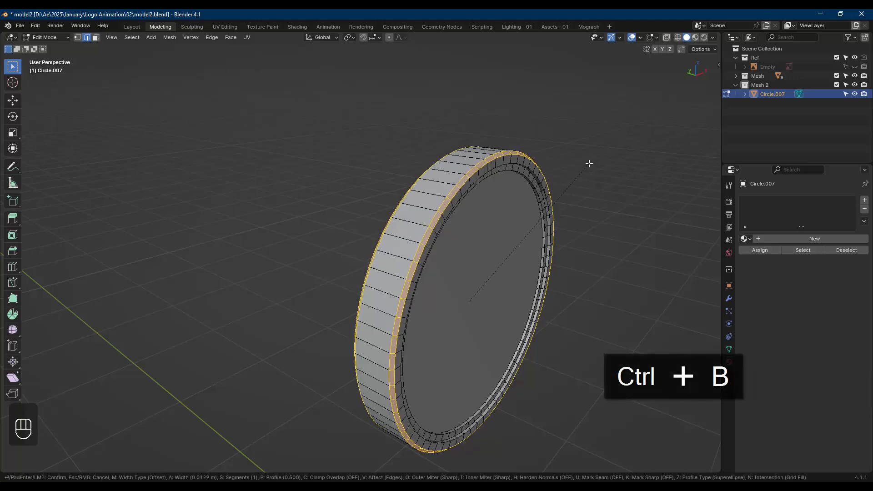
scroll(590, 163, up, 1)
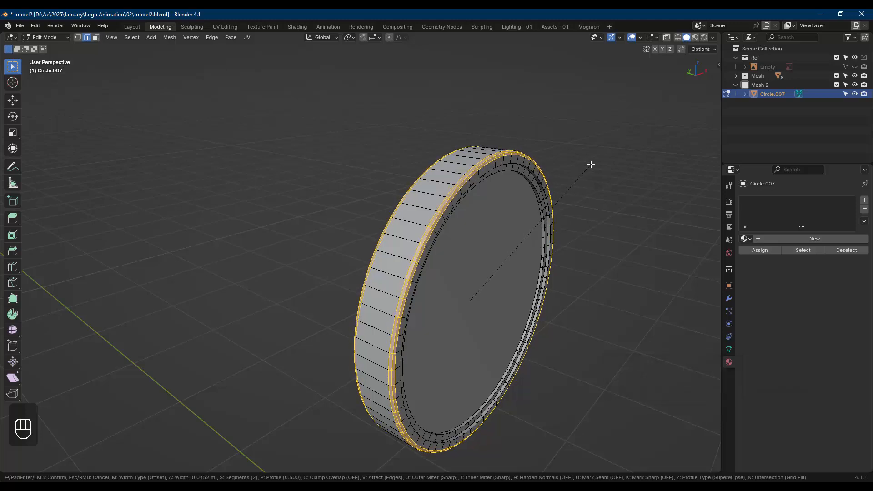
click(591, 164)
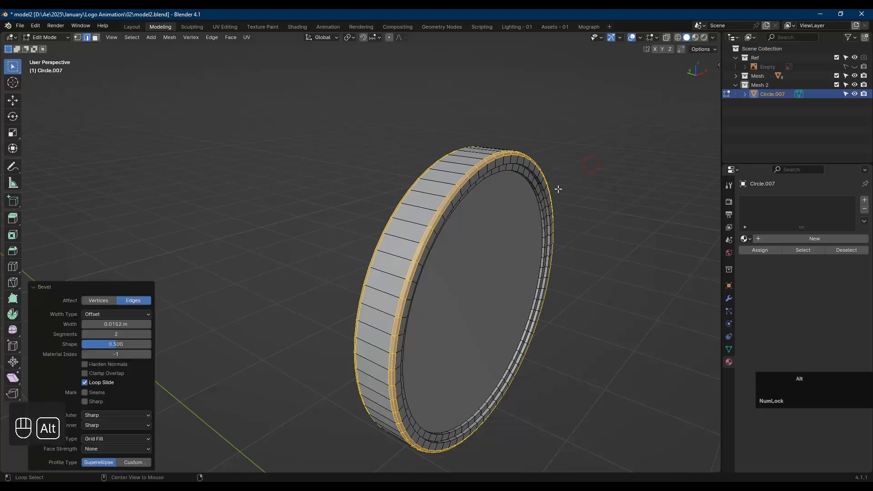
key(alt+a)
- Bevel the edge loops around the front recess by about 0.0033 m with 2 segments, clear the selection and leave edit mode
middle_drag(509, 204, 479, 158)
scroll(474, 173, up, 6)
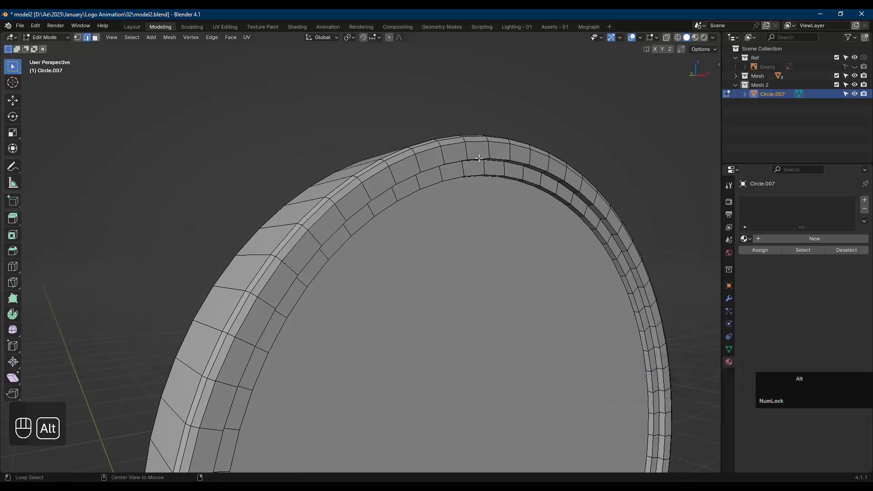
alt+click(480, 159)
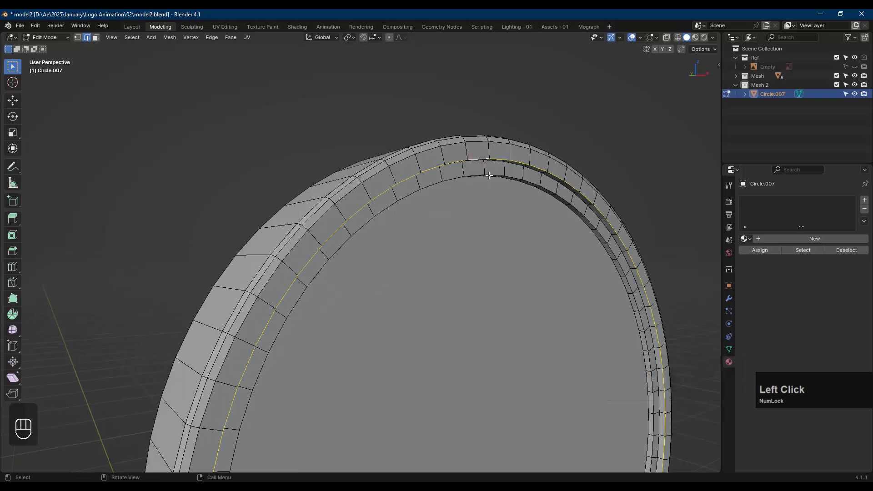
middle_drag(489, 175, 489, 166)
alt+shift+click(489, 163)
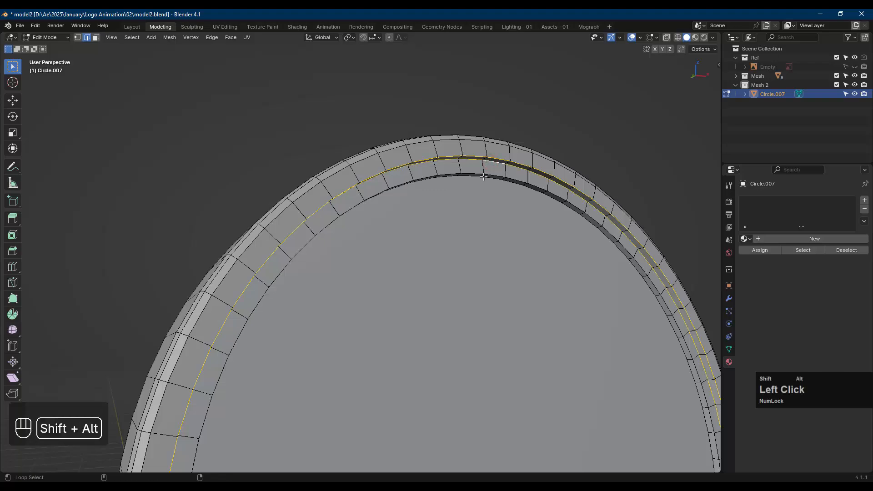
alt+shift+click(477, 179)
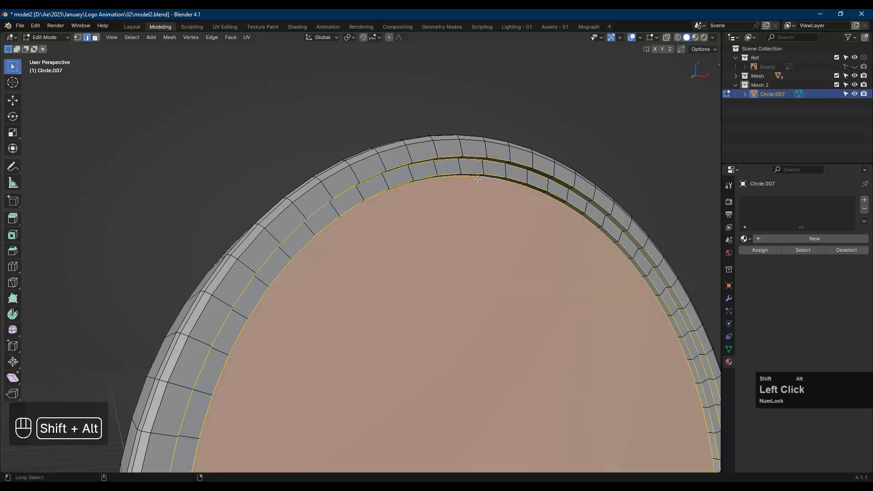
middle_drag(575, 137, 584, 143)
key(ctrl+b)
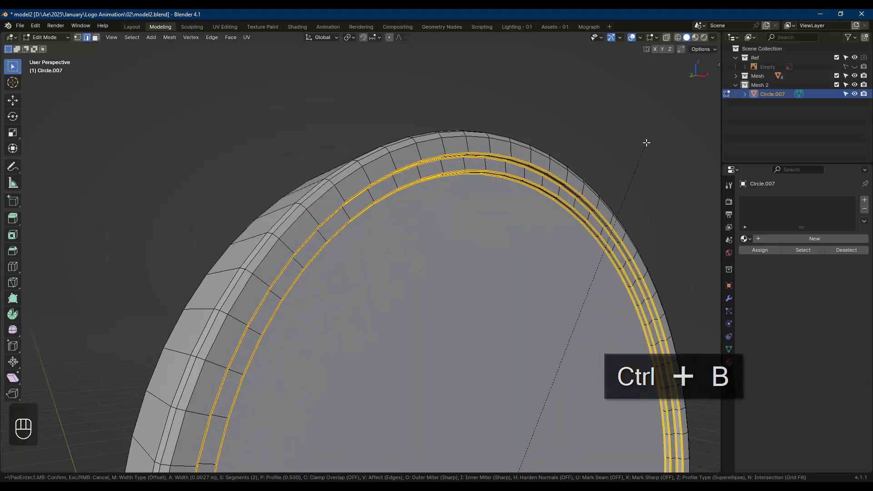
click(646, 144)
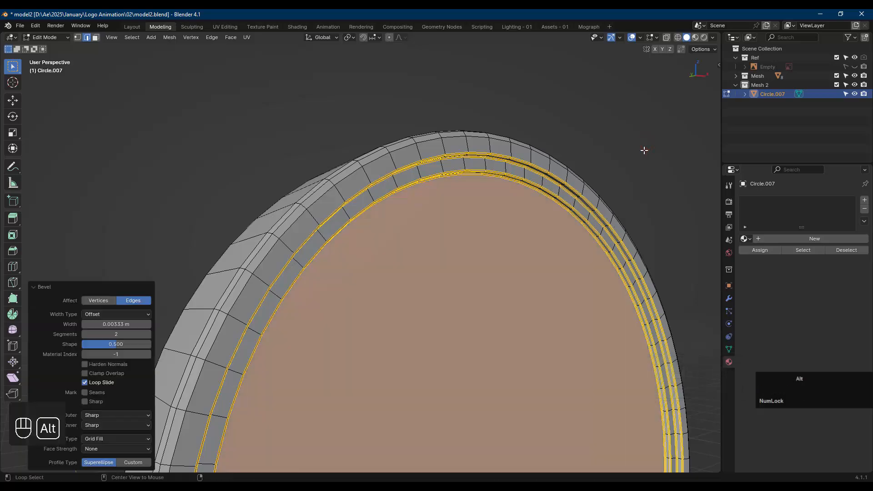
key(alt+a)
key(Tab)
middle_drag(614, 152, 622, 178)
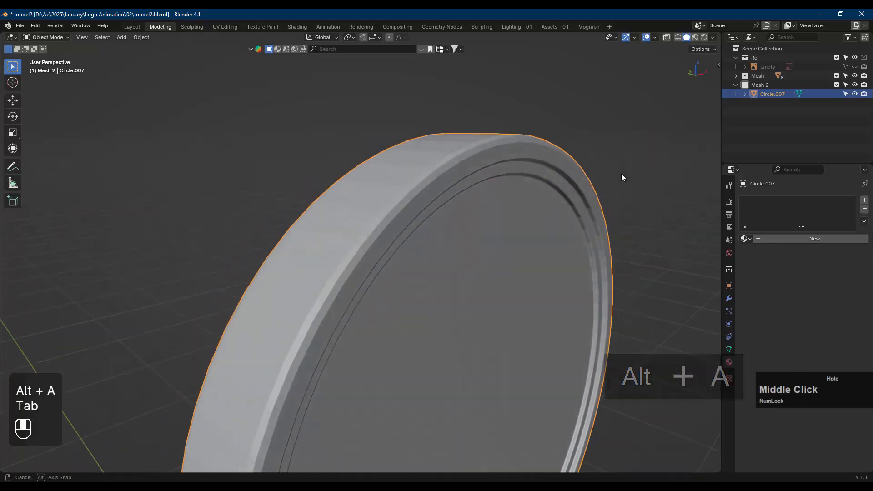
- Duplicate the edge loop around the front of the disc's rim in place and scale the copy up to about 1.017
key(Tab)
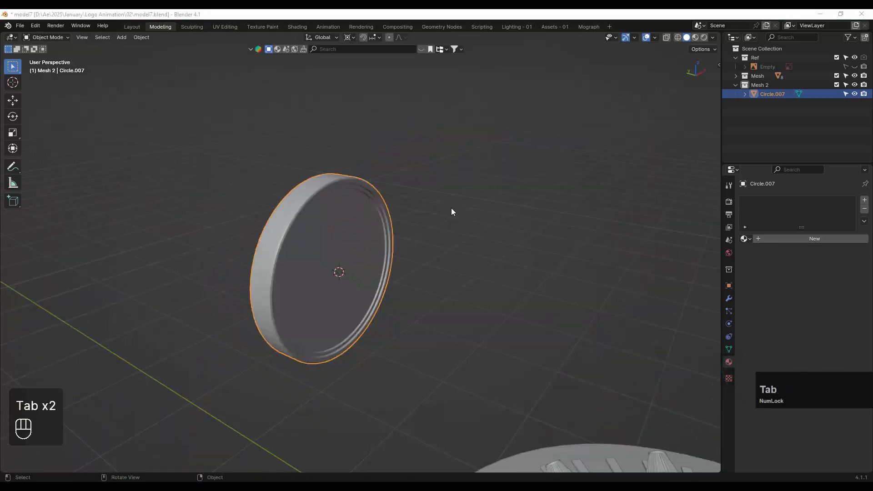
click(451, 207)
key(Tab)
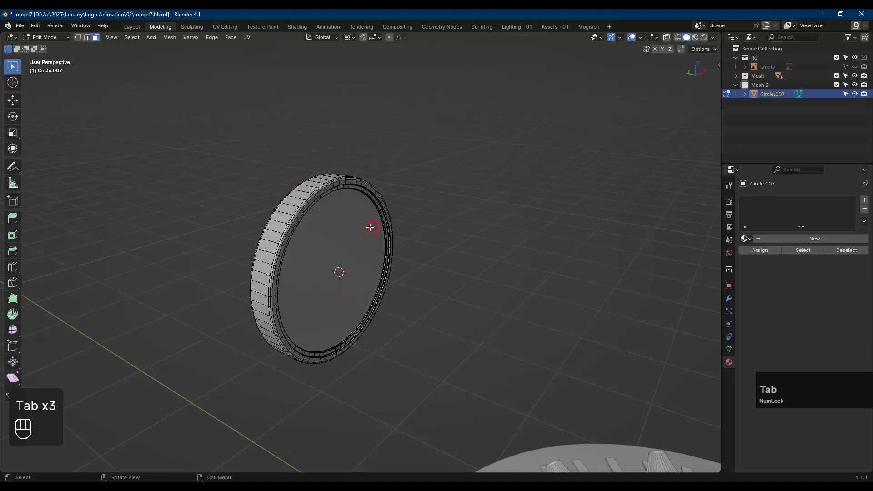
scroll(335, 210, up, 2)
middle_drag(272, 209, 268, 211)
key(2)
alt+click(265, 211)
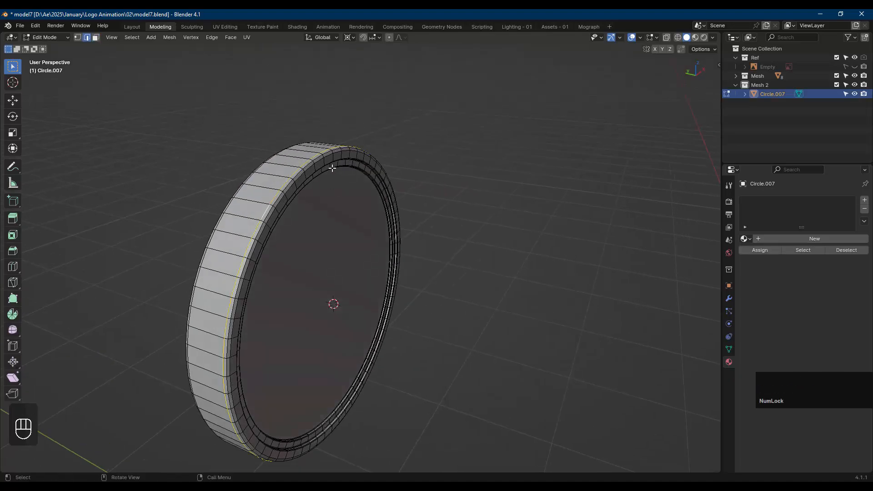
mouse_move(333, 168)
middle_down()
mouse_move(343, 181)
mouse_move(335, 178)
middle_up()
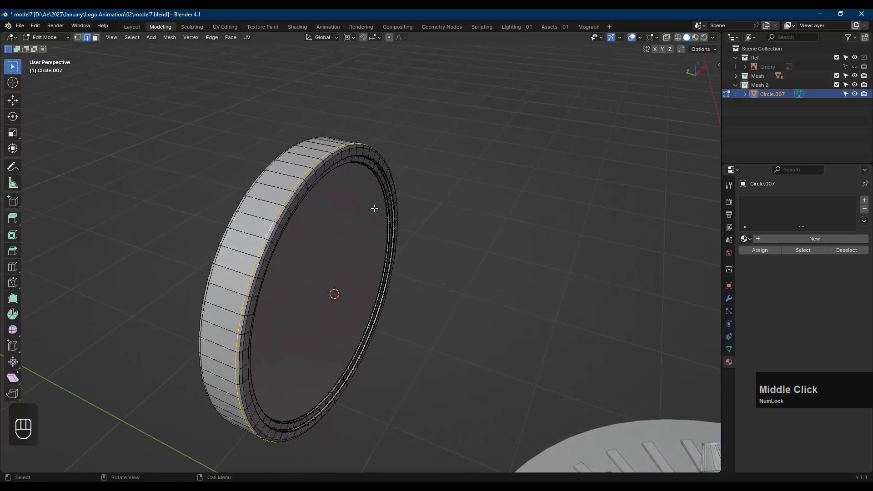
key(shift+d)
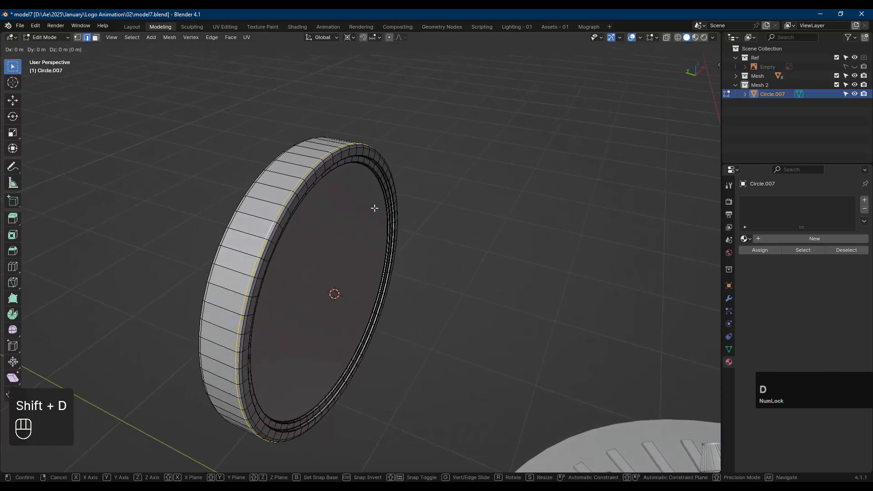
click(374, 208)
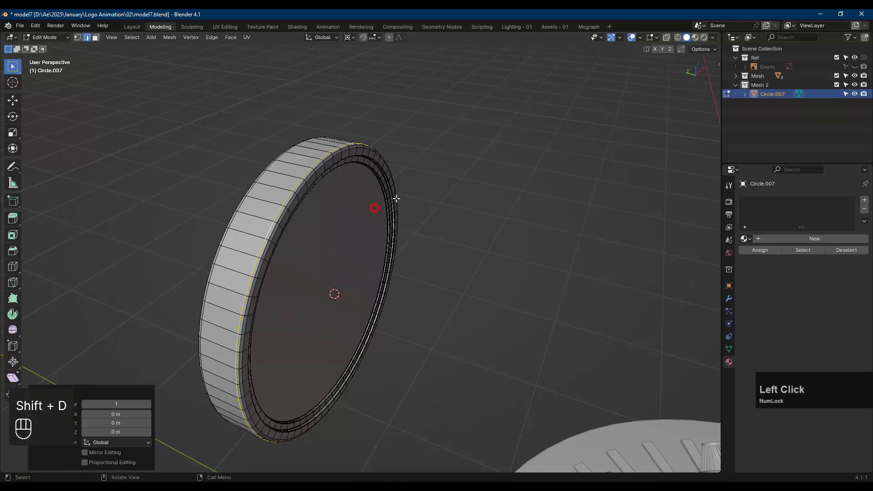
key(s)
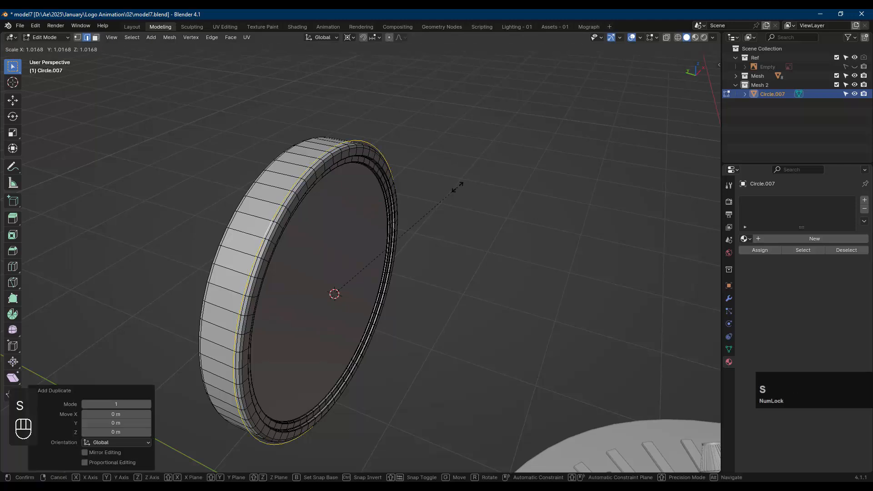
click(457, 186)
- Separate the duplicated edge loop into its own object, leave edit mode and clear the selection
key(p)
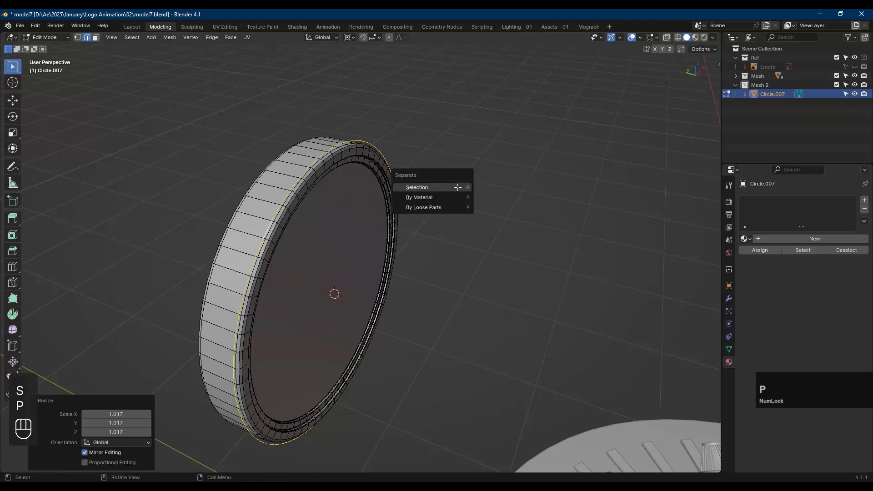
click(457, 187)
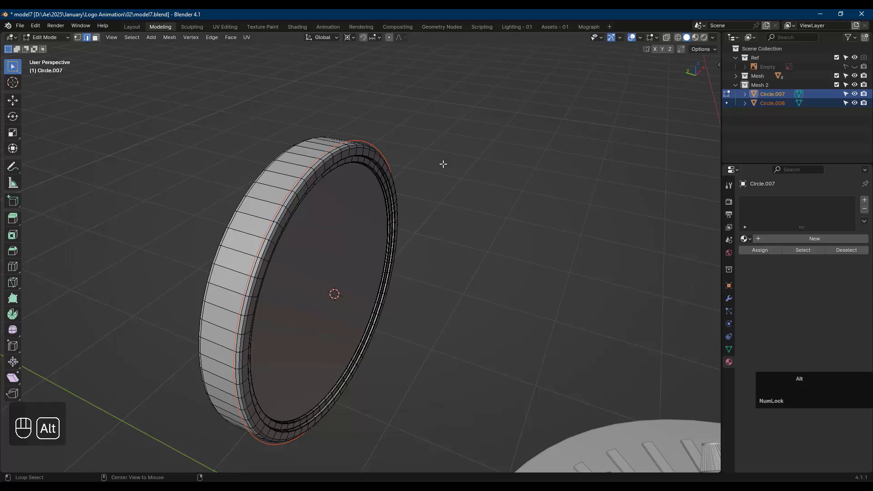
key(alt+a)
key(Tab)
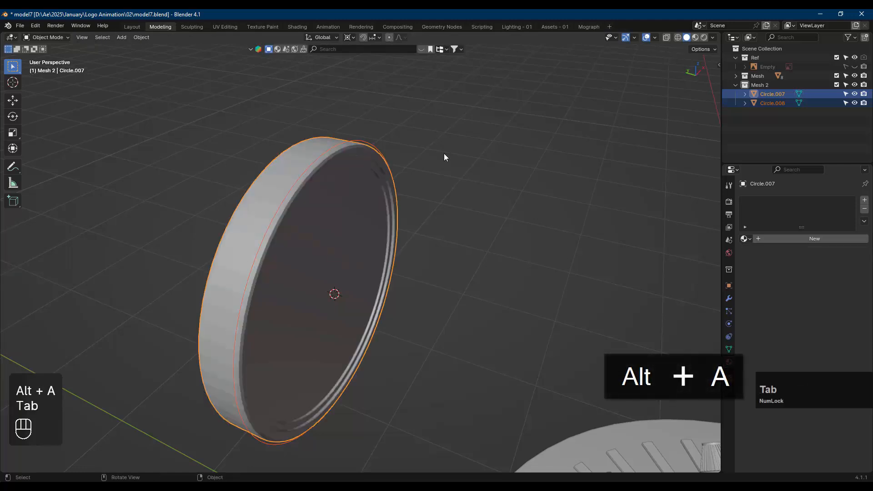
click(445, 155)
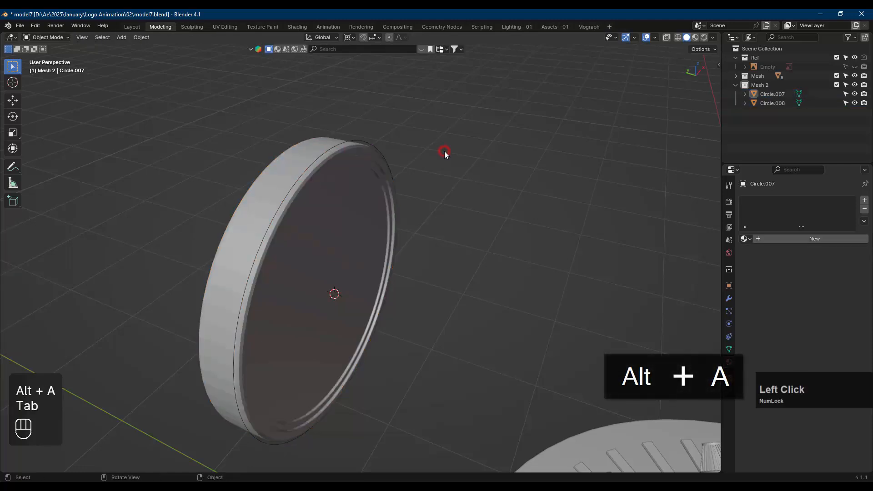
- Extrude the separated loop in place and scale it outward to about 1.155 to form a flat ring around the disc
click(309, 164)
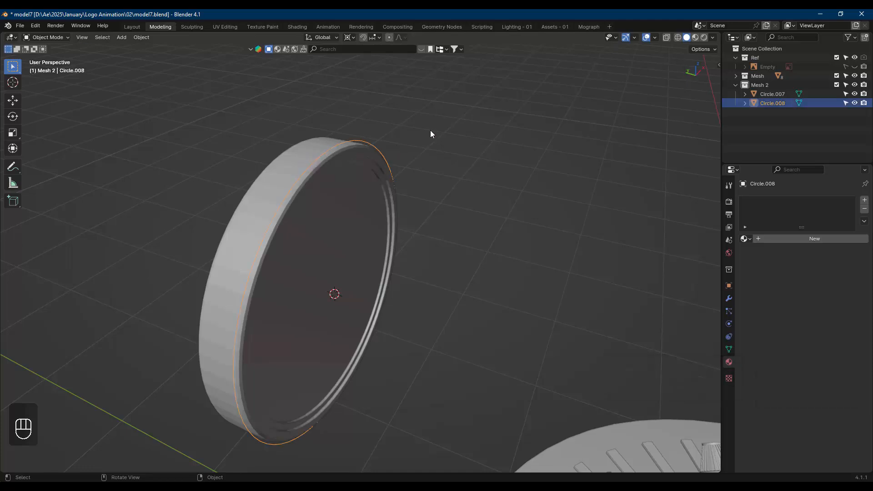
key(Tab)
key(a)
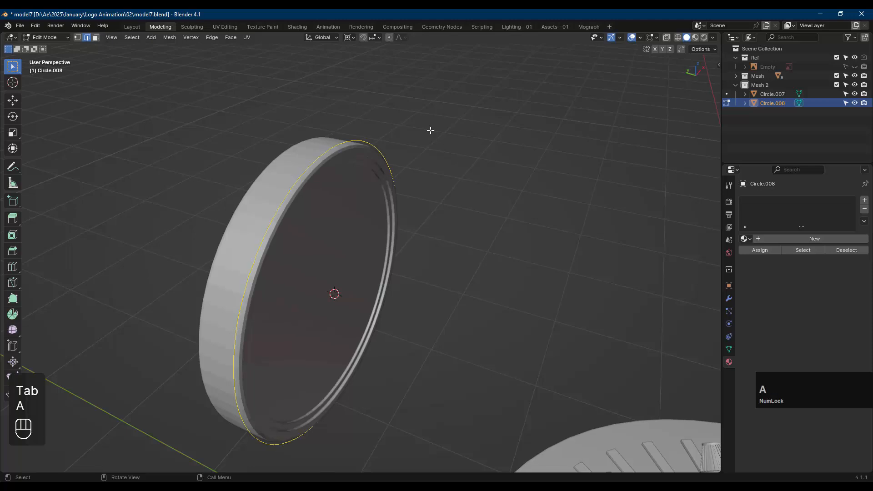
middle_drag(440, 140, 475, 154)
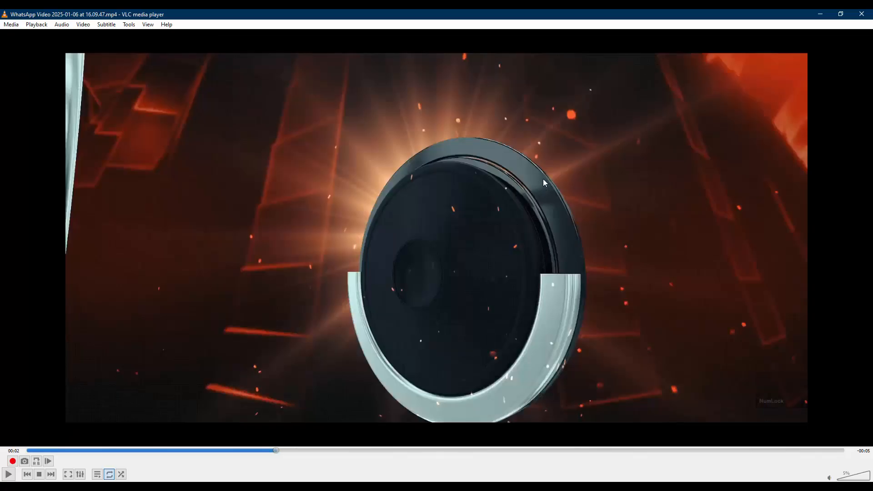
click(819, 14)
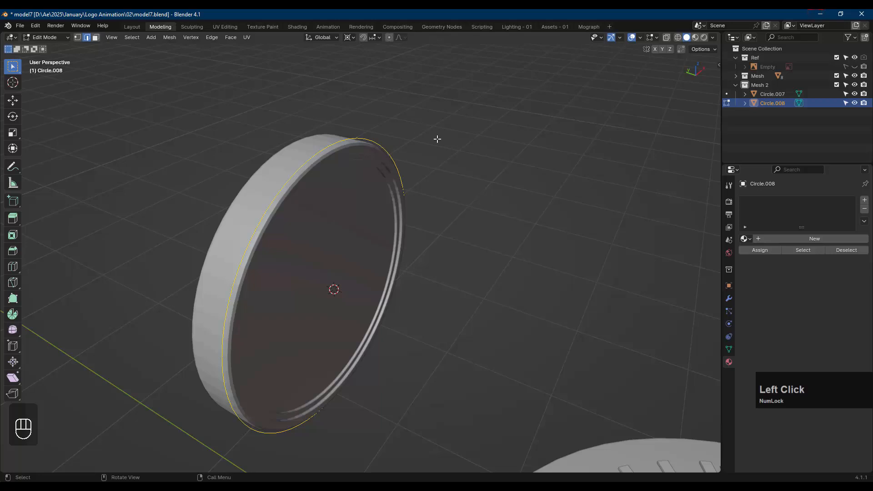
key(e)
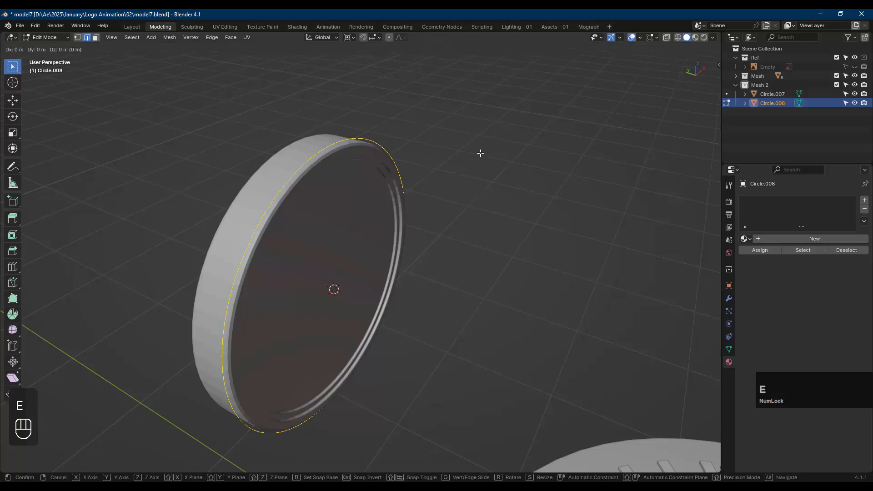
click(480, 153)
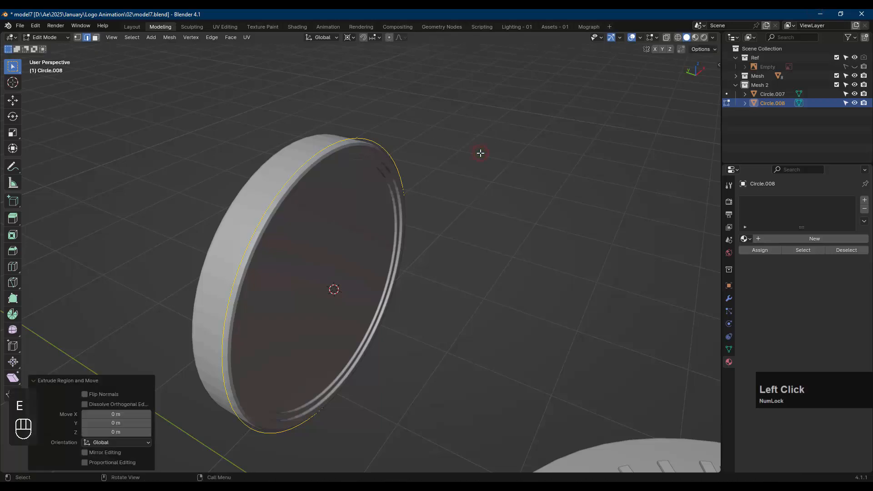
key(s)
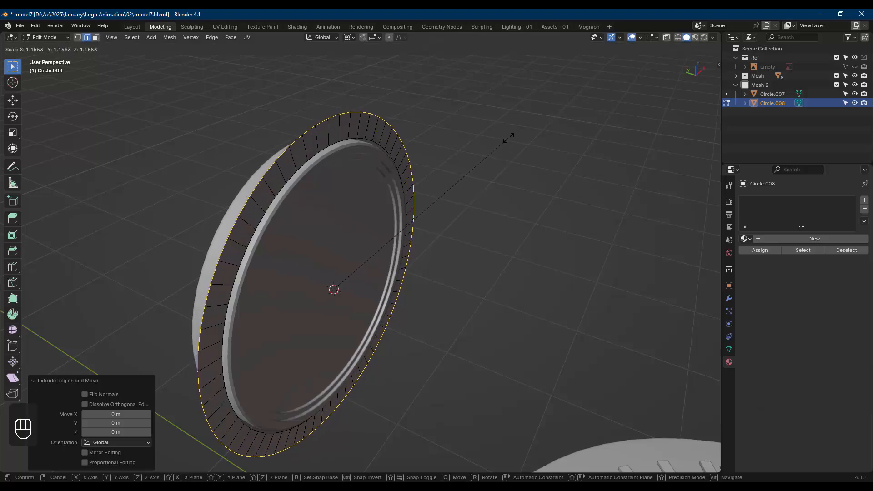
click(509, 137)
- Extrude the whole flat ring about 0.041 m toward the disc's back, clear the selection and leave edit mode
middle_drag(428, 147, 453, 126)
key(a)
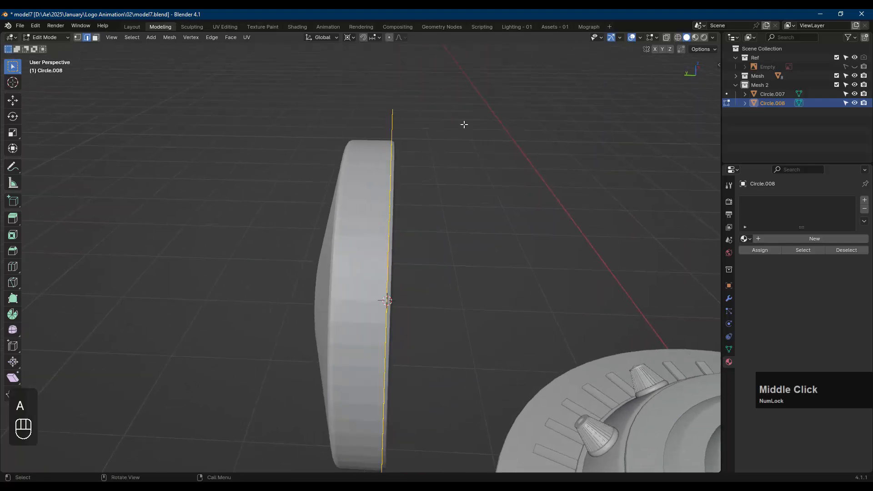
key(e)
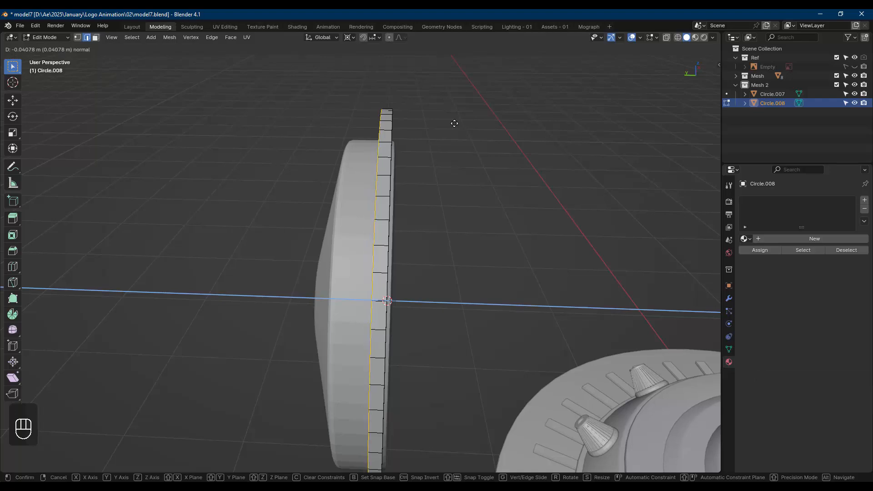
click(455, 123)
middle_drag(455, 123, 322, 134)
scroll(322, 124, up, 2)
key(alt+a)
shift+middle_drag(345, 162, 256, 162)
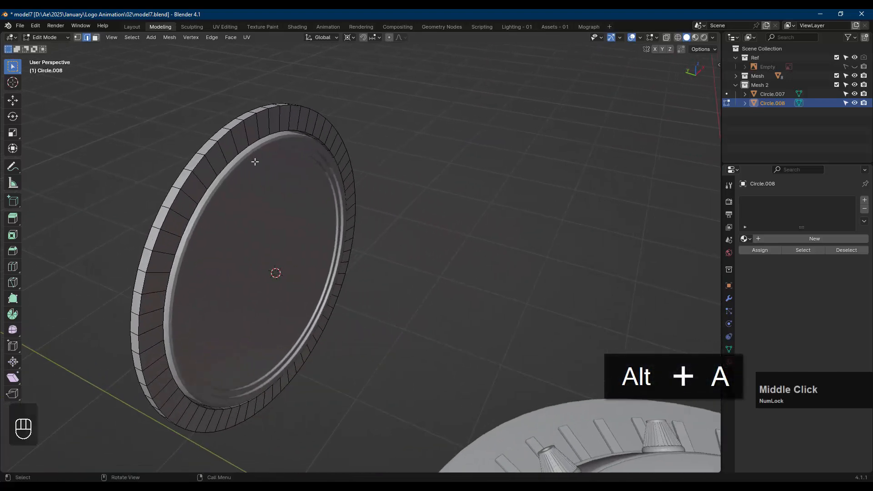
key(Tab)
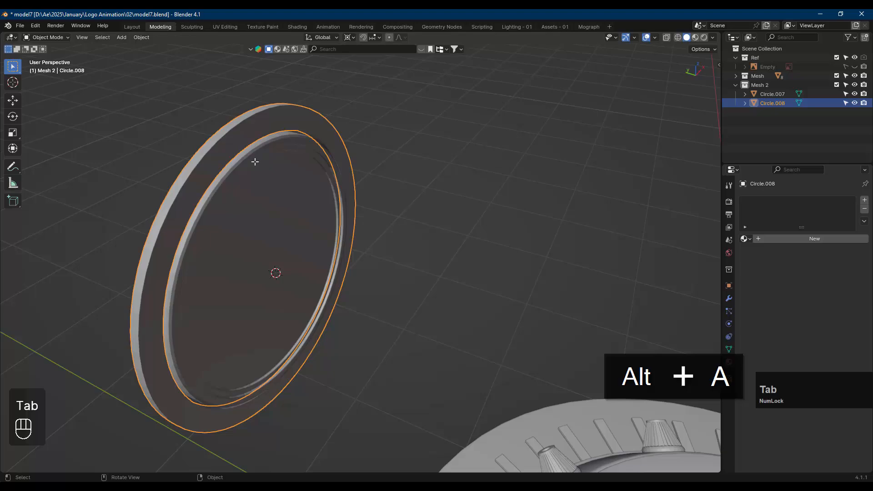
- Turn on the Face Orientation overlay and inspect the outer ring's normals against the disc
click(655, 37)
click(623, 202)
middle_drag(301, 152, 279, 146)
click(240, 114)
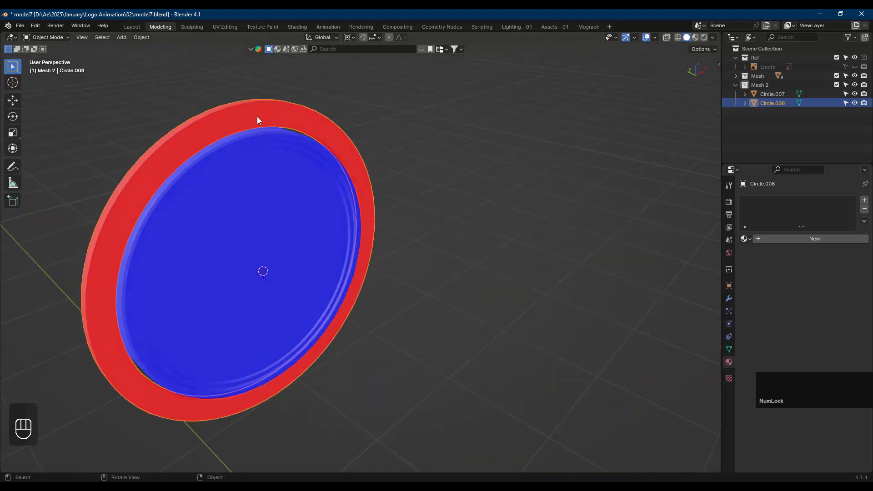
middle_drag(258, 117, 208, 110)
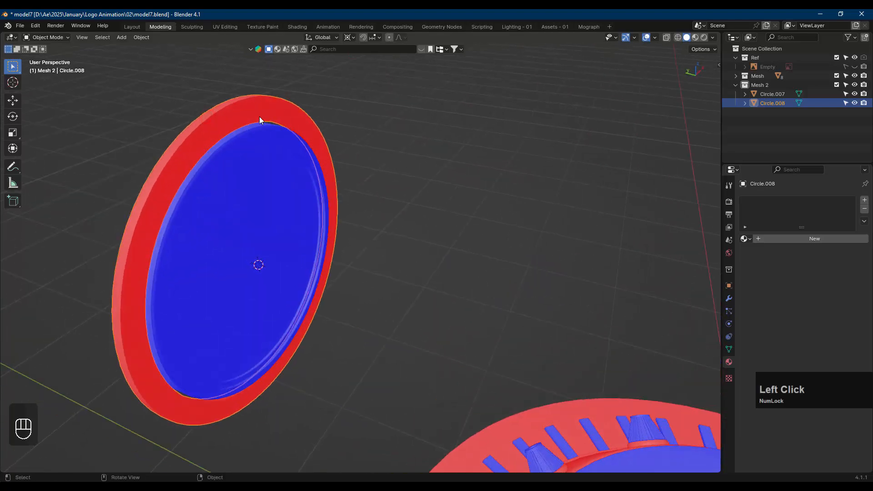
- Recalculate all normals of the outer ring to face outside, clear the selection and turn off the Face Orientation overlay
key(Tab)
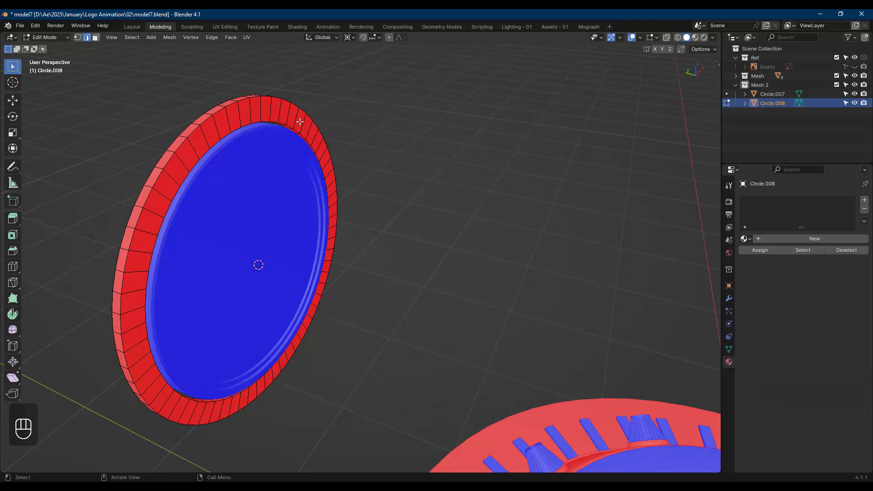
key(a)
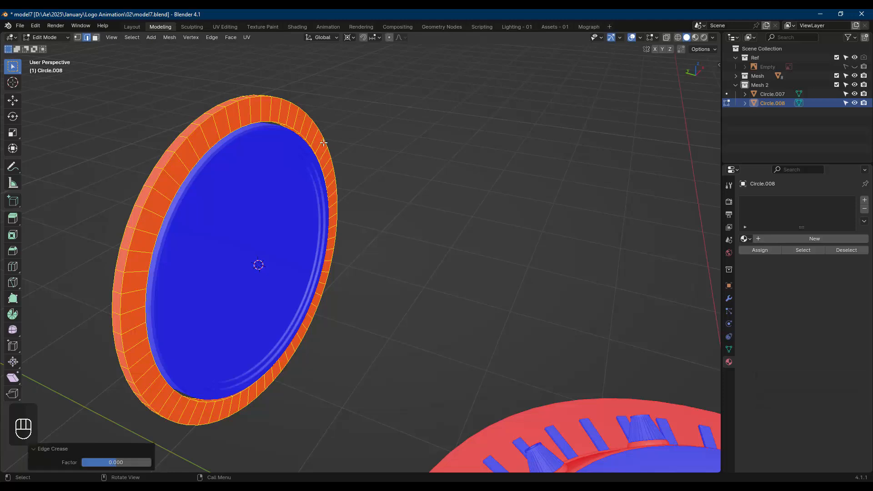
key(alt+n)
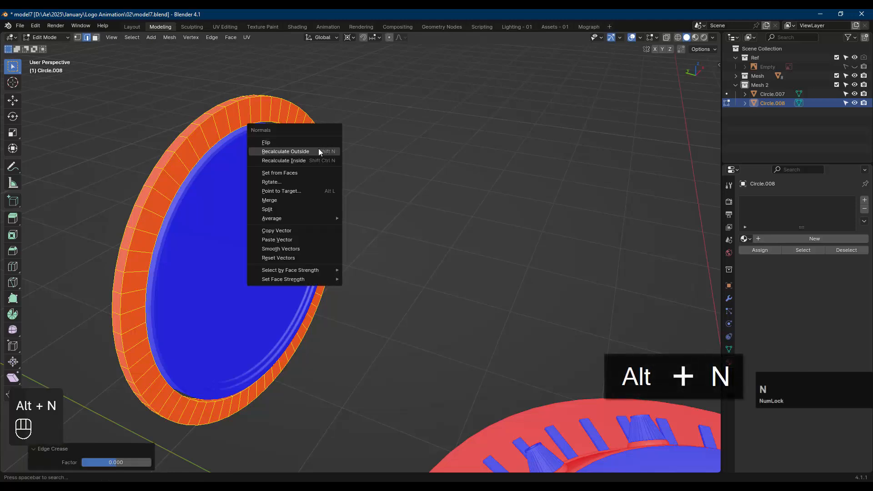
click(304, 154)
mouse_move(228, 156)
middle_down()
mouse_move(250, 152)
mouse_move(214, 150)
middle_up()
key(alt+a)
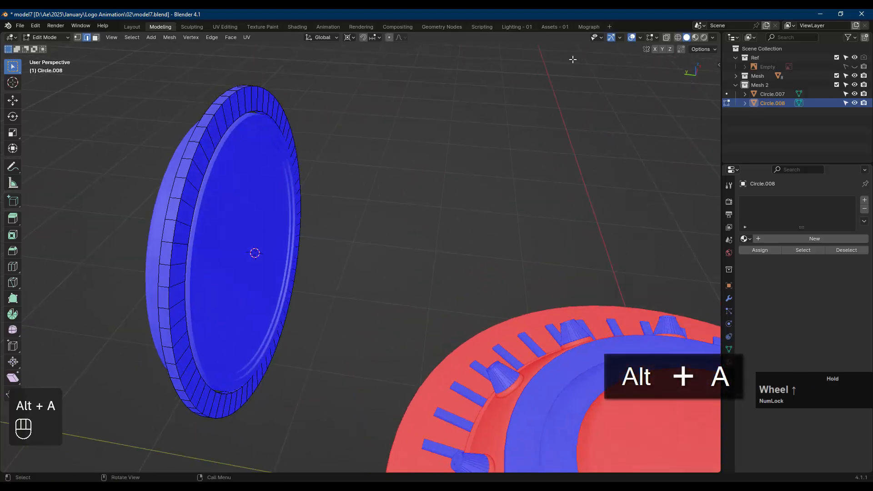
click(640, 37)
click(614, 212)
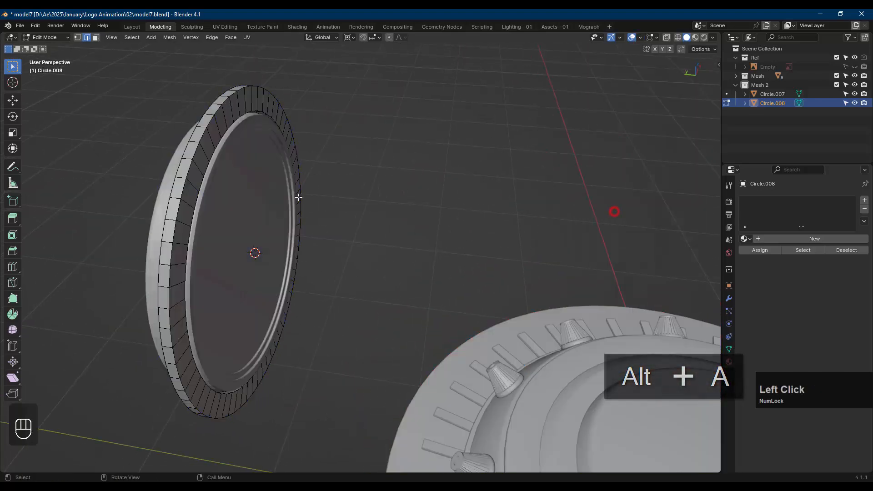
- Bevel the outer ring's four border edge loops about 0.011 m with 3 segments, clear the selection and leave edit mode
middle_drag(298, 195, 238, 160)
key(alt+a)
shift+middle_drag(204, 111, 268, 108)
scroll(267, 107, up, 3)
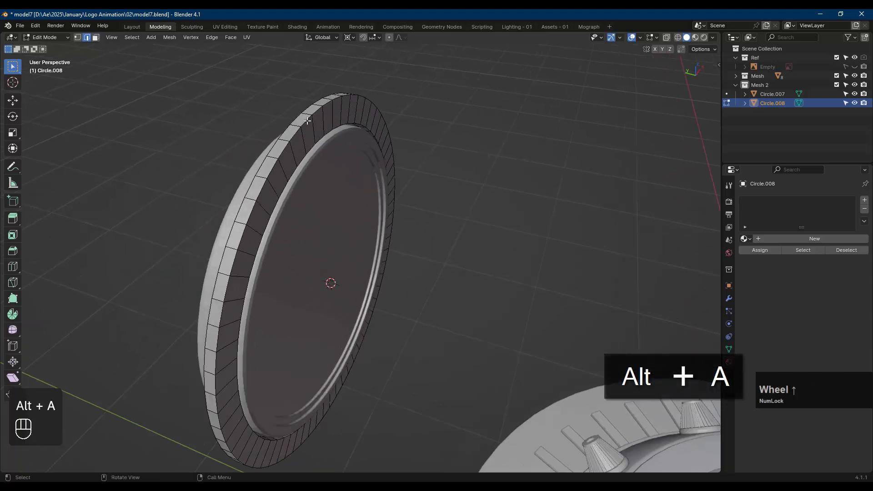
alt+click(291, 137)
alt+click(304, 162)
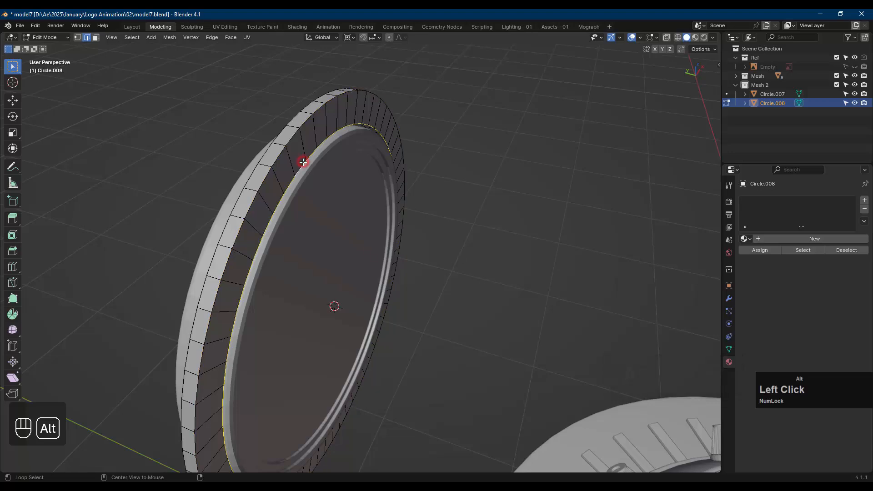
alt+shift+click(289, 140)
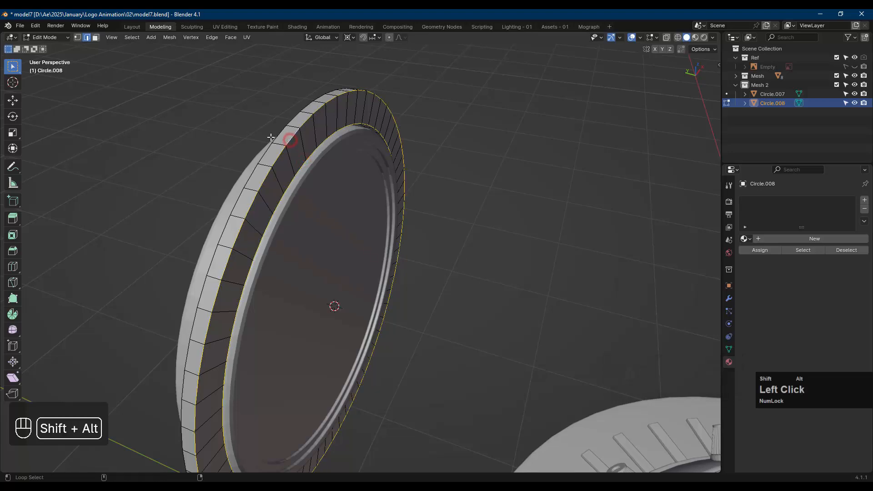
alt+shift+click(274, 138)
middle_drag(274, 137, 292, 156)
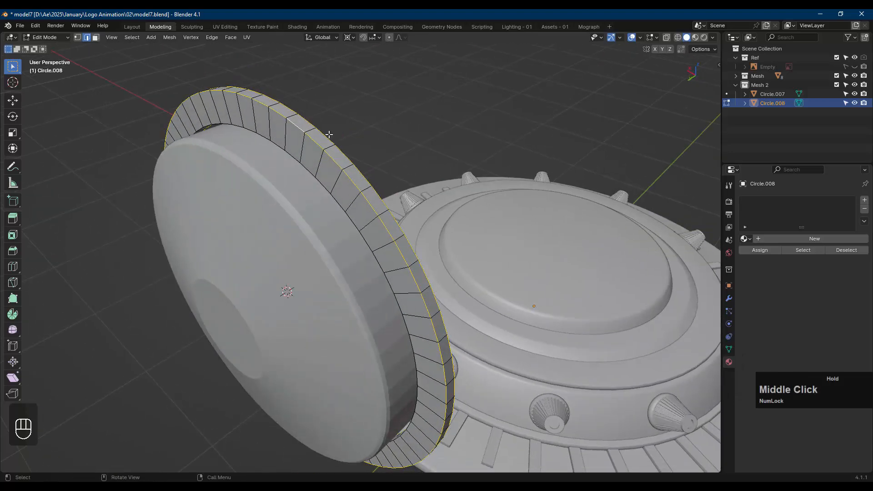
alt+shift+click(291, 156)
middle_drag(400, 133, 296, 133)
scroll(409, 182, up, 3)
middle_drag(409, 182, 455, 171)
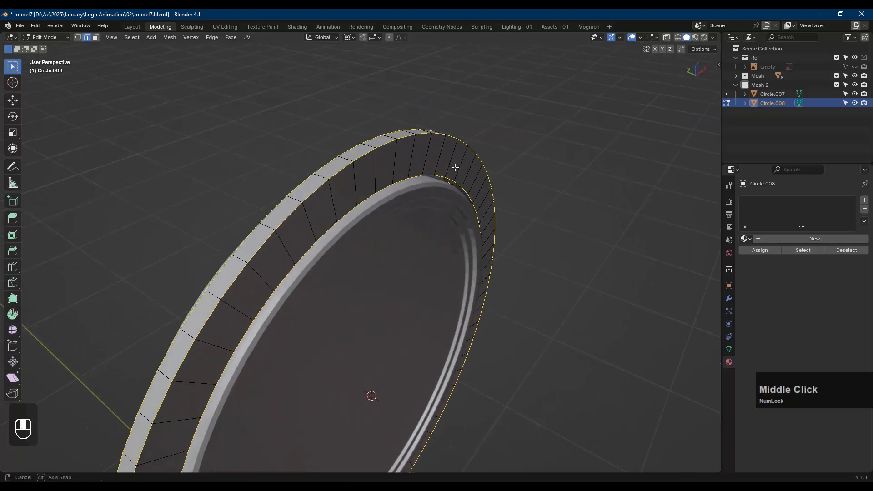
key(ctrl+b)
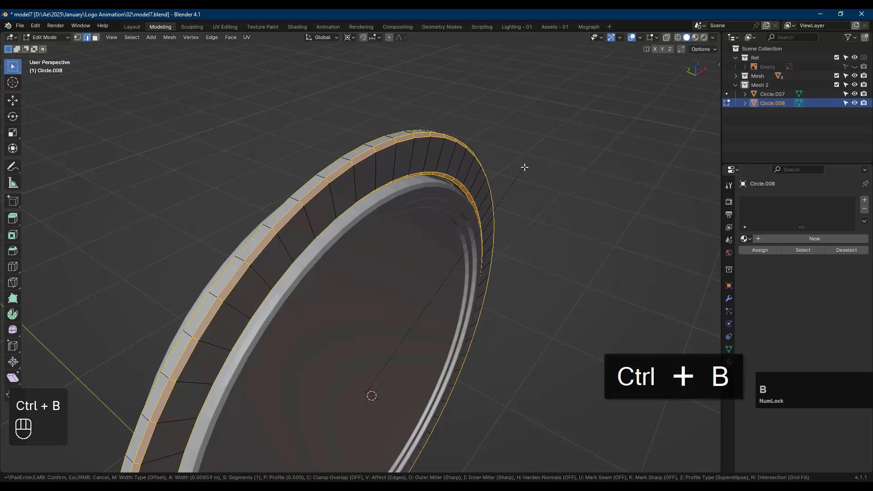
scroll(524, 167, up, 1)
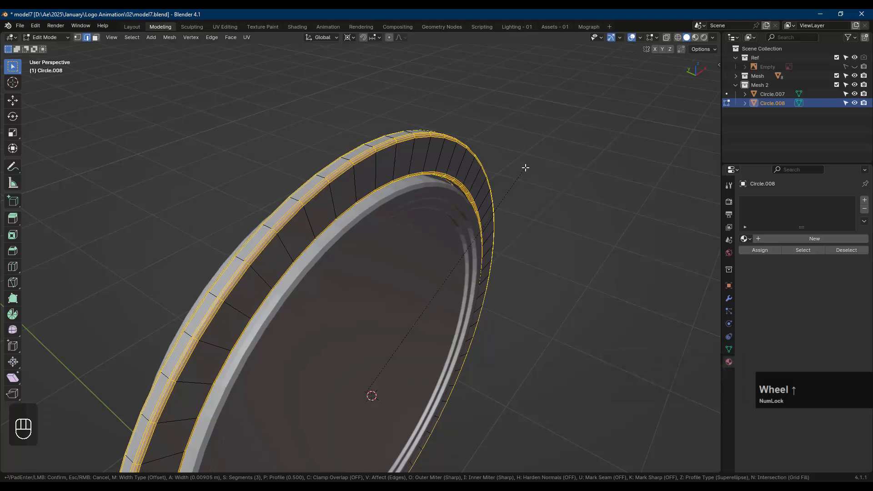
scroll(524, 168, up, 1)
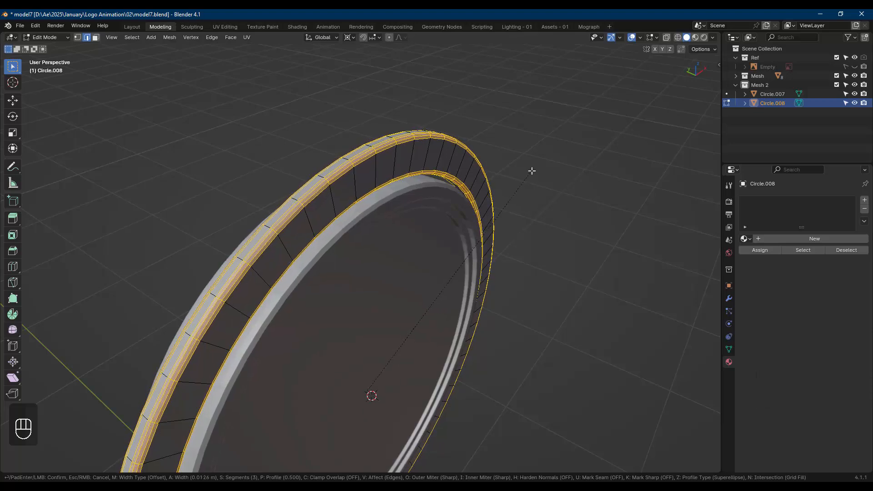
click(531, 171)
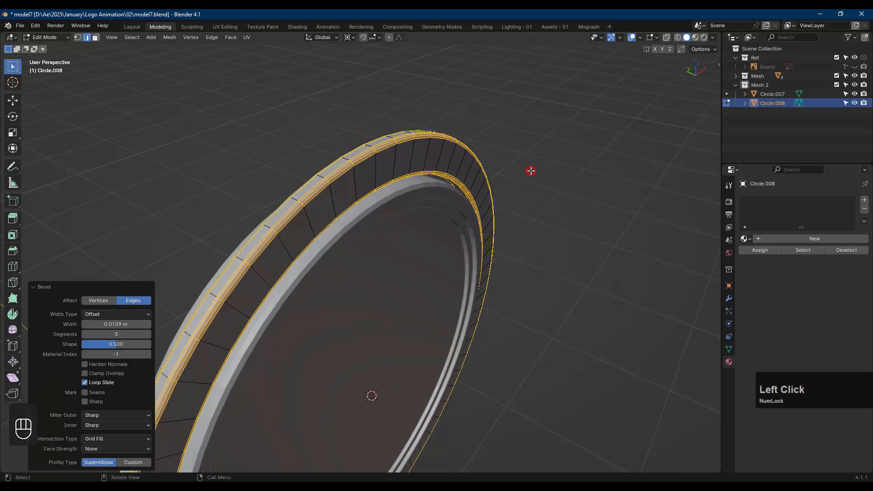
key(alt+a)
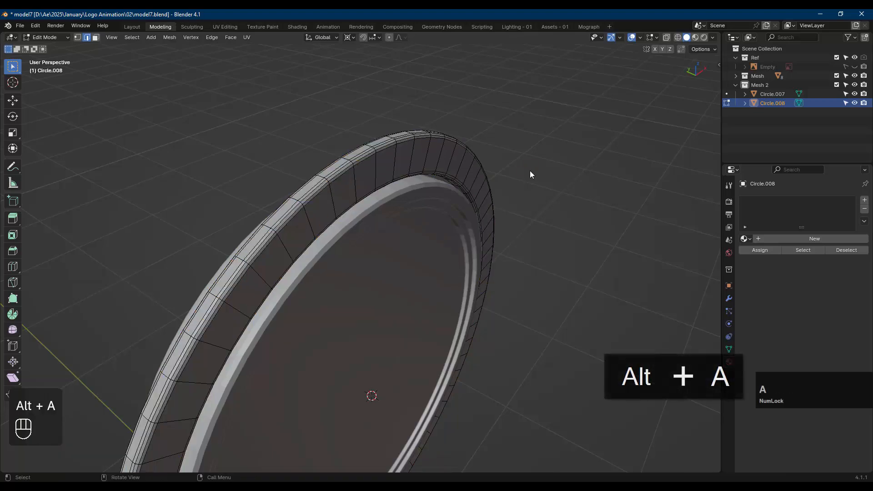
key(Tab)
scroll(436, 184, down, 2)
mouse_move(436, 184)
middle_down()
mouse_move(391, 195)
mouse_move(431, 186)
middle_up()
key(alt+a)
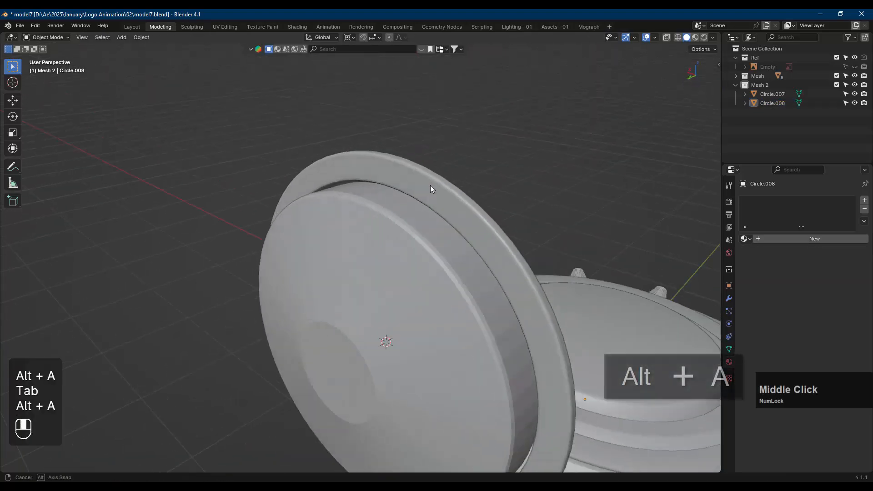
- Duplicate the flat face loop on the back of the outer ring in place and separate it into its own object
click(430, 194)
key(Tab)
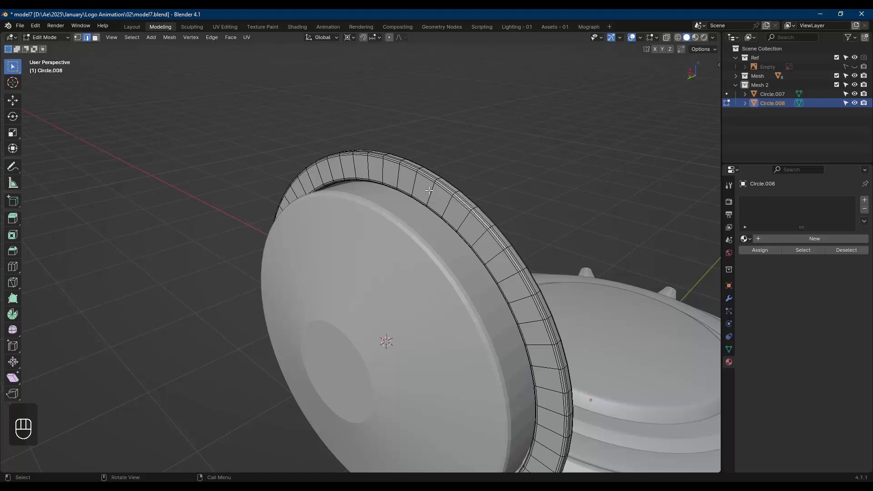
key(3)
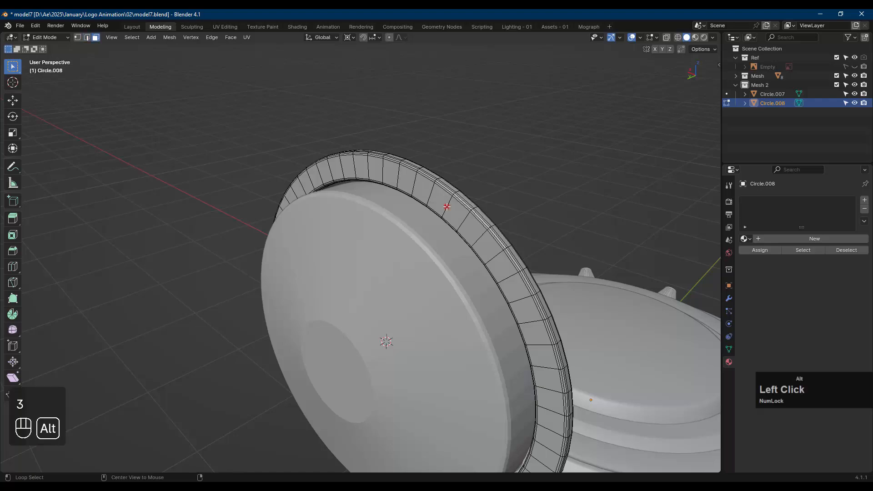
alt+click(447, 207)
shift+middle_drag(503, 194, 390, 218)
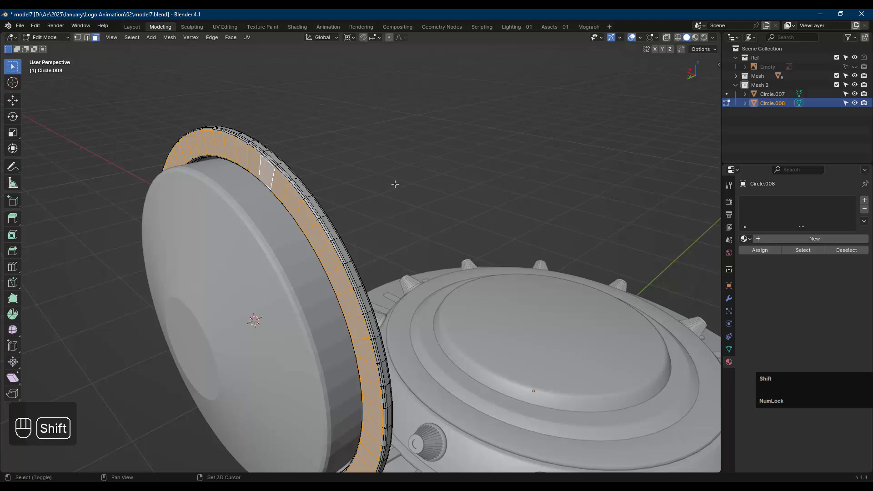
key(shift+d)
key(y)
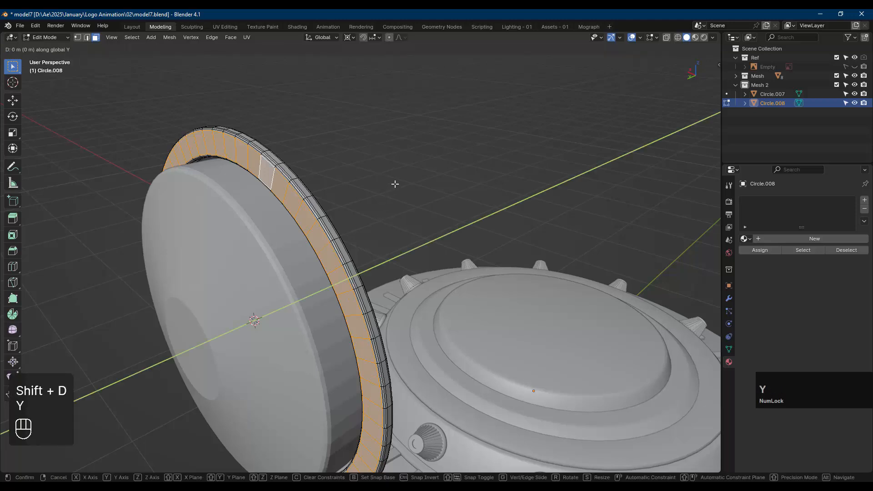
click(395, 184)
middle_drag(393, 187, 369, 189)
key(p)
click(367, 186)
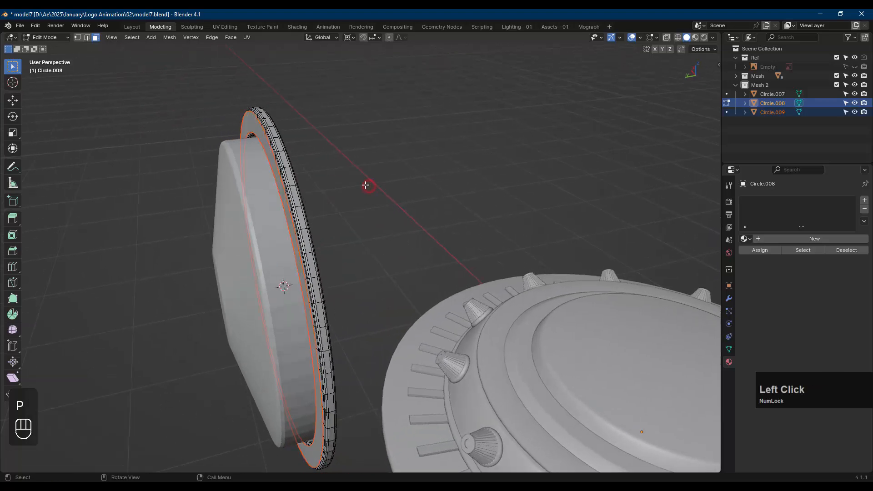
key(Tab)
- Extrude all faces of the separated flat ring about 0.11 m toward the disc's back
click(280, 191)
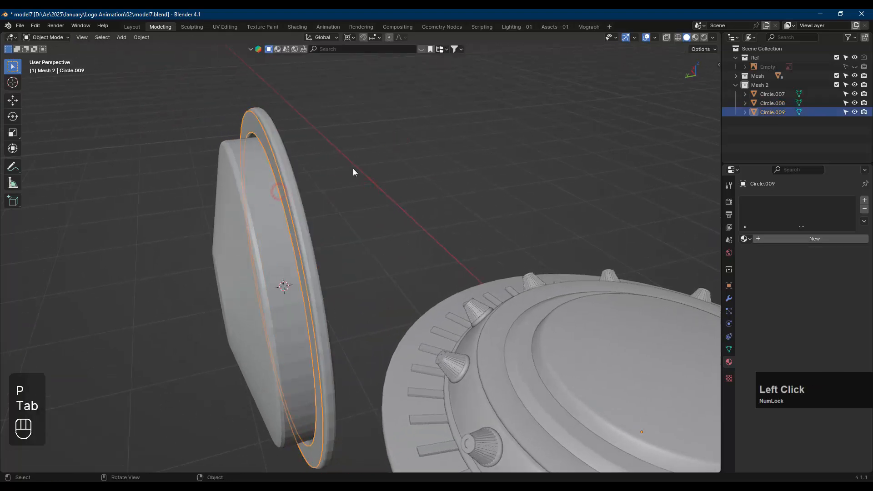
key(Tab)
key(a)
middle_drag(356, 164, 370, 192)
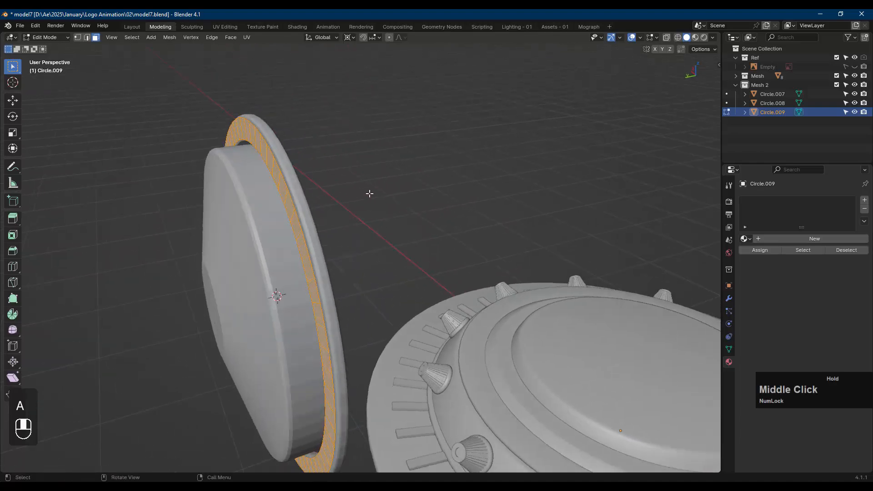
key(e)
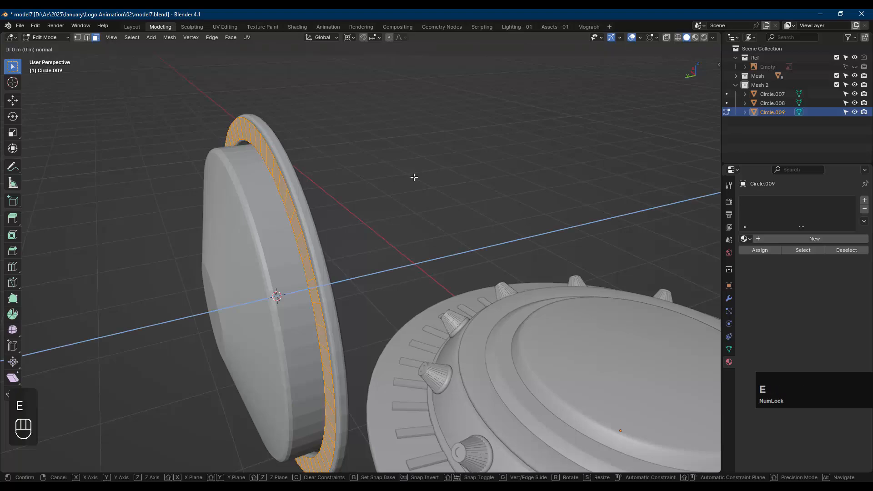
click(388, 178)
middle_drag(389, 179, 294, 192)
scroll(267, 173, up, 1)
scroll(309, 178, down, 1)
scroll(293, 190, up, 2)
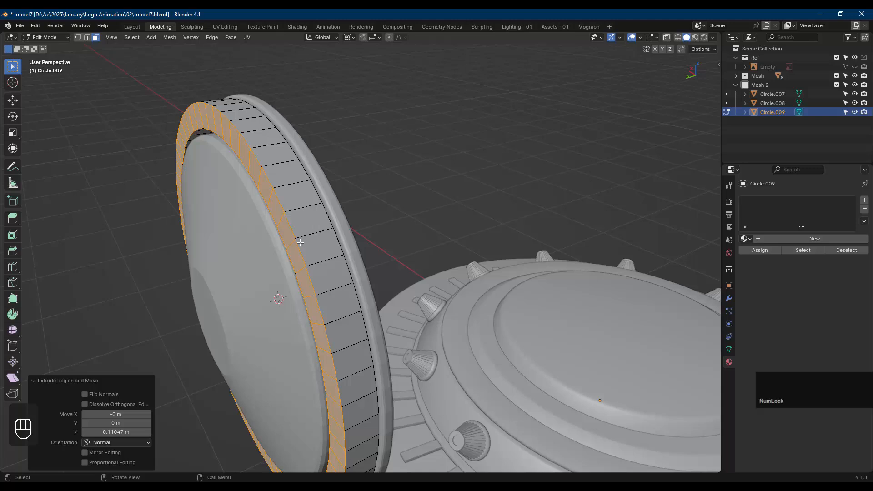
- Bevel the four inner and outer border edge loops of the newly extruded rear ring about 0.014 m with 3 segments
key(2)
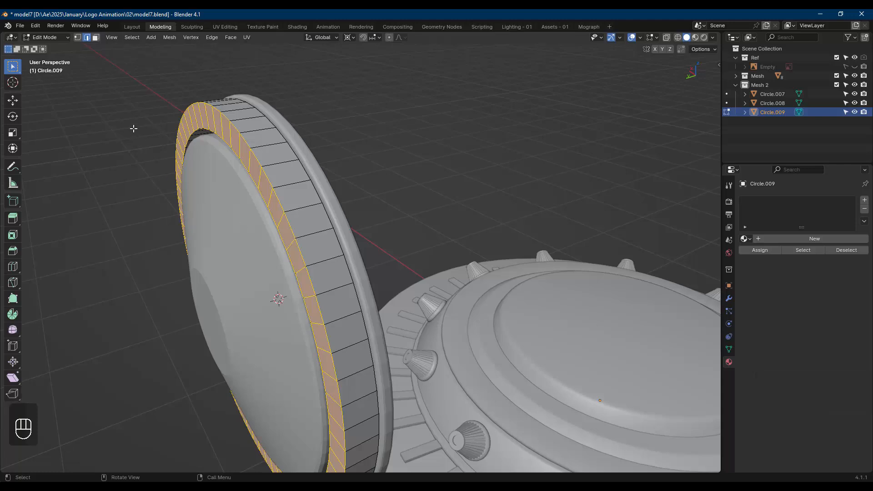
key(alt)
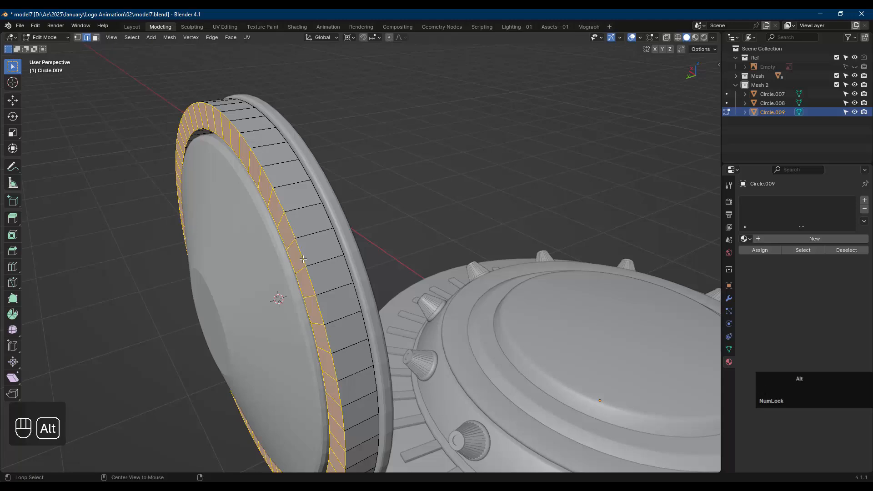
alt+click(302, 258)
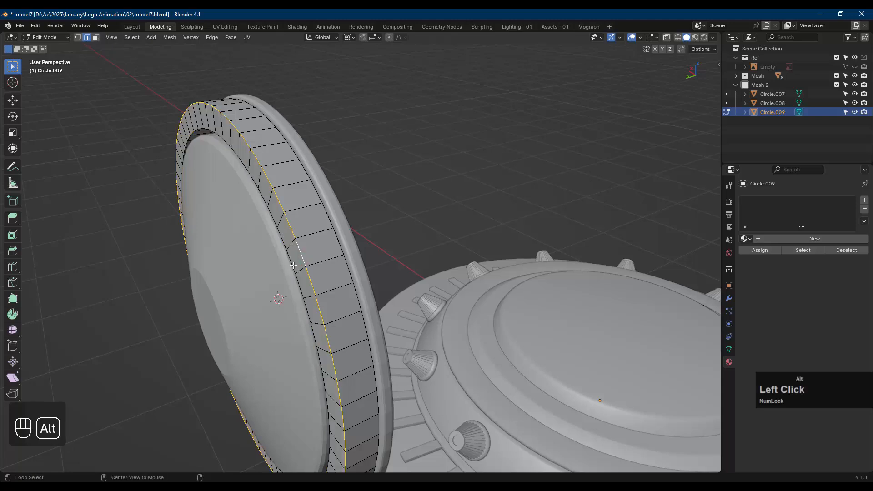
alt+shift+click(295, 264)
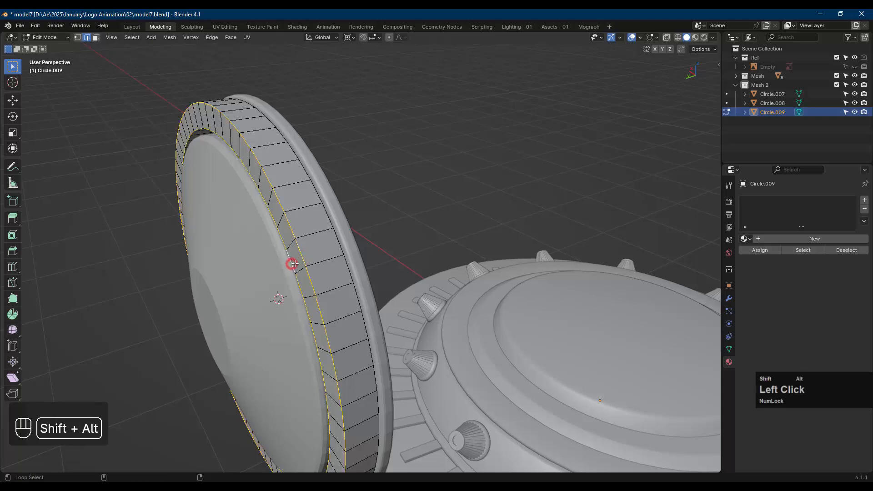
alt+shift+click(339, 247)
key(shift+z)
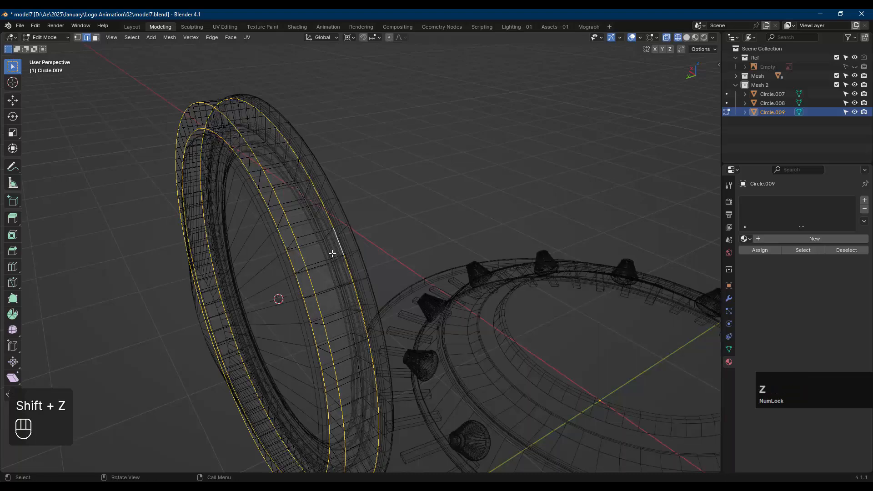
mouse_move(333, 249)
middle_down()
mouse_move(347, 243)
mouse_move(324, 253)
middle_up()
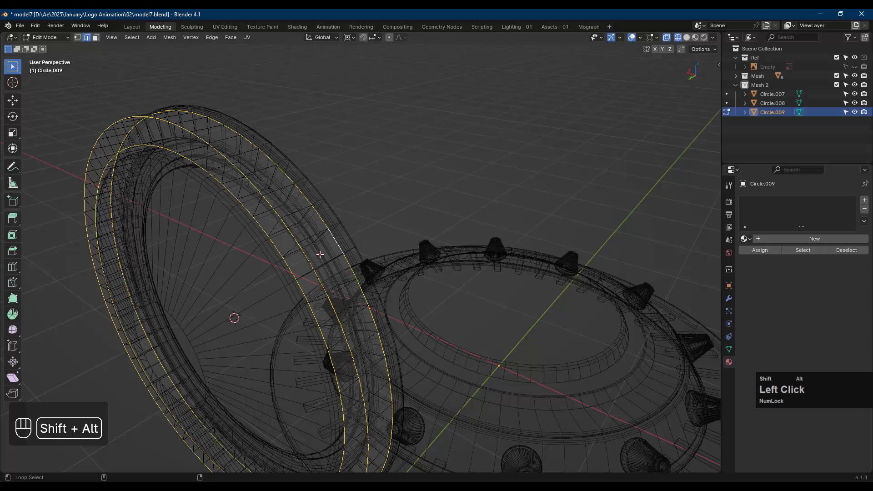
alt+shift+click(321, 254)
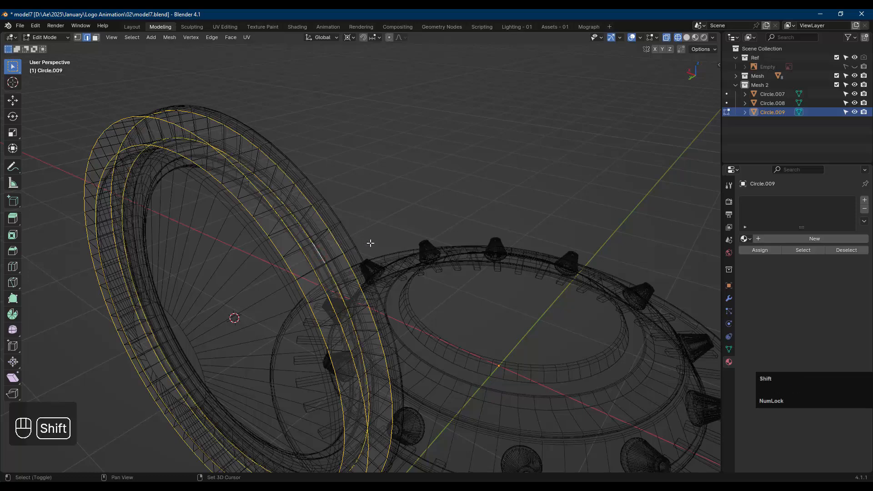
key(shift+z)
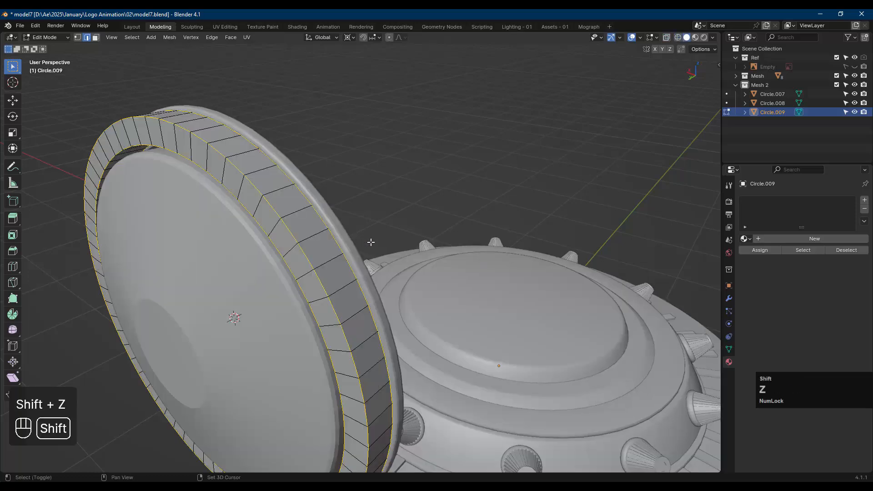
key(ctrl+b)
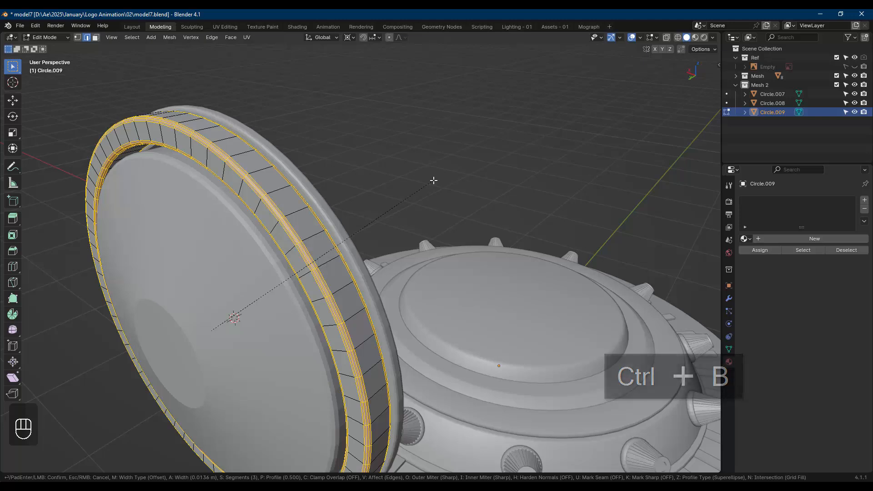
- Finish the three-segment bevel of about 0.0136 m on the outer ring's selected edge loops and return to Object Mode with nothing selected
click(434, 180)
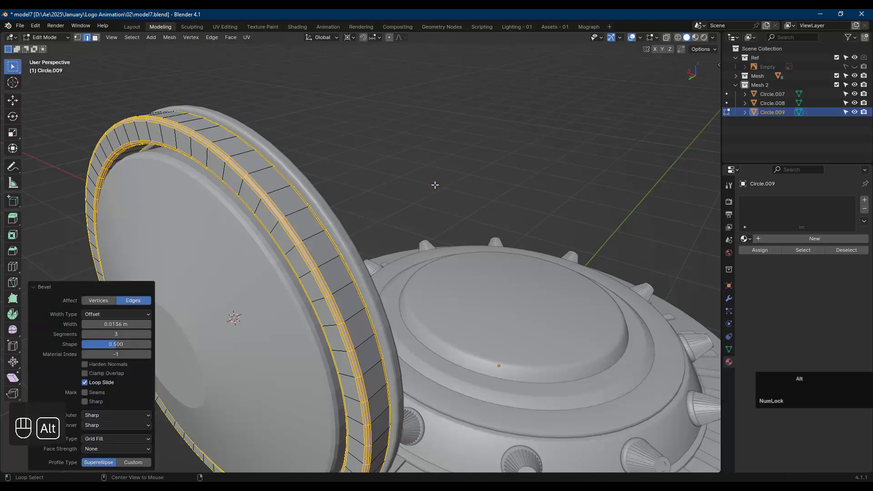
key(alt+a)
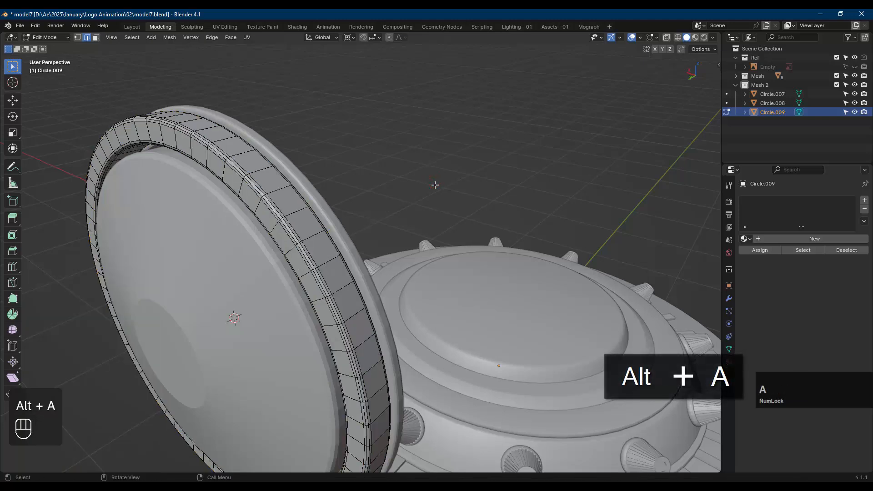
key(Tab)
scroll(433, 186, down, 3)
middle_drag(433, 186, 380, 194)
scroll(380, 194, up, 2)
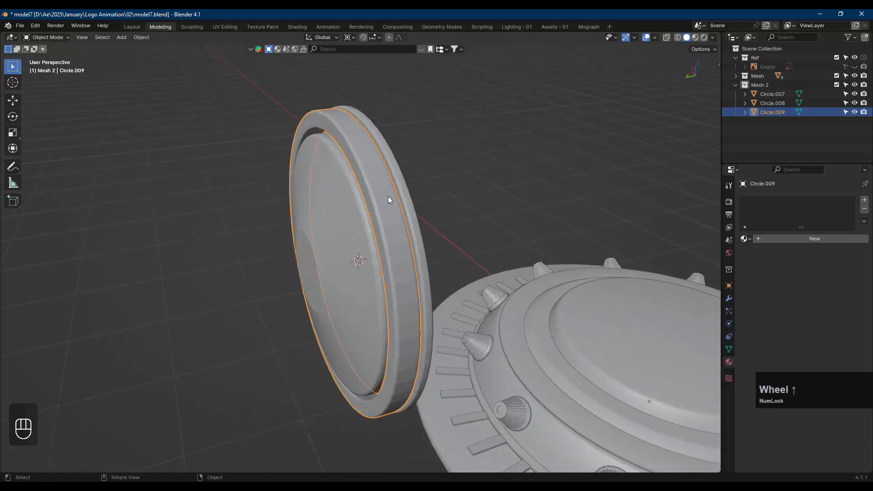
key(alt+a)
- Examine the disc and its surrounding rings from both sides, checking the bevelled rims and grooves up close
middle_drag(405, 204, 363, 211)
scroll(436, 205, down, 2)
shift+middle_drag(266, 167, 324, 217)
scroll(324, 217, up, 4)
scroll(254, 210, down, 2)
middle_drag(254, 210, 173, 186)
scroll(241, 178, up, 3)
middle_drag(241, 177, 310, 159)
click(263, 143)
scroll(262, 132, up, 2)
scroll(257, 131, down, 5)
key(alt+a)
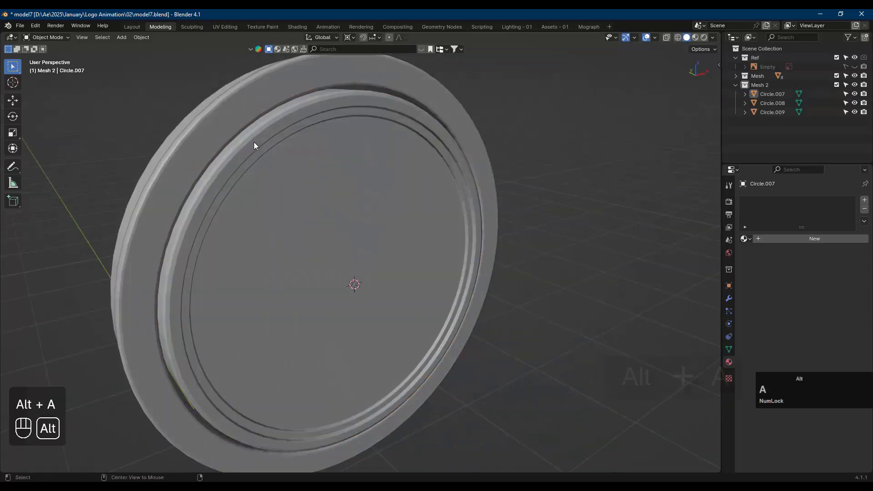
- Switch to VLC media player and play the reference video to study the bolts around the ring, pausing it again
click(274, 88)
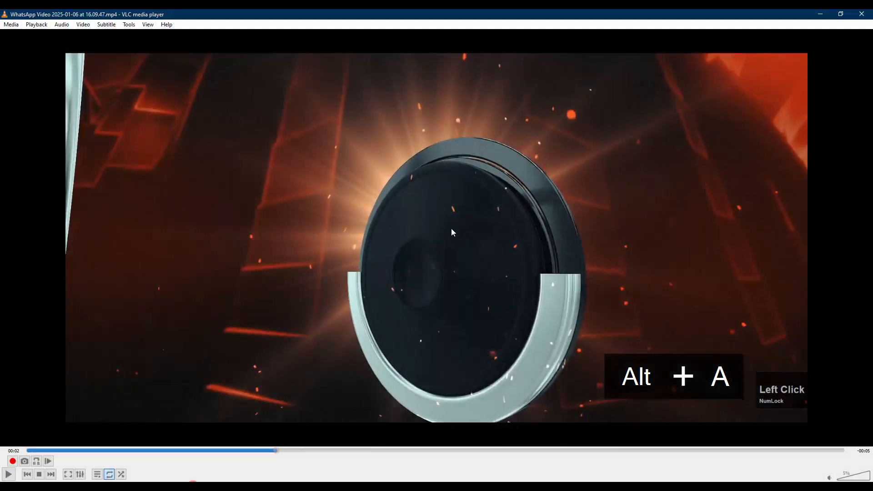
key(space)
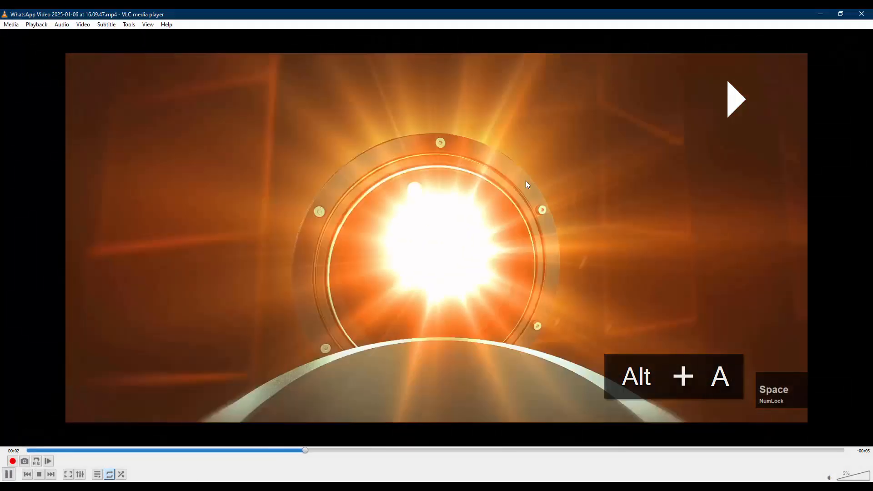
key(space)
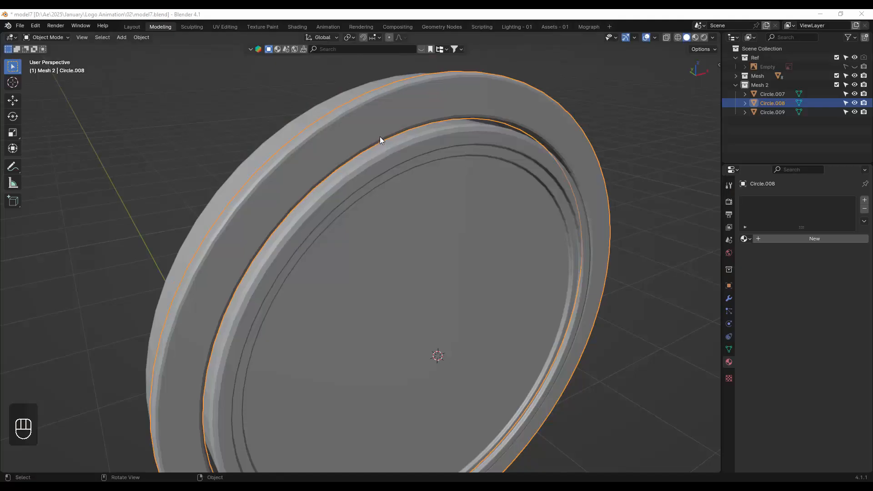
- Snap the 3D cursor to the centre of the inner edge loop on the flat ring Circle.008, and return to Object Mode
click(374, 125)
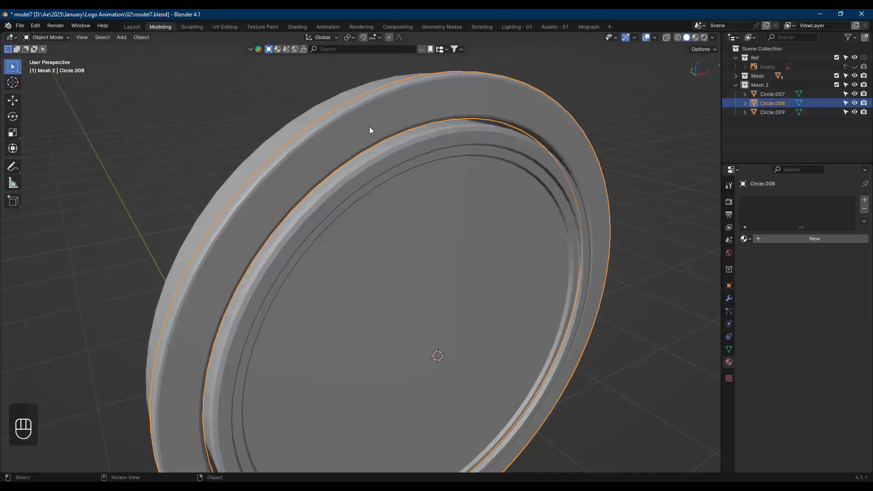
key(Tab)
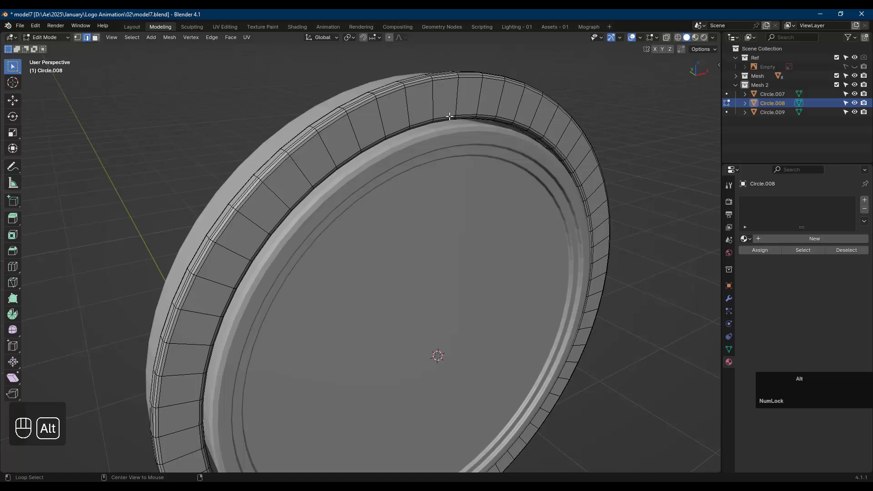
alt+click(450, 116)
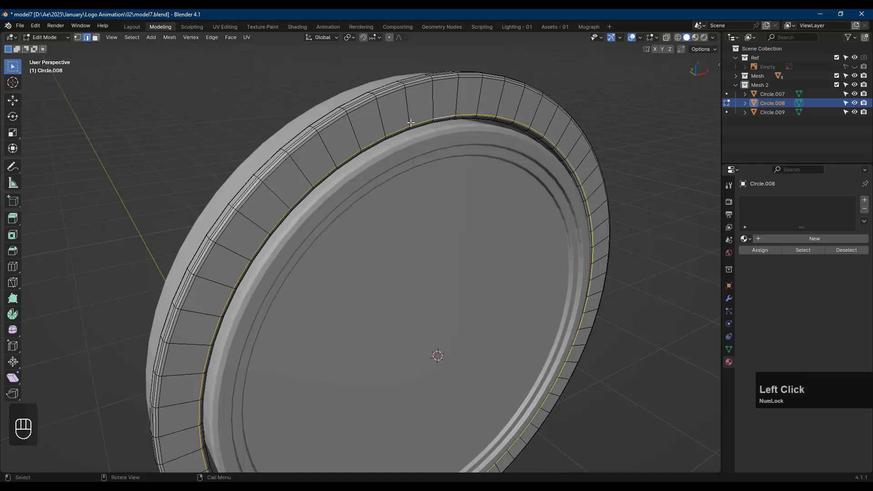
scroll(451, 126, down, 3)
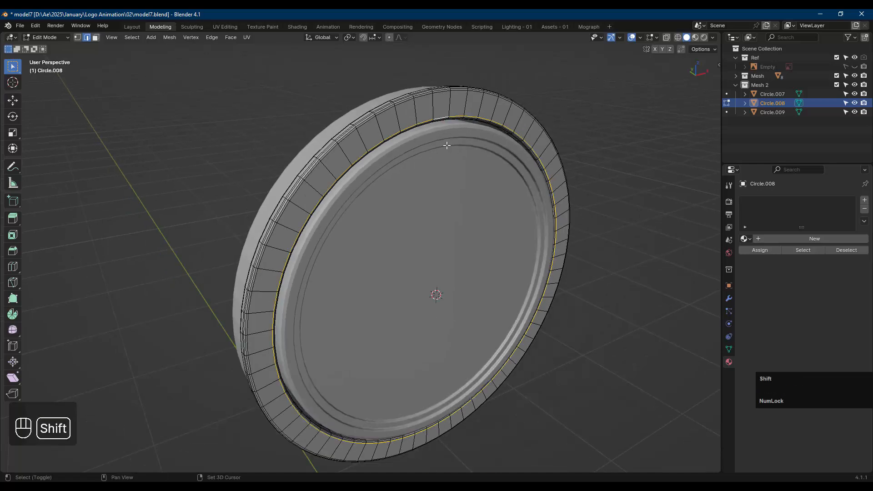
key(shift+s)
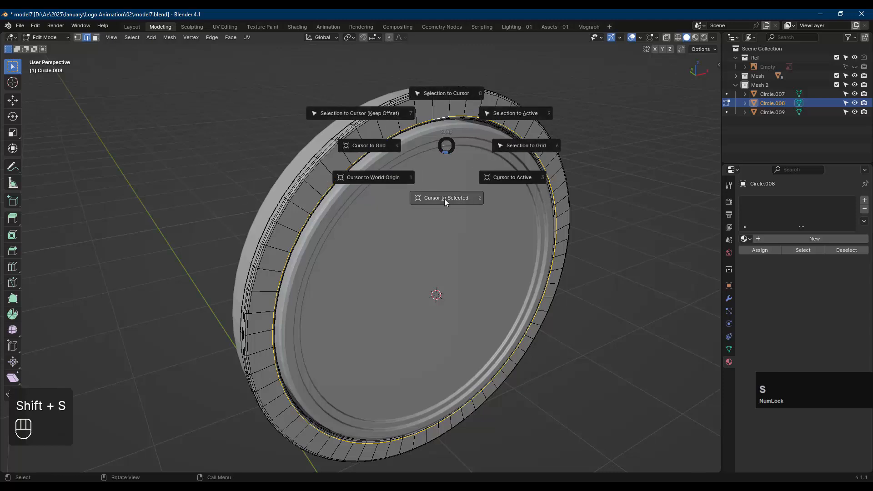
click(458, 199)
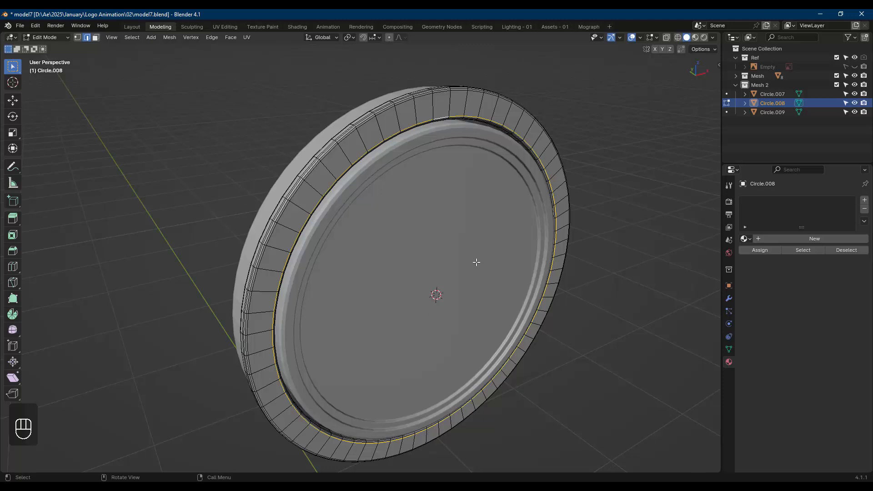
key(alt+a)
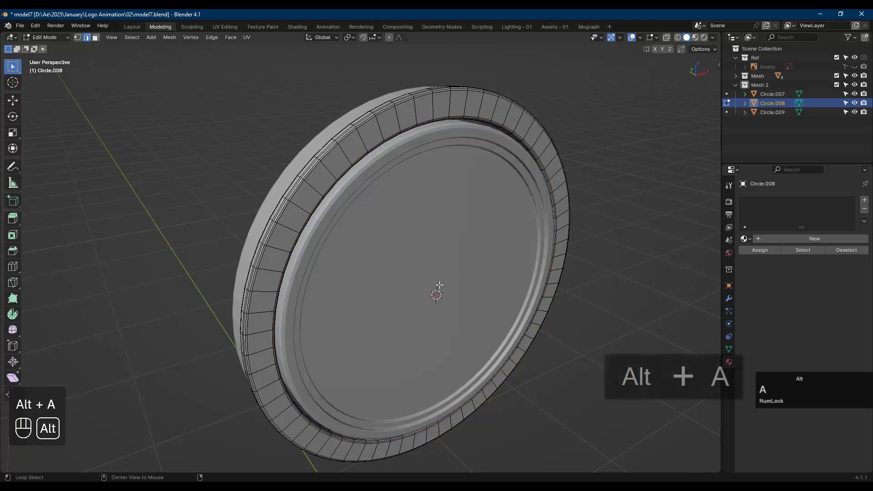
key(Tab)
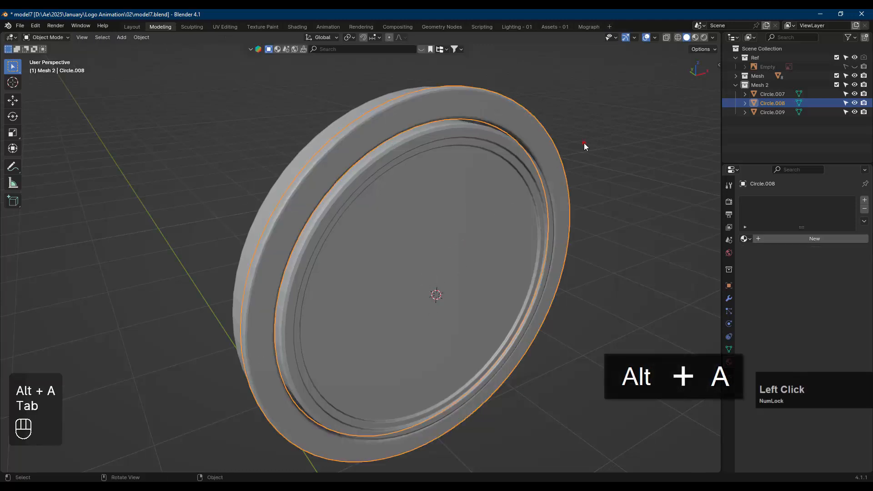
key(alt+a)
- In front view, add a cylinder mesh with 16 vertices at the 3D cursor
key(KP_1)
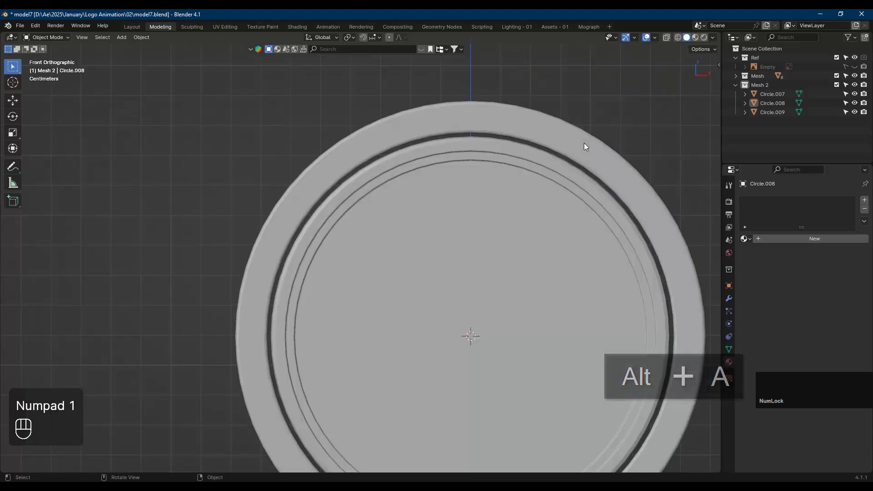
scroll(584, 143, down, 3)
shift+middle_drag(580, 142, 429, 165)
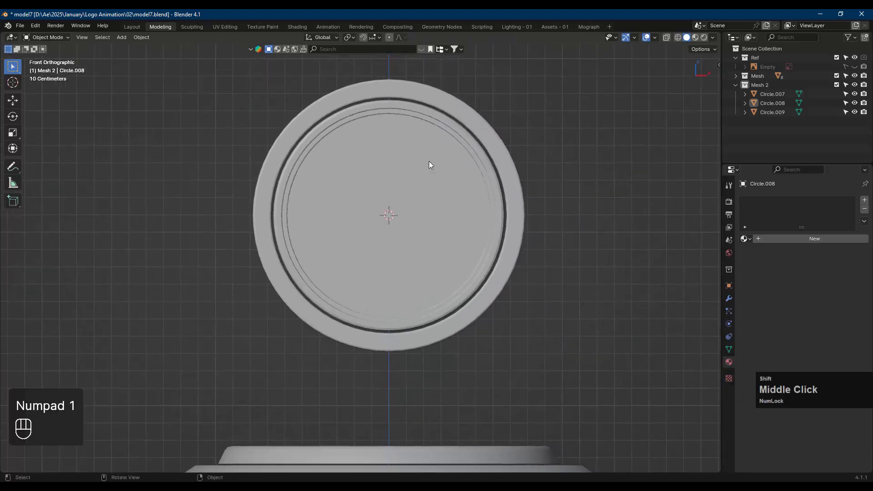
scroll(403, 150, up, 1)
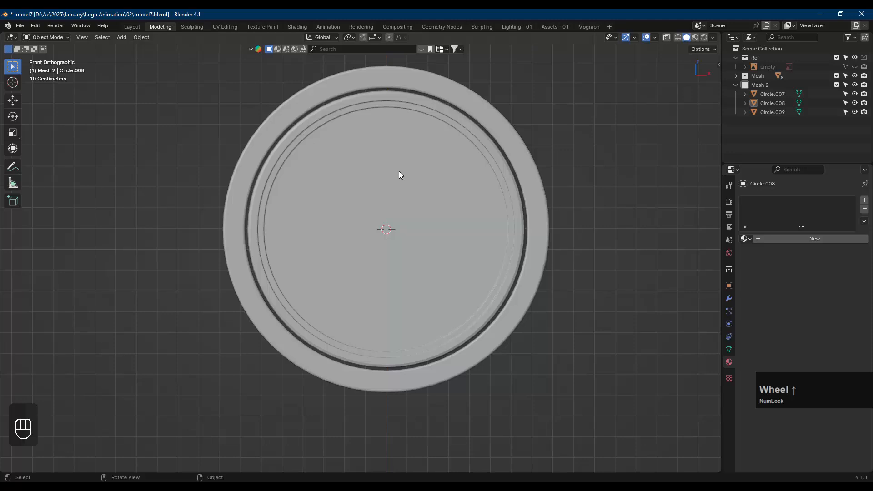
key(shift)
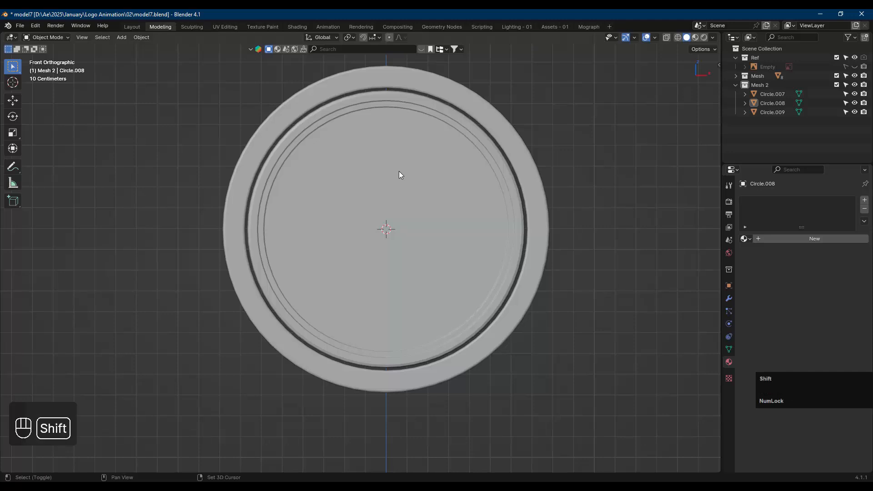
key(shift+a)
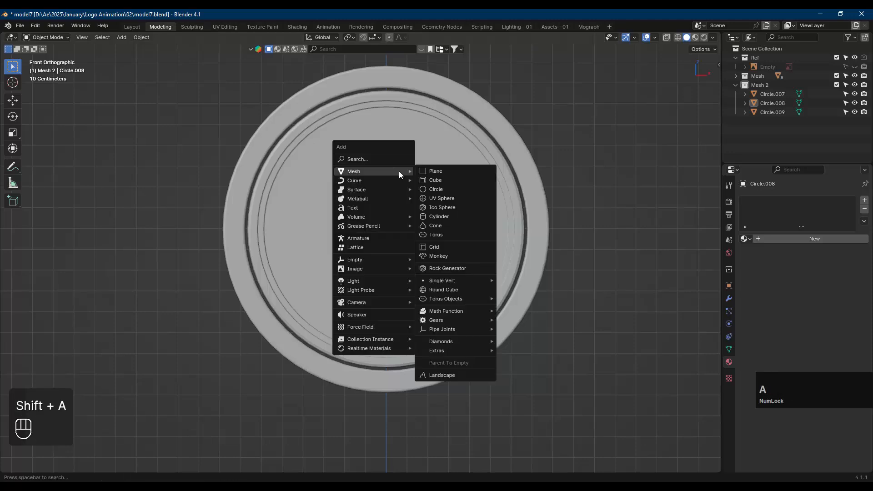
click(438, 216)
click(127, 357)
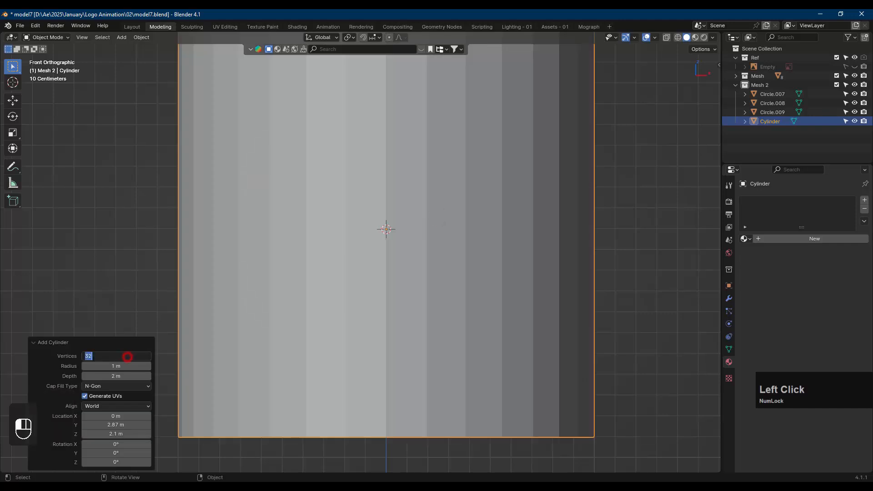
text(1)
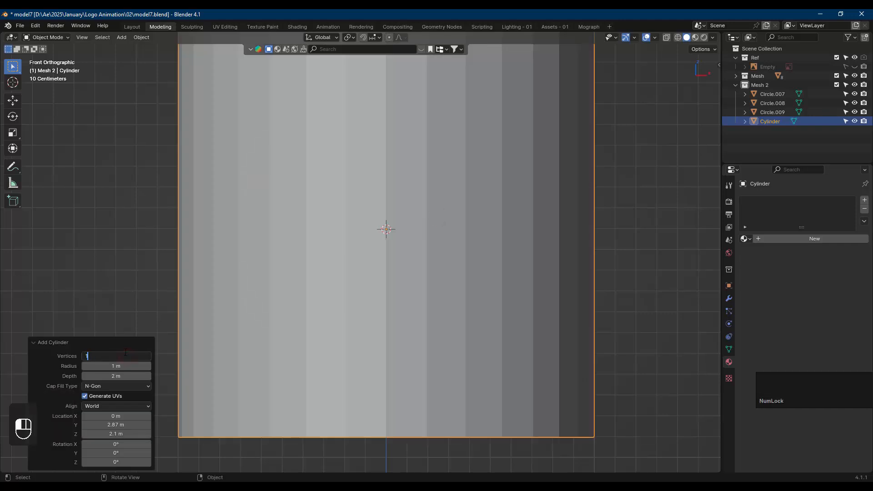
text(6)
key(Return)
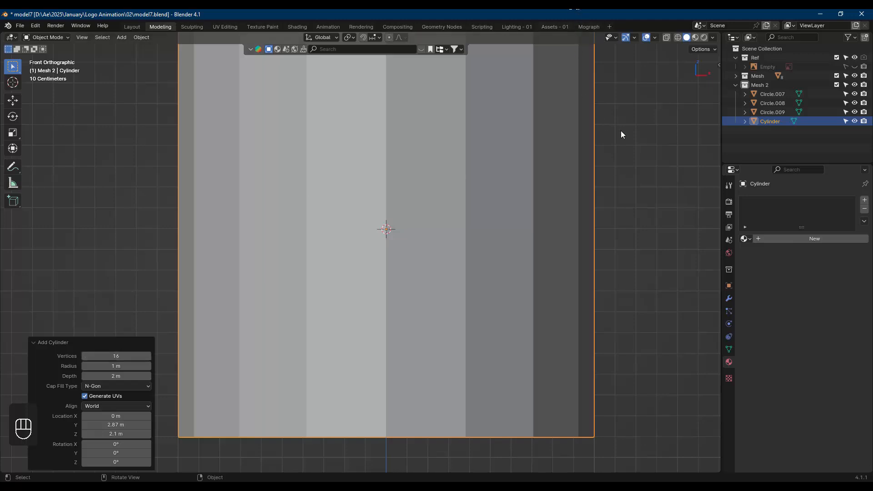
- Rotate the cylinder's geometry 90° about the X axis and scale it down to about 0.058 in Edit Mode
key(Tab)
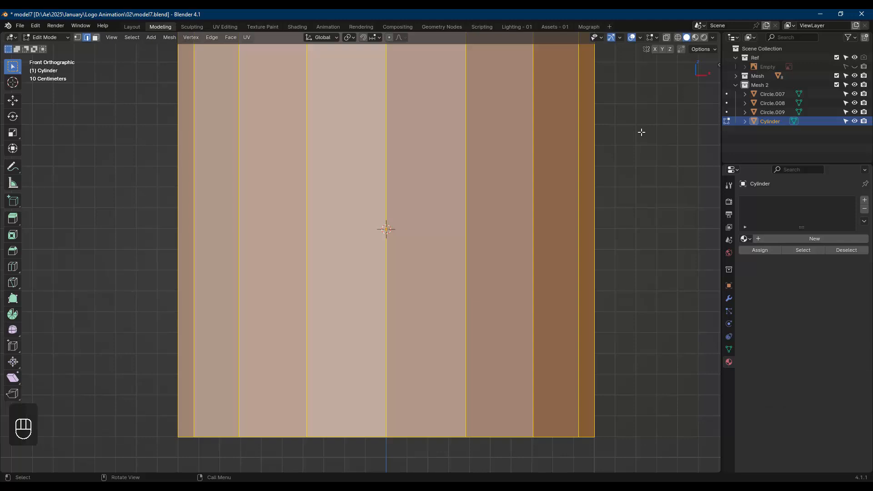
key(r)
key(x)
key(KP_9)
key(KP_0)
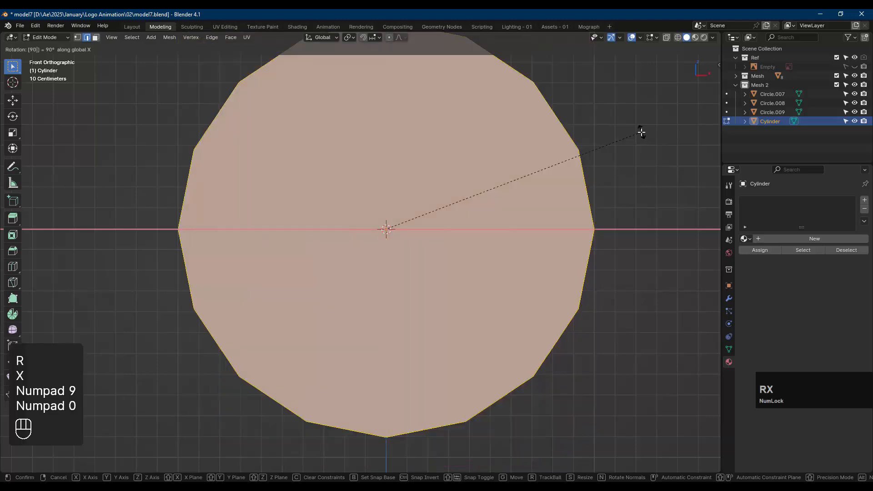
key(KP_Enter)
key(s)
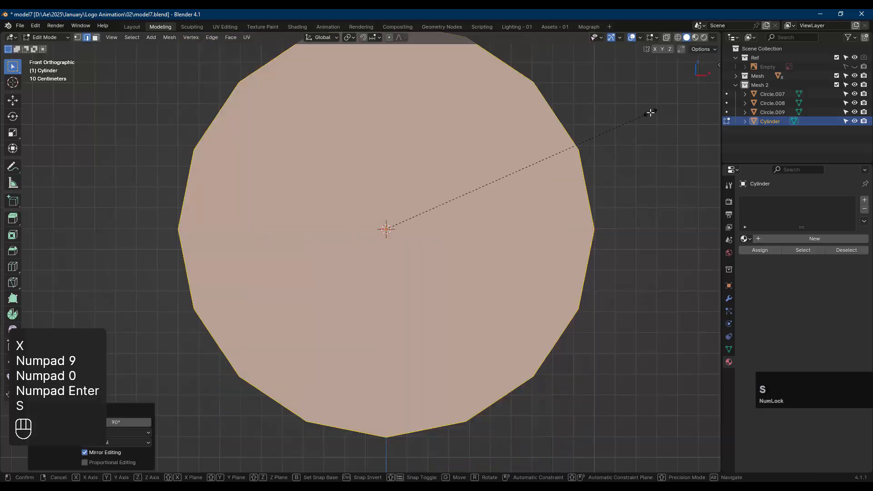
click(403, 229)
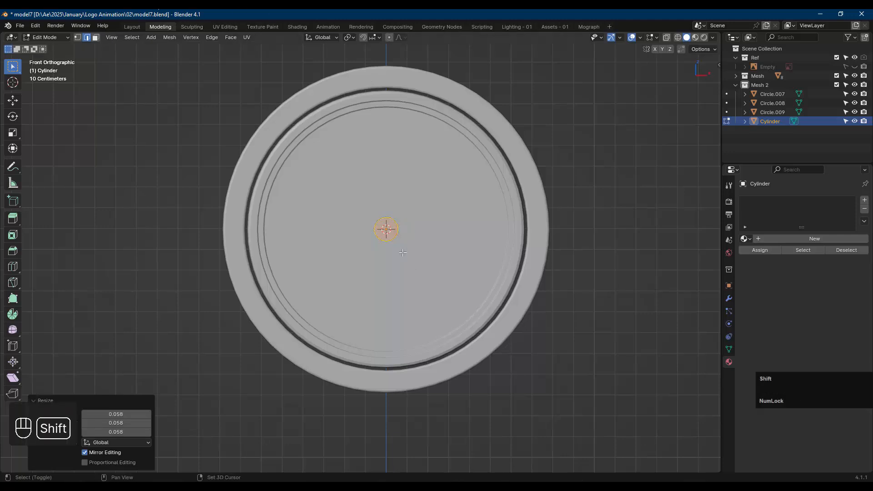
- In wireframe display, raise the cylinder's geometry about 0.72 m along Z onto the ring's band and scale it to about 0.62
key(shift+z)
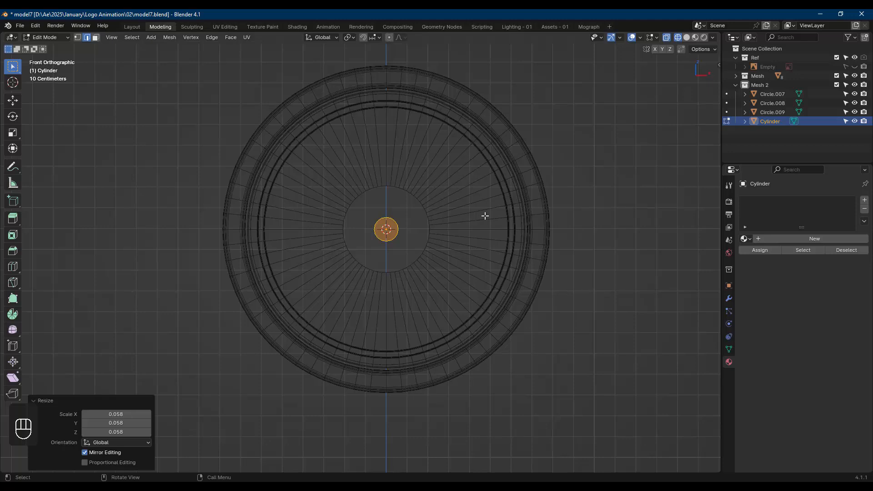
key(g)
key(z)
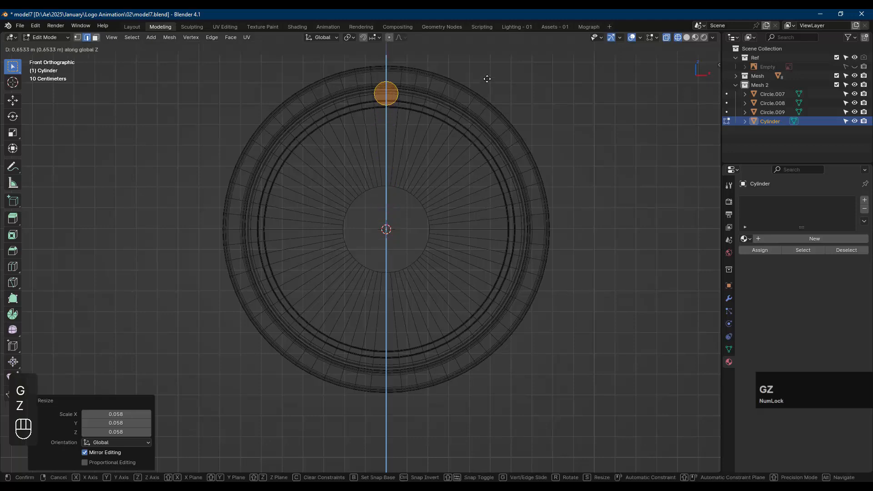
click(488, 68)
key(s)
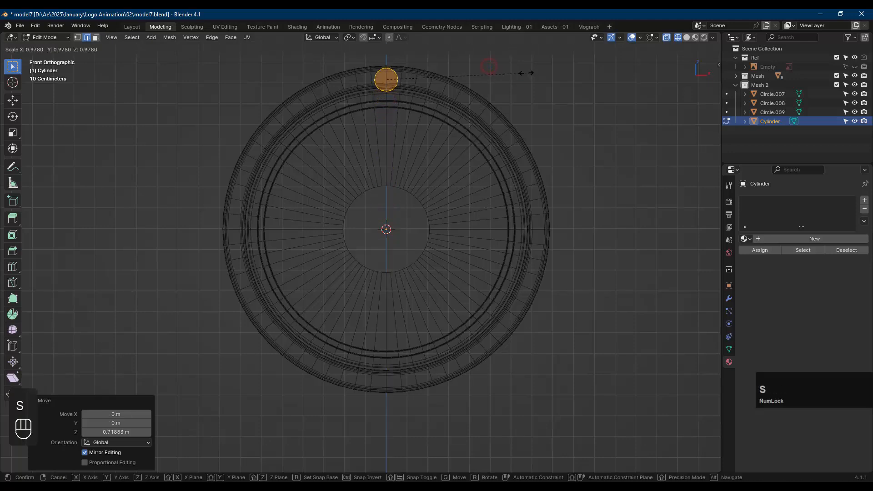
click(475, 83)
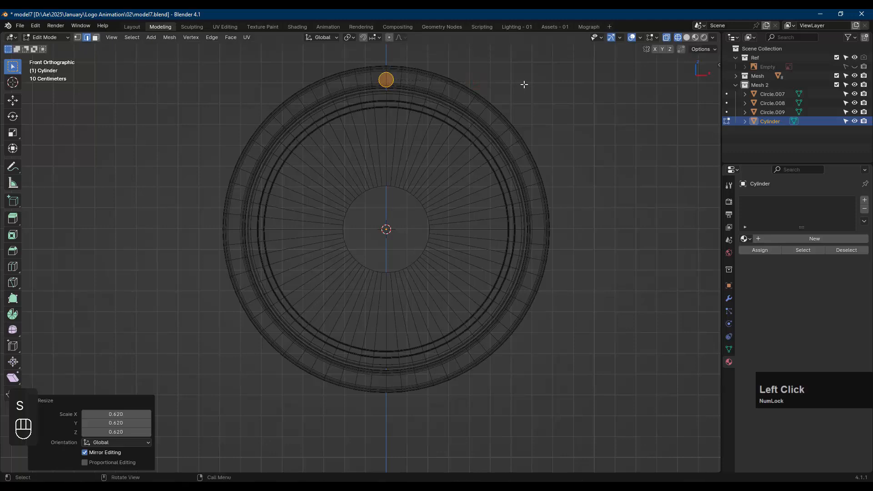
- Nudge the small cylinder about 0.009 m up along Z, scale it to about 0.977, and deselect the geometry
key(g)
key(z)
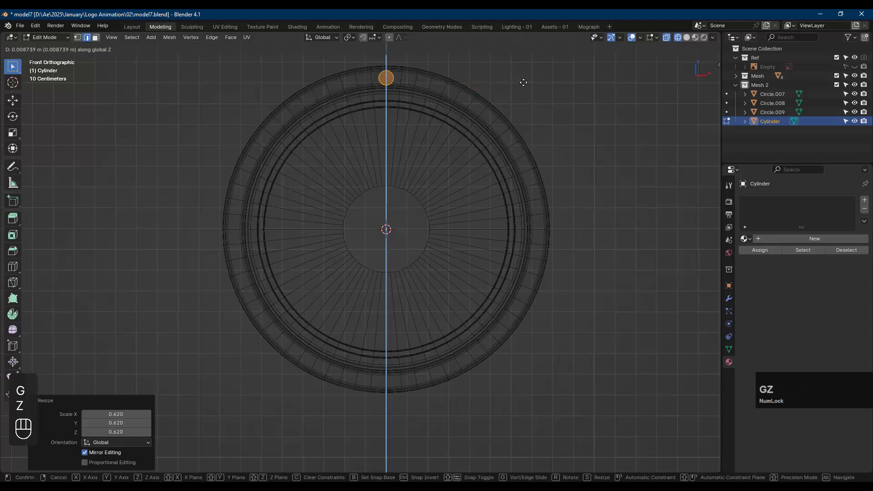
click(523, 82)
key(s)
click(540, 80)
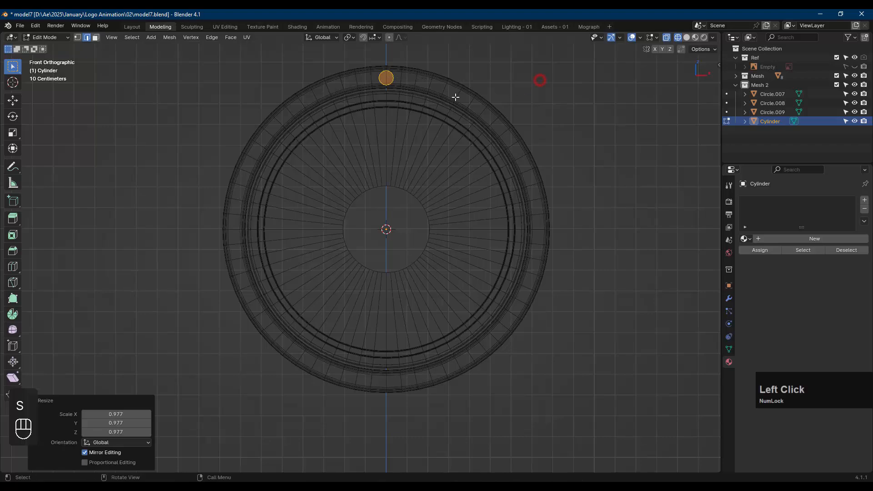
key(alt+a)
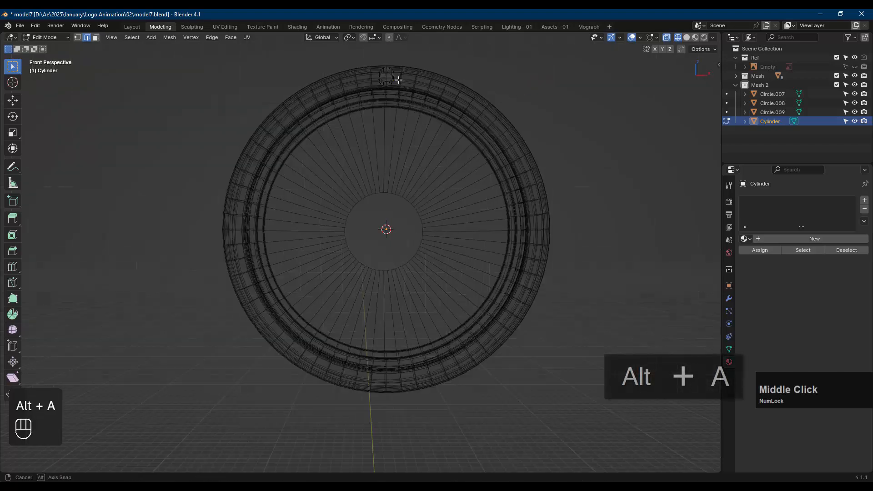
- Return the viewport to solid shading with an angled close-up of the small cylinder on the ring
middle_drag(398, 77, 404, 85)
scroll(396, 78, up, 3)
key(shift+z)
scroll(404, 85, up, 2)
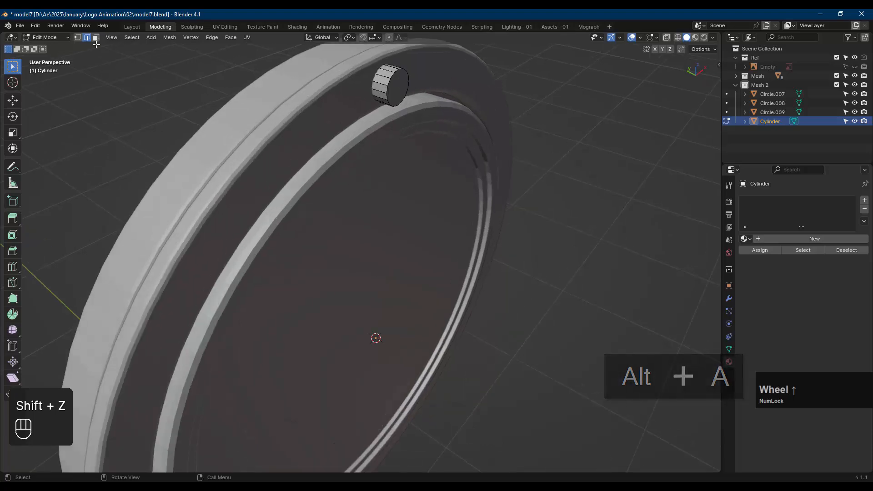
- Delete the small cylinder's hidden cap face on the side against the ring, using wireframe display for the selection and returning to solid shading
key(shift+z)
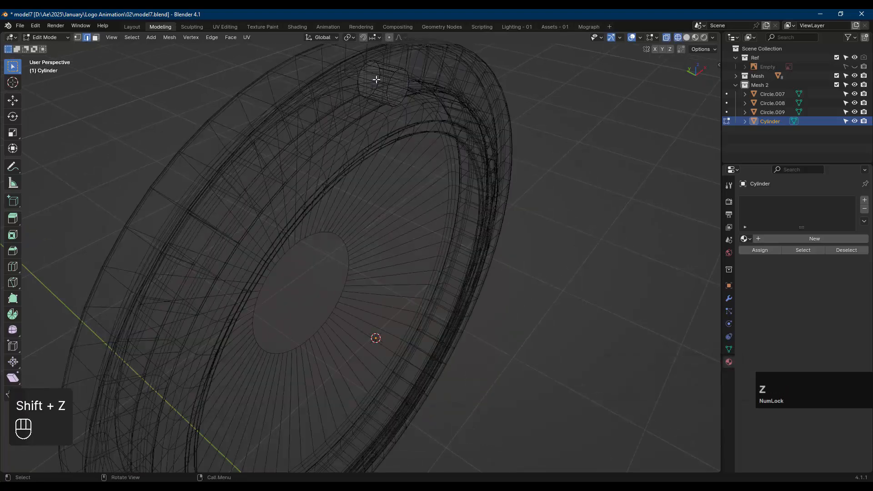
mouse_move(376, 78)
middle_down()
mouse_move(415, 84)
mouse_move(378, 87)
middle_up()
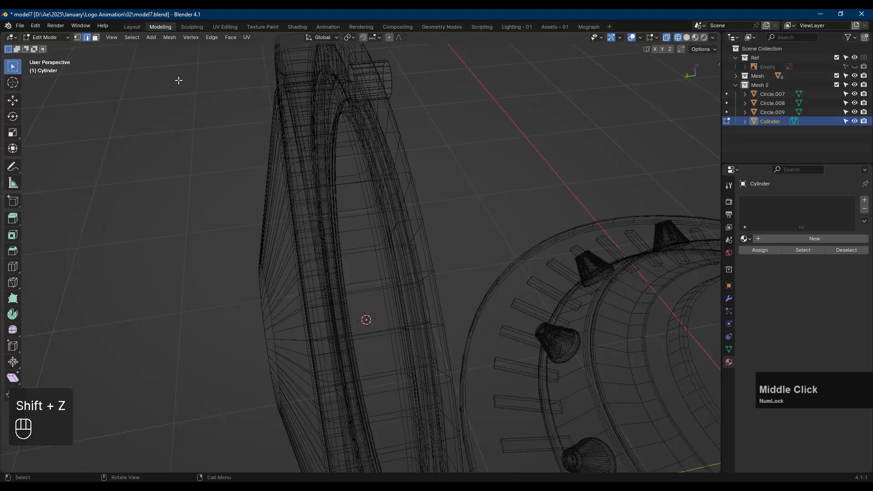
click(96, 37)
click(353, 80)
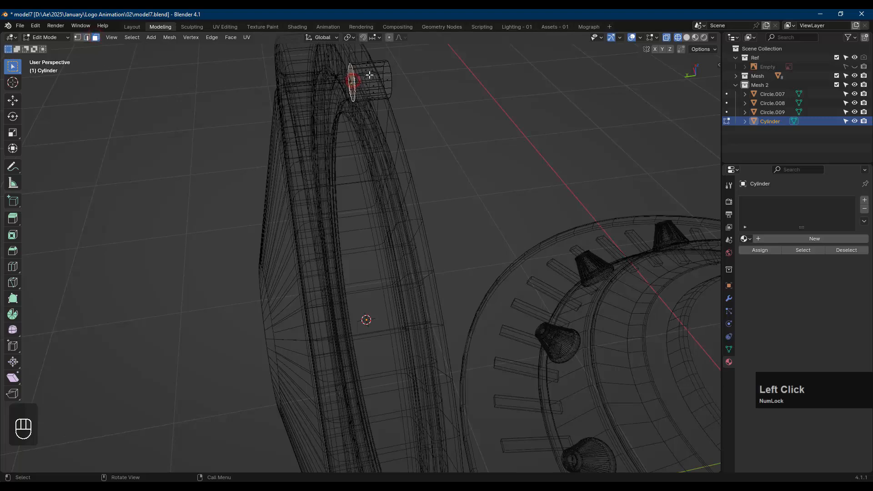
mouse_move(370, 75)
middle_down()
mouse_move(364, 79)
mouse_move(371, 78)
middle_up()
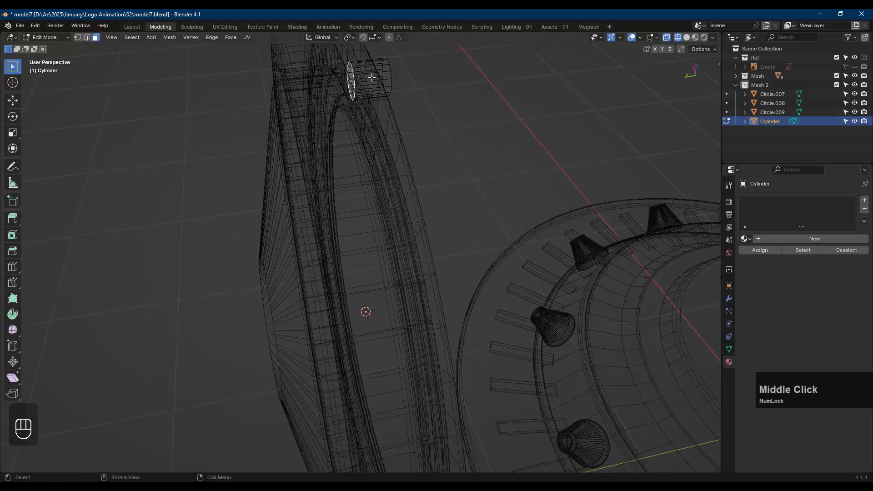
key(x)
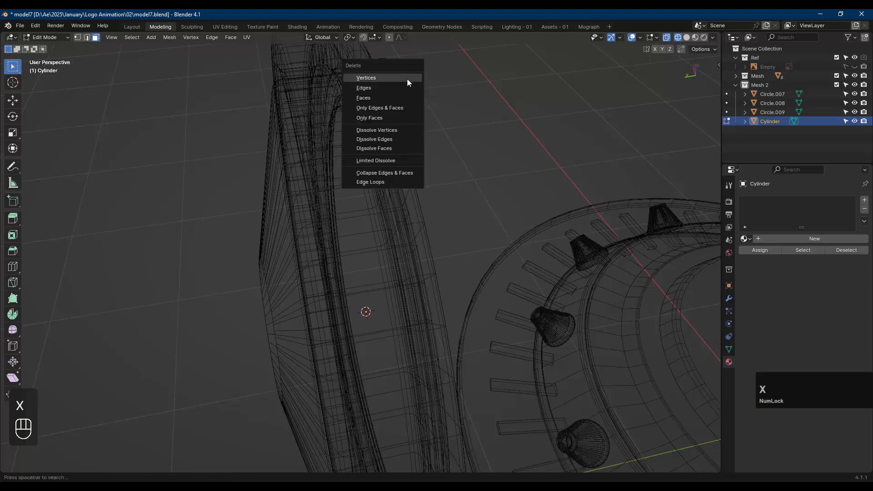
click(400, 97)
middle_drag(421, 104, 435, 82)
key(shift+z)
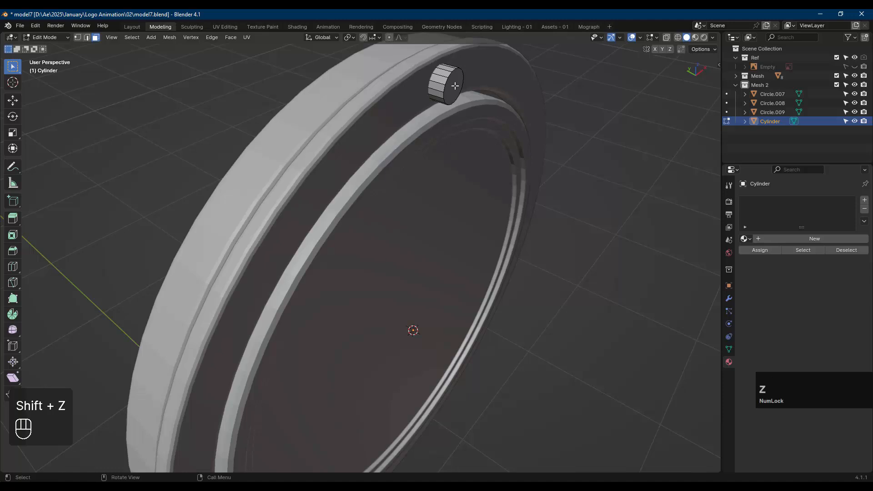
- Inset the small cylinder's front face about 0.017 m and extrude it about 0.012 m inward to form a recess
click(453, 84)
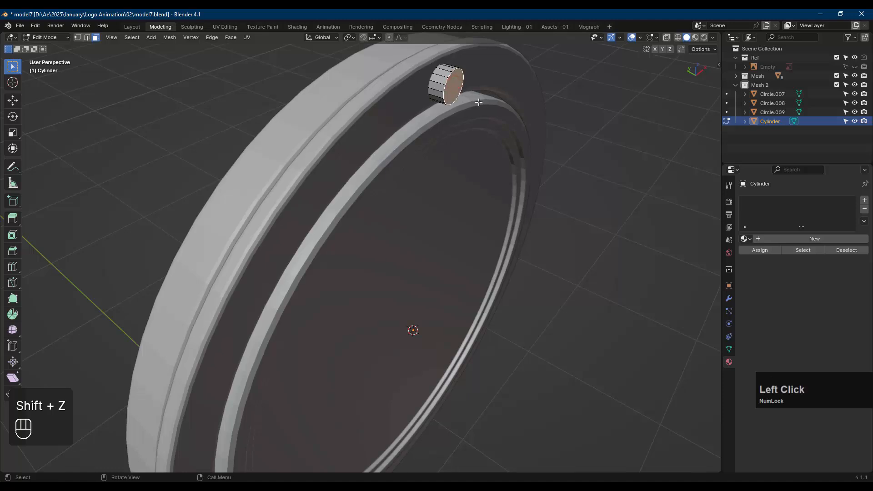
middle_drag(479, 102, 424, 154)
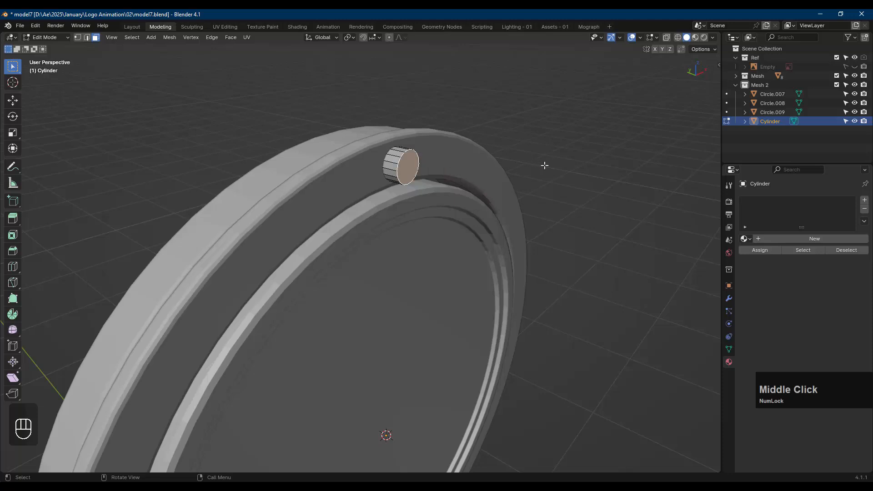
key(i)
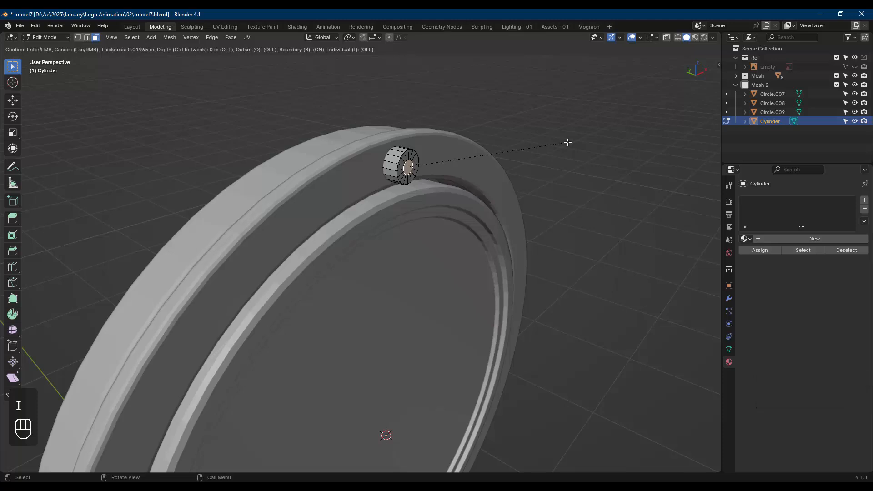
click(569, 143)
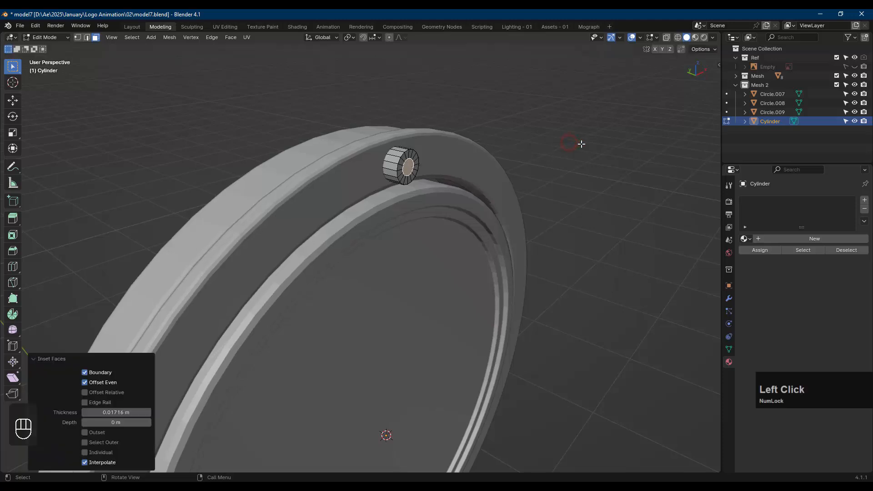
key(e)
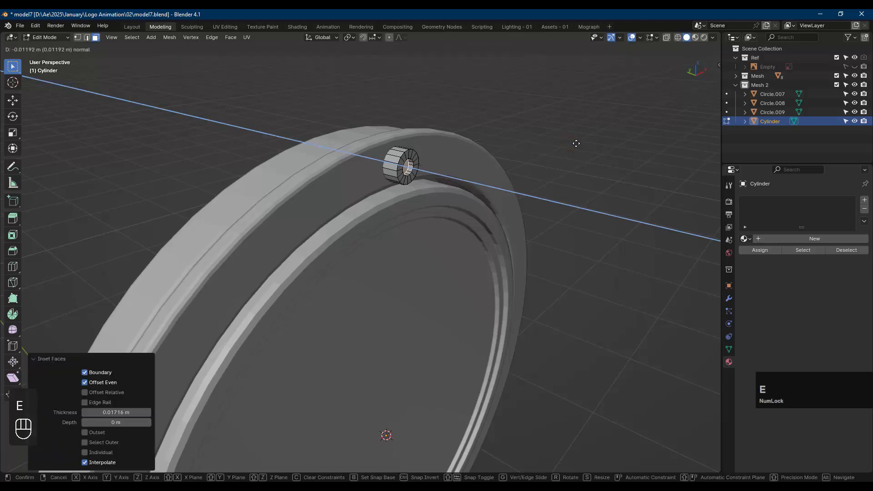
click(576, 144)
key(alt)
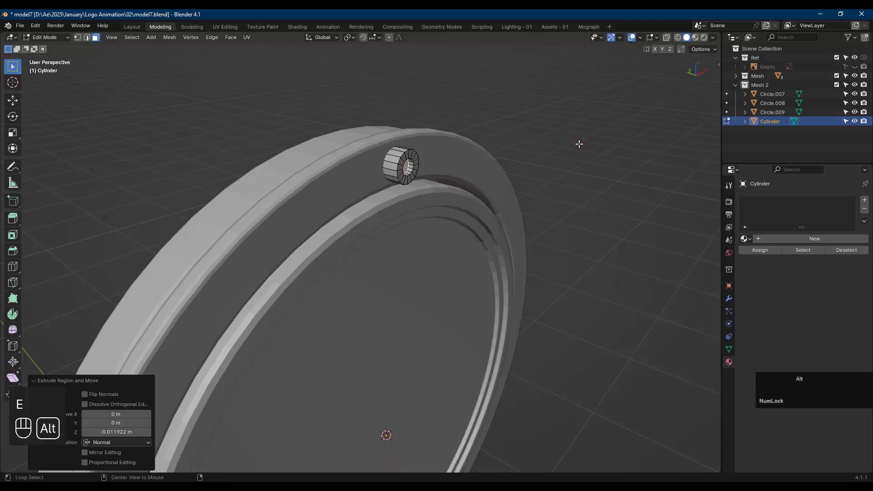
key(alt+a)
- Bevel the bolt's outer rim, recess rim and recess bottom edge loops about 0.0025 m with 2 segments, and return to Object Mode
key(2)
scroll(435, 150, up, 2)
alt+click(402, 166)
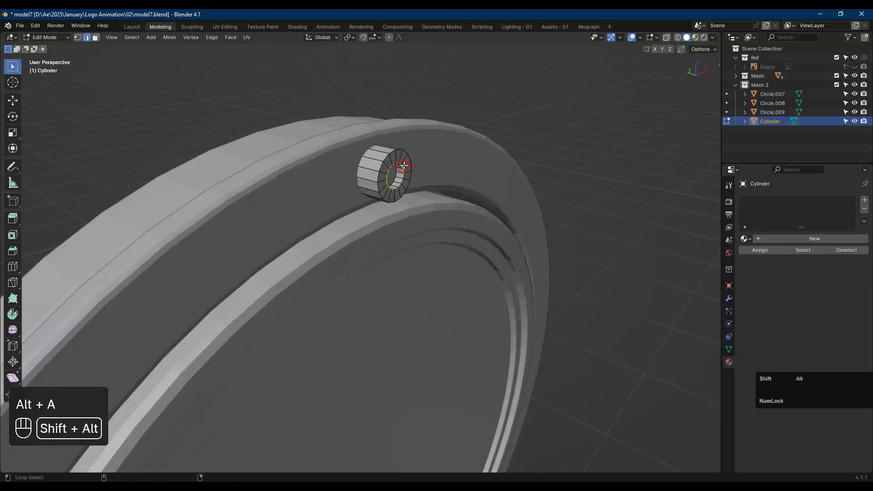
alt+shift+click(409, 159)
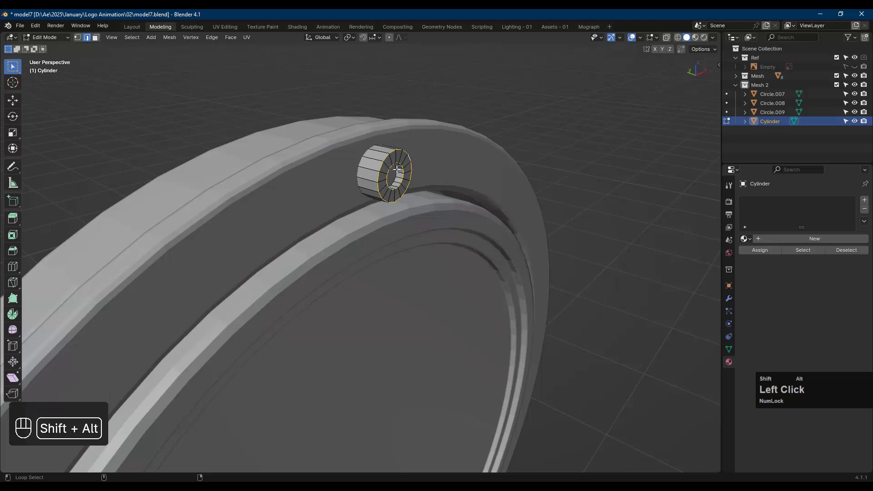
alt+scroll(396, 170, up, 2)
scroll(407, 166, up, 1)
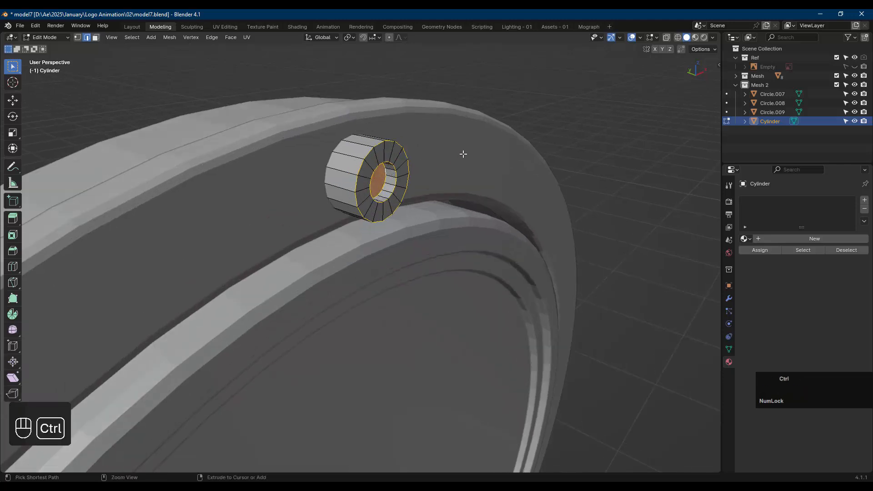
key(ctrl+b)
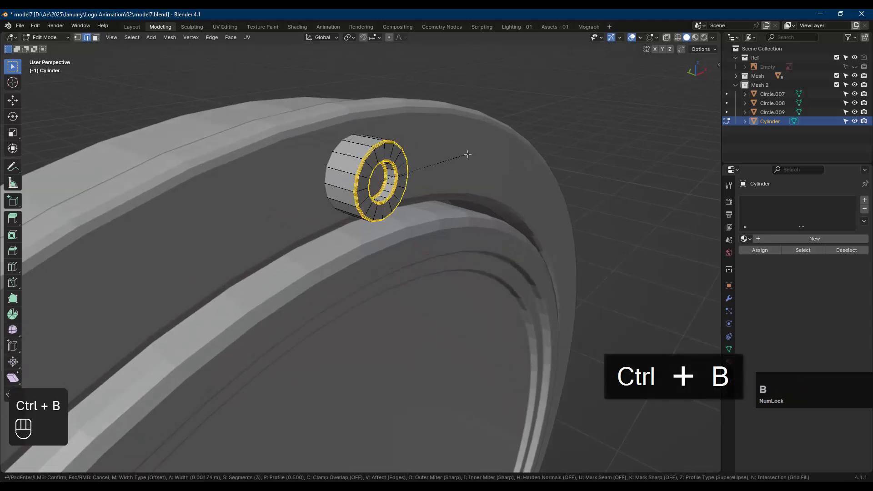
scroll(468, 154, down, 1)
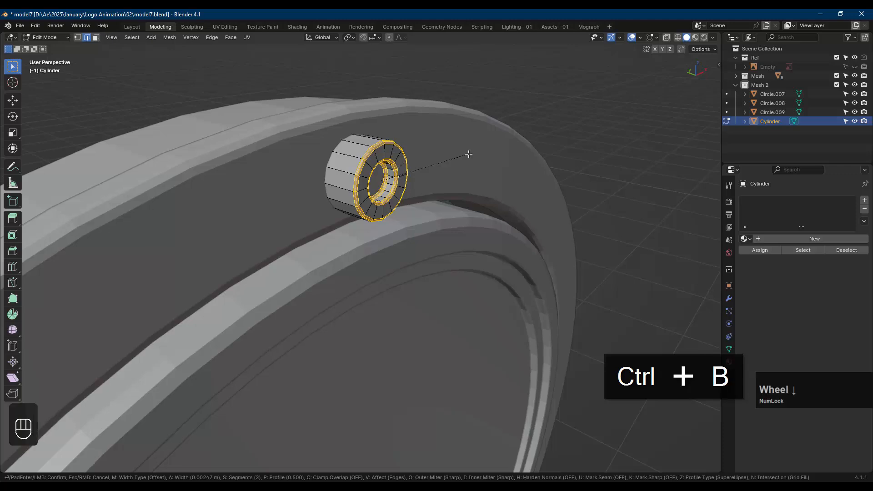
click(469, 153)
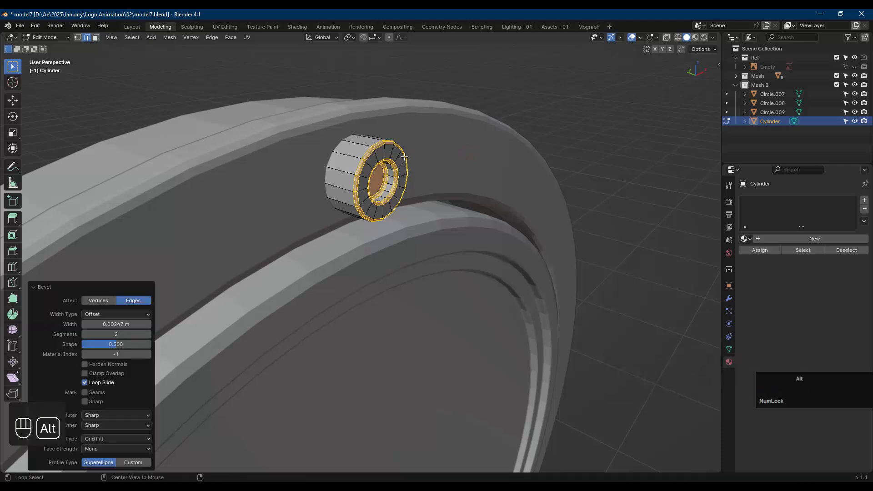
key(alt+a)
key(Tab)
scroll(403, 157, down, 2)
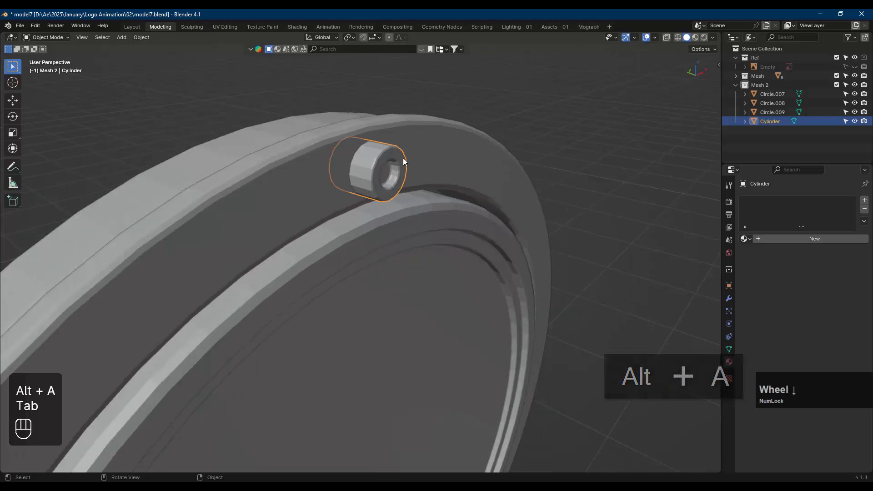
key(alt+a)
scroll(445, 158, down, 3)
- Select the bolt, show the whole disc in front orthographic view, and set the transform pivot point to 3D Cursor
click(418, 177)
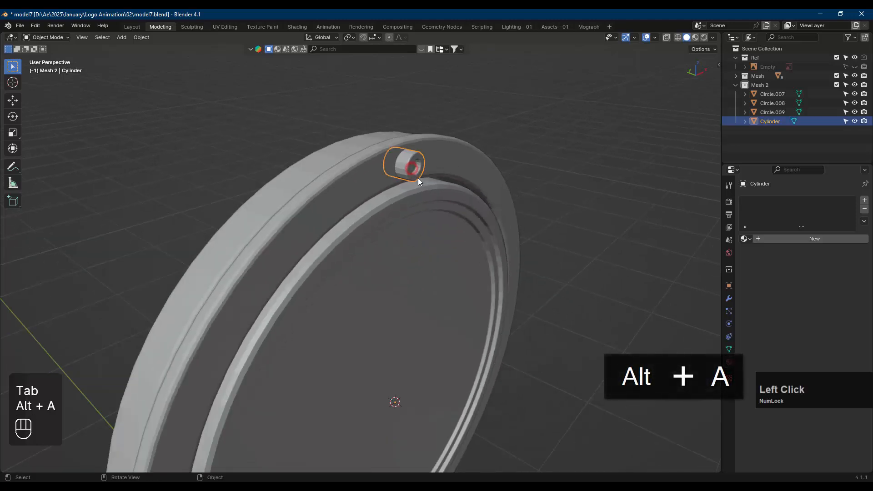
key(KP_1)
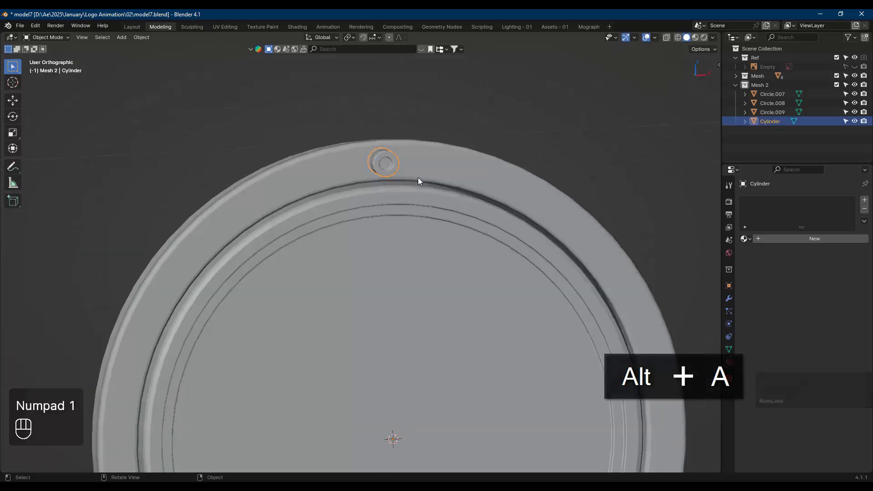
scroll(453, 241, down, 2)
shift+middle_drag(453, 242, 429, 190)
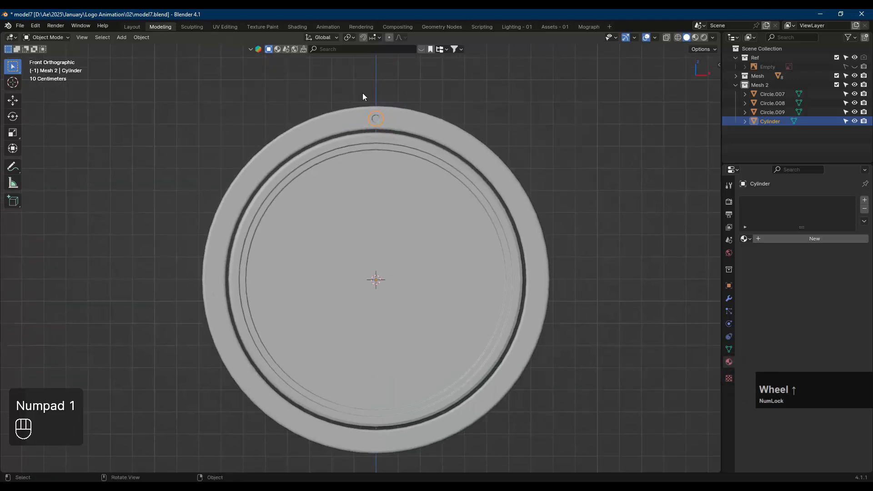
click(352, 37)
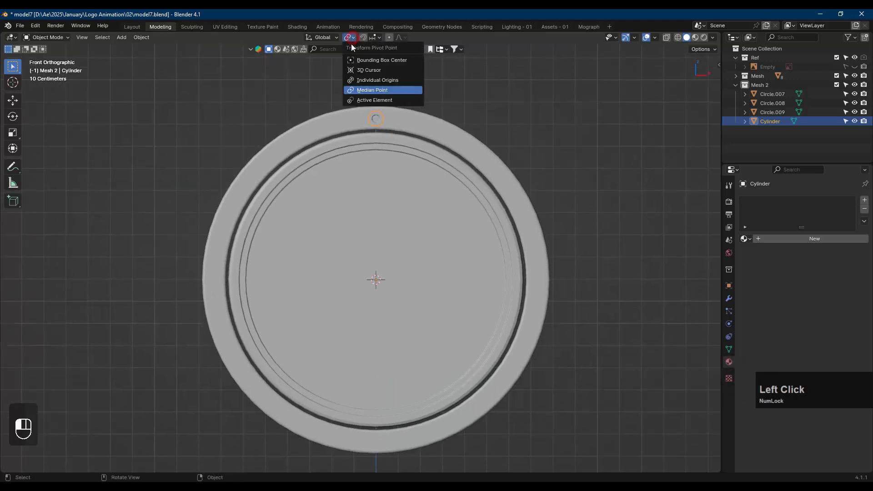
click(369, 70)
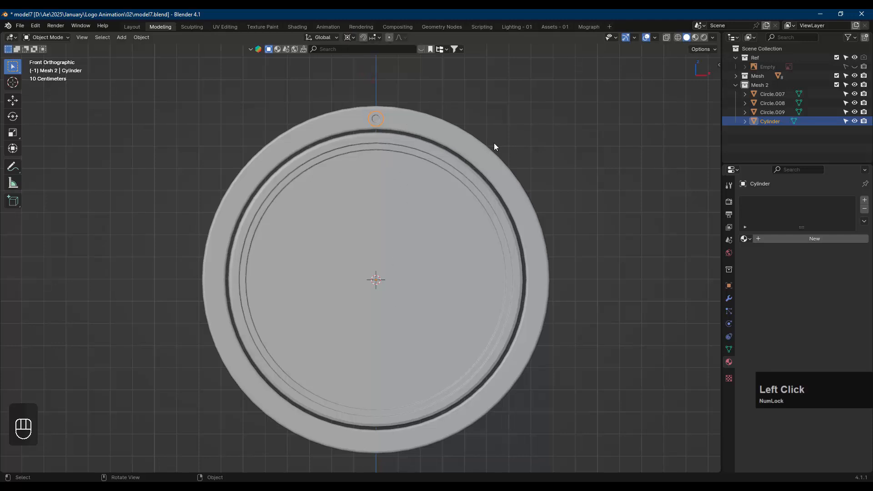
- Duplicate all the bolt's geometry in Edit Mode and rotate the copy 45° around the disc's centre
key(Tab)
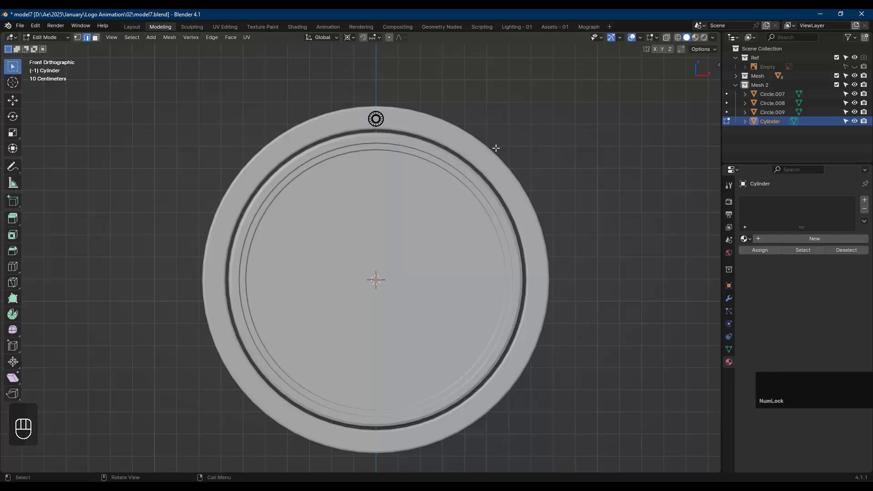
key(a)
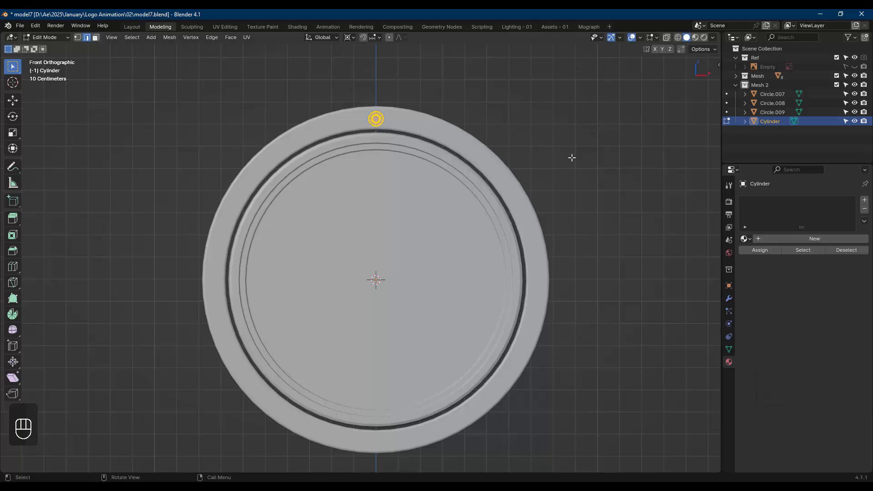
key(shift+d)
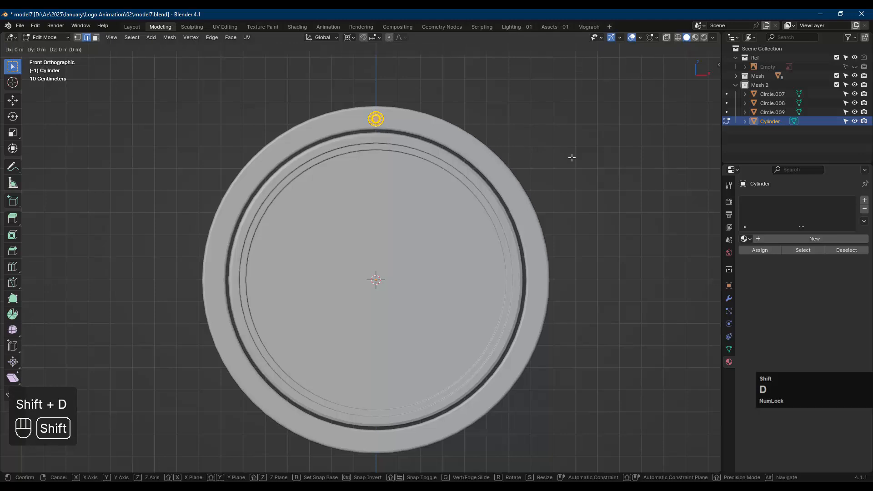
key(r)
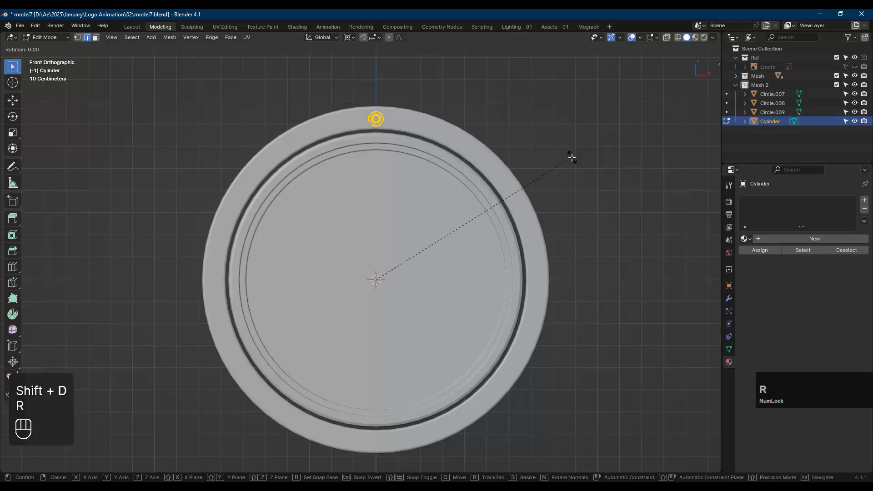
key(KP_4)
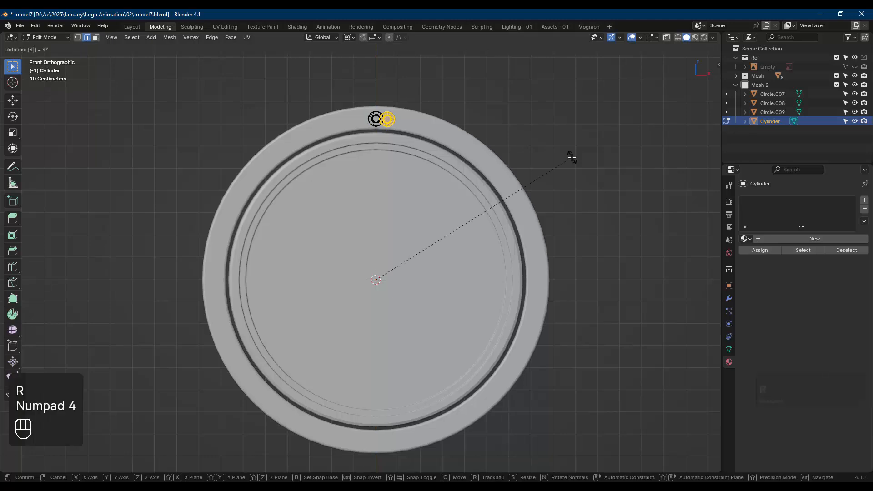
key(KP_5)
key(KP_Enter)
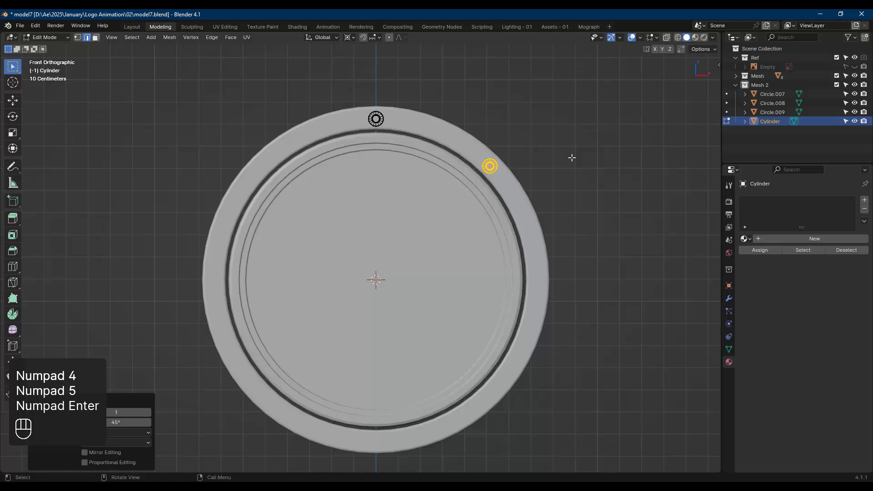
- Repeat the 45° duplication six times to complete eight bolts around the ring, and return to Object Mode
key(shift)
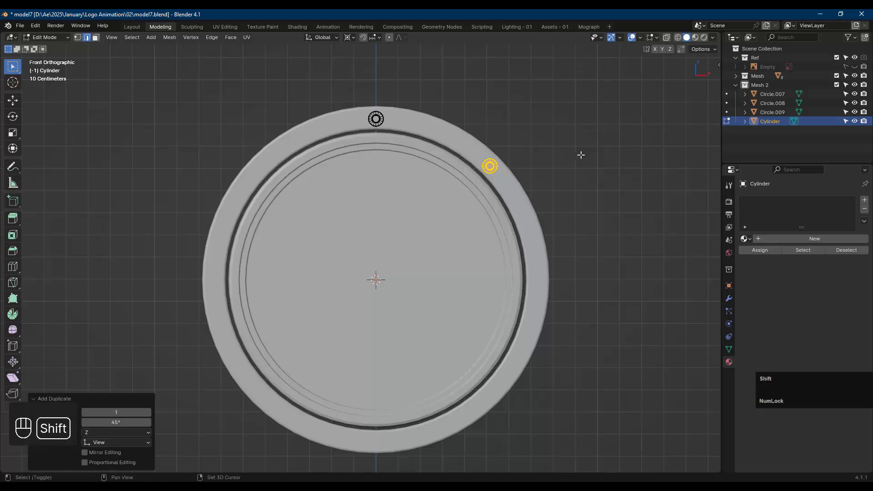
key(shift+r)
key(shift+r)
key(shift+r)
key(shift+r)
key(shift+r)
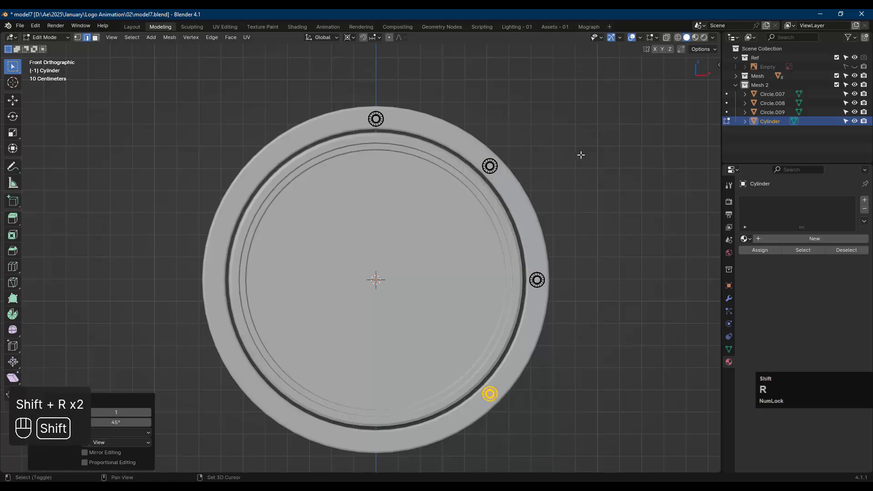
key(shift+r)
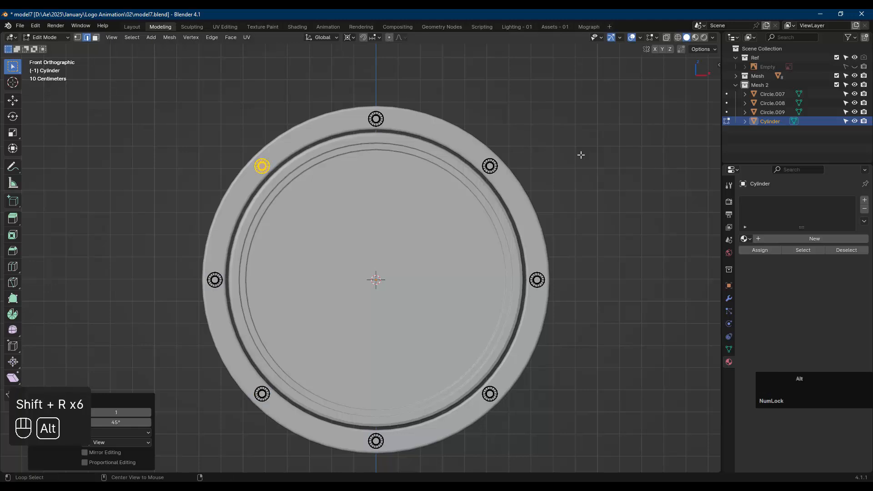
key(alt+a)
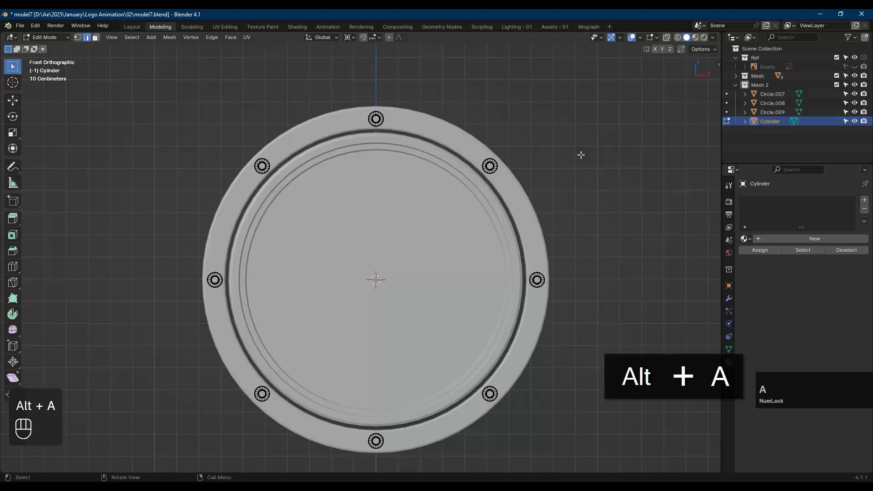
key(Tab)
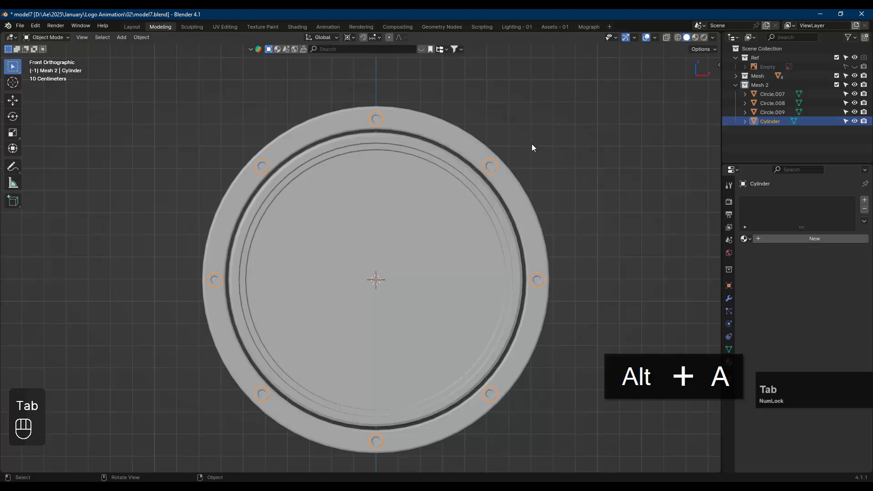
- Deselect the bolts and examine the disc's eight-bolt front and its rear side from several angles
mouse_move(532, 144)
middle_down()
mouse_move(504, 143)
mouse_move(525, 160)
middle_up()
key(alt+a)
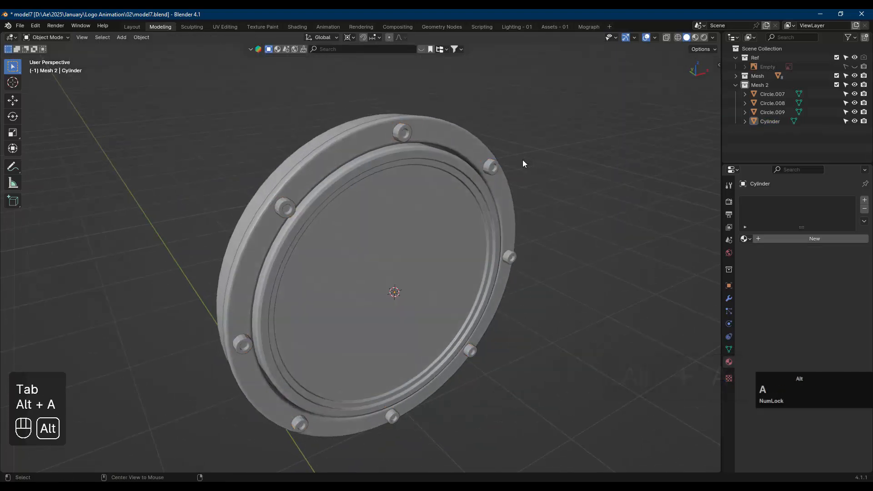
scroll(458, 127, up, 3)
scroll(473, 122, down, 3)
shift+middle_drag(468, 126, 425, 106)
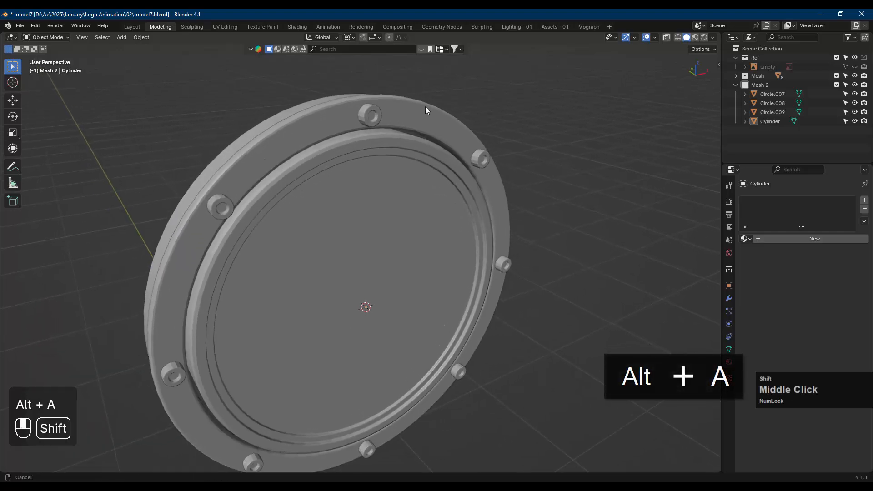
scroll(455, 171, down, 3)
middle_drag(448, 177, 456, 205)
scroll(416, 148, down, 1)
- Select the upper half of the disc's rear ring in wireframe back view and separate it into its own object
click(455, 204)
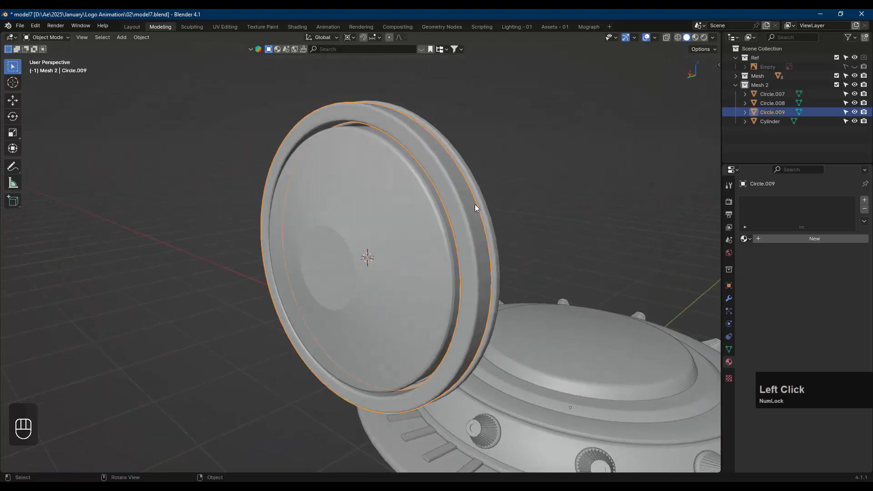
key(ctrl+KP_1)
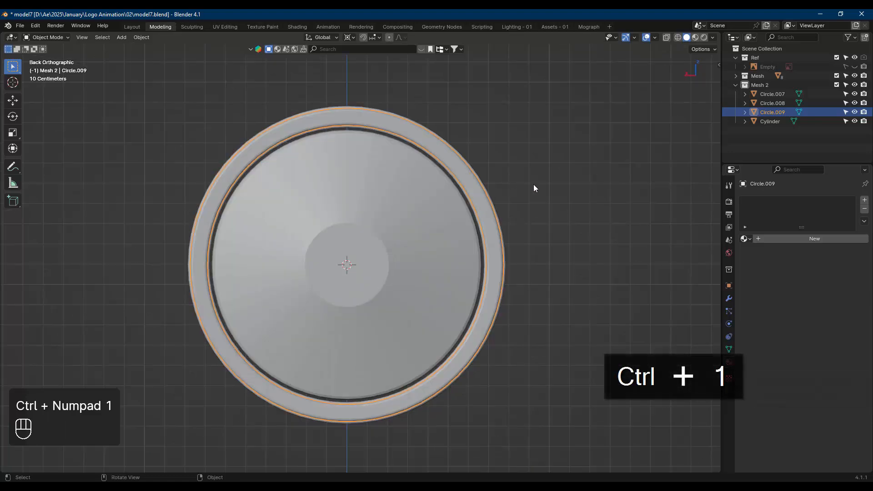
key(Tab)
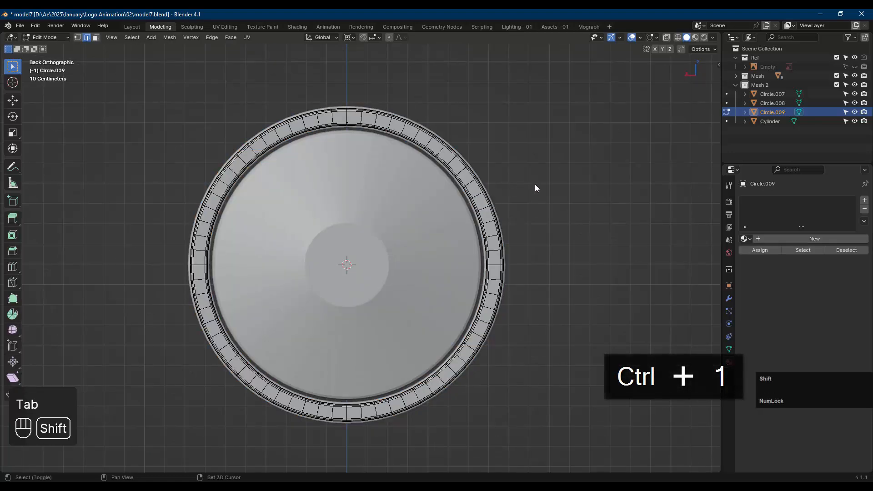
key(shift+z)
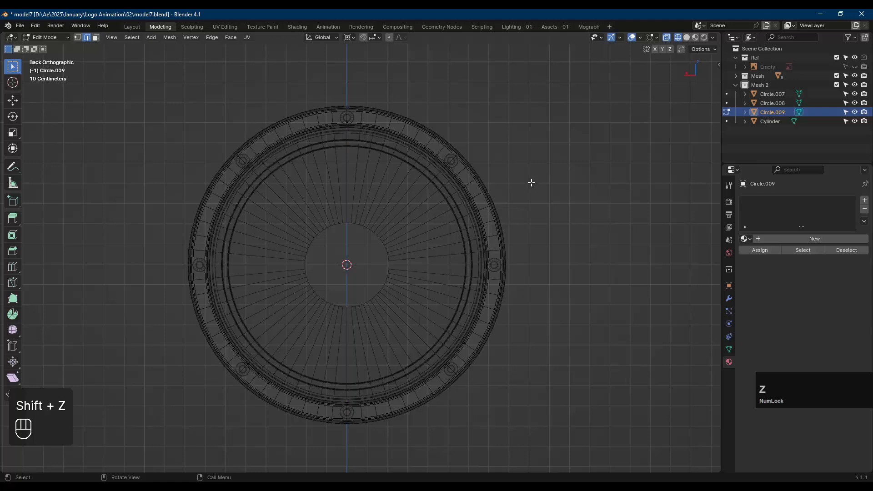
drag(588, 64, 78, 267)
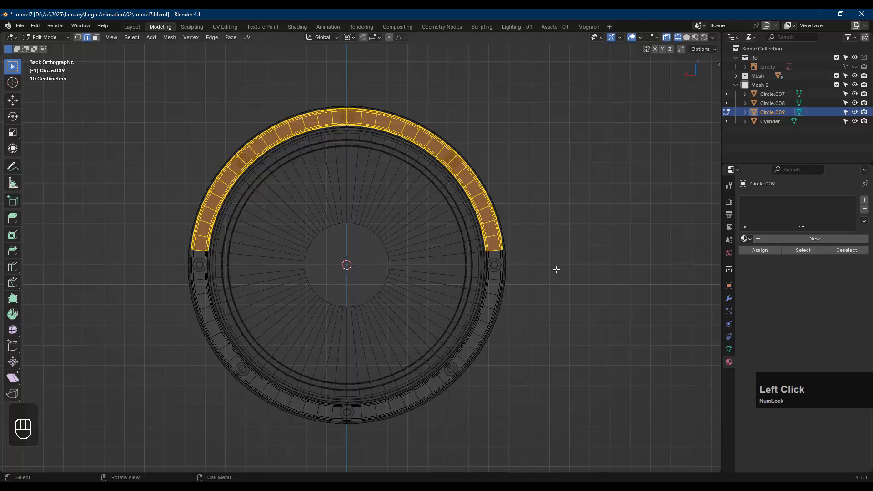
drag(591, 275, 56, 32)
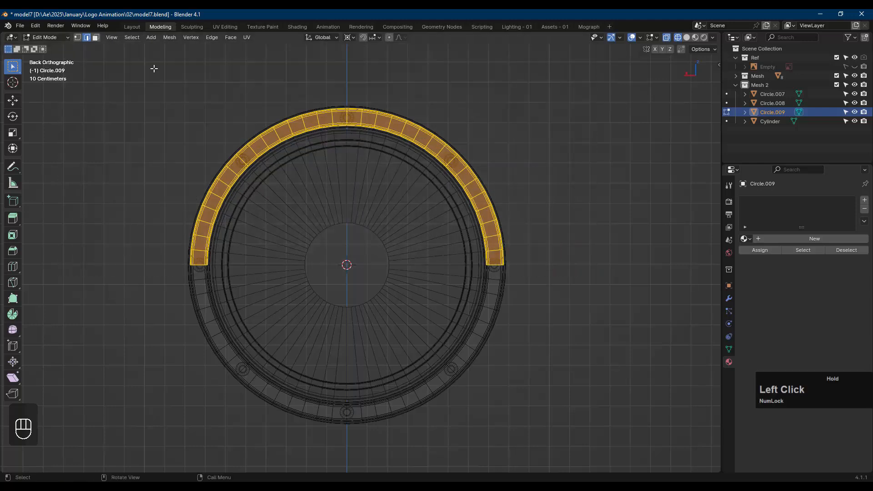
key(p)
click(522, 195)
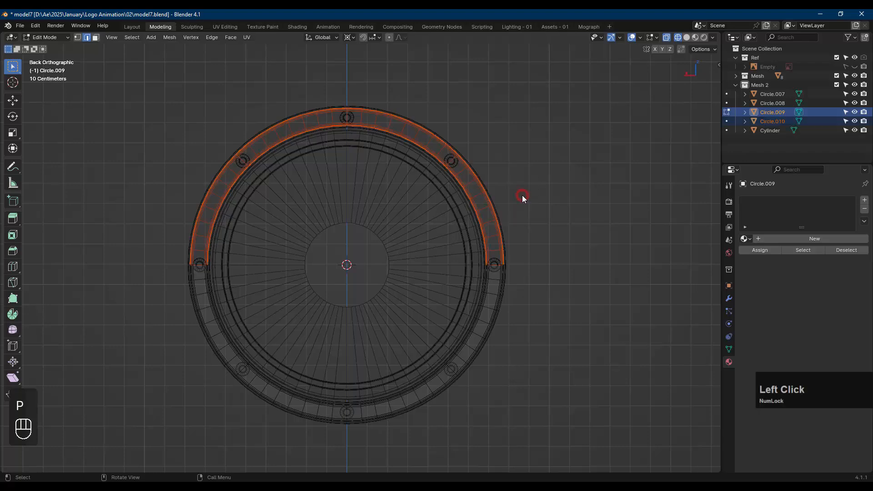
- Clear the selection, restore solid shading and return to Object Mode
key(alt+a)
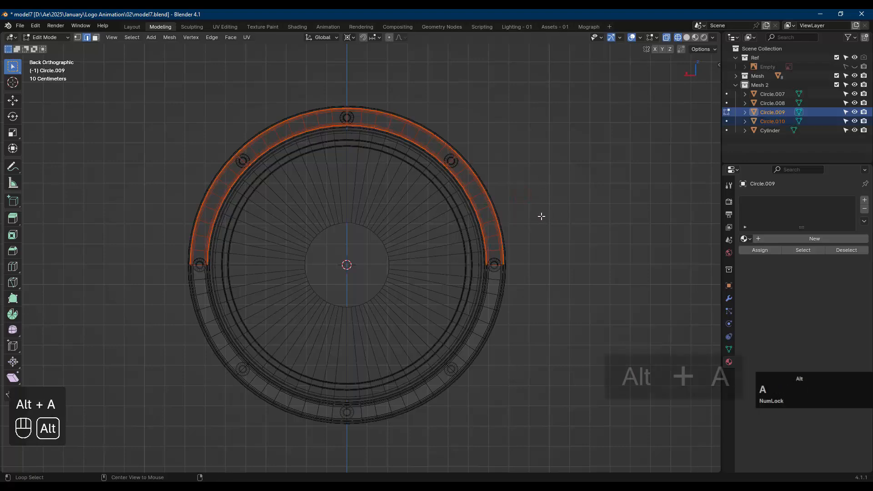
middle_drag(539, 214, 553, 193)
key(shift+z)
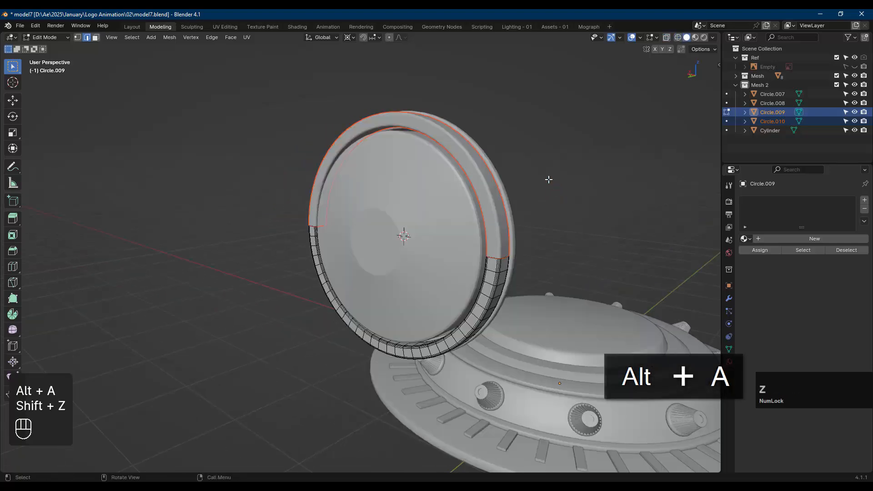
scroll(549, 179, up, 2)
click(553, 179)
key(Tab)
- Select the upper and lower halves of the rear ring in turn to check the separation, and deselect everything
click(483, 212)
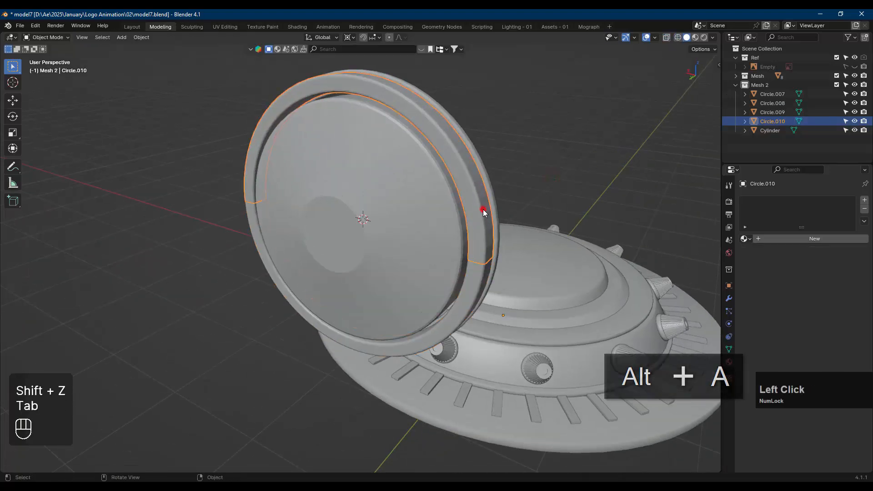
click(478, 273)
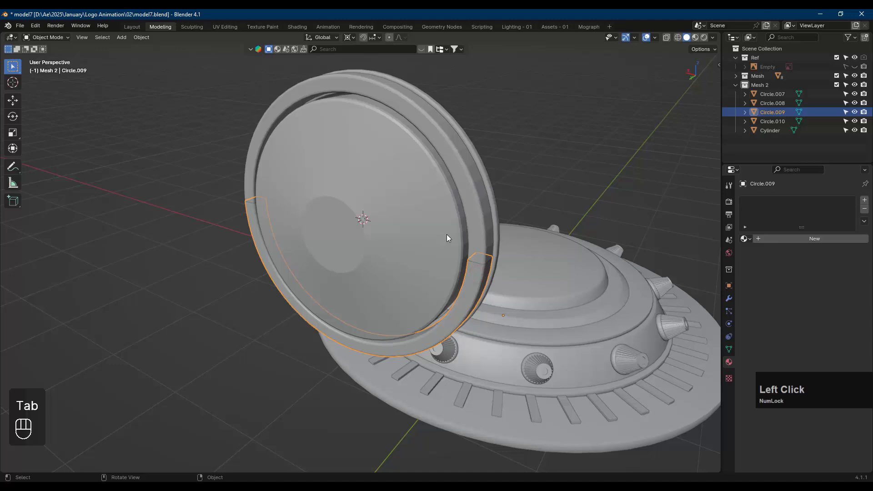
middle_drag(503, 207, 482, 168)
alt+click(482, 169)
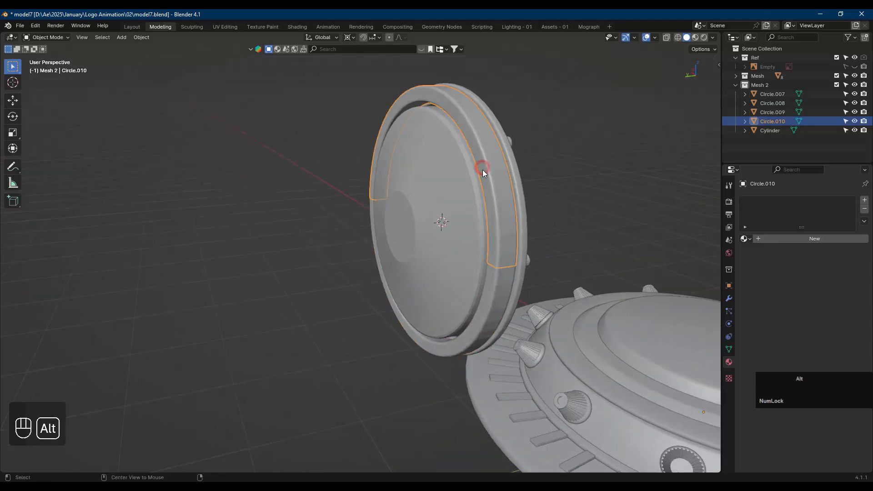
key(alt+a)
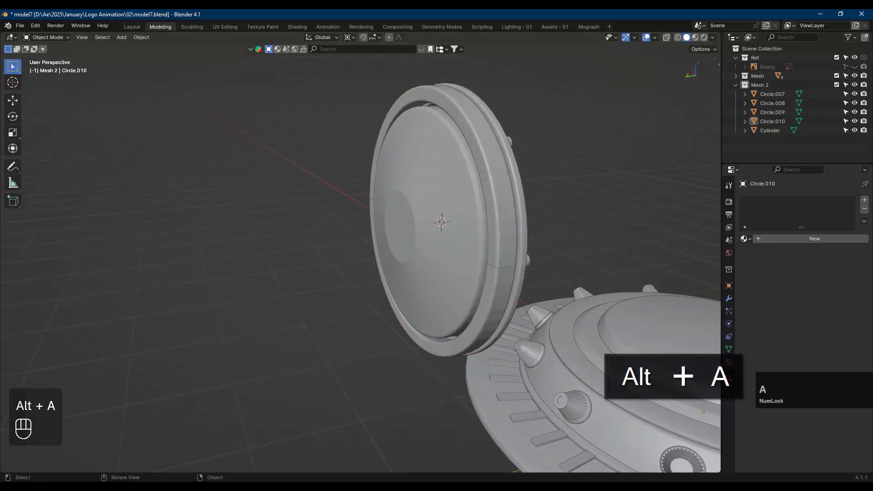
- Switch to VLC media player and scrub the reference video to the shot of the round disc between two microphones
click(232, 486)
drag(340, 449, 406, 467)
mouse_move(587, 486)
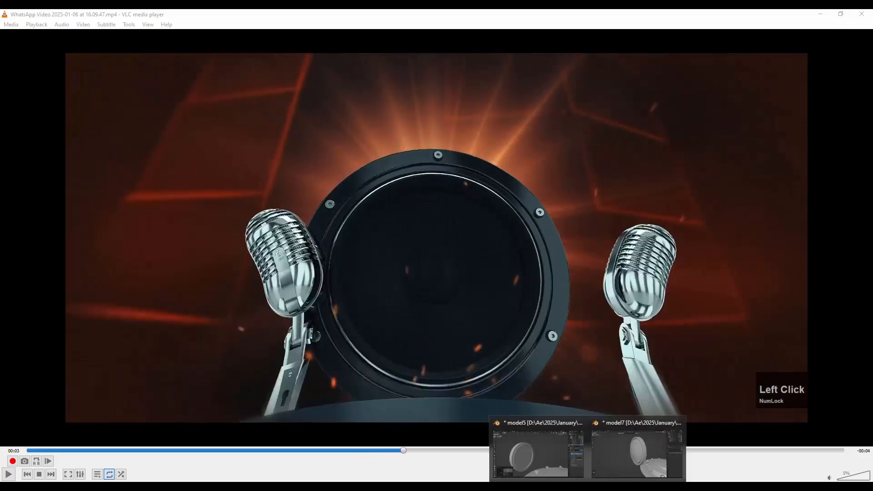
- Return to the model7 file in Blender and save it
click(611, 471)
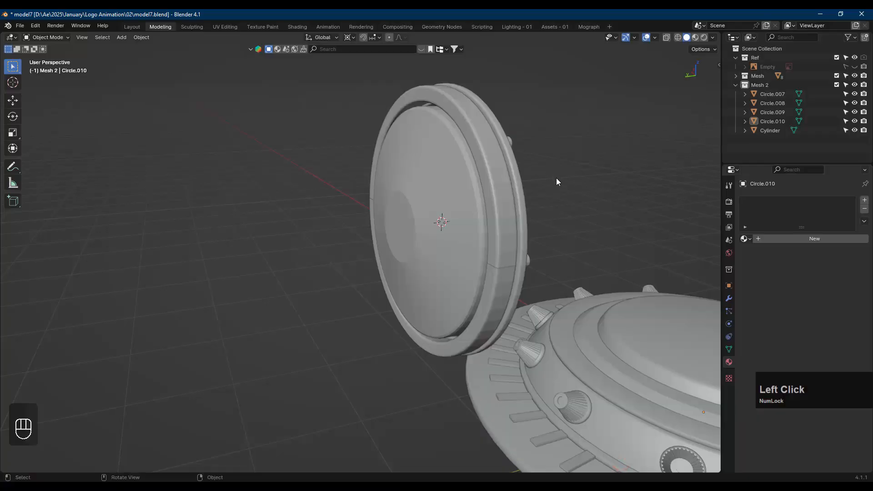
scroll(559, 187, down, 2)
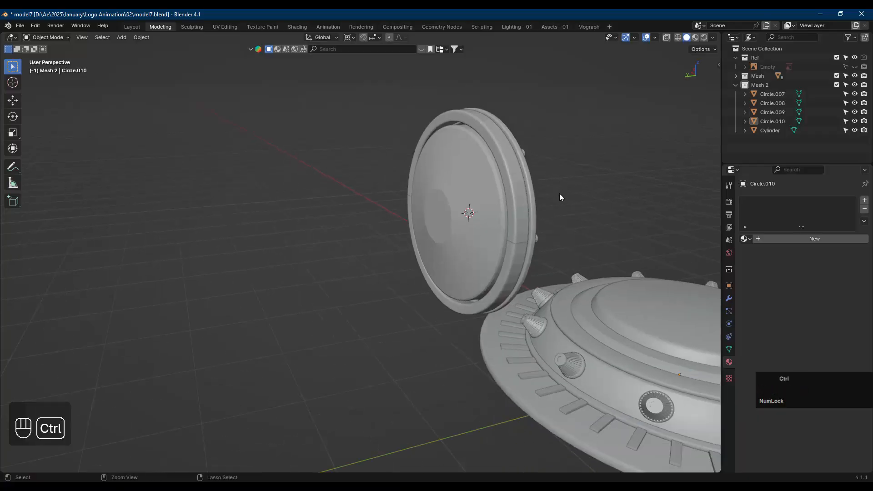
key(ctrl+s)
- Examine the front of the disc close up, including its bolts, outer rim and inner grooves
middle_drag(559, 197, 339, 188)
key(alt+a)
scroll(432, 191, down, 2)
scroll(340, 187, up, 2)
scroll(341, 188, up, 2)
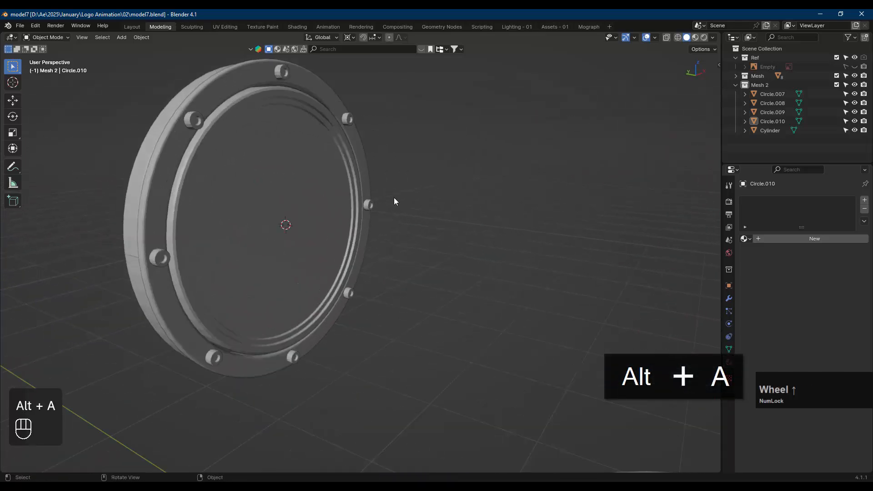
middle_drag(394, 198, 373, 187)
scroll(305, 163, up, 2)
mouse_move(305, 166)
shift+middle_down()
mouse_move(370, 185)
mouse_move(390, 209)
shift+middle_up()
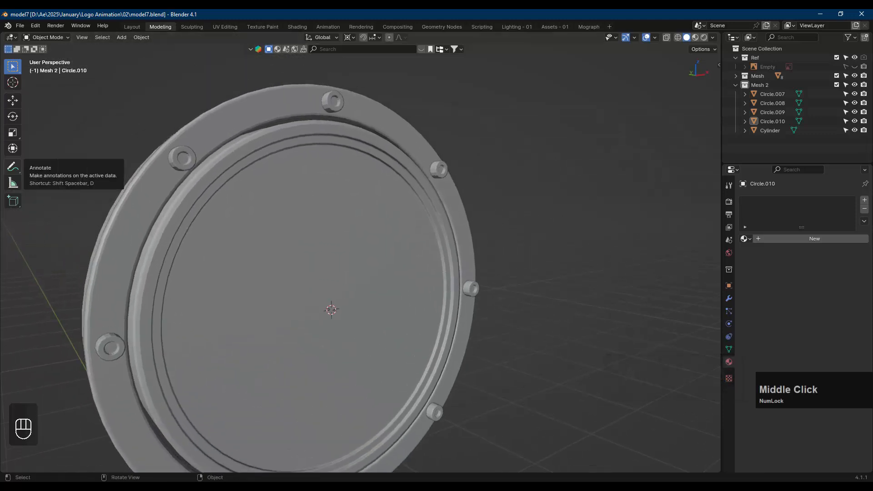
scroll(515, 159, down, 2)
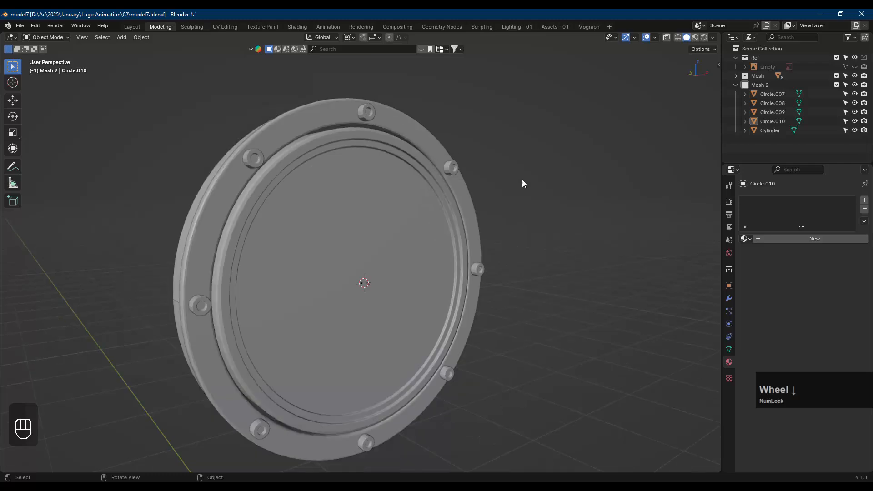
shift+middle_drag(522, 179, 491, 140)
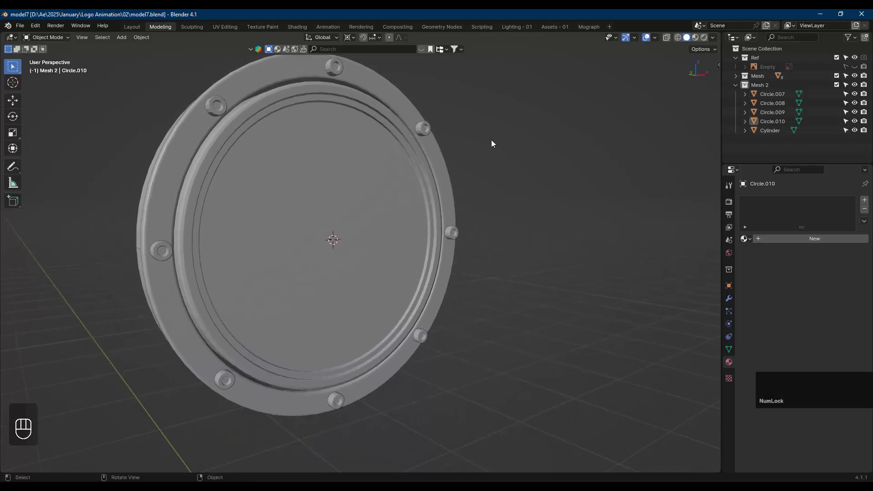
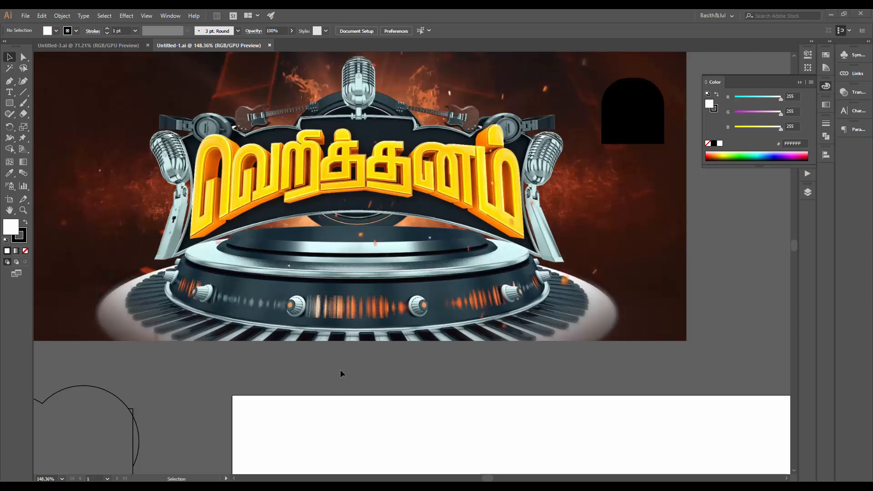
- In Illustrator's Untitled-1.ai document, activate the Pen tool and set the fill to None, keeping the 1 pt black stroke
click(9, 81)
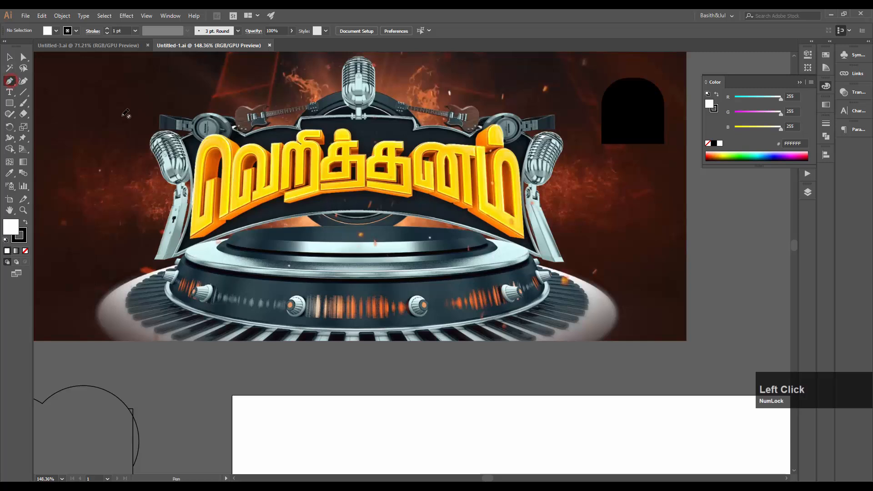
click(56, 30)
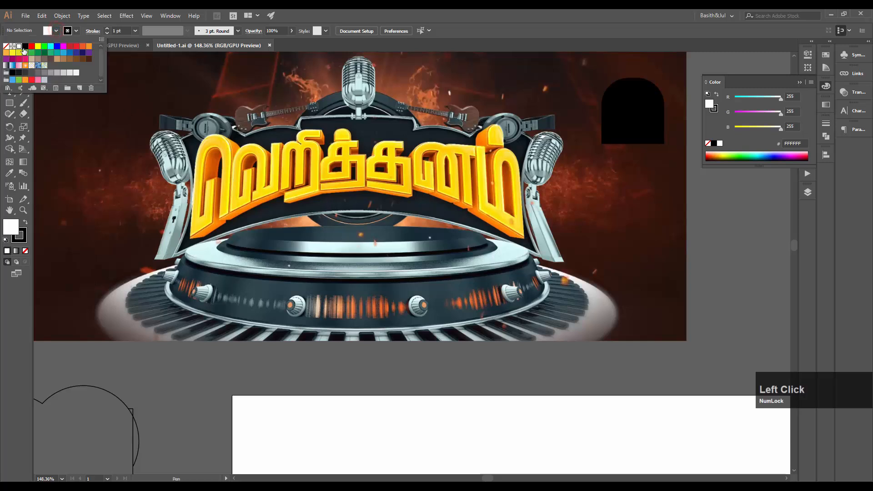
click(6, 46)
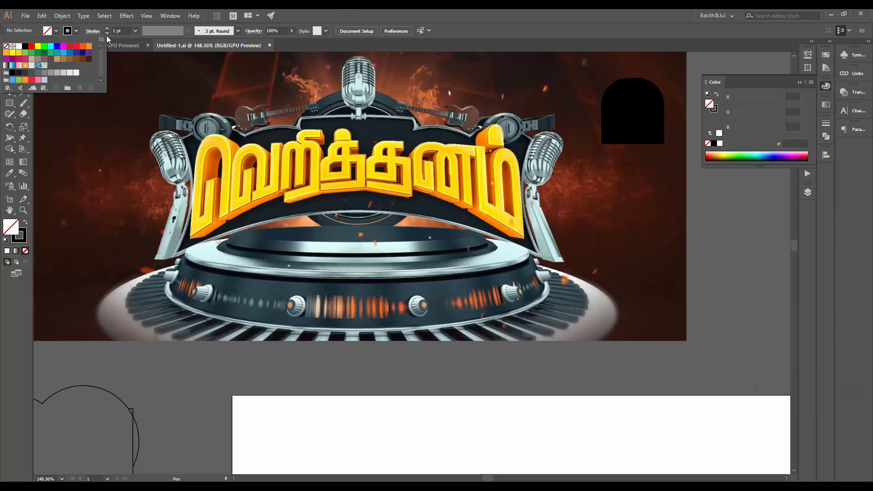
click(398, 10)
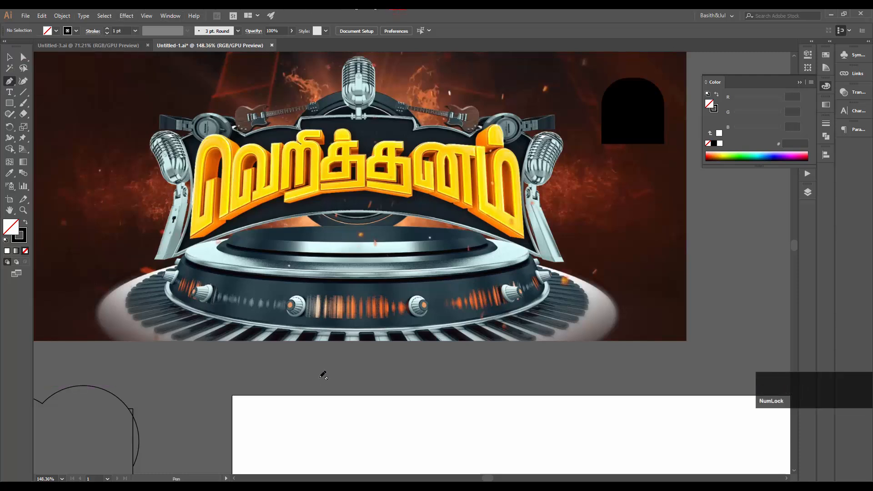
- Collapse the colour settings and add a new layer above Layer 2
click(800, 82)
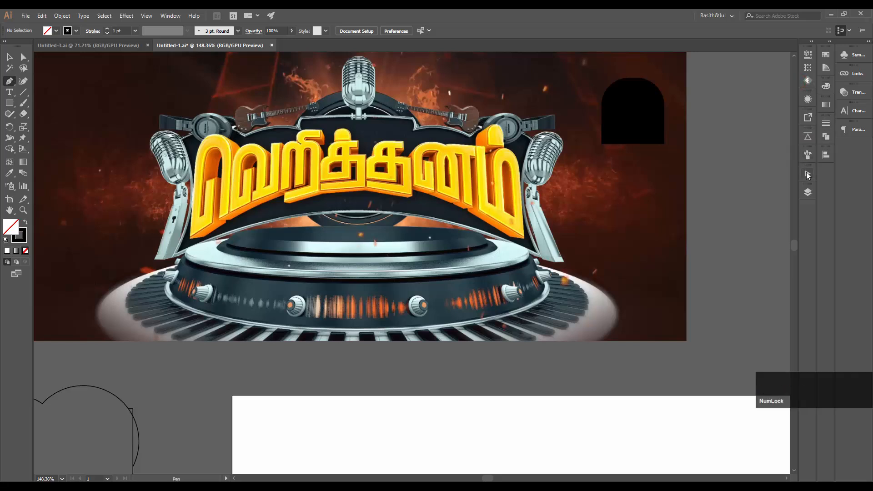
click(808, 189)
click(771, 293)
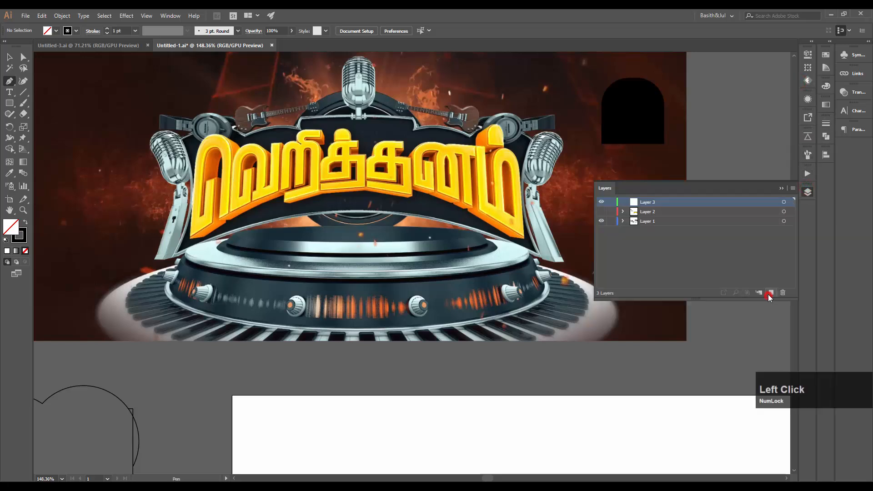
- Draw a vertical line about 31 px tall just below the reference artwork and select it
click(365, 365)
shift+click(365, 385)
key(v)
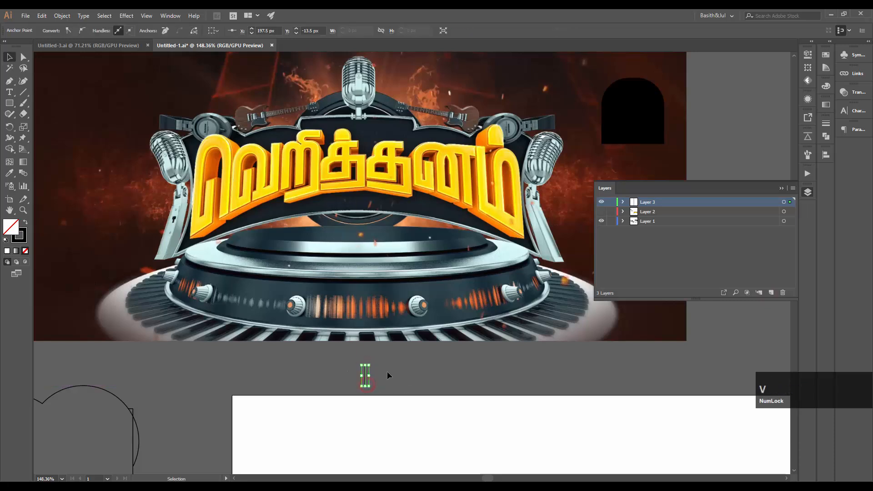
drag(350, 375, 374, 385)
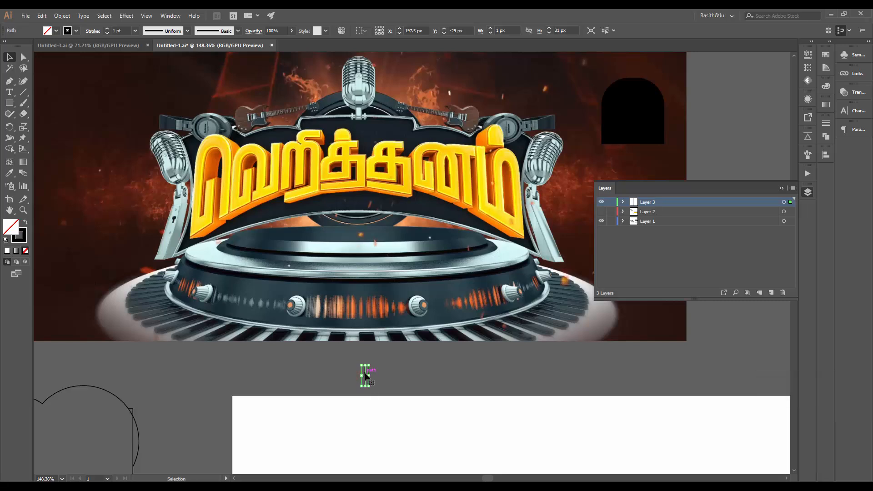
- Copy the vertical line about 4 px to the right and repeat the copy to form a row of about twenty lines
key(shift+alt)
alt+shift+drag(366, 375, 370, 375)
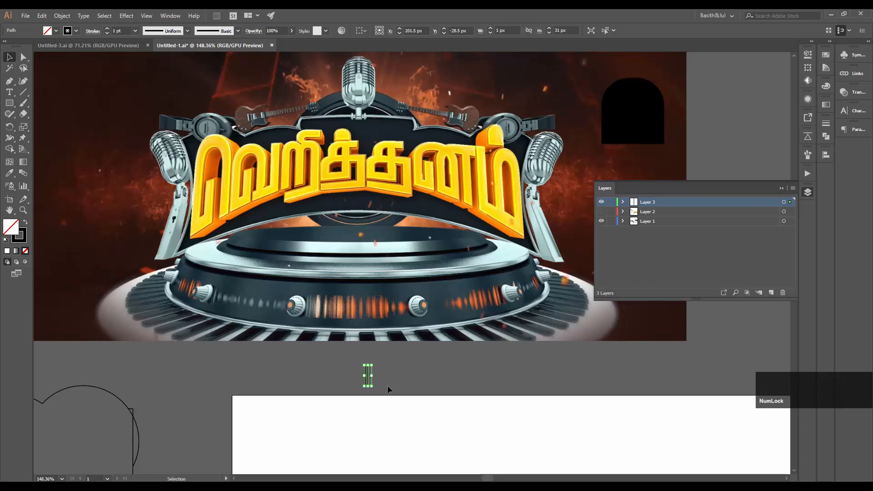
key(ctrl+d)
key(ctrl+d)
key(ctrl+d)
key(ctrl+d)
key(ctrl+d)
key(ctrl+d)
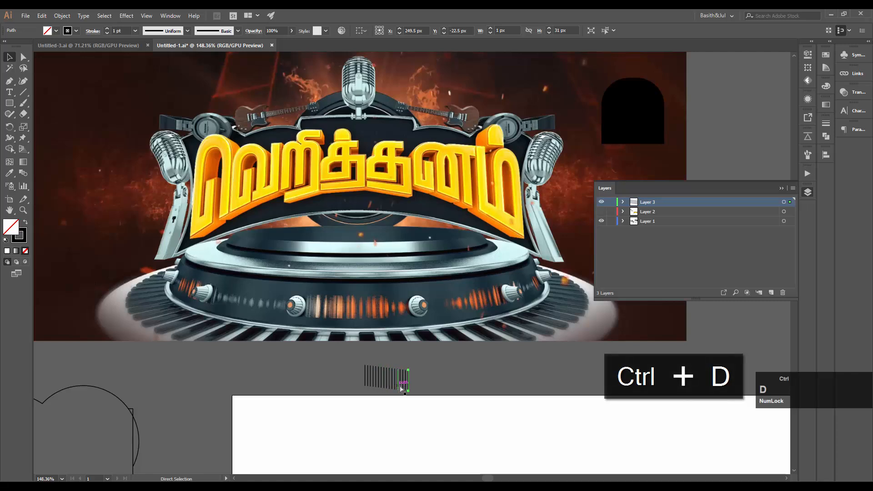
key(ctrl+d)
click(432, 380)
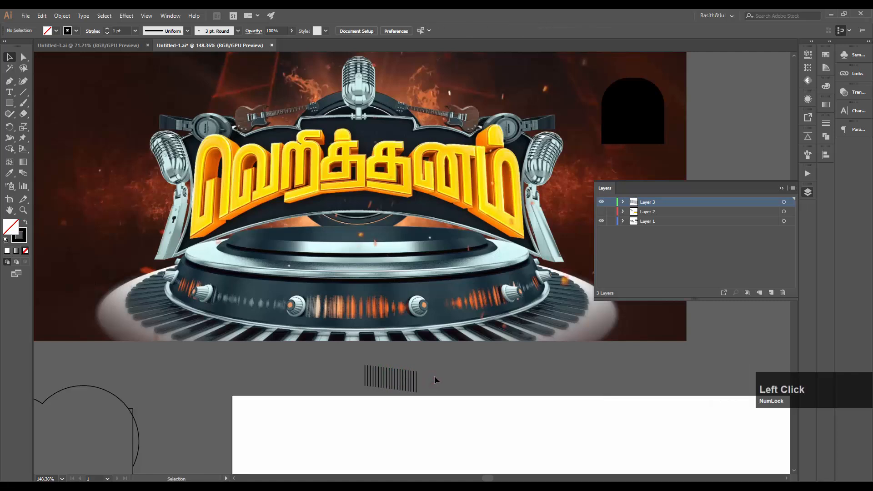
ctrl+drag(397, 380, 474, 362)
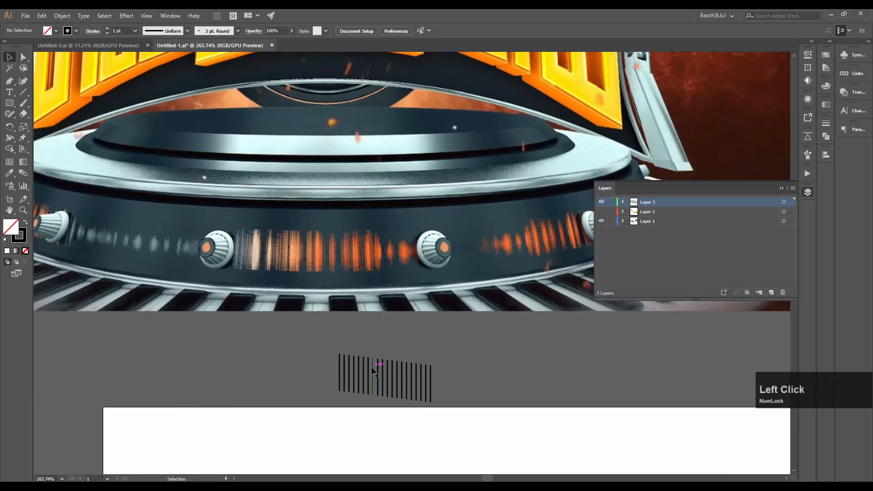
- Shorten four scattered lines in the row and the second line symmetrically about their centres to vary the waveform heights
click(359, 371)
shift+click(383, 370)
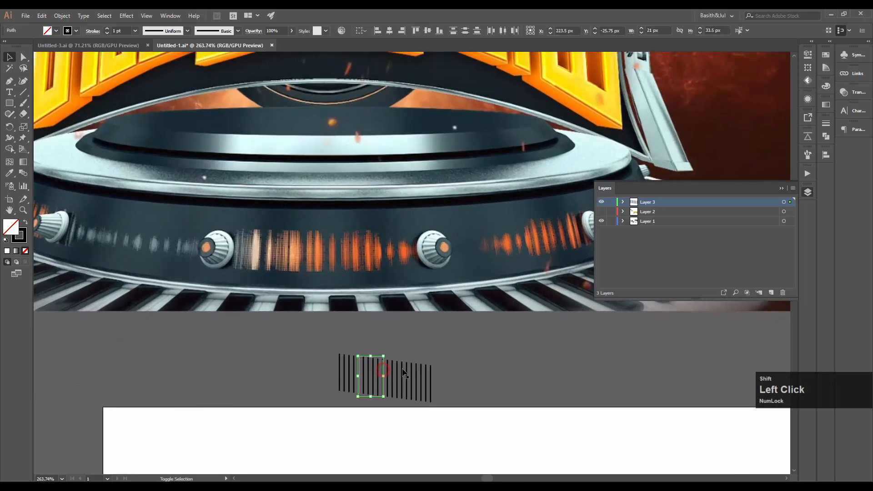
shift+click(408, 371)
shift+click(421, 372)
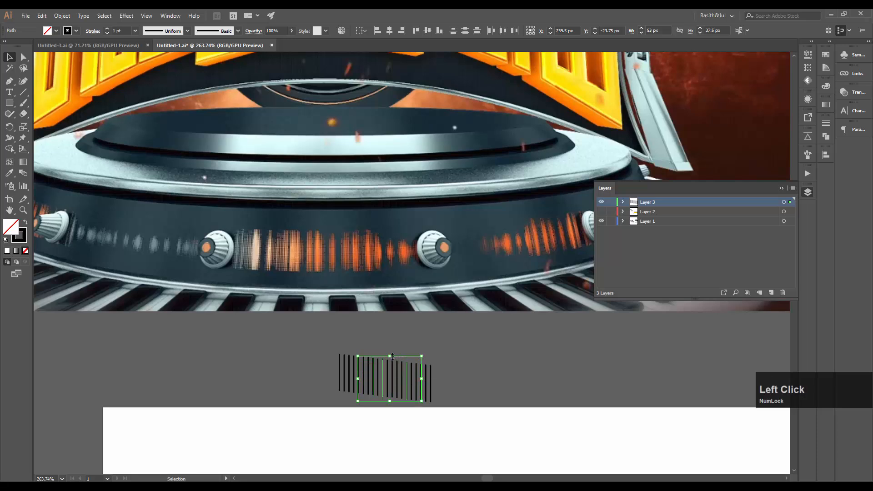
alt+drag(392, 356, 393, 366)
click(411, 348)
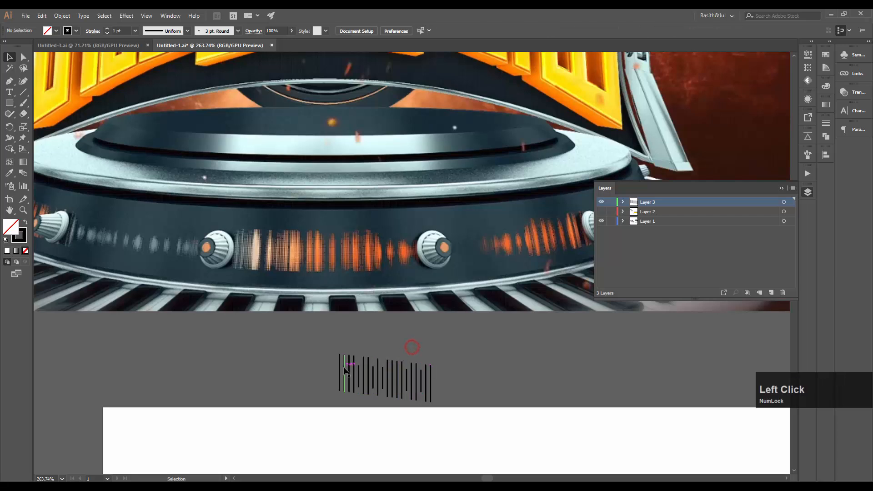
click(344, 360)
alt+drag(345, 354, 345, 366)
click(397, 337)
- Lengthen one line near the row's right end to about 48 px around its centre and shorten the last line
click(415, 372)
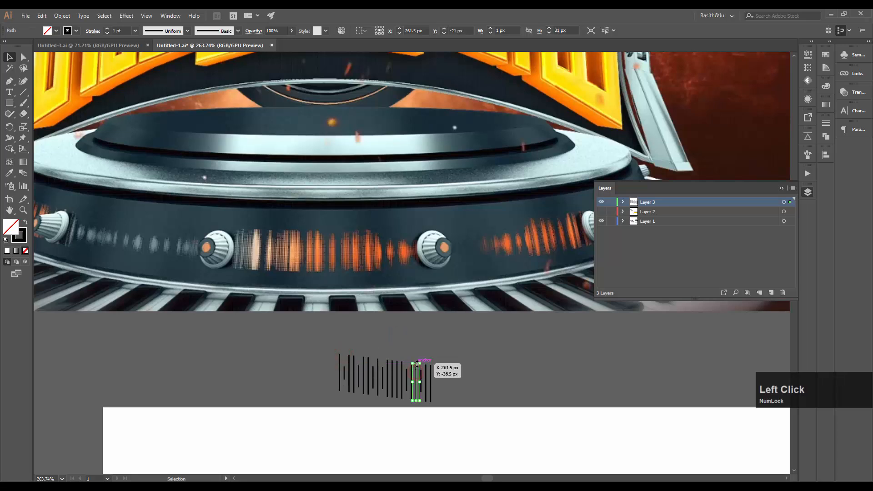
alt+drag(416, 362, 431, 376)
click(429, 352)
click(431, 371)
click(441, 361)
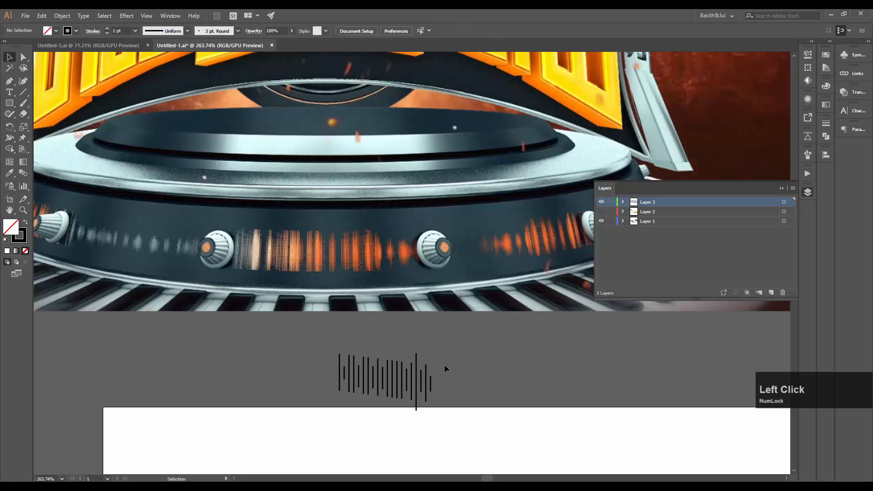
drag(312, 406, 304, 409)
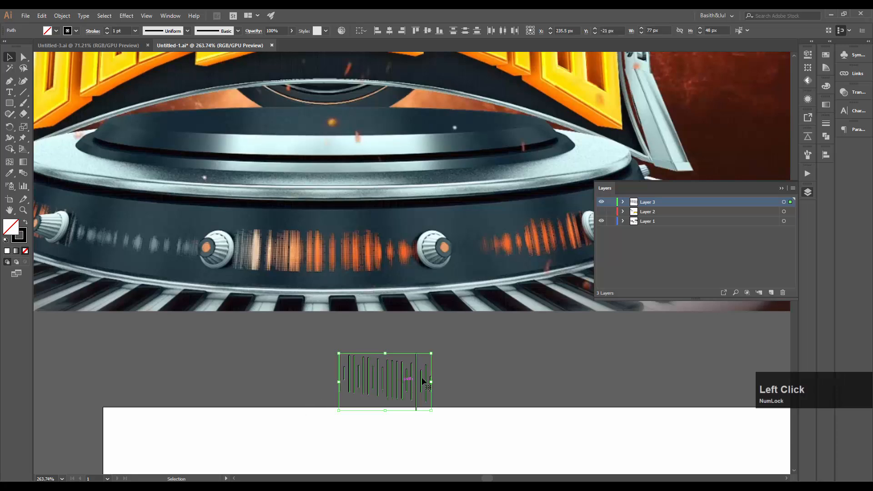
click(444, 350)
- Raise the top ends of three lines in the right half of the row using Direct Selection and Free Transform
key(a)
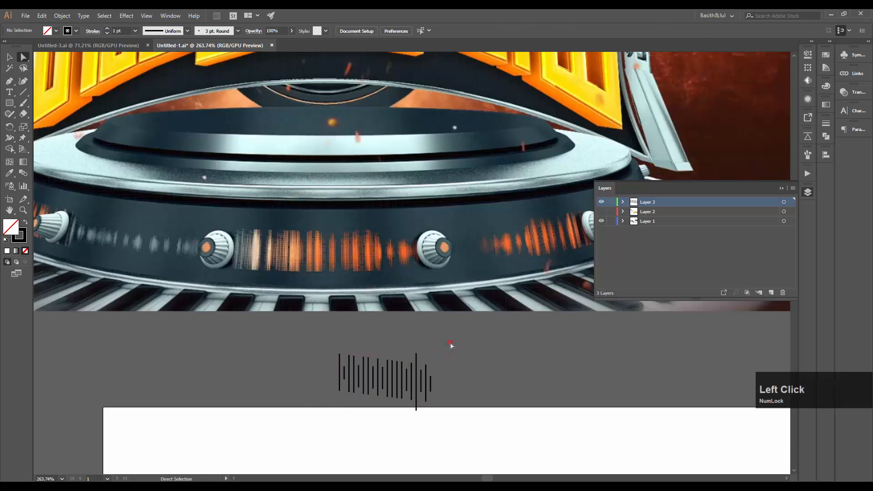
drag(349, 367, 385, 359)
click(388, 360)
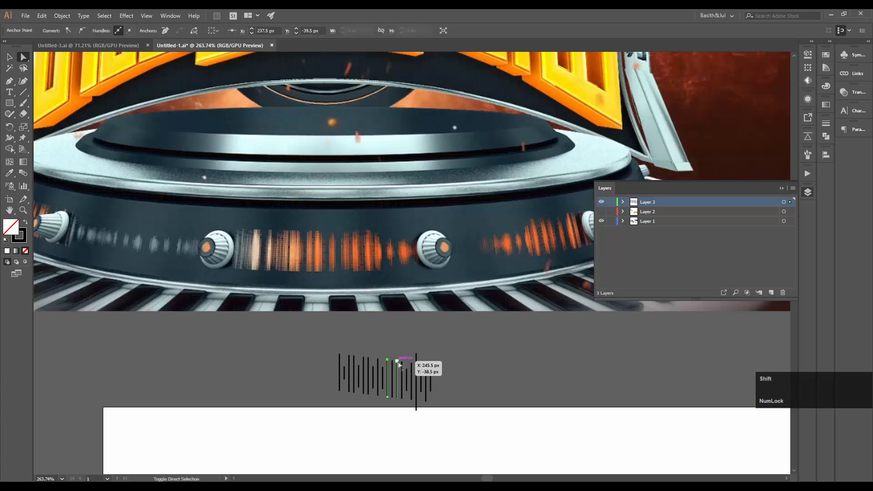
shift+click(398, 362)
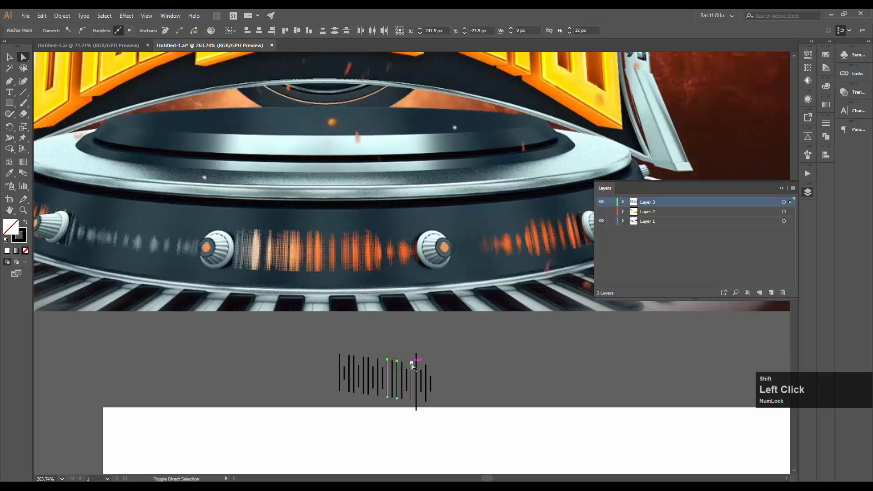
shift+click(412, 363)
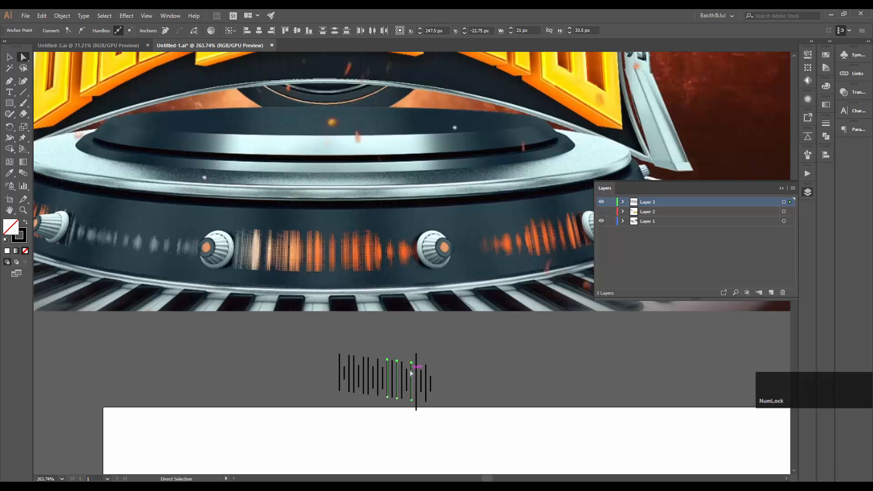
key(e)
click(408, 373)
drag(408, 372, 411, 367)
key(a)
key(e)
key(ctrl+z)
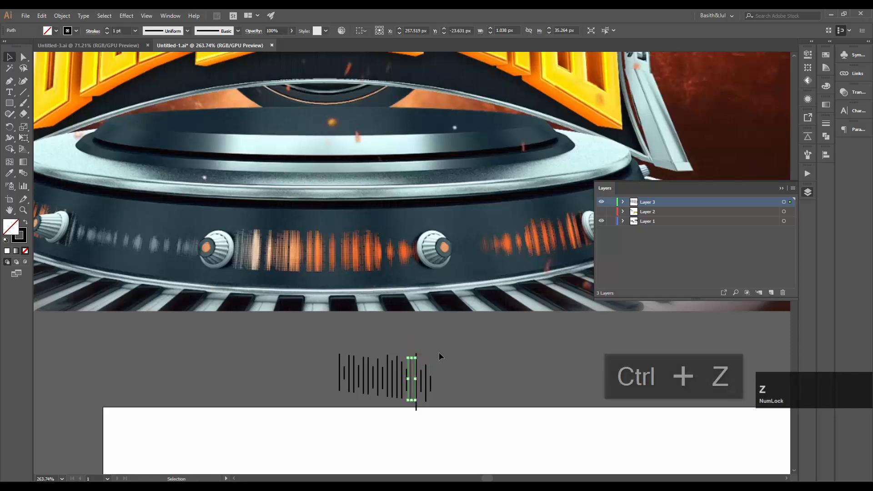
click(441, 356)
- Free Transform the row's lines with a slight counterclockwise rotation of a few degrees
ctrl+drag(462, 355, 380, 379)
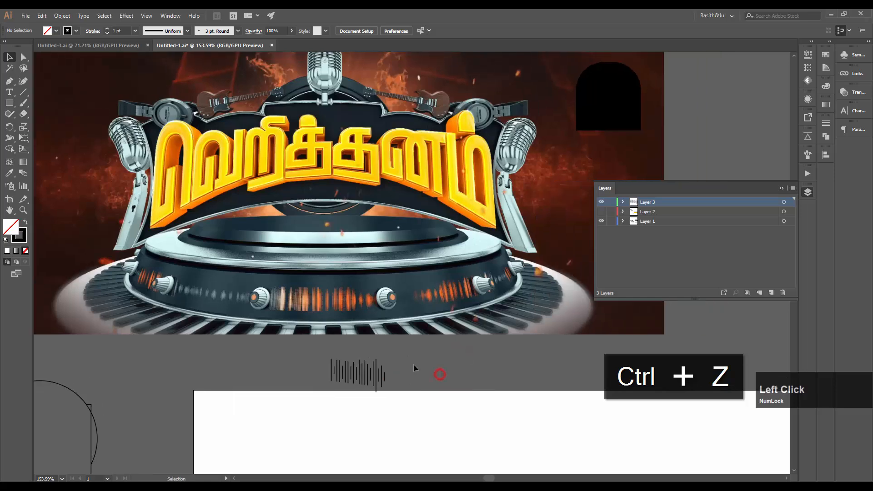
drag(317, 388, 317, 389)
ctrl+drag(371, 385, 436, 363)
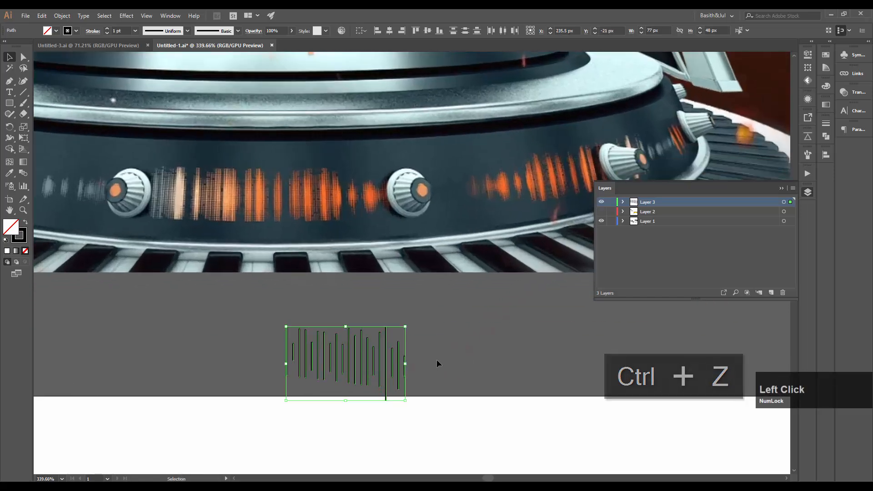
key(a)
drag(300, 411, 269, 414)
key(e)
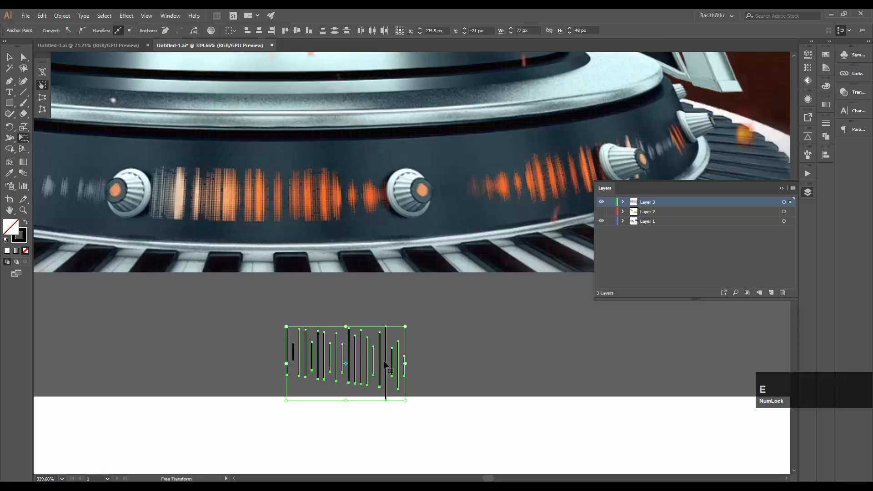
click(346, 364)
drag(410, 321, 408, 314)
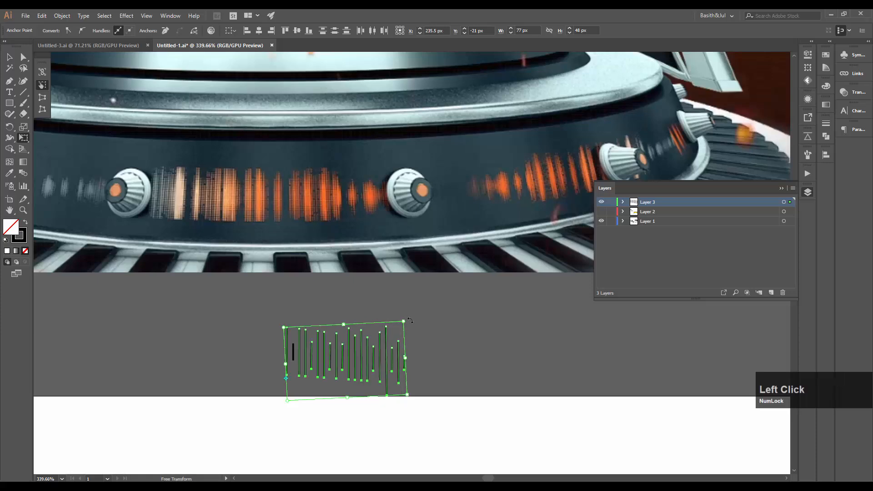
key(v)
click(442, 345)
- Copy the whole row of lines about 101 px to the right and repeat the copy twice to get four clusters
drag(294, 394, 264, 410)
ctrl+drag(421, 388, 336, 414)
drag(401, 406, 334, 384)
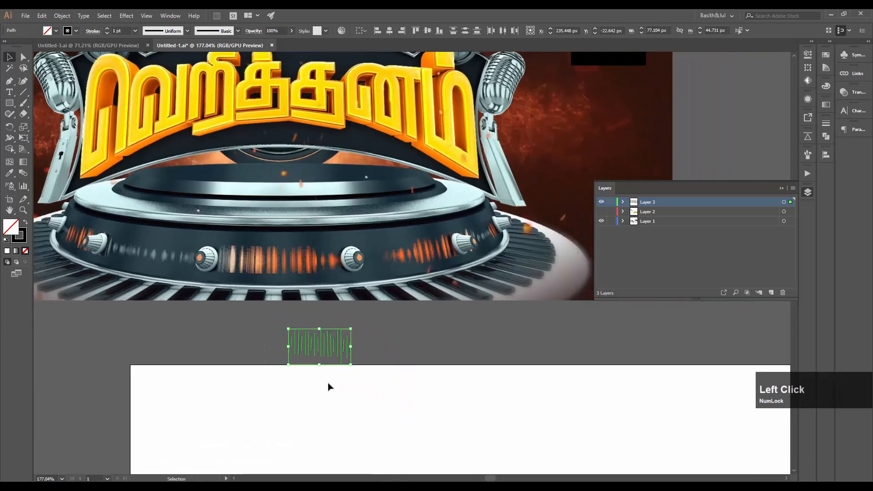
alt+shift+drag(322, 347, 401, 344)
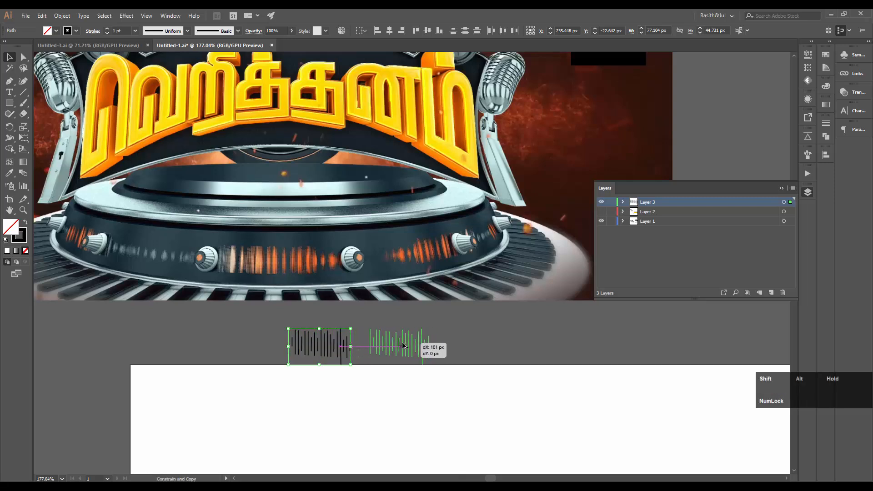
key(ctrl+d)
key(ctrl+d)
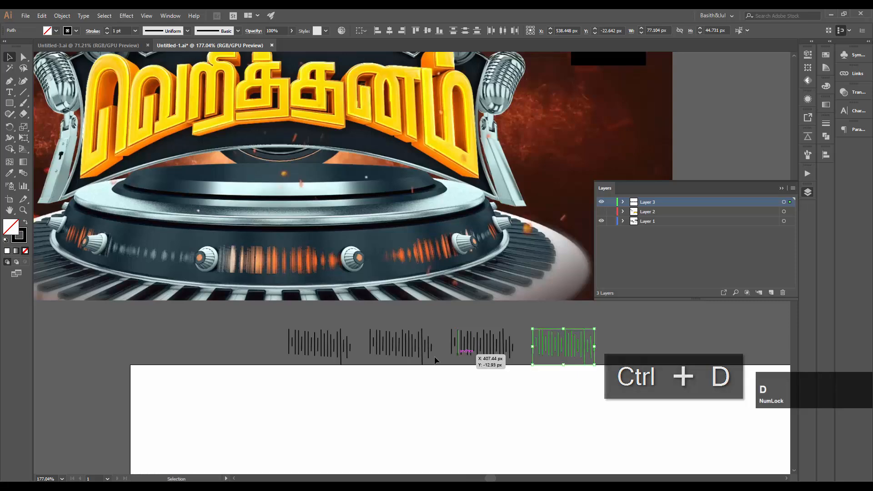
click(418, 322)
- Try to rotate the fourth line cluster about half a turn
ctrl+drag(475, 320, 430, 328)
drag(475, 333, 394, 343)
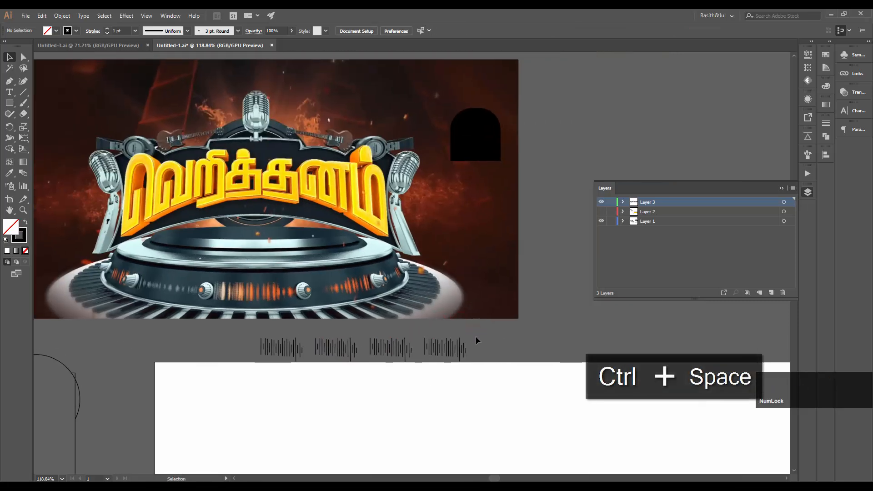
key(ctrl+space)
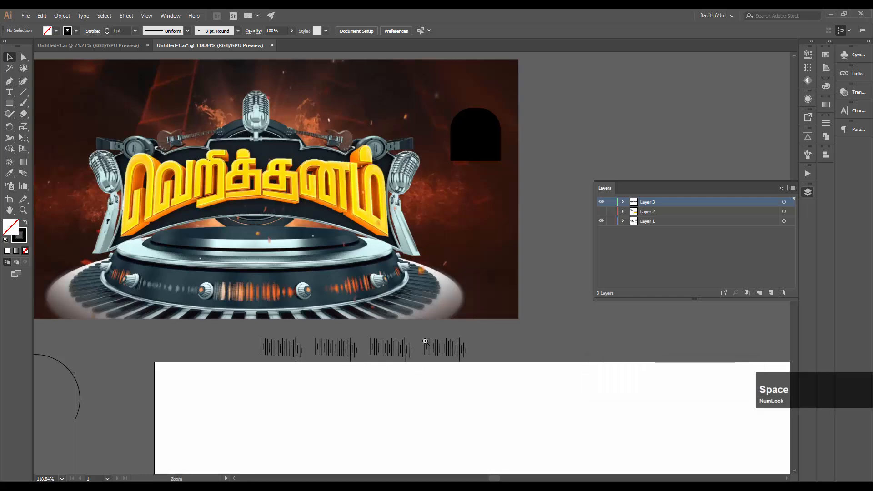
ctrl+drag(425, 341, 468, 322)
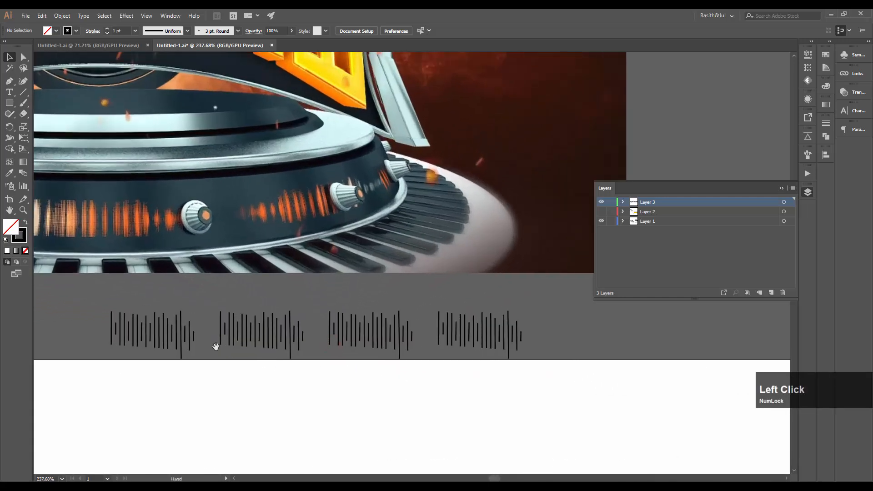
drag(216, 346, 305, 365)
drag(345, 375, 283, 366)
drag(427, 392, 339, 400)
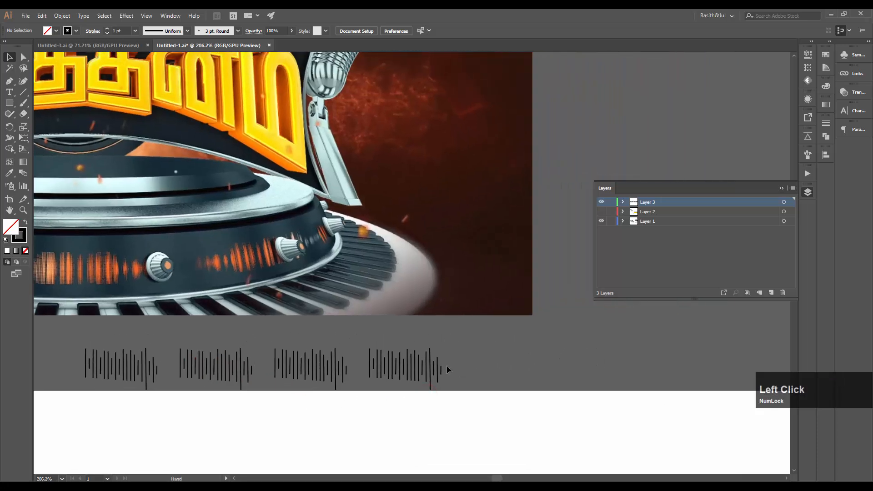
drag(452, 343, 362, 405)
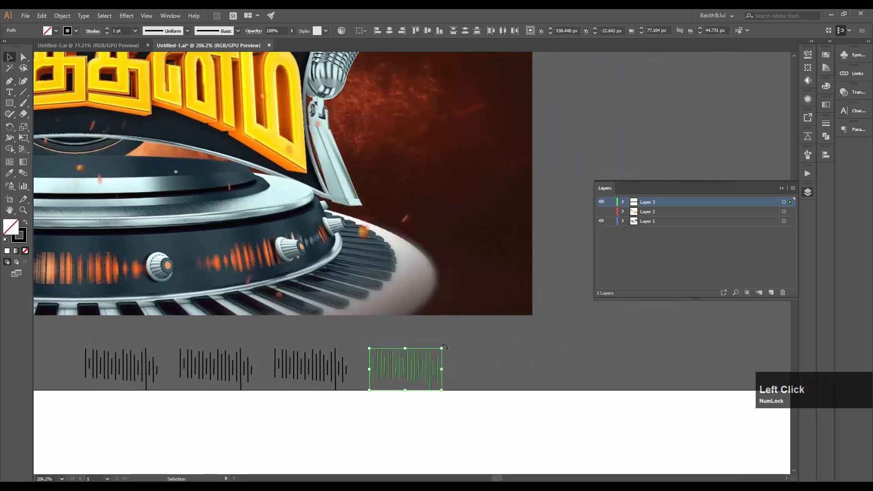
drag(446, 360, 371, 389)
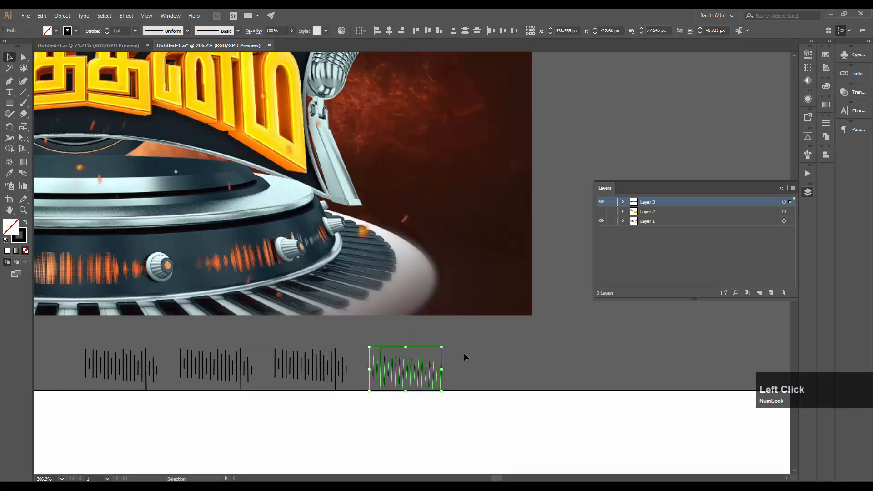
click(465, 353)
- Undo the recent edits, including the rotation of the fourth line cluster
alt+scroll(475, 346, down, 2)
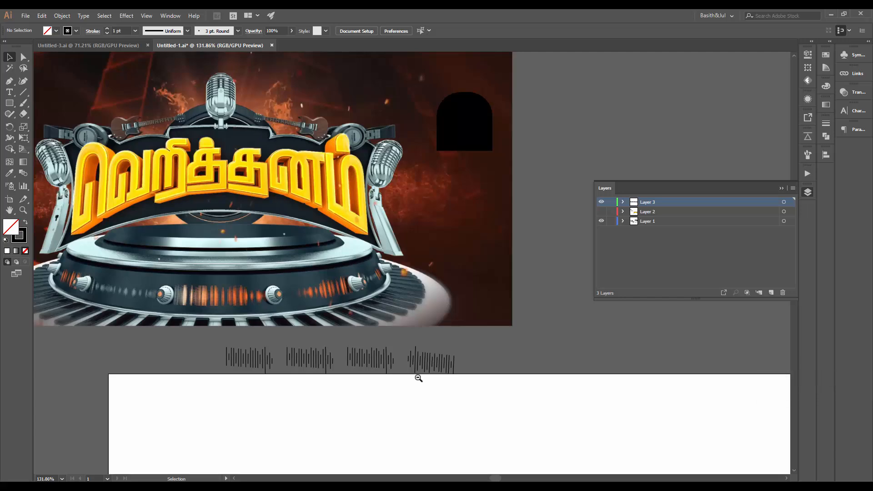
key(ctrl+space)
drag(191, 358, 384, 332)
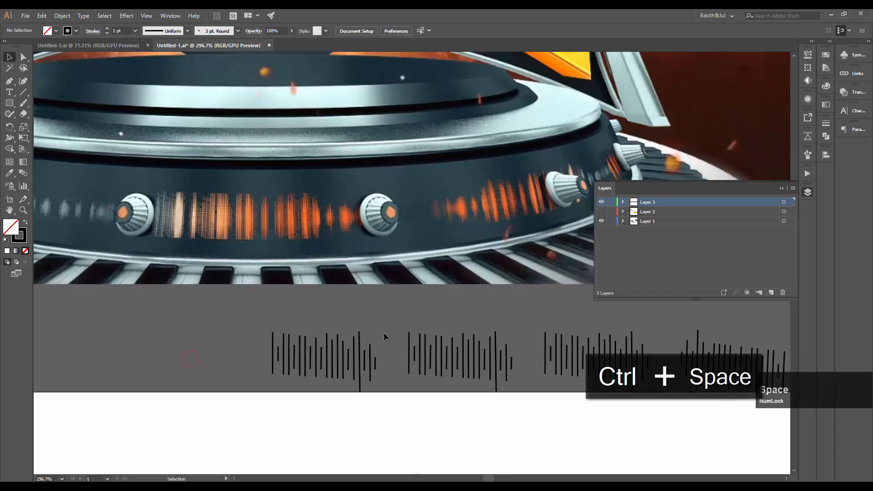
drag(277, 401, 248, 413)
alt+scroll(302, 367, up, 2)
click(306, 366)
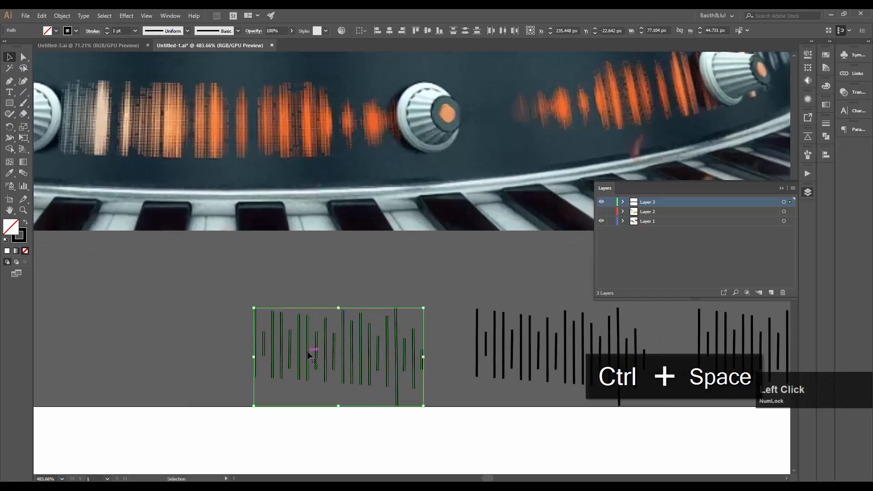
click(310, 354)
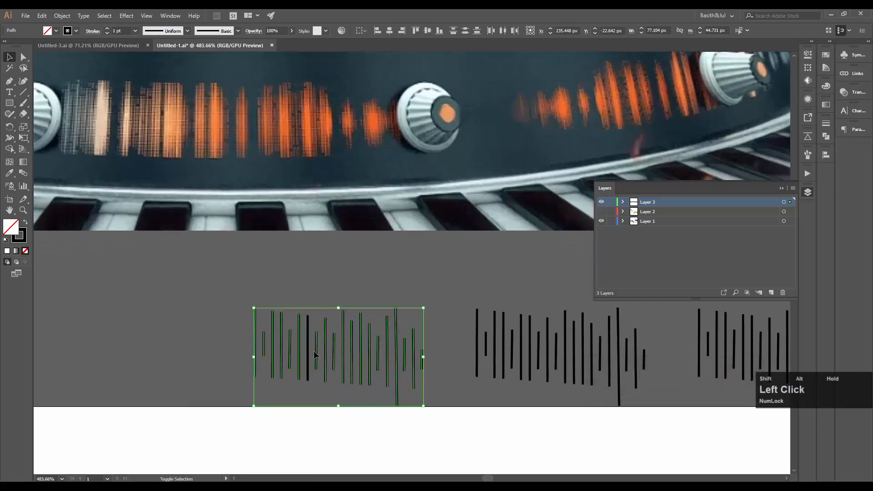
key(ctrl+z)
- Duplicate the first line cluster and offset the copy about 2.5 px right and 1.5 px up, doubling its line density
drag(433, 296, 197, 417)
alt+drag(290, 348, 294, 345)
click(287, 370)
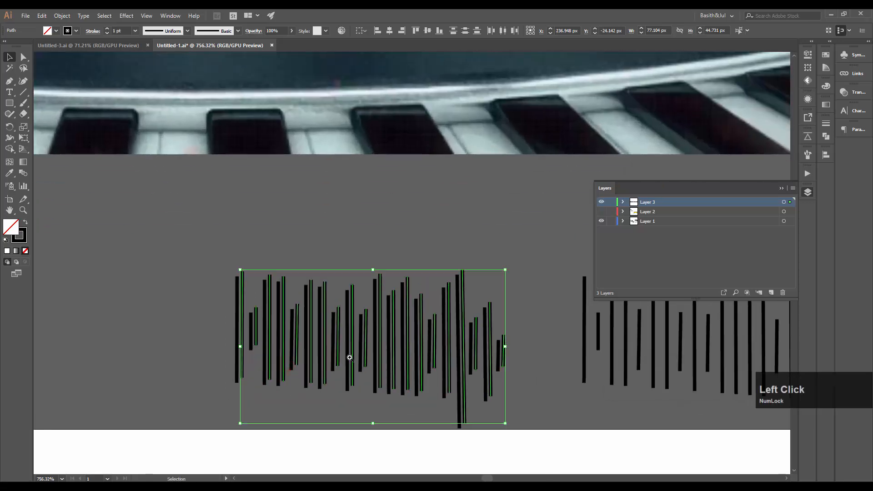
key(Right)
key(Right)
key(Left)
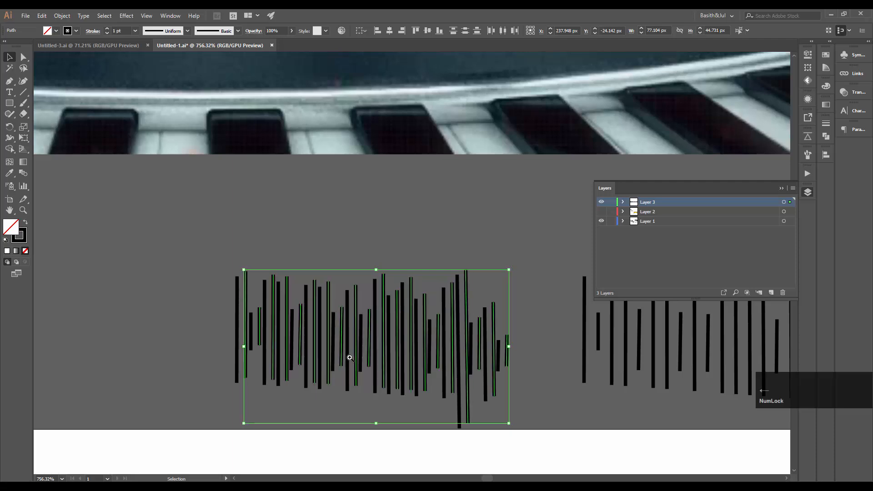
click(390, 241)
- Group all lines of the dense first cluster
ctrl+drag(432, 280, 255, 358)
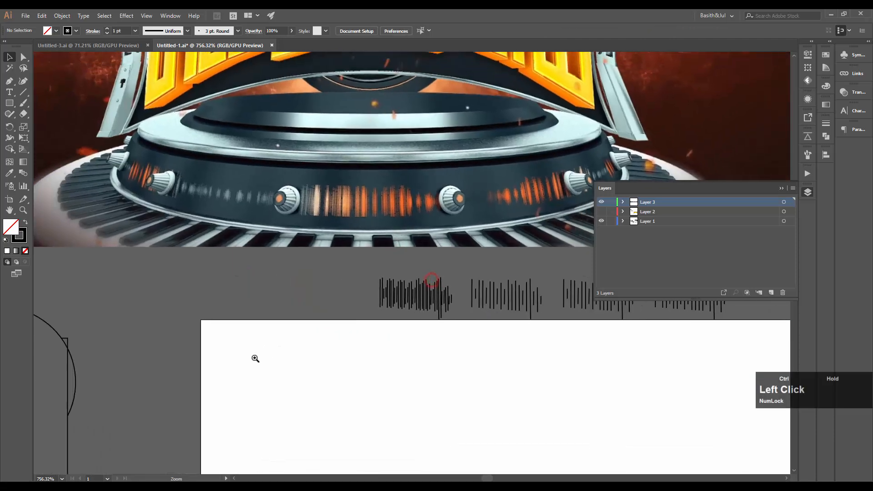
drag(439, 345, 327, 356)
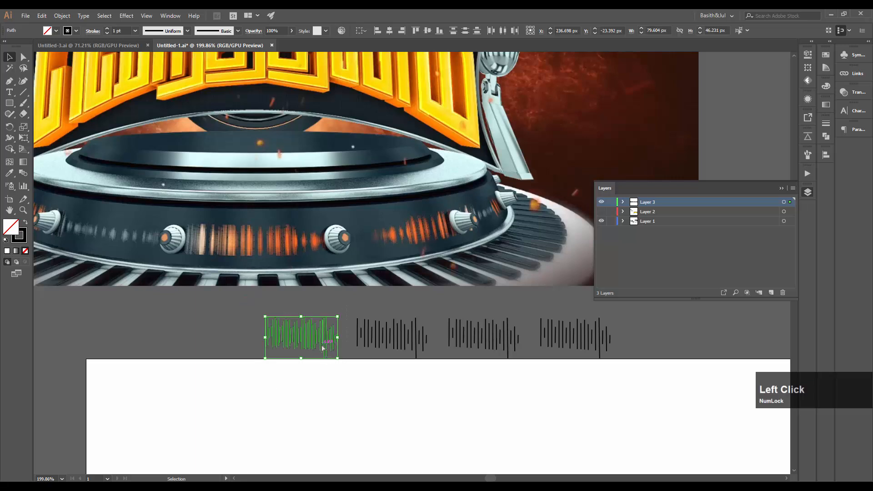
key(ctrl+g)
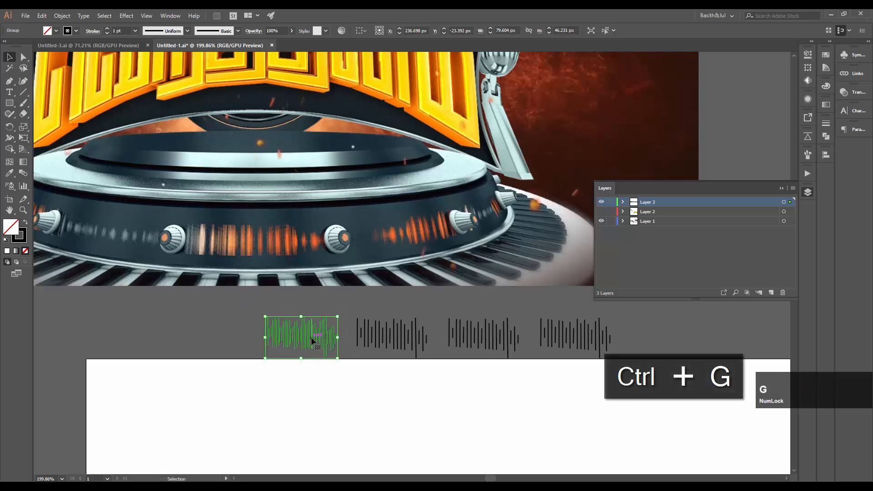
- Duplicate the grouped cluster to its left, reduce the copy to about half its height, and select it
alt+drag(311, 340, 188, 326)
click(220, 308)
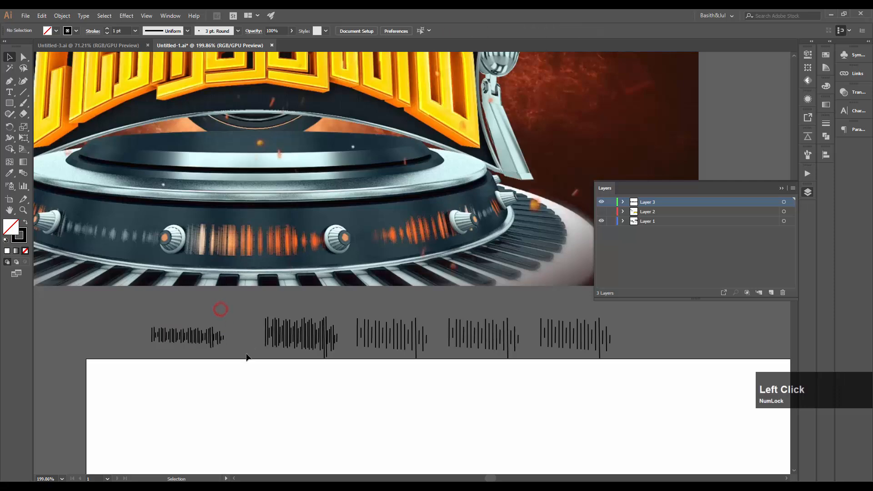
ctrl+alt+click(257, 339)
ctrl+alt+click(290, 368)
click(188, 338)
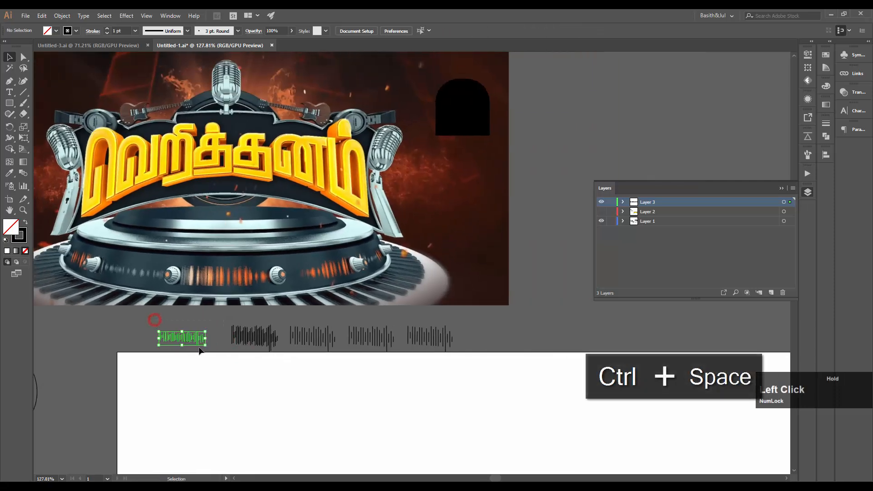
- Narrow the half-height cluster to about 49 px and the dense full-height cluster to about 57 px wide
drag(193, 338, 211, 336)
click(228, 353)
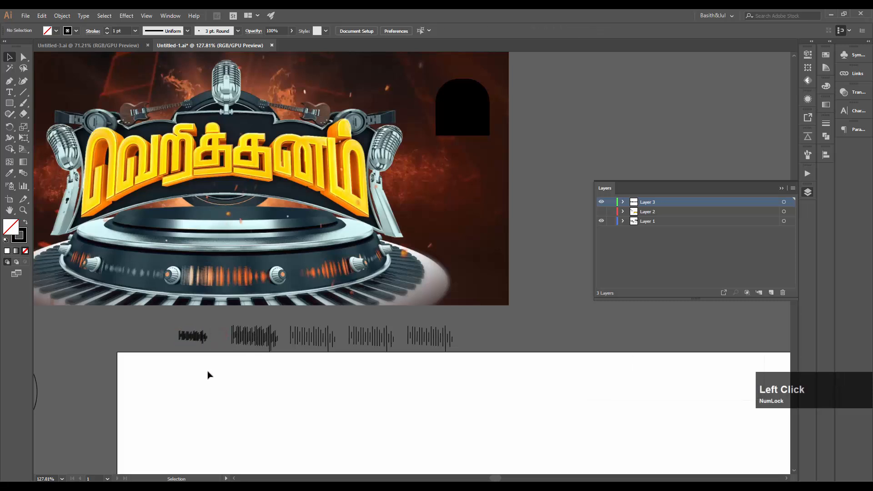
drag(219, 318, 271, 338)
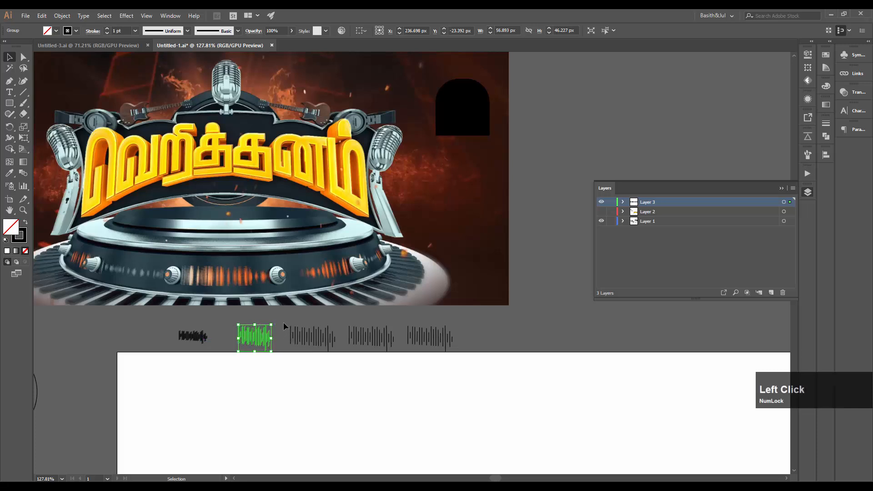
click(308, 321)
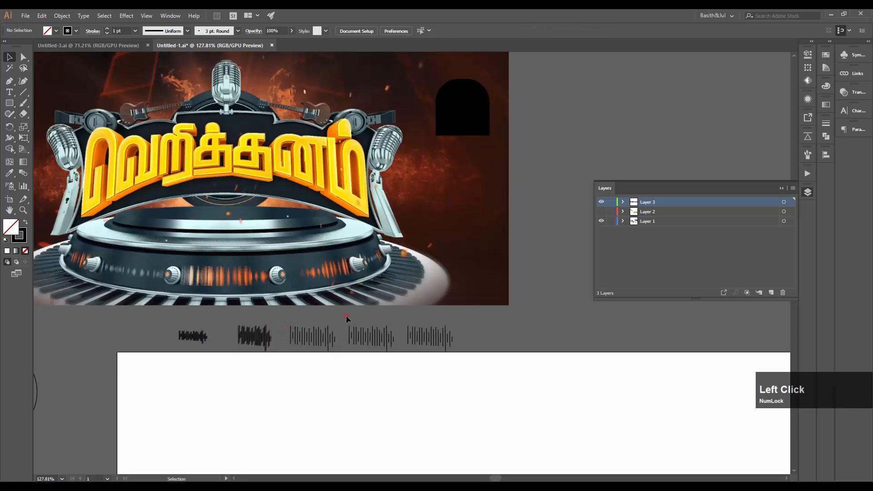
- Delete the two rightmost sparse clusters and place a copy of the half-height cluster to the right of the remaining sparse one
drag(347, 318, 455, 365)
key(Delete)
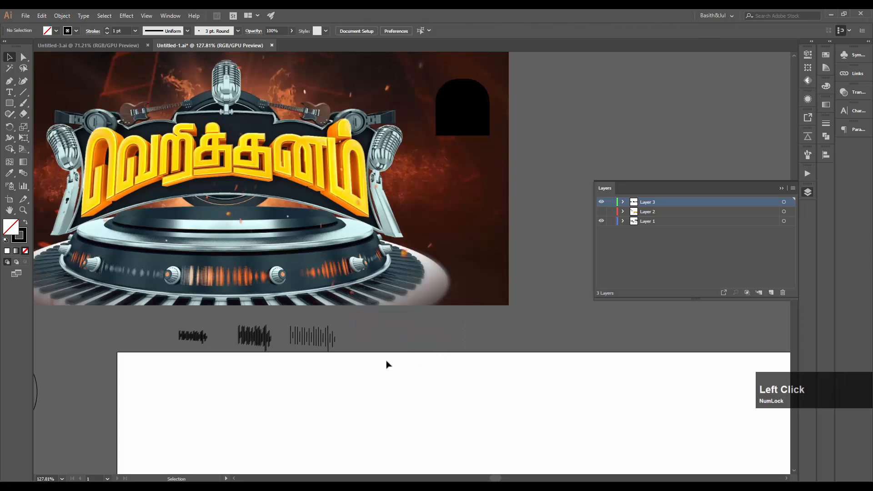
drag(225, 359, 364, 347)
click(372, 341)
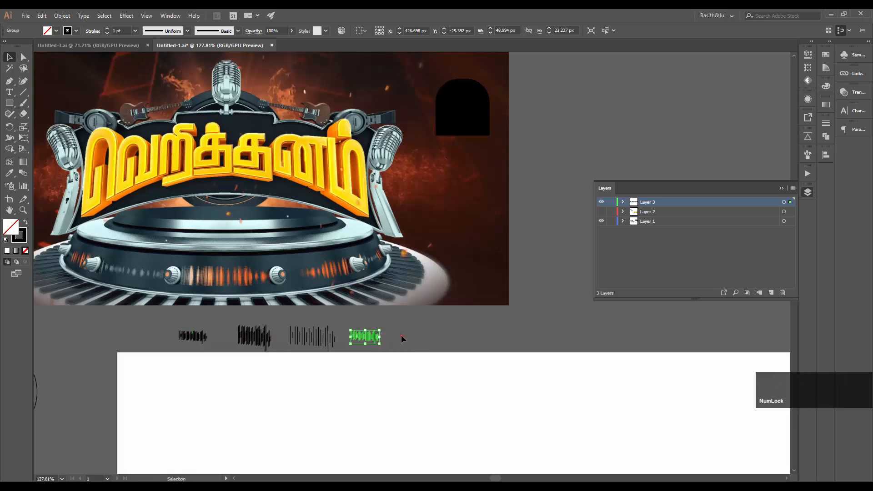
click(401, 336)
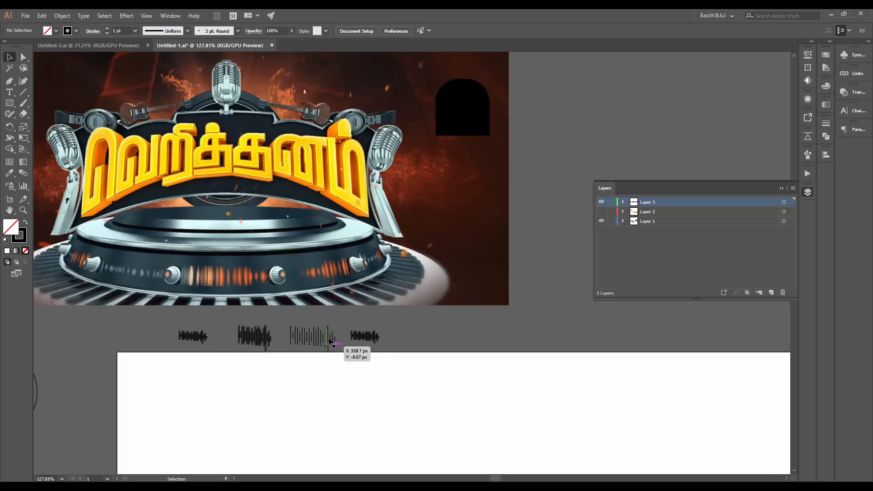
- Duplicate only the sparse line cluster well to the right of the half-height copy
drag(340, 321, 265, 359)
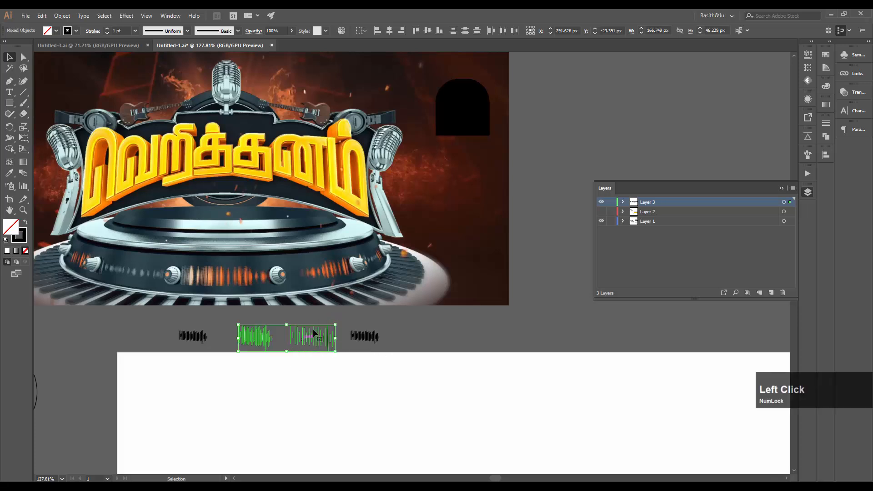
click(336, 318)
click(321, 335)
click(342, 321)
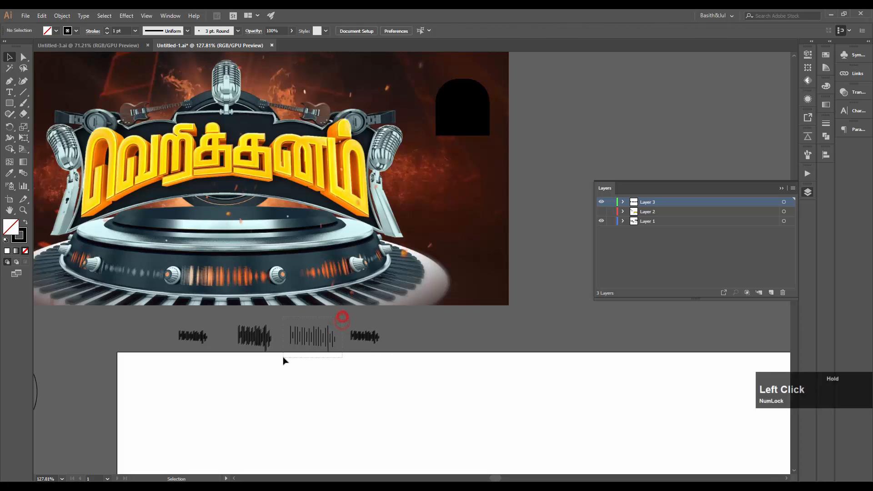
click(301, 339)
alt+drag(337, 343, 536, 310)
click(494, 335)
key(ctrl+space)
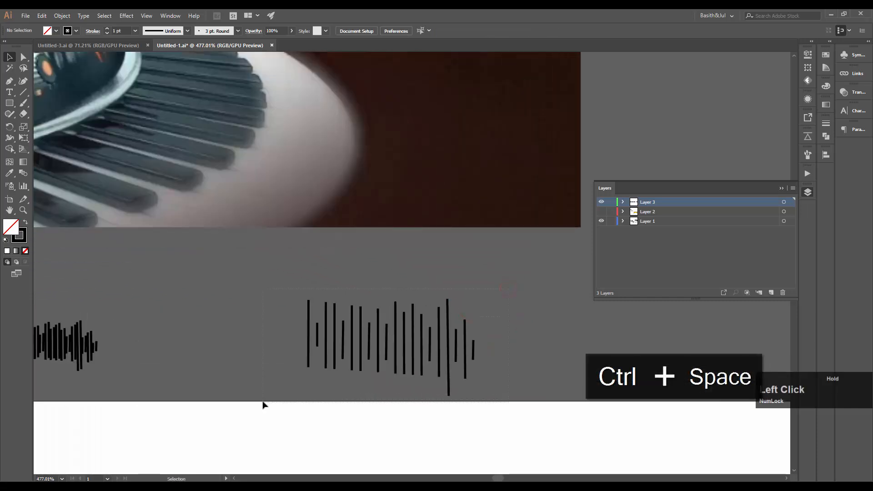
- Try to double the new sparse copy's lines with a duplicate offset about 6 px right, reducing the whole cluster's height
click(327, 342)
alt+drag(327, 342, 341, 344)
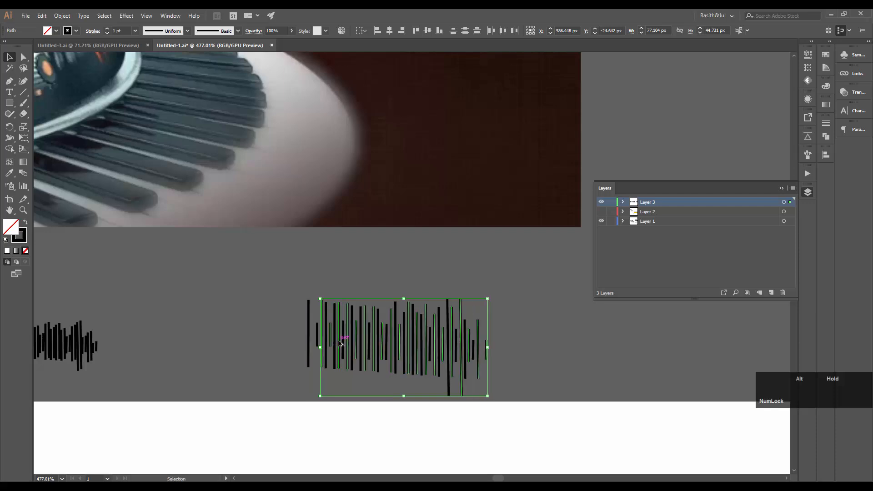
click(501, 335)
drag(320, 385, 263, 408)
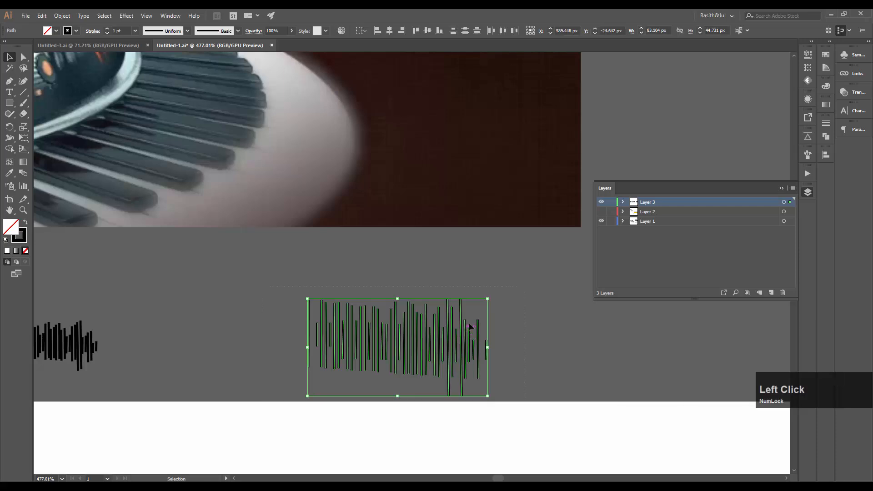
alt+drag(398, 301, 398, 307)
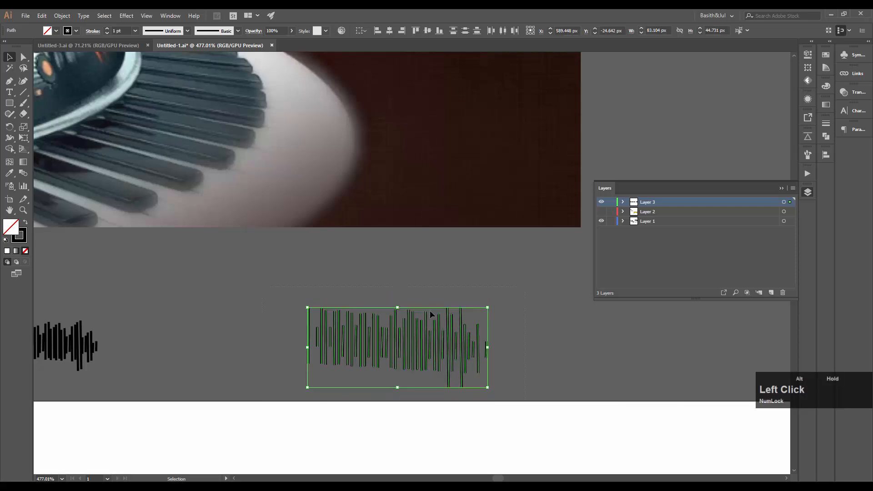
- Undo the height reduction and the offset duplicate of the rightmost sparse cluster
key(ctrl+z)
key(ctrl+z)
key(ctrl+z)
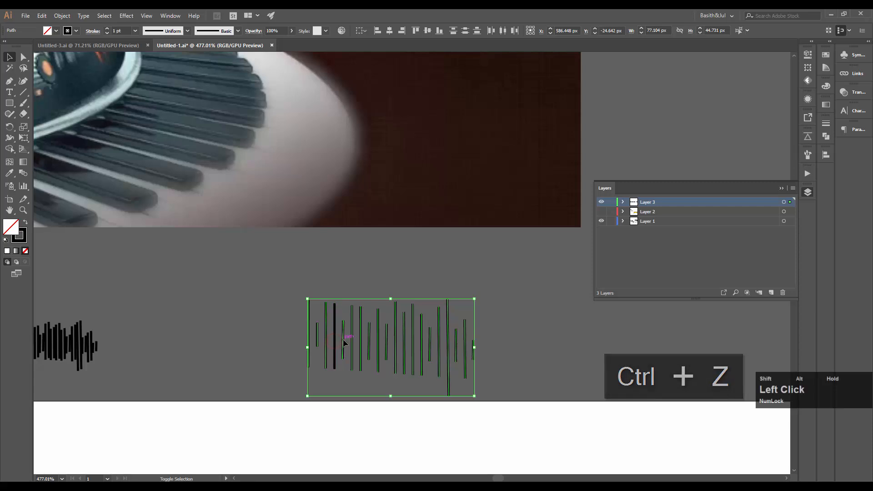
key(ctrl+z)
key(ctrl+shift+z)
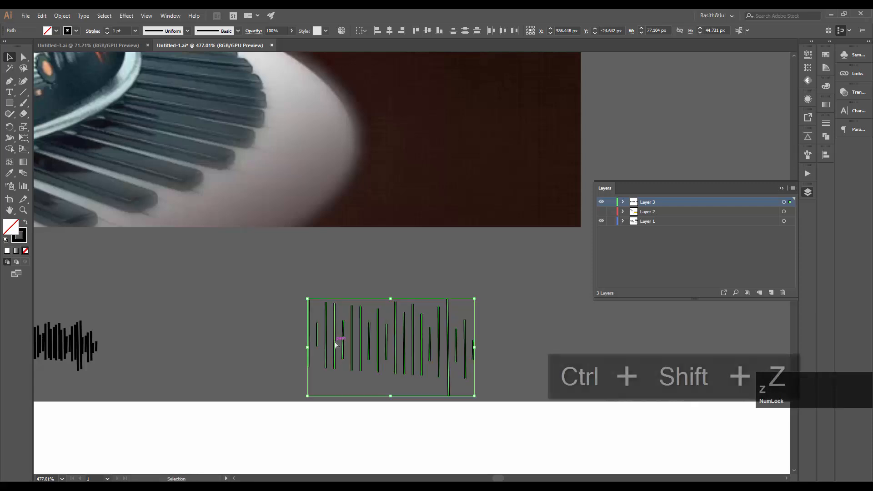
- Duplicate the rightmost cluster's lines about 6 px to the right and shorten only the duplicated lines around their centre
alt+shift+drag(335, 341, 348, 343)
alt+drag(402, 299, 404, 318)
key(v)
click(420, 287)
- Move all lines of the rightmost layered cluster about 29 px to the left
ctrl+drag(493, 287, 353, 362)
drag(449, 349, 391, 391)
ctrl+drag(430, 383, 358, 392)
drag(418, 358, 400, 358)
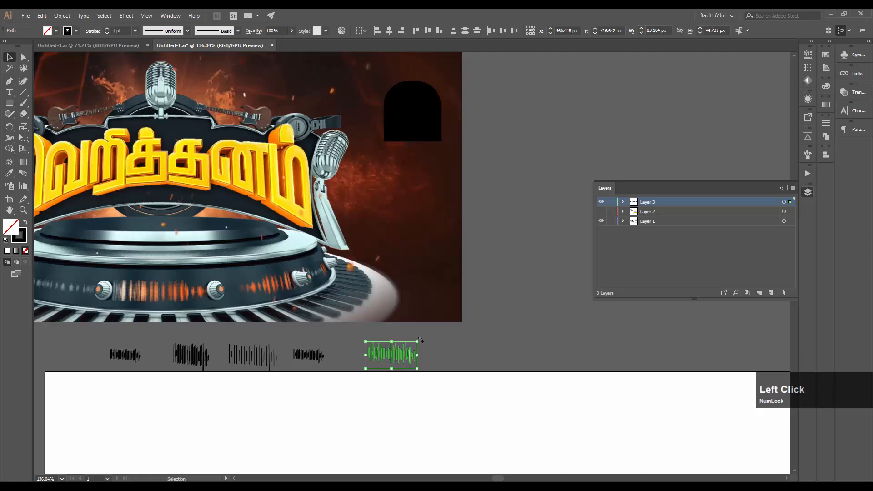
click(439, 348)
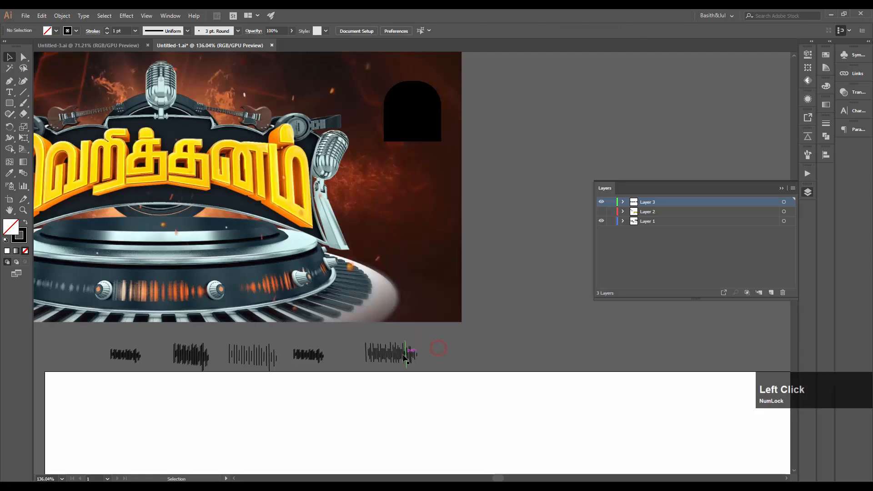
- Group the layered cluster's lines and place two evenly spaced copies of the group to its right
drag(358, 378, 358, 379)
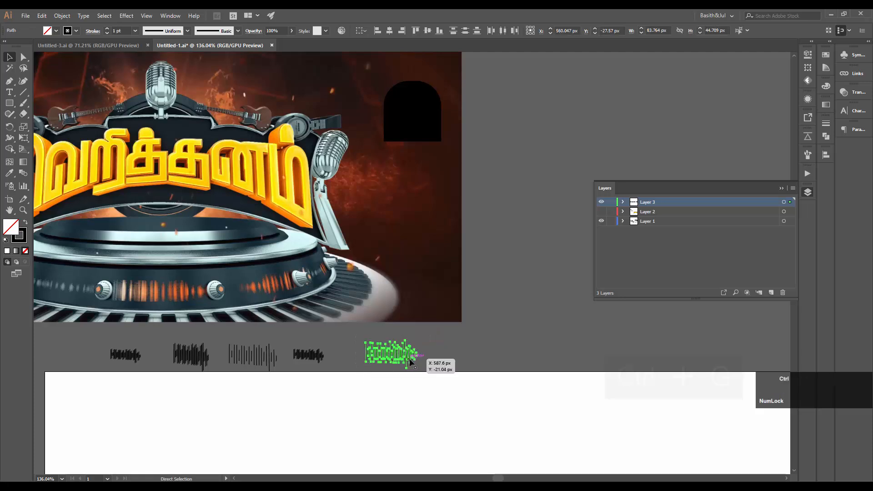
key(ctrl+g)
drag(387, 354, 268, 387)
click(528, 324)
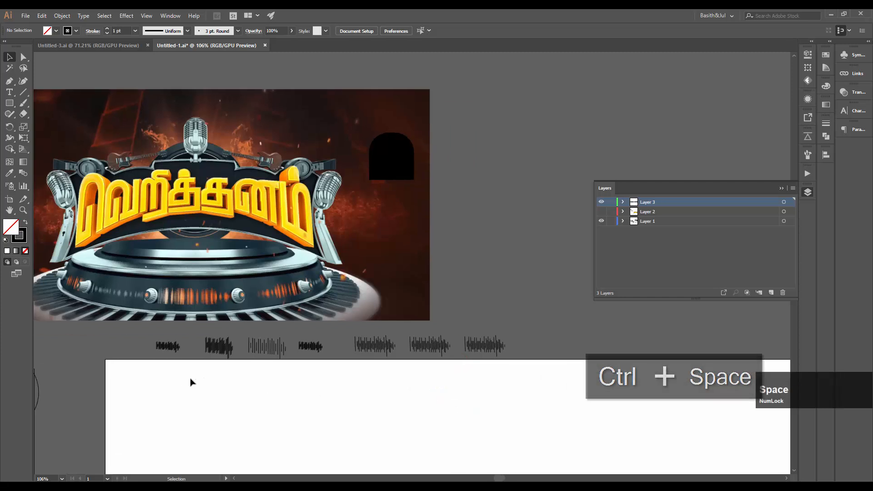
- Duplicate the leftmost half-height cluster to its left
ctrl+drag(167, 354, 153, 359)
drag(168, 354, 340, 354)
click(306, 357)
click(271, 366)
- Stretch selected lines in the leftmost cluster, extending those near its left end downward and those near its right end upward
key(a)
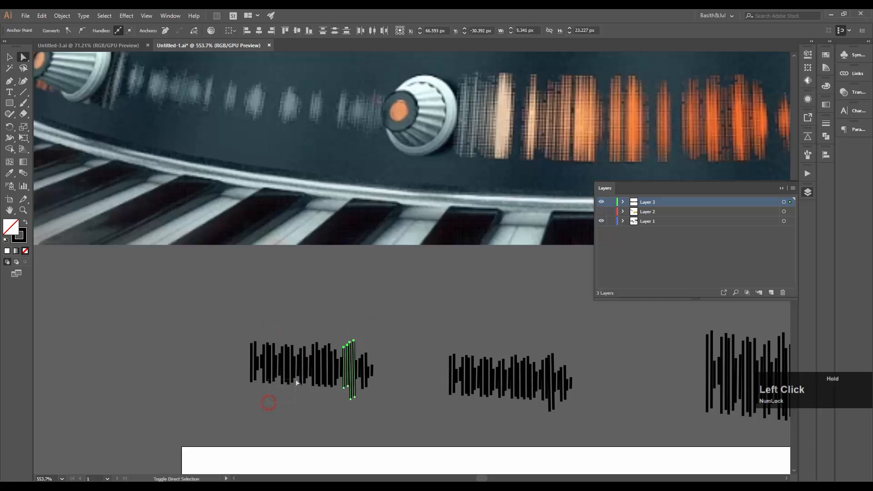
shift+drag(296, 383, 296, 384)
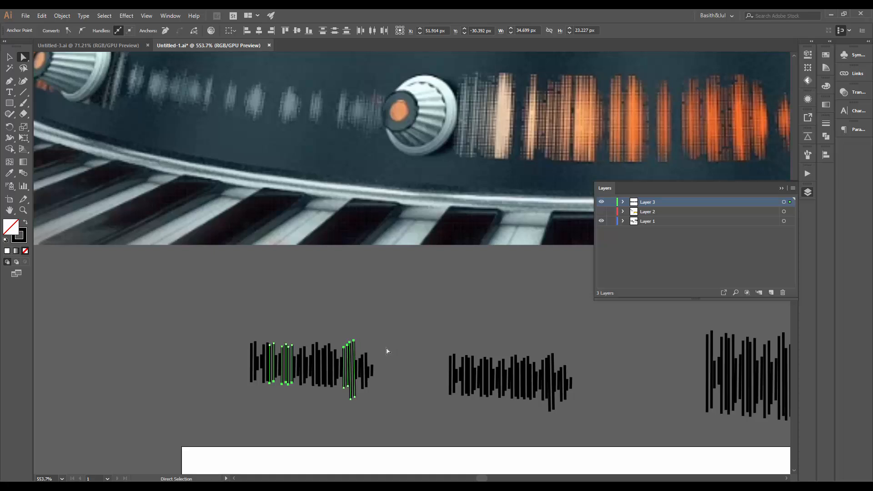
key(s)
drag(365, 328, 360, 279)
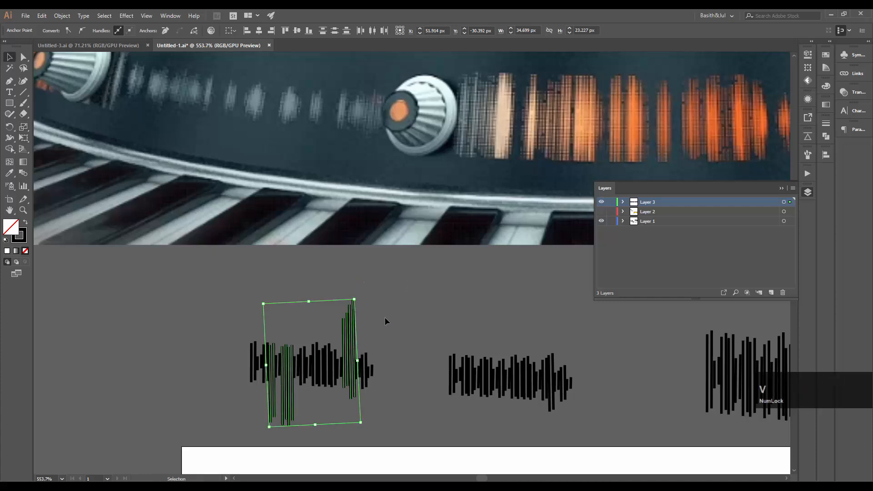
click(384, 318)
alt+scroll(354, 362, down, 5)
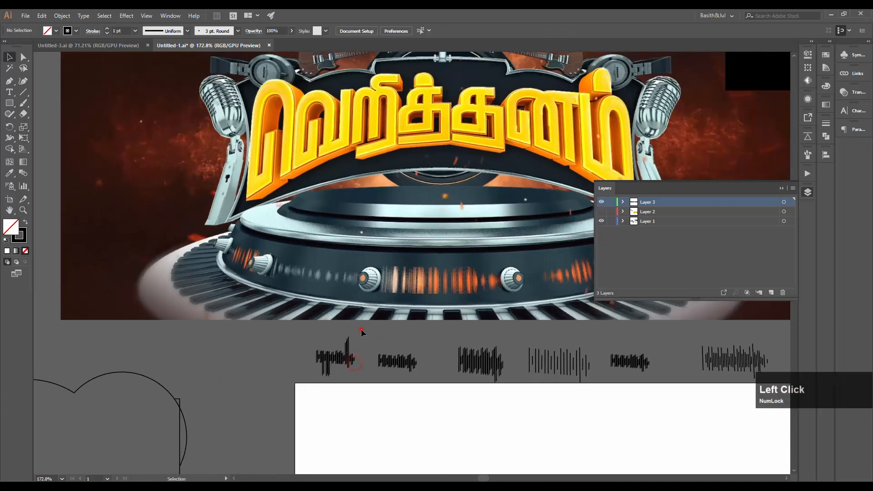
- Duplicate the stretched cluster to its left and reduce the copy to about 35 px high
alt+drag(346, 361, 260, 366)
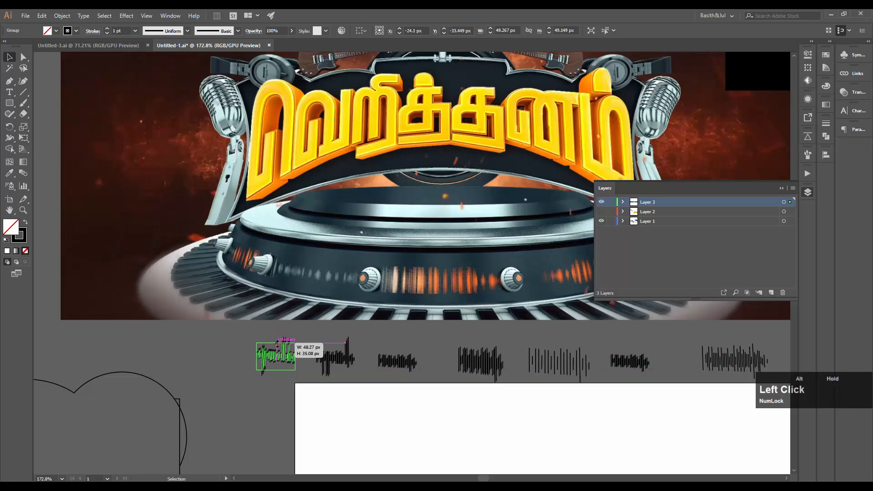
click(296, 335)
- Place a reduced-size copy of a layered cluster between the half-height cluster and the tall dense cluster
ctrl+drag(398, 397, 355, 382)
drag(435, 375, 325, 369)
ctrl+drag(462, 382, 444, 388)
drag(307, 322, 465, 365)
drag(429, 340, 456, 354)
click(290, 327)
drag(243, 354, 324, 340)
drag(306, 340, 314, 339)
drag(305, 350, 305, 351)
- Set the stroke colour of the four leftmost clusters to white
drag(332, 316, 150, 362)
click(76, 31)
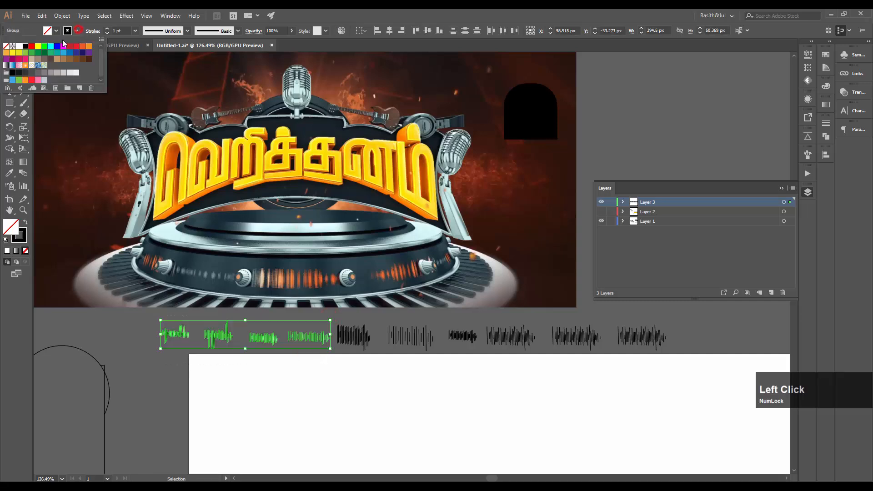
click(19, 46)
key(v)
click(349, 326)
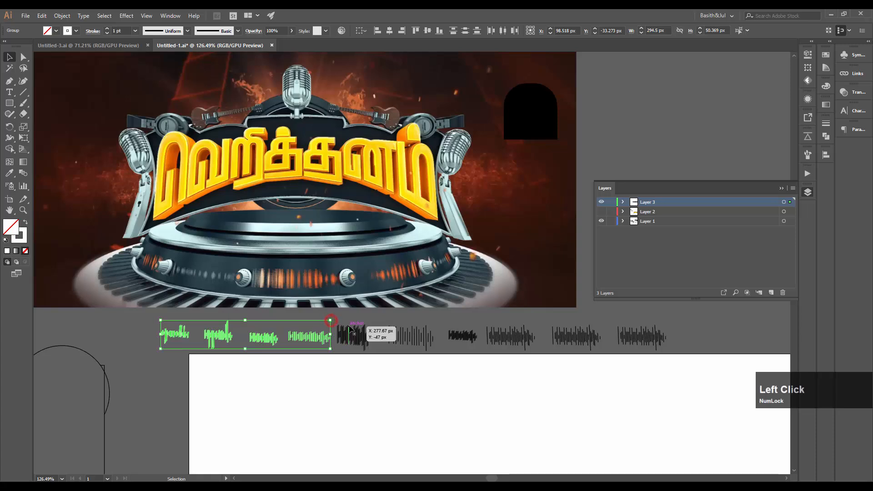
click(334, 318)
- Set the stroke colour of the six remaining clusters to orange-red
drag(479, 360, 685, 365)
click(72, 31)
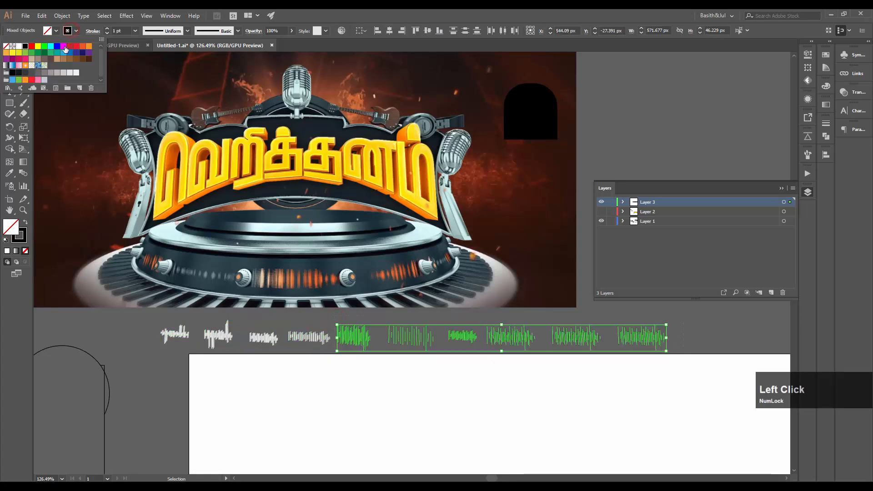
click(83, 46)
click(387, 291)
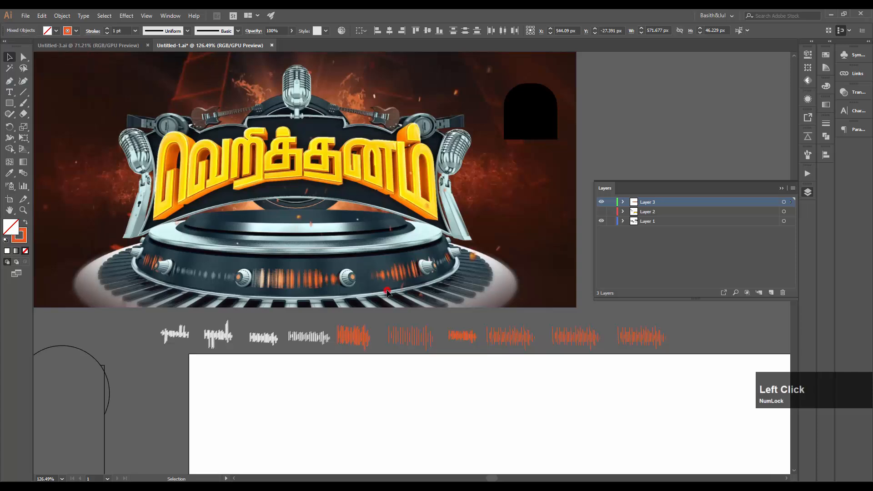
drag(481, 390, 397, 402)
click(327, 341)
shift+click(373, 344)
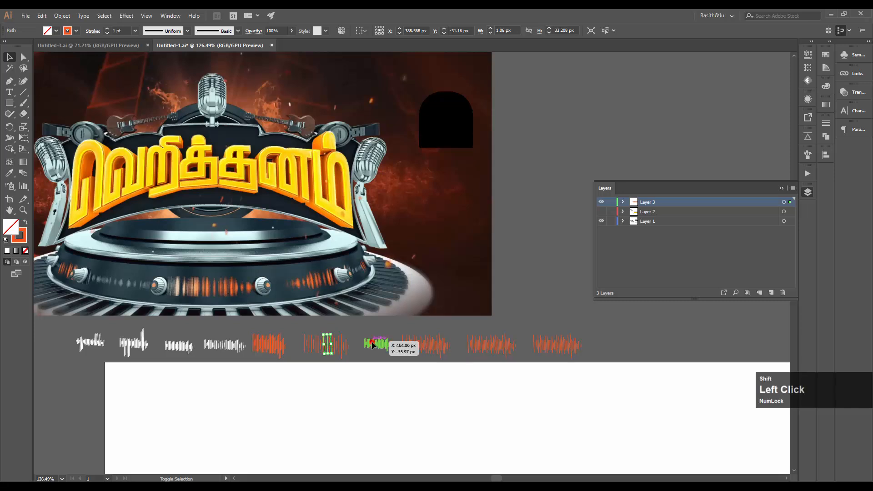
shift+click(421, 345)
click(352, 366)
- Recolour several individual lines of the sparse orange cluster with a white stroke
click(331, 345)
shift+click(311, 345)
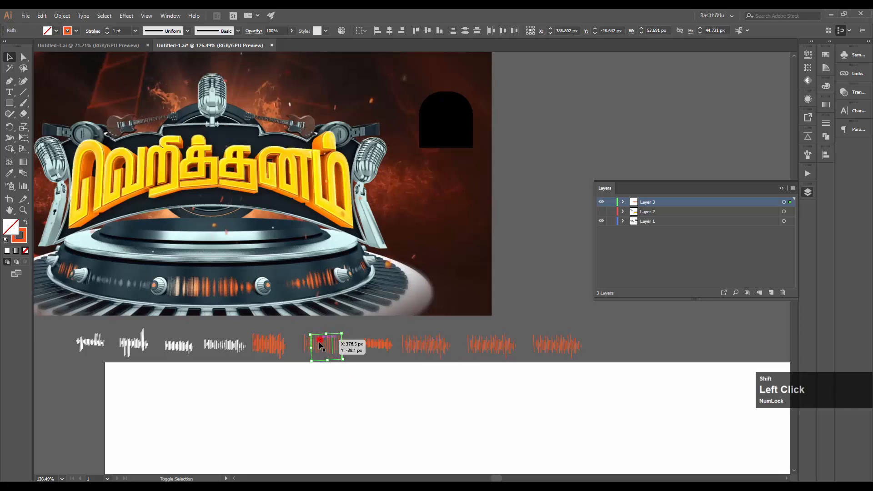
click(76, 31)
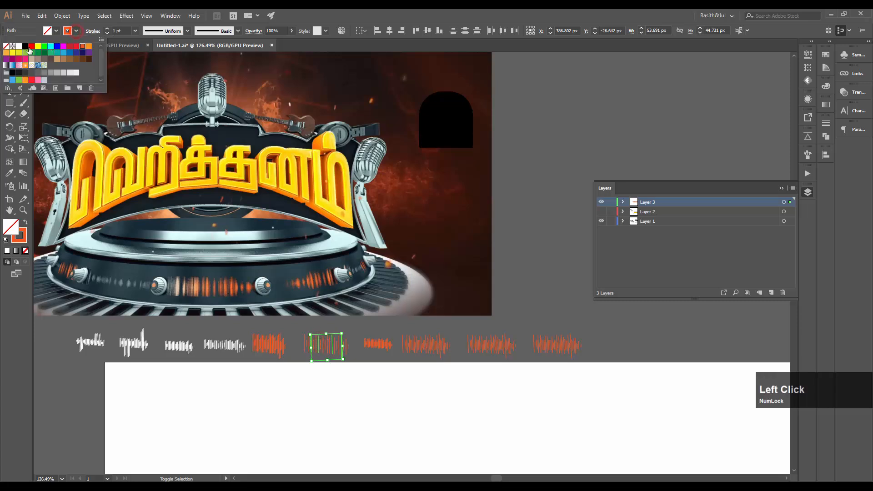
- Ungroup the first of the three orange layered clusters
click(426, 346)
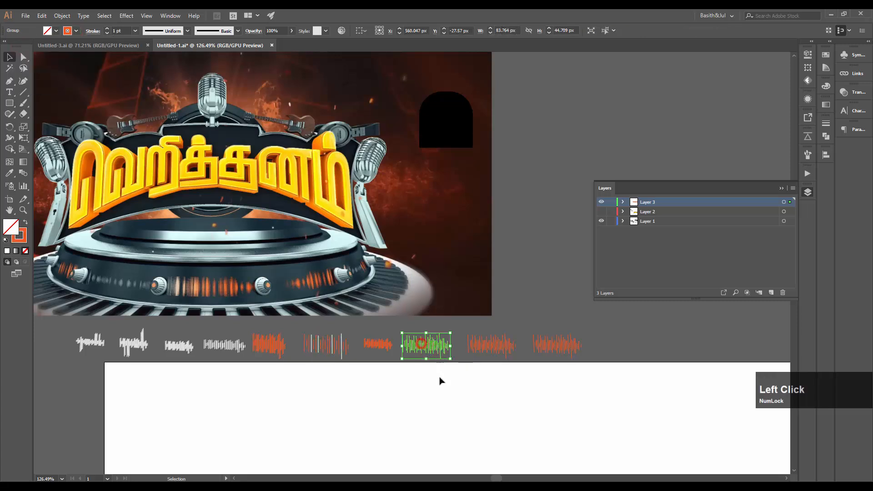
right_click(431, 349)
click(462, 275)
click(426, 380)
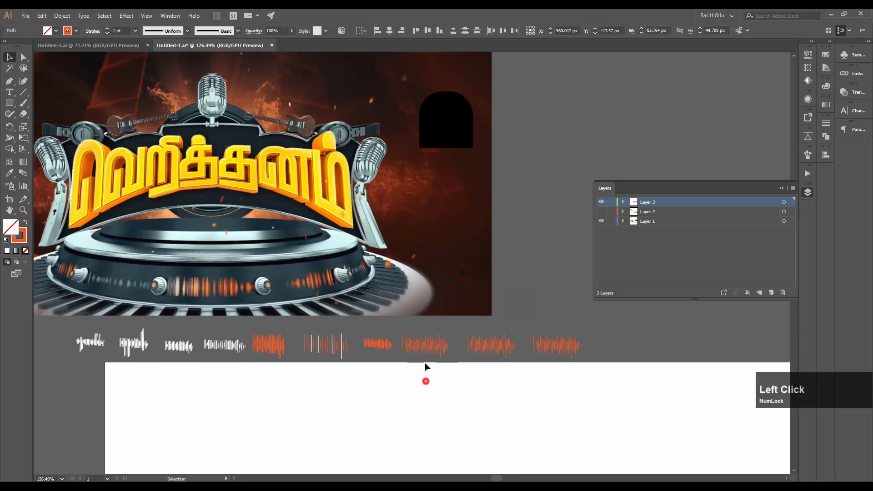
- Recolour several individual lines of the first ungrouped layered cluster with a white stroke
click(427, 346)
shift+click(439, 347)
shift+click(416, 345)
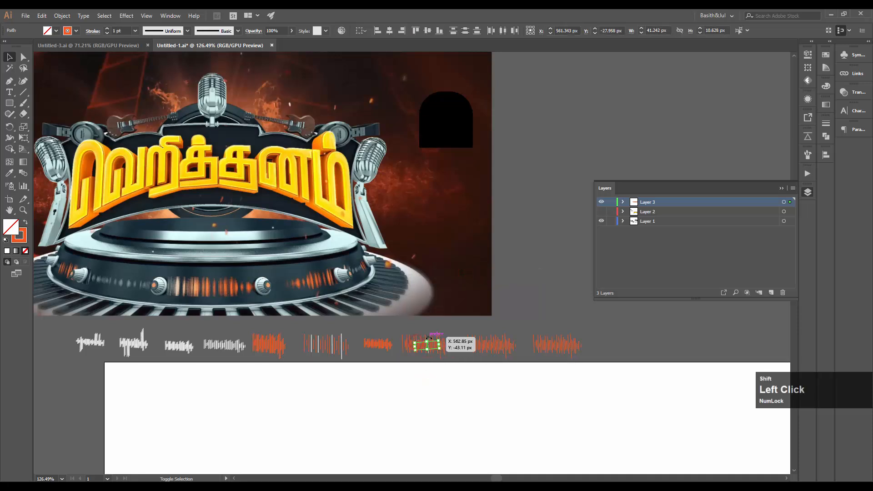
shift+click(429, 337)
shift+click(411, 339)
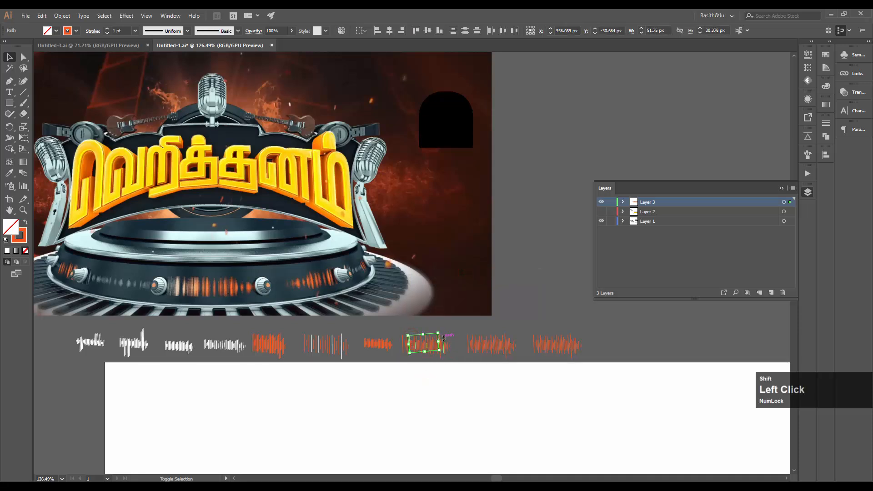
shift+click(446, 350)
click(77, 31)
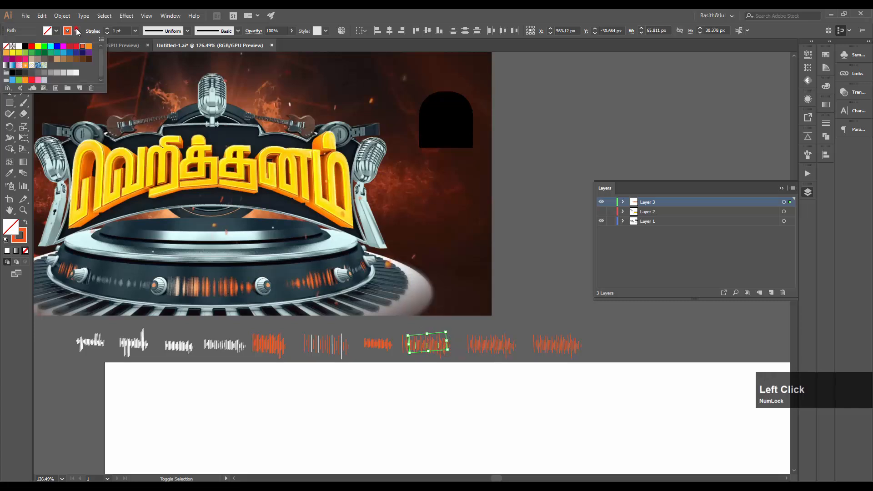
click(501, 296)
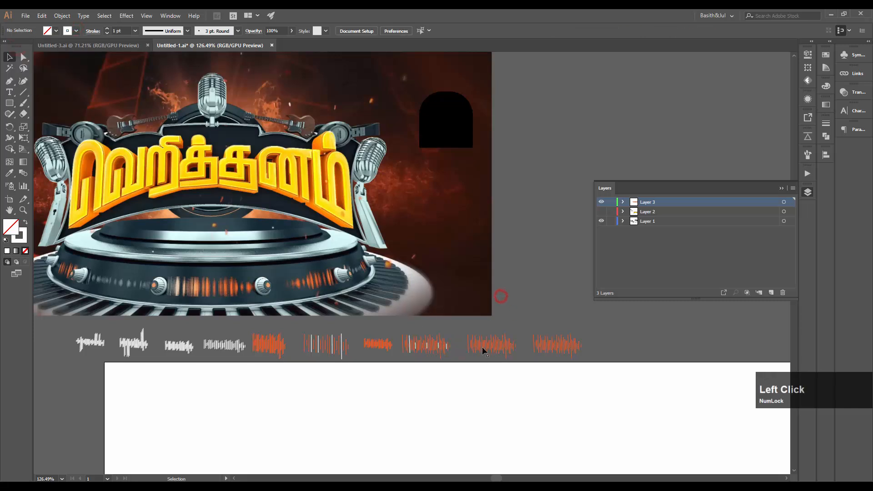
- Ungroup the second orange layered cluster and recolour several of its lines with a white stroke
right_click(492, 347)
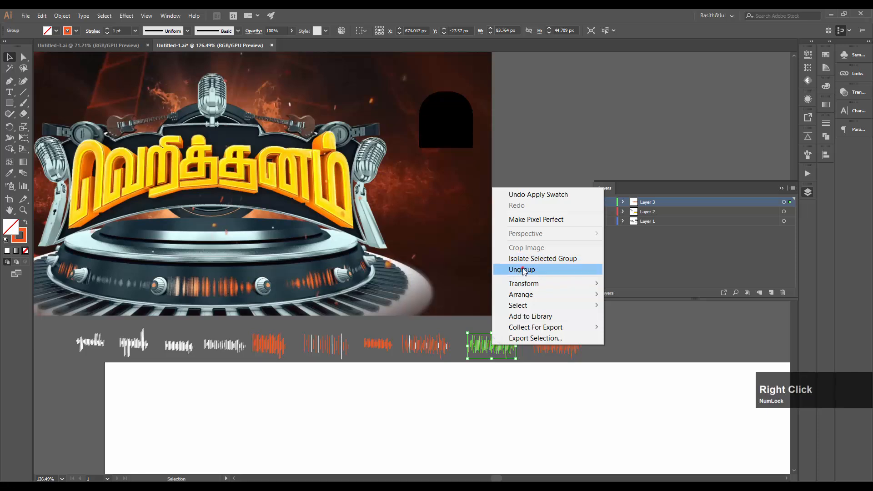
click(523, 268)
click(520, 304)
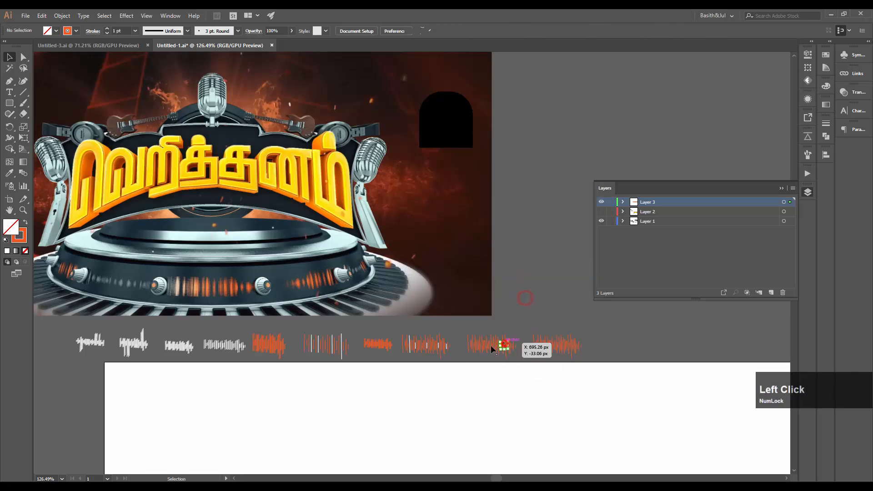
shift+click(490, 345)
shift+click(474, 342)
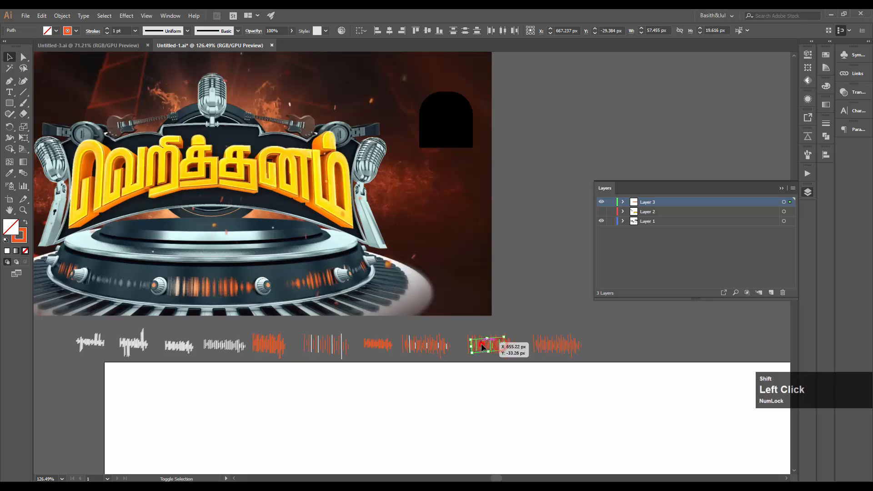
click(76, 30)
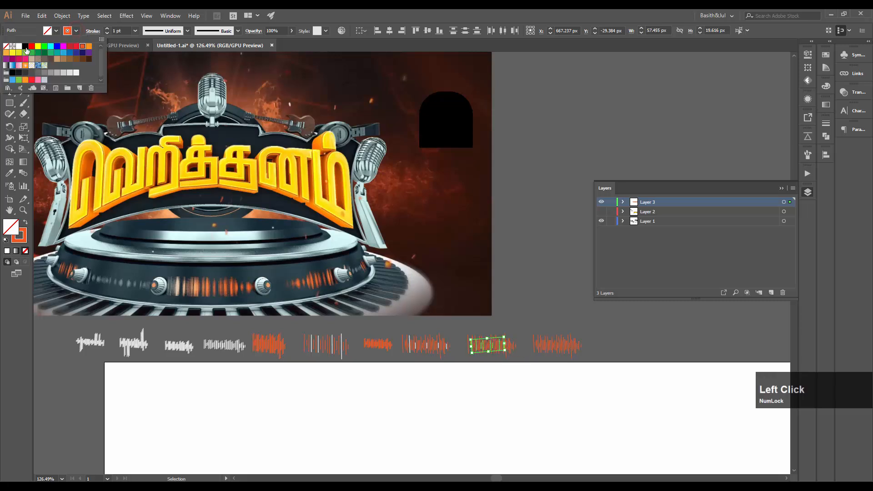
key(v)
click(520, 275)
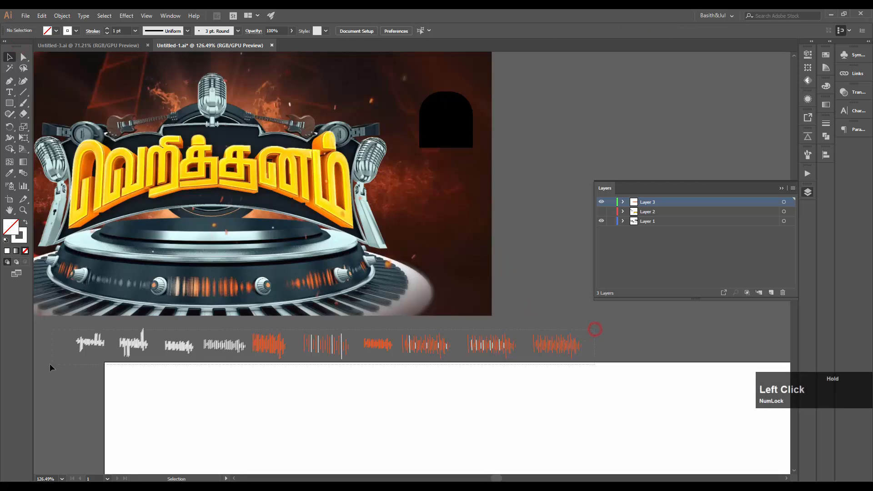
- Select all ten waveform clusters and convert their strokes to filled shapes with Outline Stroke
drag(50, 364, 49, 364)
click(67, 16)
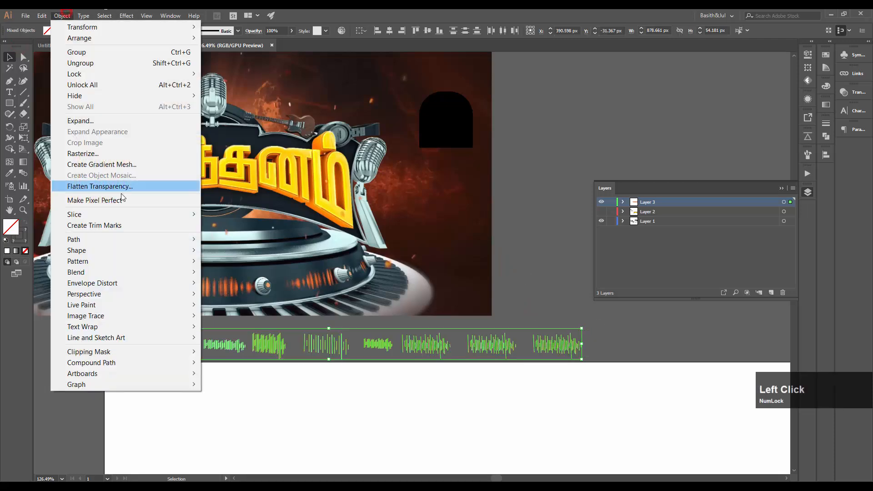
mouse_move(139, 237)
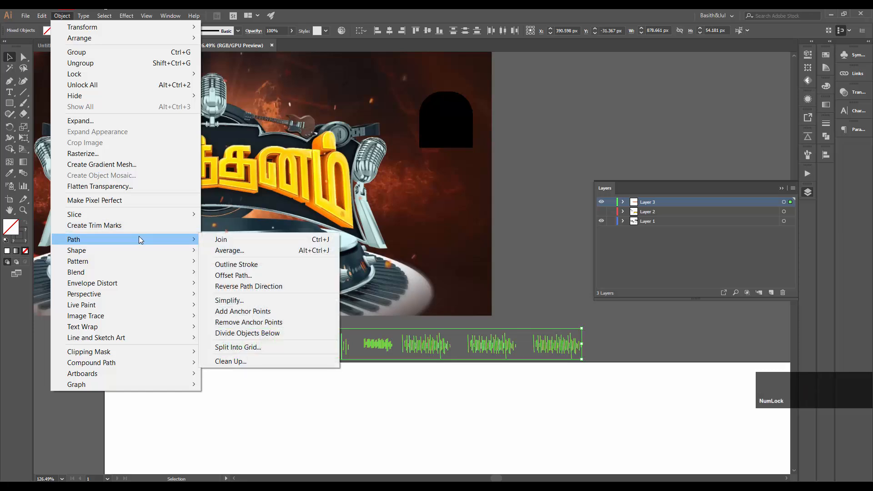
click(228, 266)
click(511, 312)
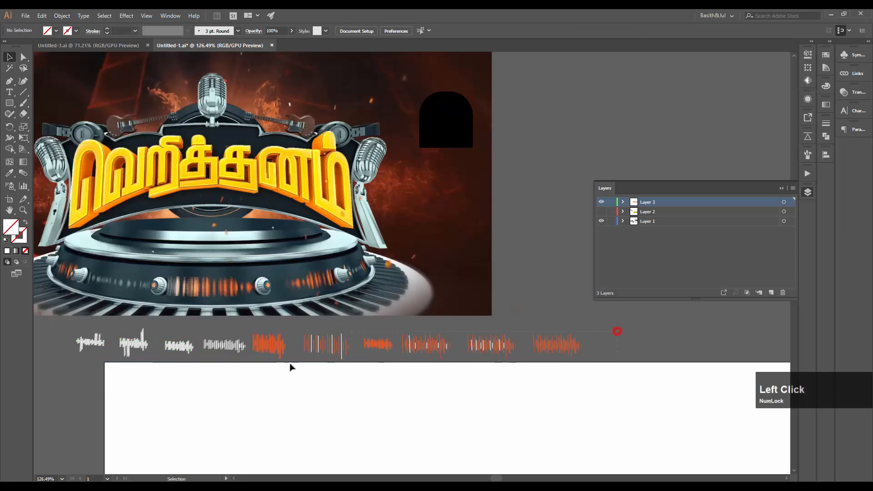
drag(290, 367, 69, 364)
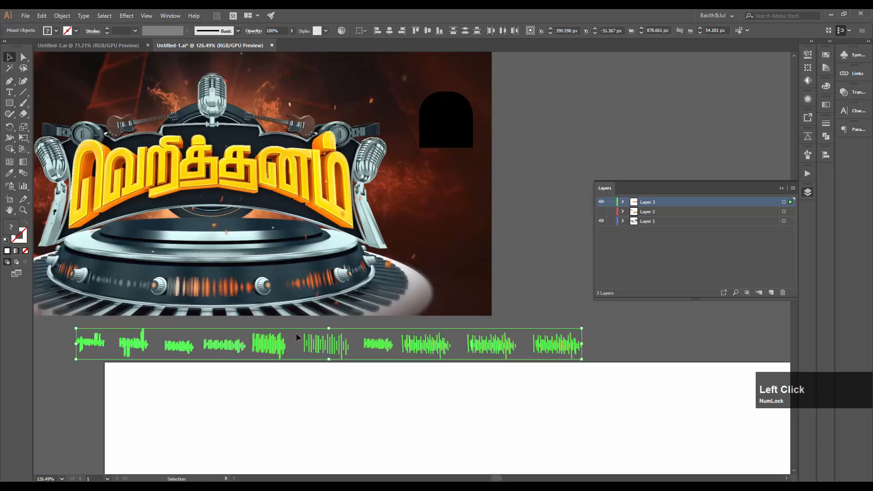
ctrl+drag(367, 291, 348, 293)
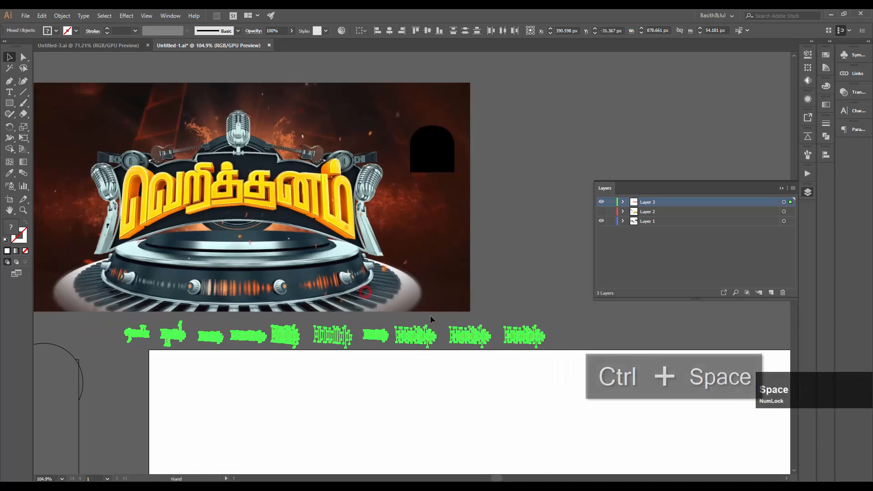
click(455, 295)
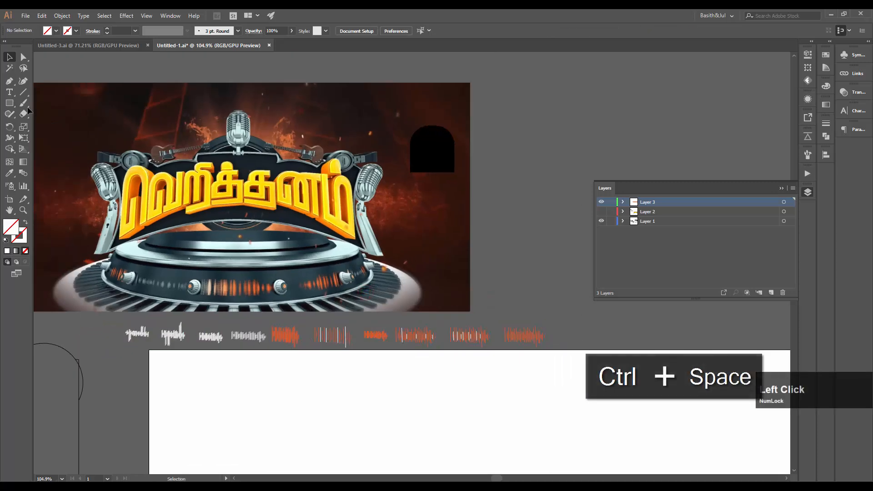
- Draw a 930 × 94 px rectangle covering the whole row of clusters and fill it with black
click(9, 102)
drag(112, 312, 555, 357)
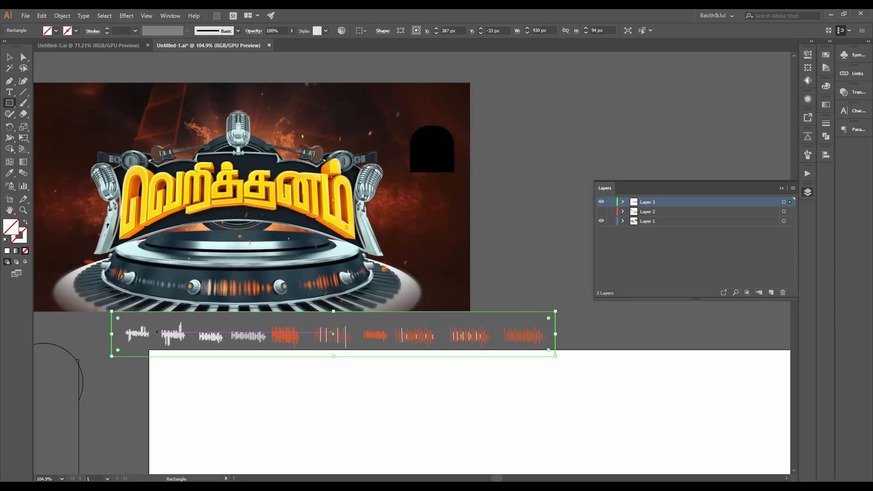
click(56, 30)
click(26, 46)
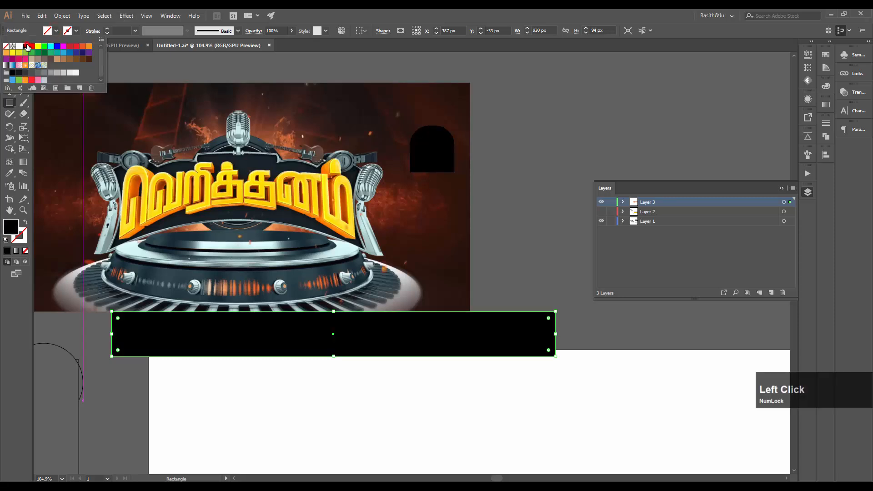
key(v)
- Send the black rectangle to the back, behind the waveform clusters
click(536, 321)
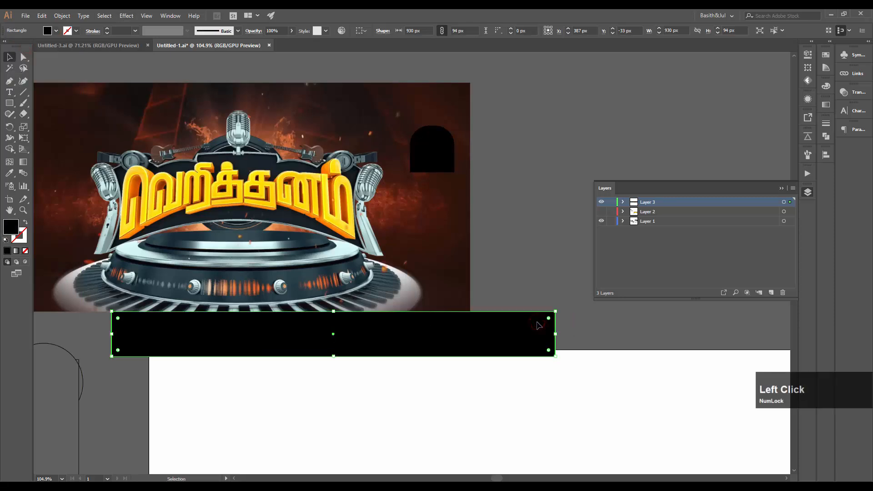
key(ctrl+shift+bracketleft)
click(582, 328)
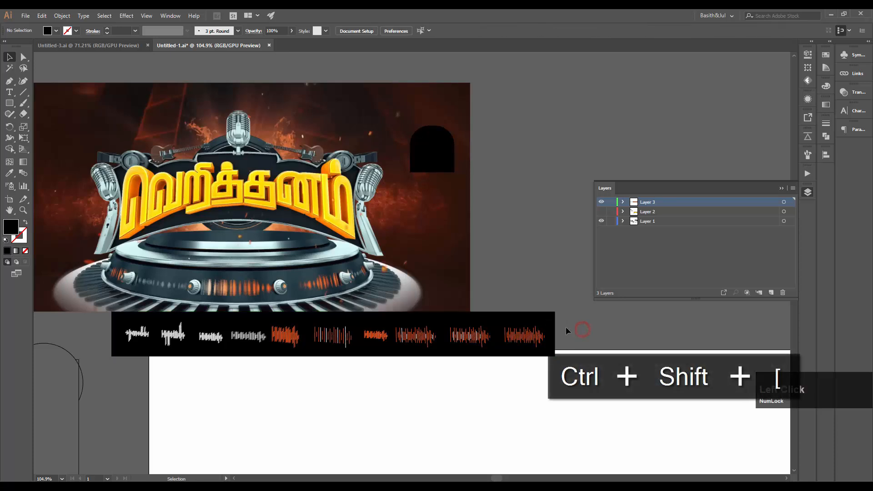
drag(440, 348, 100, 353)
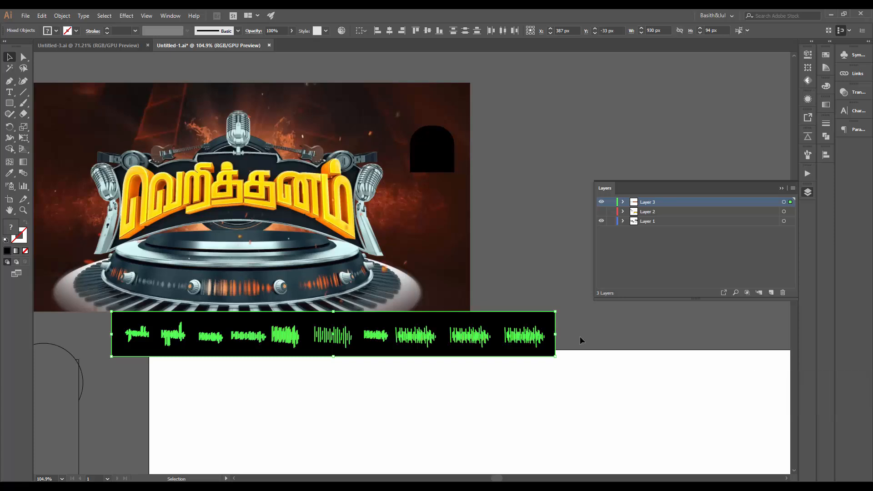
click(572, 342)
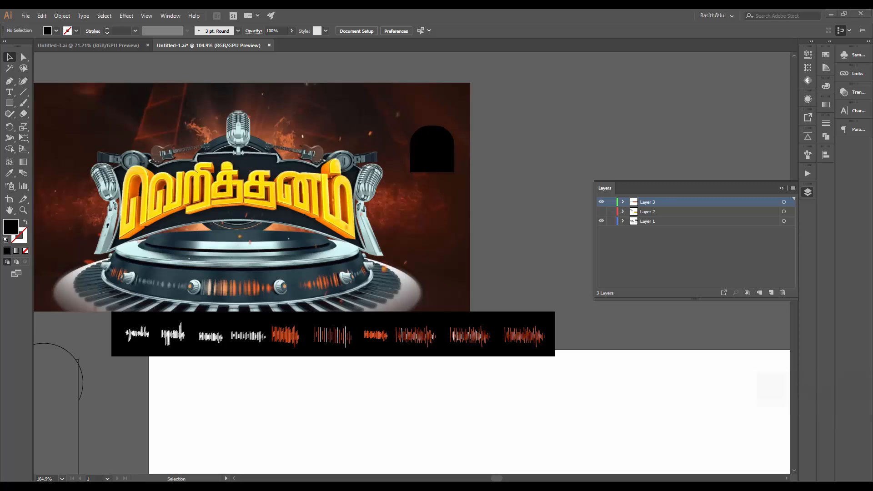
- Set the default fill colour to a dark grey with nothing selected
click(8, 227)
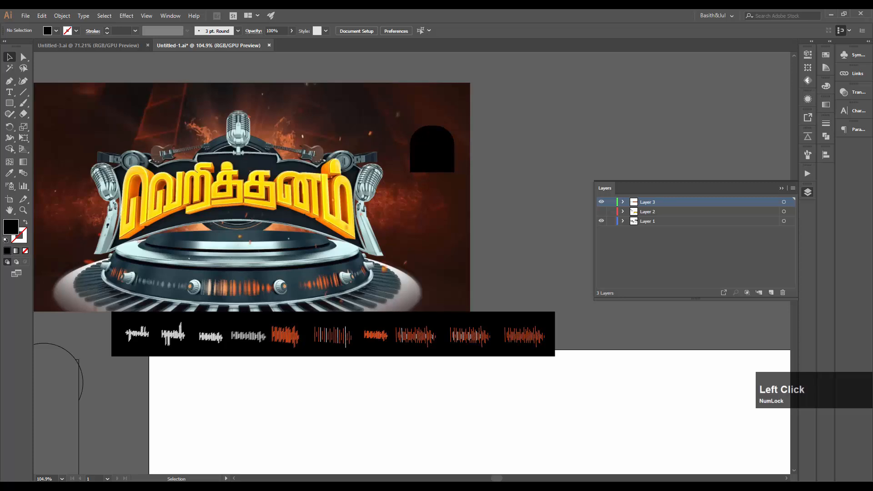
drag(0, 214, 605, 214)
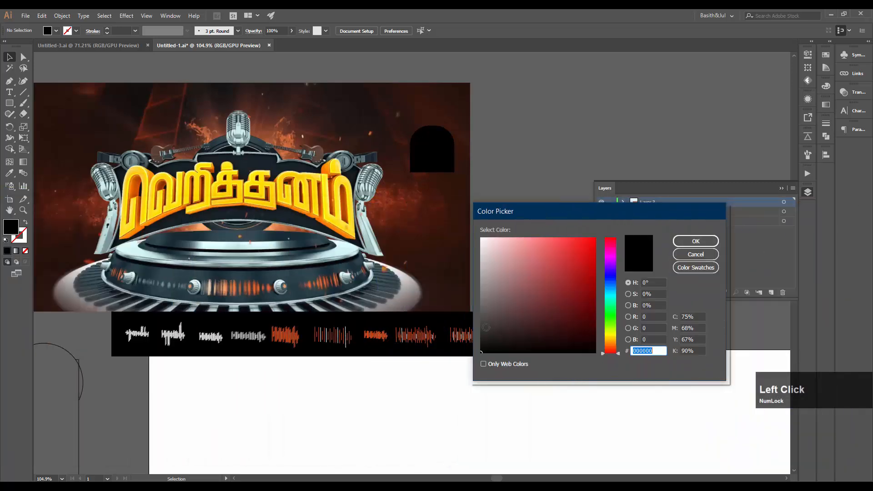
drag(486, 327, 476, 325)
click(488, 320)
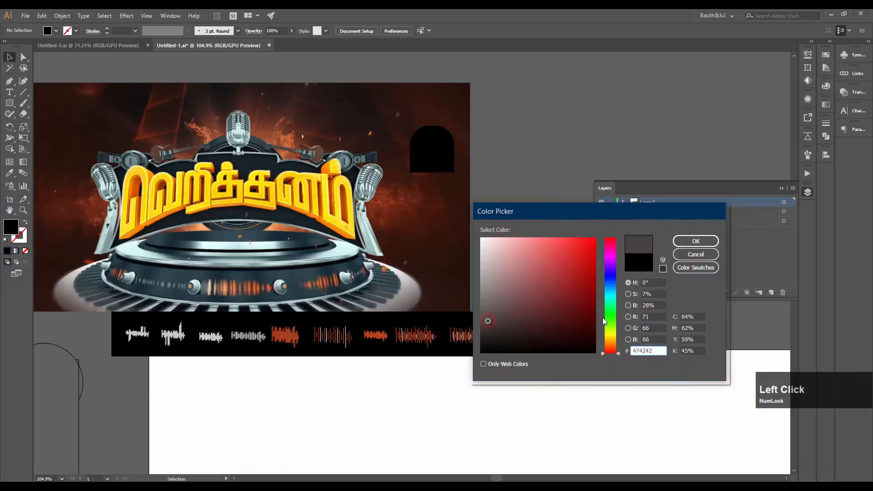
drag(604, 321, 611, 293)
click(696, 241)
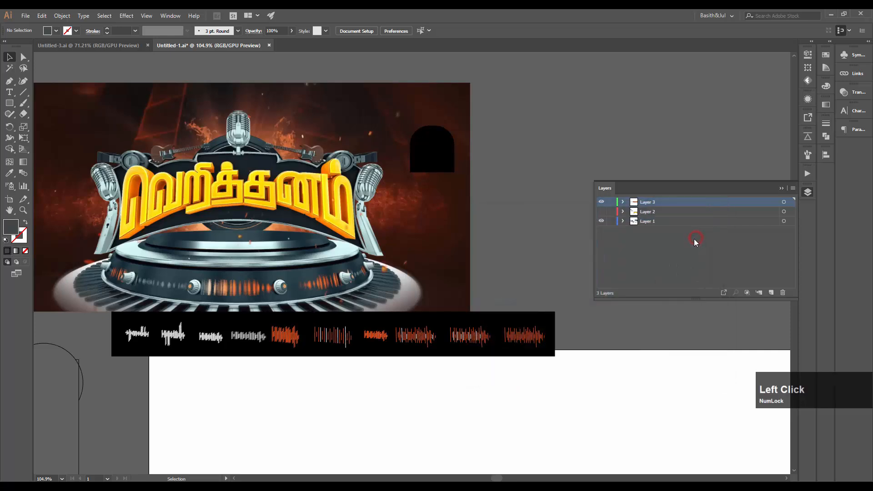
- Fill the background rectangle with the dark grey 3F3B3B
click(541, 319)
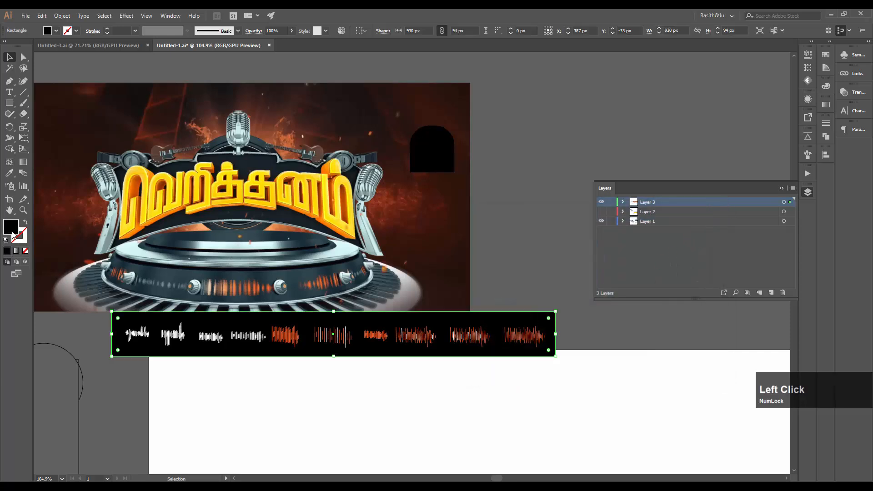
double_click(10, 228)
click(495, 325)
click(487, 325)
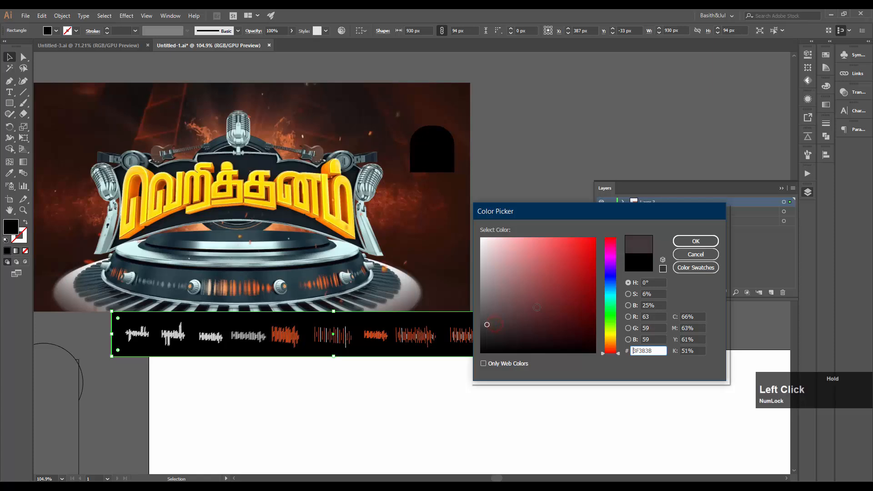
click(697, 241)
click(572, 326)
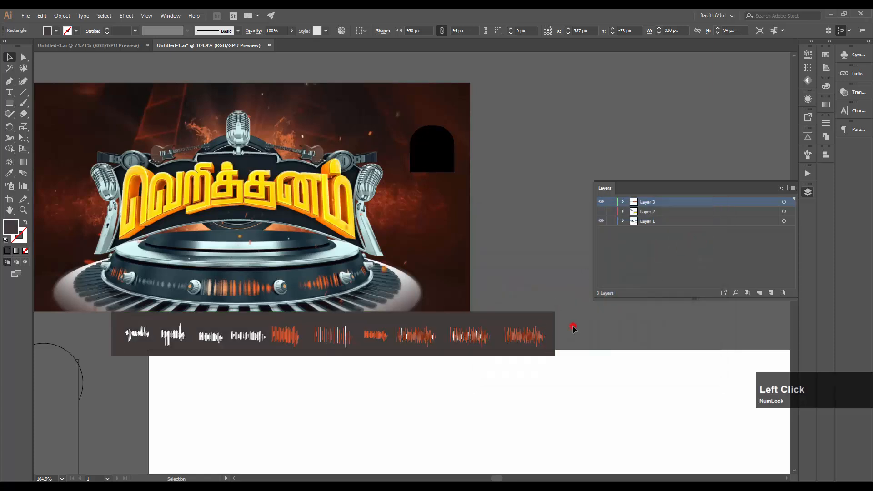
- Change the background rectangle's fill to the dark blue-grey 383B3F
click(521, 319)
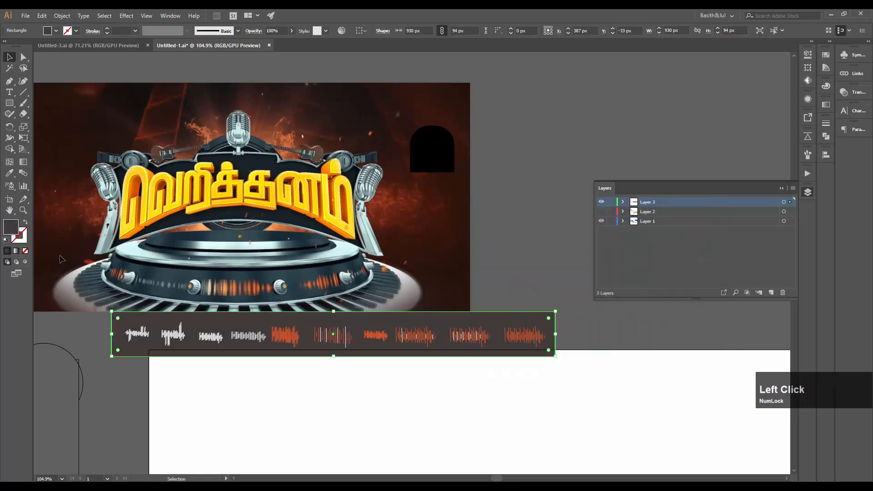
double_click(14, 226)
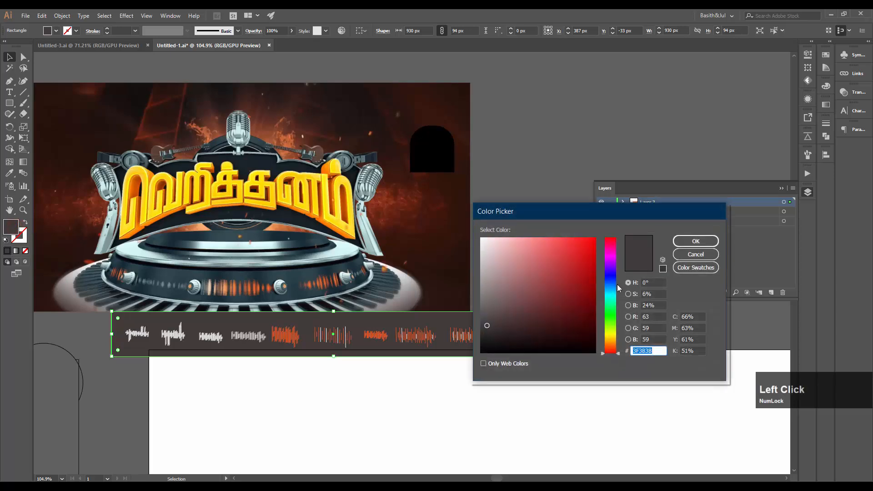
drag(618, 288, 618, 286)
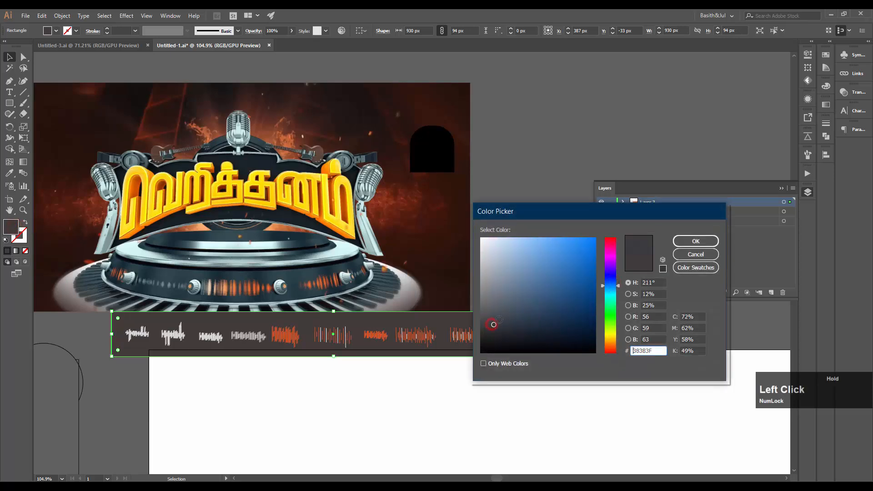
click(695, 241)
click(579, 338)
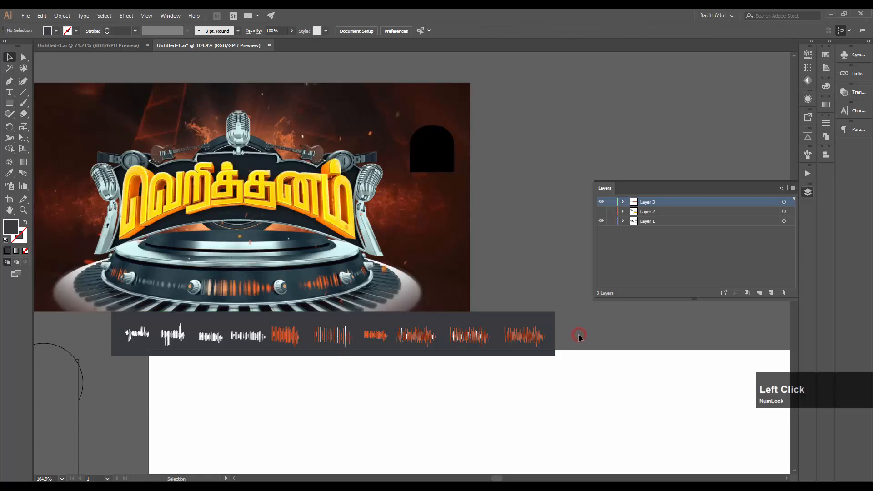
- Select the background rectangle with all its clusters and move them to the empty canvas beside the reference image, at about X 1276, Y -320 px
click(187, 390)
drag(581, 326, 96, 344)
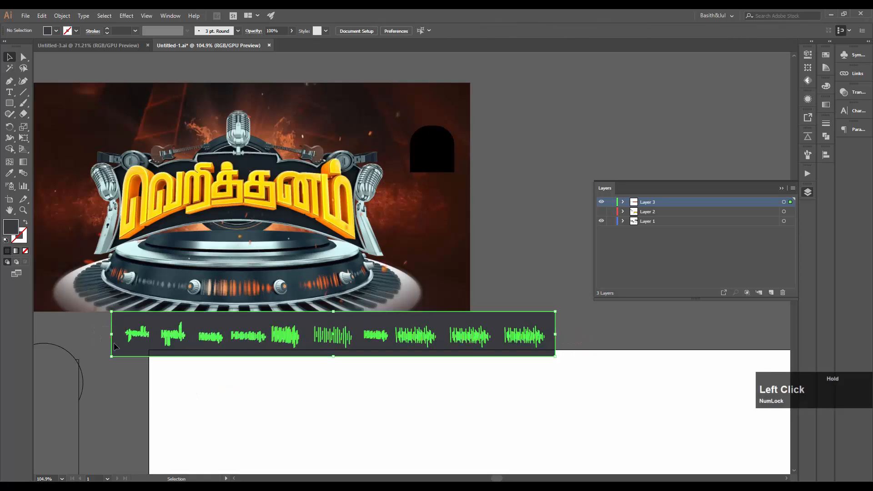
key(space)
drag(578, 343, 362, 388)
drag(353, 358, 537, 296)
key(ctrl+space)
ctrl+drag(458, 321, 561, 339)
drag(561, 339, 397, 359)
- Collect the selected background rectangle and waveform clusters for export as a single asset
right_click(373, 295)
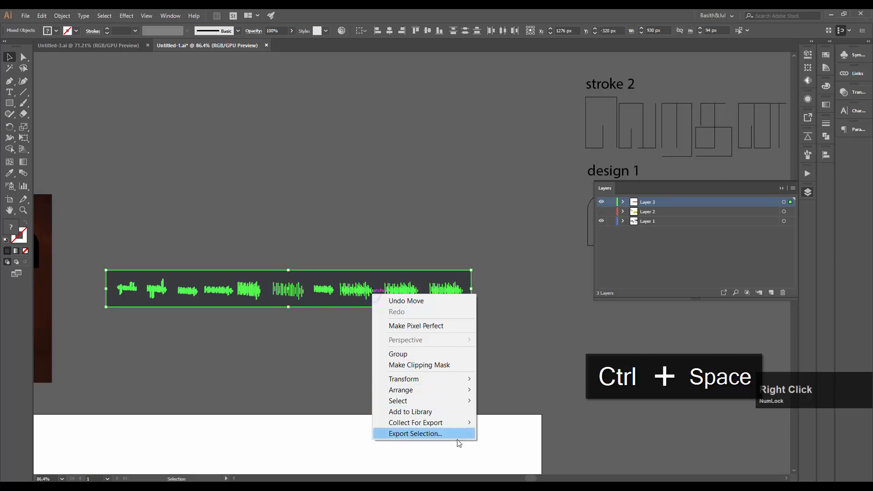
mouse_move(451, 423)
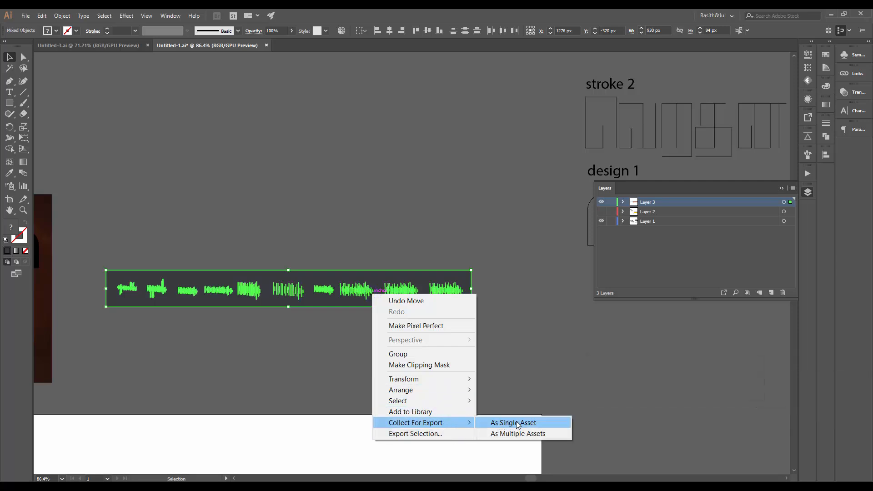
click(517, 424)
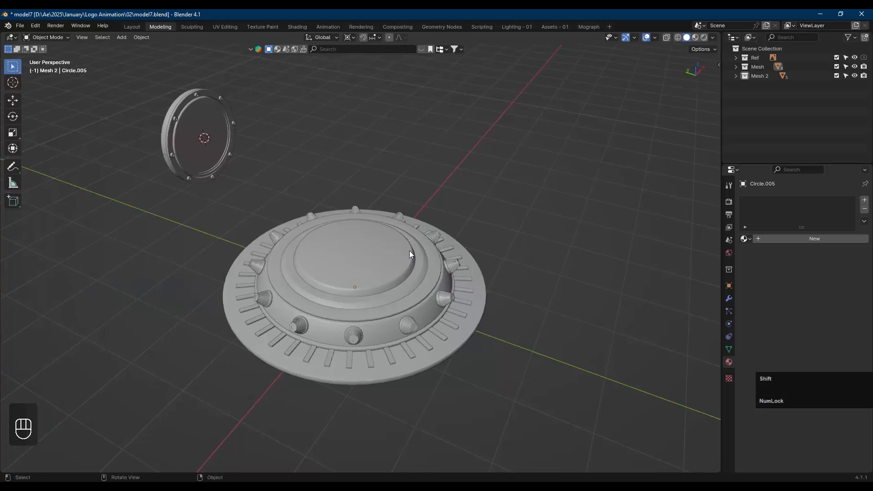
- Switch to Blender, set the viewport to Material Preview, and open the Shading workspace with the stage model in view
middle_drag(509, 314, 498, 305)
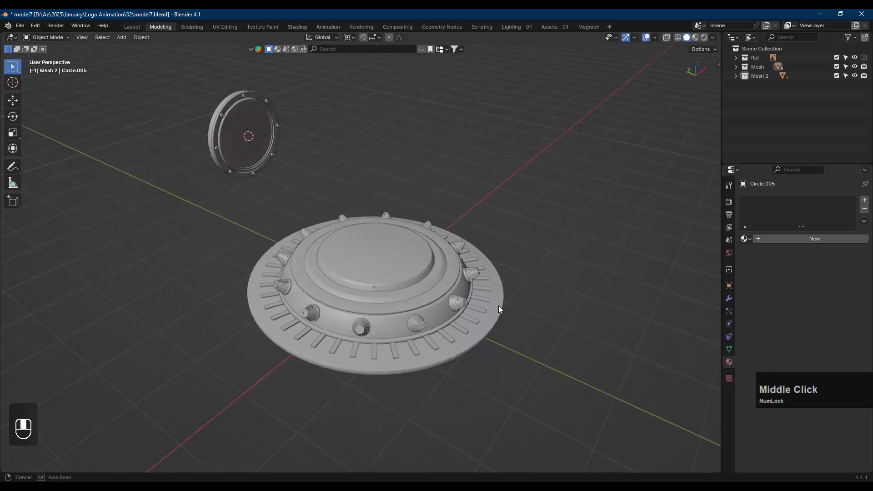
scroll(449, 304, down, 4)
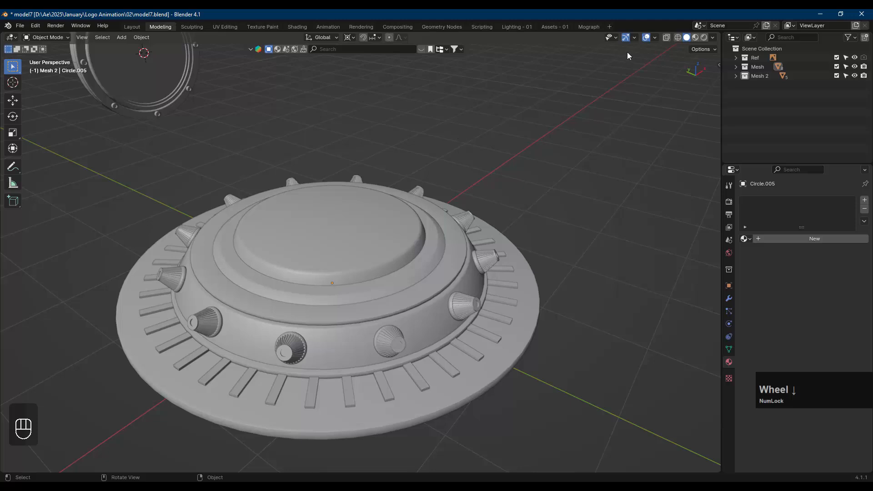
click(695, 38)
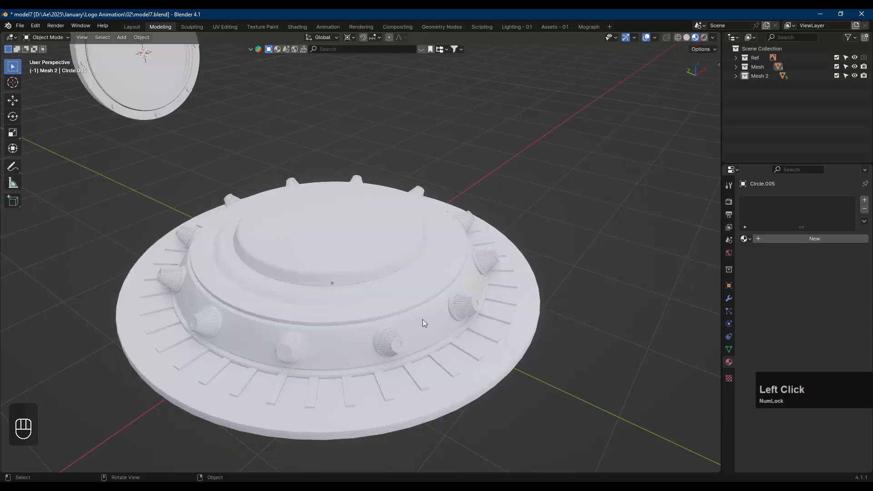
middle_drag(476, 324, 469, 285)
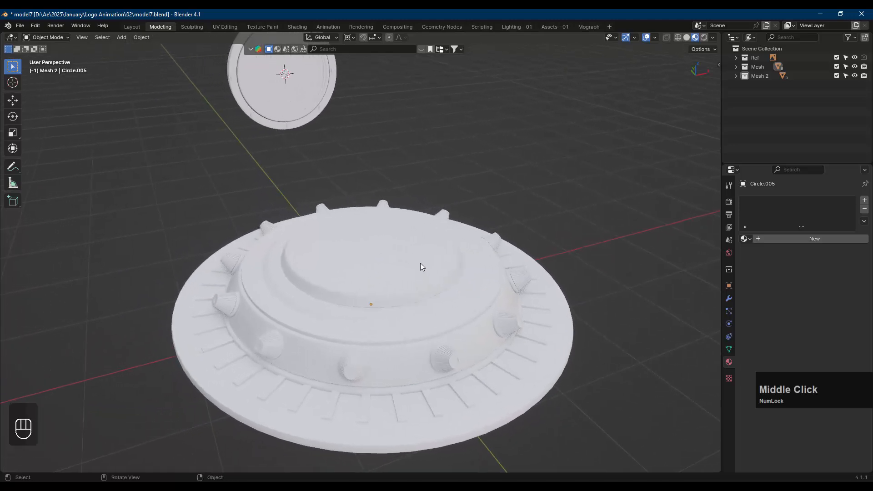
middle_drag(420, 267, 559, 114)
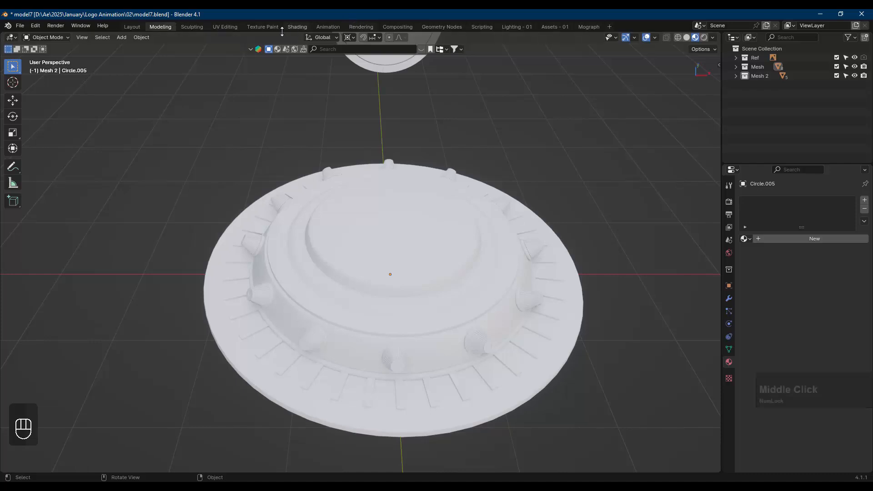
click(297, 27)
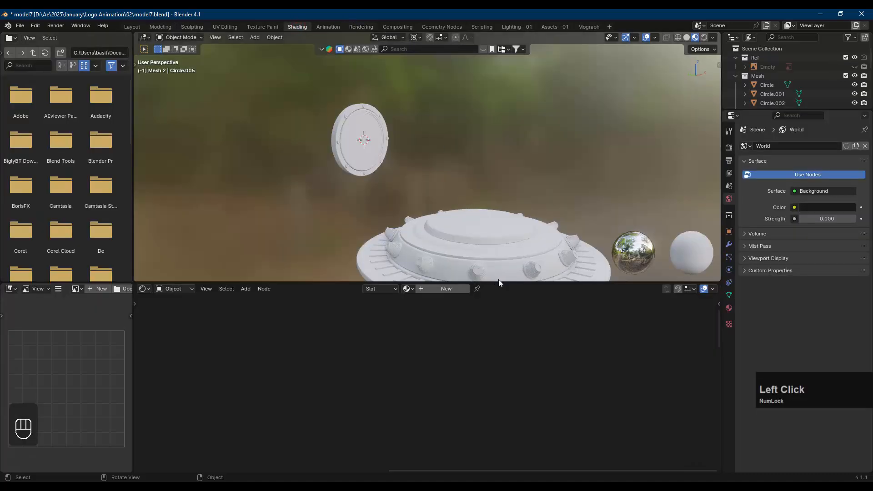
shift+middle_drag(503, 246, 415, 147)
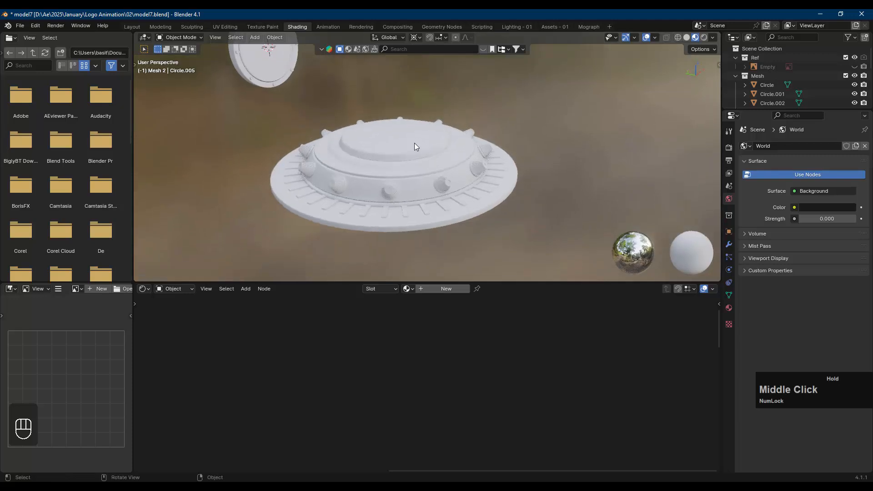
- Select the stage's top disc and unhide the reference image in the Ref collection for comparison
click(413, 141)
scroll(397, 147, up, 2)
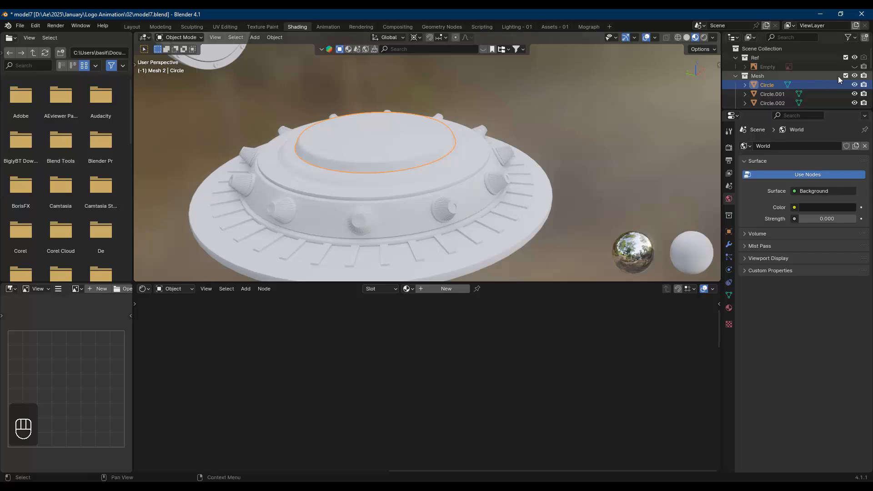
click(854, 66)
shift+middle_drag(339, 112, 387, 122)
scroll(408, 142, up, 3)
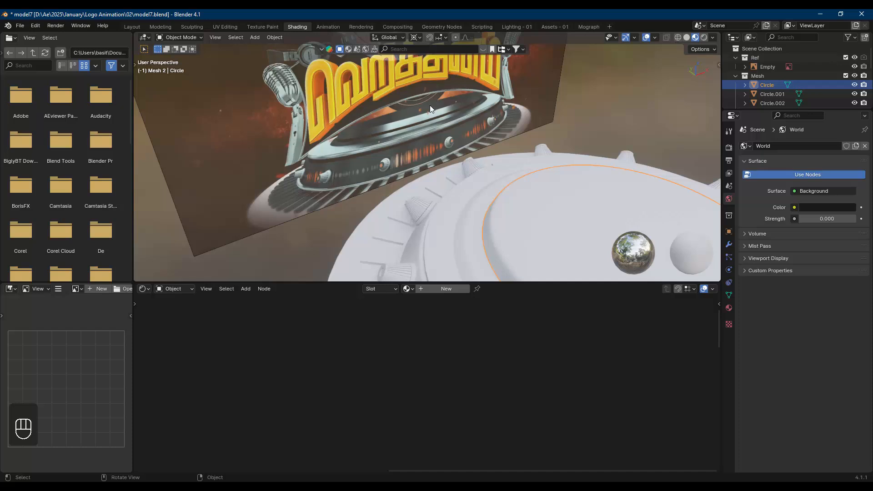
shift+middle_drag(454, 124, 460, 184)
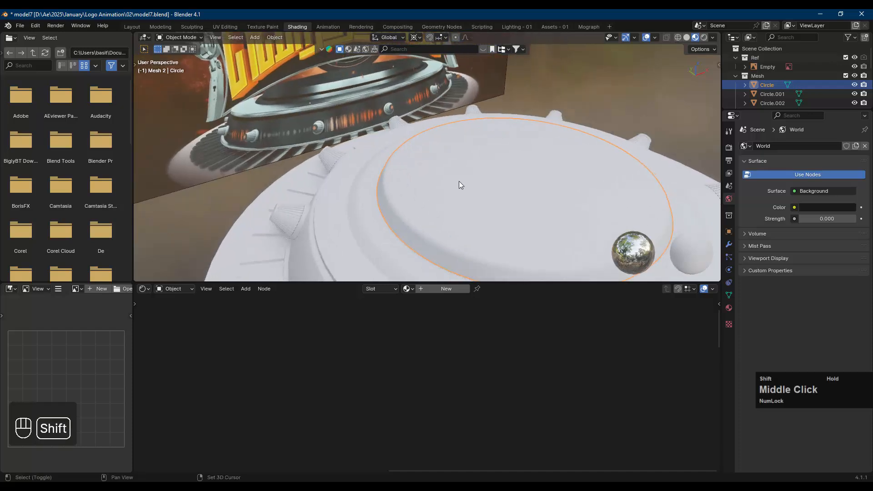
- Create a new material on the stage's top disc and name it steel 1
click(474, 189)
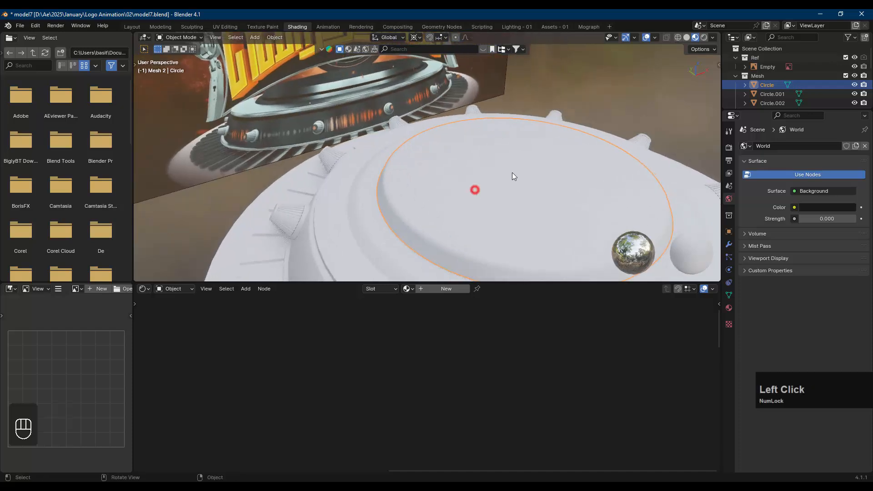
click(729, 307)
click(807, 184)
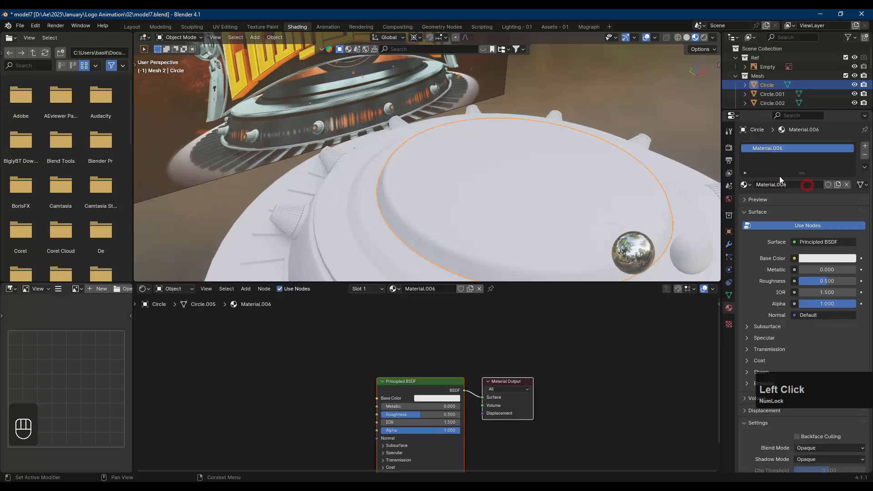
double_click(778, 148)
text(steel )
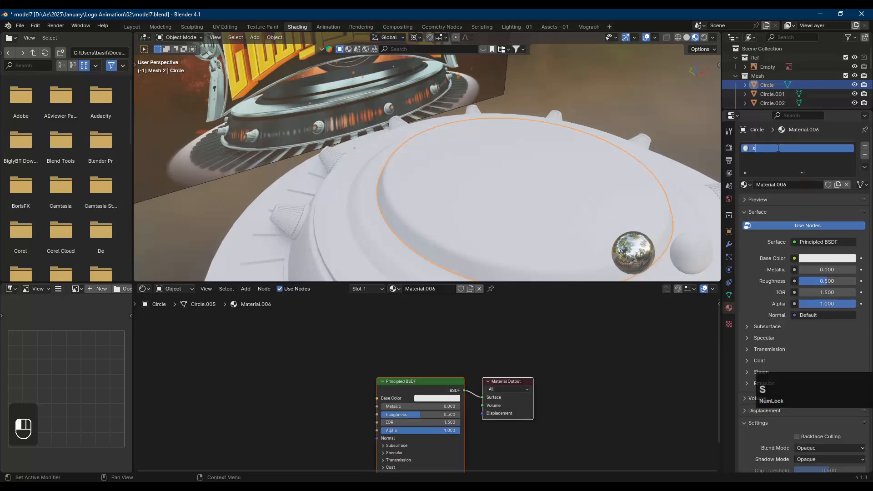
text(1)
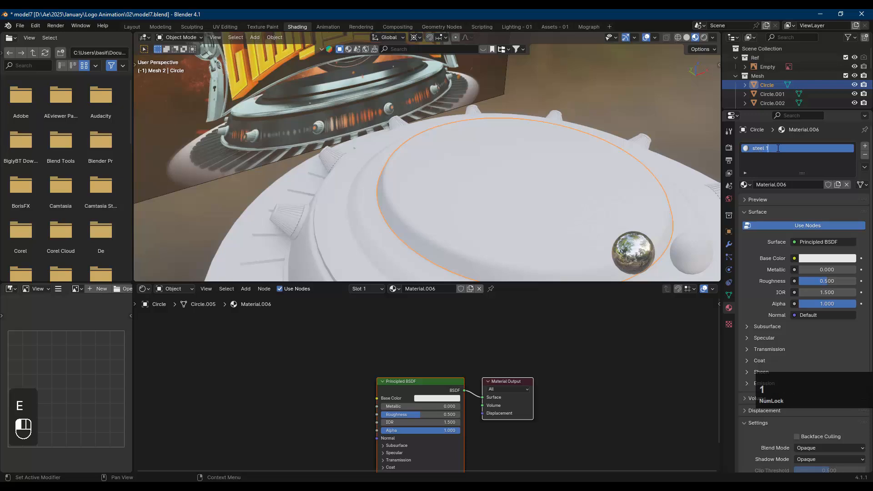
key(Return)
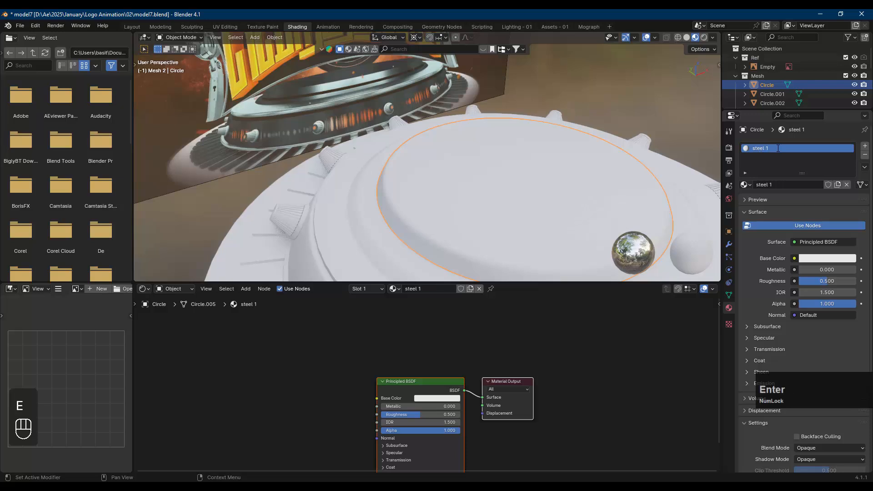
- Give steel 1 a grey-blue base colour (hue 0.548, saturation 0.404, value 0.308) and a roughness of 0.2
click(810, 258)
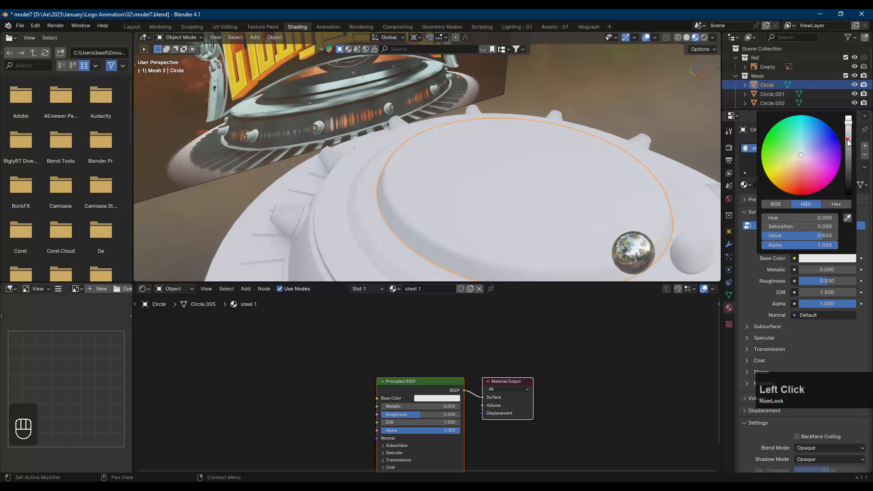
mouse_move(848, 143)
mouse_down()
mouse_move(849, 151)
mouse_move(803, 147)
mouse_up()
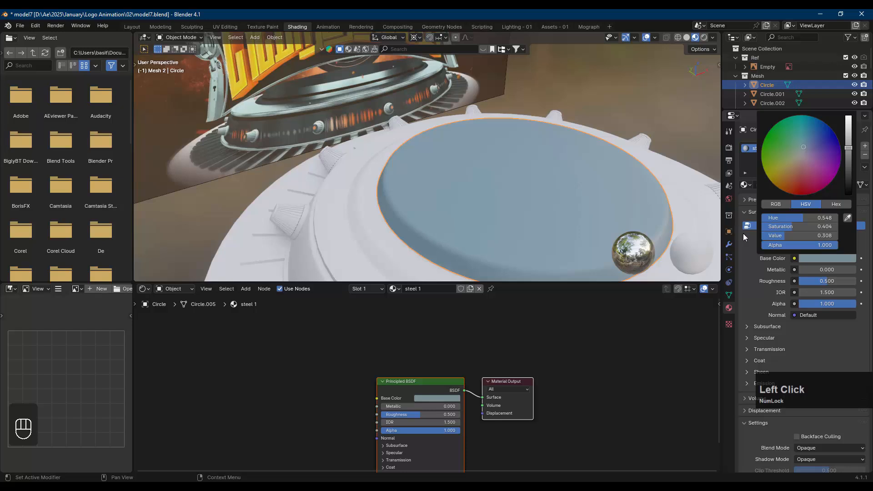
click(822, 280)
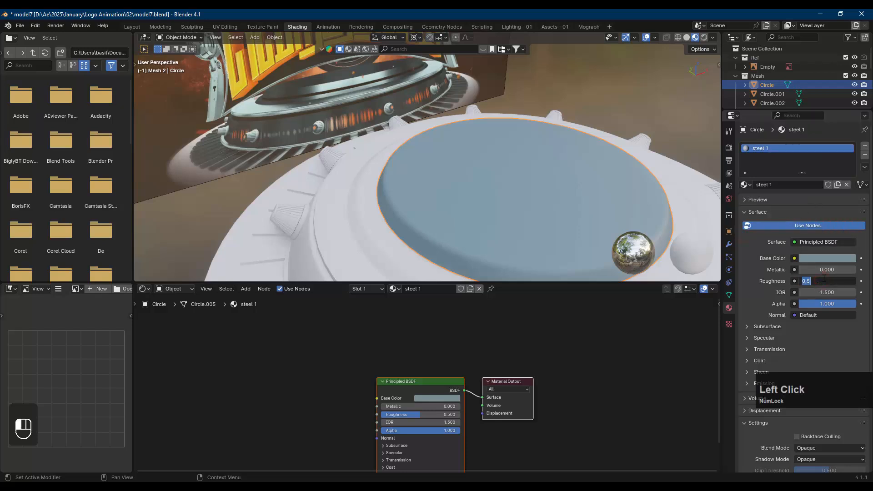
key(BackSpace)
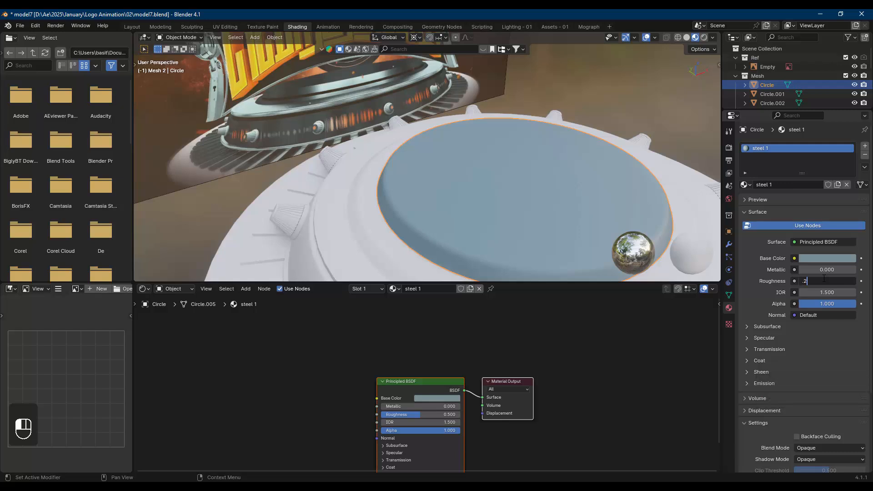
key(Return)
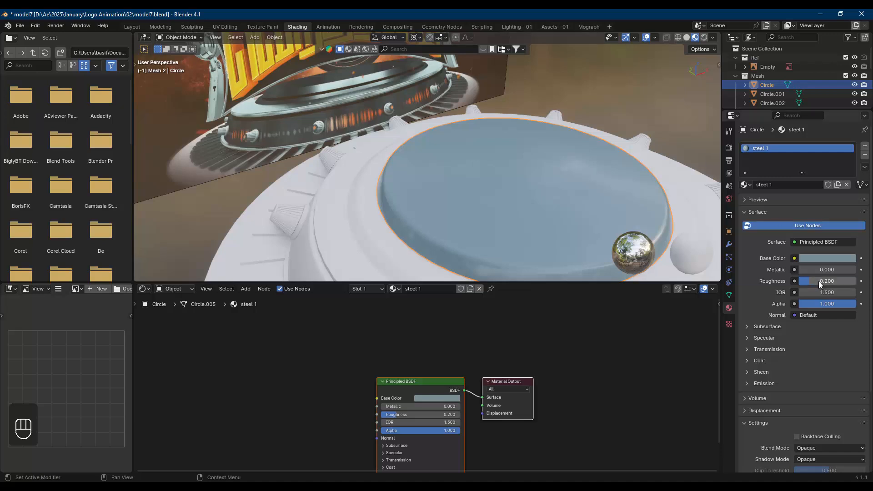
- Set steel 1's metallic value to 0.8 and its specular IOR level to 0.3
click(820, 268)
text(.8)
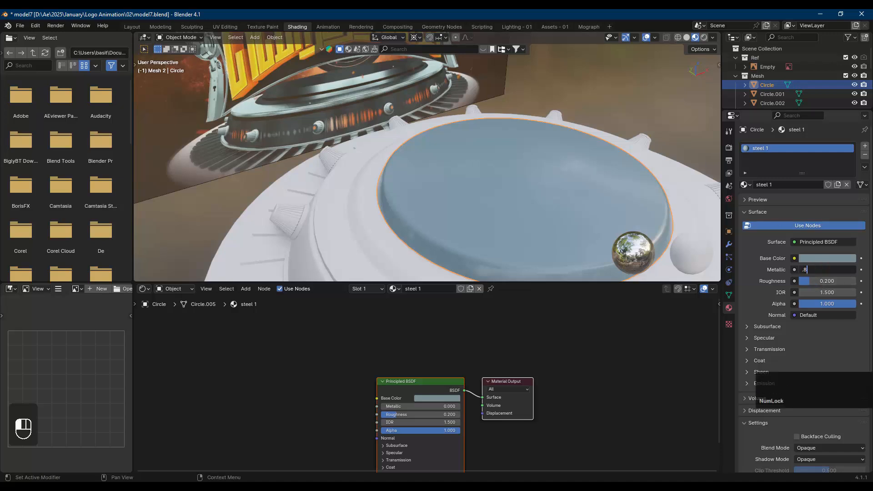
key(Return)
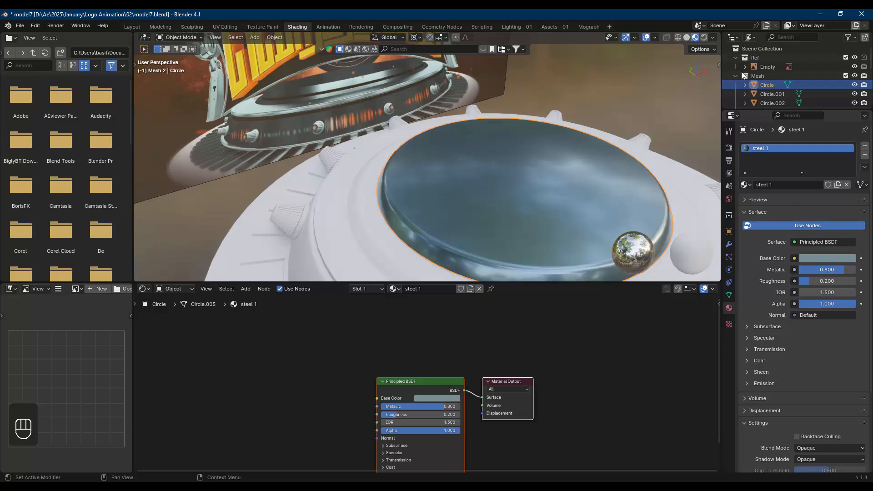
click(746, 340)
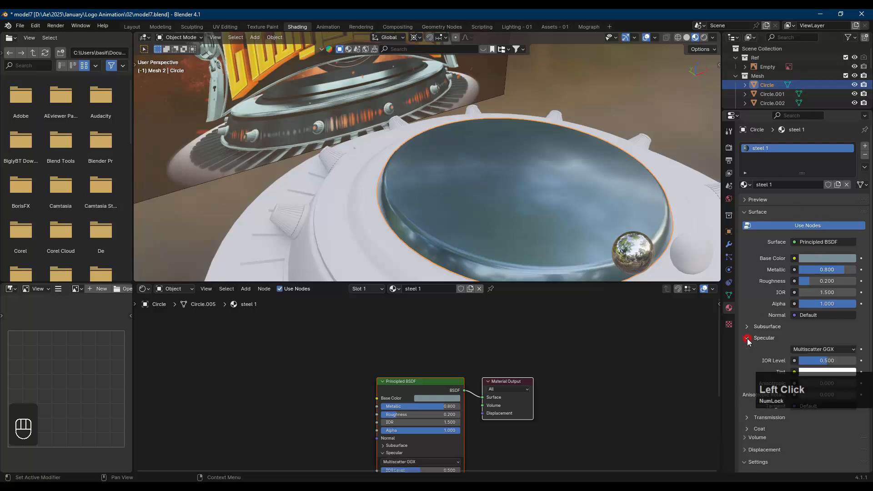
click(826, 361)
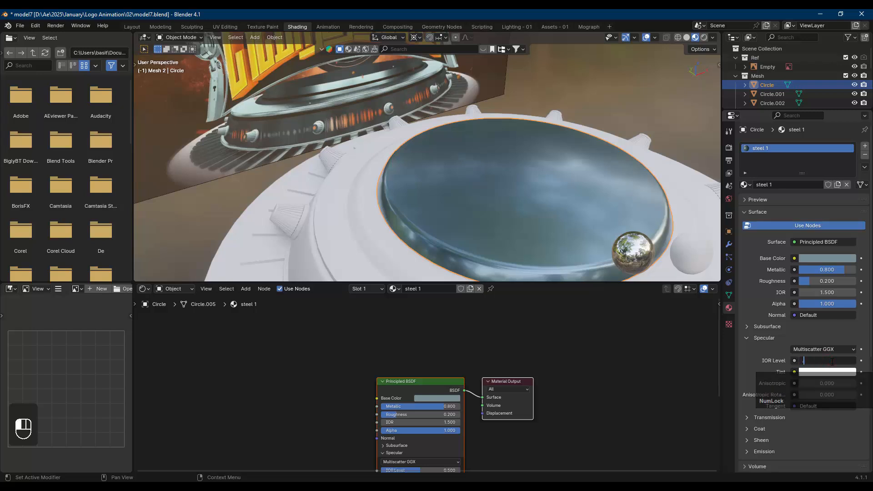
key(Return)
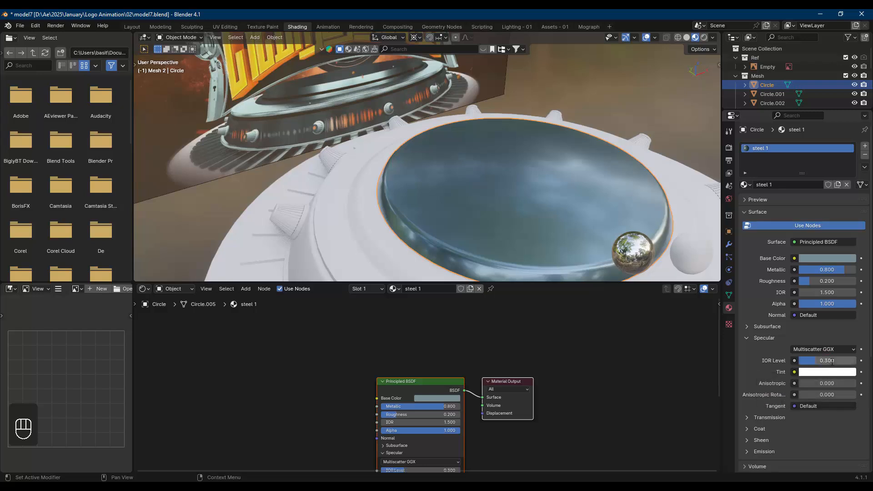
click(748, 339)
- Create a new material named steel 2 on the wide tier, Circle.001, beneath the top disc
scroll(610, 222, down, 2)
mouse_move(609, 220)
shift+middle_down()
mouse_move(515, 165)
mouse_move(593, 215)
shift+middle_up()
click(594, 206)
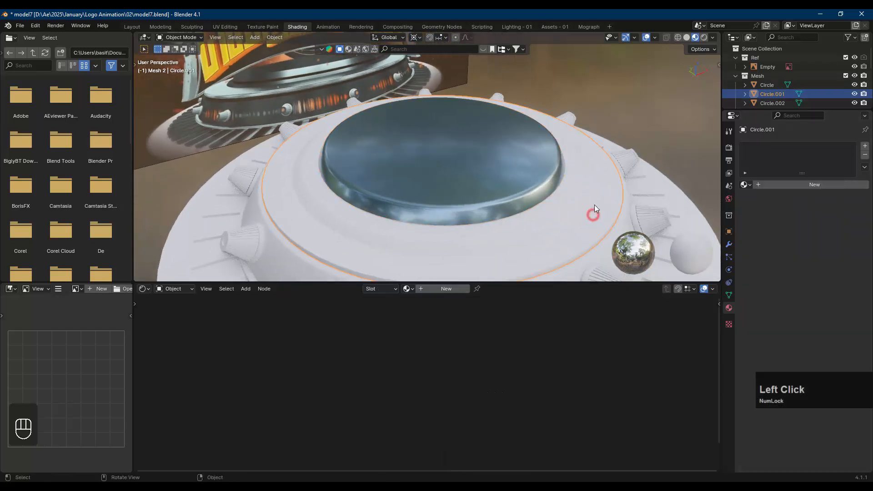
click(792, 184)
click(782, 184)
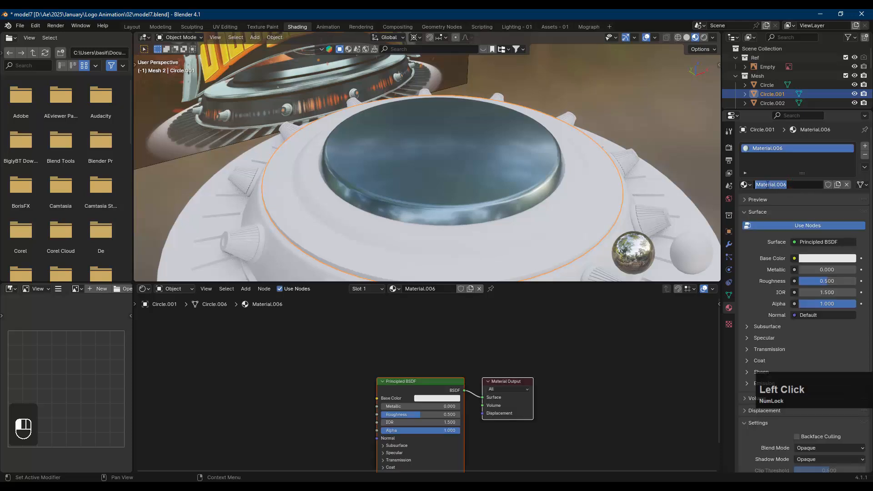
text(steel 2)
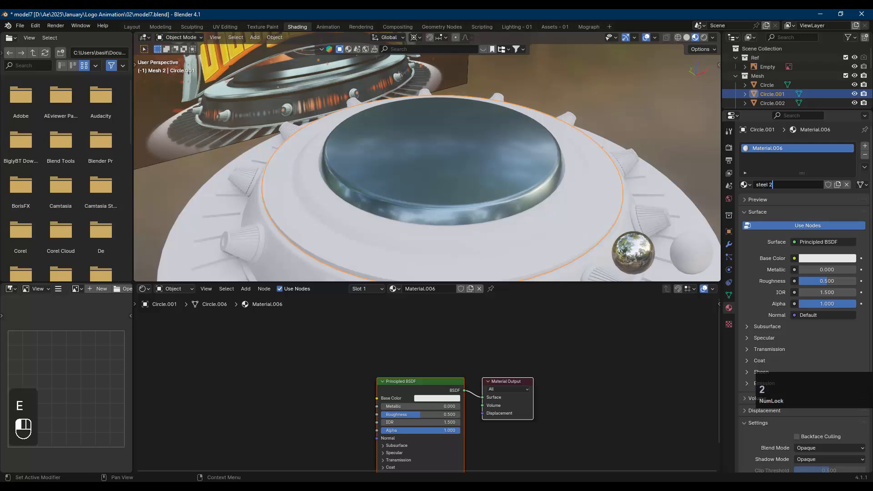
key(Return)
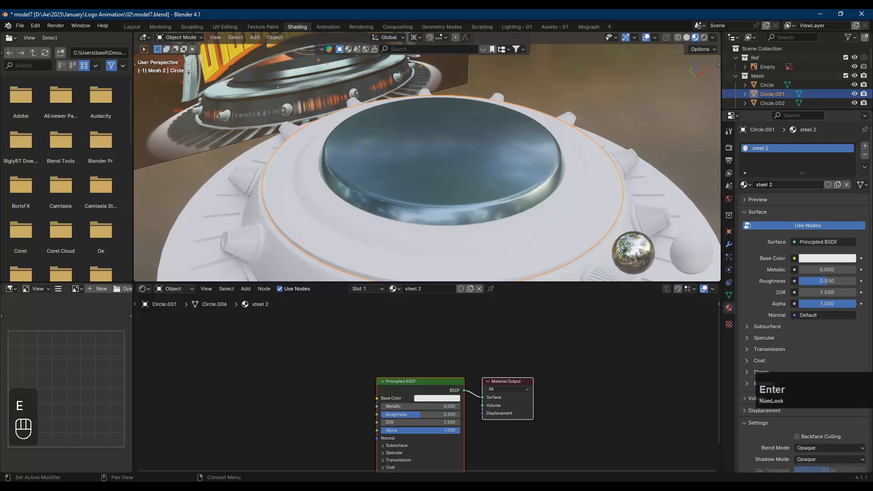
click(822, 259)
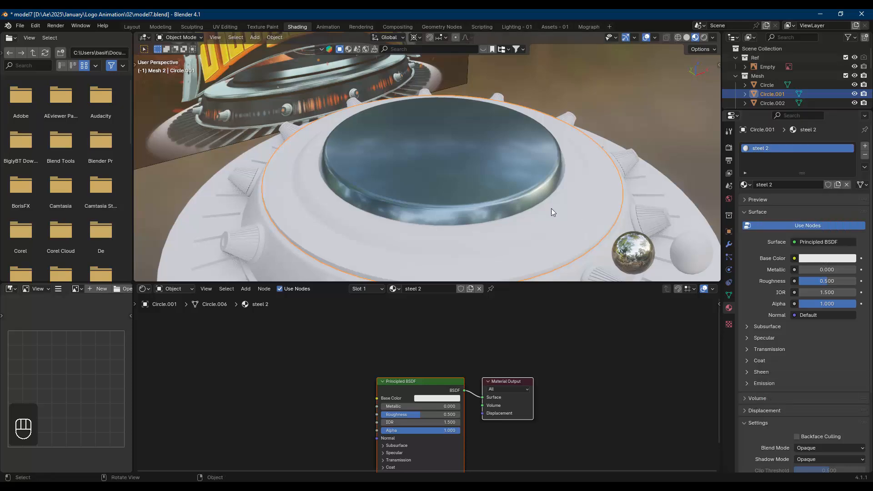
- Create a new material on the ring Circle.002 around the top disc and name it steel 2
scroll(560, 177, down, 3)
mouse_move(562, 176)
middle_down()
mouse_move(555, 184)
mouse_move(566, 179)
middle_up()
click(566, 179)
click(566, 179)
scroll(567, 178, up, 2)
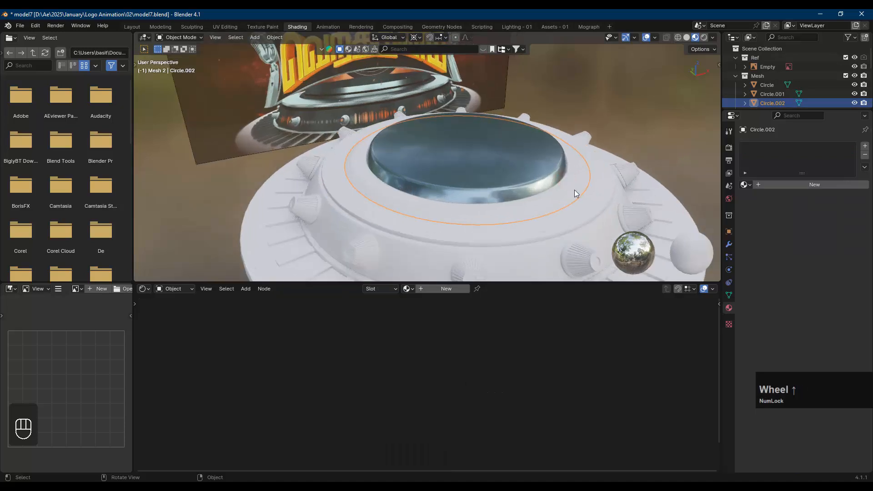
click(807, 184)
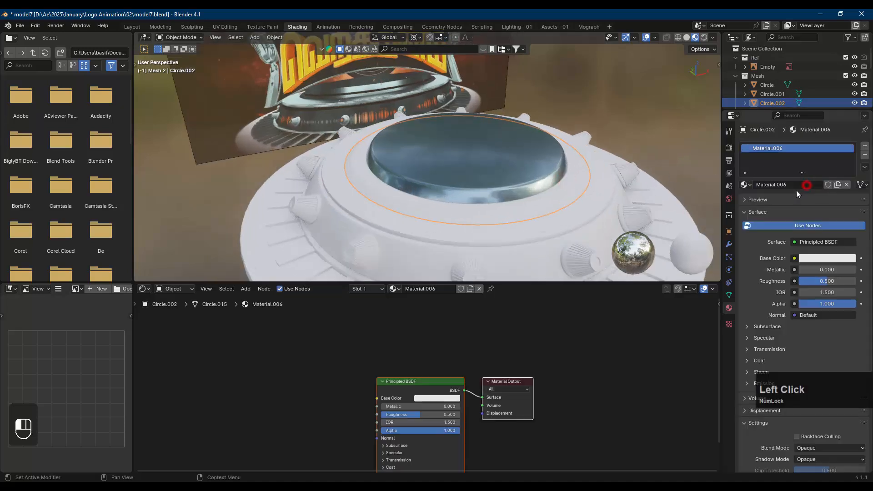
click(743, 185)
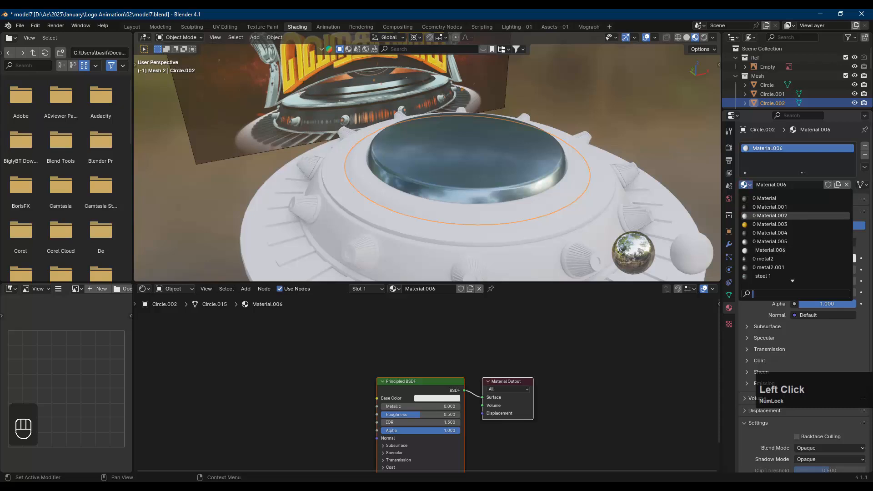
click(773, 178)
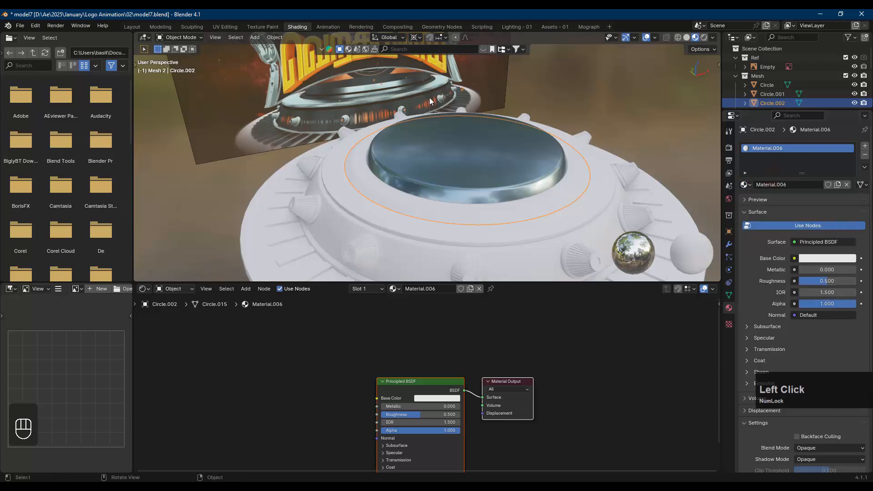
click(788, 184)
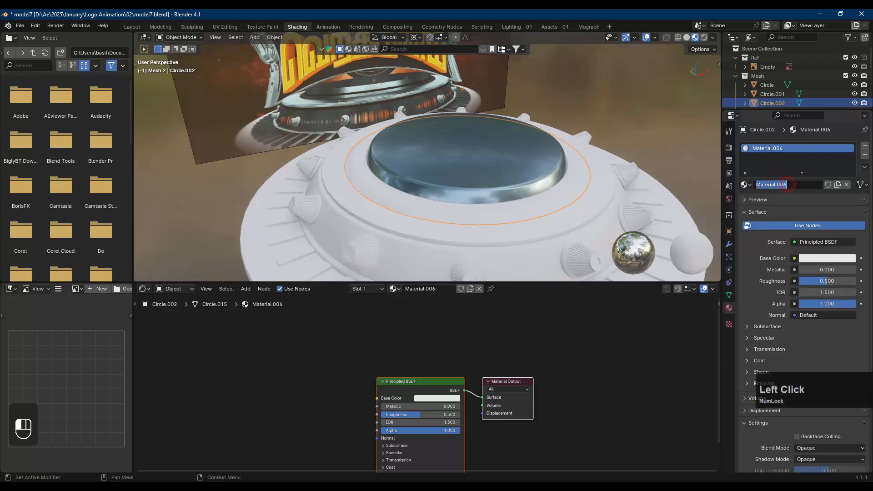
text(steel 2)
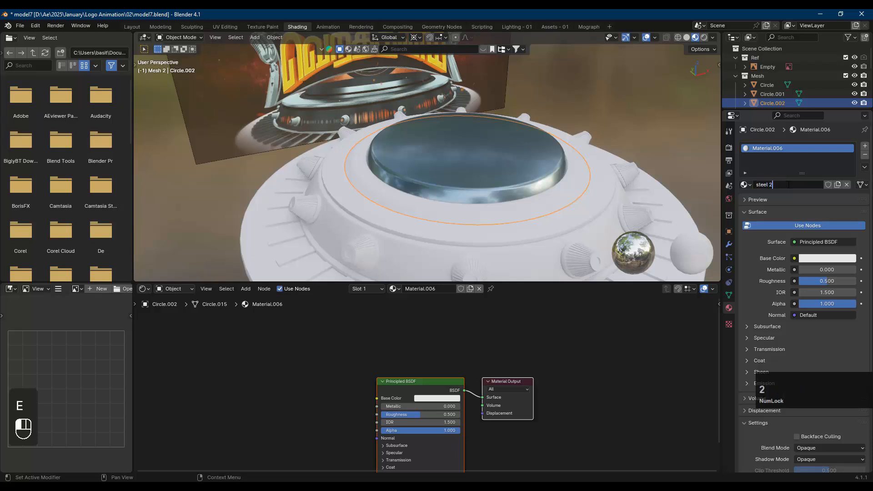
key(Return)
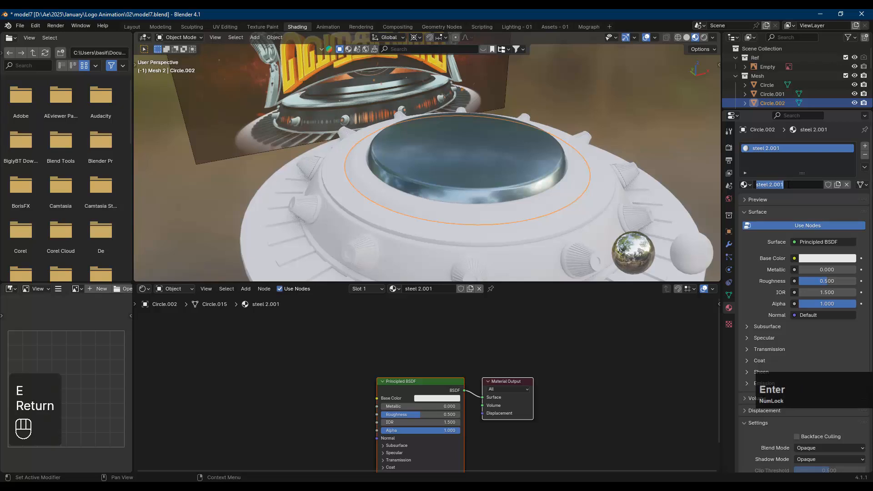
click(788, 184)
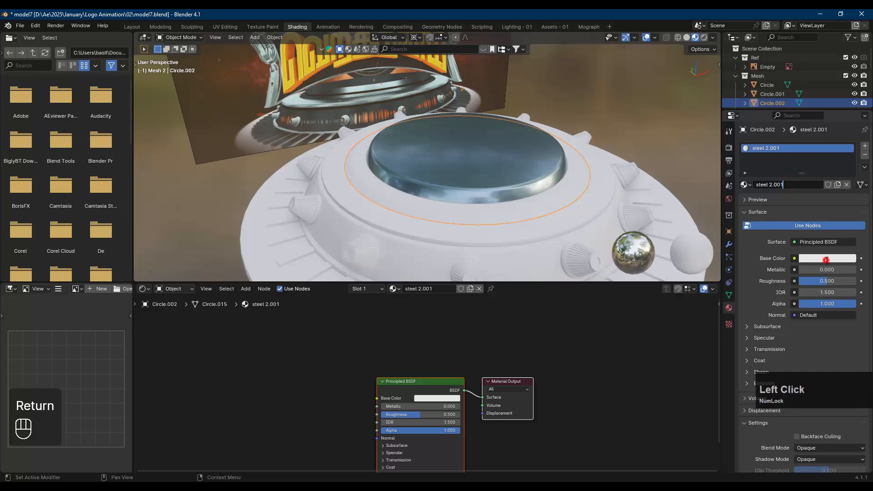
- Give the Circle.002 ring's material a grey-blue base colour with hue 0.585, saturation 0.190 and value 0.302
click(828, 259)
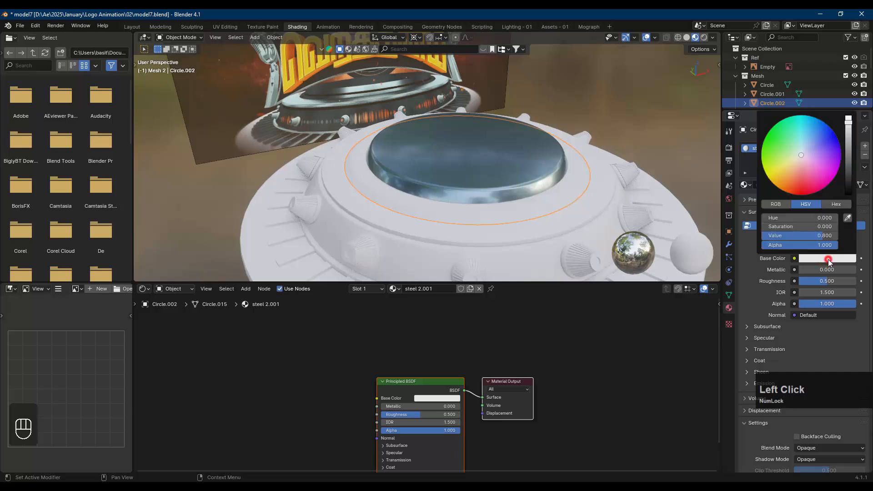
click(803, 156)
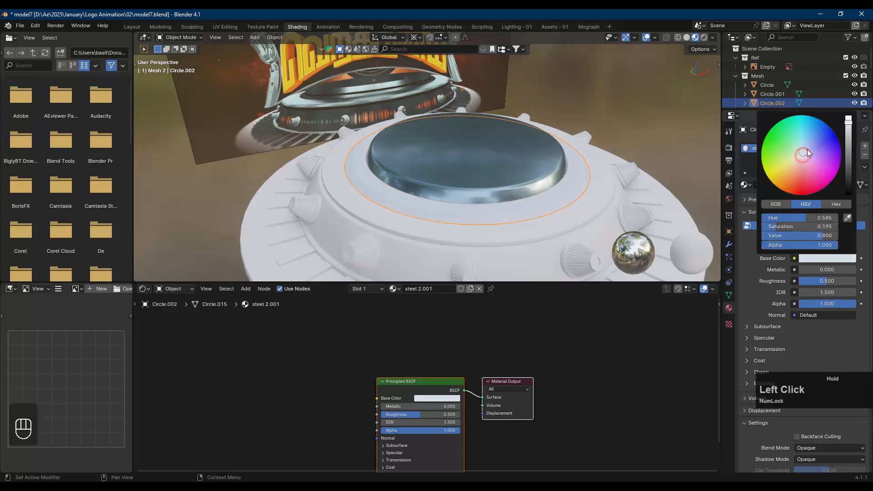
click(832, 257)
drag(852, 134, 848, 147)
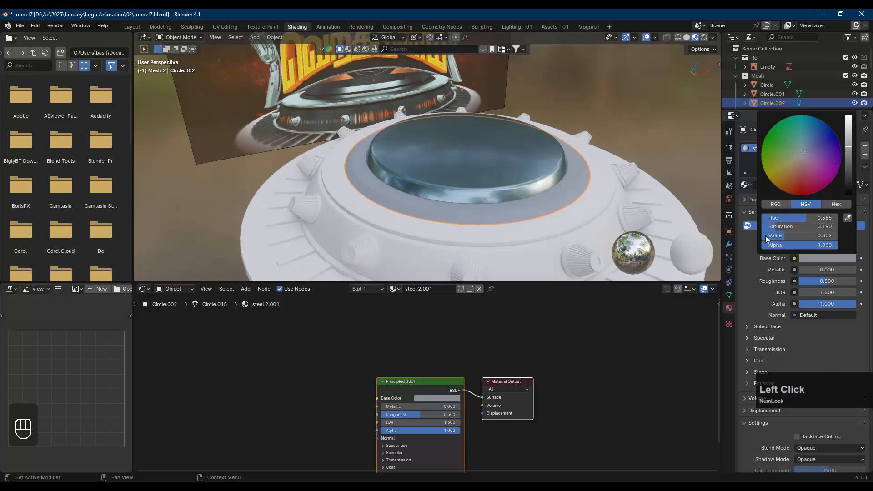
- Set the Circle.002 ring material's metallic value to 0.6 and its roughness to 0.1
click(811, 270)
key(BackSpace)
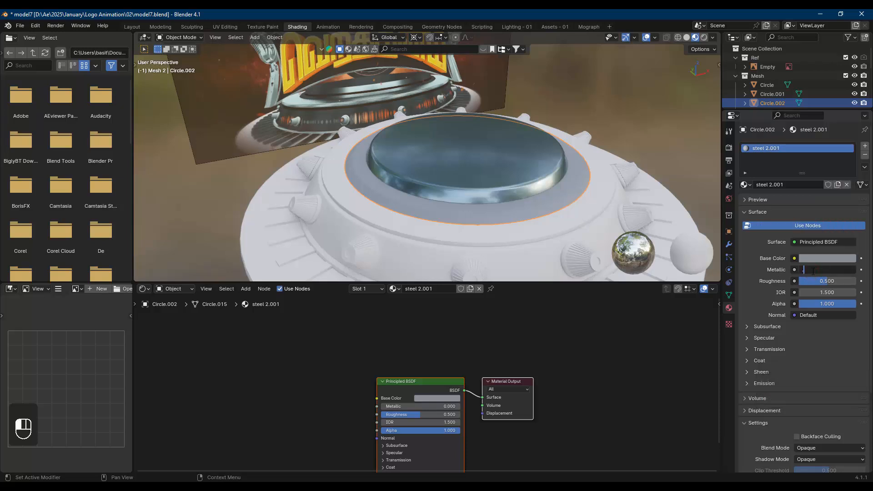
text(.6)
key(Return)
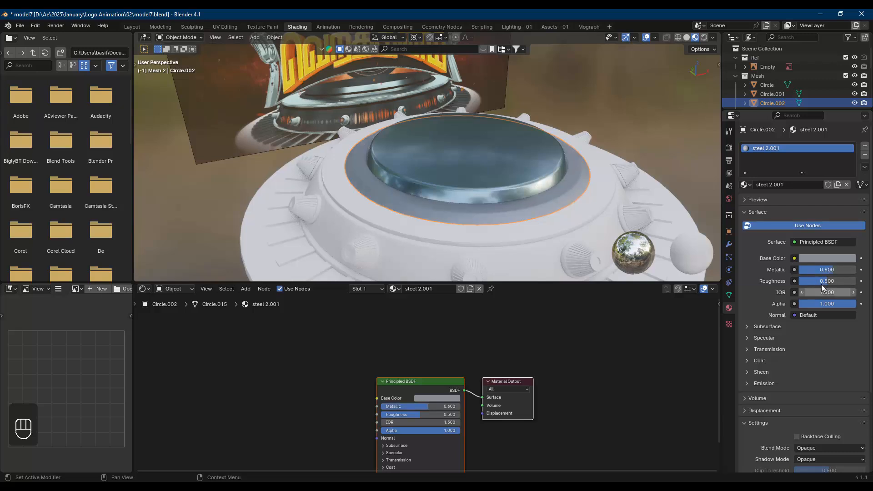
click(829, 281)
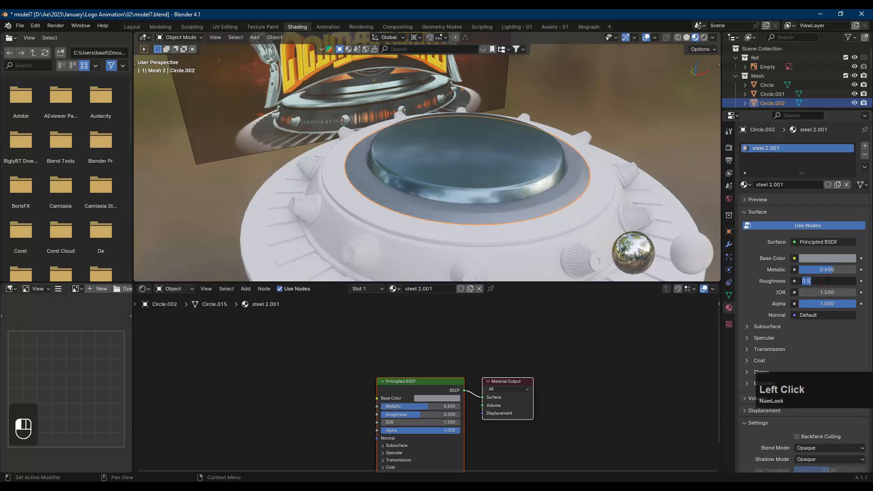
text(.1)
key(Return)
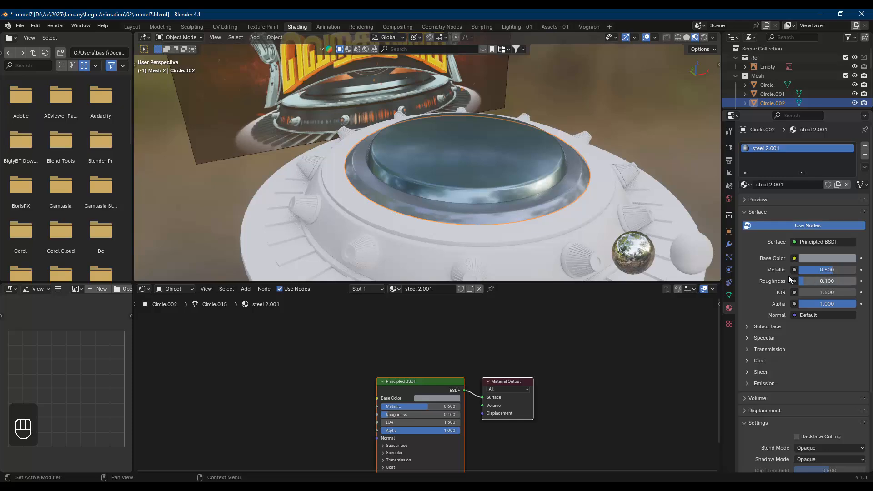
- Brighten the base colour of the Circle.002 ring's material slightly
middle_drag(459, 132, 523, 143)
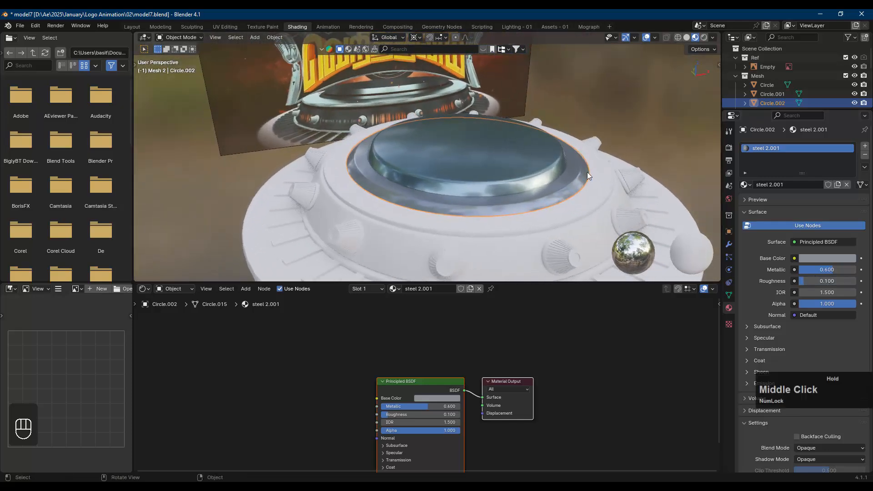
click(576, 174)
click(825, 258)
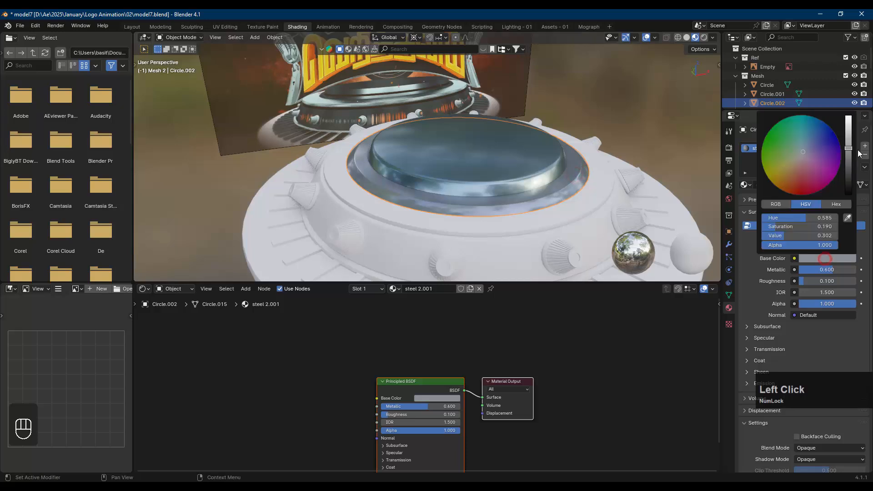
drag(849, 147, 849, 140)
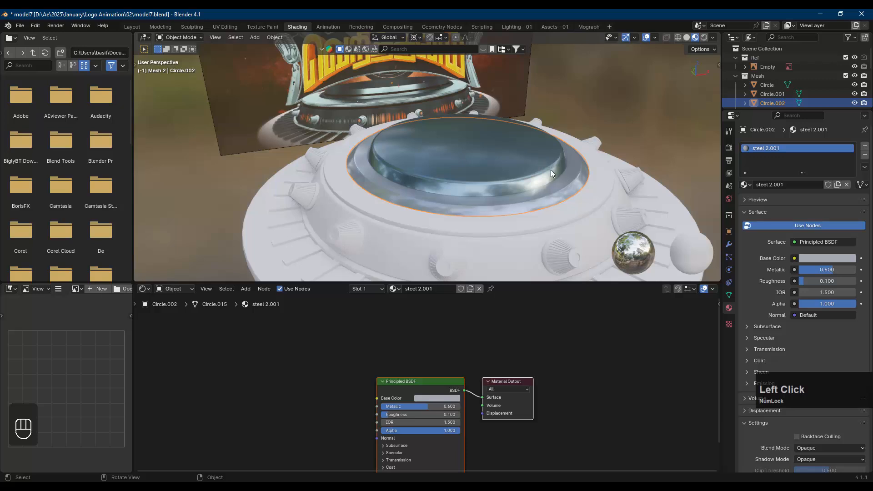
- Rename the material on the wide tier, Circle.001, as steel 3
click(593, 194)
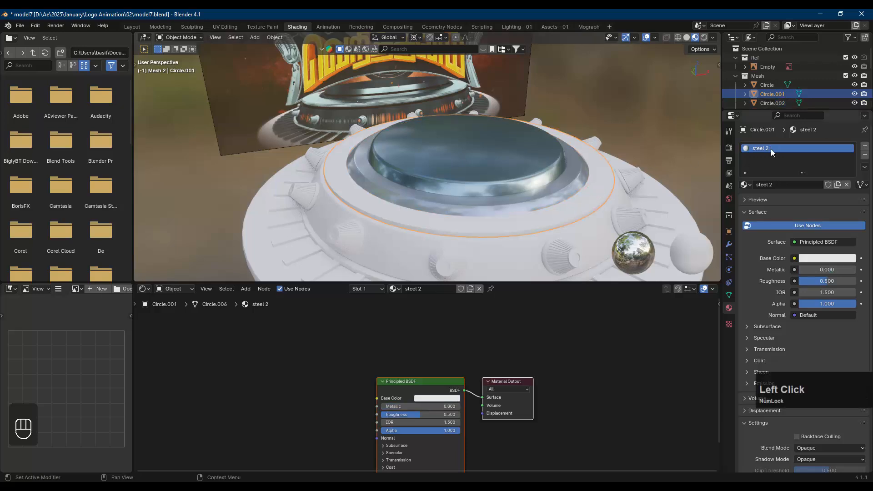
click(820, 259)
click(771, 184)
click(778, 184)
key(BackSpace)
text(3)
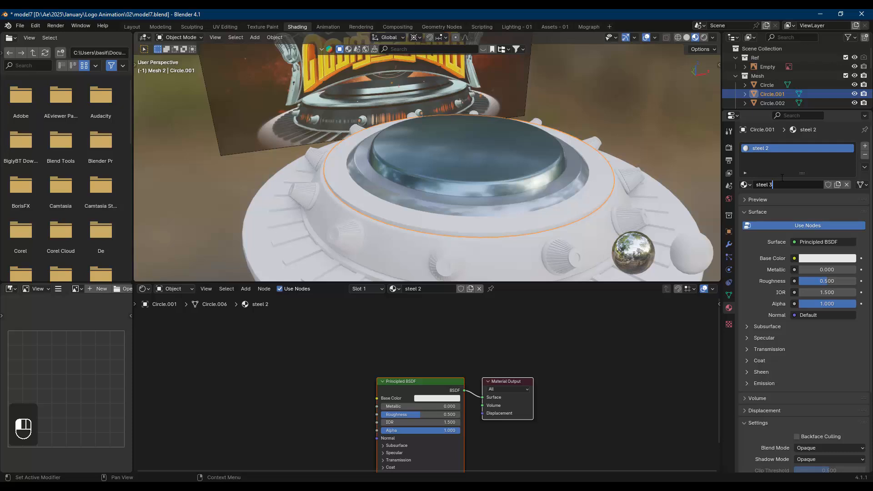
- Darken steel 3's base colour slightly to a light neutral grey
click(820, 258)
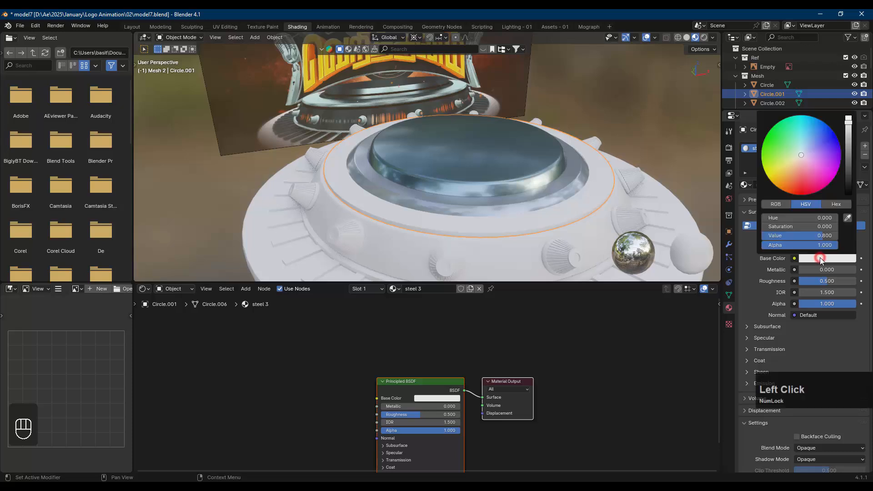
key(Num_Lock)
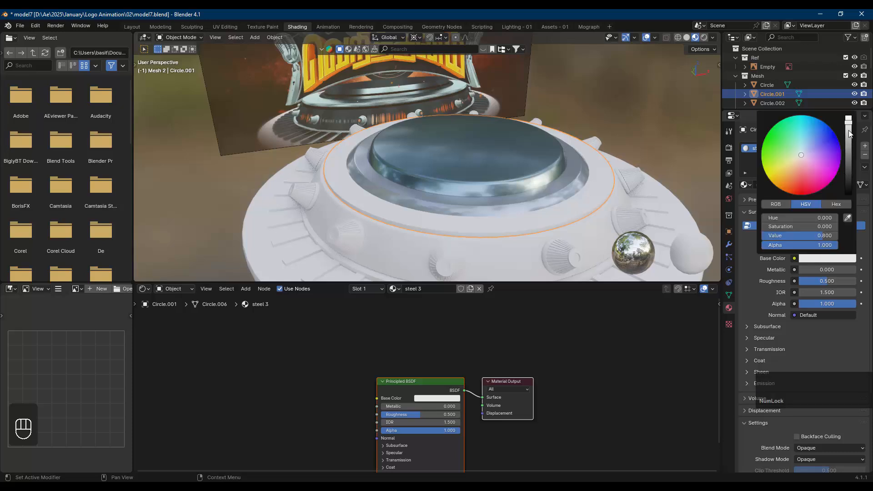
drag(848, 130, 848, 133)
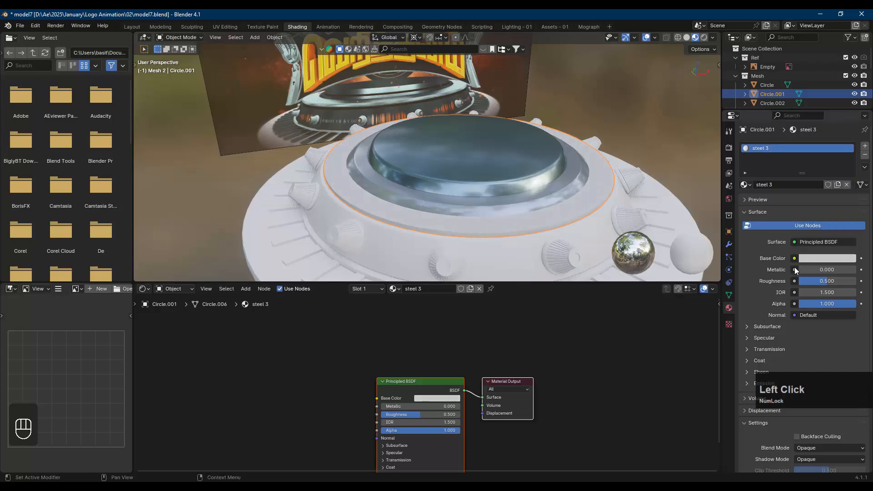
- Set steel 3's metallic value to 1.0 and its roughness to 0.3, and clear the selection
drag(803, 271, 854, 271)
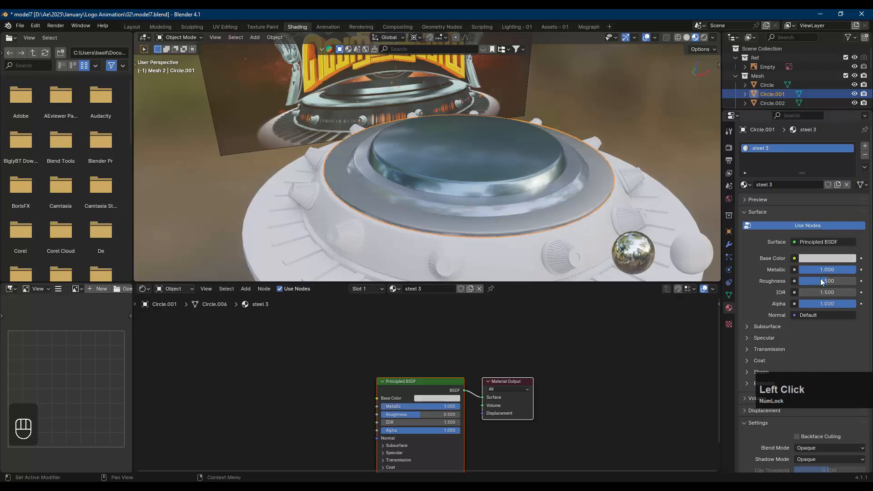
click(815, 282)
text(0.3)
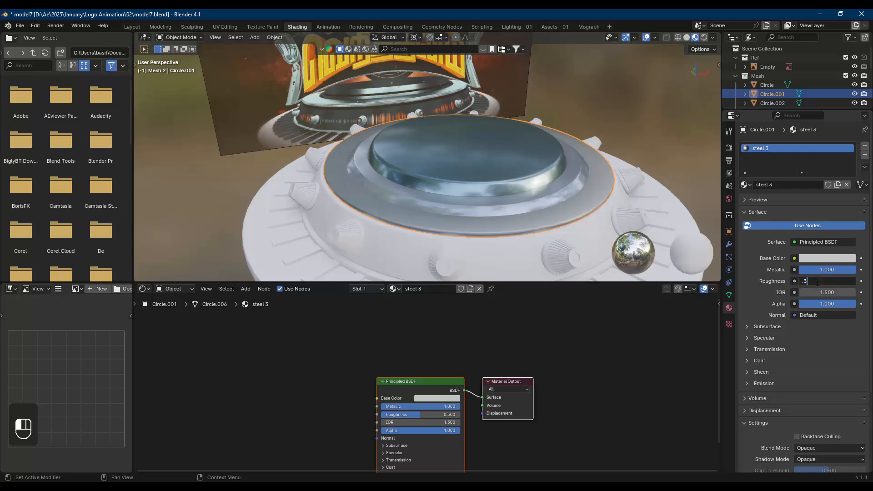
key(Return)
mouse_move(517, 187)
middle_down()
mouse_move(522, 203)
mouse_move(512, 170)
middle_up()
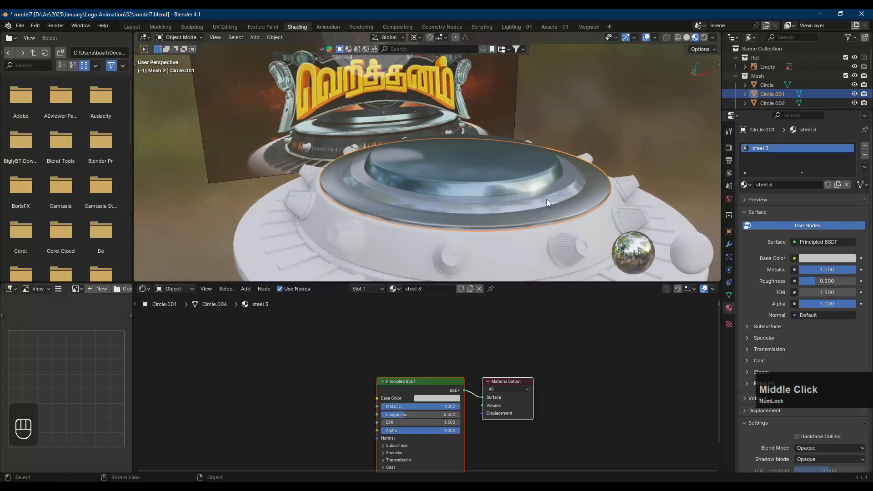
middle_drag(547, 199, 564, 178)
scroll(563, 180, up, 2)
scroll(564, 178, down, 3)
key(alt+a)
scroll(564, 178, down, 1)
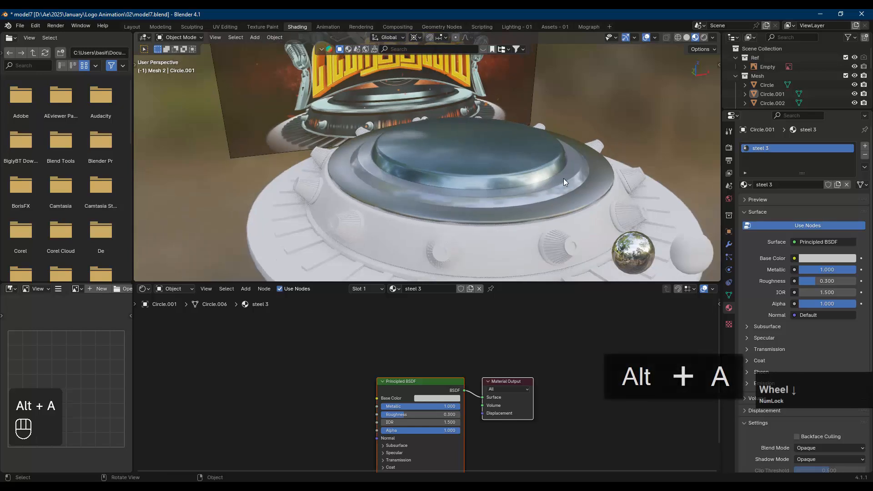
- Mark UV seams along the upper and lower edge loops of the sloped side band, Circle.003, and deselect the edges
click(596, 220)
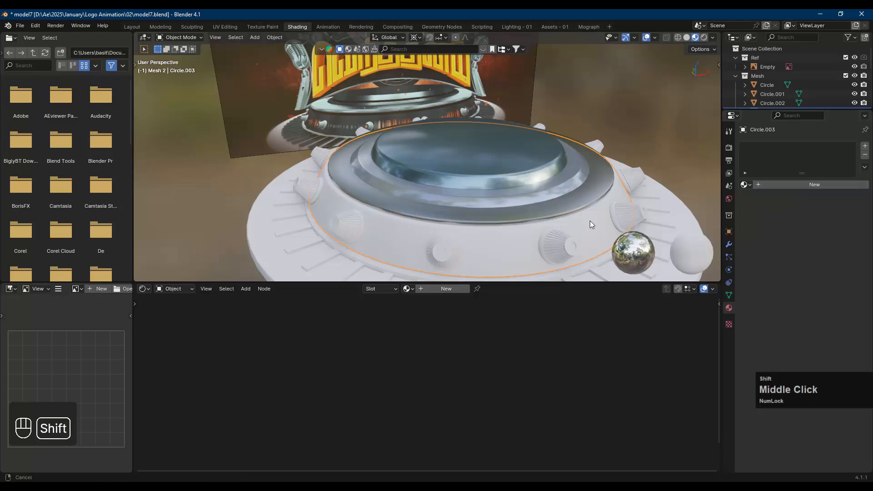
shift+middle_drag(590, 220, 482, 219)
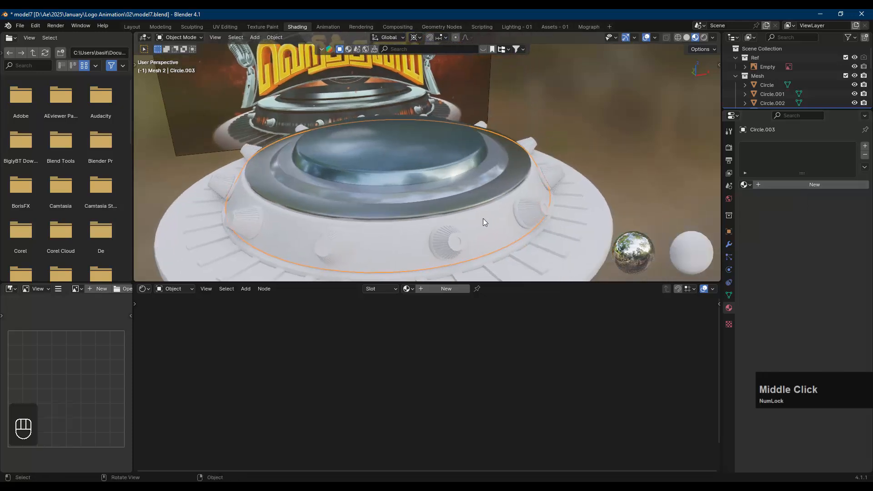
key(Tab)
scroll(480, 219, up, 2)
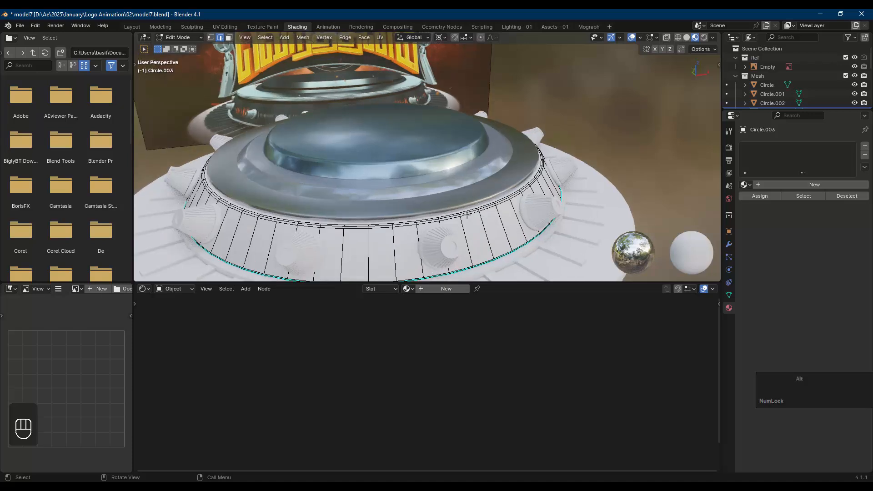
alt+click(467, 215)
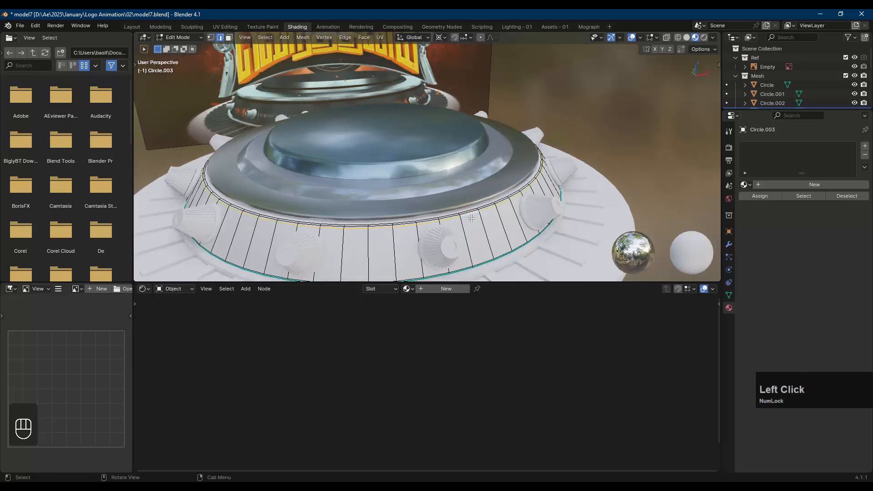
alt+shift+click(487, 260)
key(u)
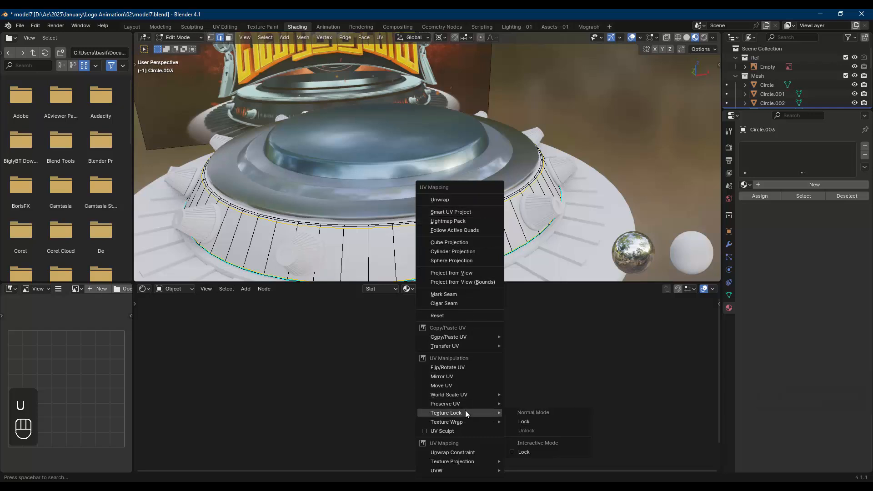
click(464, 295)
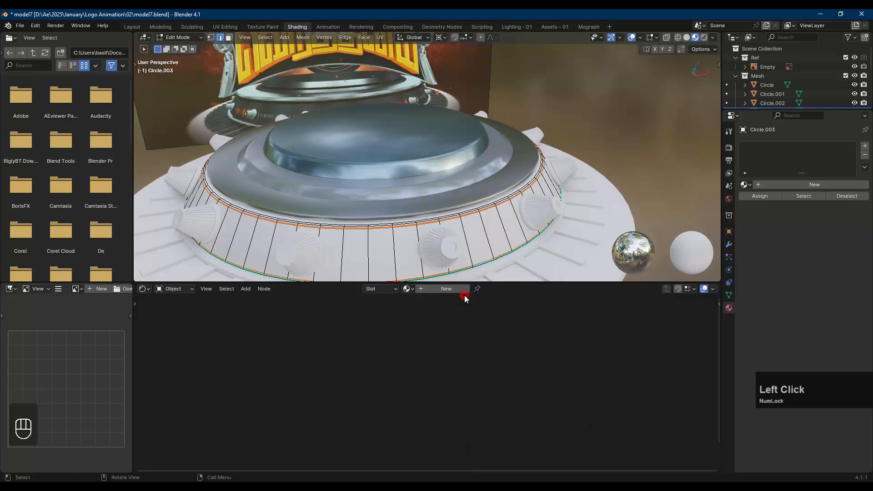
scroll(526, 212, up, 3)
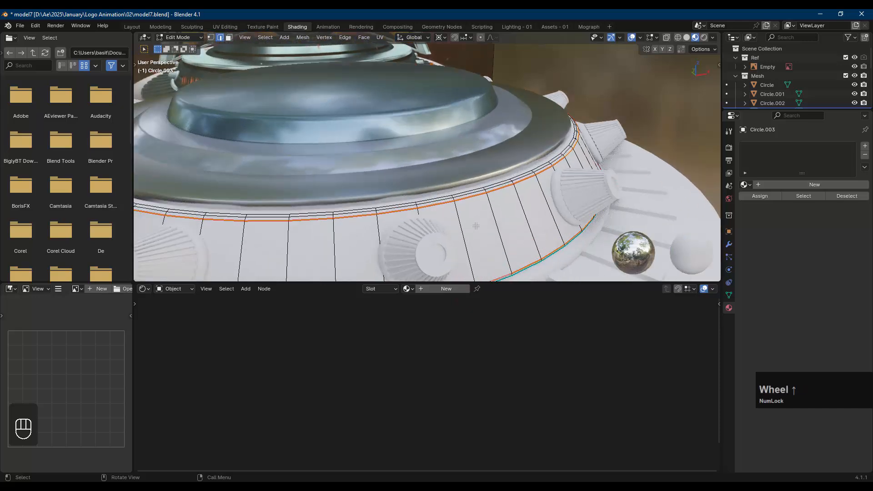
middle_drag(526, 213, 443, 200)
key(alt+a)
scroll(445, 205, up, 2)
scroll(457, 209, down, 5)
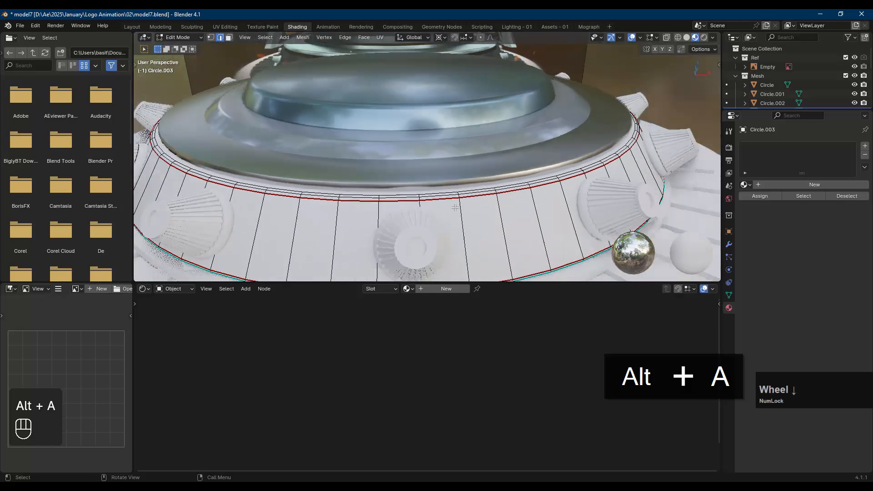
- UV-unwrap all faces of the side band, Circle.003, along its seams and clear the selection
key(a)
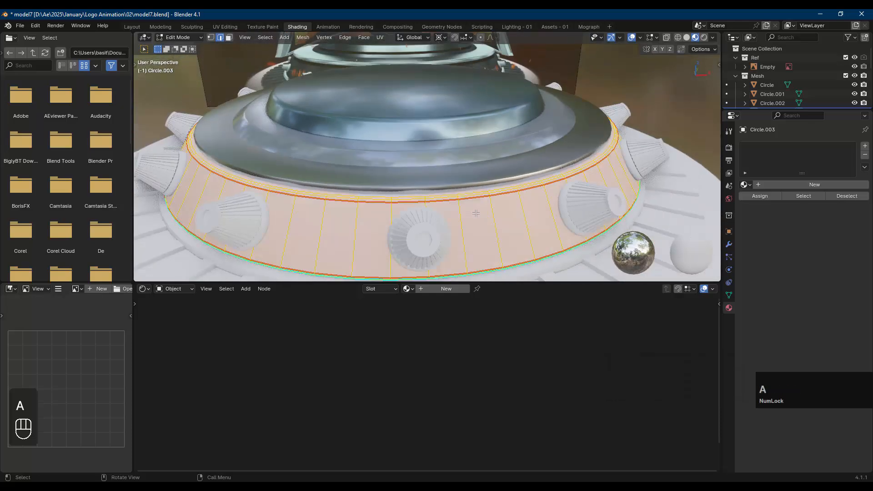
key(u)
click(460, 118)
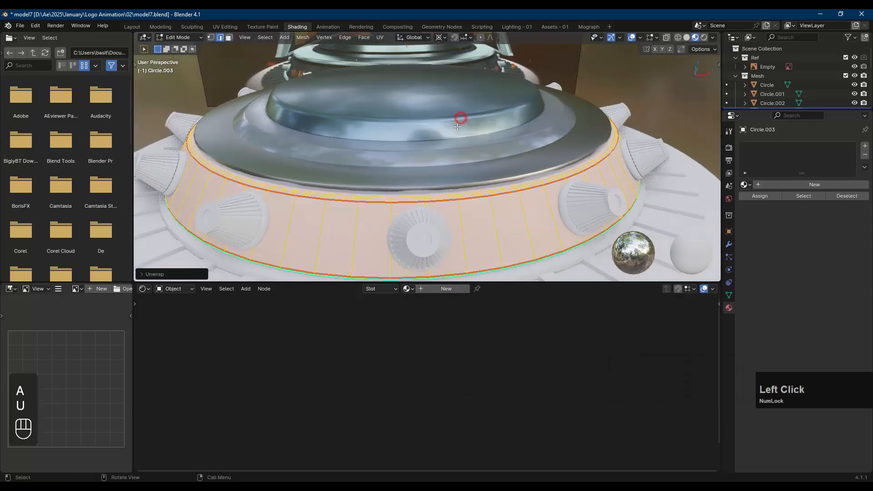
key(alt+a)
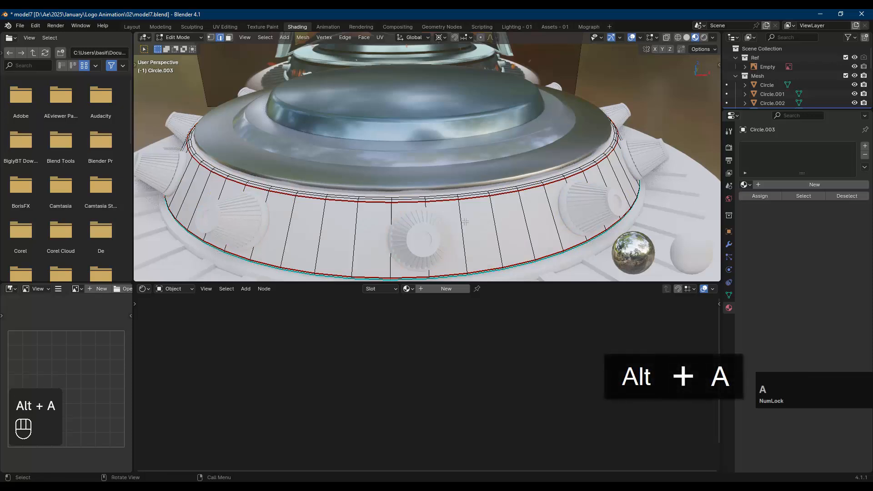
- Select the sloped face loop of the side band and create a material named audioform in a first slot
click(229, 38)
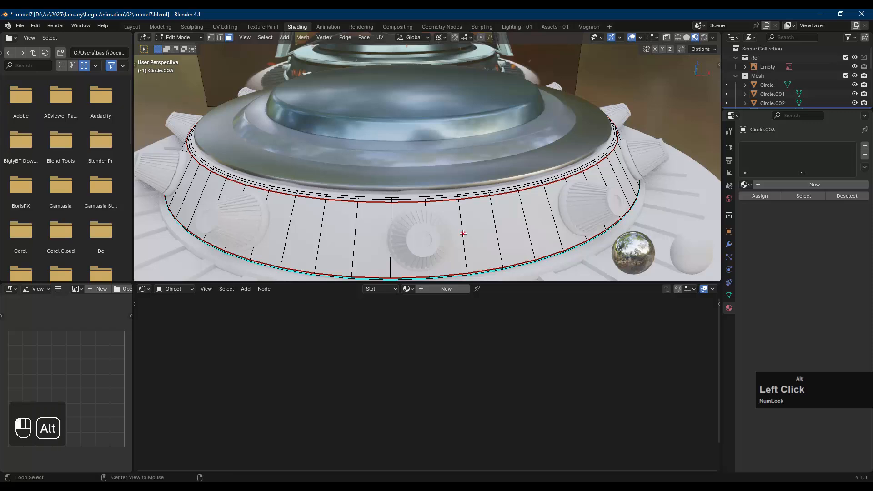
alt+click(463, 233)
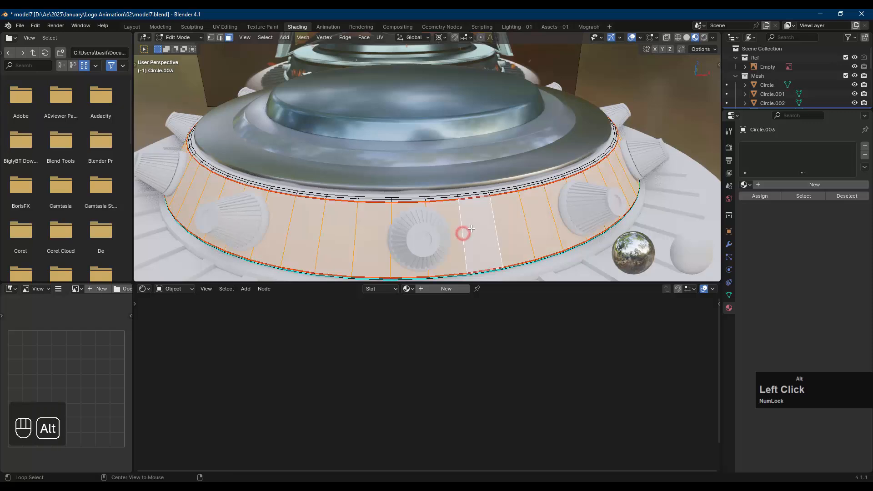
click(864, 149)
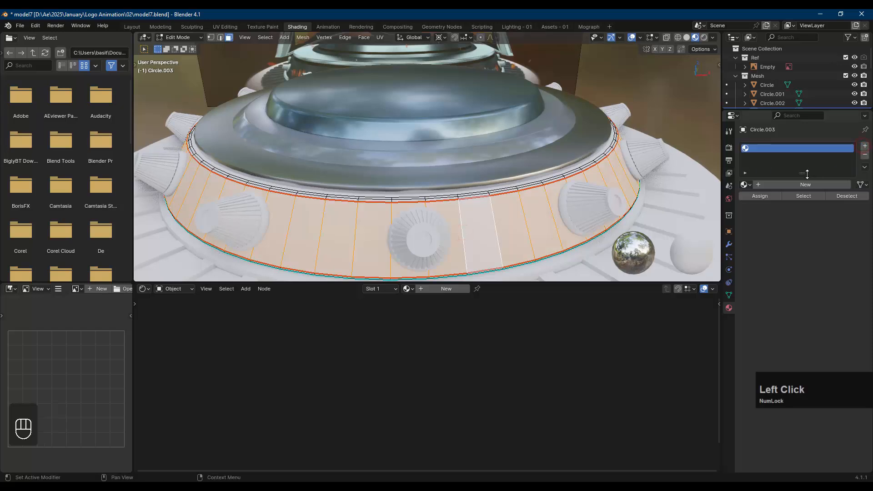
click(763, 149)
click(772, 183)
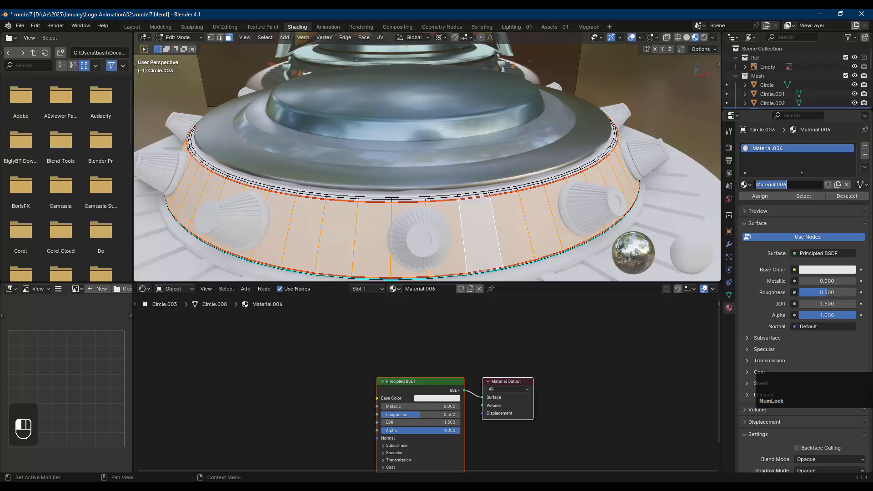
text(audioform)
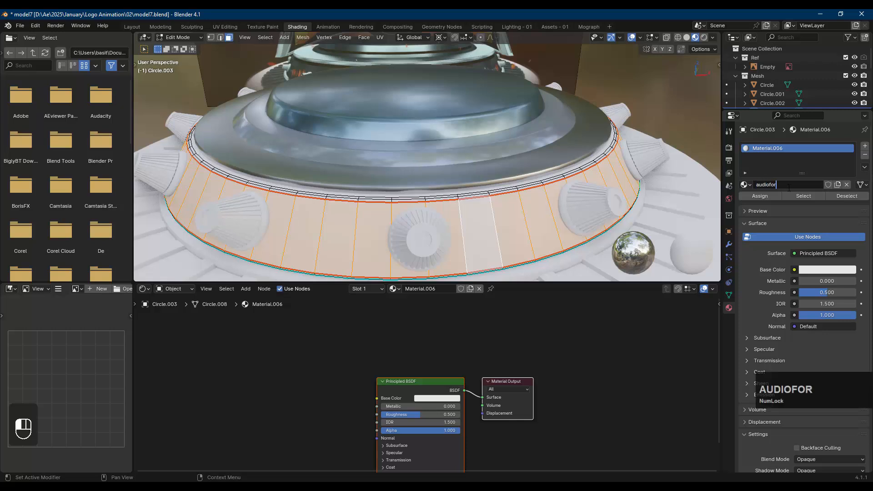
key(Return)
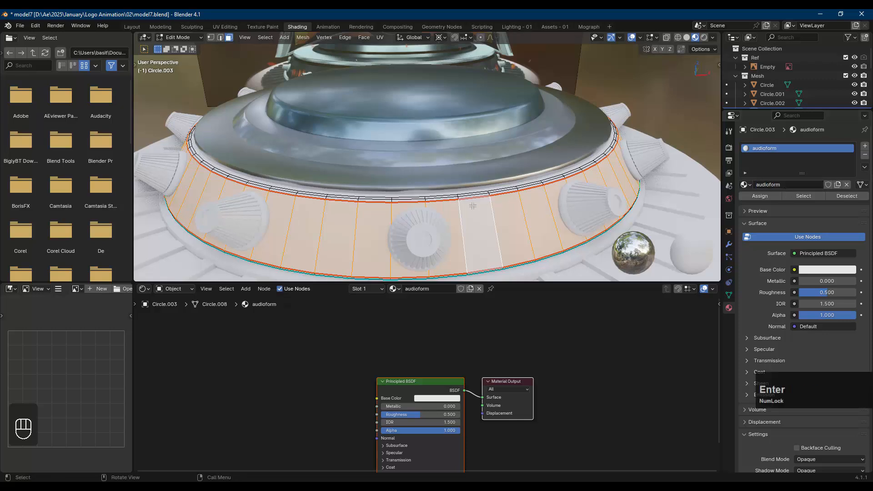
- Invert the face selection and add a second material slot with a new material named steel 5 for the rim faces
click(549, 11)
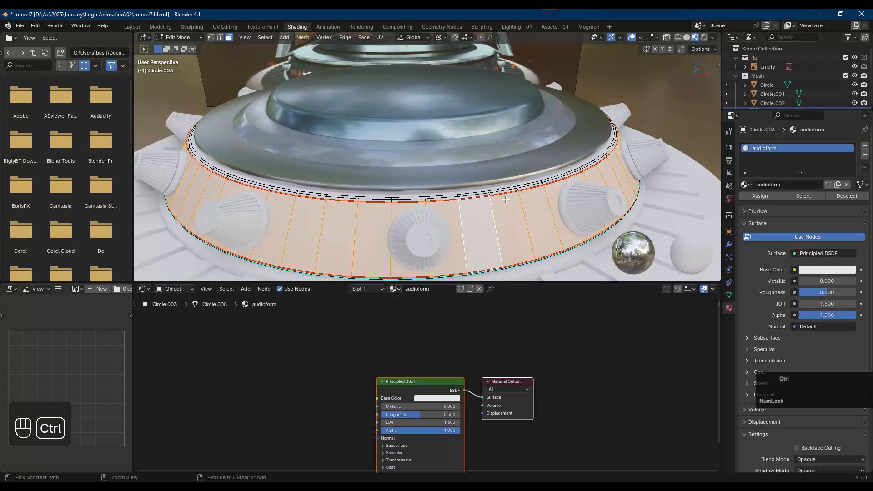
key(ctrl+i)
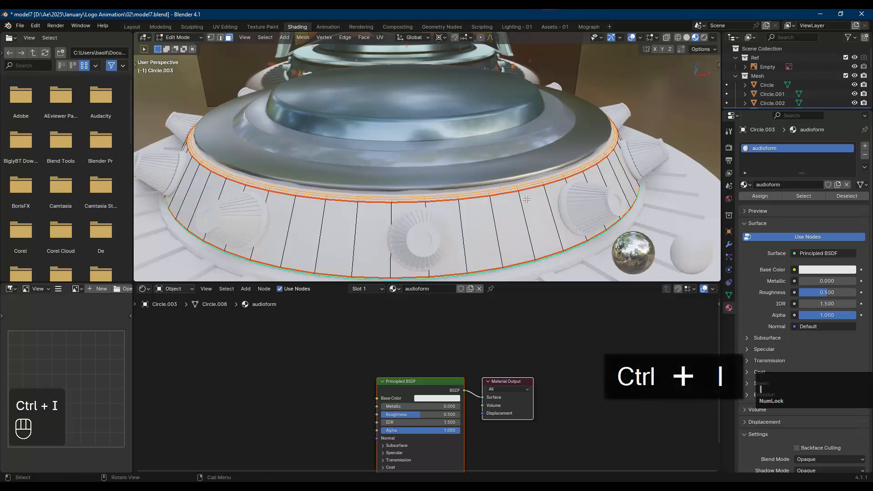
click(865, 146)
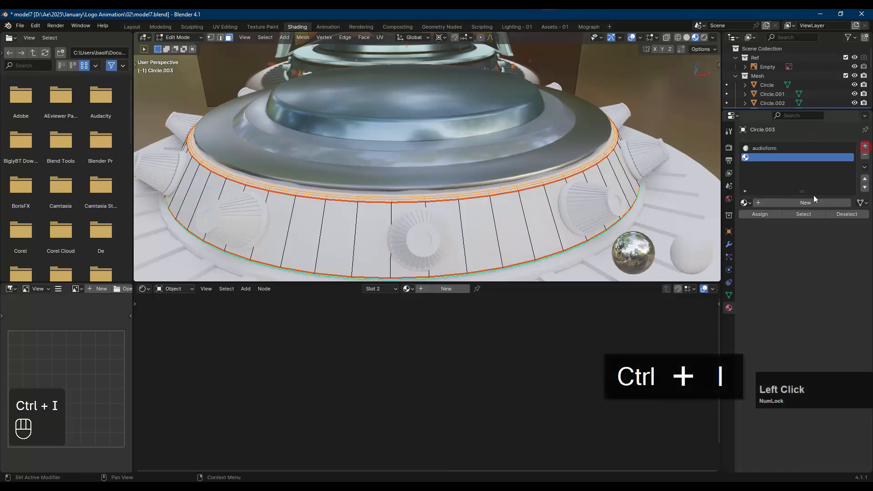
click(775, 203)
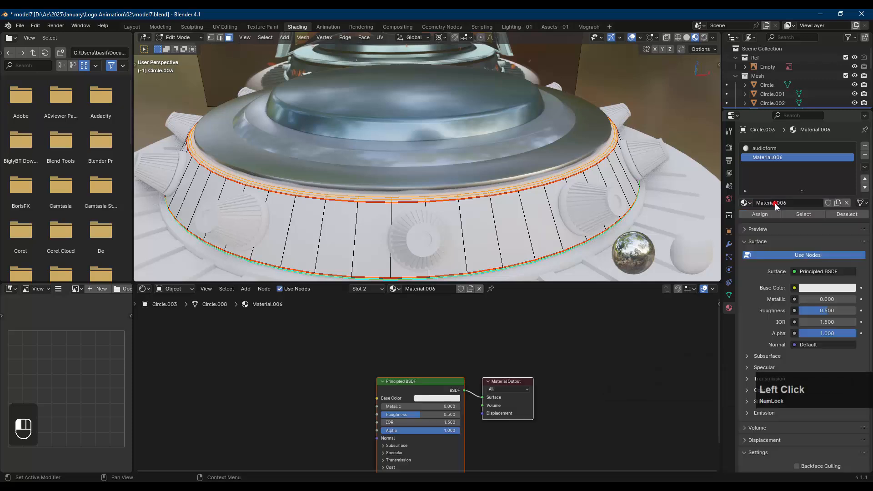
click(786, 203)
text(steel )
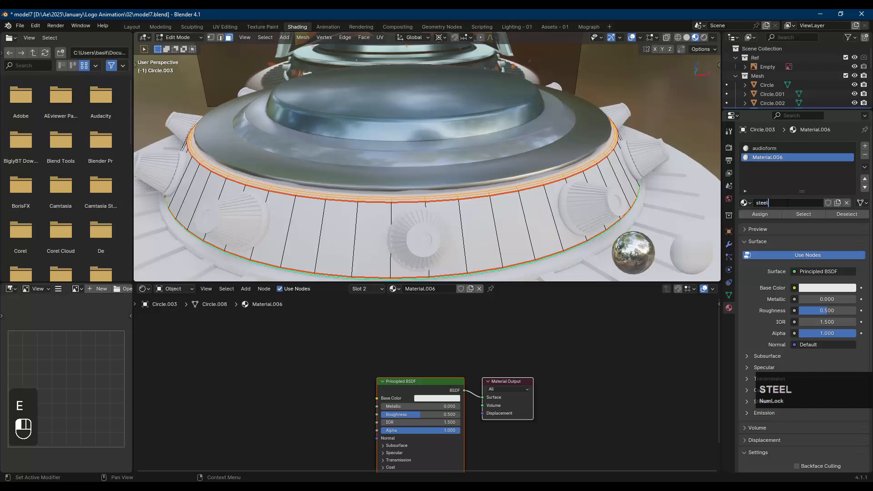
text(5)
key(Return)
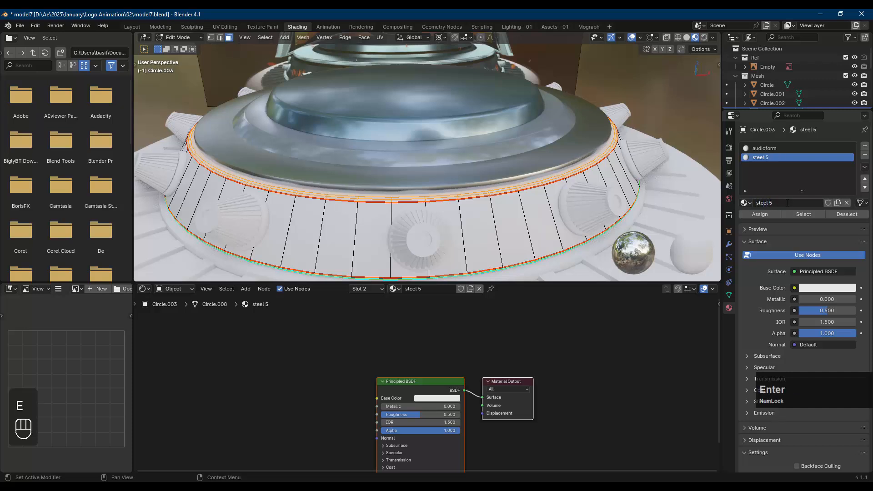
- Darken steel 5's base colour to value 0.225, with metallic 0.535 and roughness 0.280
click(819, 289)
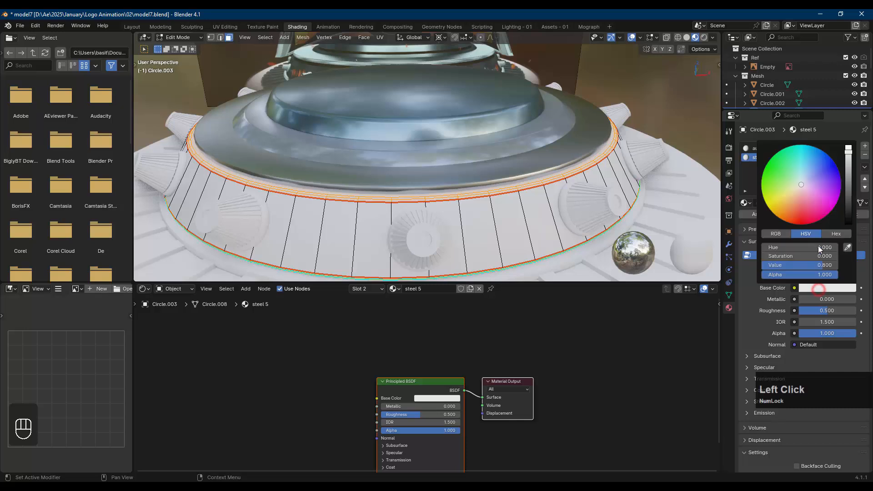
drag(847, 166, 848, 184)
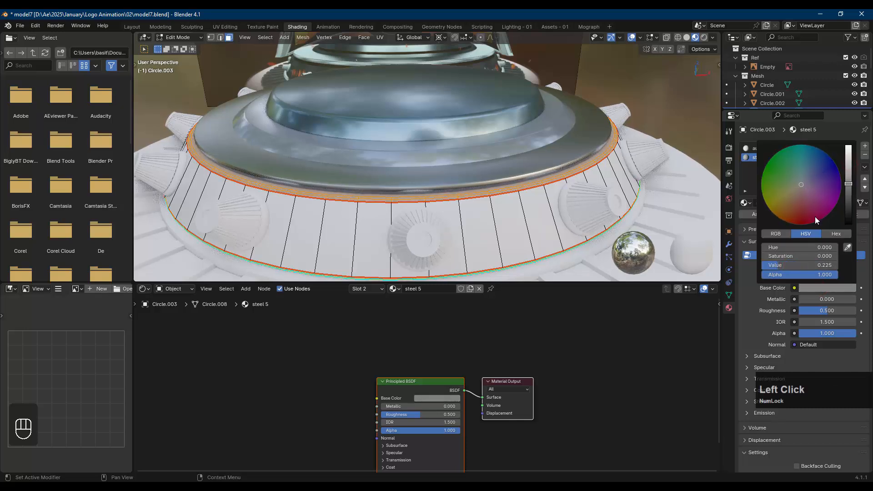
mouse_move(821, 298)
mouse_down()
mouse_move(855, 298)
mouse_move(815, 310)
mouse_up()
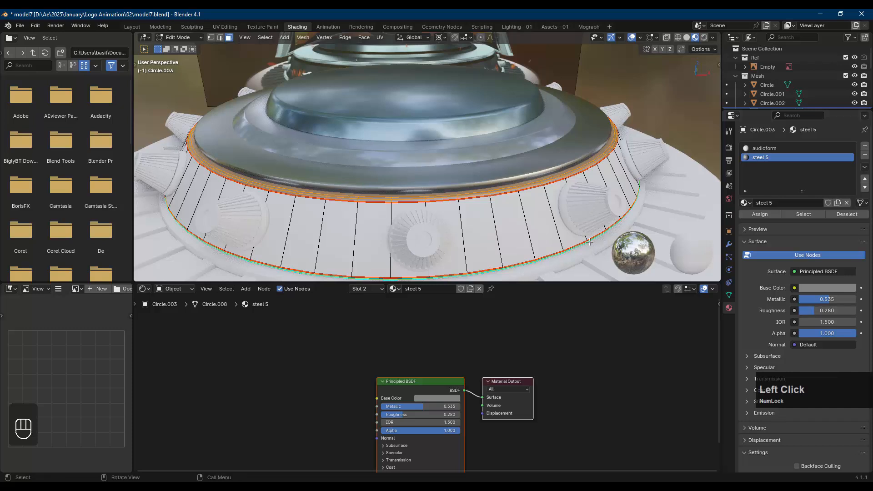
- Set audioform's metallic to 0.772 and roughness to 0.335, darken its base colour to mid grey, and leave mesh editing with nothing selected
click(803, 148)
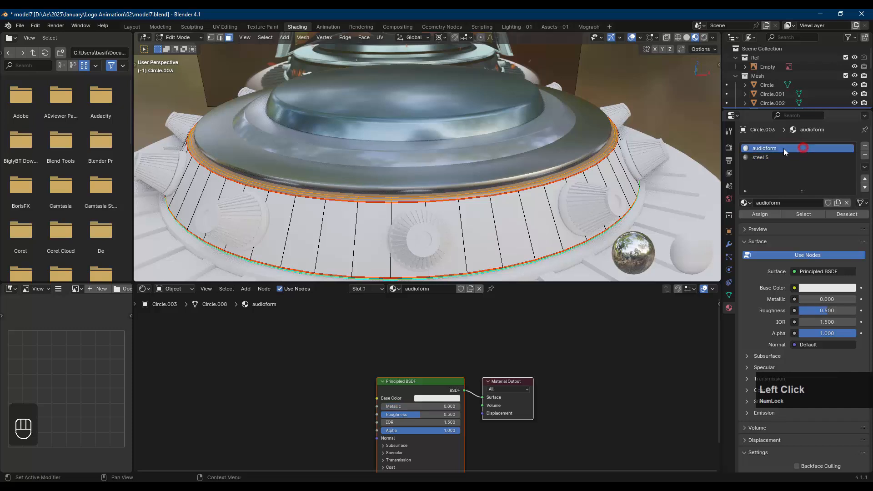
mouse_move(806, 299)
mouse_down()
mouse_move(842, 302)
mouse_move(810, 311)
mouse_up()
click(825, 289)
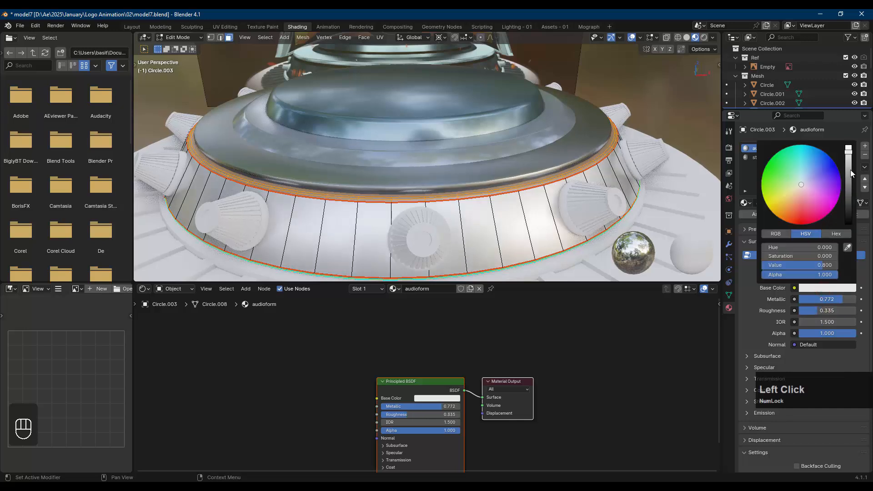
drag(849, 175, 848, 176)
key(alt+a)
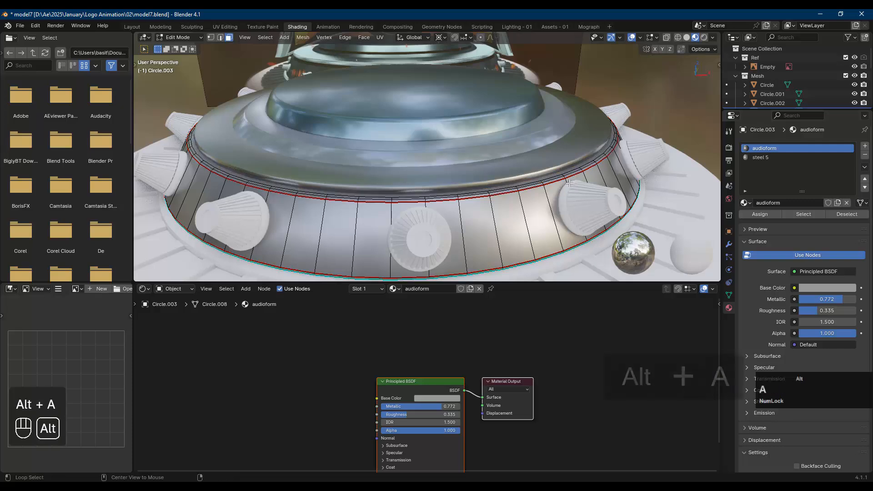
key(Tab)
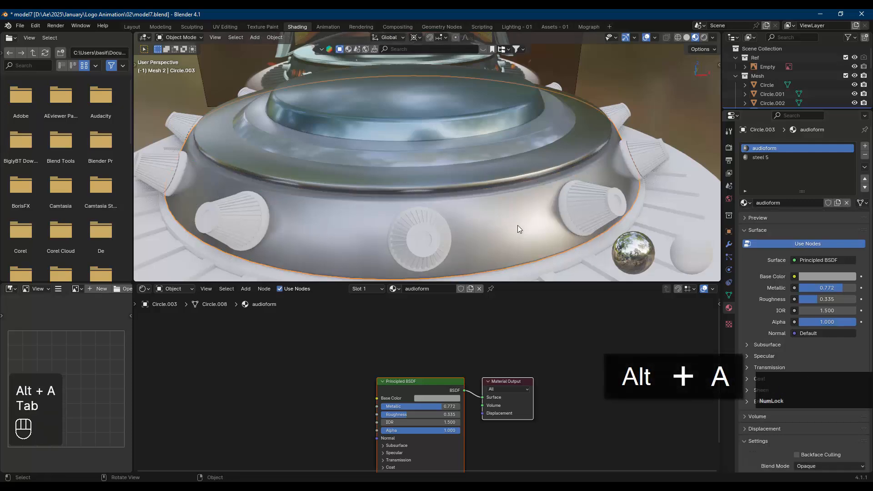
- Tint audioform's base colour dark teal with hue 0.500, saturation 0.301 and value 0.112
scroll(518, 225, down, 3)
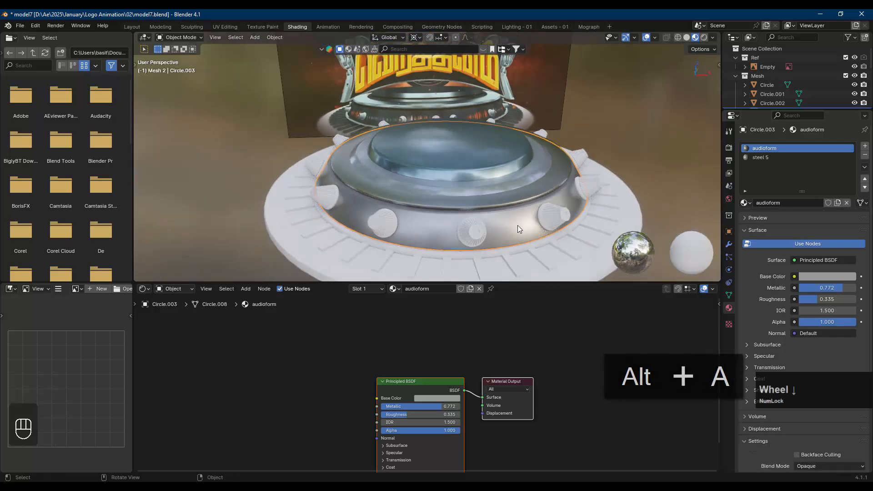
click(518, 225)
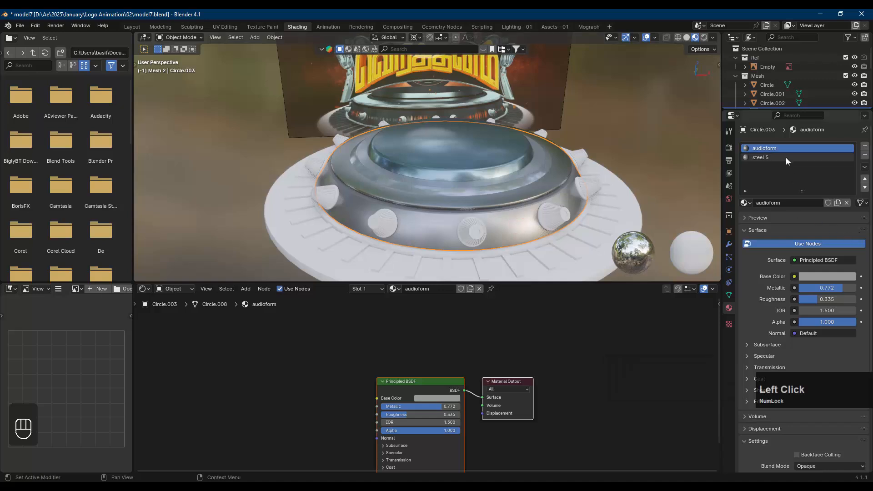
click(810, 276)
click(848, 177)
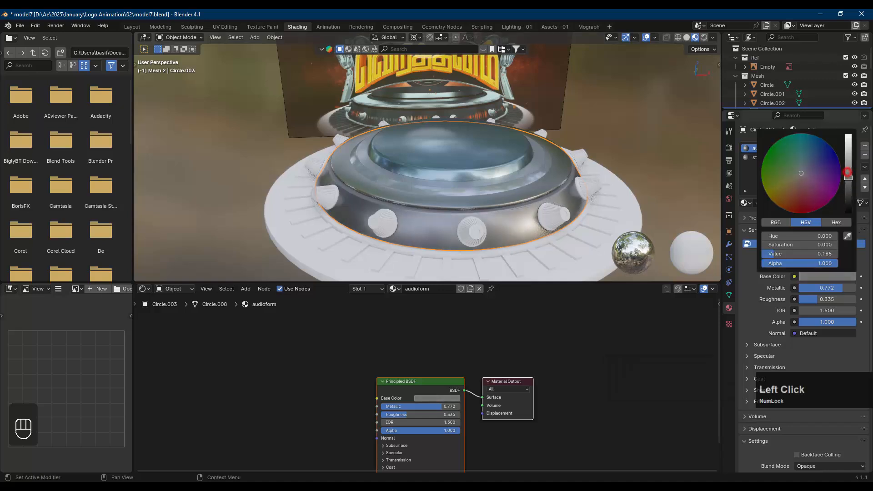
drag(801, 174, 801, 167)
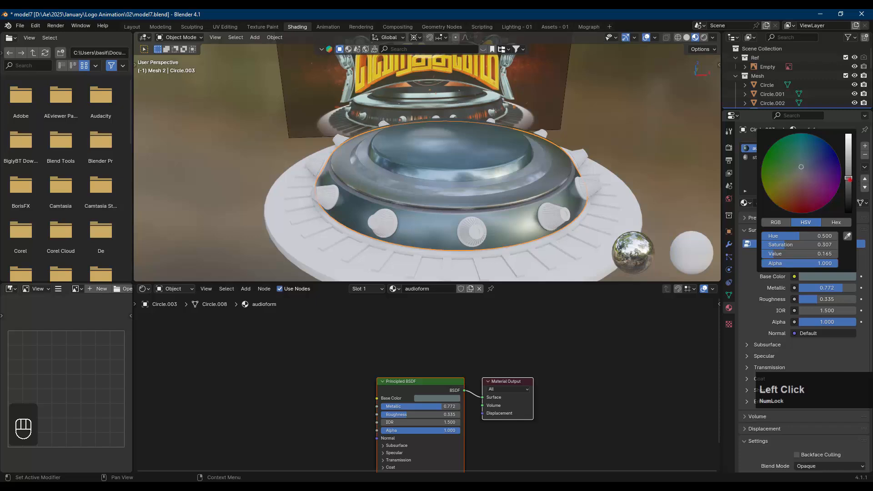
drag(848, 178, 848, 183)
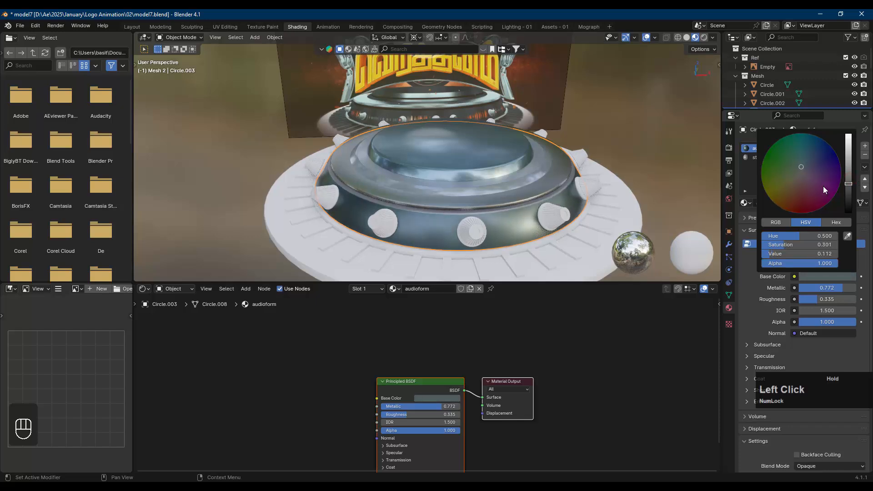
- Darken steel 5's base colour to dark grey, raise its metallic to 0.669, and deselect the side band
click(781, 156)
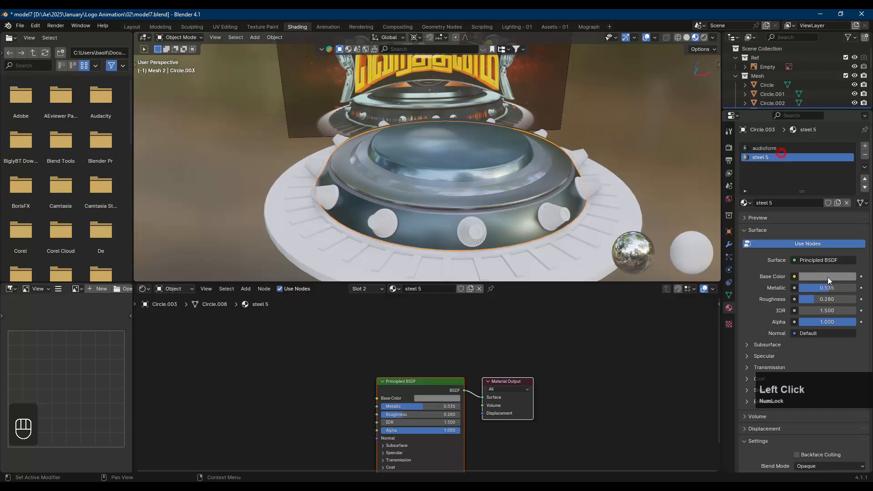
click(828, 277)
drag(847, 180, 848, 190)
drag(827, 287, 833, 288)
key(alt+a)
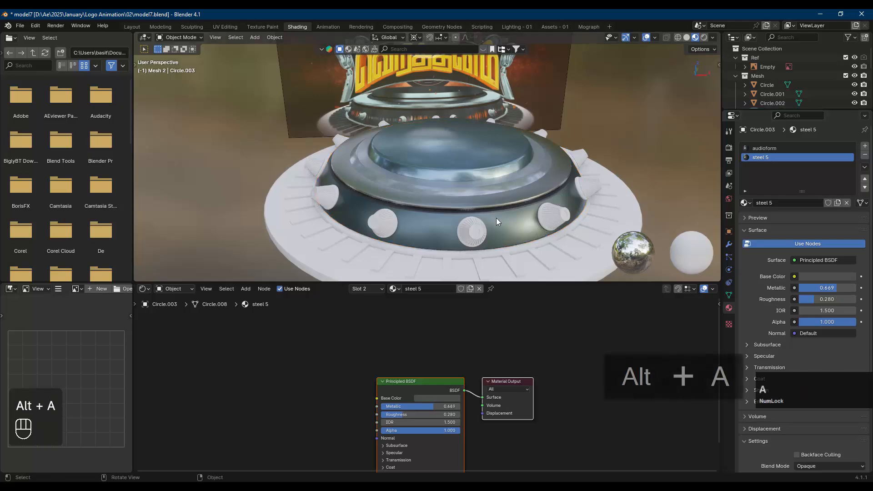
- Select the ring of cone-shaped knobs around the side band and open it for mesh editing
middle_drag(495, 217, 512, 165)
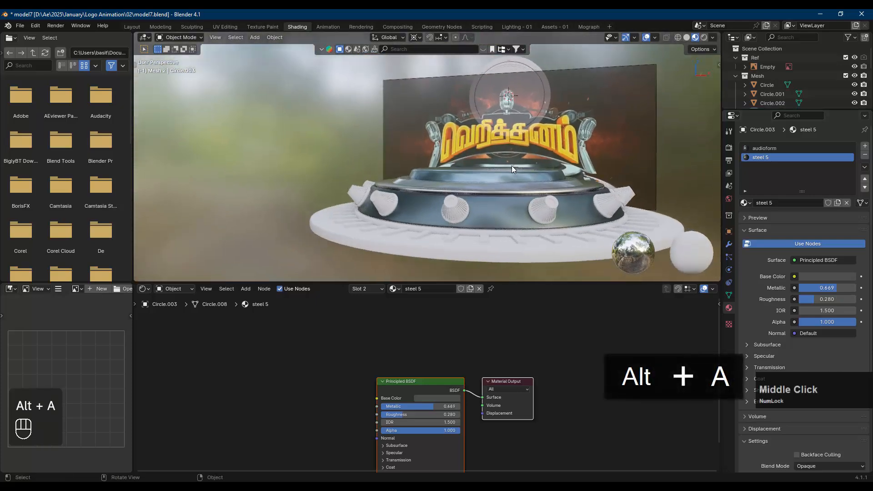
key(KP_1)
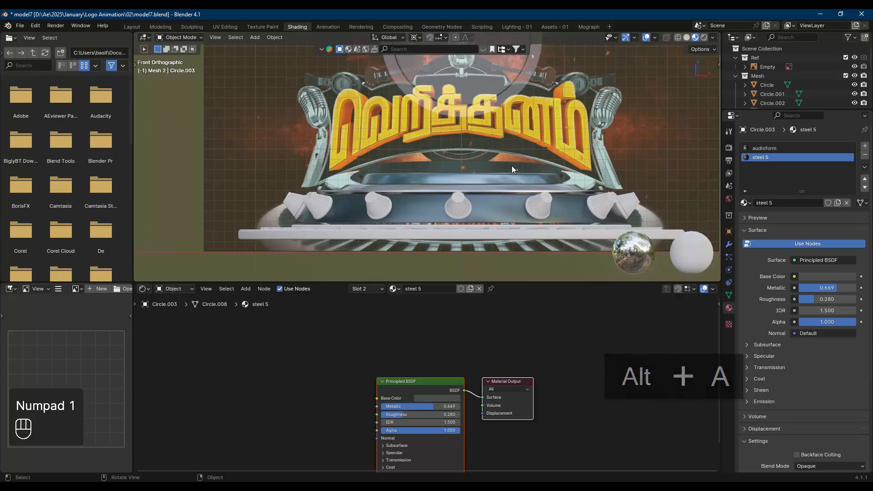
middle_drag(523, 193, 530, 221)
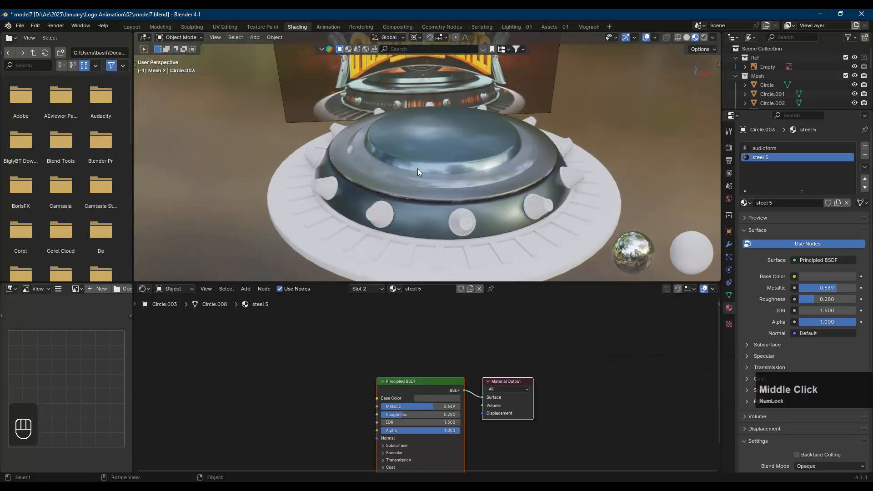
scroll(485, 231, up, 3)
click(490, 227)
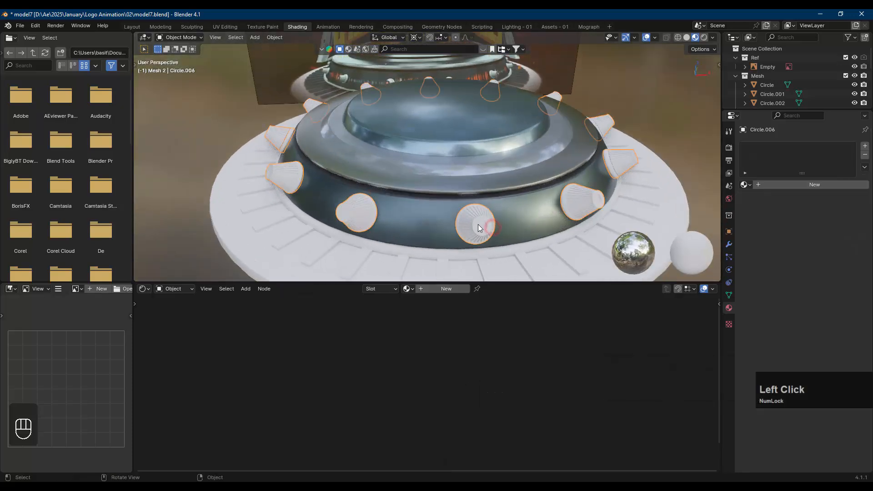
key(Tab)
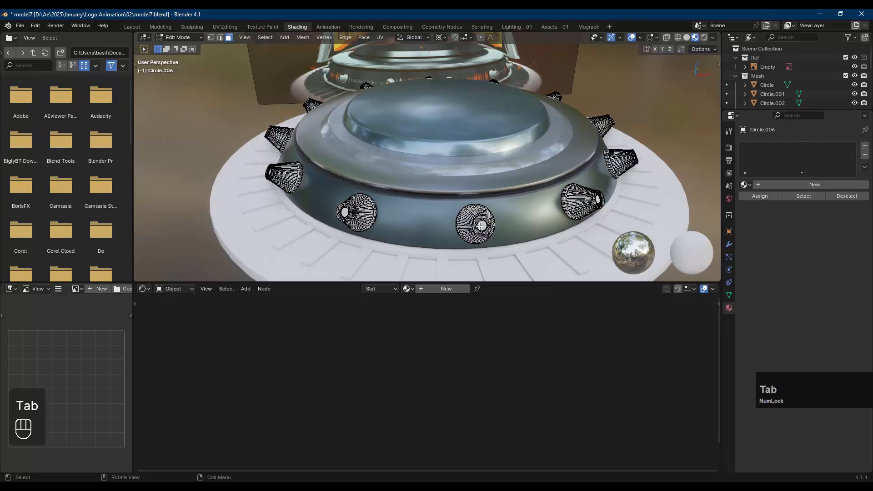
scroll(481, 225, down, 1)
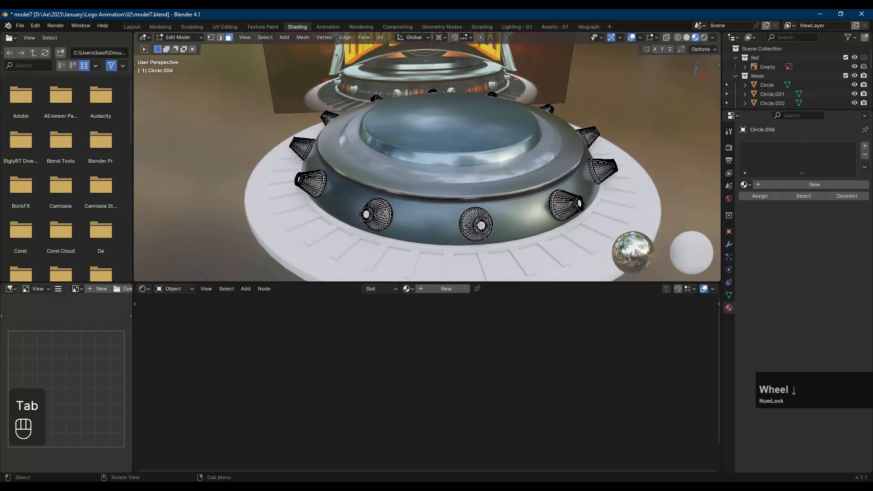
shift+middle_drag(481, 225, 475, 244)
scroll(476, 245, up, 1)
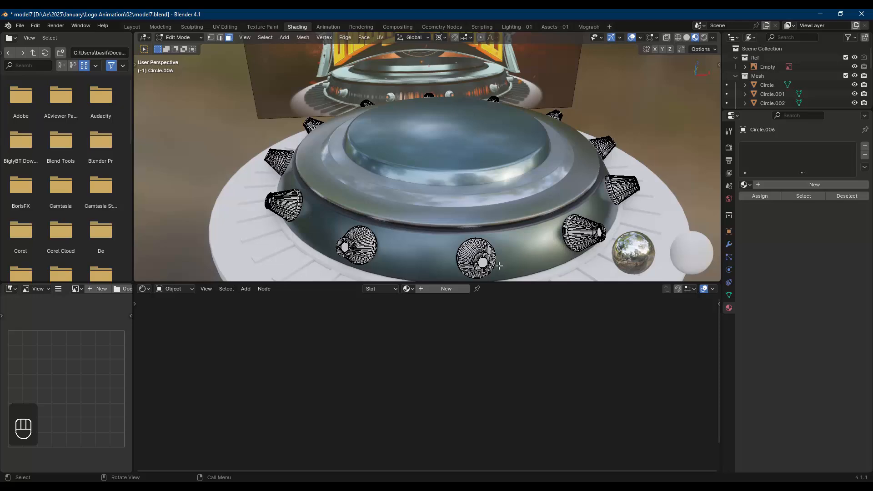
scroll(499, 266, up, 3)
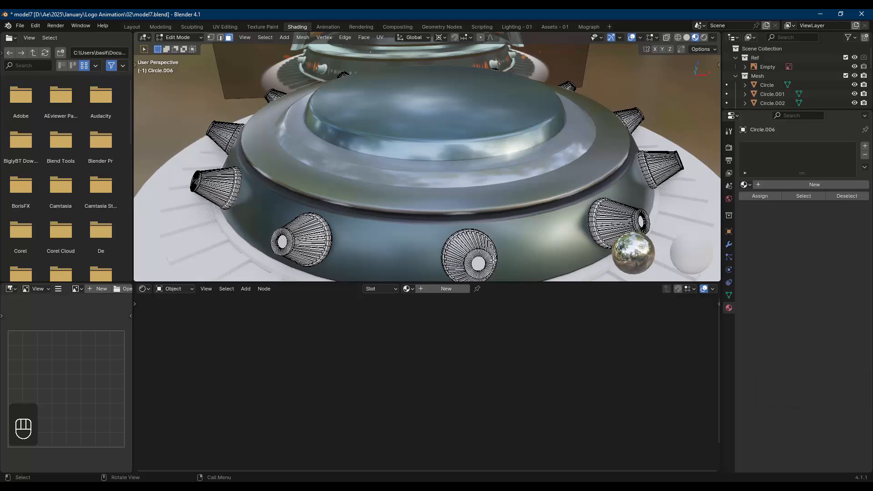
- From the top in wireframe display, delete the faces of every knob except the front one
key(KP_7)
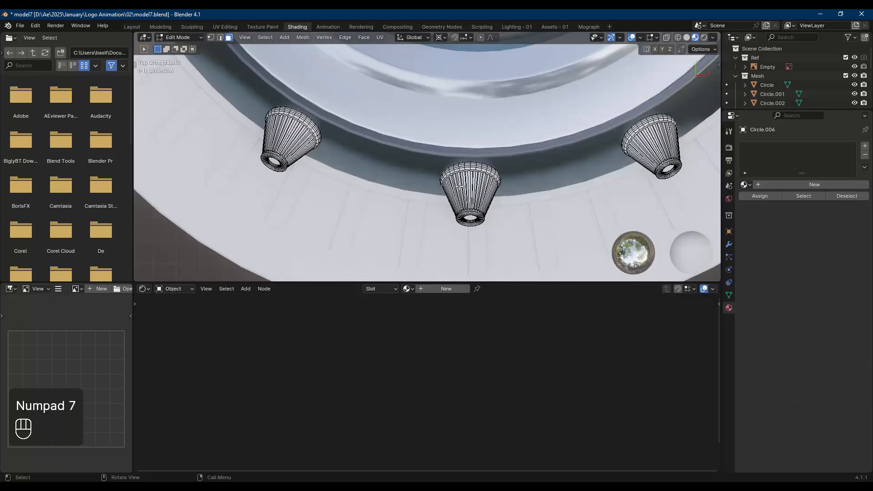
scroll(459, 186, down, 5)
ctrl+middle_drag(518, 145, 504, 205)
scroll(556, 196, down, 2)
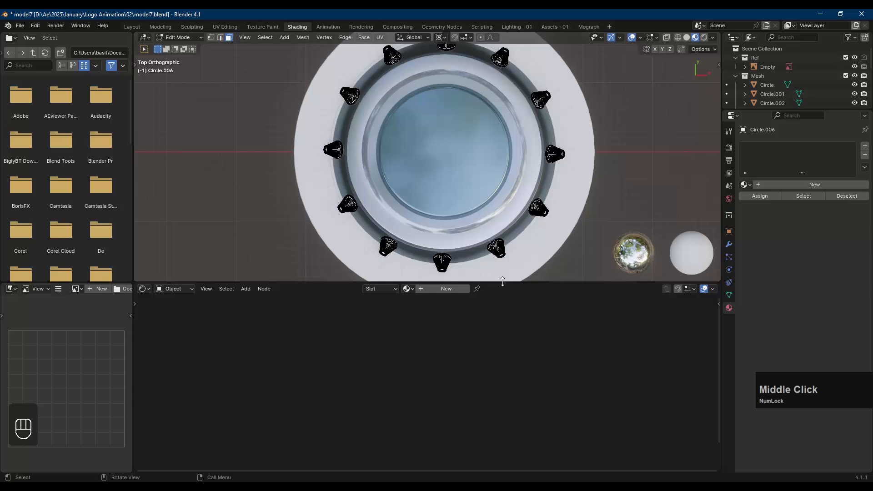
drag(502, 281, 505, 378)
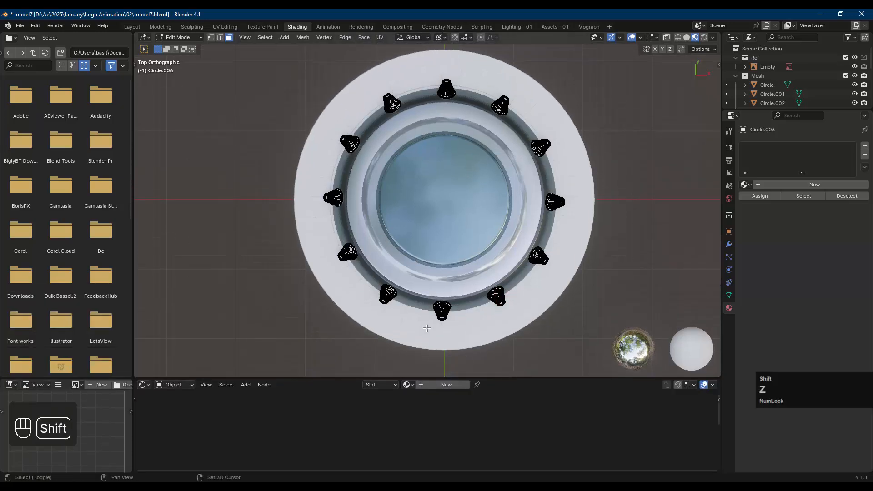
key(shift+z)
drag(418, 347, 472, 282)
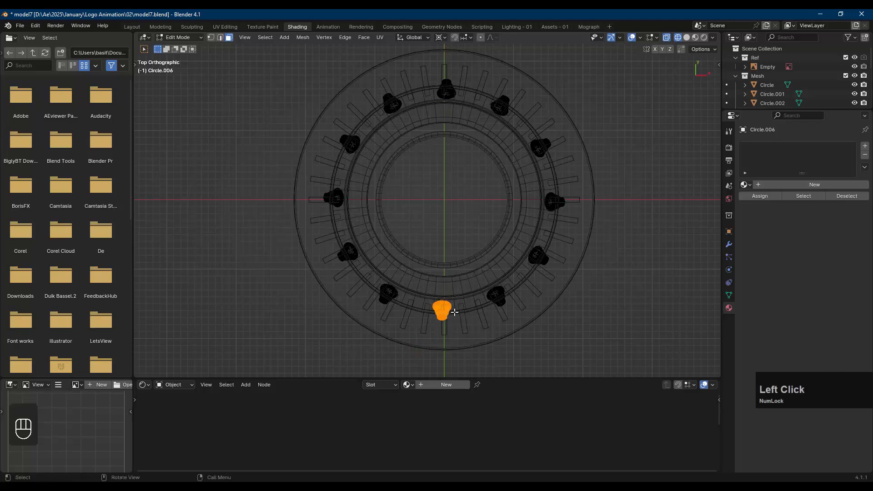
key(ctrl+o)
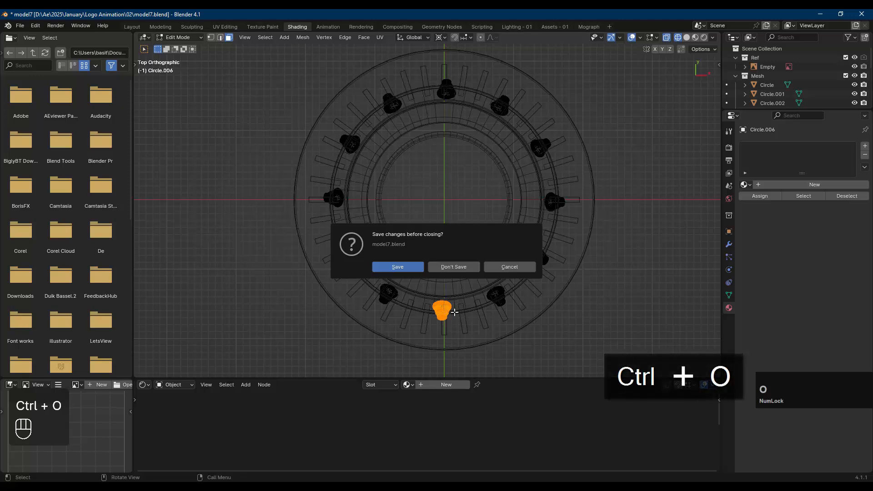
click(517, 267)
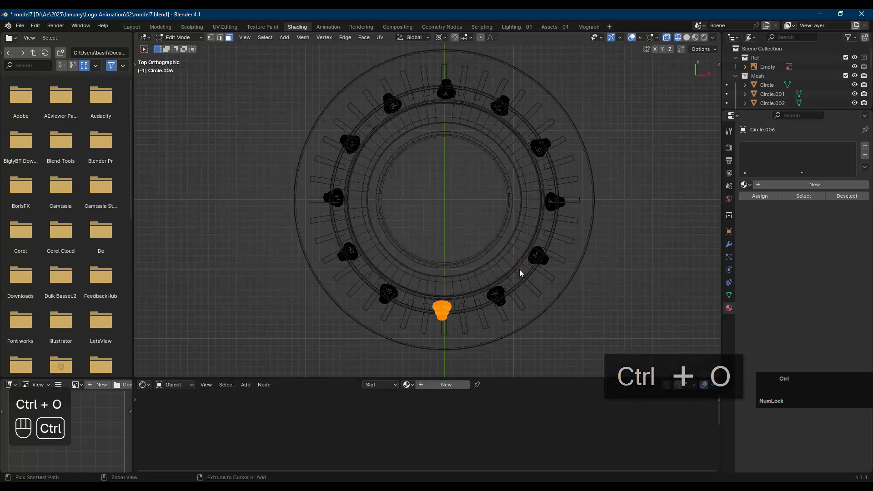
key(ctrl+i)
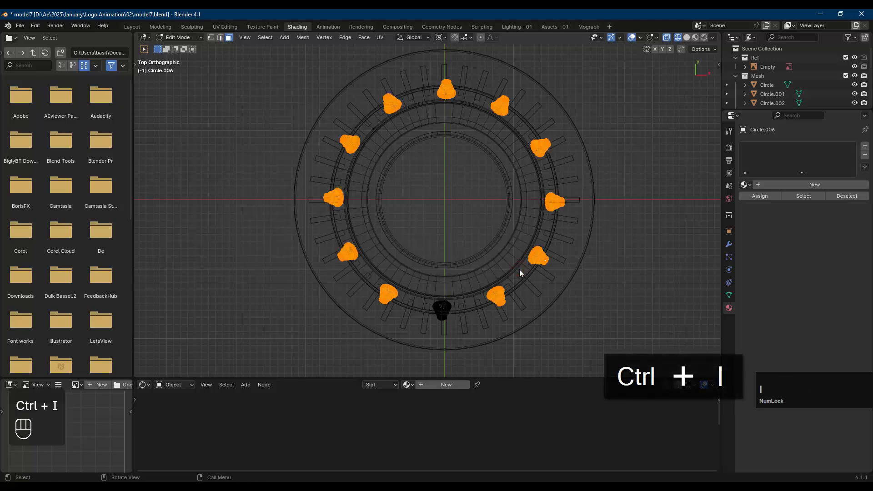
key(x)
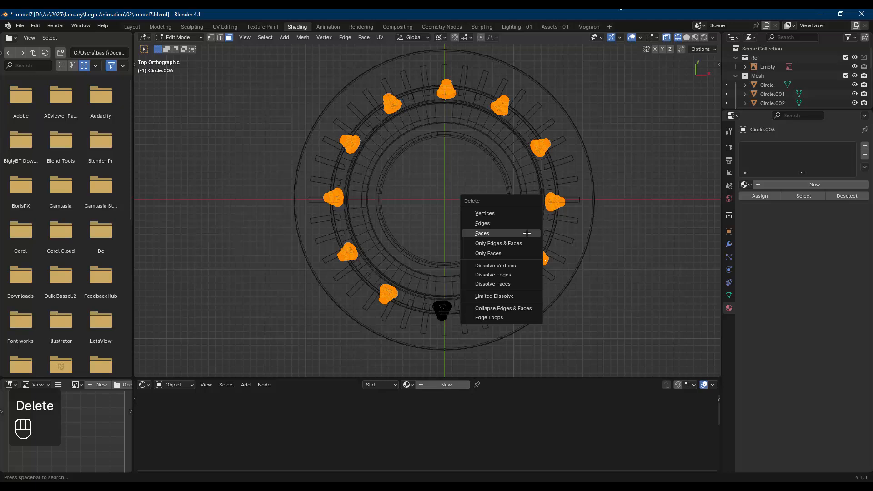
click(501, 236)
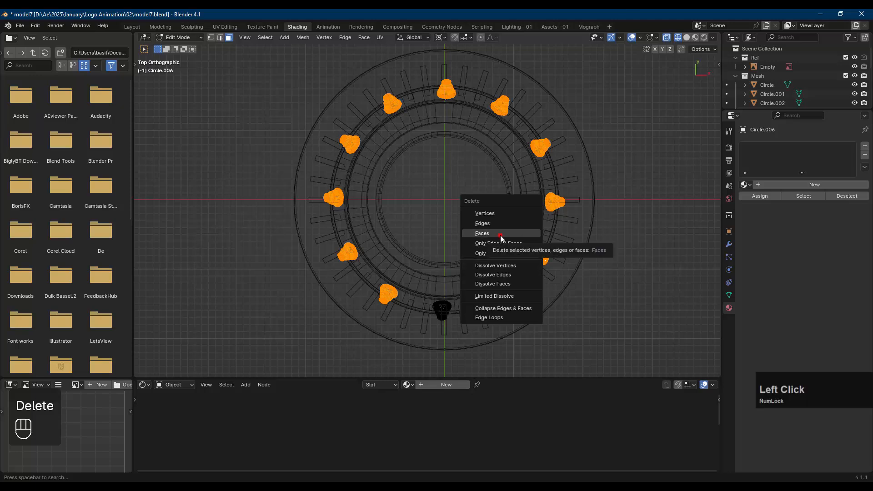
- Merge the remaining knob's vertices by distance, then restore material preview and leave mesh editing
key(a)
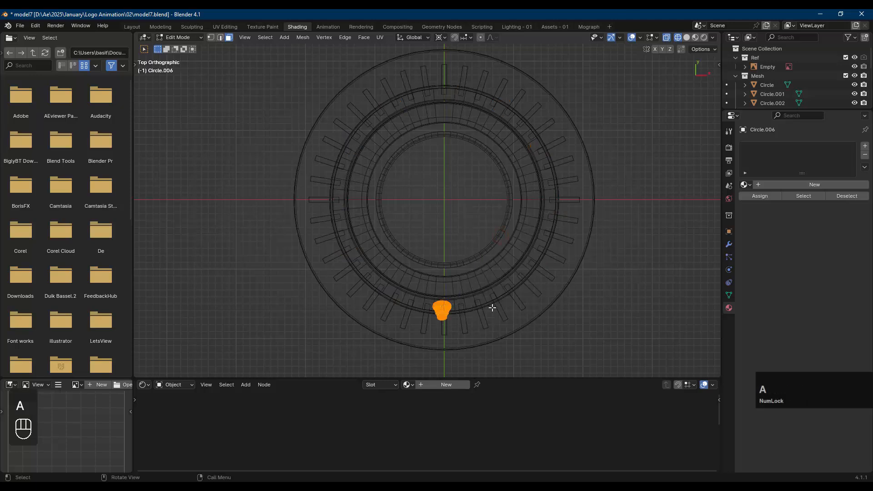
key(m)
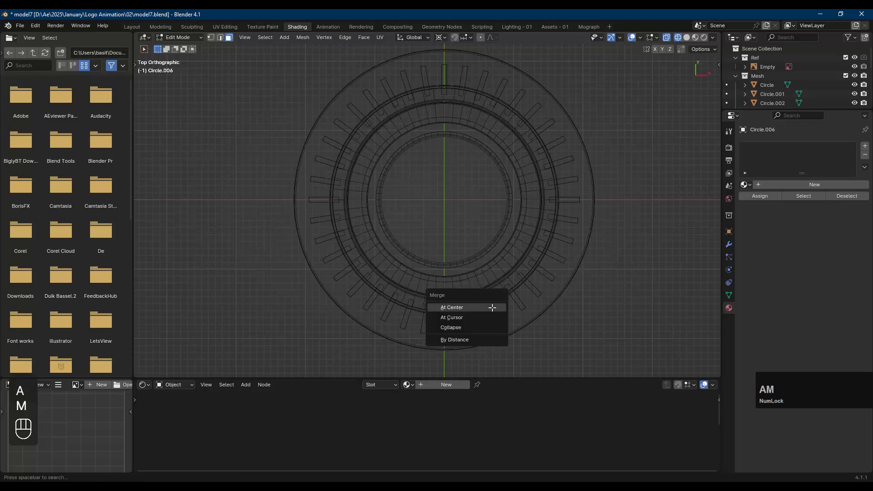
click(474, 339)
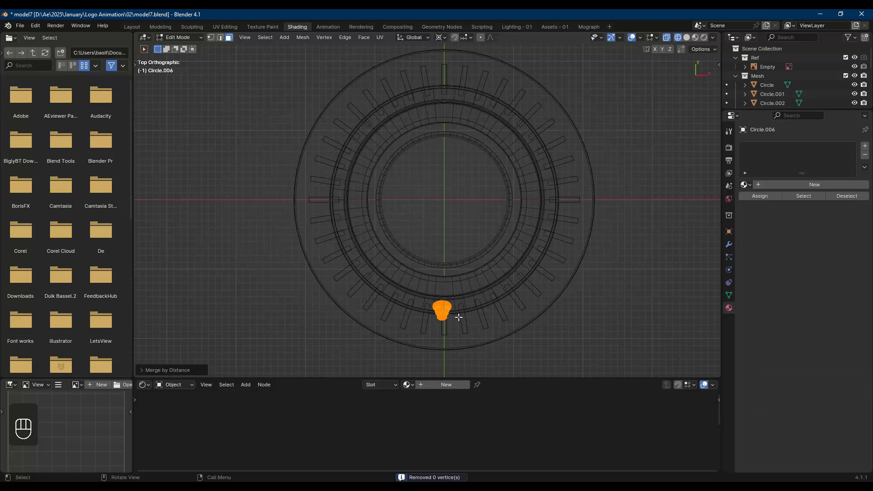
middle_drag(458, 318, 491, 290)
key(shift+z)
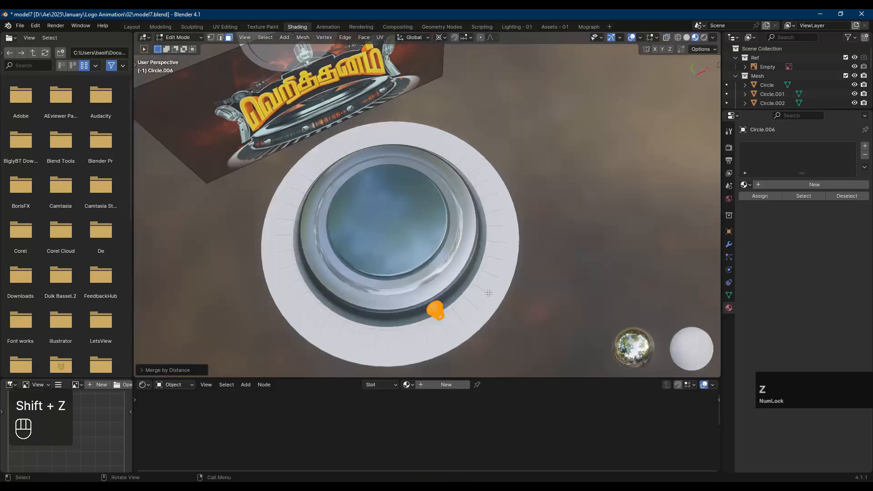
key(Tab)
- Examine the knobs along the side band in the reference image up close
scroll(452, 308, up, 3)
shift+middle_drag(441, 301, 503, 283)
scroll(338, 186, down, 4)
scroll(374, 165, up, 2)
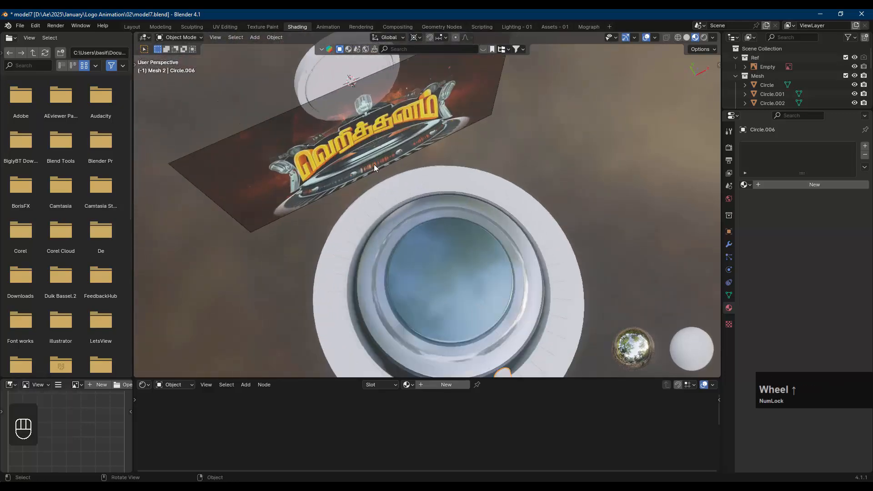
scroll(374, 164, up, 2)
middle_drag(405, 160, 295, 212)
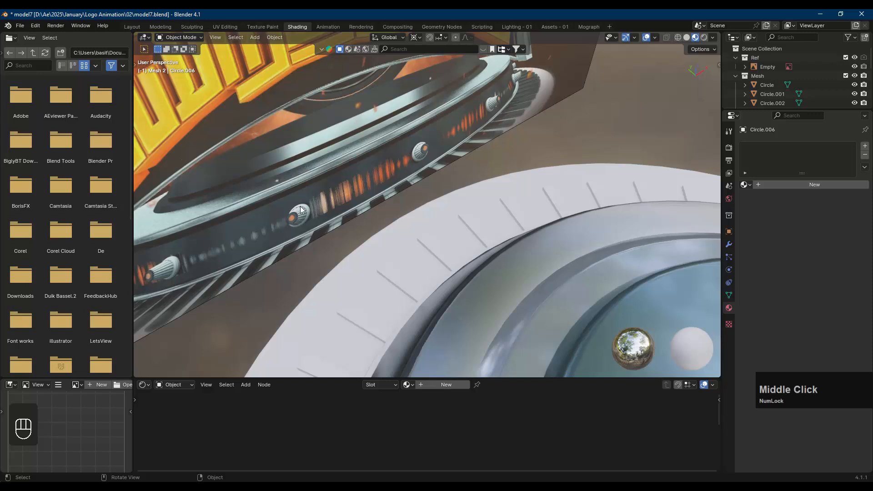
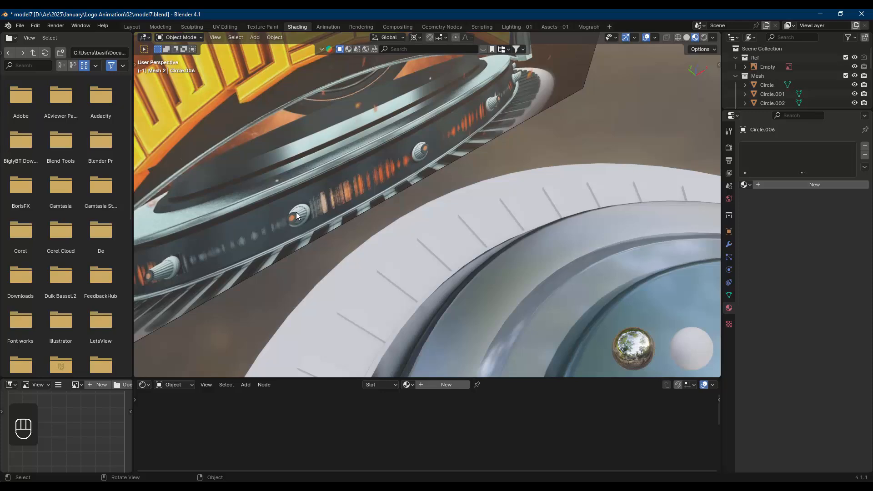
- Open the cone-shaped knob on the base's side in Edit Mode with nothing selected
scroll(296, 213, down, 5)
shift+middle_drag(440, 249, 437, 236)
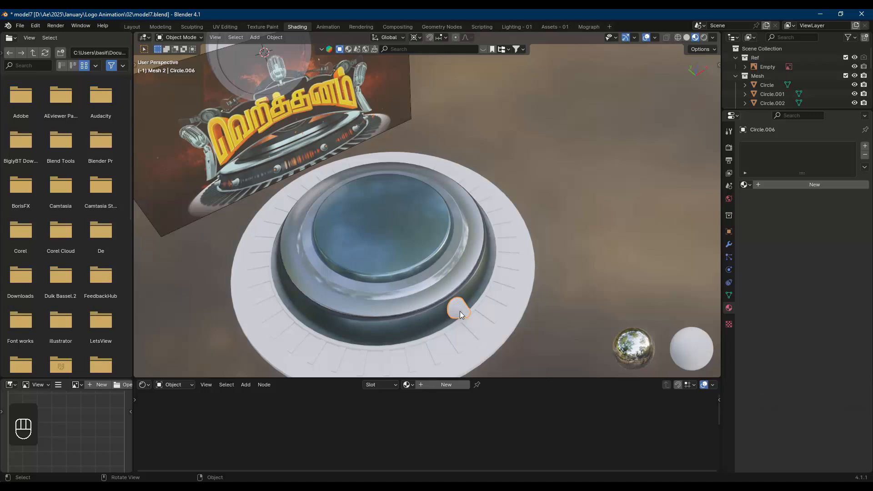
scroll(462, 310, up, 2)
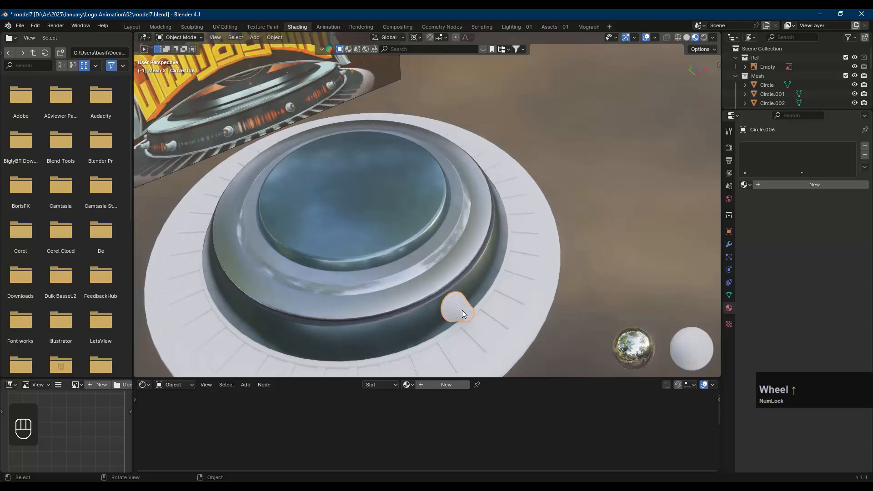
click(462, 313)
key(Tab)
scroll(463, 317, up, 3)
key(alt+a)
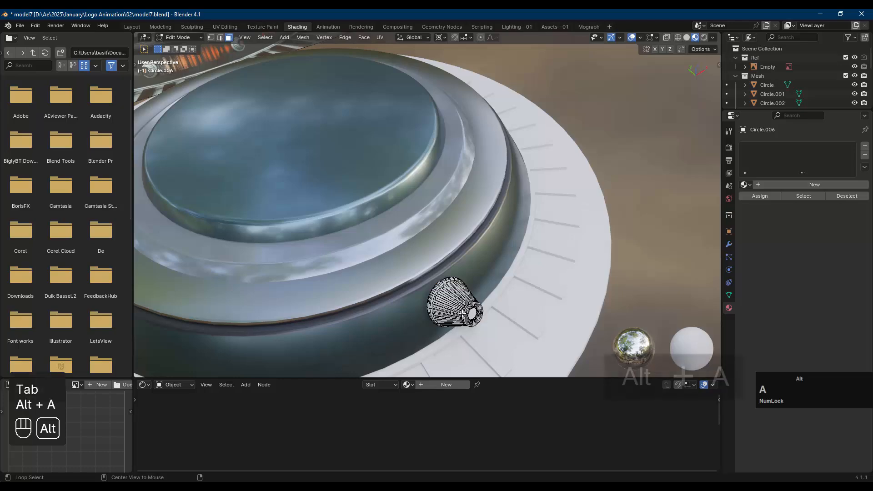
- Examine the side knobs in the reference image and compare them with the modelled knob
scroll(463, 313, down, 5)
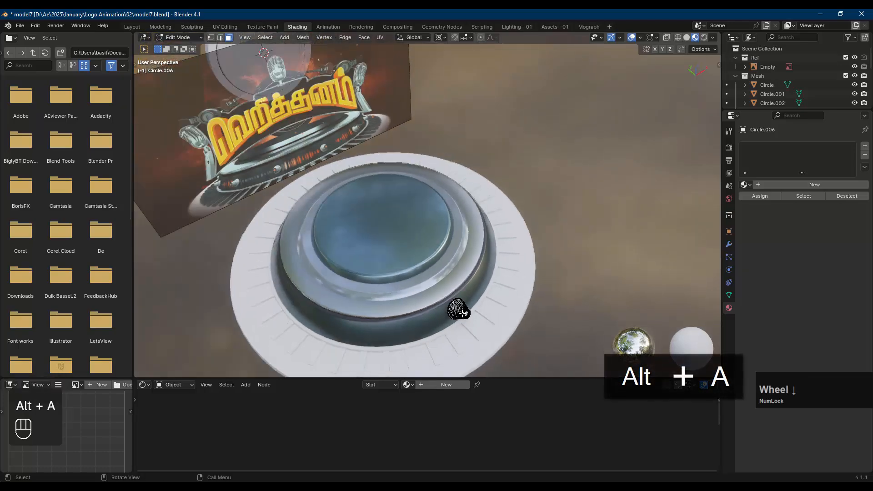
shift+middle_drag(319, 208, 391, 255)
scroll(336, 234, up, 5)
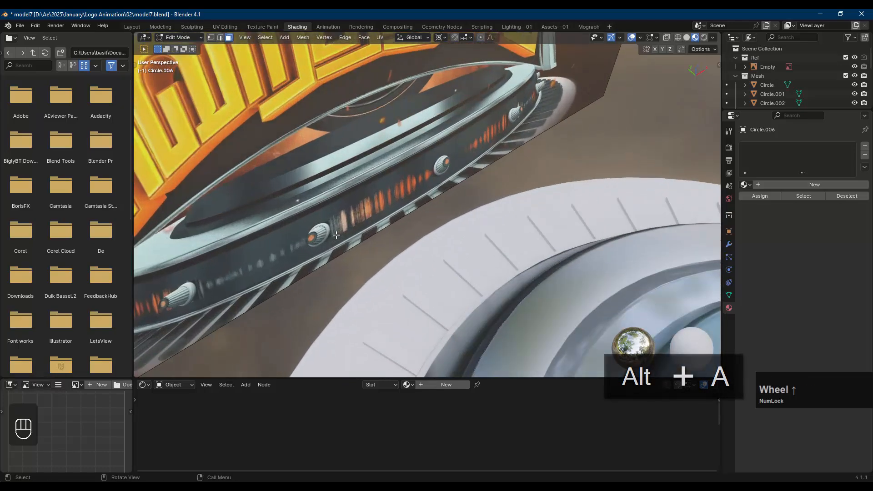
scroll(336, 234, down, 5)
shift+middle_drag(448, 291, 353, 196)
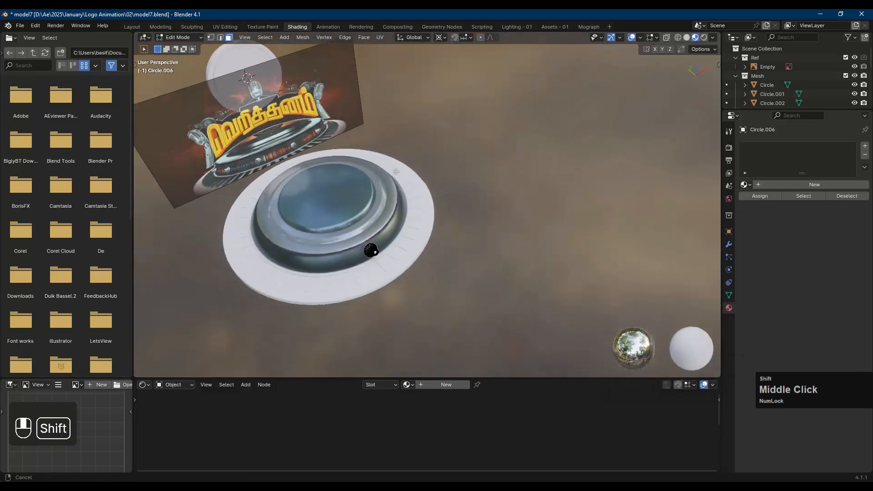
scroll(351, 195, up, 3)
scroll(350, 195, up, 4)
middle_drag(380, 271, 401, 247)
scroll(401, 247, up, 3)
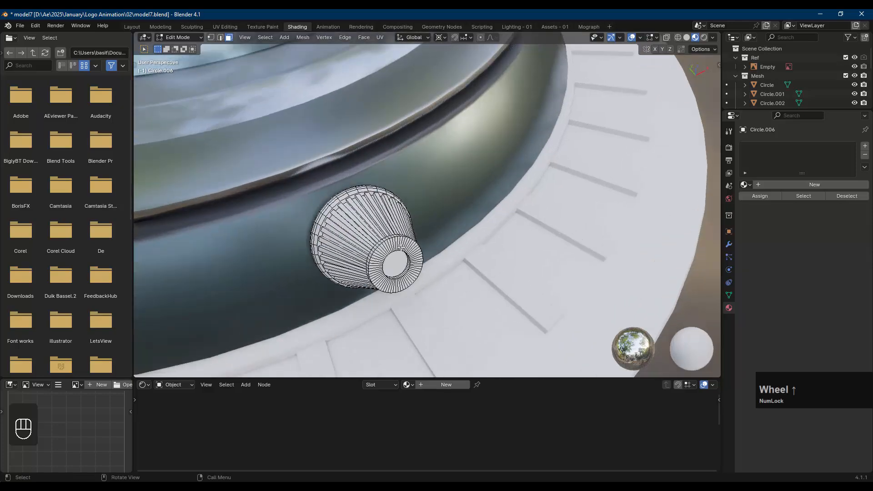
- Create a new material named plastic on the knob with metallic 0.339 and roughness 0.382
click(781, 184)
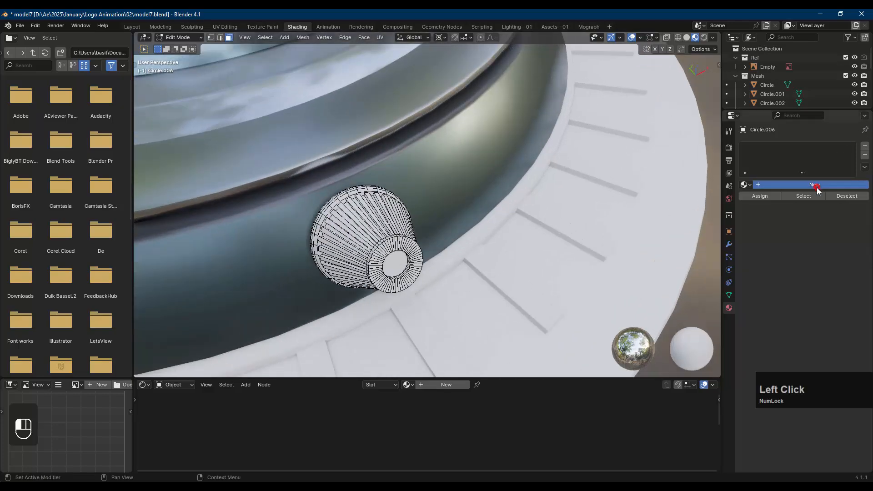
click(781, 184)
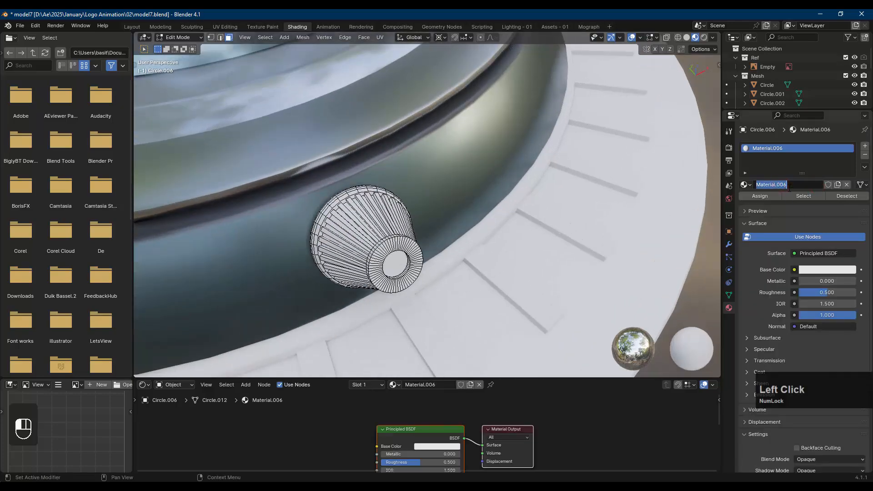
text(plastic)
key(Return)
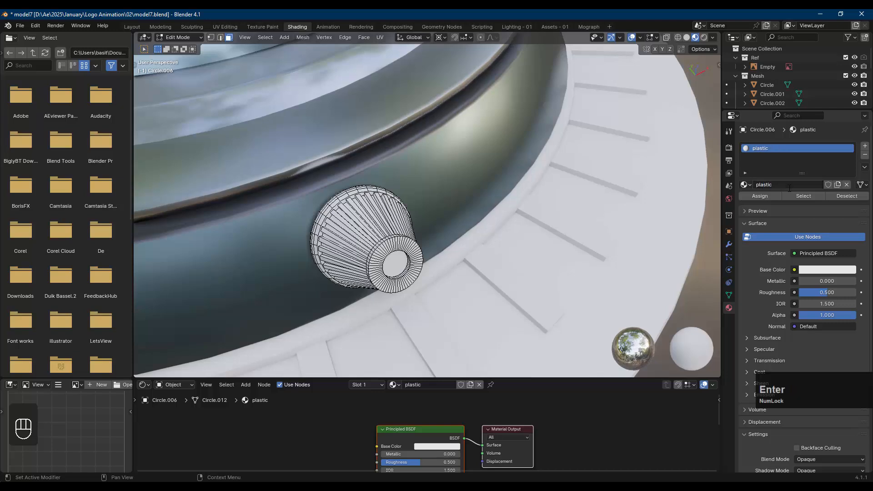
mouse_move(824, 282)
mouse_down()
mouse_move(814, 281)
mouse_move(817, 292)
mouse_up()
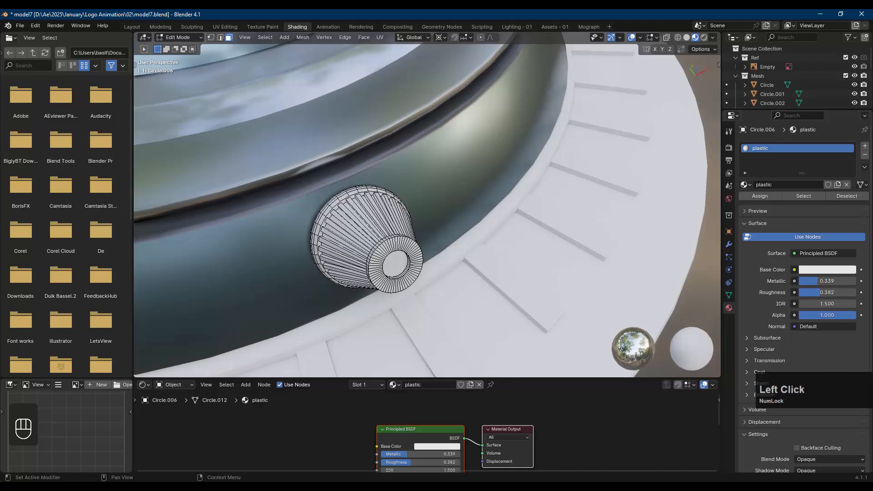
- Assign the plastic material to all of the knob's faces and set its metallic to 0.512
key(a)
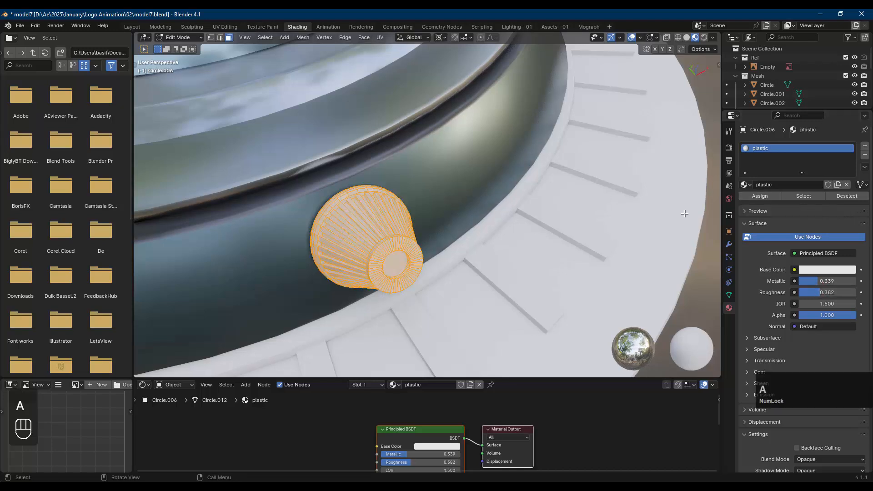
click(765, 197)
key(alt+a)
key(Tab)
middle_drag(437, 228, 395, 225)
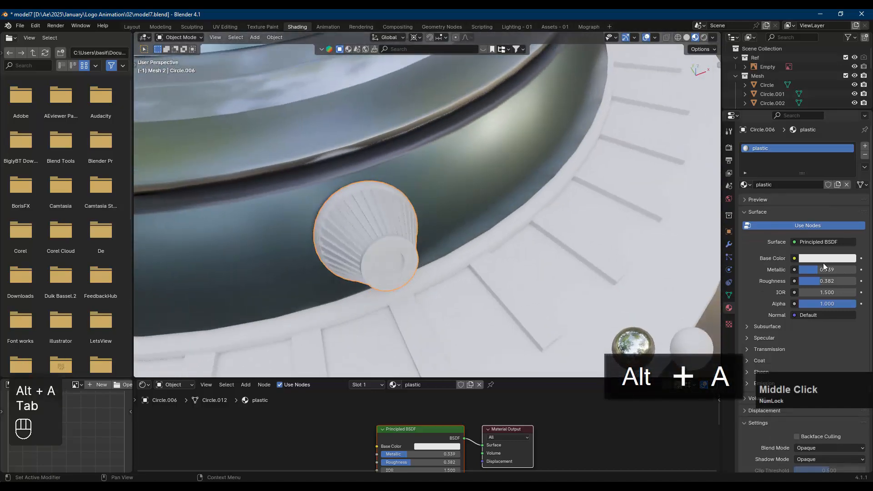
drag(818, 269, 827, 269)
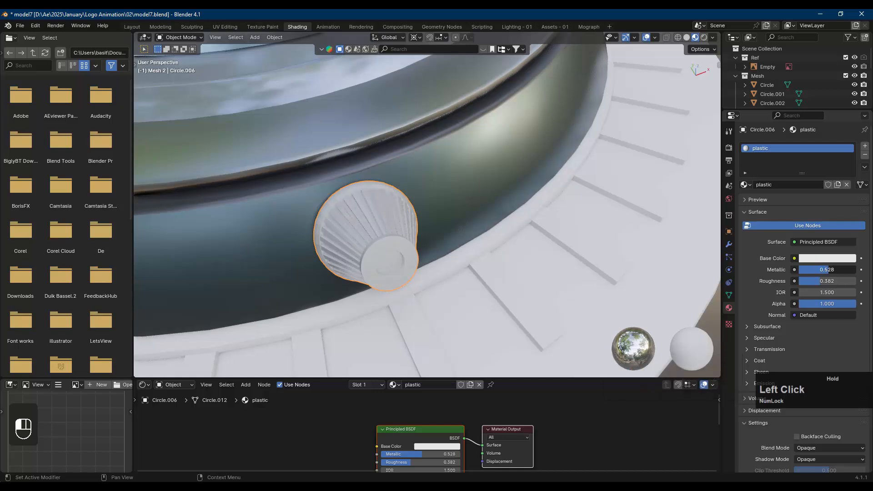
drag(826, 269, 827, 269)
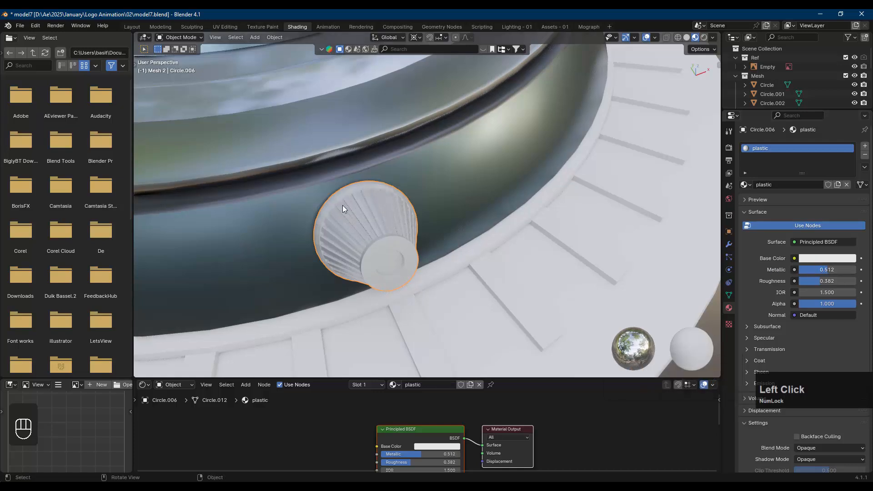
- Select the flat ring of faces on the knob's front end in Edit Mode
key(Tab)
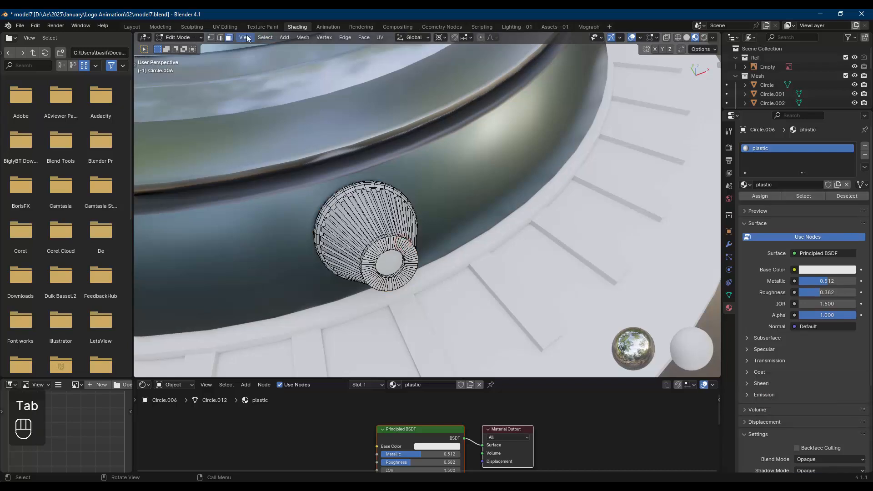
scroll(390, 240, up, 2)
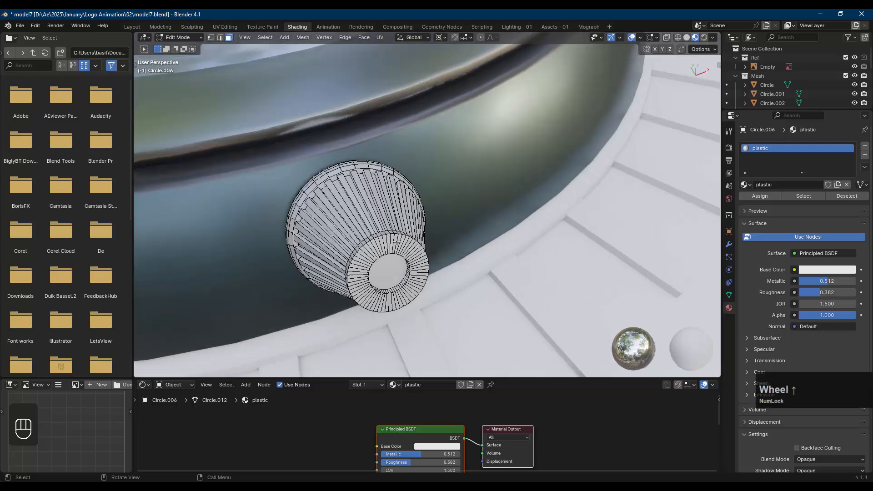
middle_drag(390, 240, 390, 246)
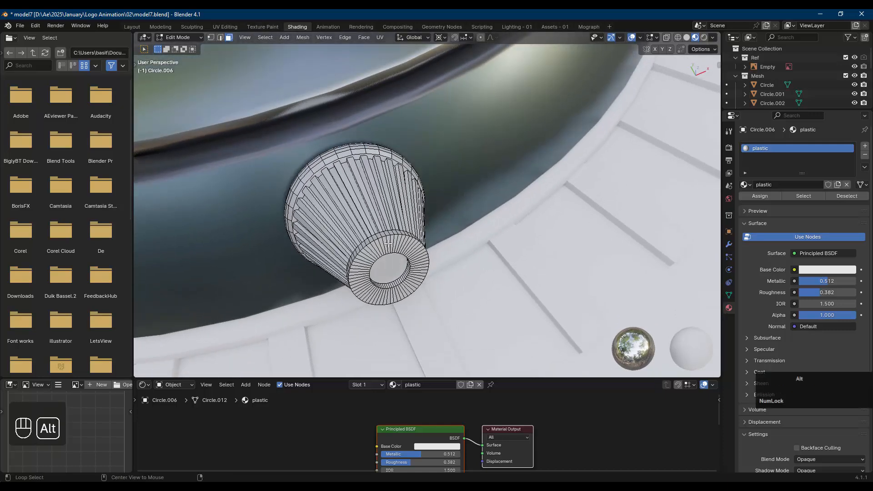
alt+click(388, 244)
middle_drag(389, 245, 412, 246)
scroll(414, 246, up, 2)
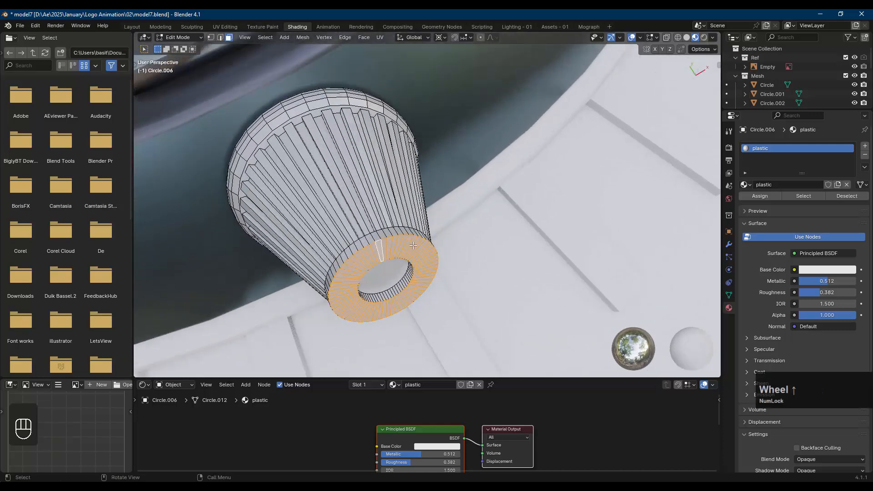
key(ctrl+KP_Subtract)
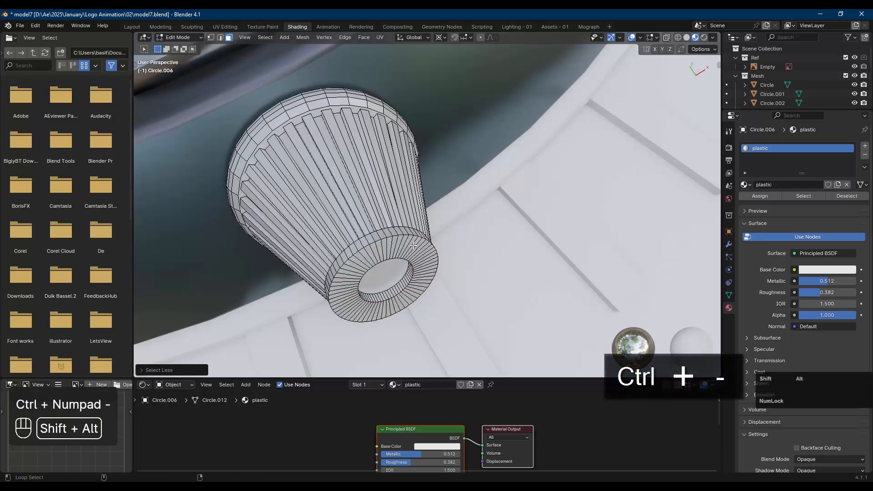
alt+shift+click(413, 245)
key(ctrl+KP_Subtract)
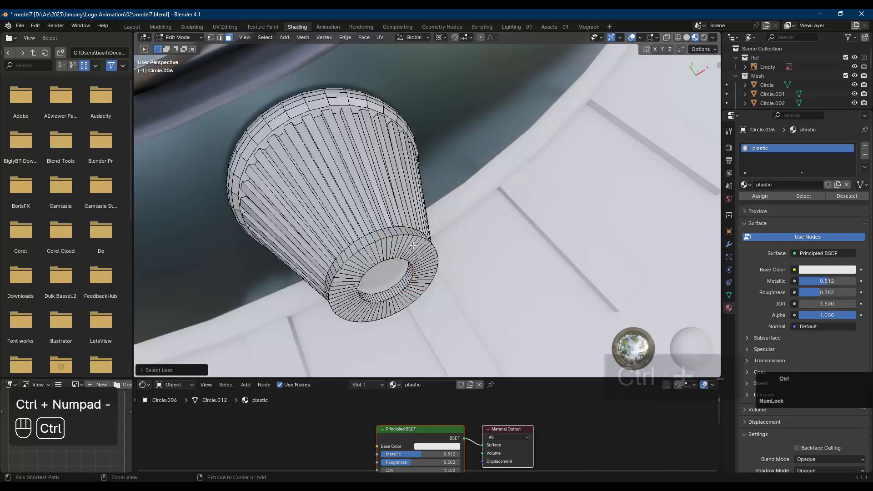
alt+click(412, 243)
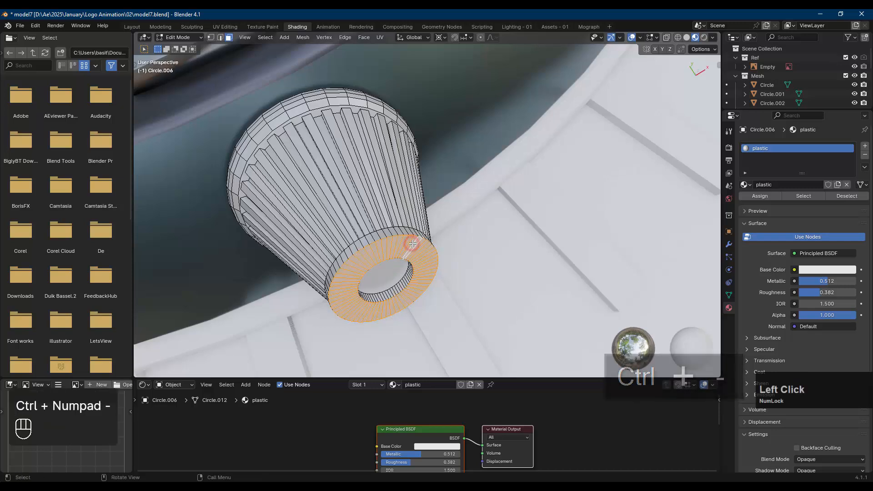
- Expand the ring selection once to include its inner and outer rim faces
key(ctrl+KP_Add)
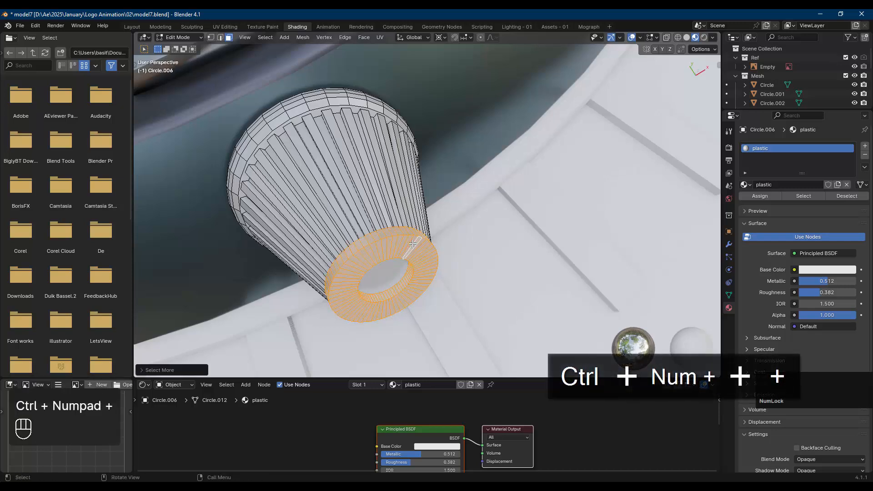
middle_drag(419, 258, 382, 116)
scroll(421, 212, up, 2)
- Add a second material slot to the knob with a new material named dark plastic
click(865, 146)
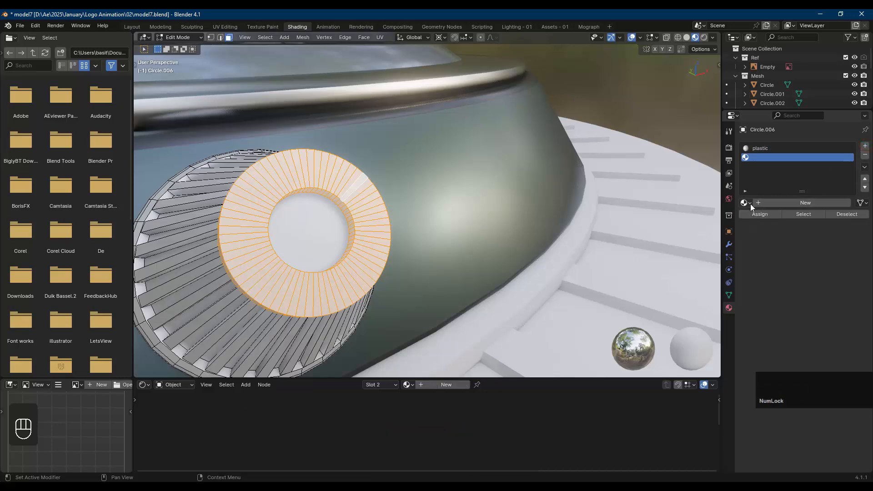
click(768, 203)
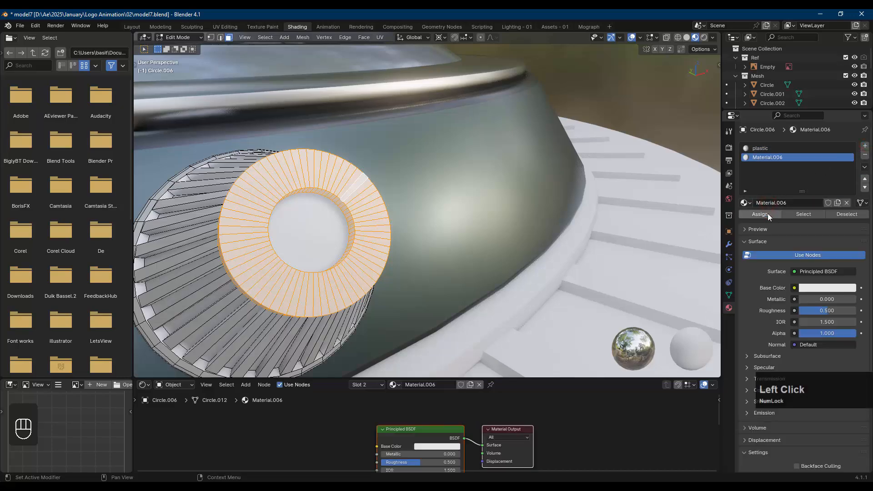
click(781, 203)
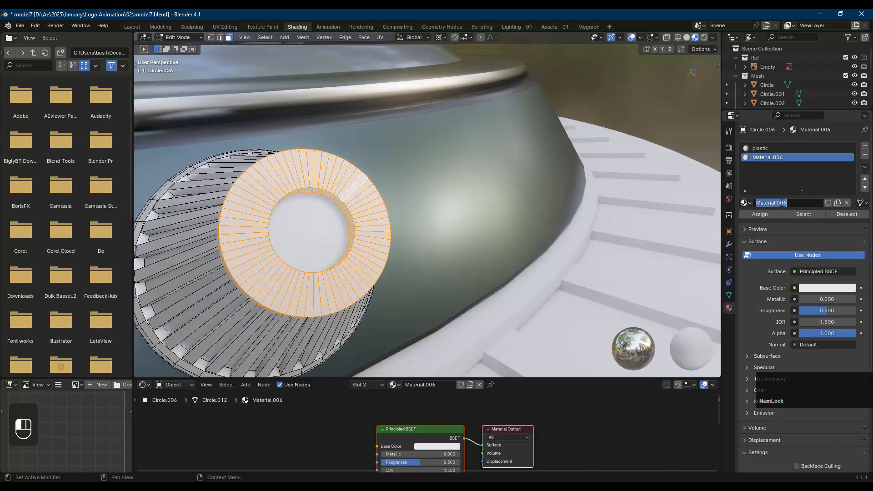
text(dark p)
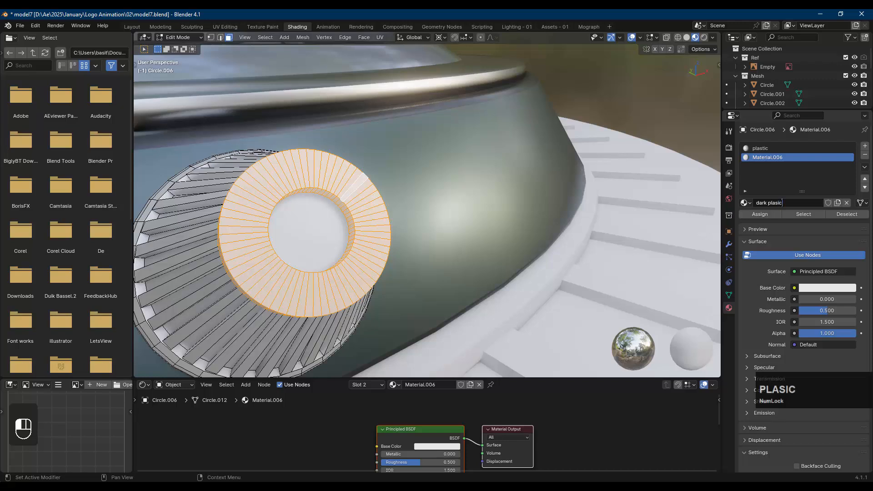
text(lasic)
key(BackSpace)
key(BackSpace)
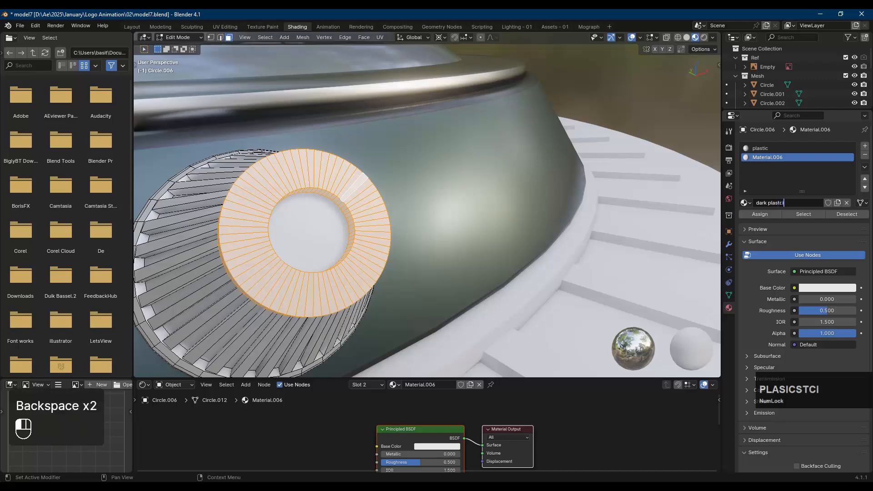
key(Return)
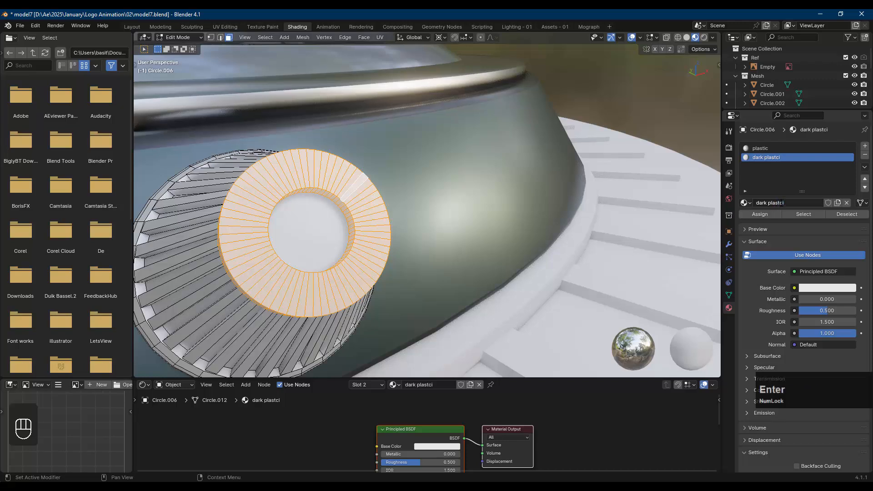
click(779, 203)
click(787, 203)
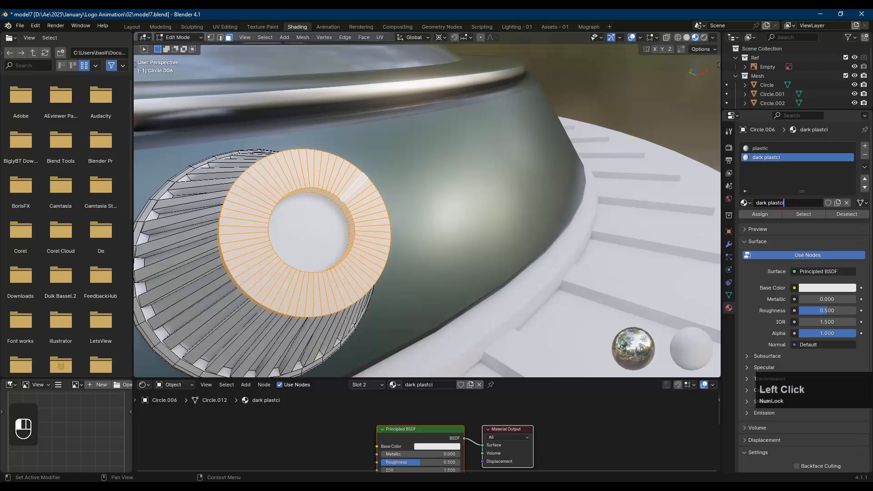
key(BackSpace)
key(Return)
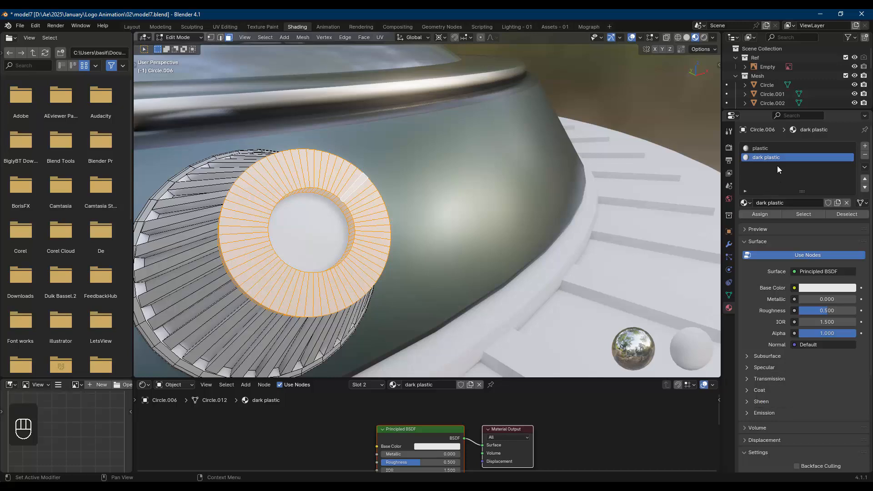
- Darken the dark plastic base color to near black and assign the material to the selected ring faces
click(823, 289)
drag(848, 188, 848, 207)
click(748, 181)
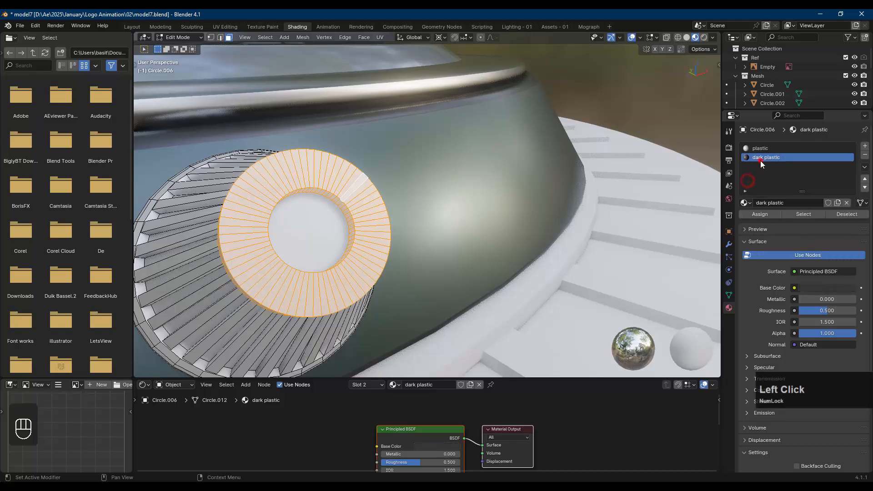
click(760, 215)
middle_drag(391, 272, 368, 291)
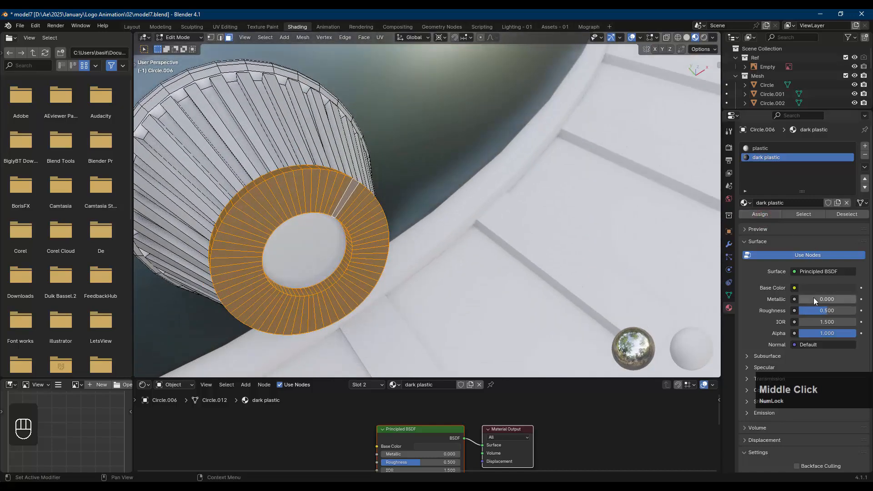
- Set the dark plastic roughness to 0.350 and return the knob to Object Mode
drag(827, 310, 804, 311)
key(alt+a)
key(Tab)
scroll(362, 205, down, 3)
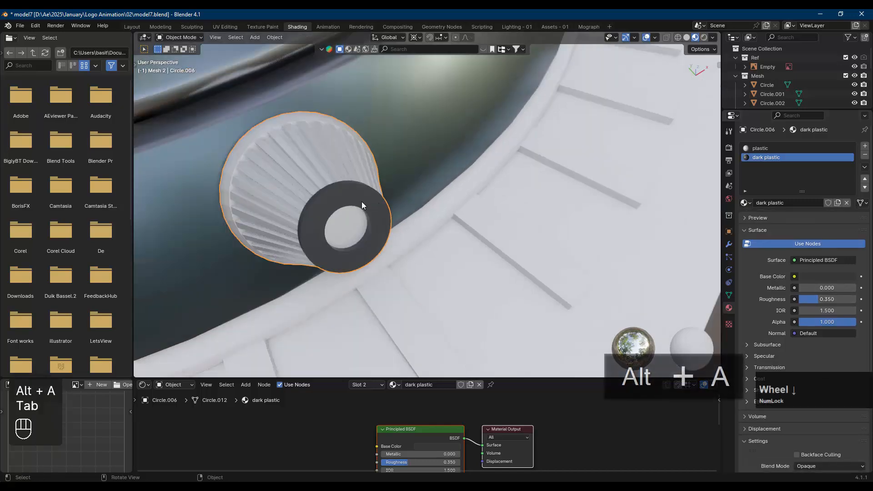
- Enter Edit Mode on the knob and select the round face inside its dark ring
middle_drag(362, 205, 505, 189)
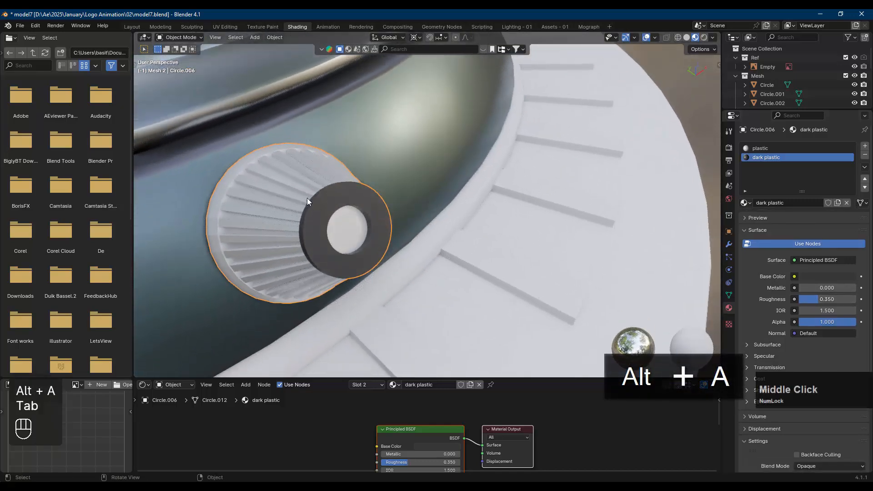
key(Tab)
scroll(318, 203, down, 5)
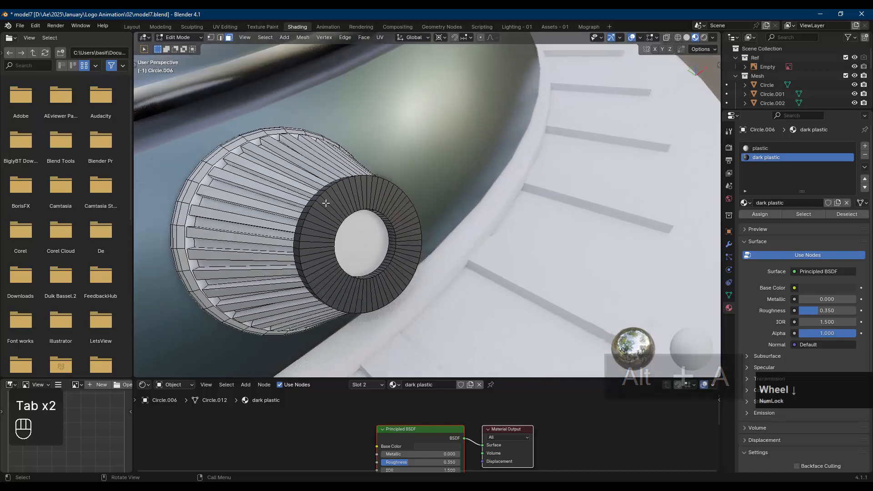
key(Tab)
key(Tab)
click(364, 223)
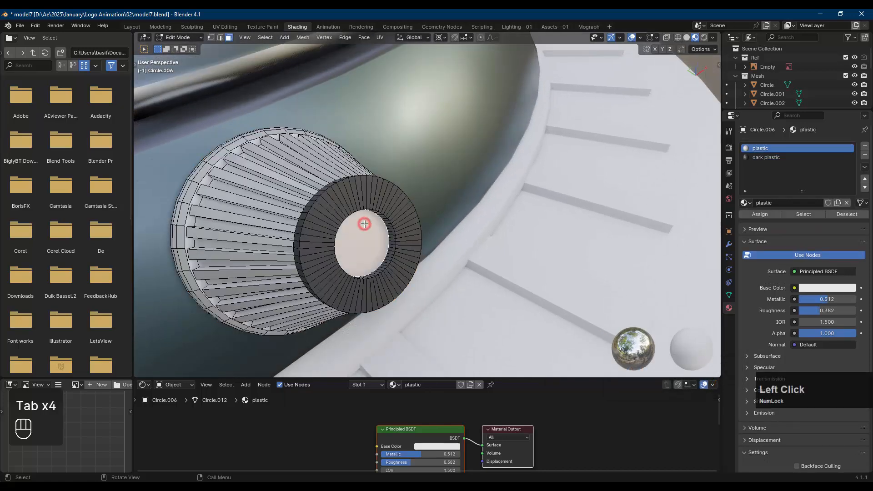
- Add a third material slot to the knob with a new material named orange plastic
click(864, 145)
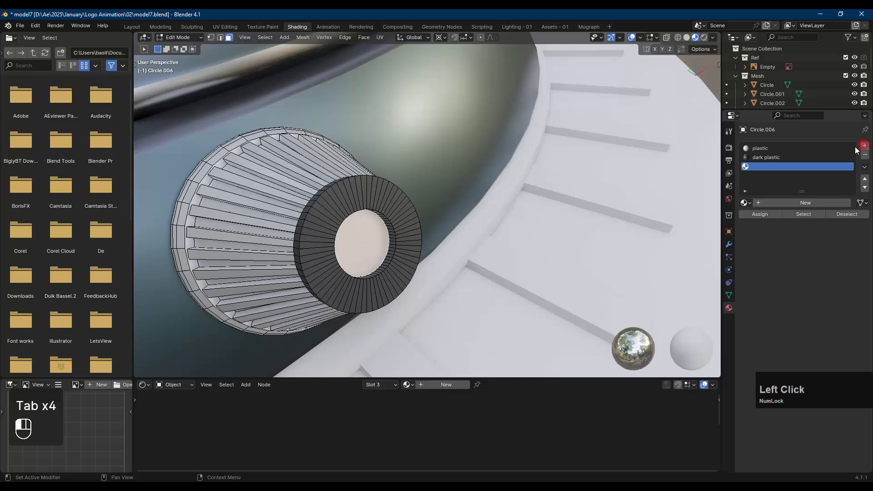
click(767, 204)
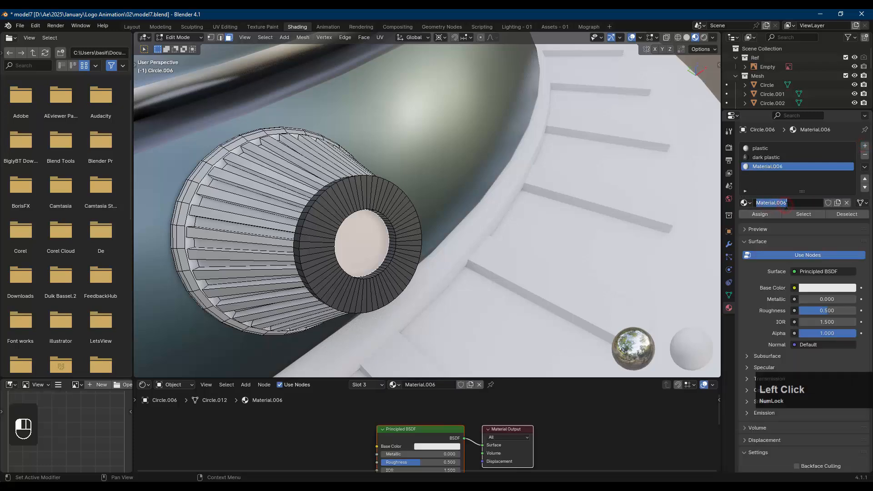
text(ir)
key(BackSpace)
key(BackSpace)
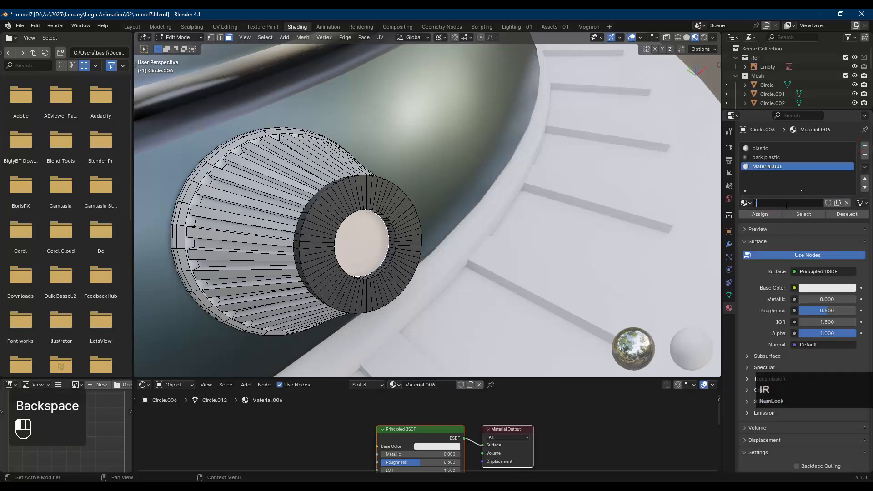
text(orange plastic)
key(Return)
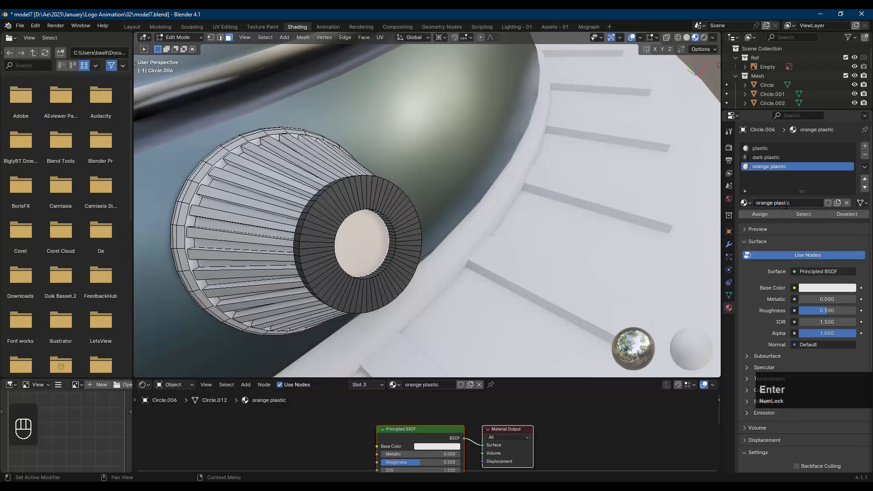
- Set the orange plastic base color to a saturated orange and assign the material to the selected round face
click(842, 289)
drag(785, 196, 788, 217)
click(755, 212)
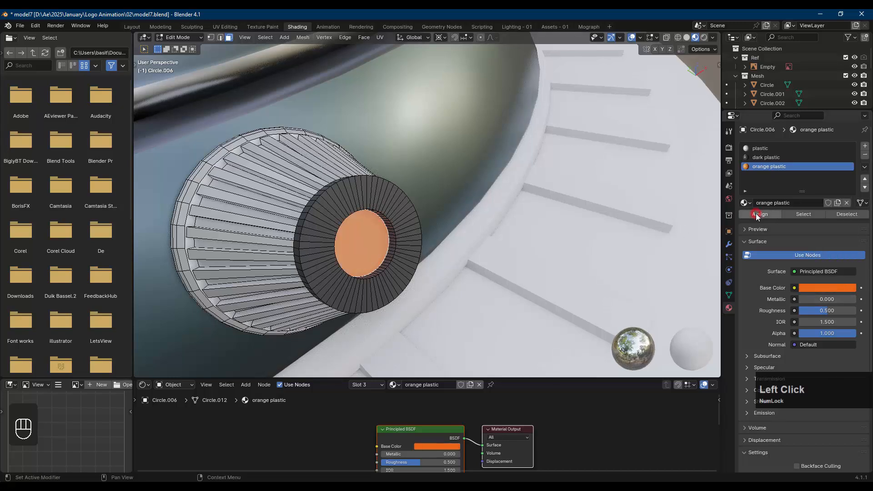
- Set the orange plastic metallic to 0.142 and roughness to 0.374, and return the knob to Object Mode
mouse_move(819, 299)
mouse_down()
mouse_move(828, 299)
mouse_move(810, 310)
mouse_up()
key(alt+a)
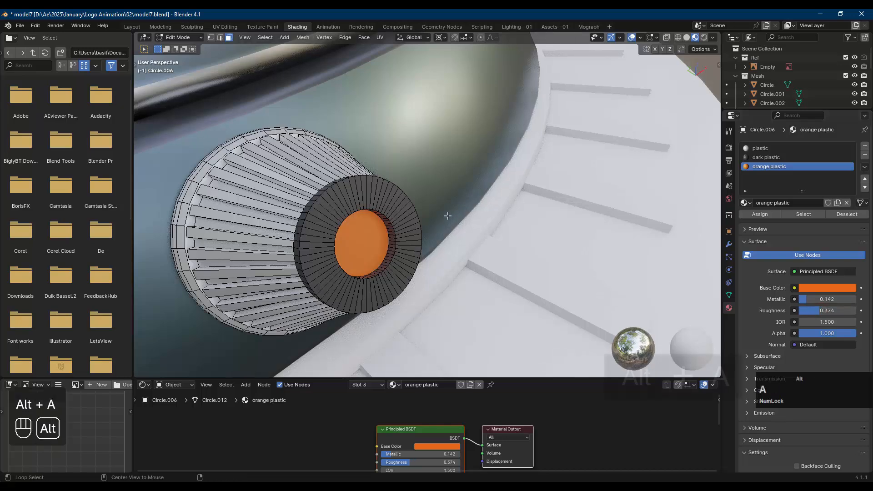
key(Tab)
mouse_move(449, 224)
middle_down()
mouse_move(372, 208)
mouse_move(350, 174)
mouse_move(390, 168)
mouse_move(348, 168)
middle_up()
scroll(347, 168, down, 3)
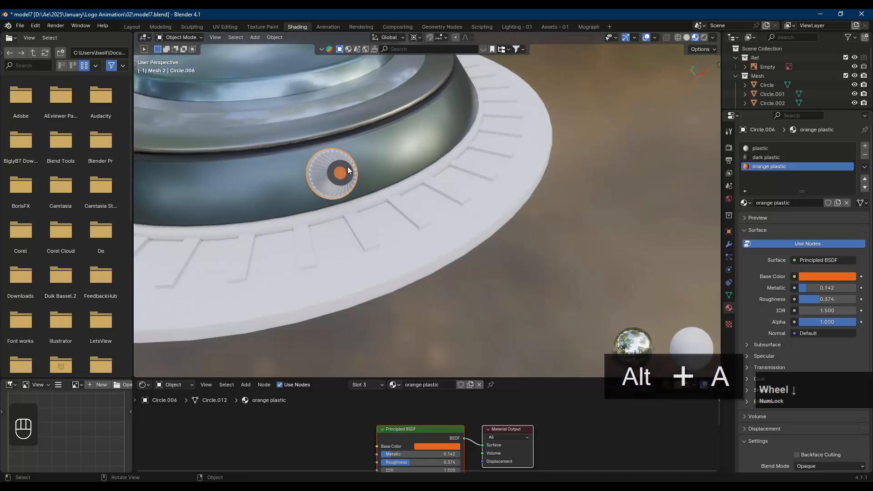
- Show the round base from the top view in wireframe display
click(346, 156)
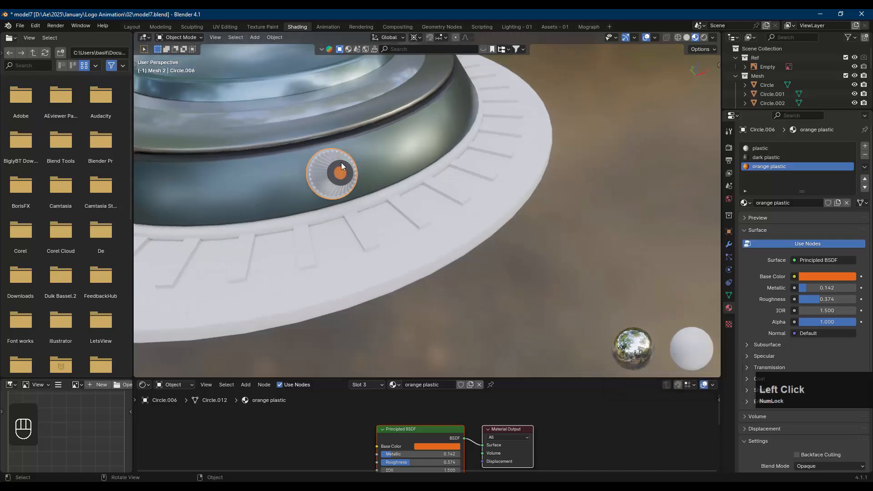
key(KP_7)
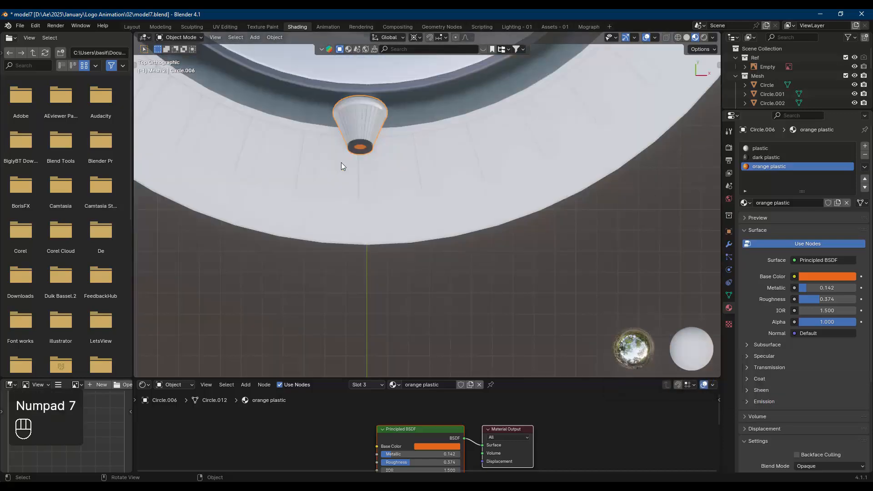
scroll(341, 162, down, 3)
shift+middle_drag(339, 166, 468, 250)
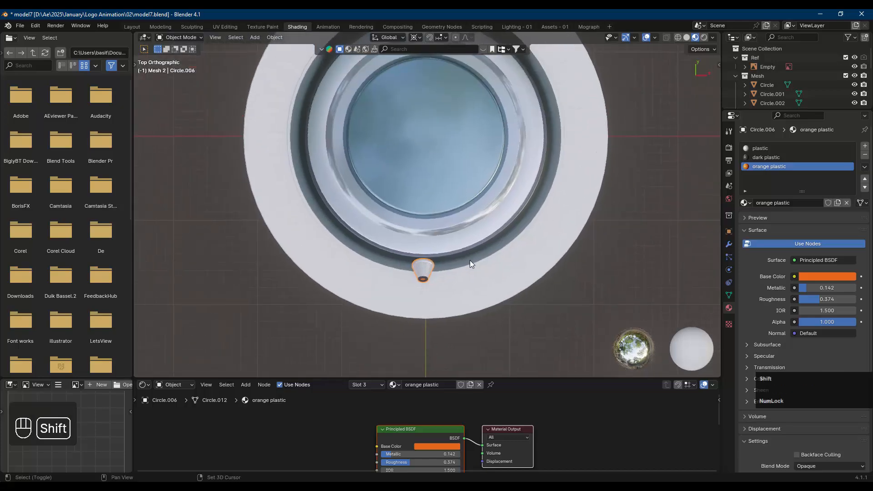
key(shift+z)
- Select only the knob, not the radial bars, and select all its geometry in Edit Mode
click(390, 301)
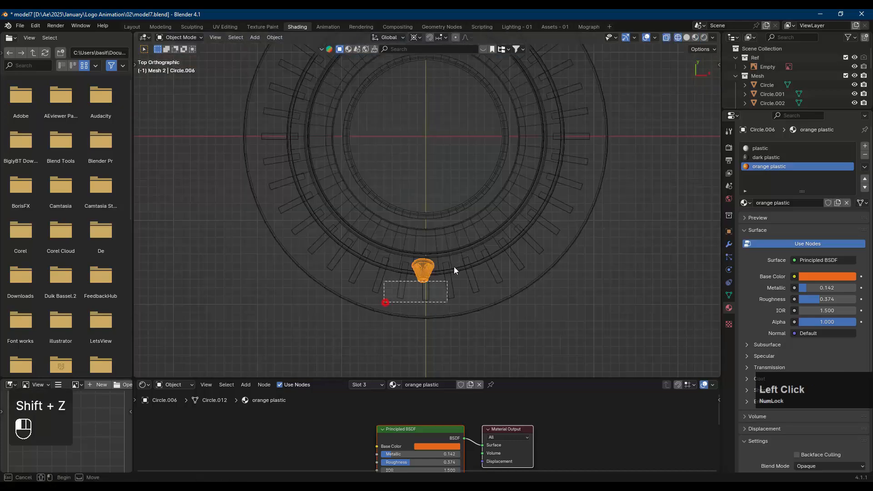
click(425, 273)
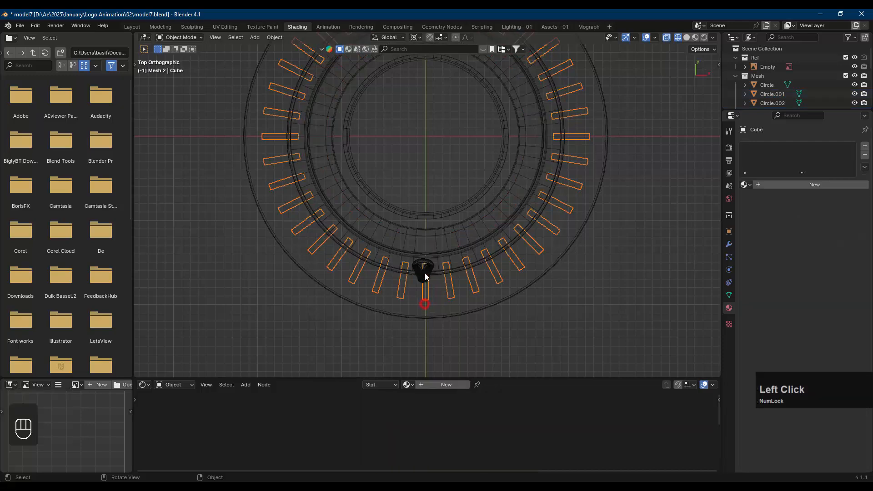
key(Tab)
key(Tab)
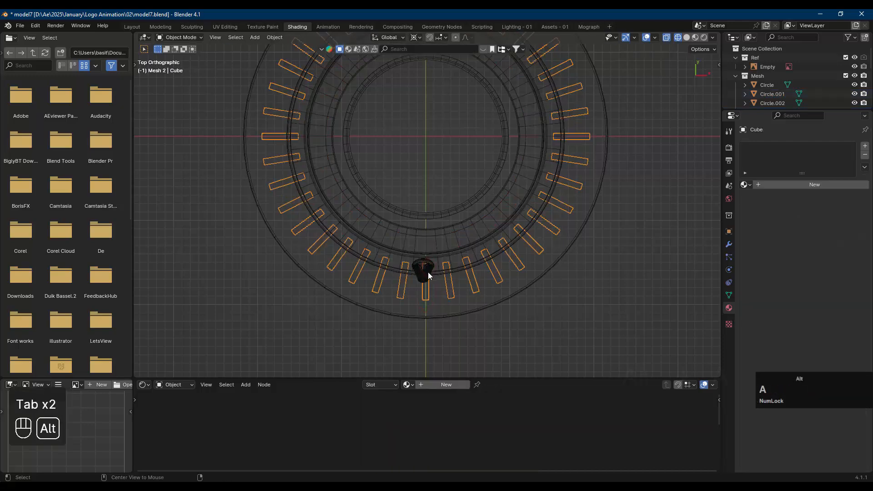
key(alt+a)
key(Tab)
key(a)
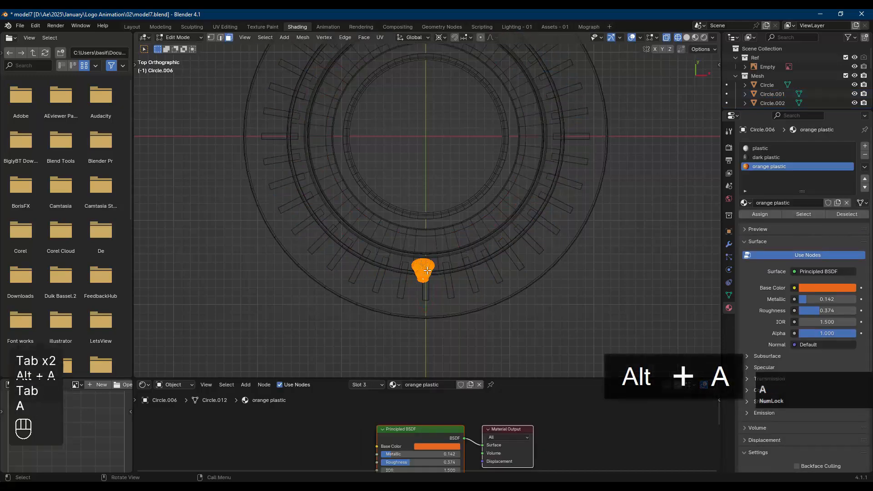
drag(364, 315, 495, 231)
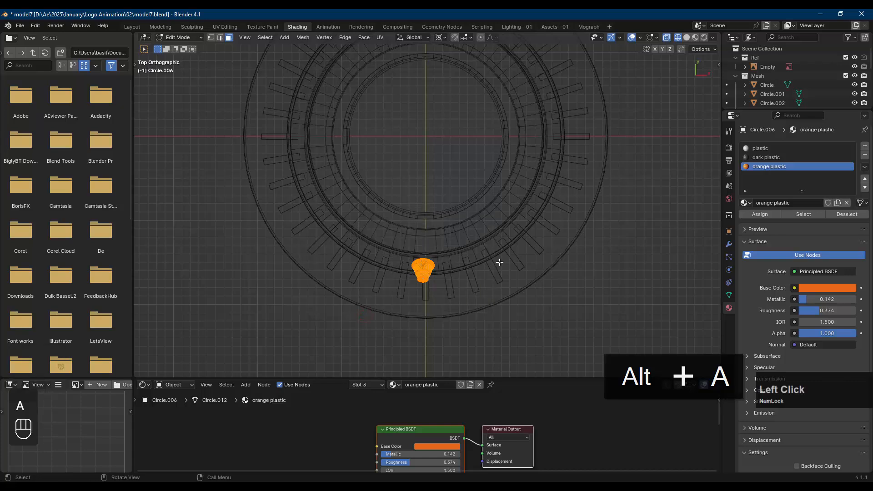
- Set the transform pivot point to 3D Cursor and try rotating a duplicate of the knob geometry around it
click(441, 37)
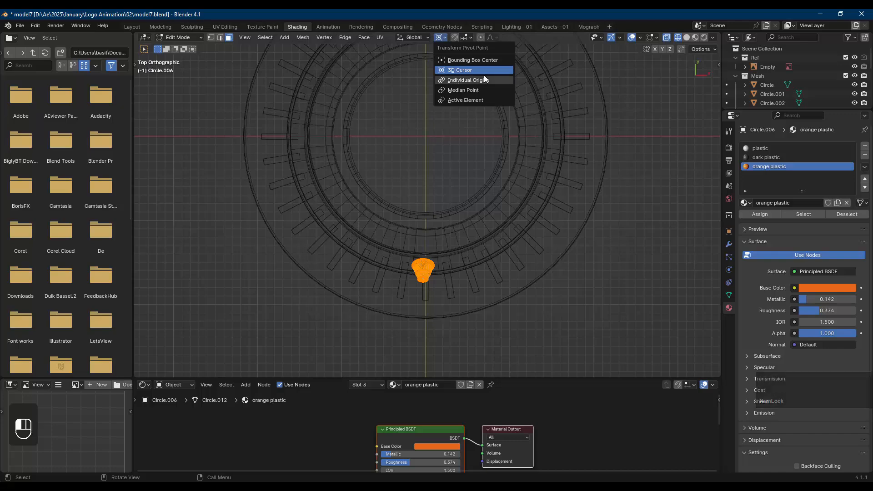
click(461, 71)
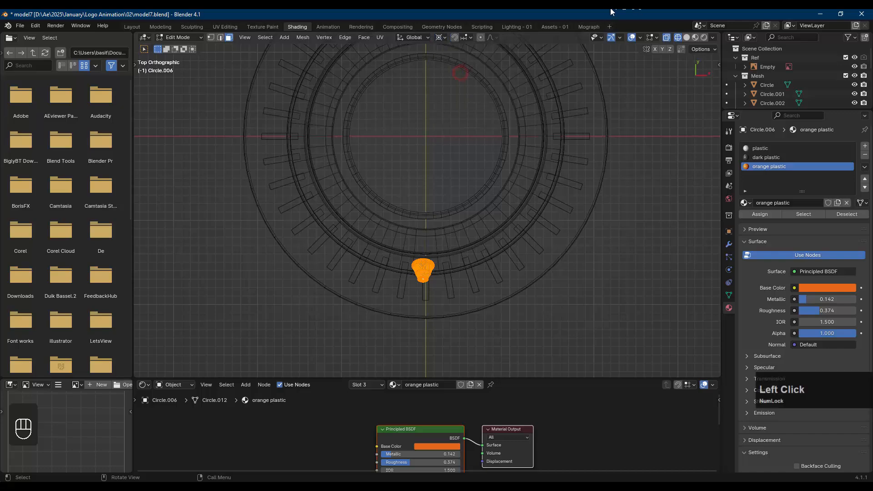
shift+middle_drag(475, 164, 485, 226)
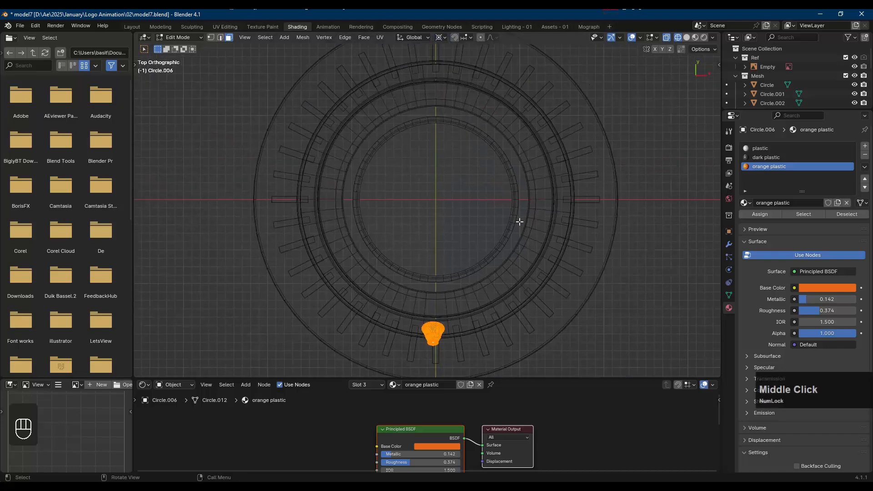
key(shift+d)
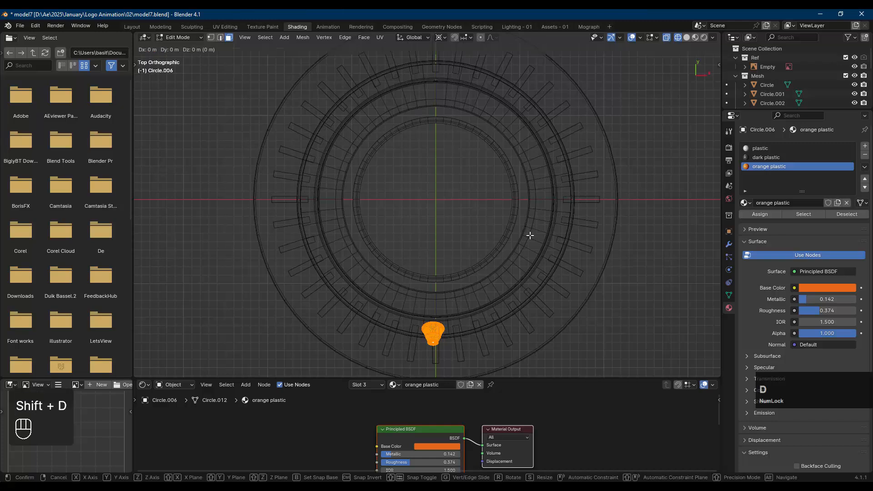
key(r)
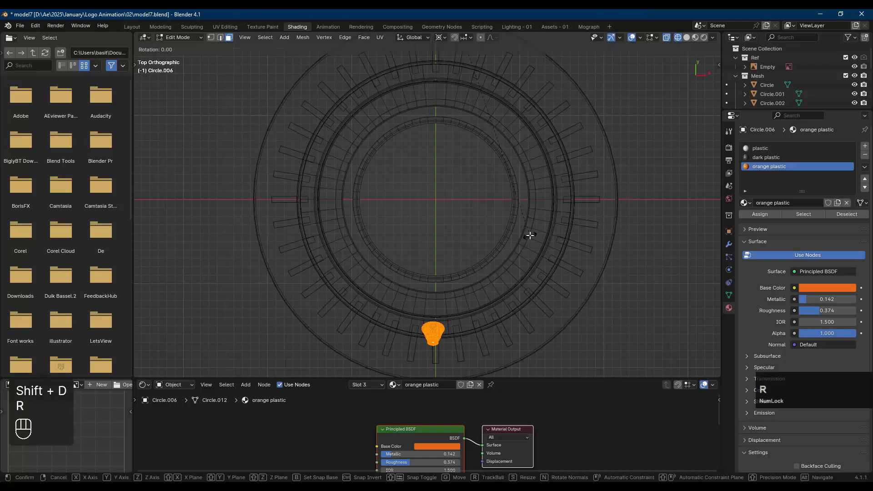
click(530, 235)
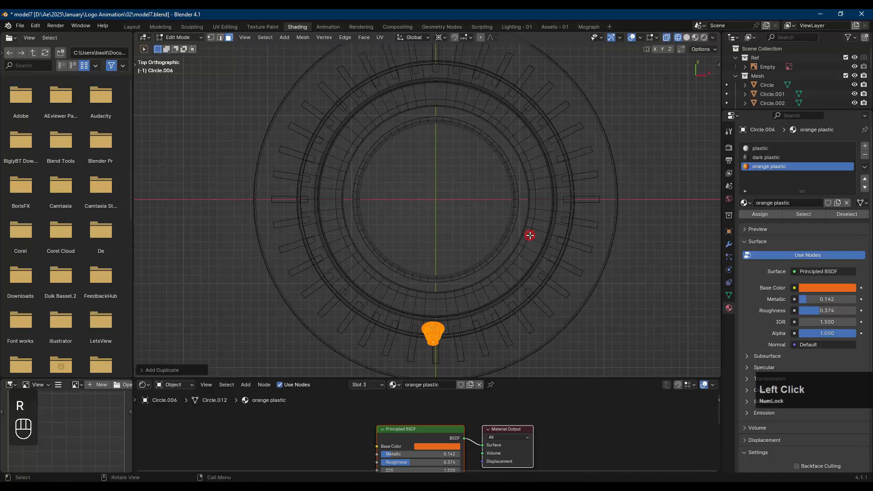
- Return to Object Mode, clear the selection and reset the 3D cursor to the world origin at the base's center
middle_drag(459, 259, 492, 227)
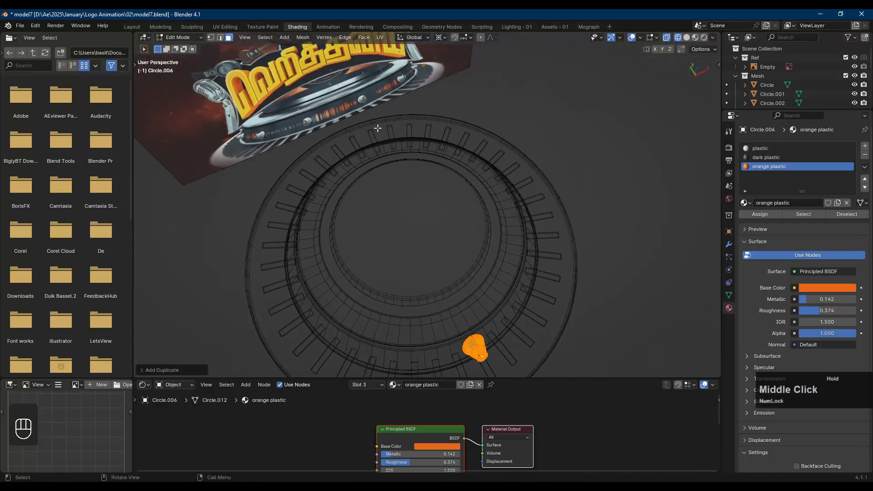
scroll(403, 195, down, 2)
middle_drag(404, 195, 409, 169)
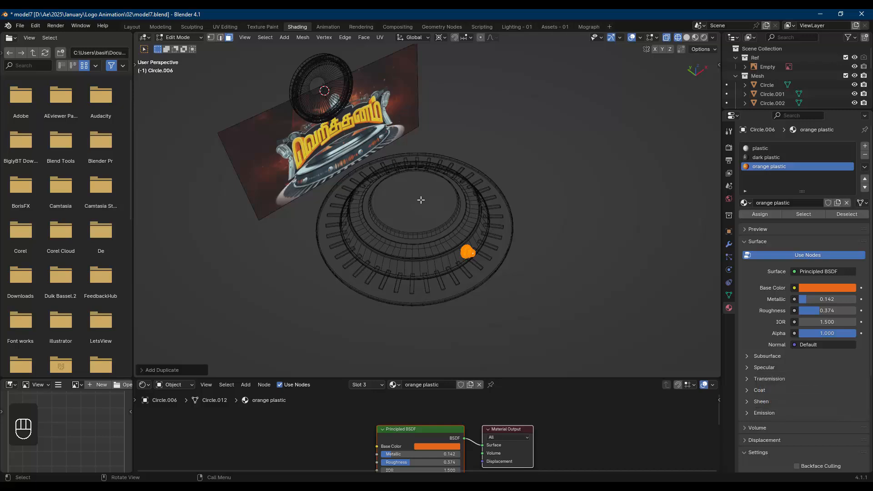
scroll(432, 218, down, 3)
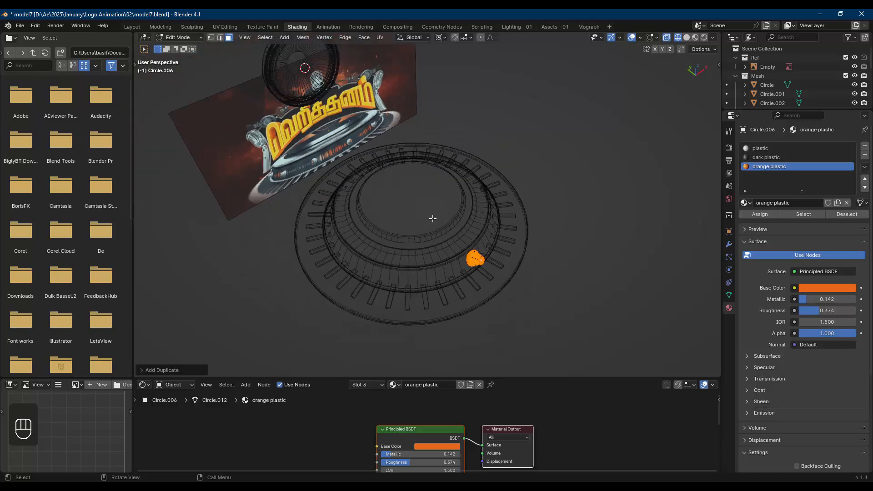
key(Tab)
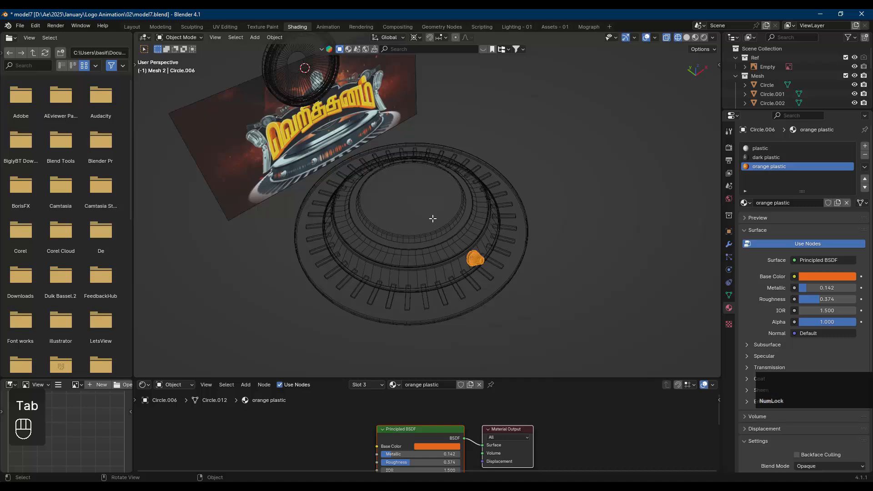
key(alt+a)
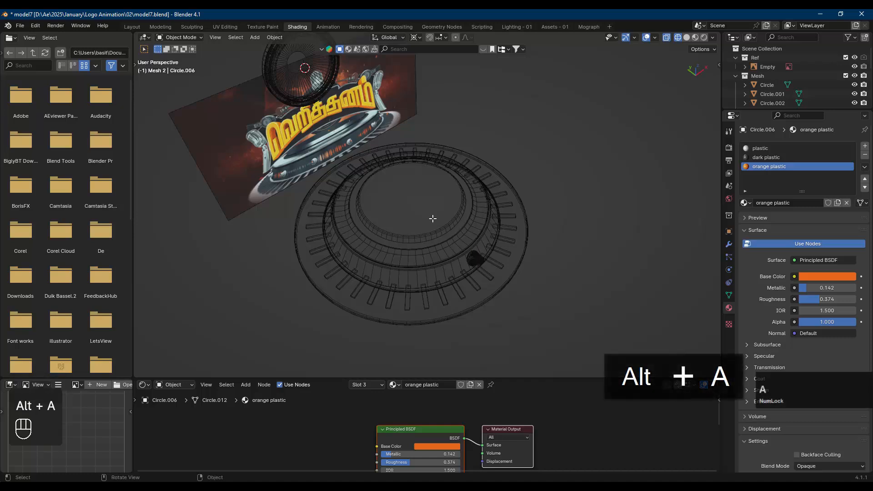
key(shift+c)
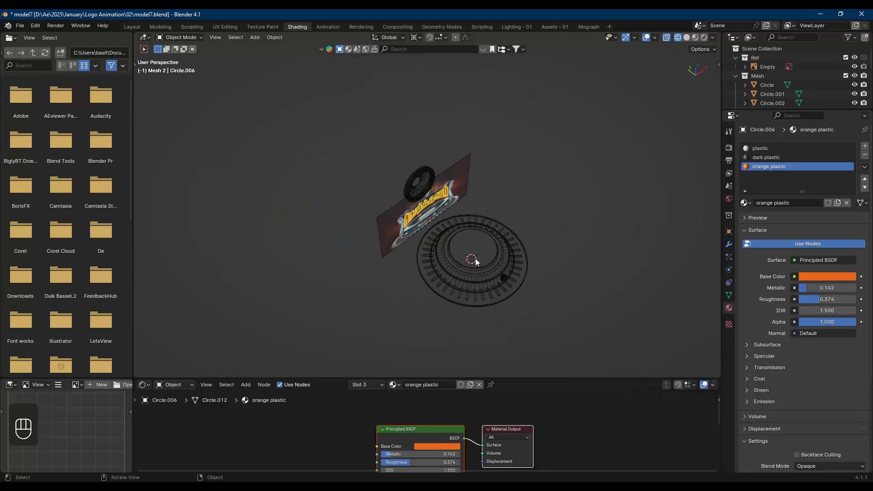
scroll(476, 260, up, 5)
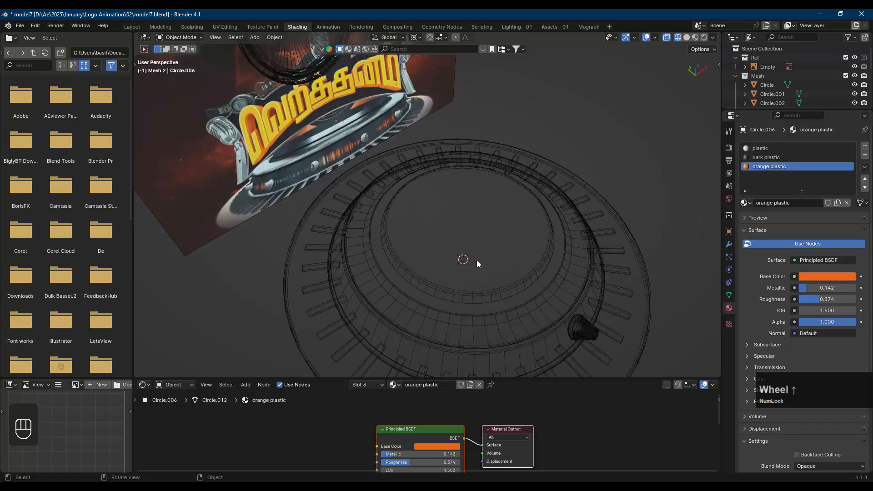
- Select all the knob's geometry in Edit Mode and, from the top view, duplicate it rotated 30° around the base's center
click(588, 331)
key(Tab)
key(a)
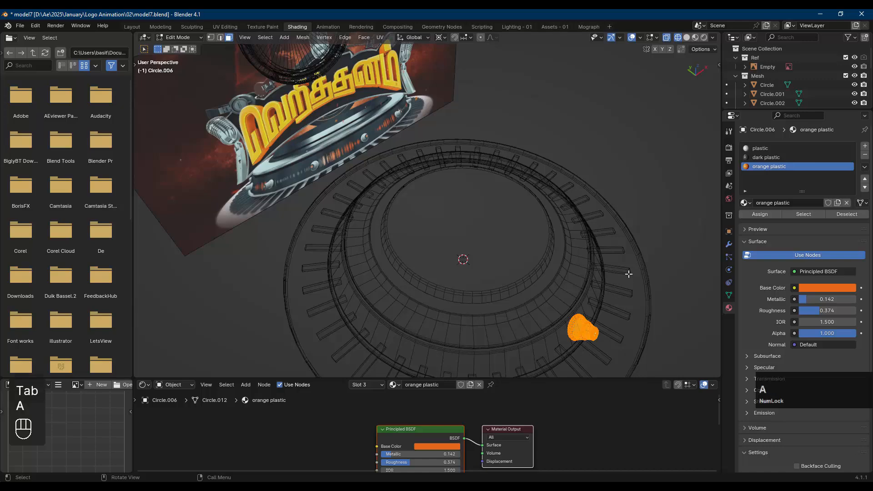
key(KP_7)
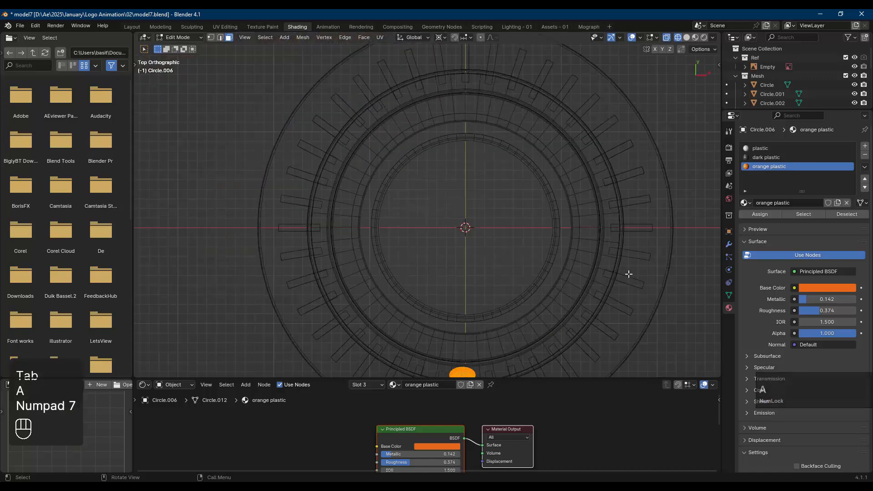
scroll(588, 269, down, 2)
shift+middle_drag(587, 269, 527, 229)
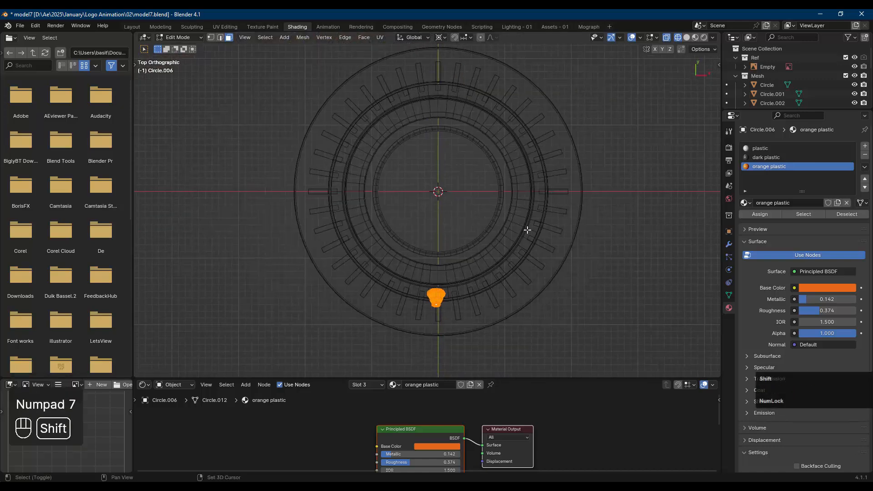
key(shift+d)
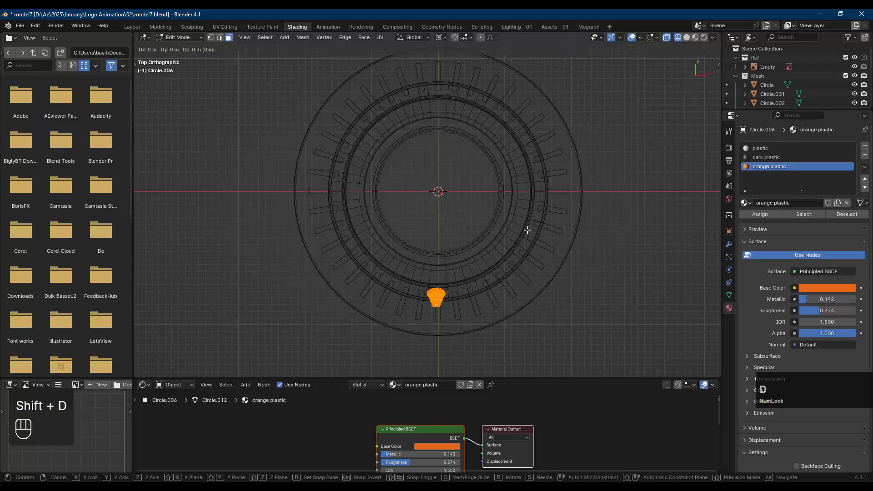
key(r)
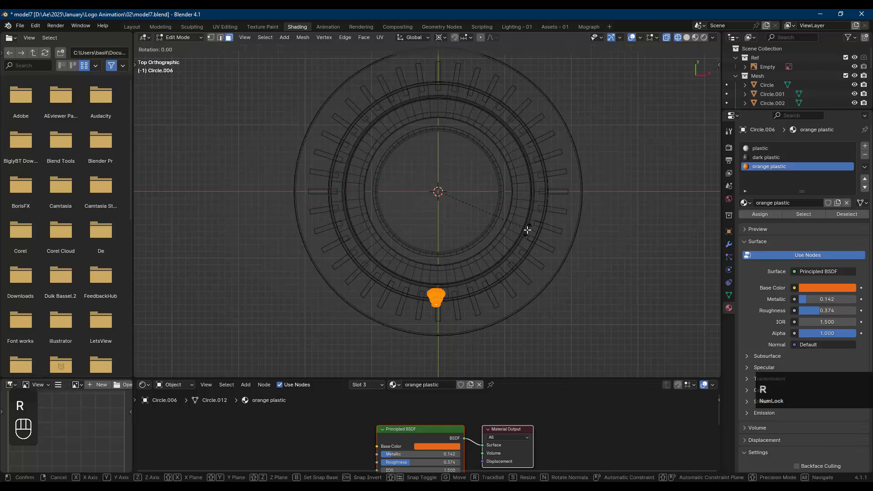
key(KP_3)
key(KP_0)
key(KP_Enter)
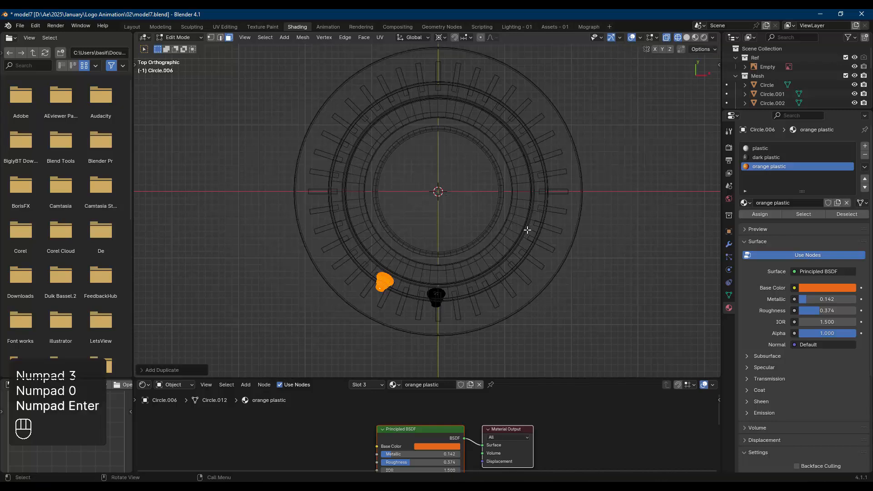
- Repeat the rotated duplication ten times to complete the ring of knobs, and return to Object Mode
key(shift+r)
key(shift+r)
key(shift+r)
key(shift+r)
key(shift+r)
key(shift+r)
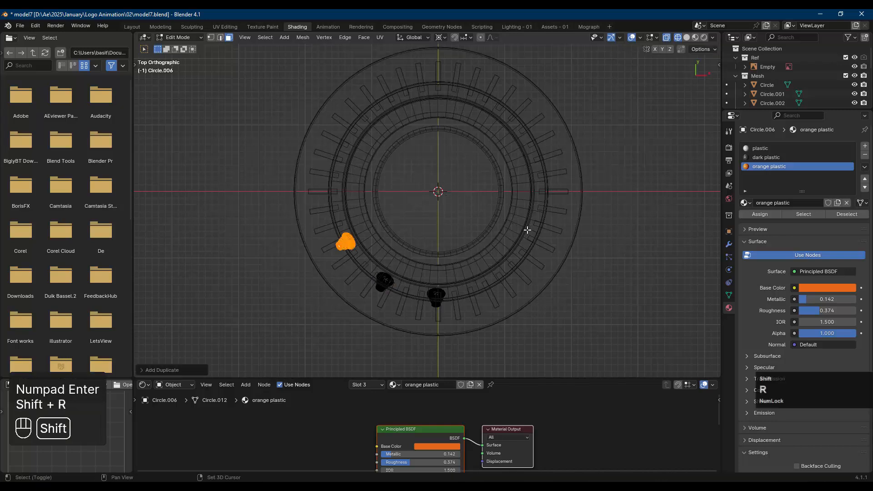
key(shift+r)
key(shift+r)
key(shift+r)
key(shift+r)
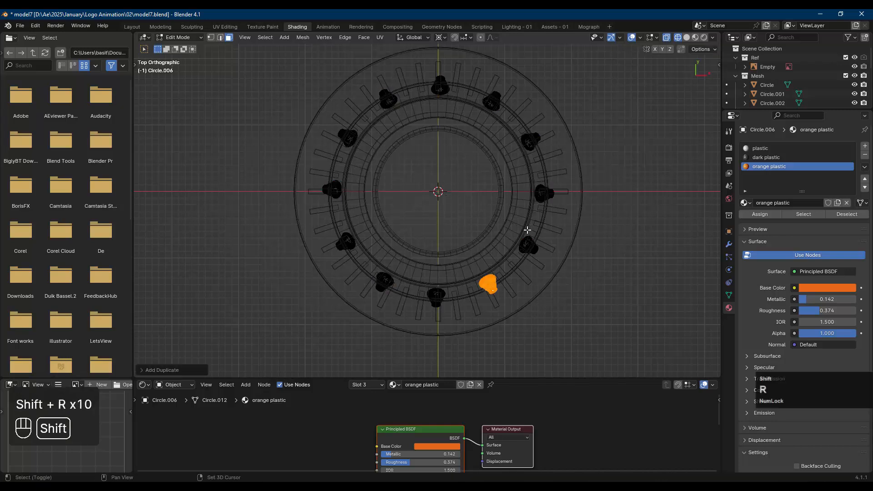
key(alt+a)
key(Tab)
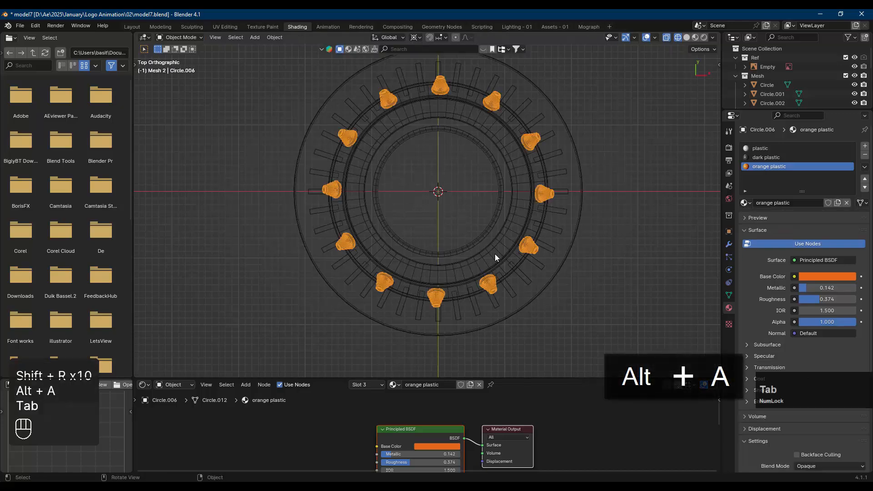
- Switch back to the material preview display with the knobs deselected, and save the file
middle_drag(494, 254, 533, 205)
key(shift+z)
middle_drag(513, 268, 507, 255)
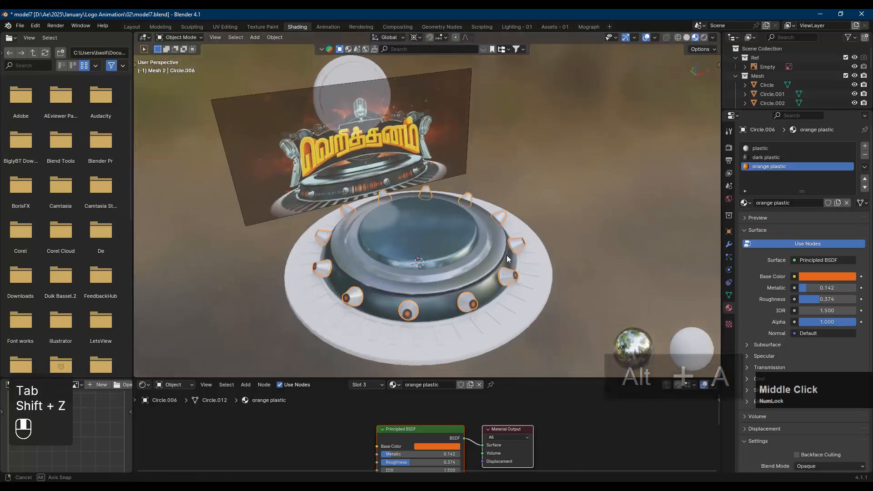
key(alt+a)
scroll(498, 289, up, 2)
mouse_move(495, 291)
middle_down()
mouse_move(478, 290)
mouse_move(495, 280)
mouse_move(492, 287)
middle_up()
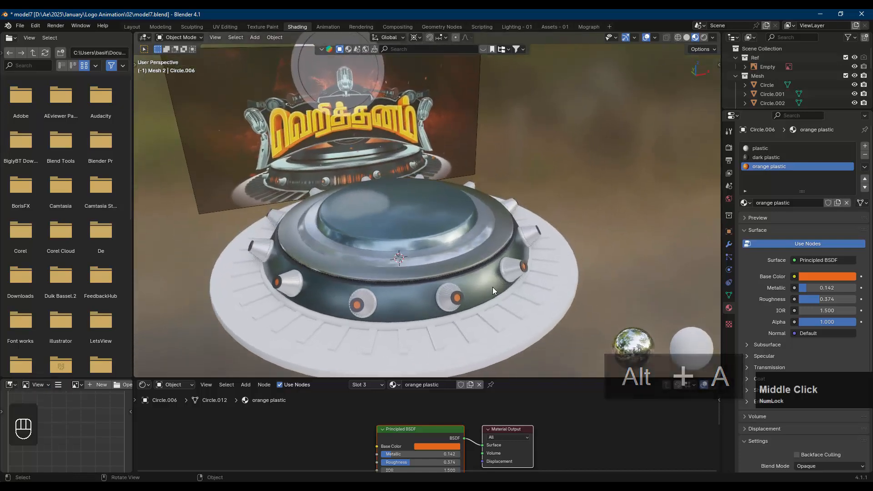
key(ctrl+s)
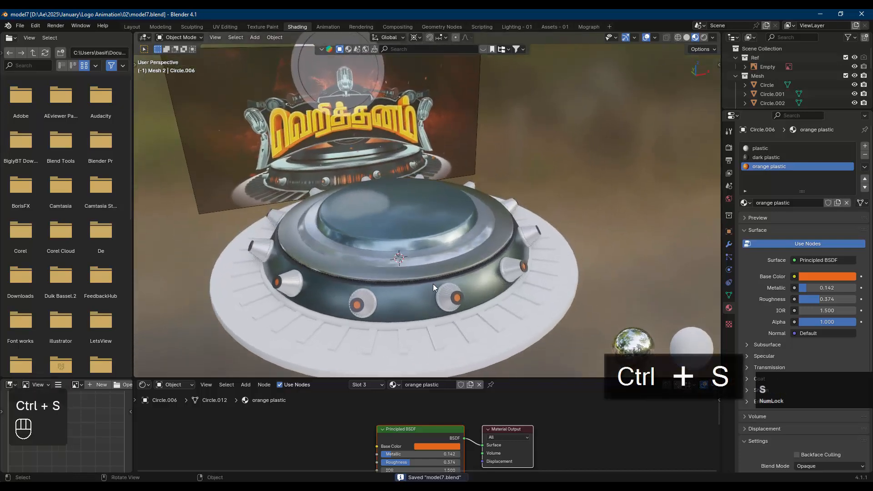
- Give the thin ring below the knobs a new material named metal and raise its metallic value
click(490, 306)
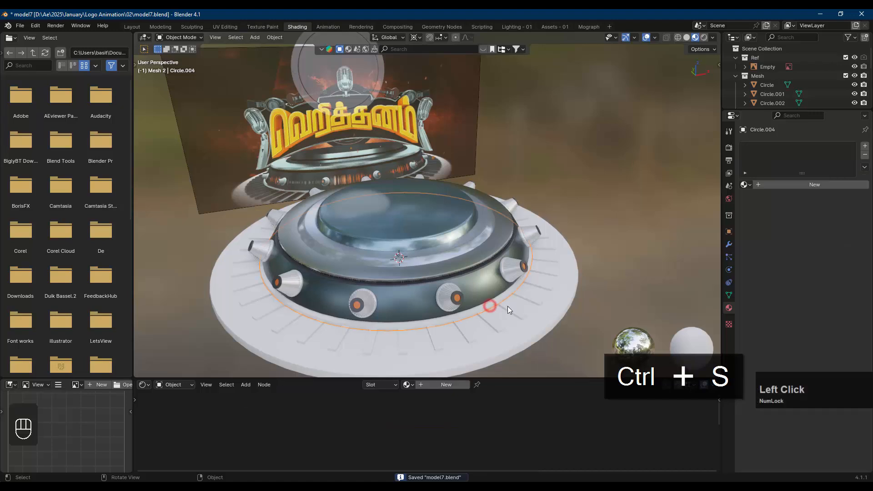
middle_drag(507, 306, 501, 305)
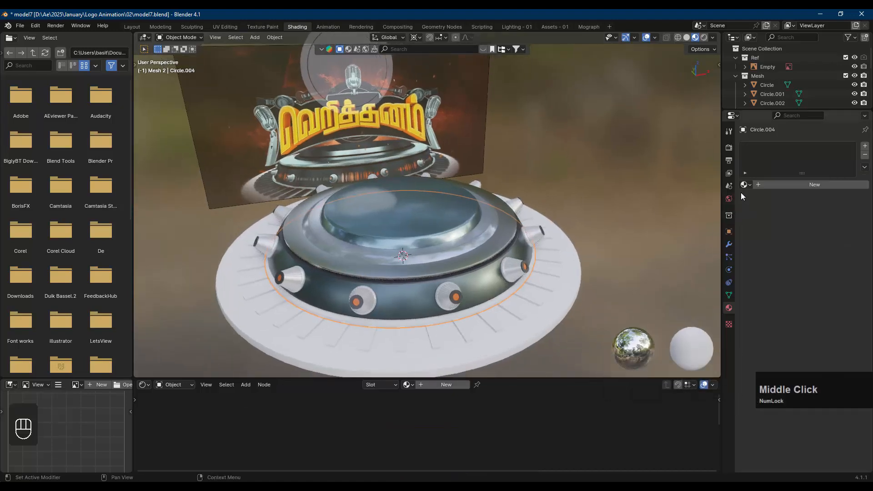
click(777, 184)
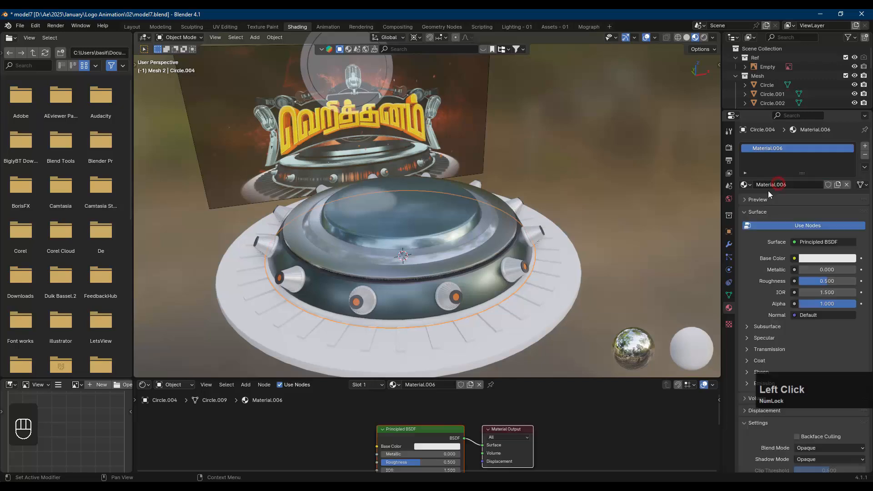
text(s)
key(BackSpace)
text(metal)
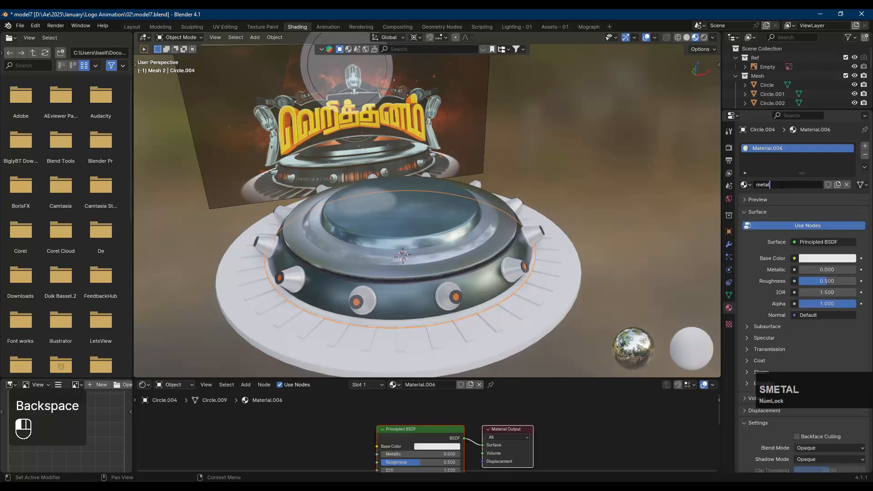
click(810, 257)
drag(806, 269, 862, 269)
- Create a new material named plastic shiny on the wide flat outer disc of the base
click(539, 313)
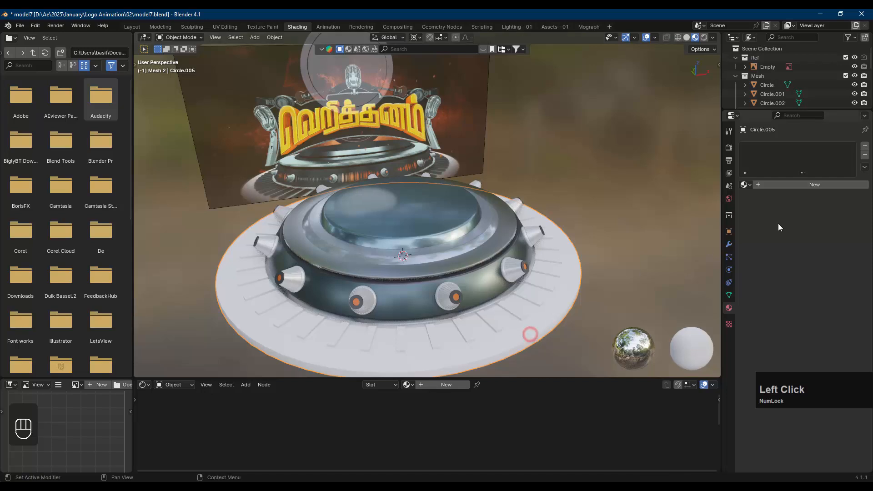
click(773, 185)
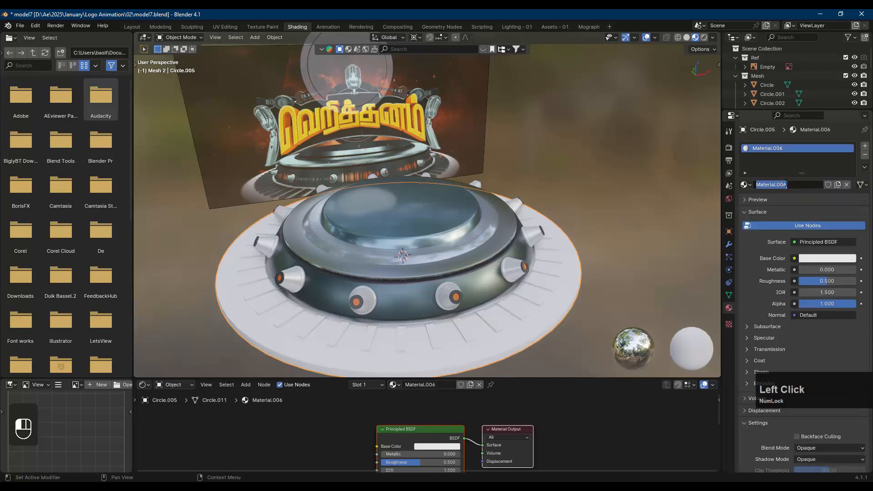
text(plast)
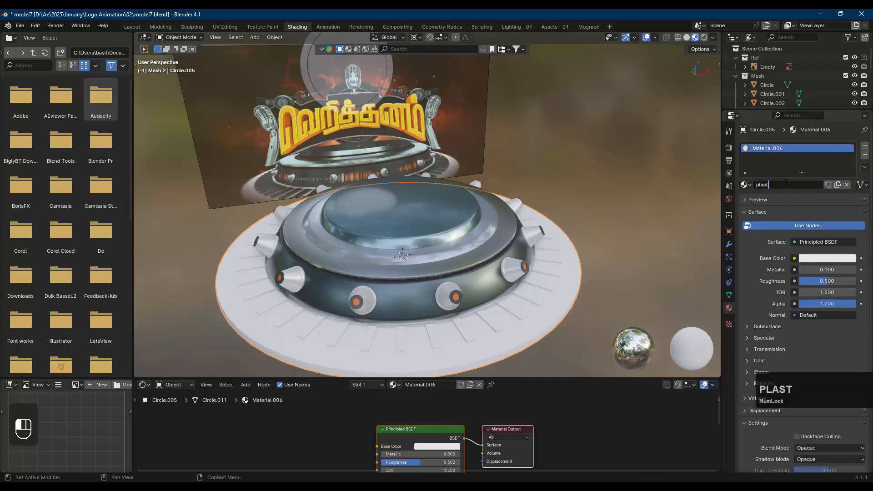
text(ic shiny)
key(Return)
- Brighten the plastic shiny base color towards white, set metallic to 0.709 and lower the roughness
click(806, 259)
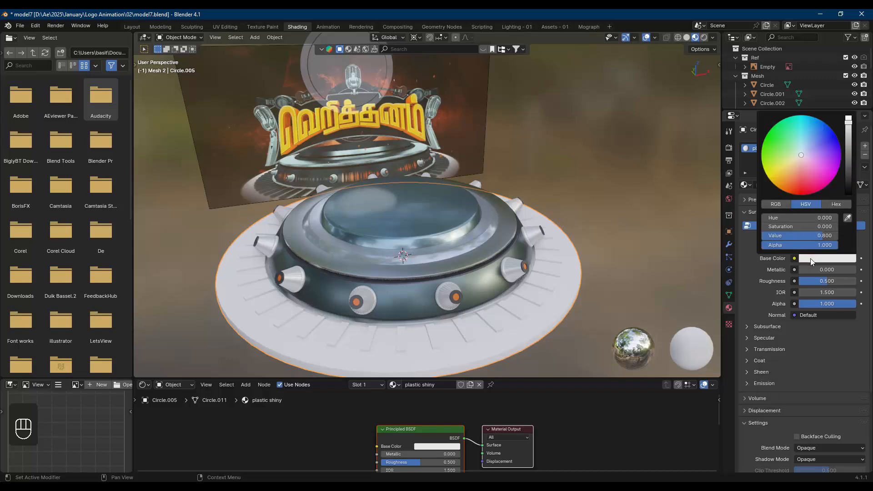
drag(848, 144, 848, 119)
mouse_move(804, 268)
mouse_down()
mouse_move(837, 266)
mouse_move(840, 273)
mouse_move(824, 281)
mouse_up()
click(824, 281)
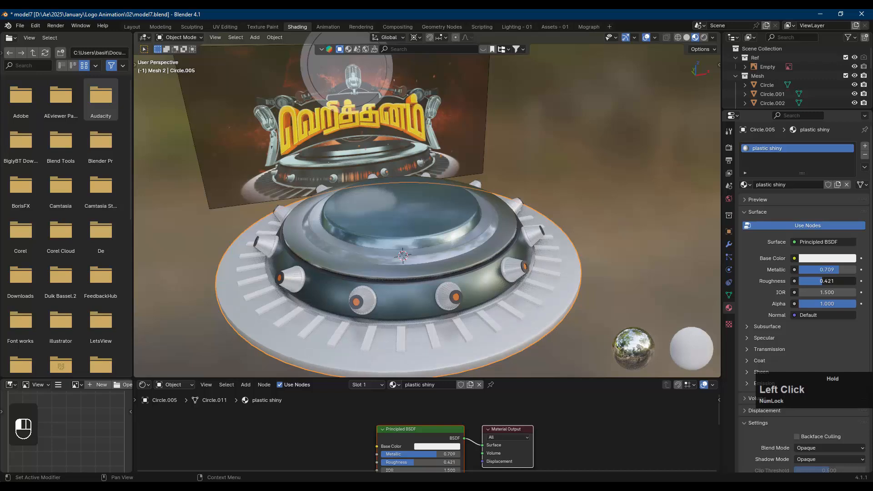
drag(824, 281, 824, 281)
- Create a new material named black plastic 2 on the radial bars
click(461, 336)
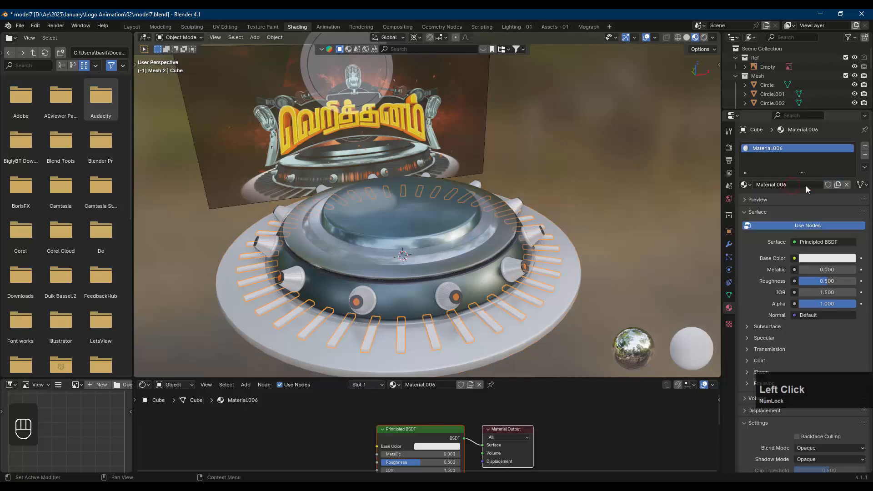
click(806, 185)
text(black )
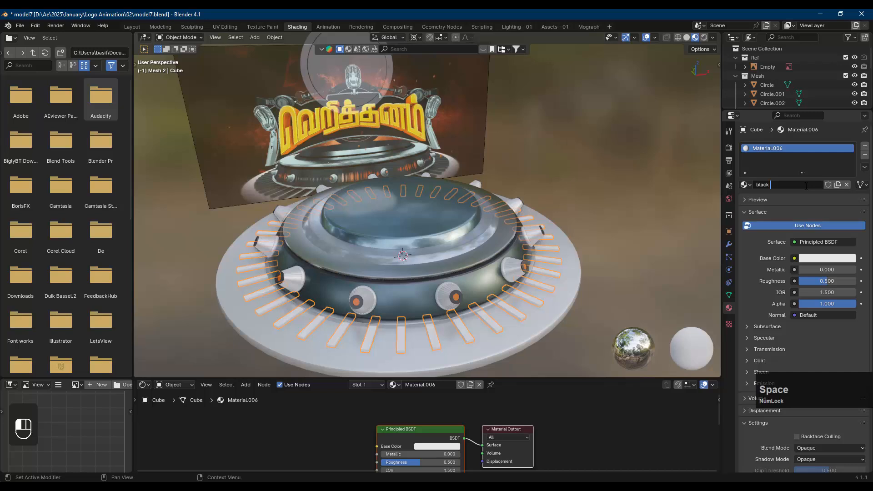
text(pla)
key(BackSpace)
key(BackSpace)
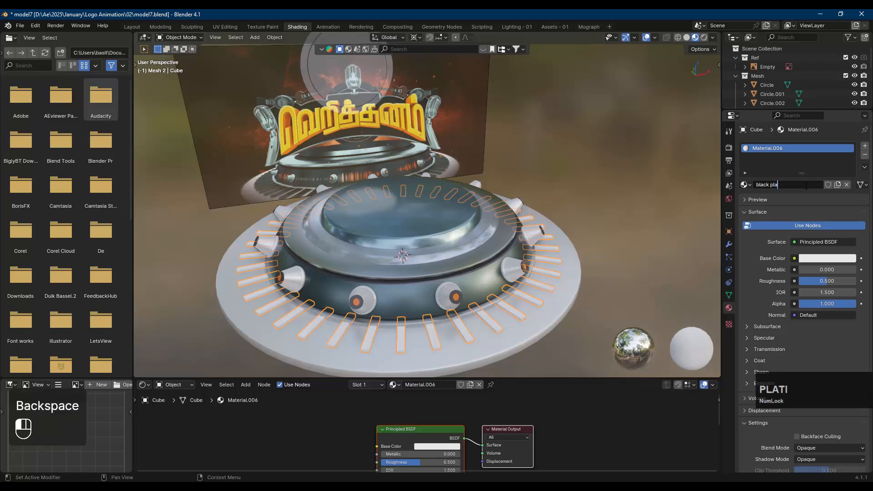
text(astic )
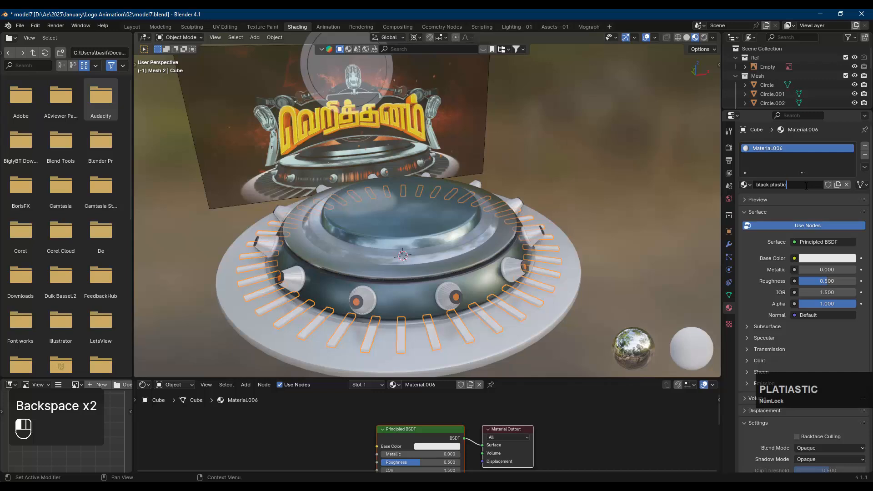
text(2)
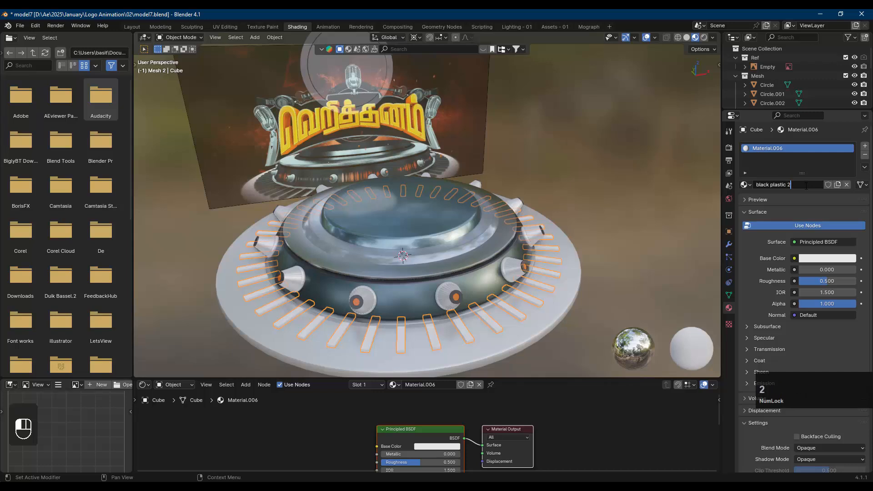
key(Return)
- Darken the black plastic 2 base color to near black, set metallic to 0.480 and save the file with nothing selected
click(812, 259)
drag(848, 155, 849, 187)
drag(804, 270, 826, 269)
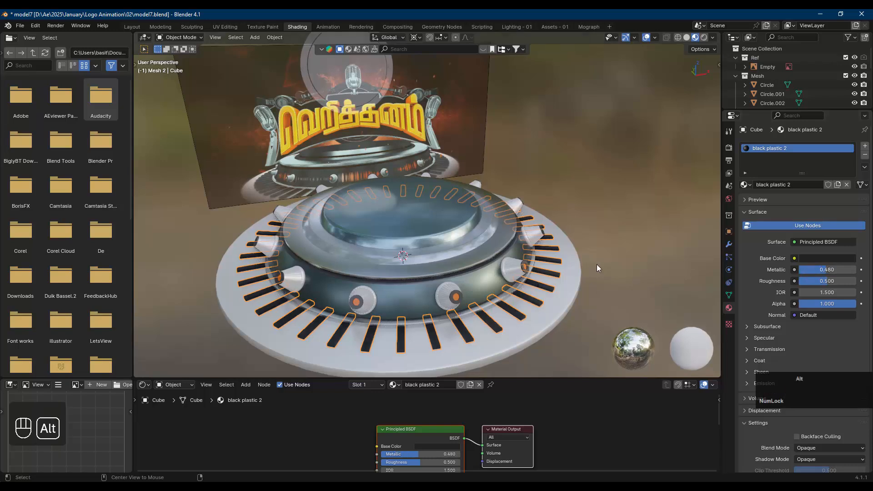
key(alt+a)
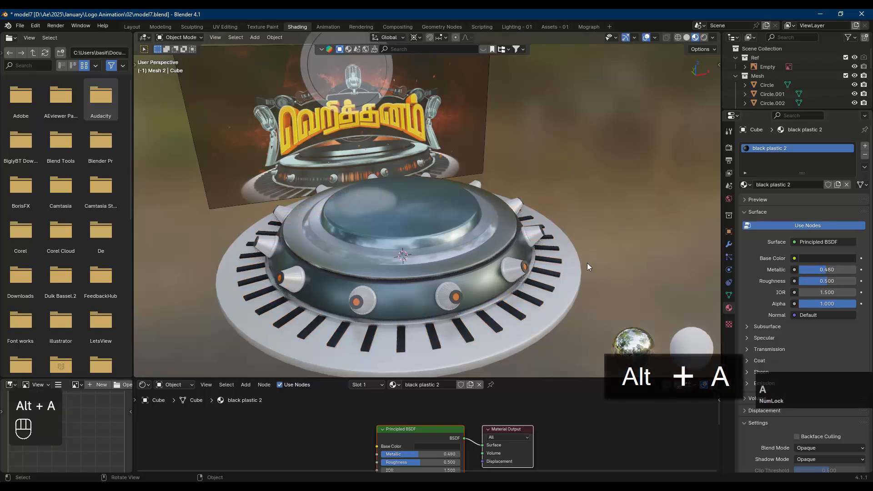
middle_drag(587, 262, 463, 208)
key(ctrl+s)
- Hide the reference image object so the upright round disc behind it can be worked on unobstructed
shift+middle_drag(444, 169, 482, 172)
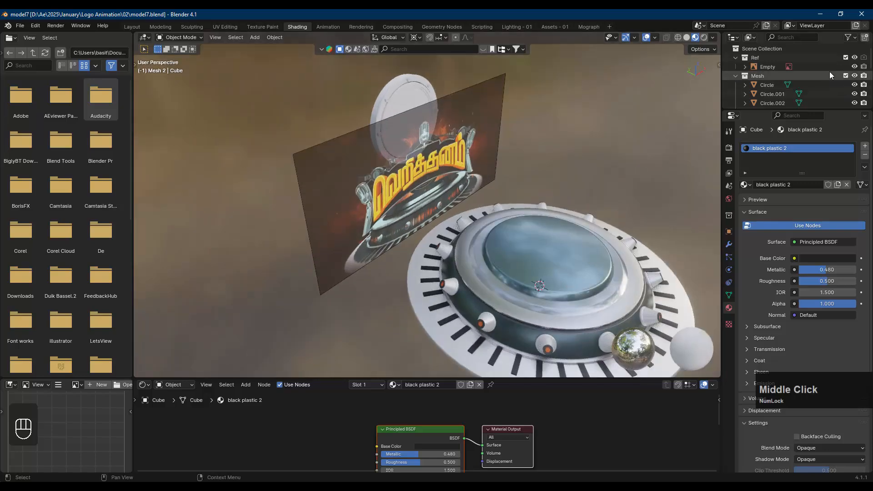
click(854, 67)
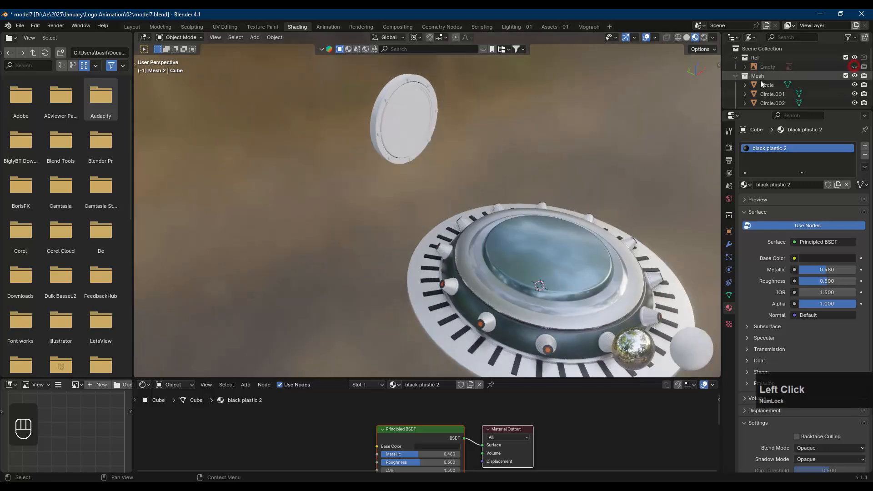
scroll(397, 97, up, 5)
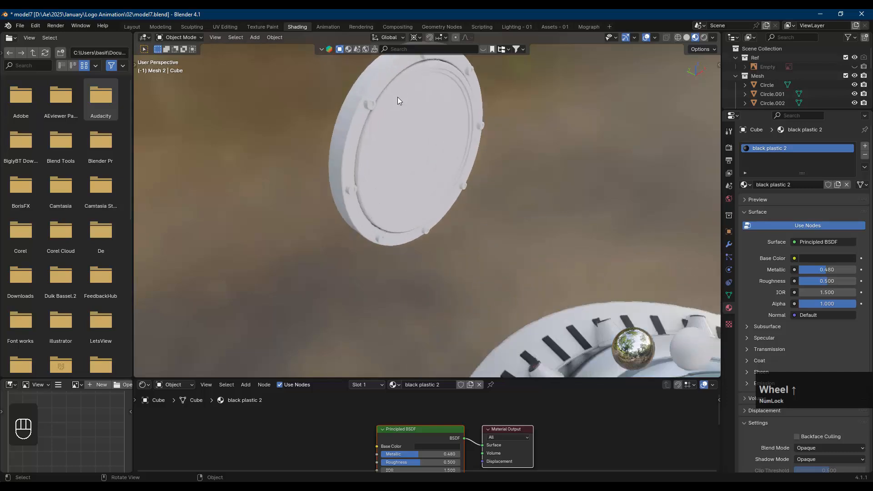
scroll(397, 98, up, 2)
shift+middle_drag(367, 88, 399, 174)
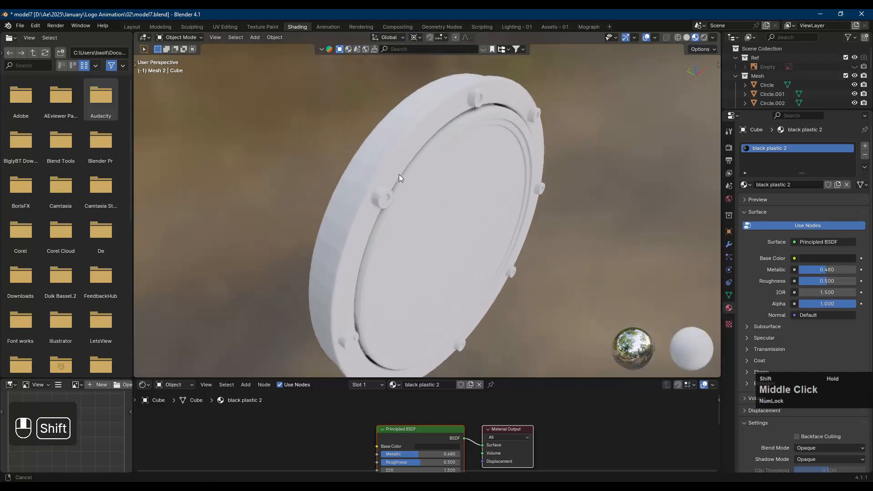
scroll(398, 175, up, 1)
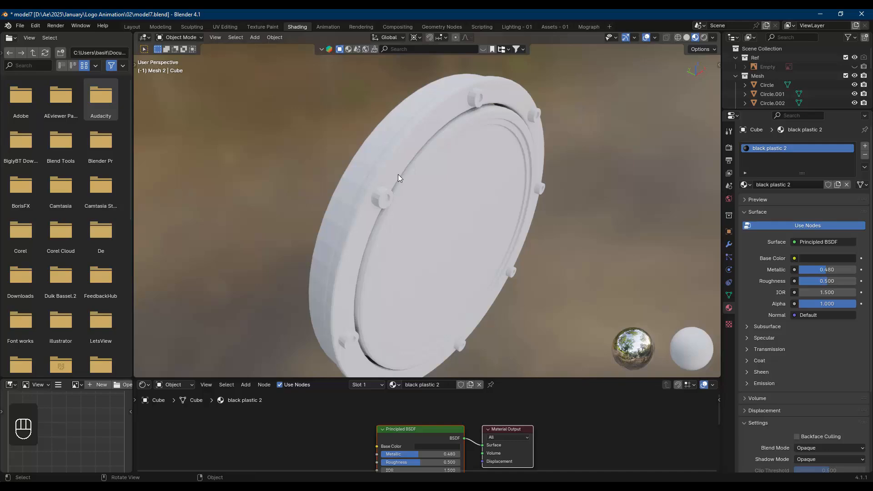
- Shade both halves of the upright disc's outer rim smooth by angle and clear the selection
click(355, 171)
middle_drag(355, 171, 385, 181)
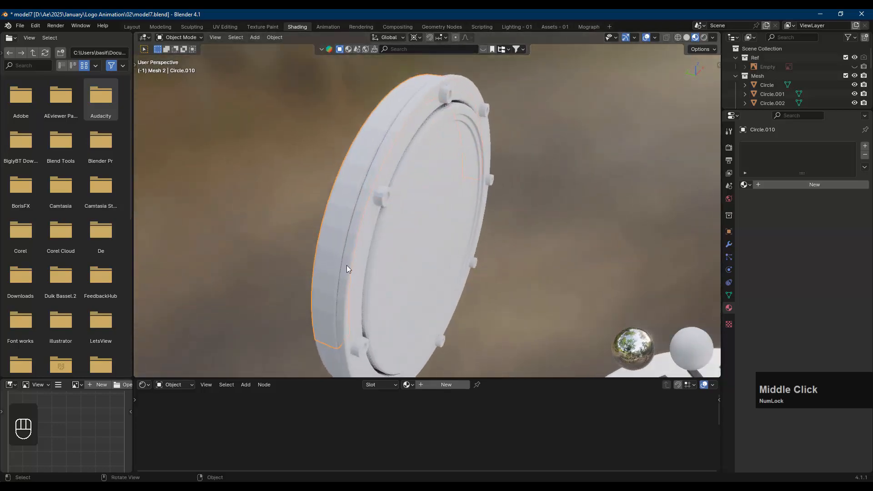
shift+middle_drag(349, 255, 385, 205)
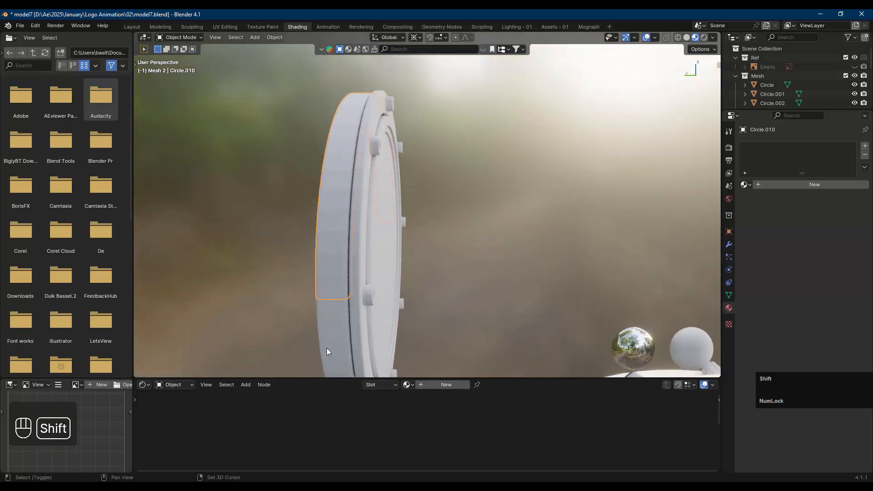
shift+click(331, 341)
middle_drag(339, 282, 402, 247)
click(327, 276)
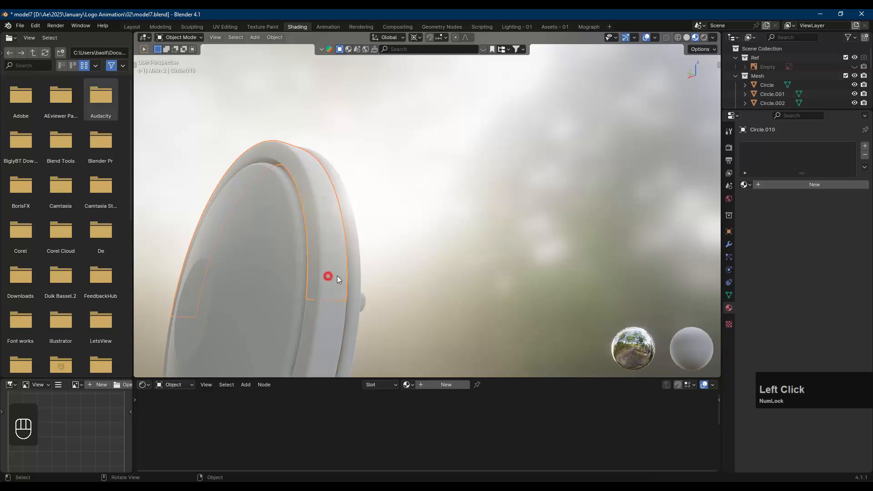
mouse_move(336, 276)
middle_down()
mouse_move(331, 314)
mouse_move(332, 286)
middle_up()
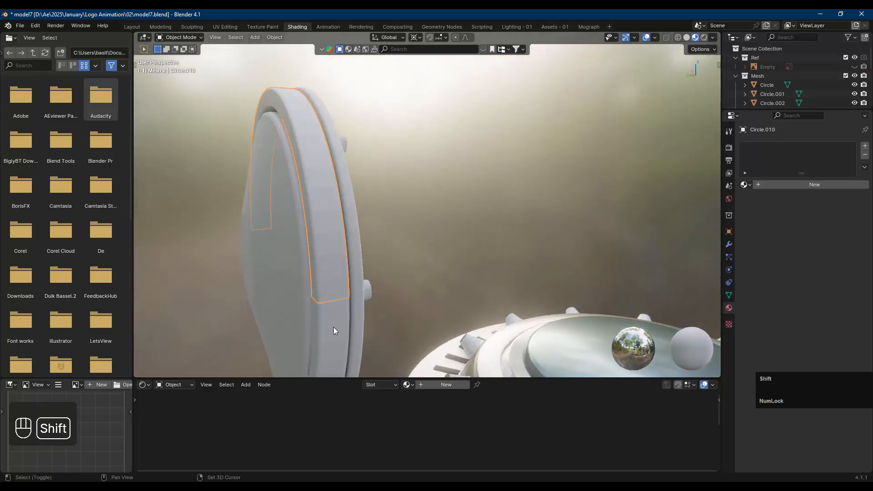
shift+click(334, 326)
right_click(337, 272)
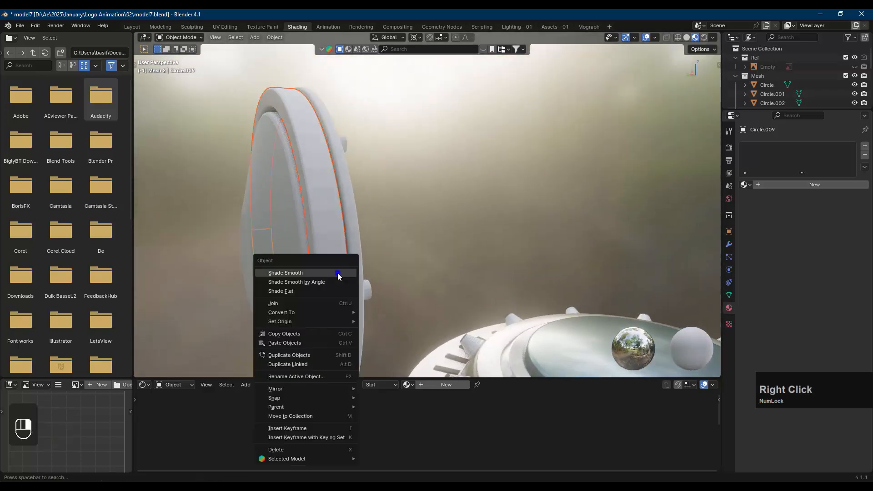
click(306, 283)
key(alt+a)
- Select the disc's front ring, switch to VLC media player and scrub the reference video back to the disc's close-up, then return to Blender
middle_drag(351, 267, 396, 272)
scroll(295, 258, down, 2)
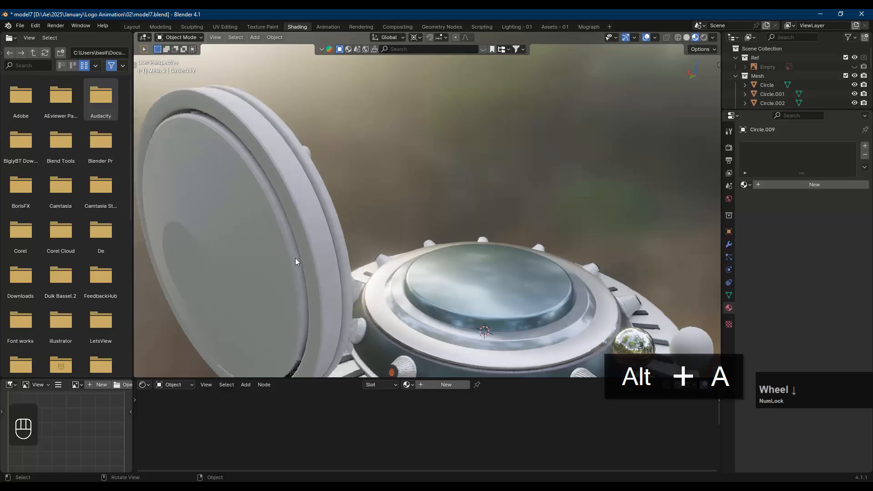
scroll(337, 261, up, 2)
middle_drag(337, 261, 244, 258)
scroll(372, 242, up, 4)
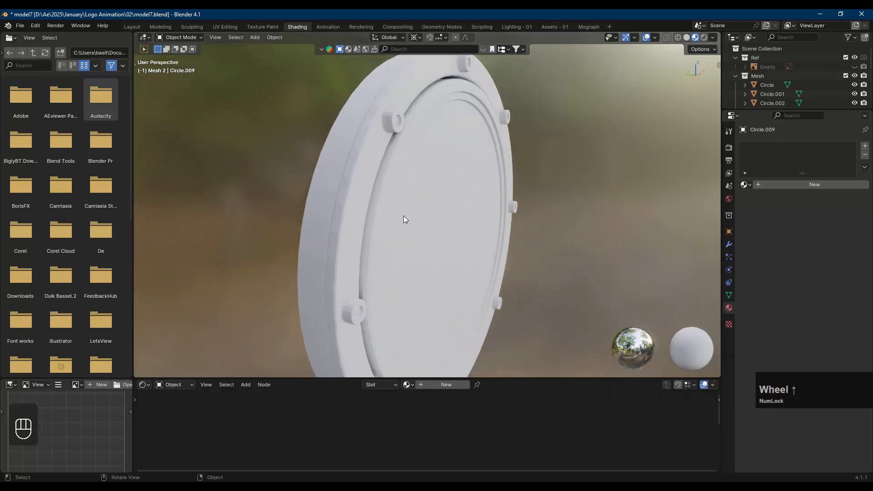
shift+middle_drag(403, 216, 393, 198)
scroll(340, 171, down, 2)
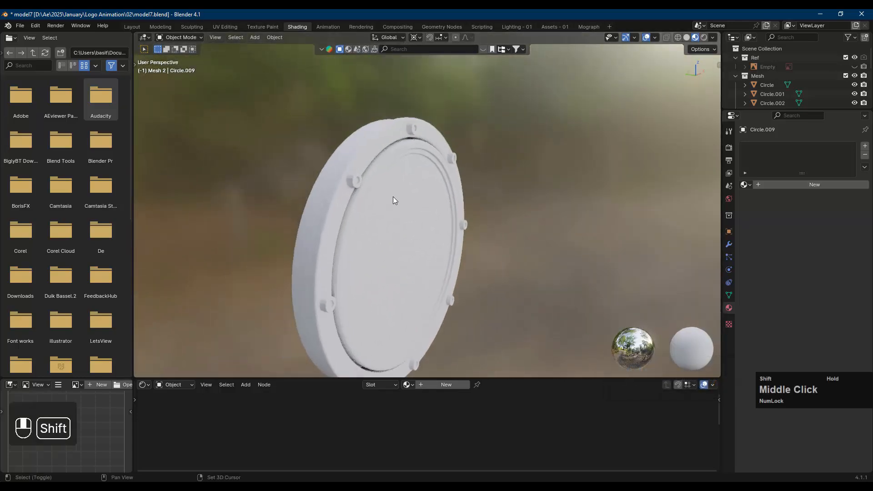
middle_drag(338, 185, 346, 197)
click(342, 211)
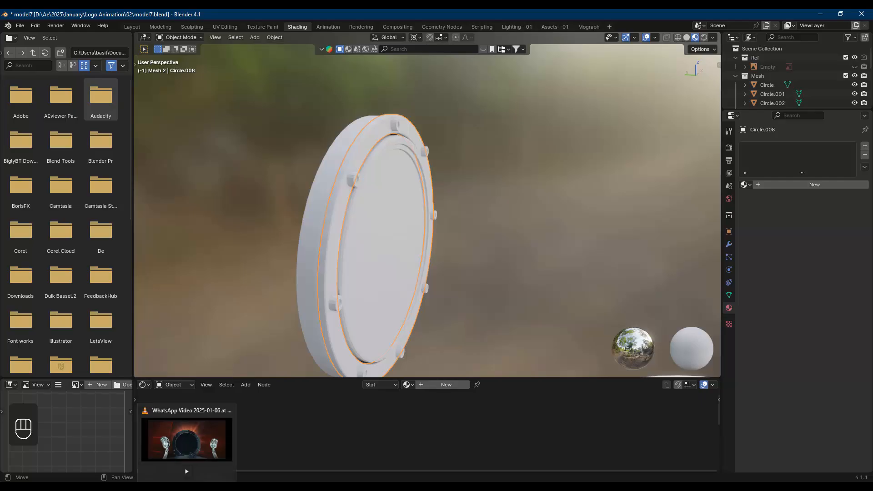
click(186, 435)
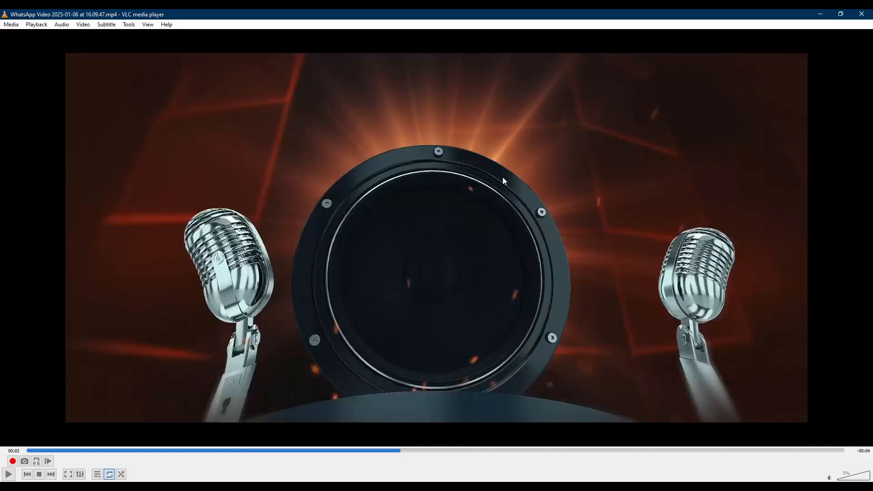
drag(386, 451, 343, 450)
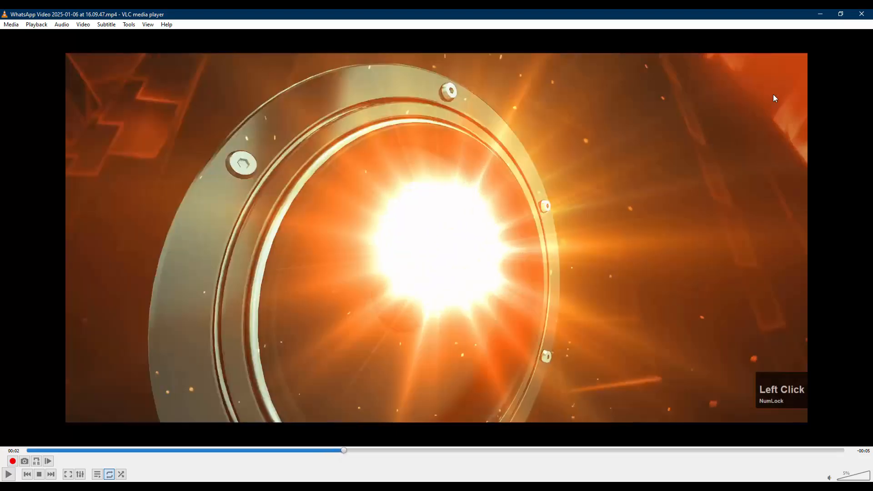
click(818, 14)
- Link the black plastic 2 material from the base's radial bars to the upright disc's front ring
scroll(368, 155, up, 2)
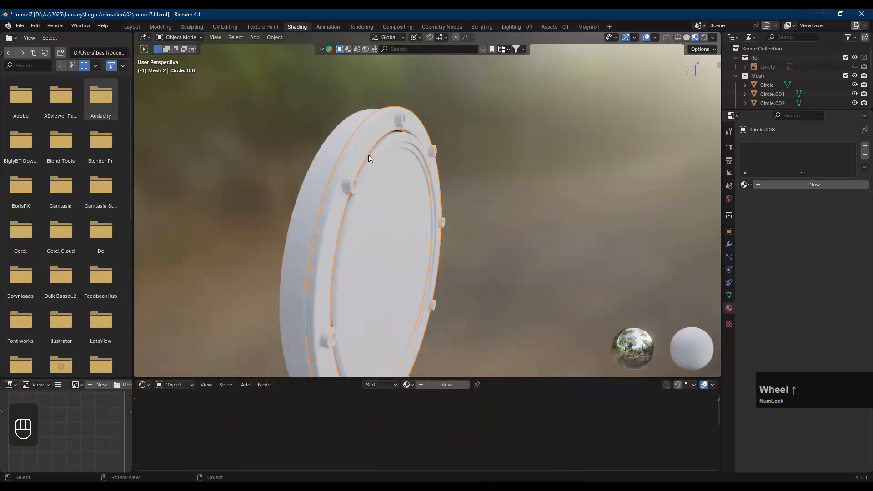
click(355, 141)
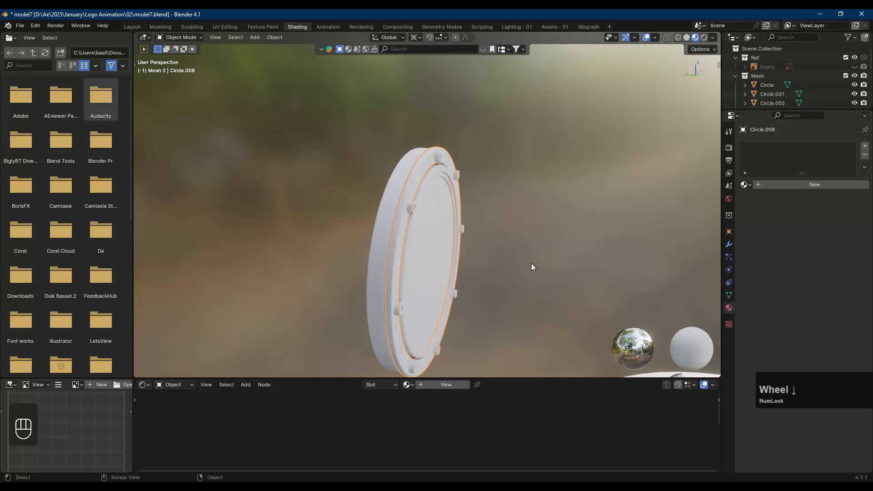
scroll(531, 263, down, 3)
mouse_move(539, 269)
shift+middle_down()
mouse_move(389, 152)
mouse_move(477, 230)
mouse_move(524, 257)
mouse_move(413, 159)
mouse_move(453, 222)
shift+middle_up()
scroll(443, 200, down, 1)
shift+click(241, 86)
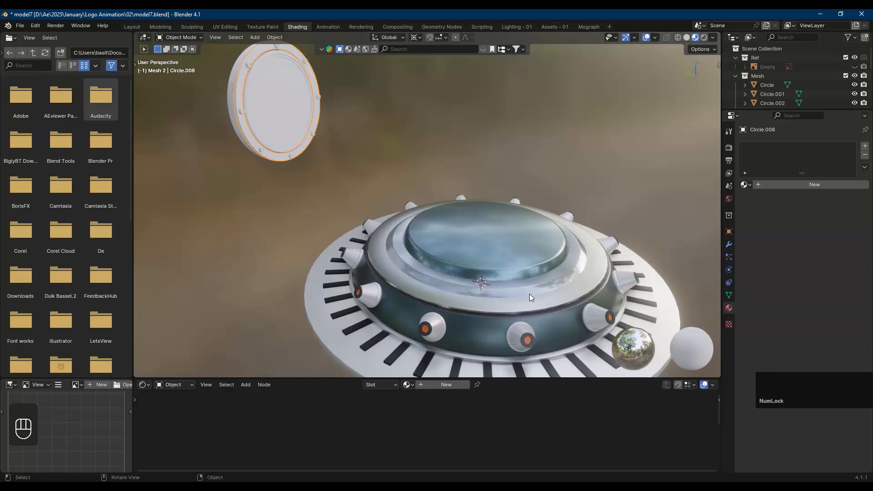
shift+middle_drag(558, 329, 530, 293)
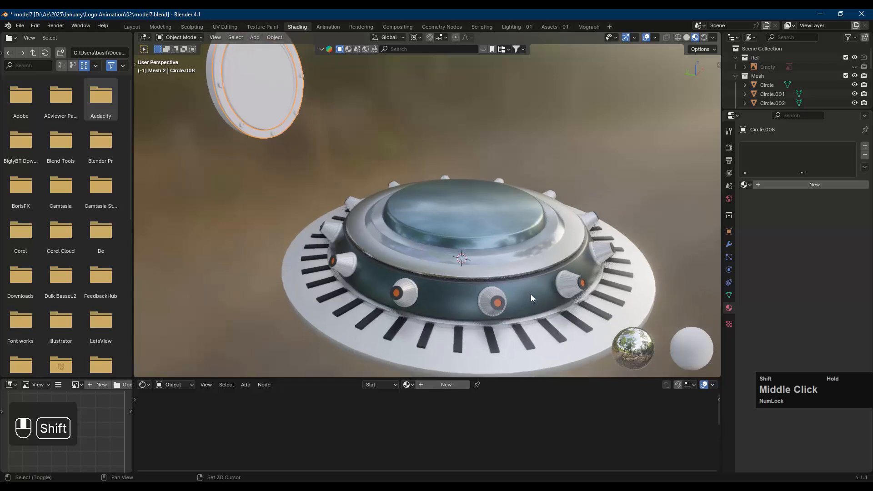
shift+click(494, 345)
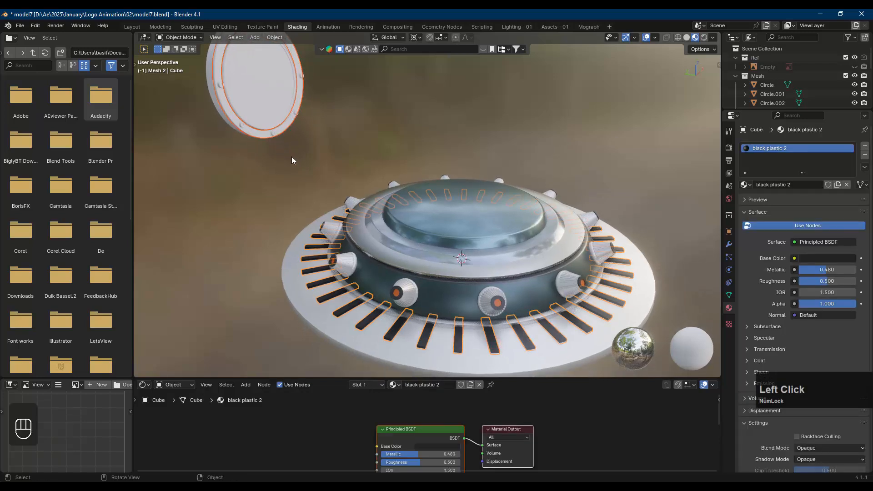
key(ctrl+l)
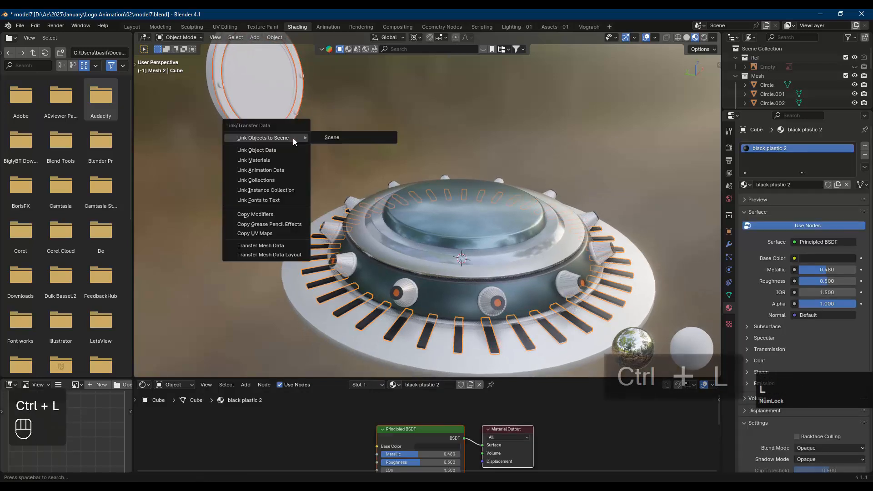
click(280, 159)
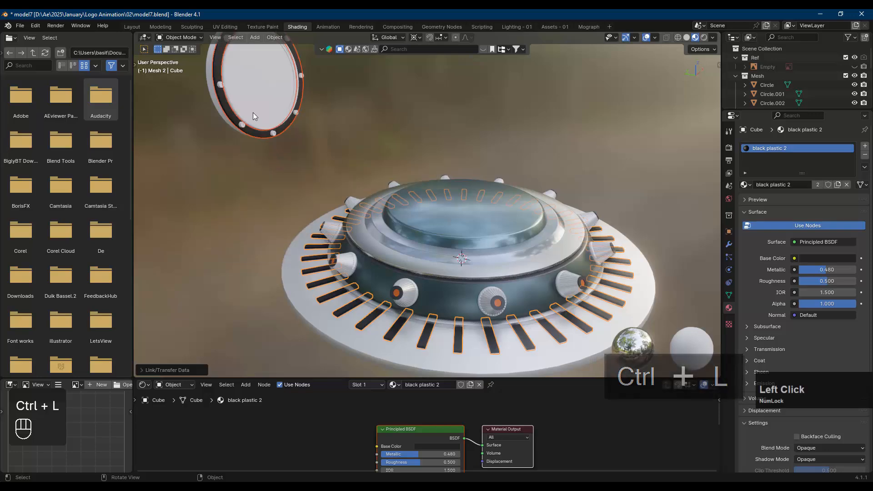
key(alt+a)
- Shade the upright disc's black front ring smooth by angle and leave nothing selected
middle_drag(274, 92, 349, 156)
scroll(295, 163, up, 4)
click(318, 109)
right_click(317, 109)
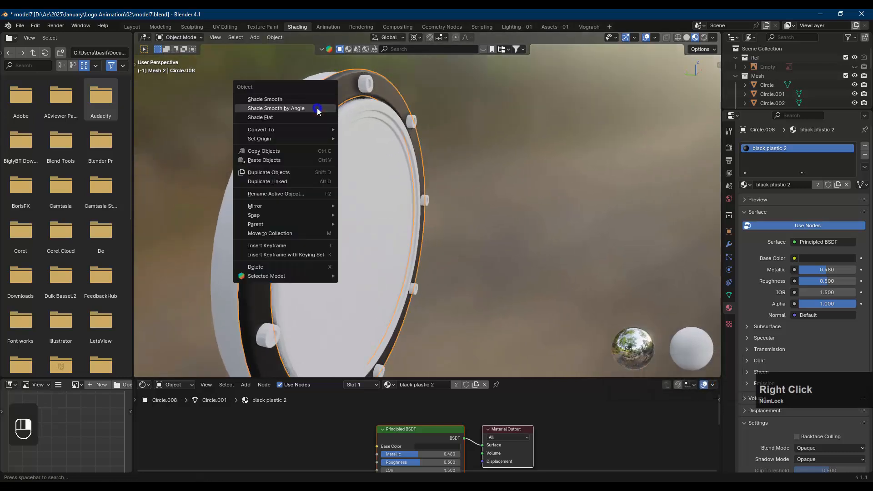
click(317, 109)
key(alt+a)
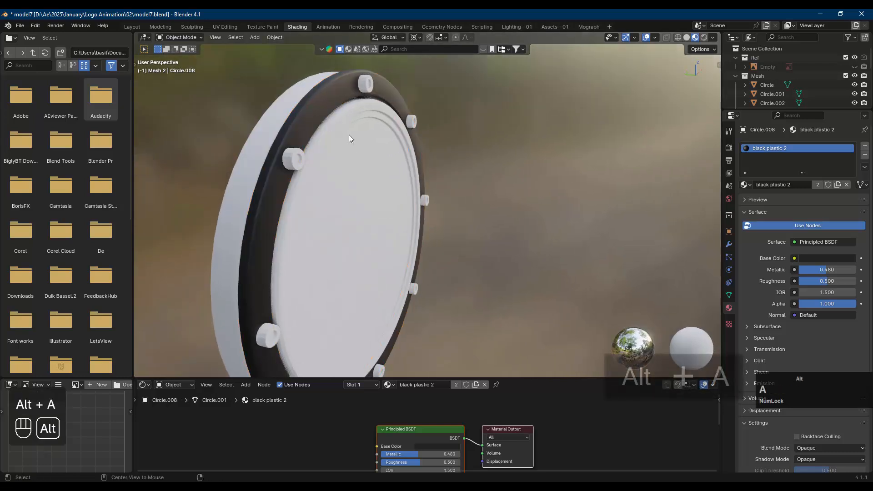
- Link the steel 3 material from the base's upper metal ring to the bolts around the upright disc
middle_drag(348, 134, 325, 132)
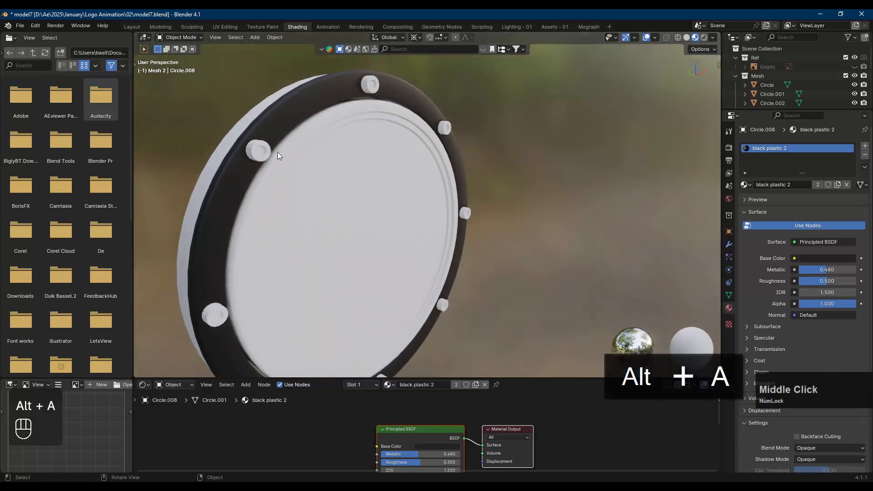
click(259, 150)
scroll(354, 221, down, 5)
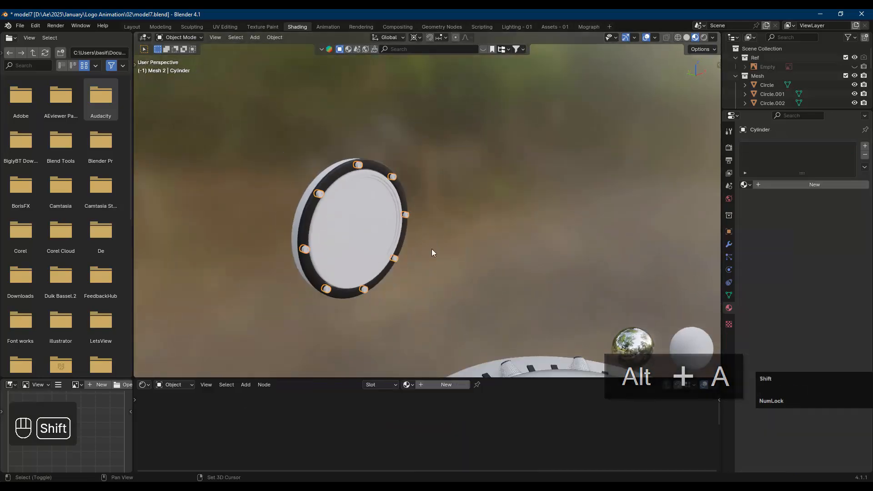
shift+middle_drag(432, 249, 327, 124)
shift+middle_drag(387, 202, 317, 142)
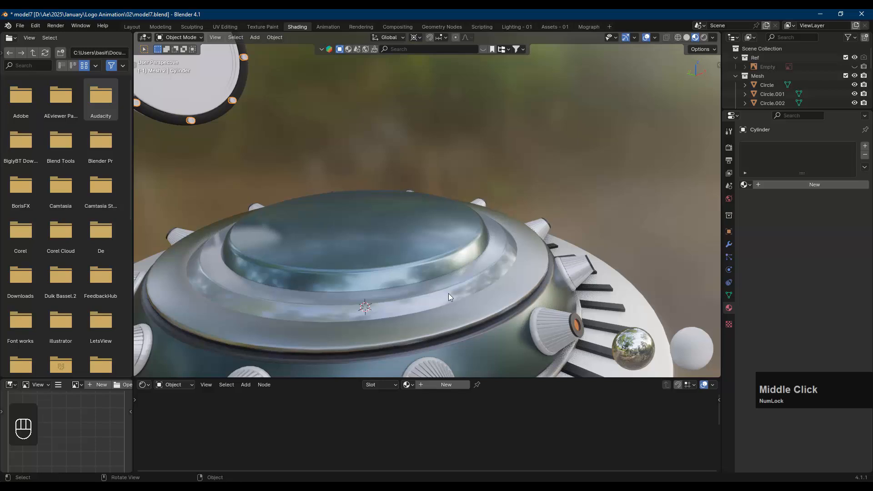
scroll(451, 296, down, 2)
click(453, 309)
shift+middle_drag(302, 112, 364, 169)
key(ctrl)
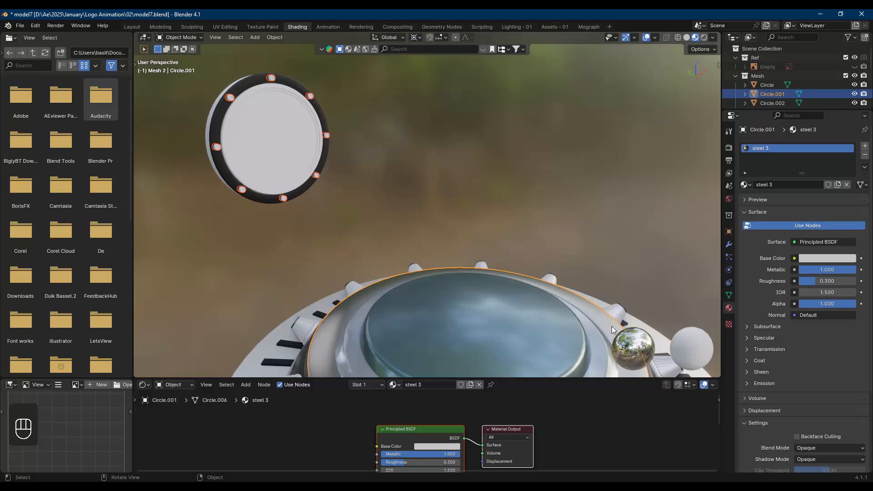
key(ctrl+l)
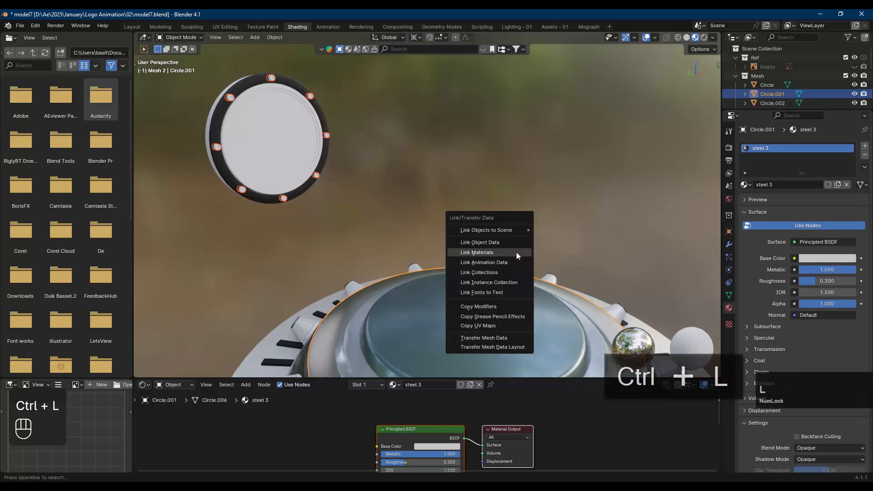
click(516, 252)
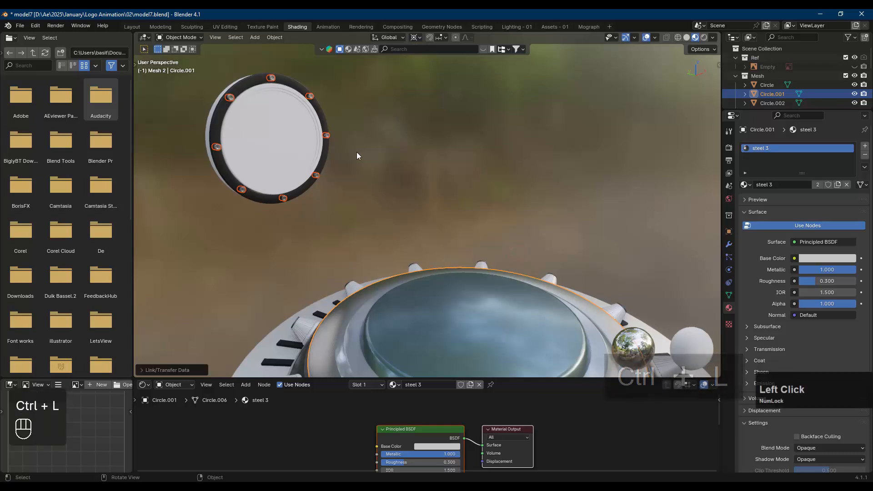
key(alt+a)
- Link the steel 3 material from the bolts to both halves of the upright disc's outer rim
mouse_move(353, 201)
shift+middle_down()
mouse_move(323, 167)
mouse_move(354, 203)
shift+middle_up()
shift+middle_drag(260, 126, 279, 146)
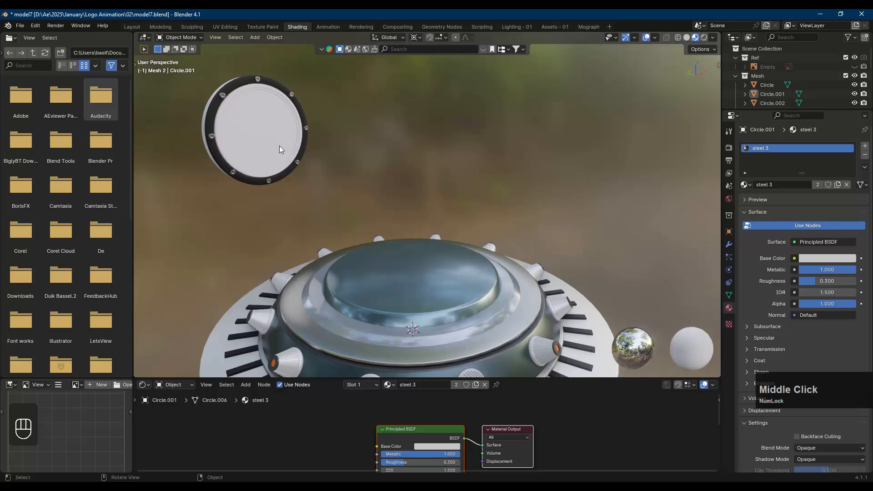
scroll(259, 100, up, 6)
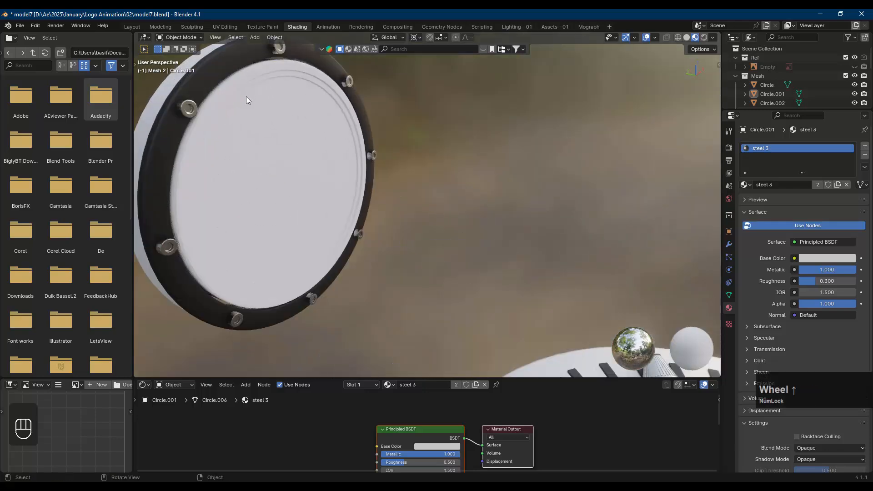
shift+middle_drag(286, 137, 331, 202)
click(319, 162)
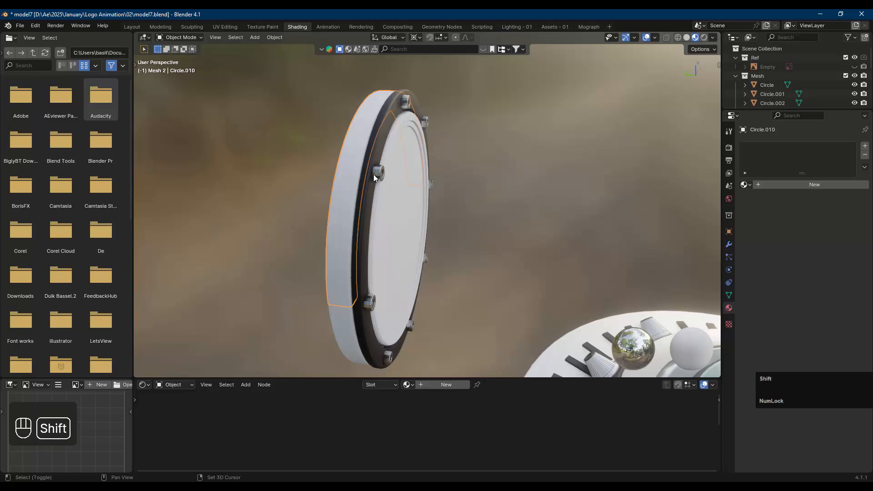
shift+click(342, 317)
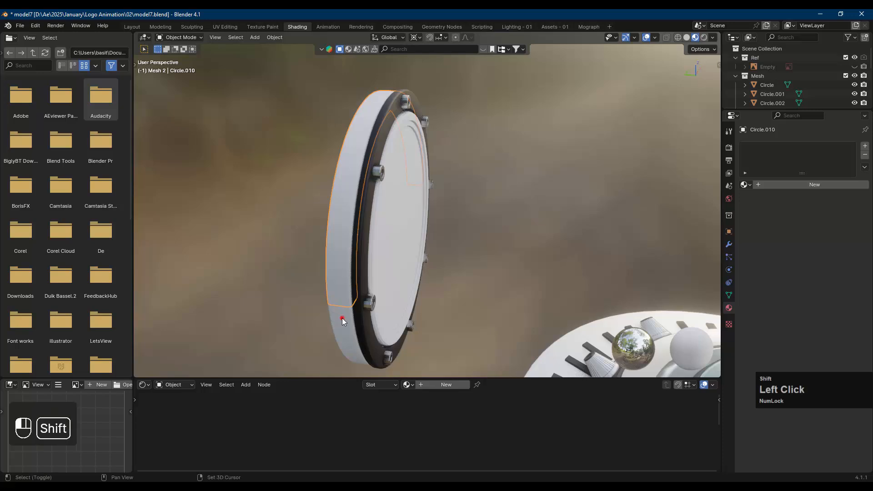
shift+click(378, 172)
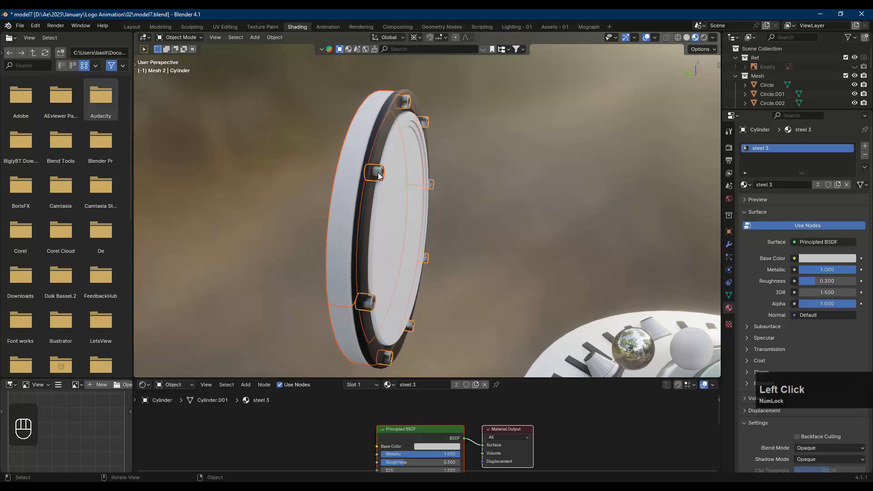
key(ctrl+l)
click(378, 172)
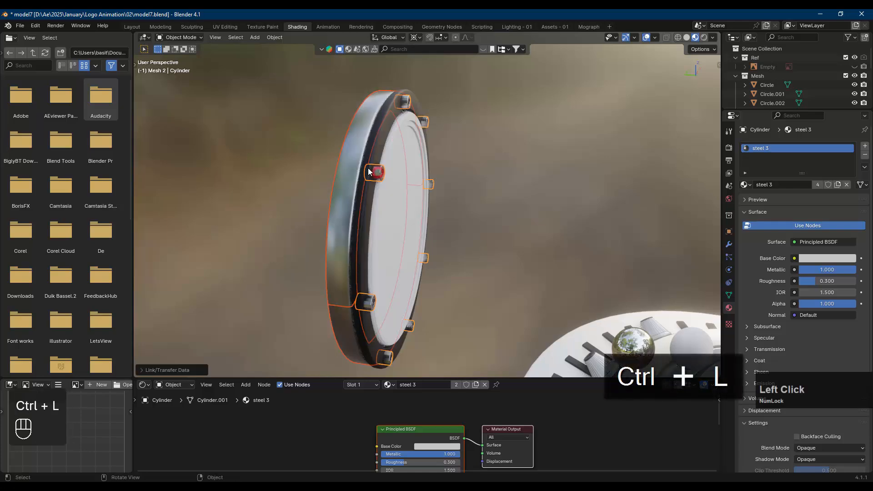
middle_drag(369, 172, 716, 209)
key(alt+a)
- Create a material named black plastic 3 and assign it to all faces of the upright disc's inner plate
click(371, 203)
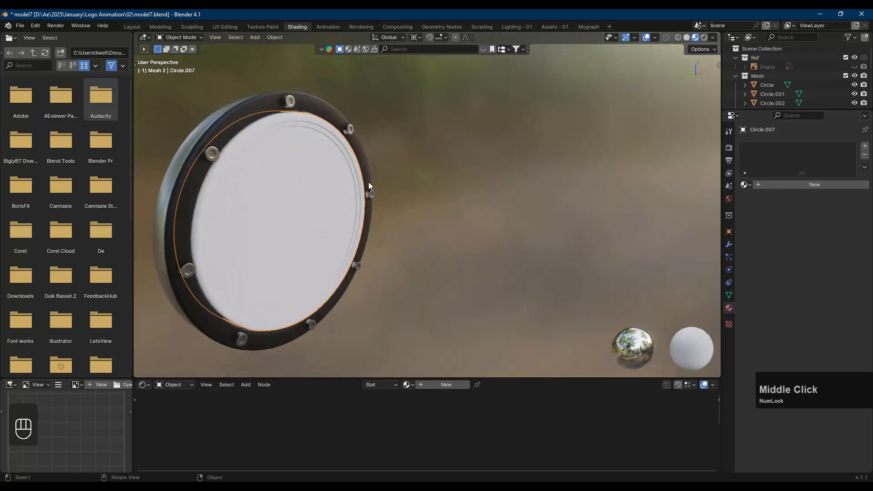
key(Tab)
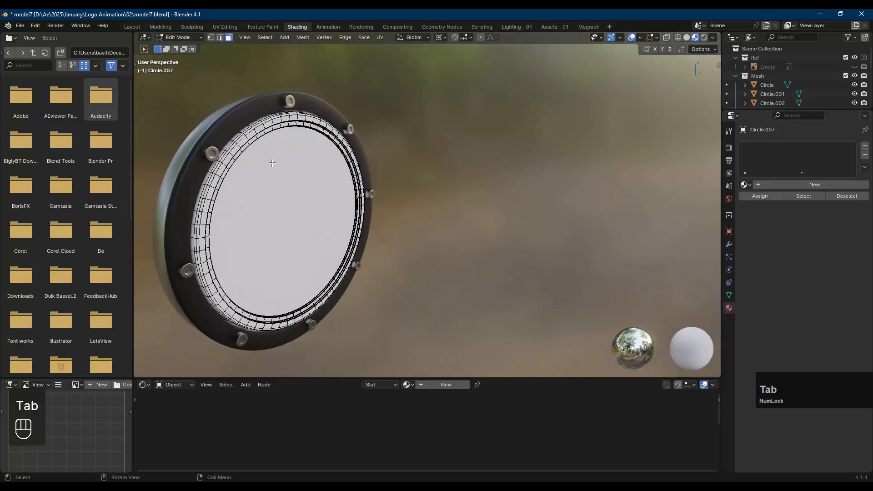
shift+middle_drag(272, 163, 426, 166)
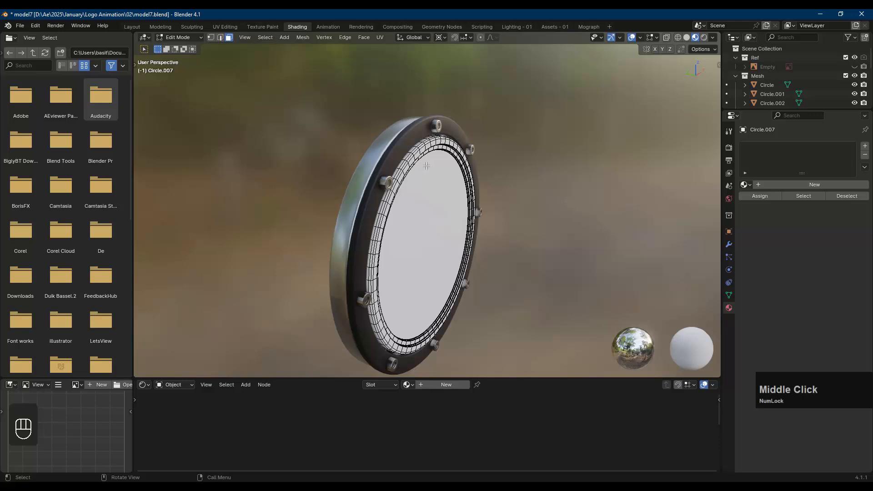
key(a)
click(823, 184)
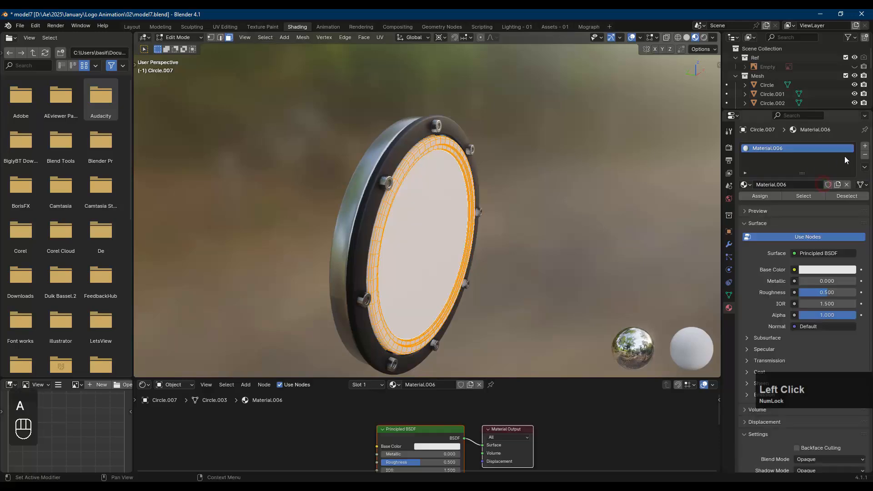
click(767, 197)
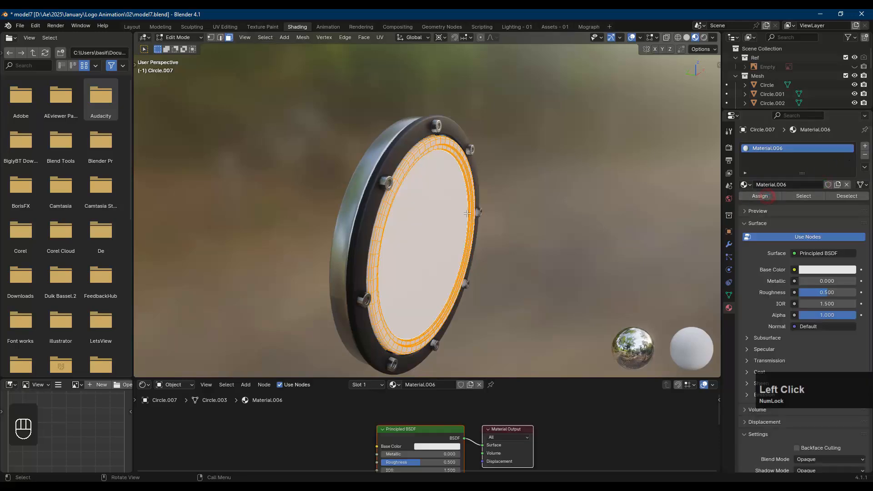
click(793, 185)
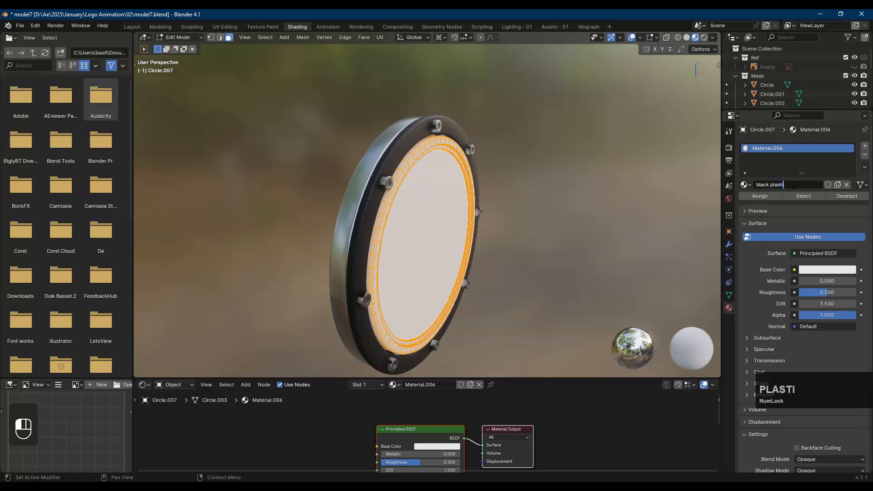
text(black plastic 3)
key(Return)
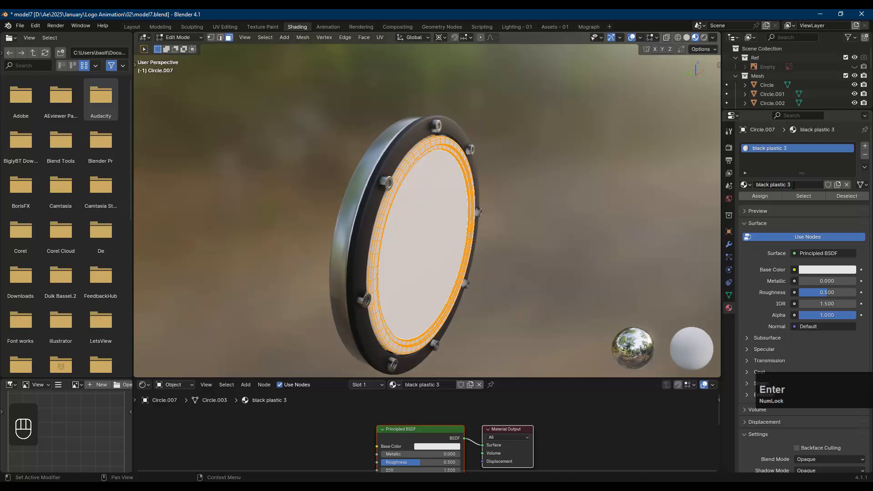
- Give black plastic 3 a near-black base color, metallic 0.386 and roughness 0.327, and leave the inner plate's mesh editing with nothing selected
click(809, 273)
drag(847, 179, 848, 199)
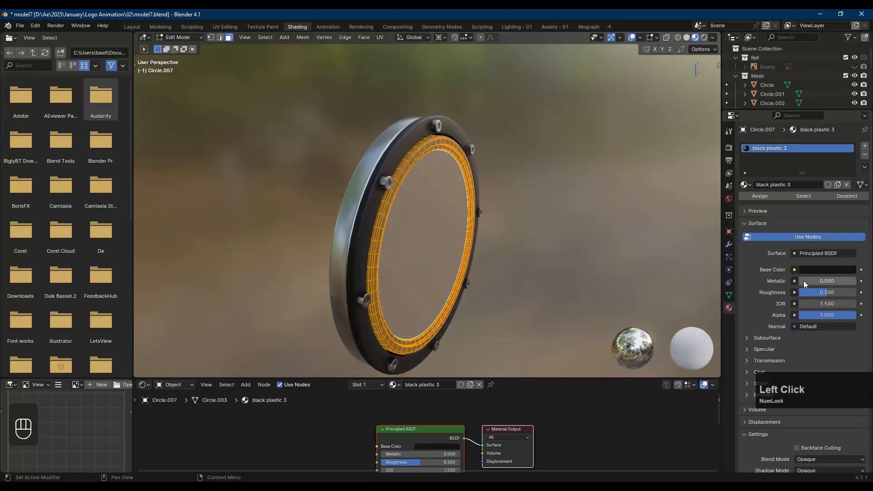
drag(801, 281, 818, 293)
key(alt+a)
middle_drag(487, 182, 328, 193)
key(Tab)
key(alt+a)
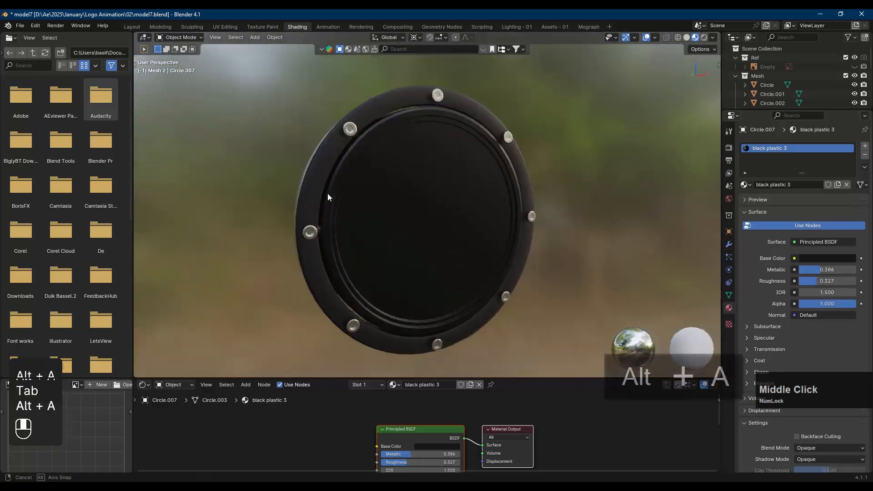
- Select the narrow face loop around the front of the inner plate and grow the selection over the adjoining edge faces
scroll(318, 194, up, 4)
key(Tab)
middle_drag(437, 170, 307, 171)
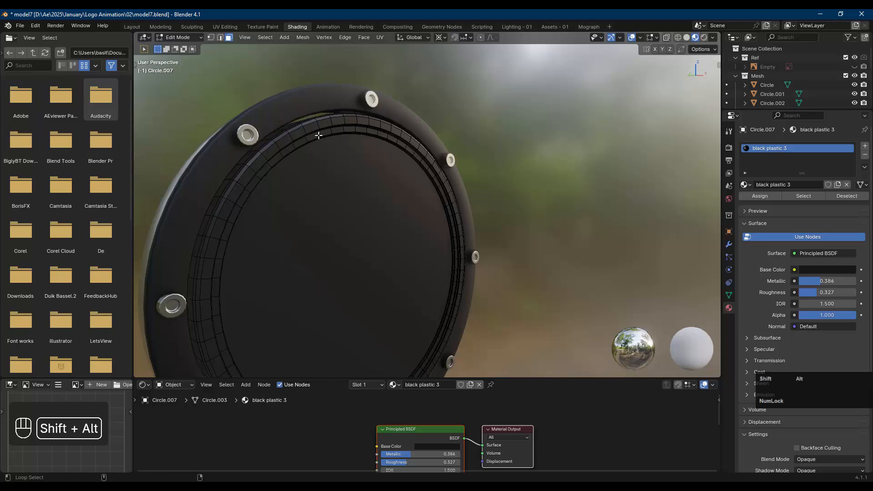
alt+shift+click(319, 134)
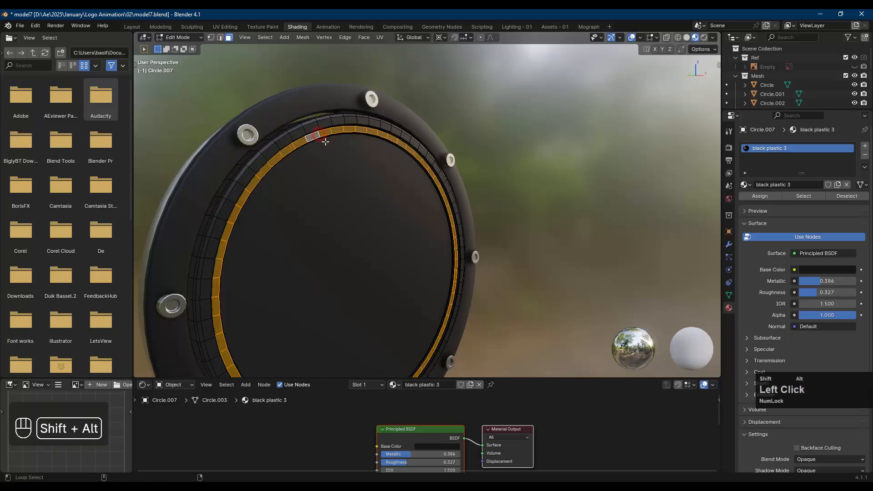
middle_drag(319, 134, 374, 145)
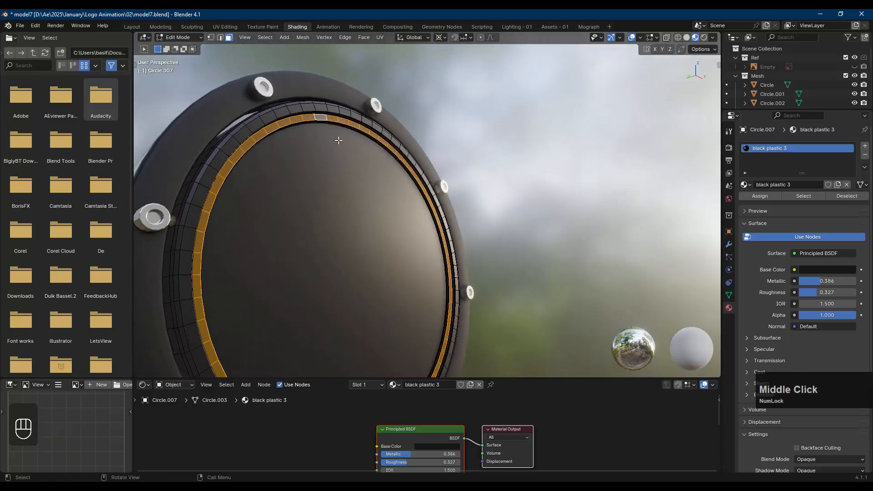
key(ctrl+KP_Add)
key(ctrl+KP_Add)
key(ctrl+KP_Add)
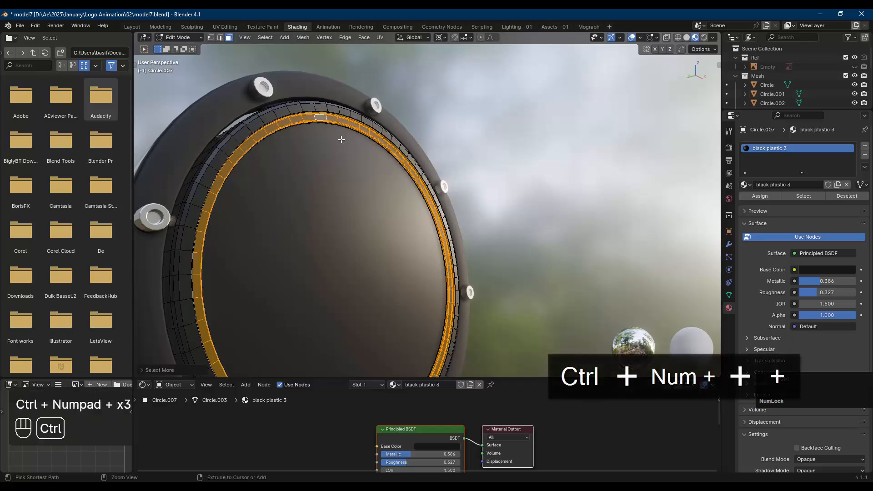
- Add a second material slot to the inner plate with a new material named Metal 4
click(865, 146)
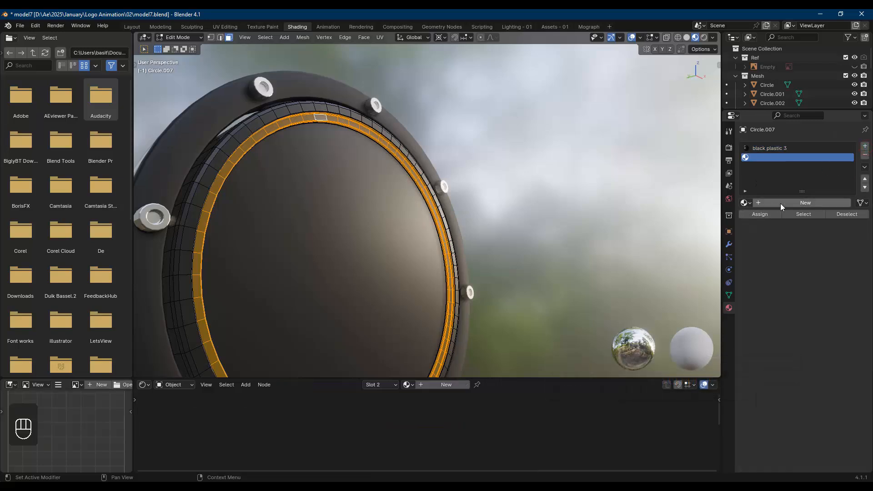
click(780, 205)
double_click(794, 204)
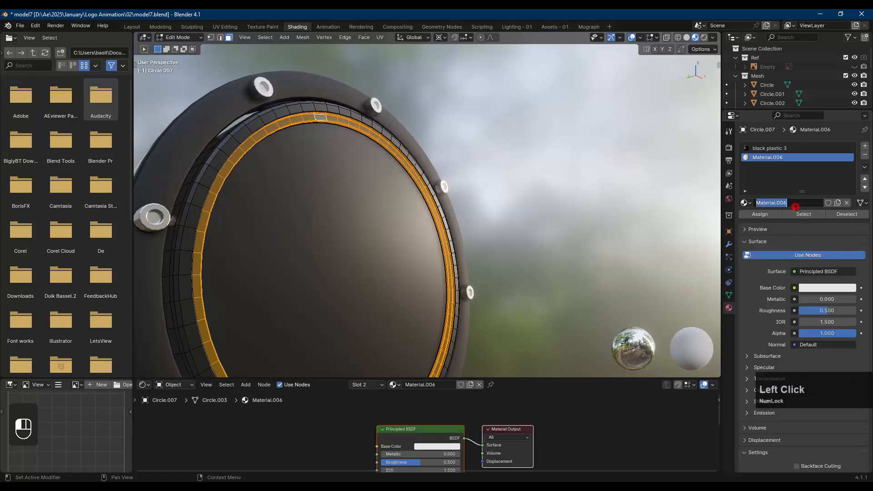
text(Metal 4)
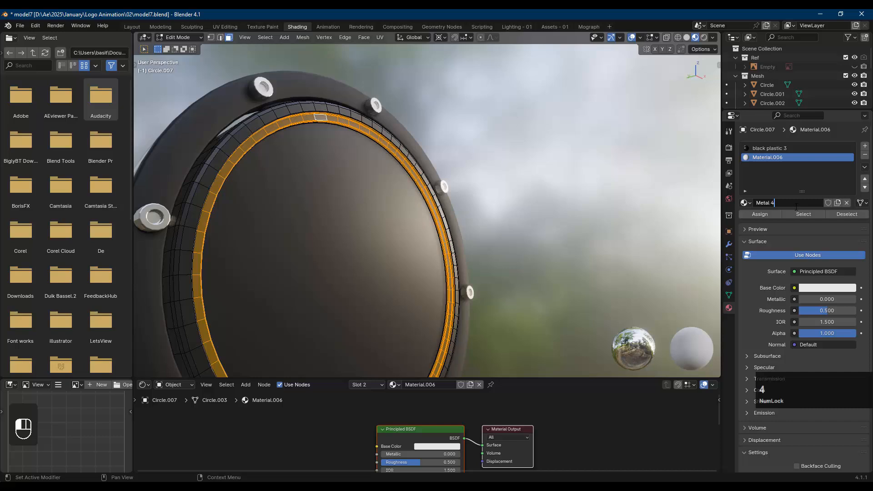
key(Return)
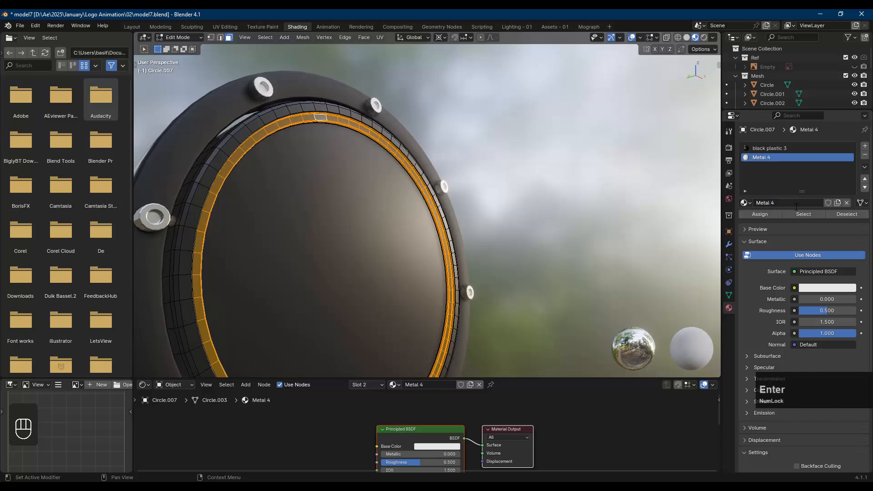
- Give Metal 4 a light grey base color, metallic 0.843 and roughness 0.413, and assign it to the selected ring faces
click(824, 289)
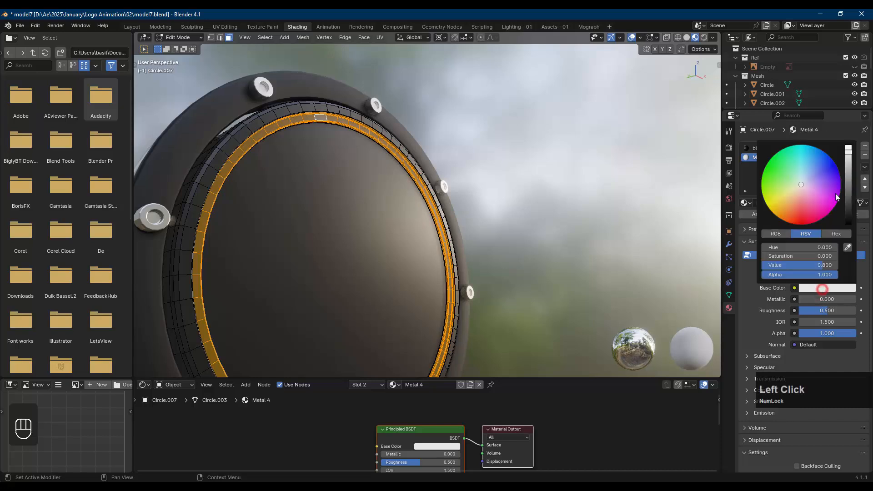
mouse_move(849, 162)
mouse_down()
mouse_move(849, 178)
mouse_move(848, 159)
mouse_up()
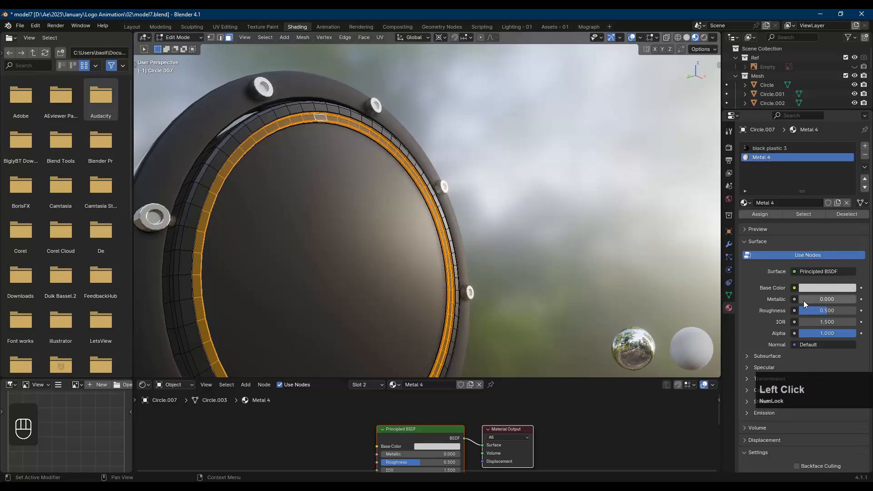
drag(803, 300, 818, 310)
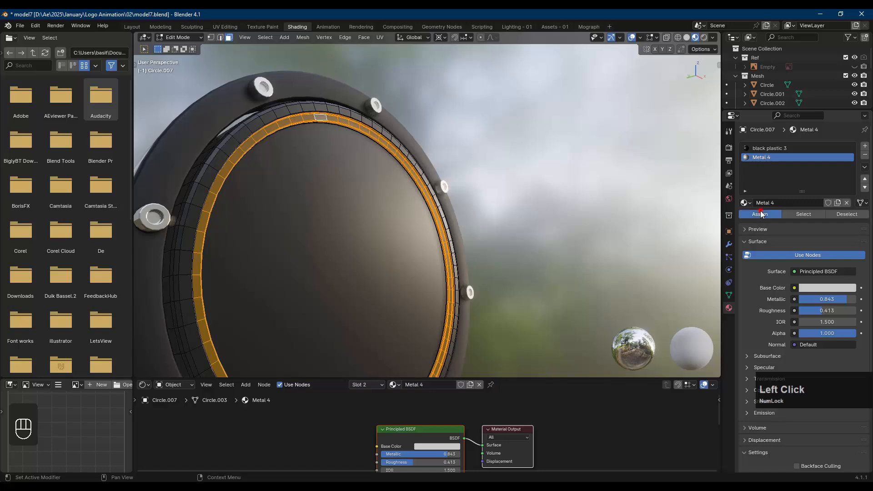
key(alt+a)
key(Tab)
middle_drag(278, 187, 316, 206)
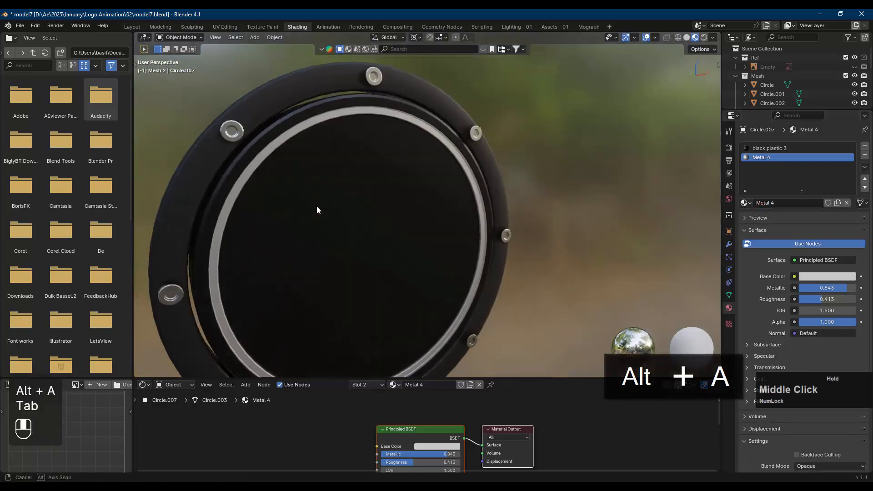
scroll(317, 206, down, 2)
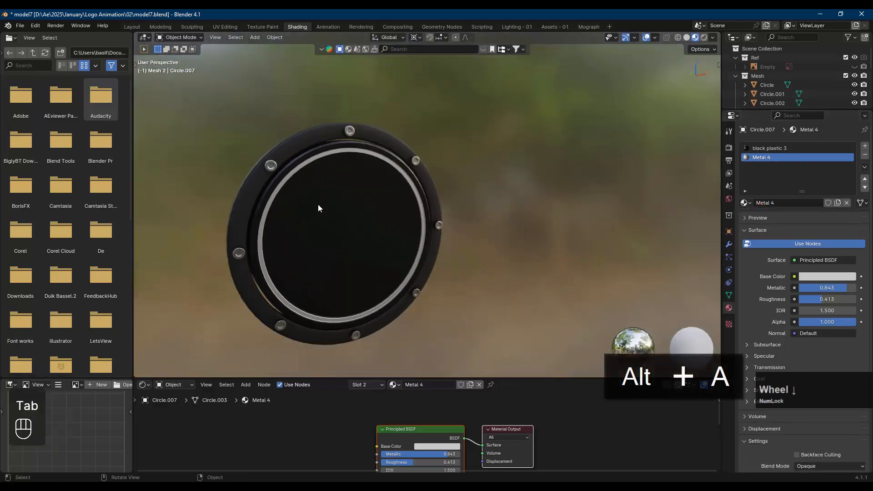
scroll(318, 203, up, 1)
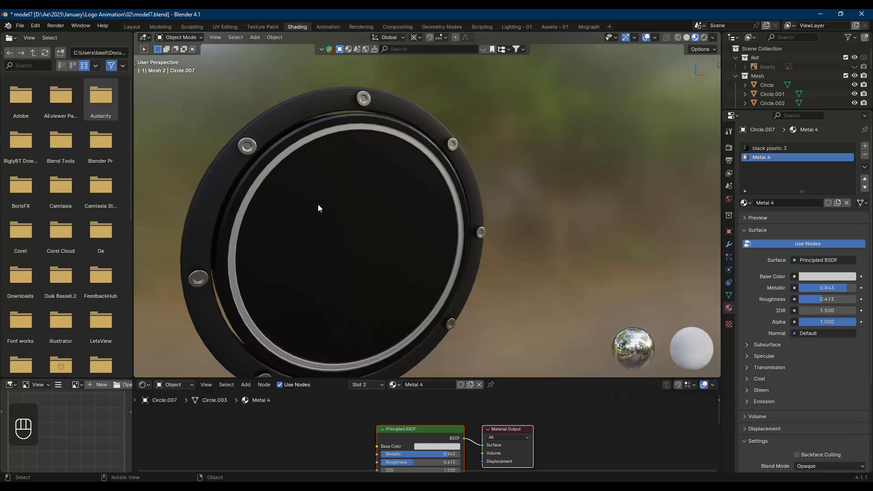
- Select the round centre face on the back of the upright disc's inner plate in mesh editing
middle_drag(319, 208, 428, 203)
click(262, 258)
middle_drag(291, 238, 306, 234)
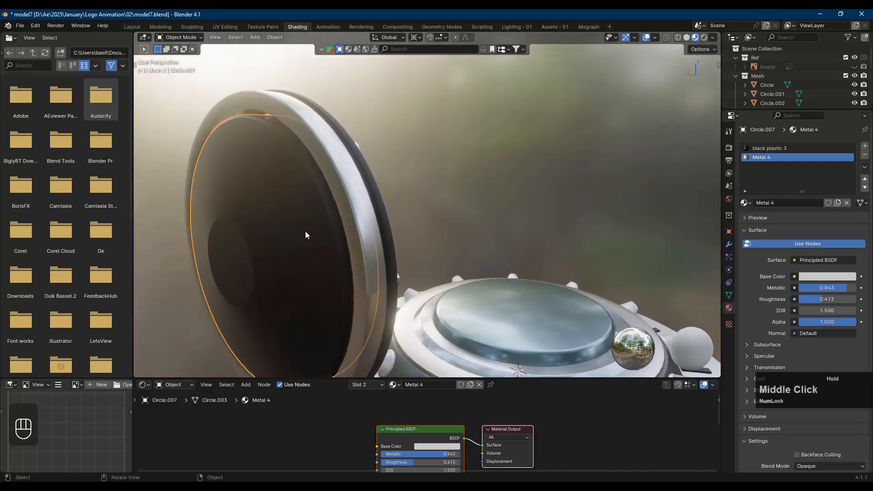
key(Tab)
click(236, 267)
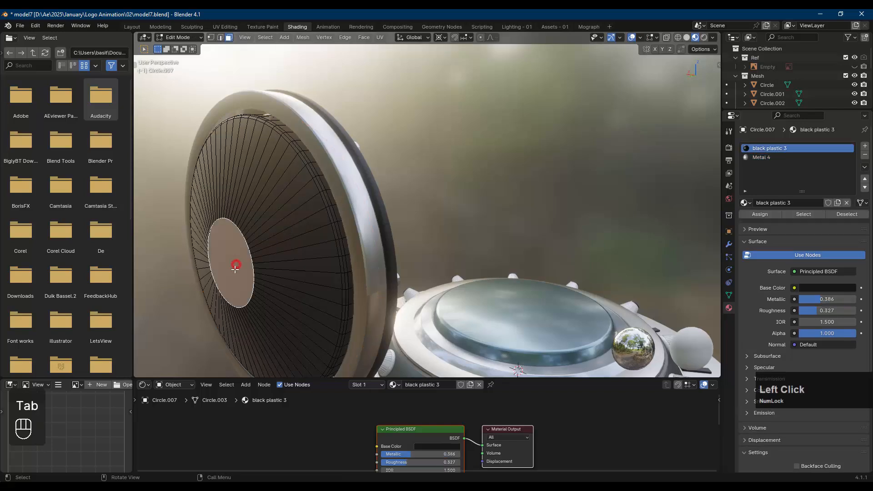
- Add a third material slot to the inner plate with a new material named back plastic
click(865, 146)
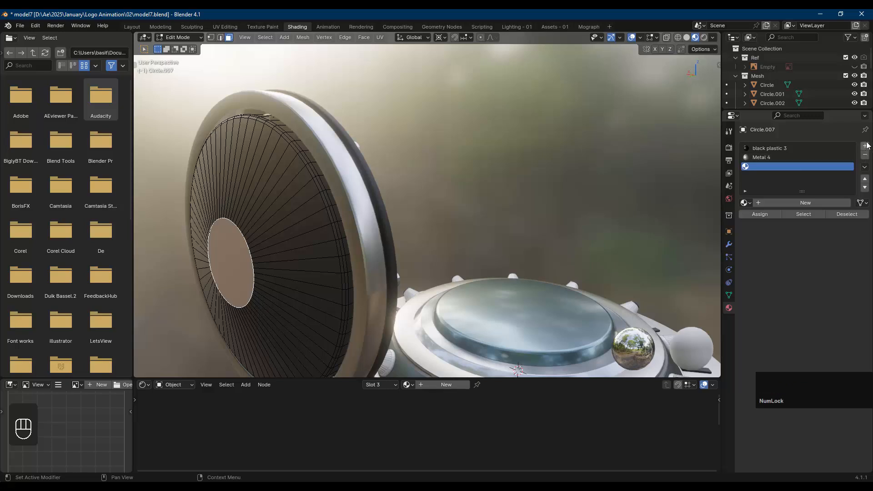
click(776, 202)
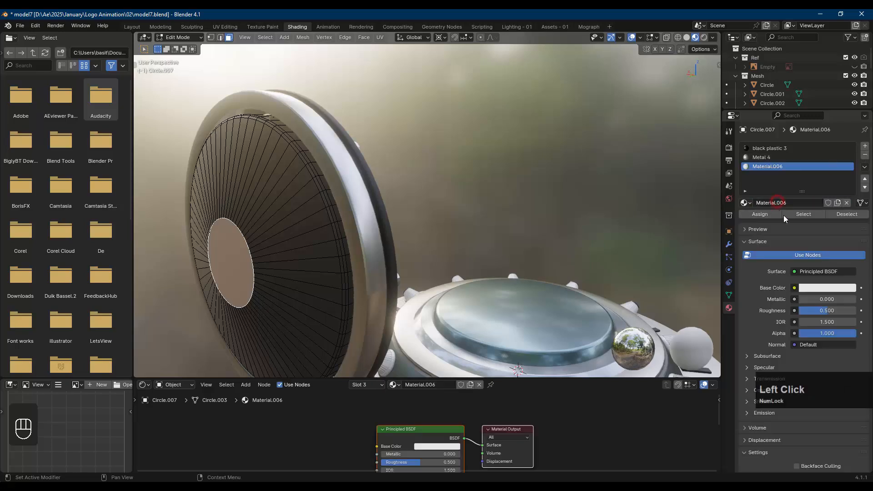
double_click(776, 203)
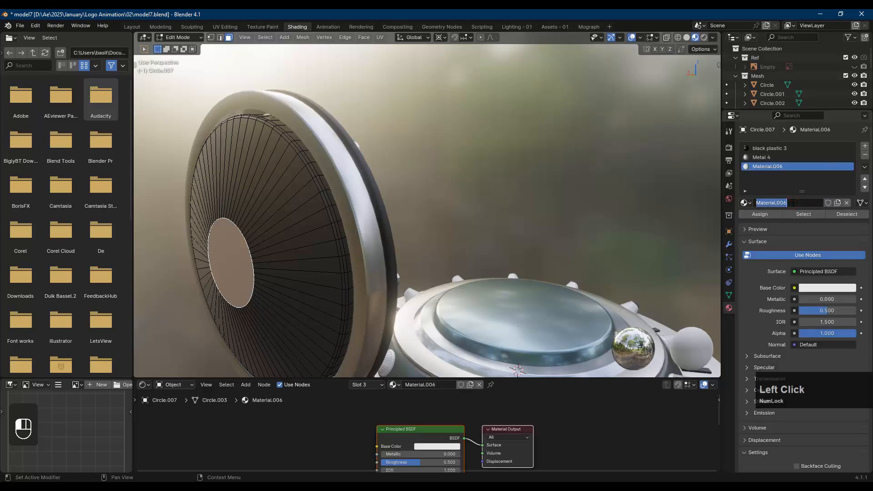
key(BackSpace)
key(BackSpace)
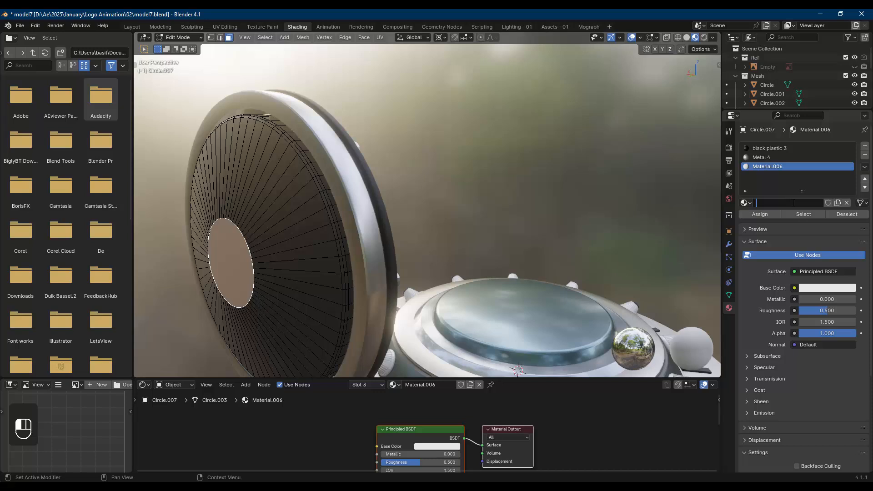
text(bba)
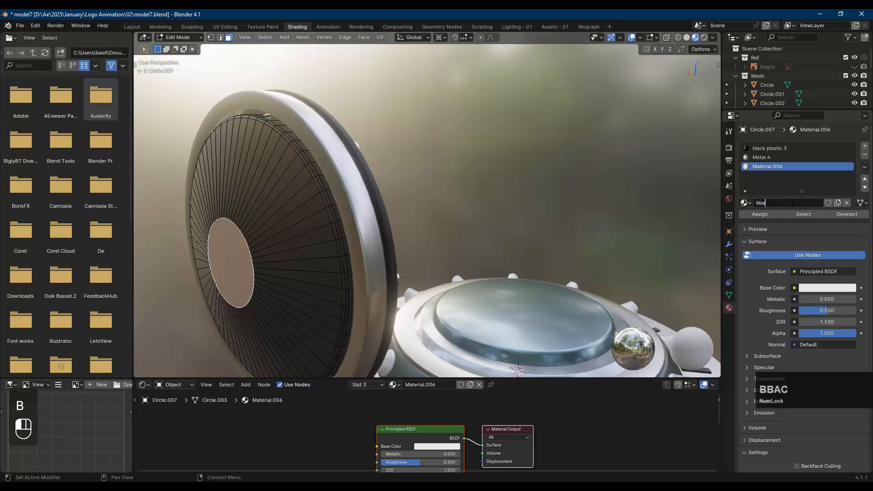
key(BackSpace)
key(BackSpace)
text(ack plastic)
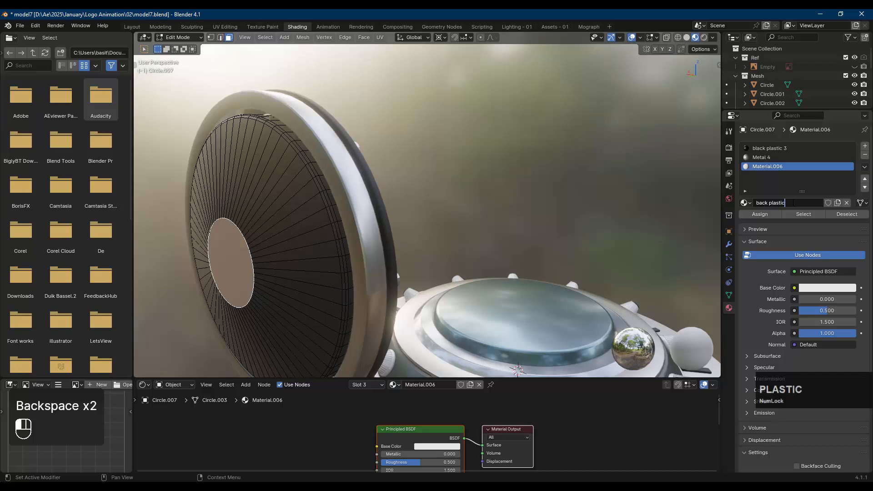
key(Return)
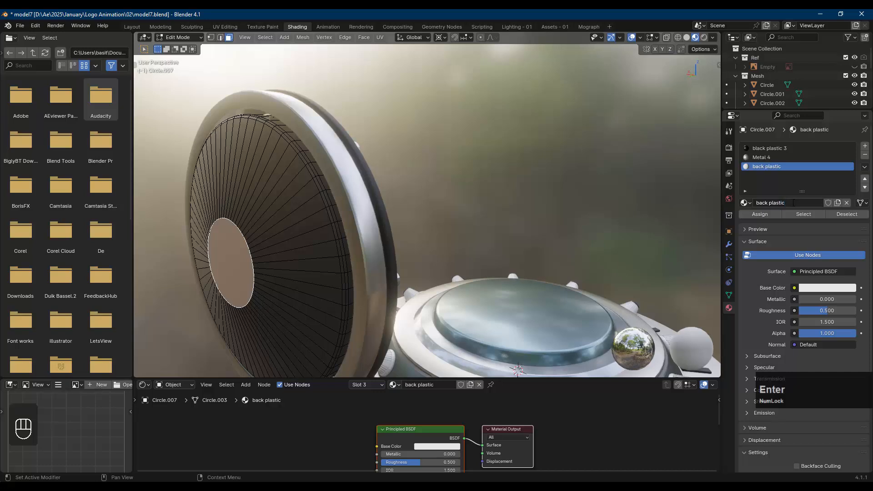
- Give back plastic a near-black base color and metallic 1.000, assign it to the selected back centre face, and leave mesh editing
click(819, 288)
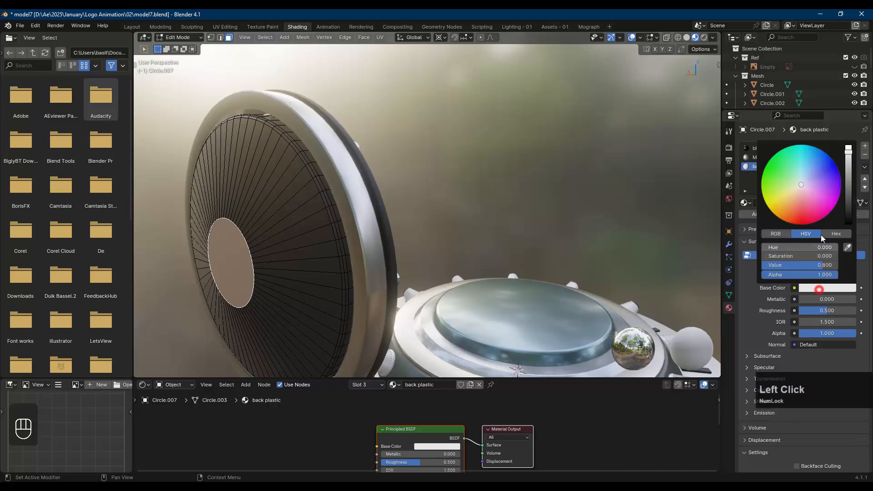
drag(846, 185, 848, 219)
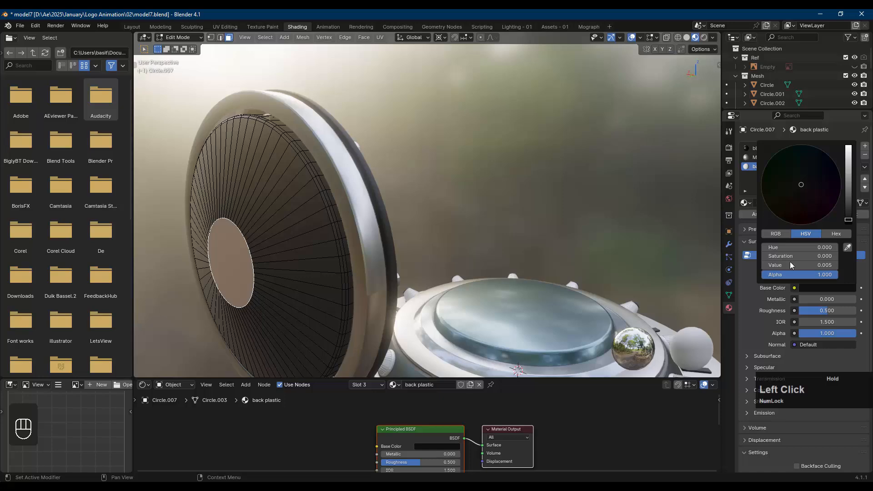
drag(815, 299, 857, 300)
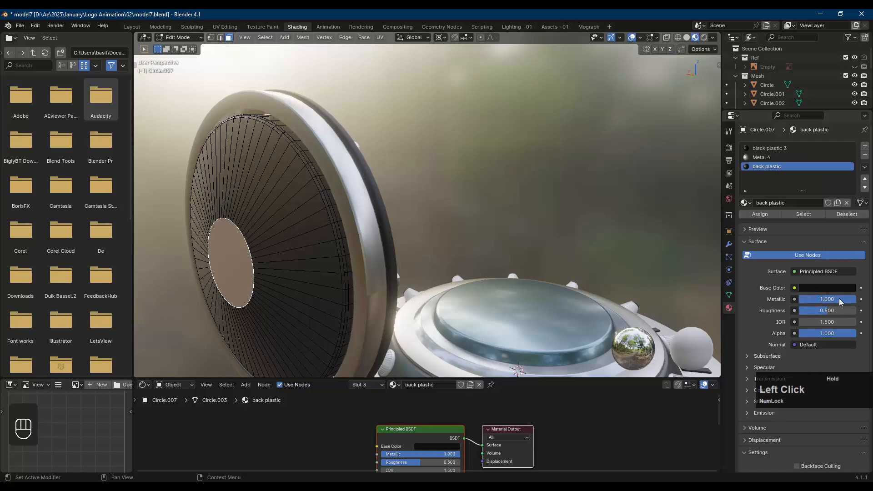
click(773, 215)
key(alt+a)
key(Tab)
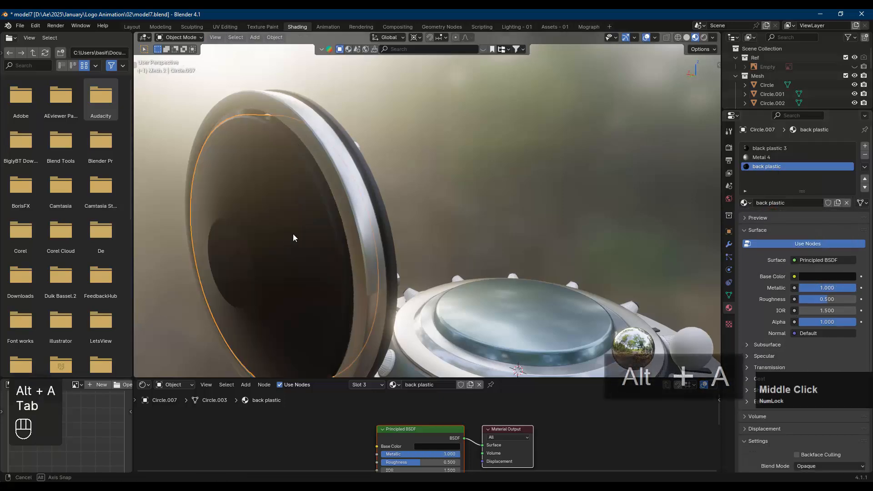
middle_drag(293, 234, 309, 220)
- Try Shade Smooth by Angle on the upright disc's inner plate and undo it
right_click(329, 172)
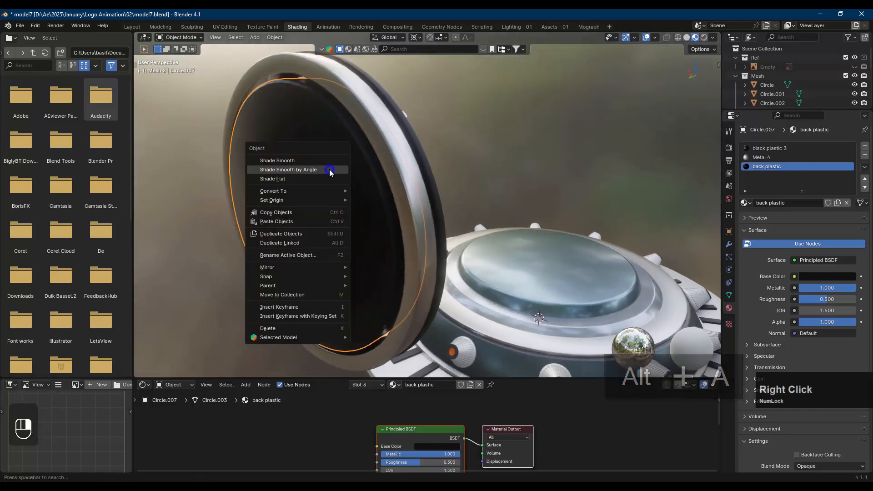
click(330, 170)
middle_drag(334, 186, 333, 168)
key(ctrl+z)
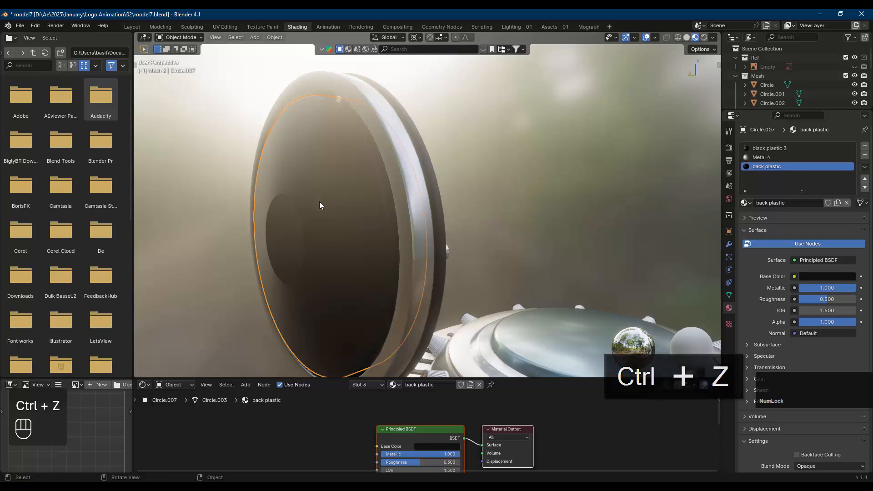
- Switch to the front side of the upright disc and enter mesh editing on its inner plate with the round front face selected
middle_drag(319, 205, 315, 233)
key(alt+a)
shift+middle_drag(371, 196, 390, 259)
middle_drag(337, 244, 436, 209)
shift+middle_drag(436, 209, 528, 202)
middle_drag(463, 215, 337, 164)
shift+middle_drag(337, 163, 419, 191)
middle_drag(419, 191, 496, 220)
scroll(500, 230, up, 3)
click(495, 220)
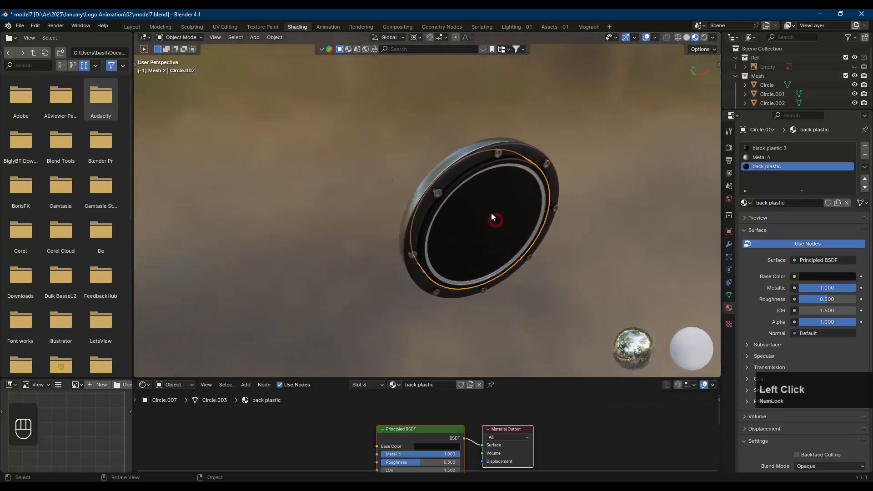
key(Tab)
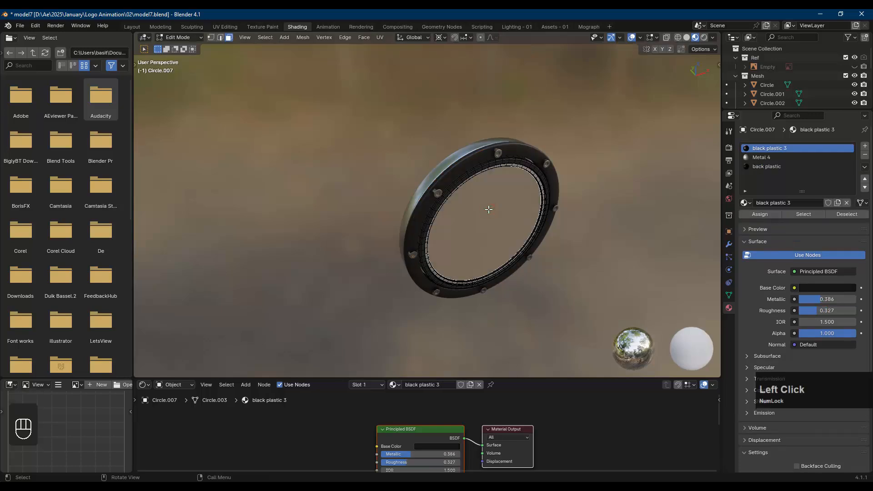
key(KP_1)
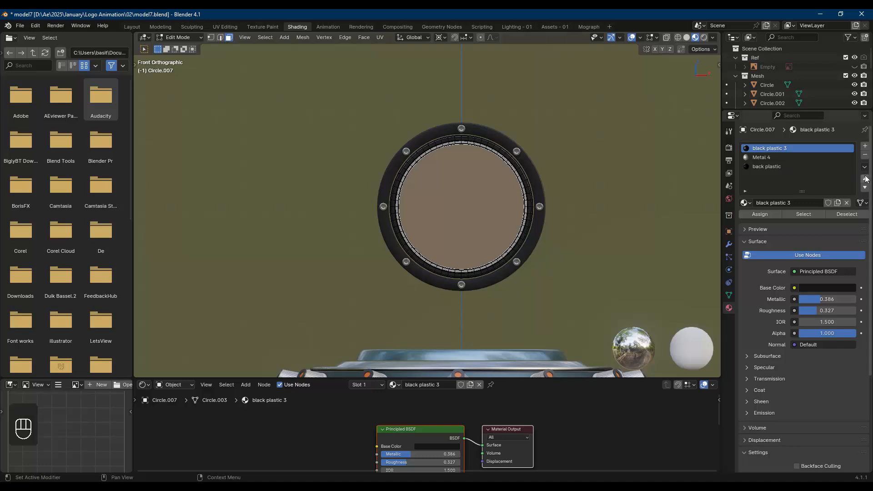
- Add a fourth material slot with a new material named speaker front and assign it to the selected front face
click(865, 146)
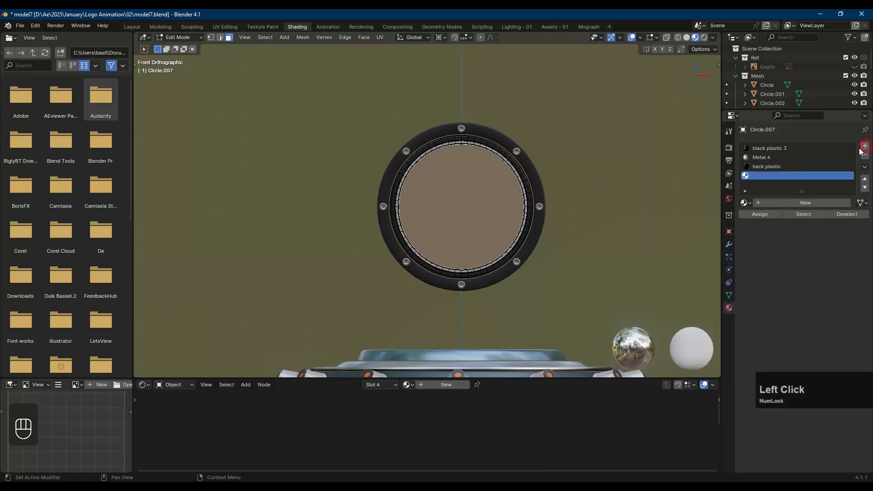
click(781, 203)
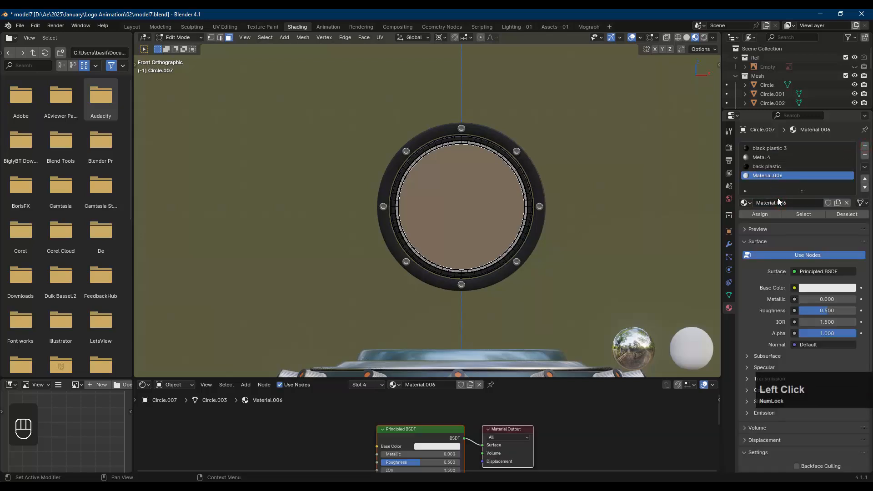
click(778, 201)
text(sp)
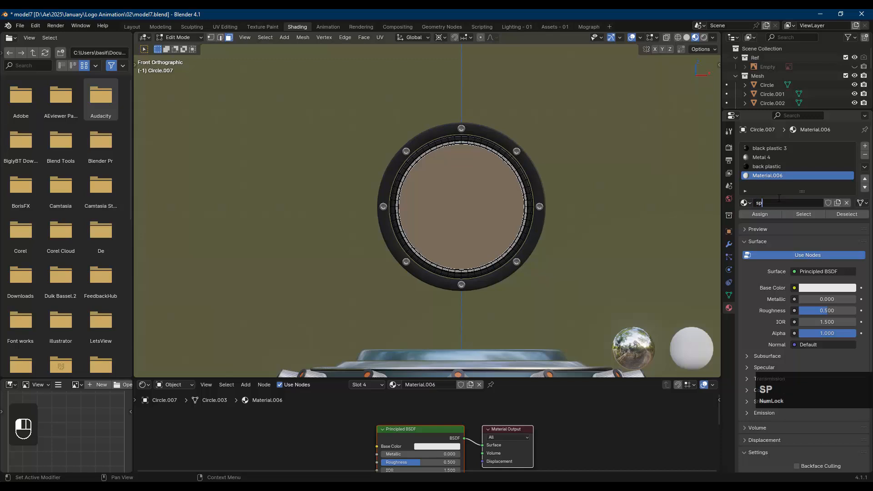
key(BackSpace)
key(BackSpace)
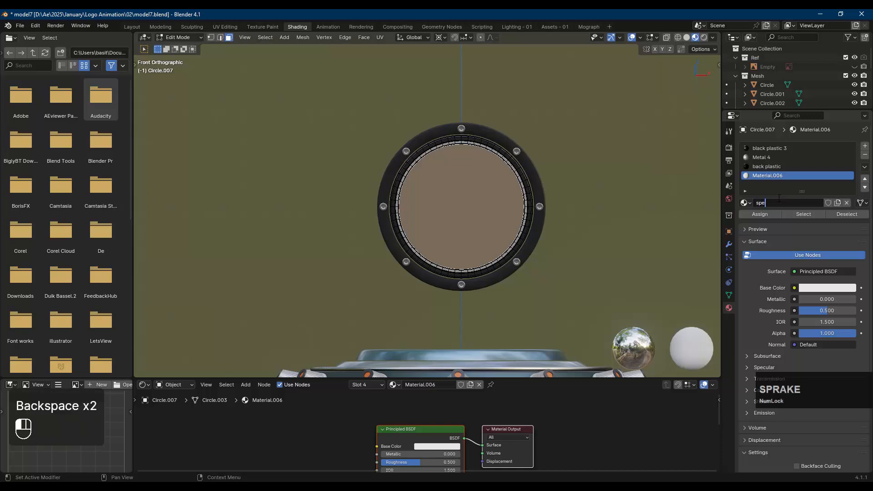
text(eaker front)
key(Return)
click(773, 214)
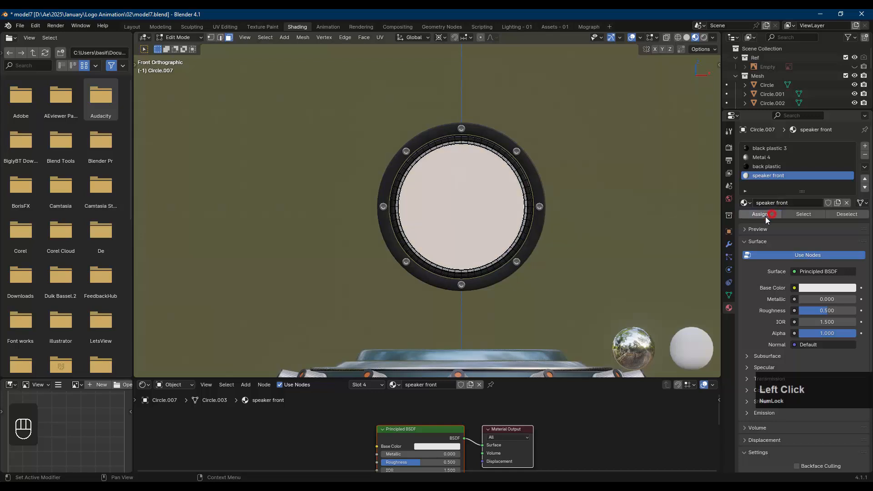
- Darken the speaker front material's base color to dark grey and leave mesh editing
click(822, 289)
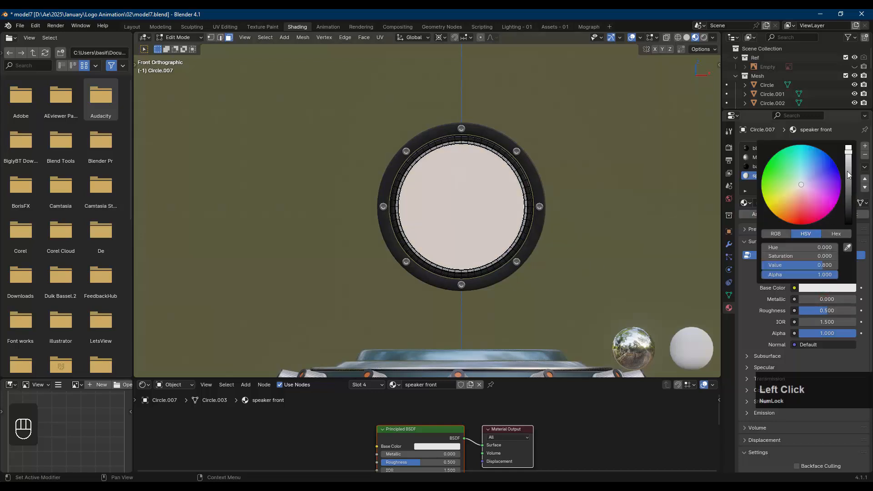
drag(848, 171, 848, 207)
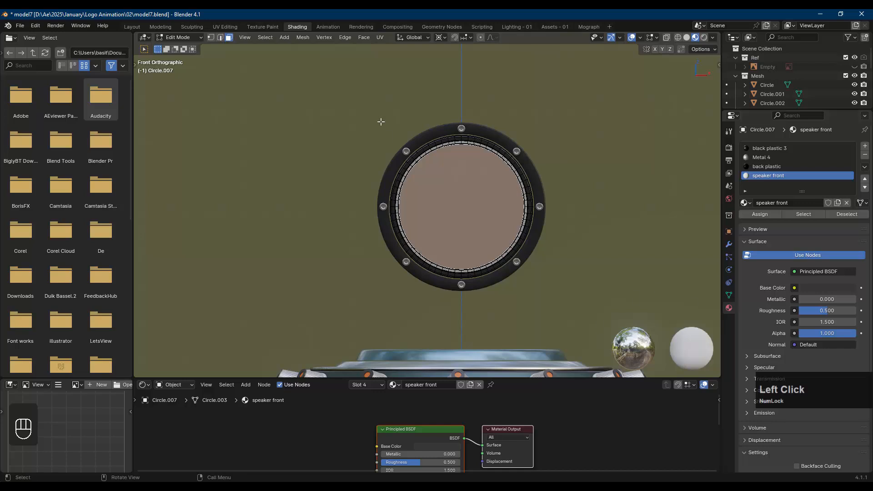
key(Tab)
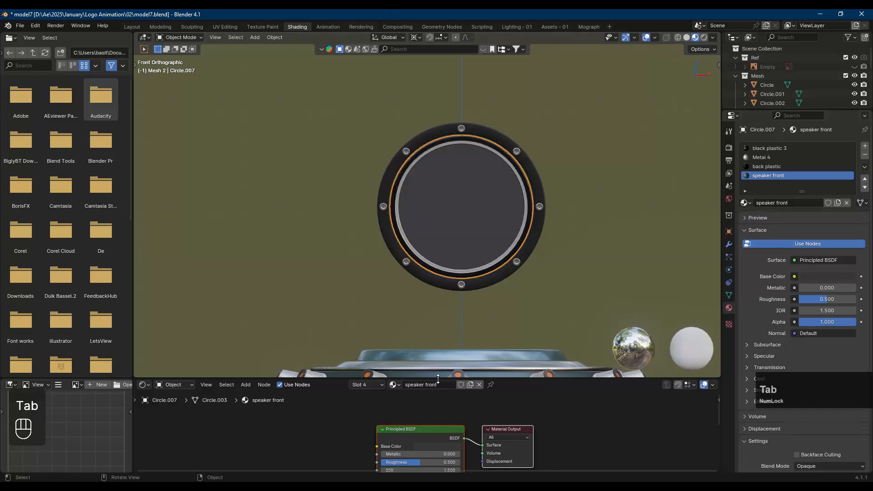
- Enlarge the shader node area and bring 81+oVSb7iEL.jpg from the Downloads folder into the speaker front material as an image texture
drag(438, 379, 438, 196)
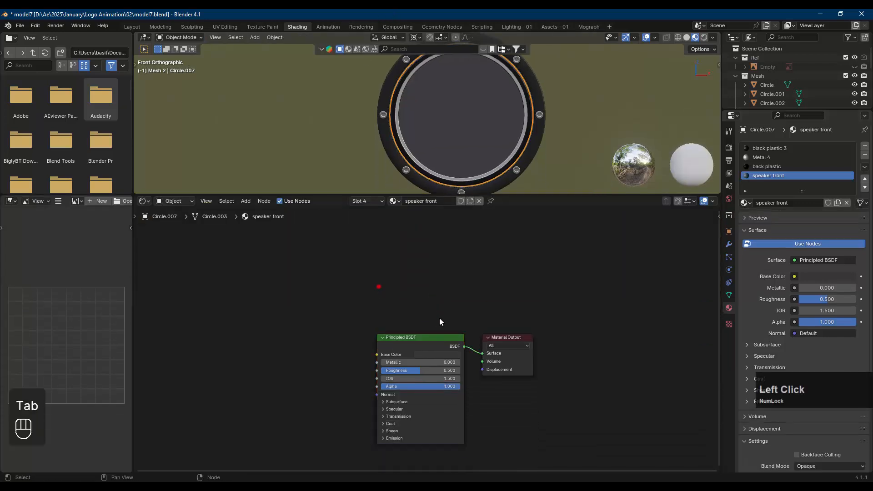
key(g)
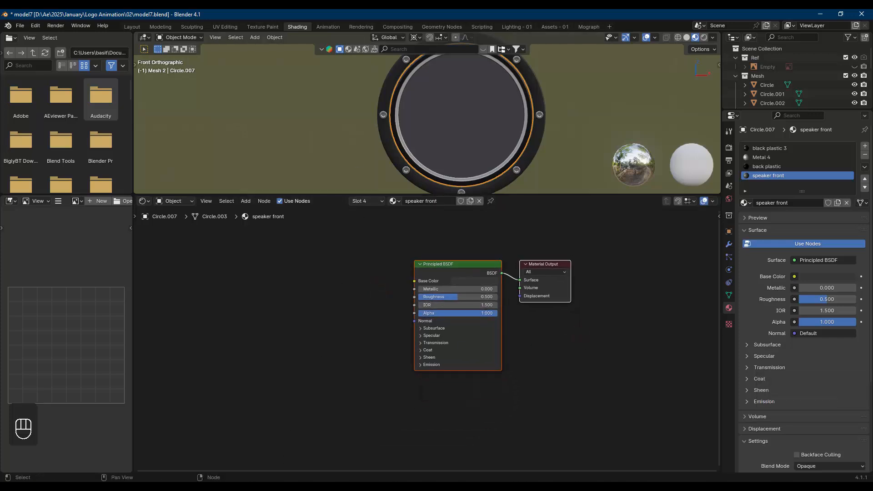
mouse_move(276, 488)
click(308, 452)
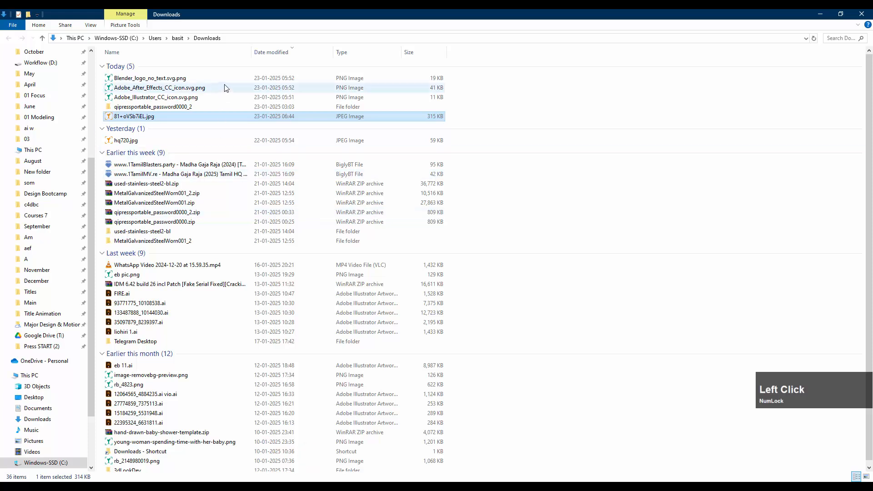
key(Num_Lock)
drag(236, 117, 428, 362)
- Place the image texture node beside the Principled BSDF and connect its Color output to Base Color
drag(285, 304, 315, 315)
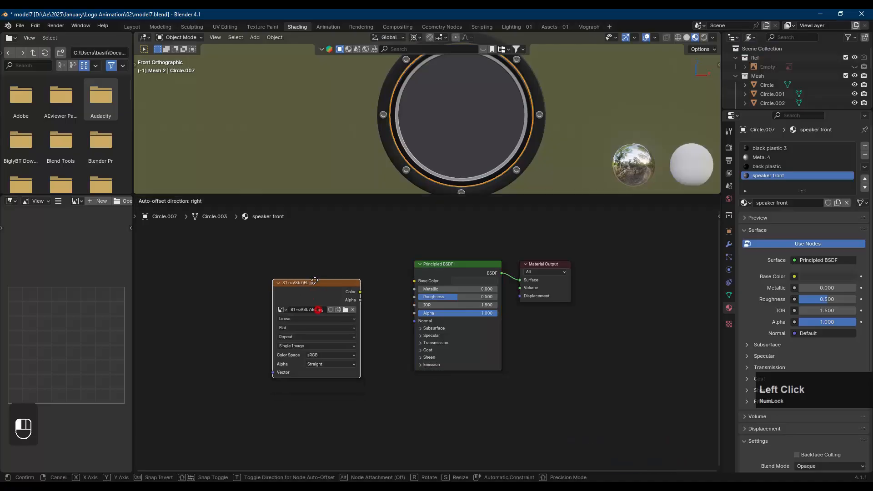
drag(356, 272, 415, 281)
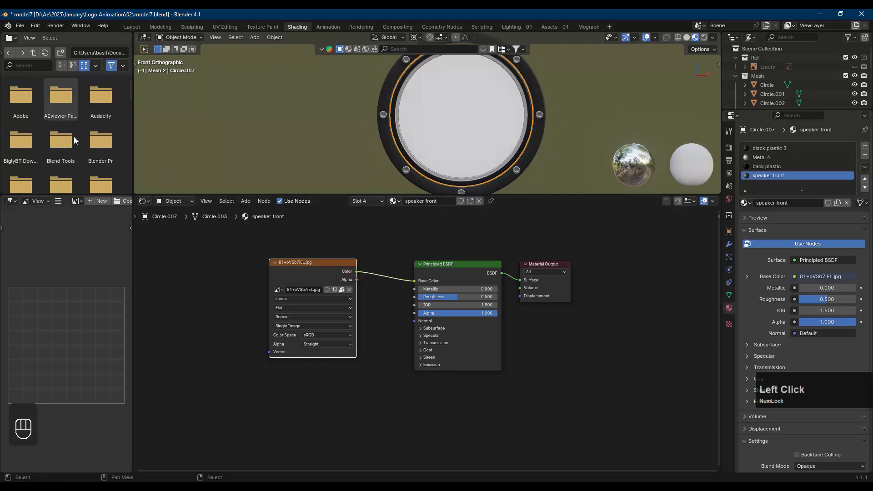
click(457, 105)
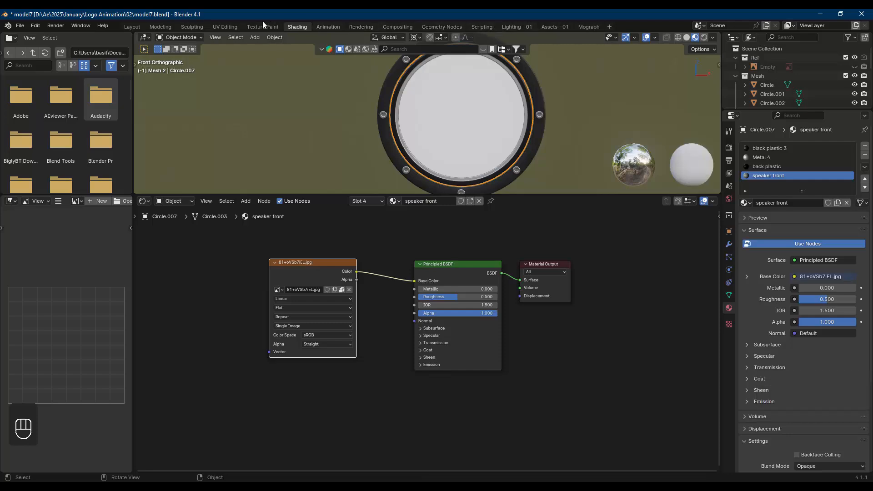
- Open the UV Editing workspace and select the inner plate's round front face to show its UVs over the speaker image
click(226, 26)
scroll(272, 192, down, 6)
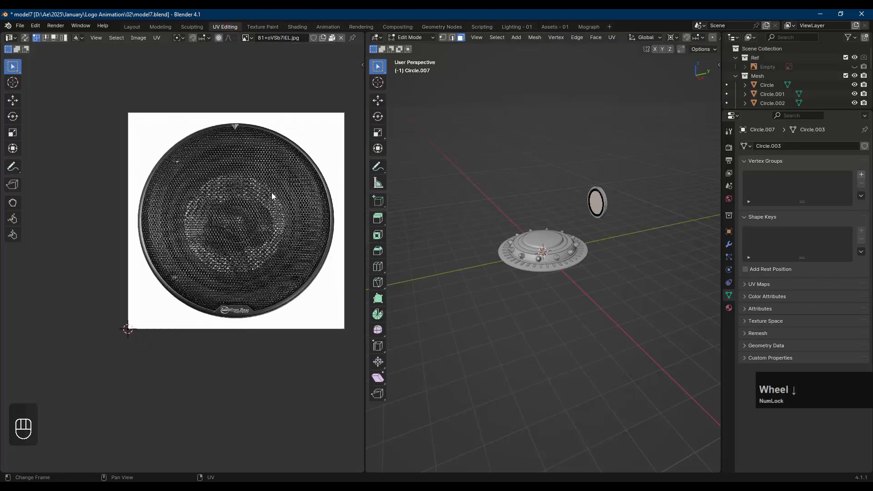
scroll(595, 201, up, 4)
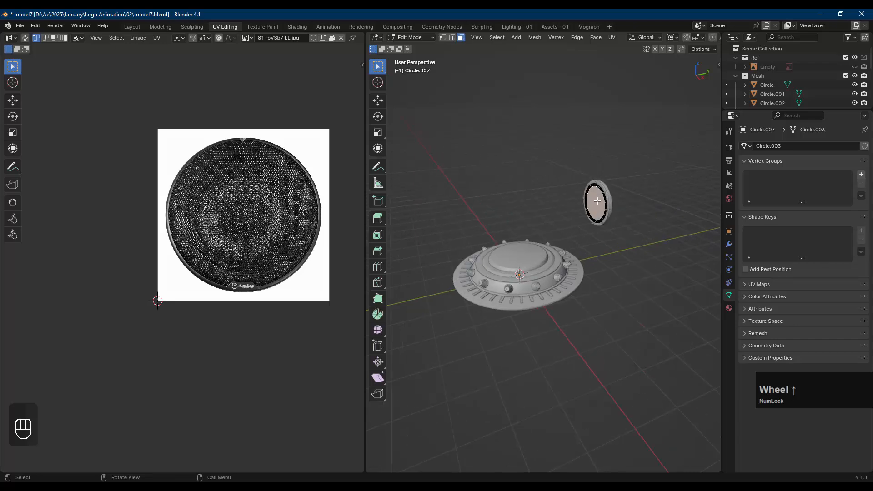
middle_drag(602, 204, 664, 210)
click(593, 201)
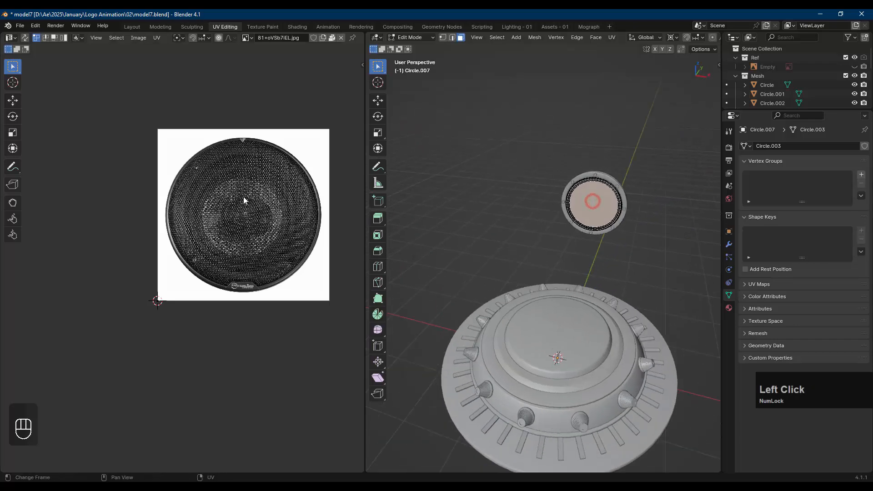
- Try to move and scale the front face's UVs so they cover the speaker image
scroll(262, 201, down, 3)
scroll(268, 202, up, 3)
key(a)
scroll(293, 207, down, 5)
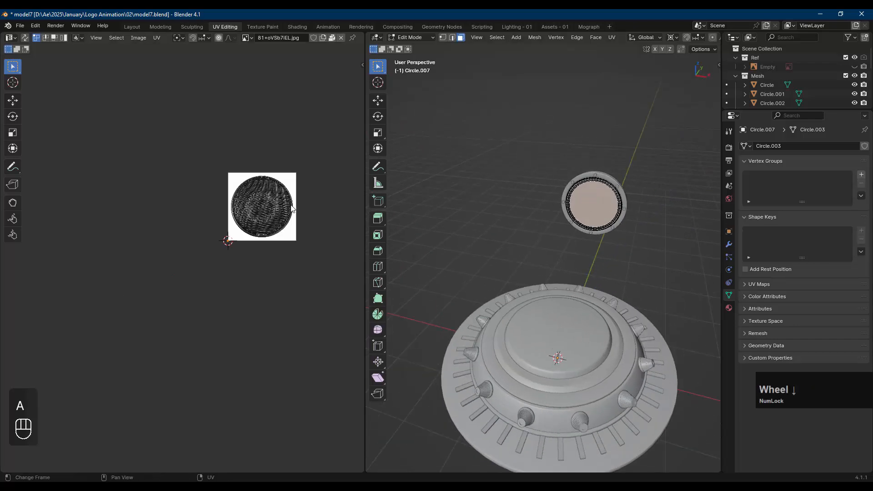
key(g)
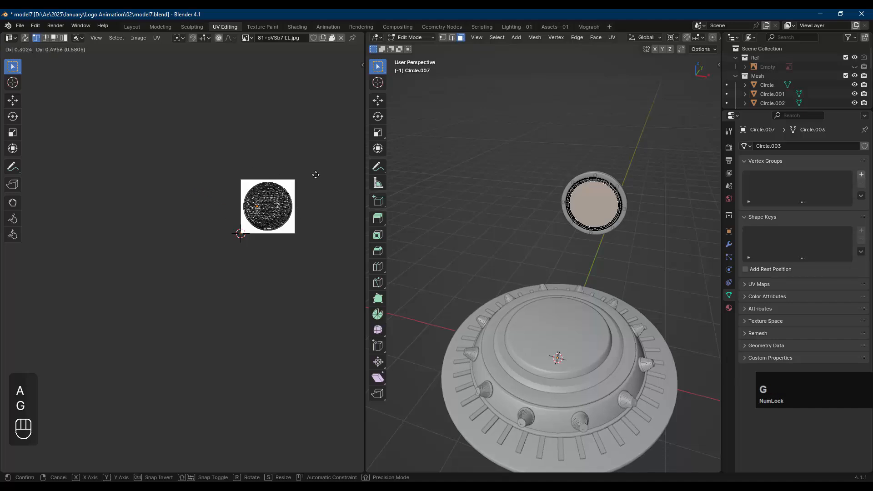
click(318, 169)
key(s)
click(96, 267)
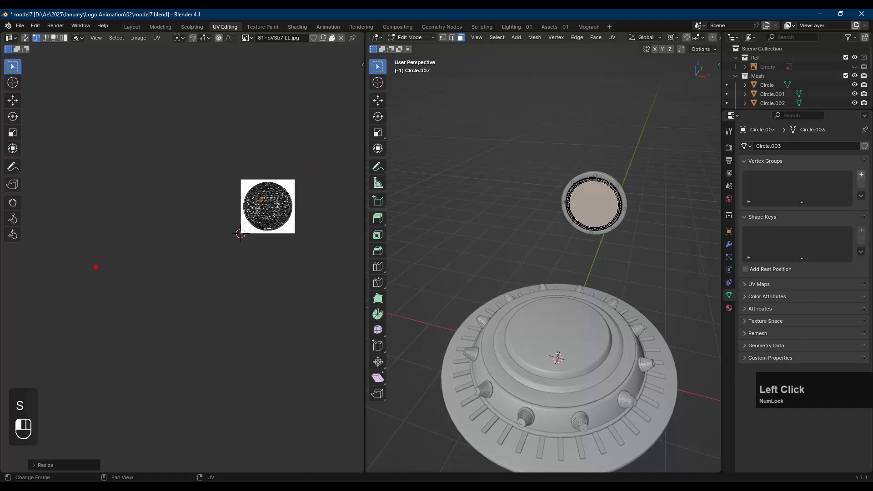
key(s)
click(55, 296)
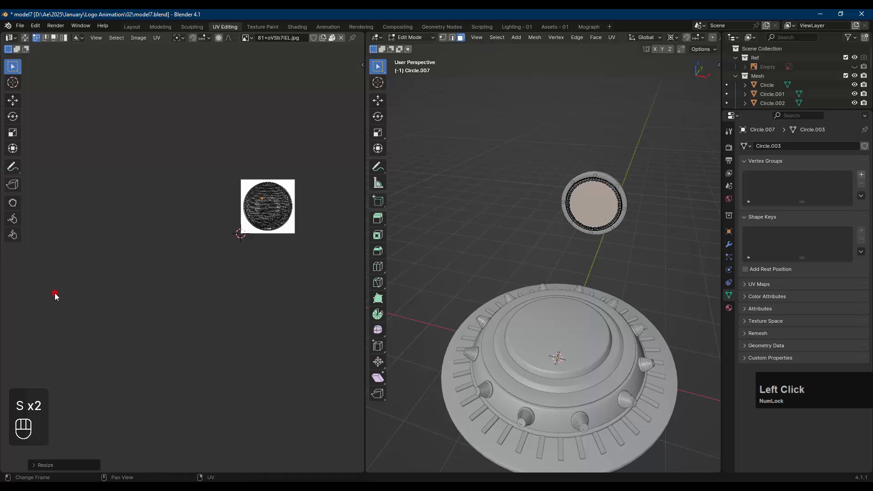
scroll(216, 219, up, 7)
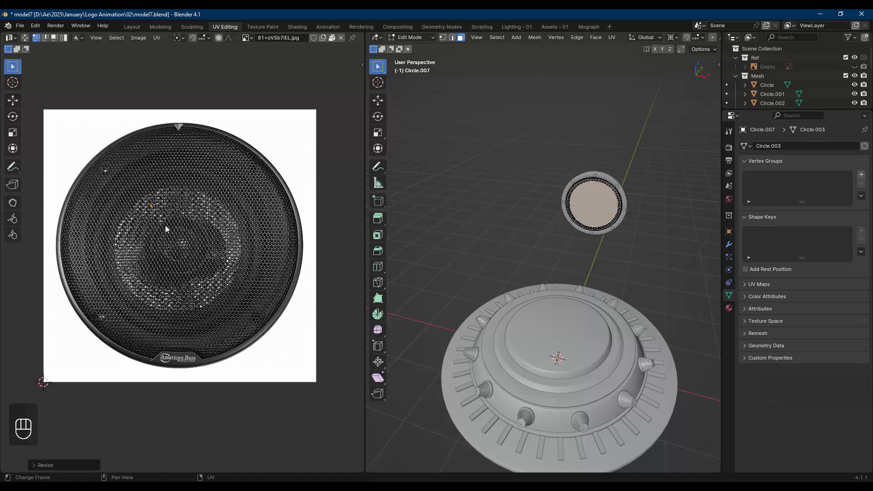
key(s)
click(254, 269)
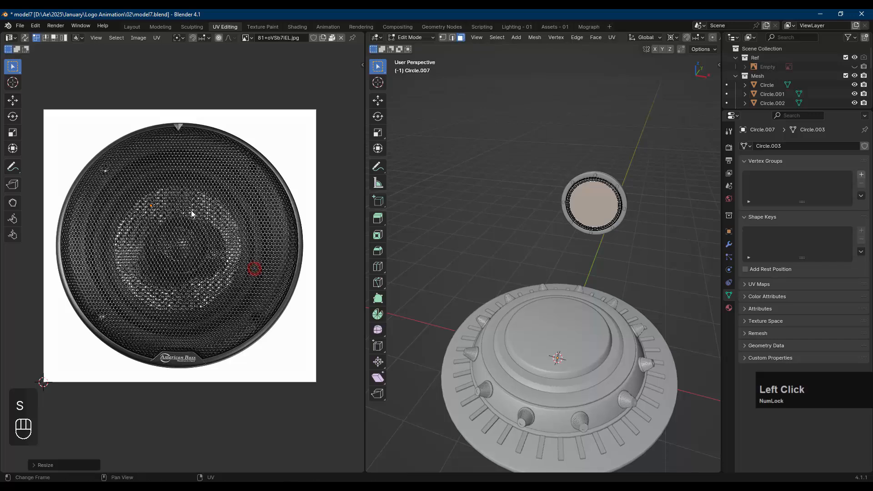
- Select all faces of the inner plate and try to unwrap them
key(a)
key(y)
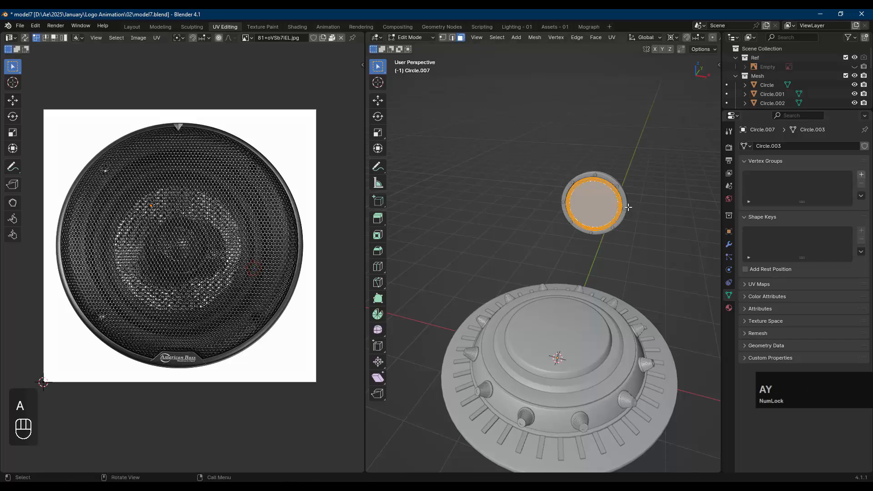
scroll(232, 234, up, 3)
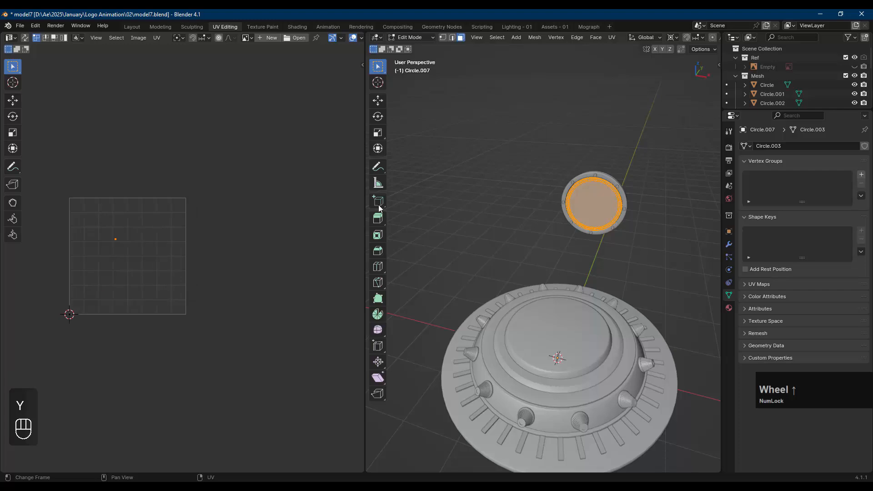
key(u)
click(604, 201)
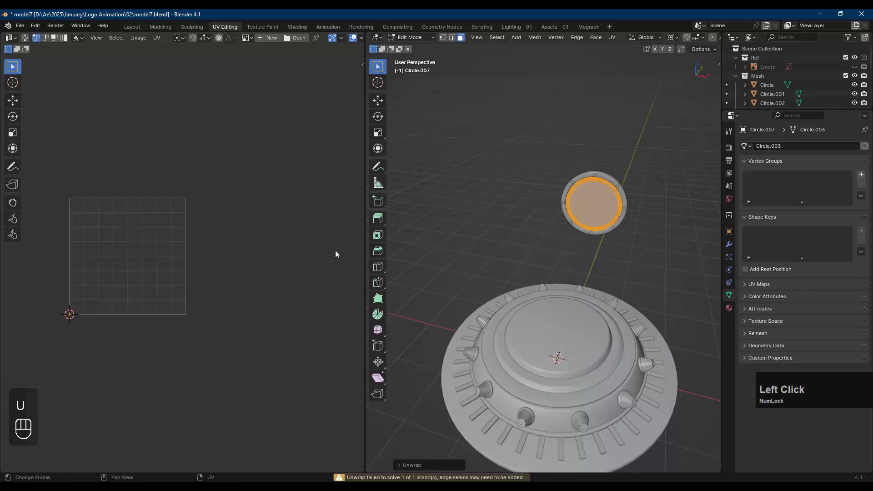
- Reselect the inner plate's round front face and compare its UVs with the speaker image
click(598, 208)
scroll(231, 221, down, 3)
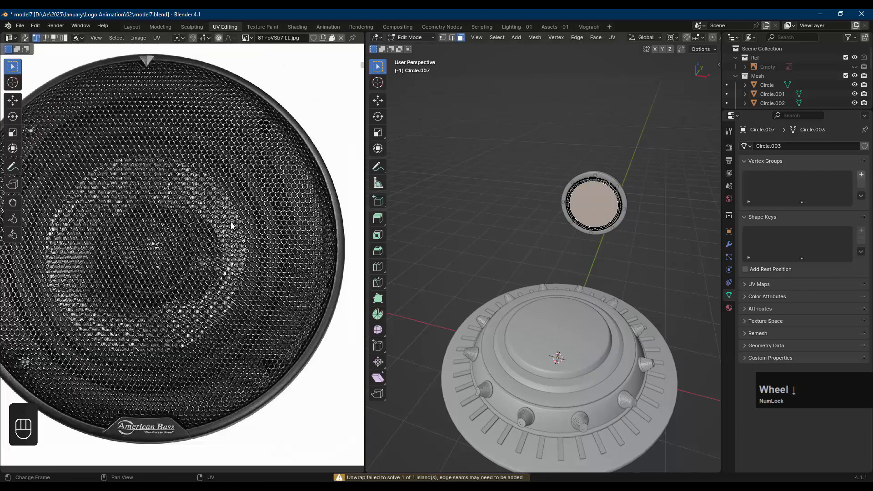
key(a)
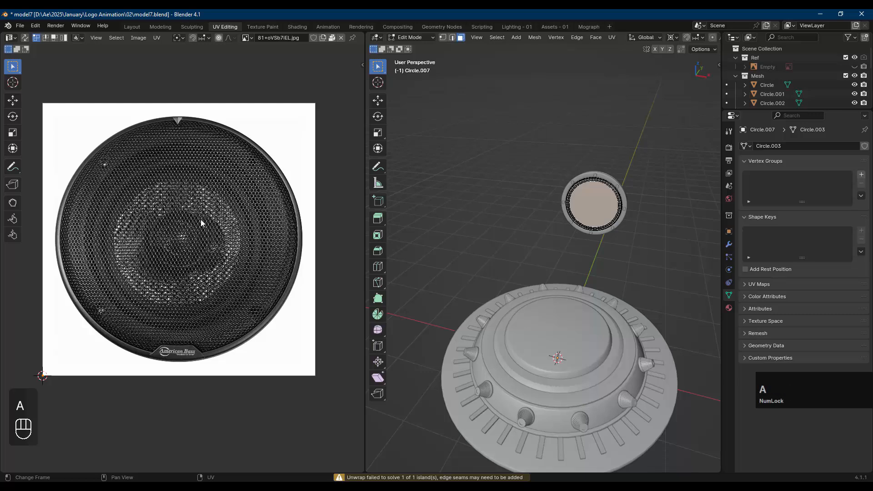
scroll(666, 226, up, 4)
click(502, 175)
middle_drag(502, 175, 536, 173)
click(535, 172)
key(a)
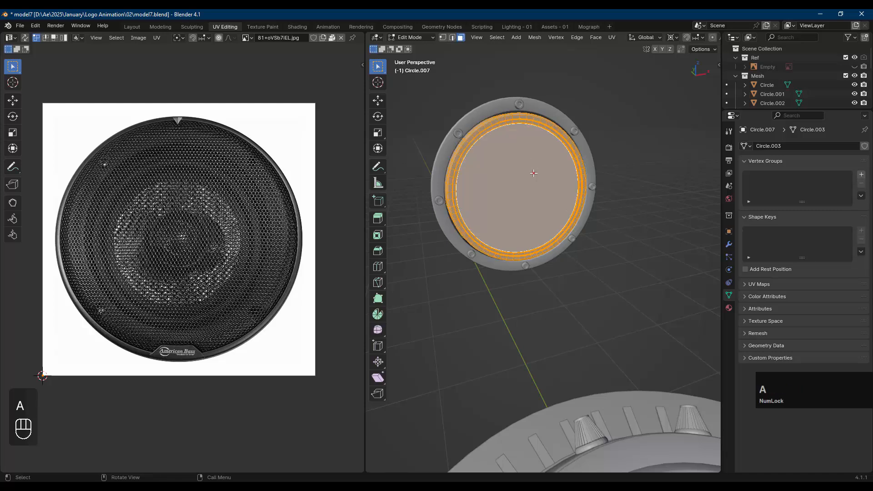
- Try to scale the front face's UVs up over the speaker image
click(534, 173)
key(s)
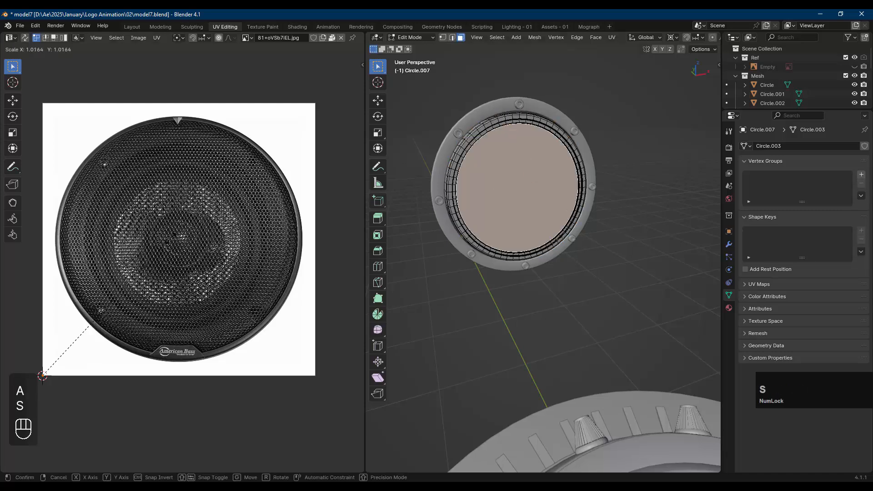
click(200, 250)
scroll(197, 256, down, 4)
key(s)
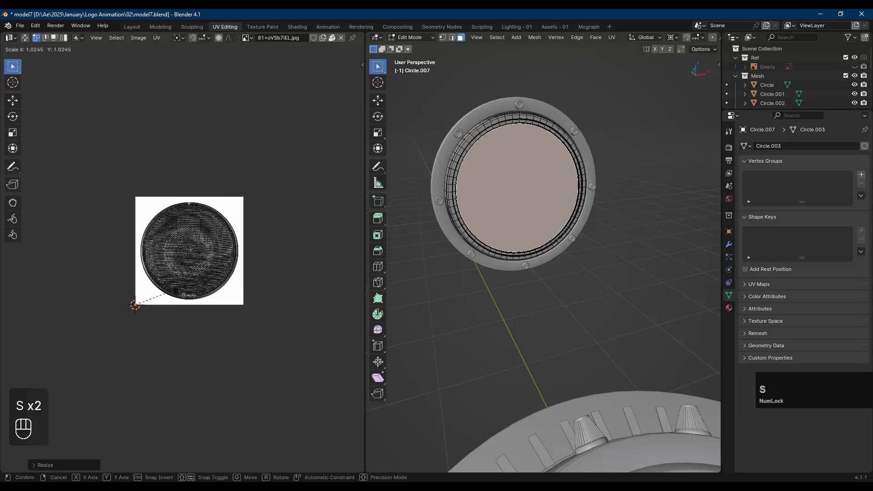
click(177, 370)
key(s)
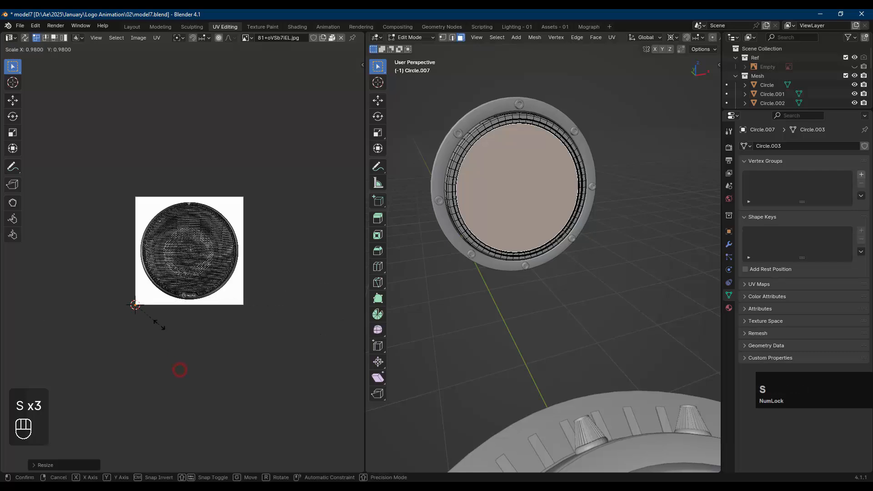
click(217, 386)
- Select all faces of the inner plate and unwrap them with Smart UV Project at a 66° angle limit
scroll(168, 349, up, 3)
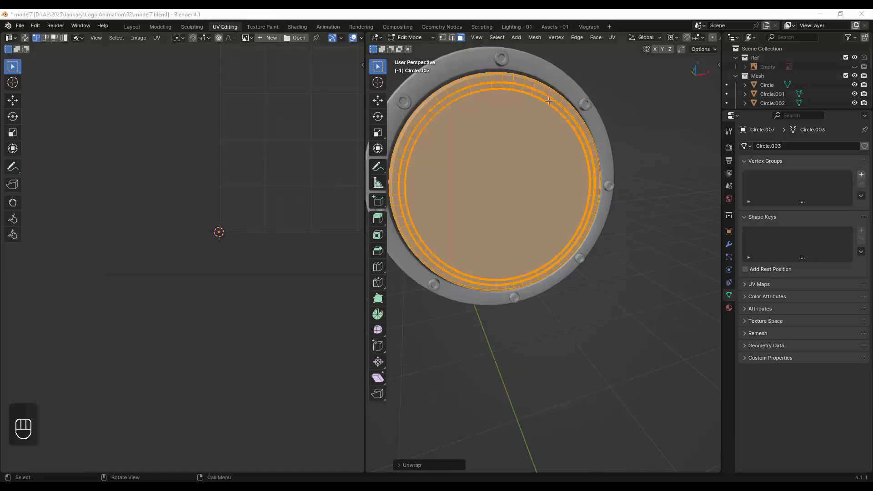
scroll(549, 101, up, 5)
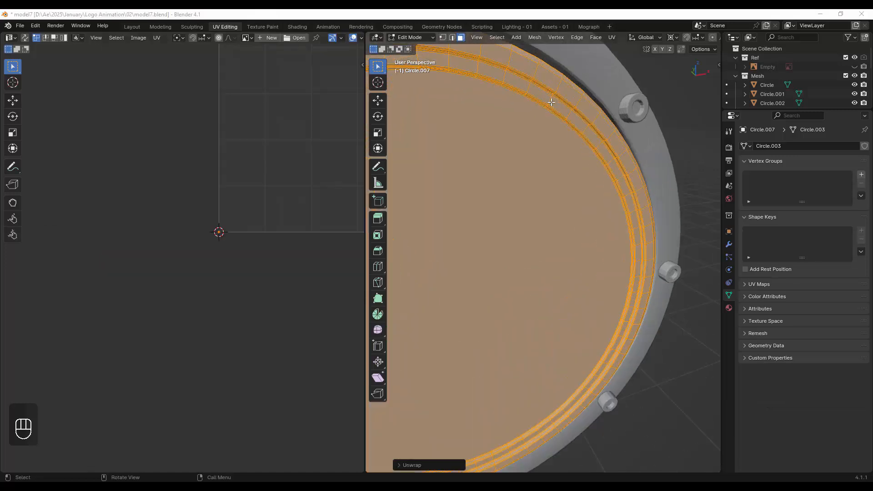
alt+click(549, 116)
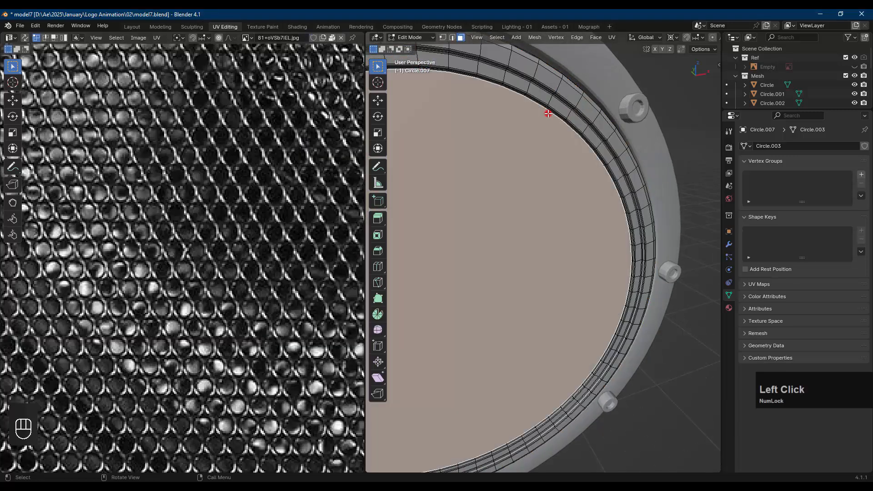
scroll(543, 114, down, 4)
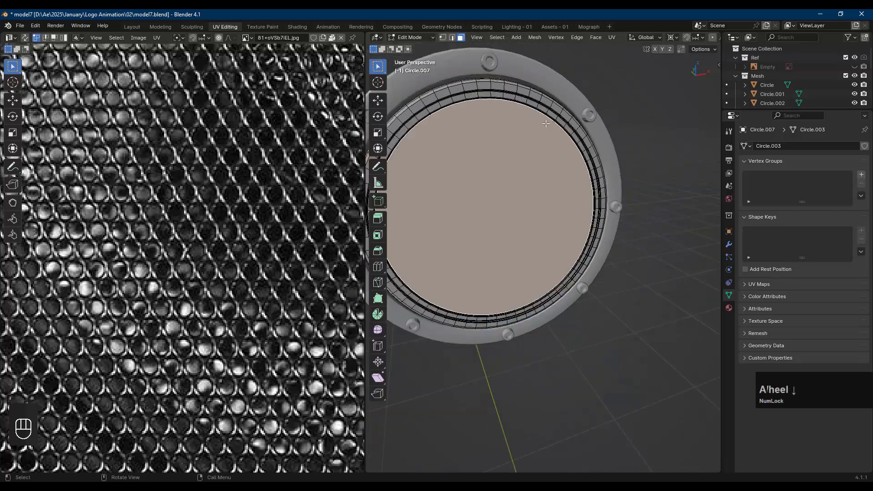
key(a)
key(u)
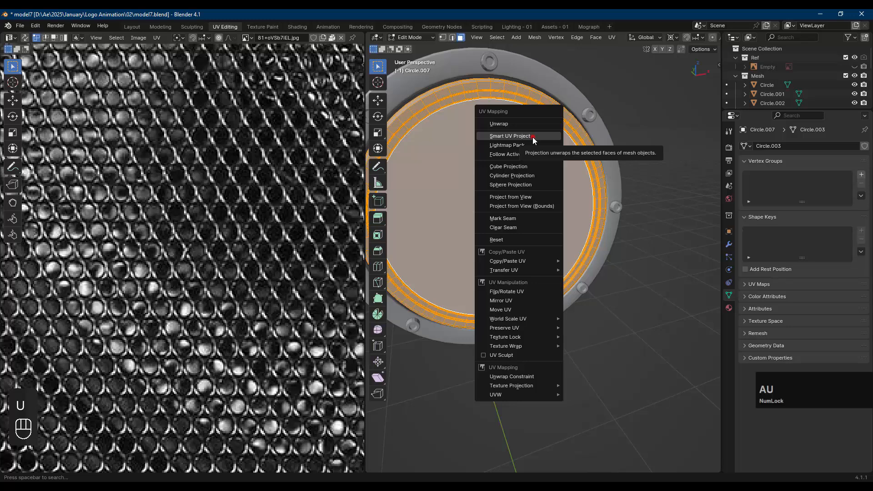
click(533, 136)
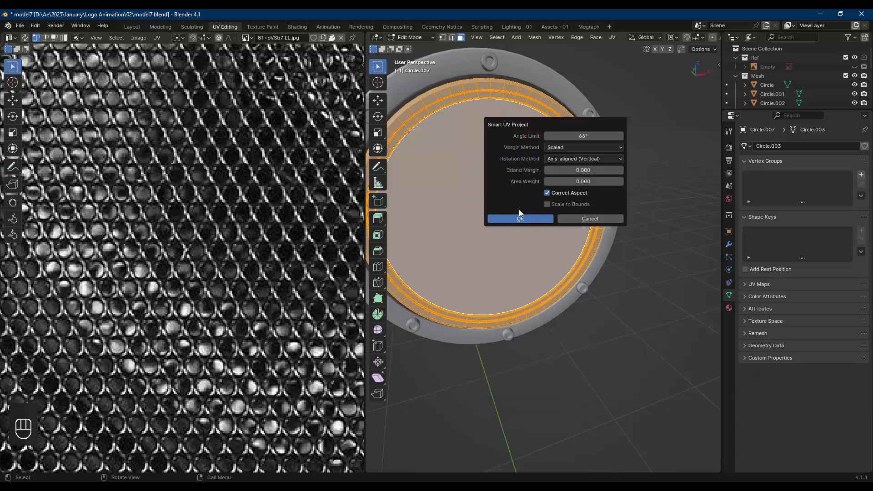
click(527, 218)
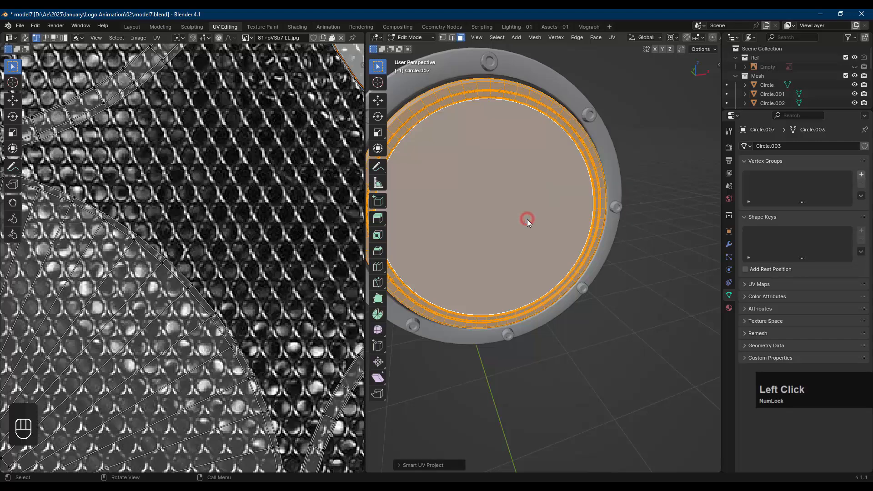
- Select only the round front face, then enlarge its UV island and center it just inside the speaker image's rim
scroll(263, 188, down, 4)
scroll(263, 187, down, 2)
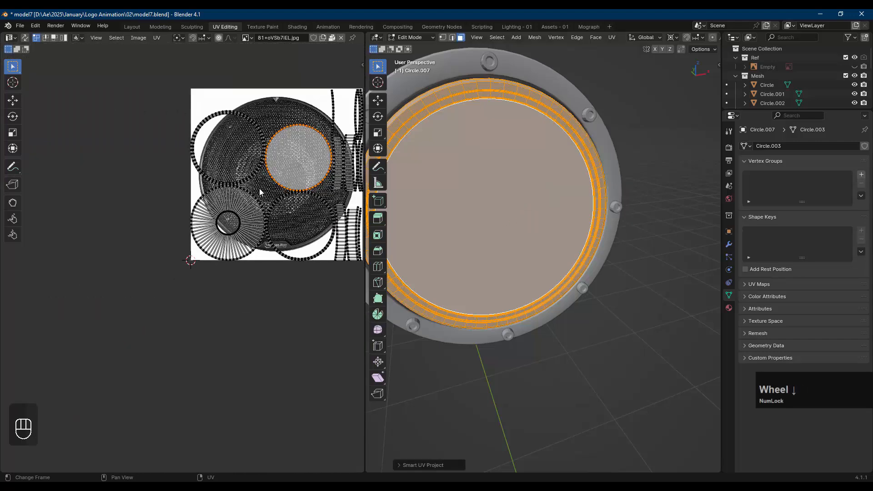
click(550, 132)
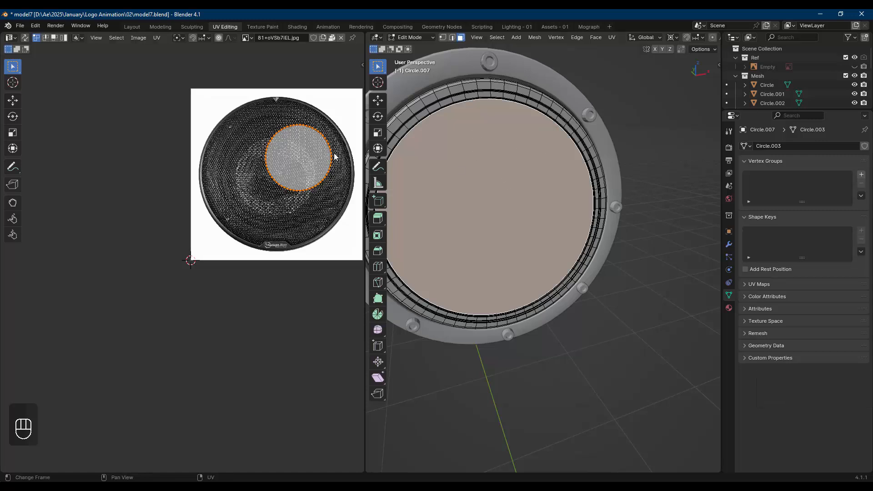
key(s)
click(10, 162)
key(g)
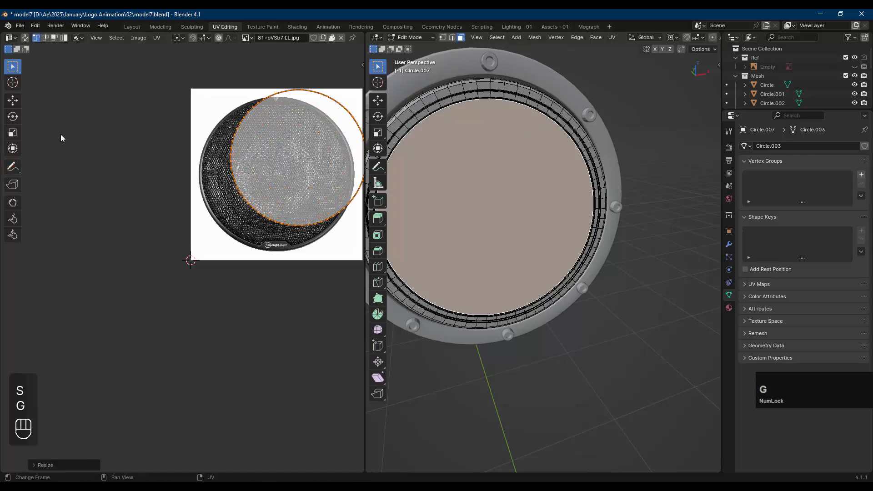
key(g)
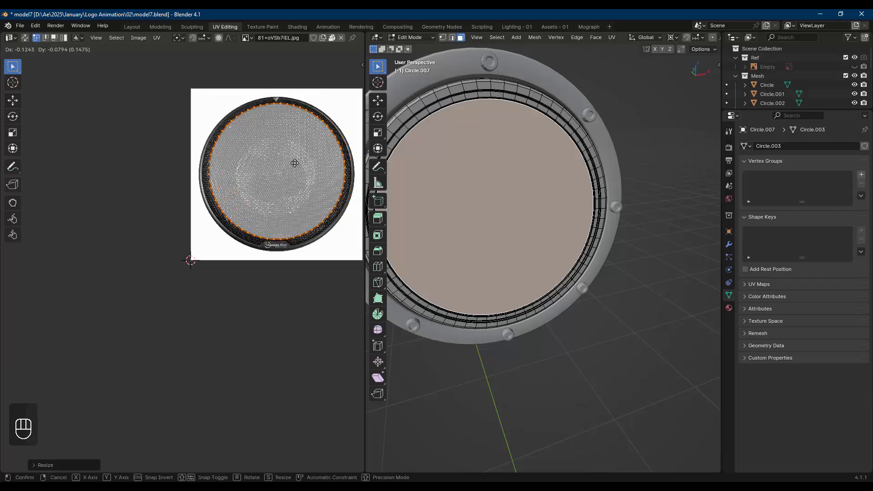
click(295, 162)
scroll(694, 40, down, 5)
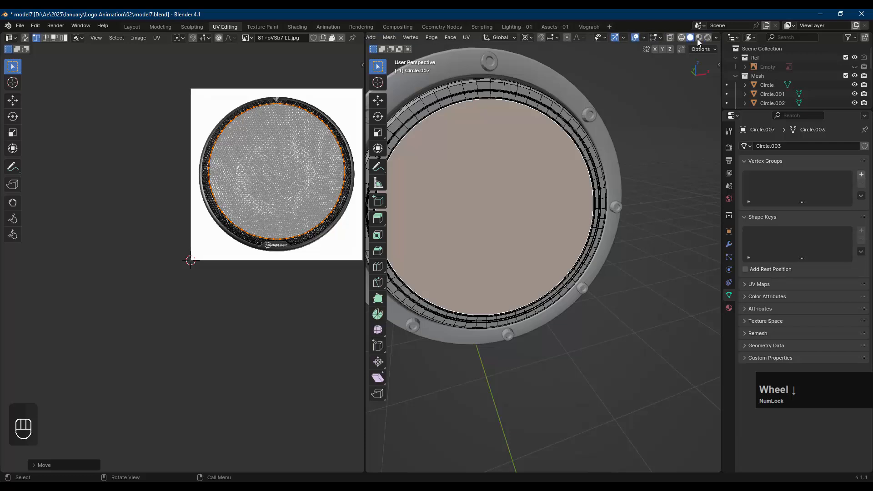
- Switch the viewport to material preview, return to Object Mode and inspect the grille texture on the inner plate
click(697, 39)
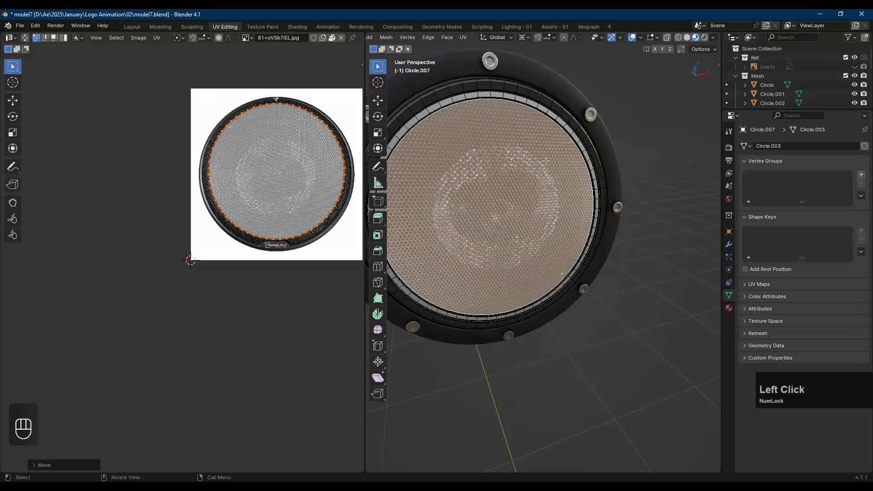
key(Tab)
key(alt+a)
middle_drag(638, 148, 655, 140)
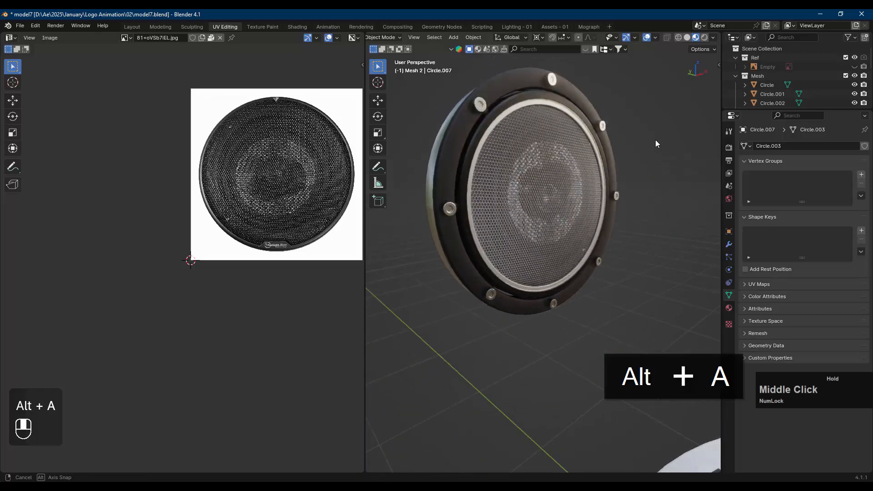
scroll(604, 163, up, 4)
scroll(607, 167, down, 4)
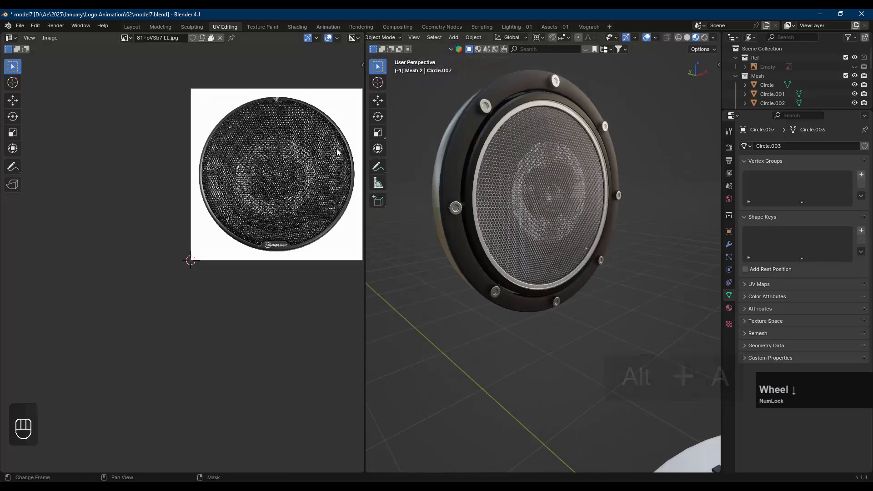
click(575, 187)
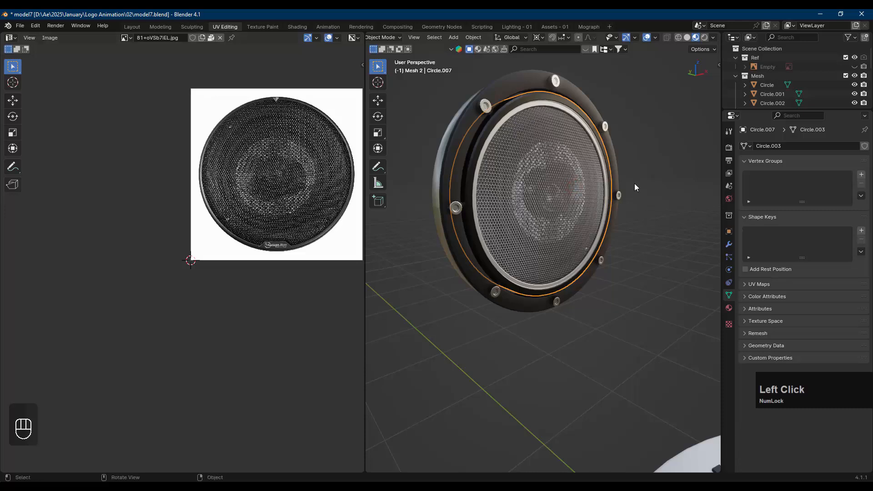
click(638, 153)
click(564, 195)
scroll(617, 244, down, 4)
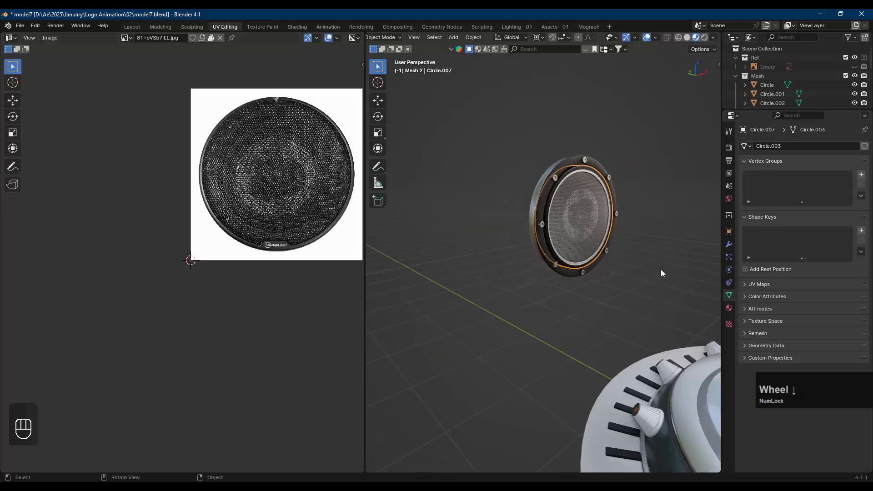
shift+middle_drag(662, 273, 580, 230)
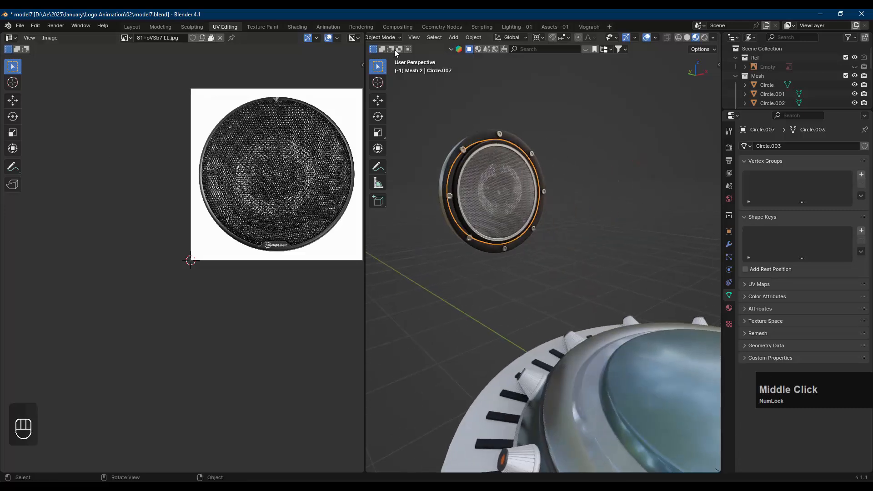
- Open the Shading workspace and move the image texture node farther from the Principled BSDF
click(296, 27)
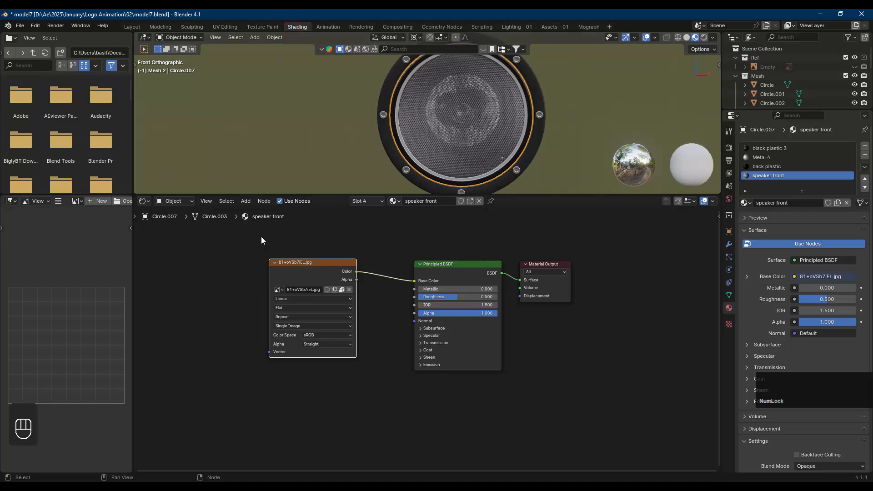
drag(261, 237, 319, 350)
key(g)
click(249, 311)
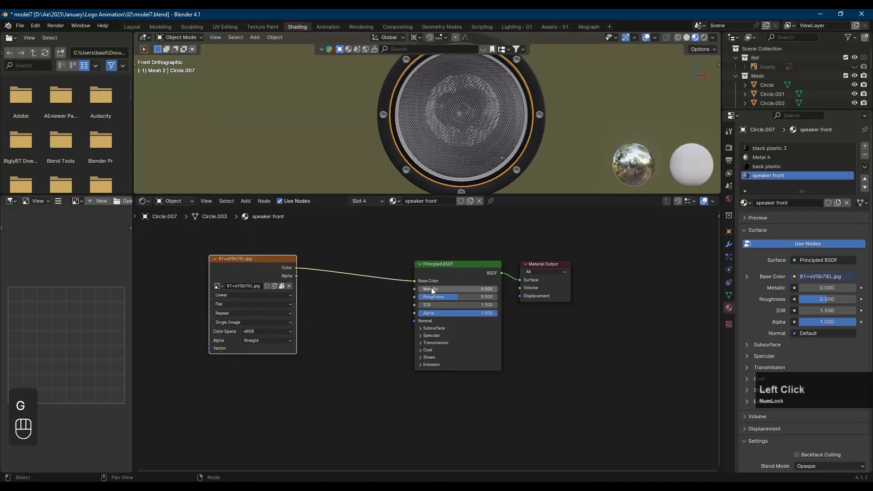
- Set the speaker front material's Metallic to 0.905 and Roughness to 0.264
drag(454, 297, 494, 290)
middle_drag(487, 176, 522, 184)
scroll(502, 140, up, 3)
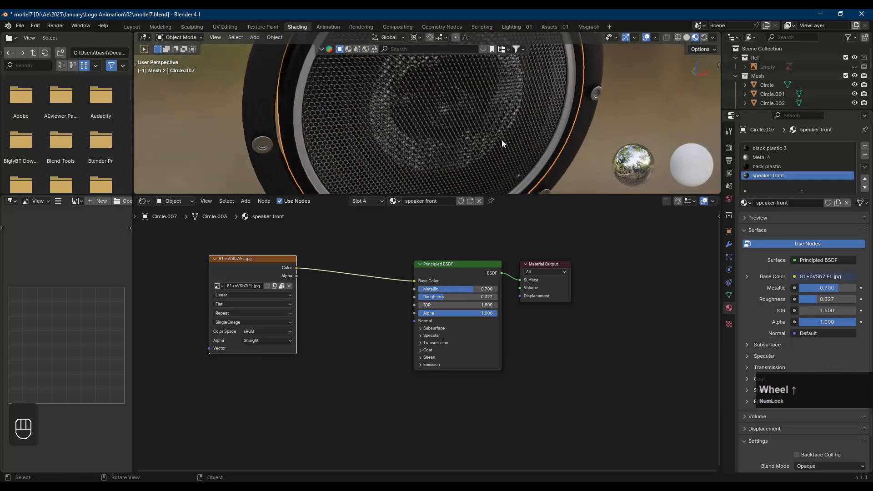
middle_drag(501, 140, 505, 164)
drag(470, 289, 437, 297)
middle_drag(455, 157, 459, 124)
- Insert a Brightness/Contrast node between the image texture and Base Color, with Bright -0.040 and Contrast 0.200
click(261, 271)
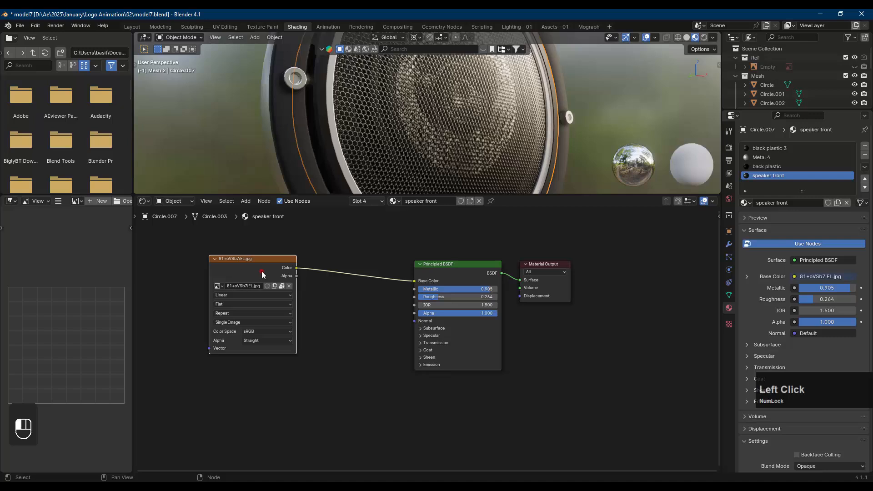
key(g)
click(245, 297)
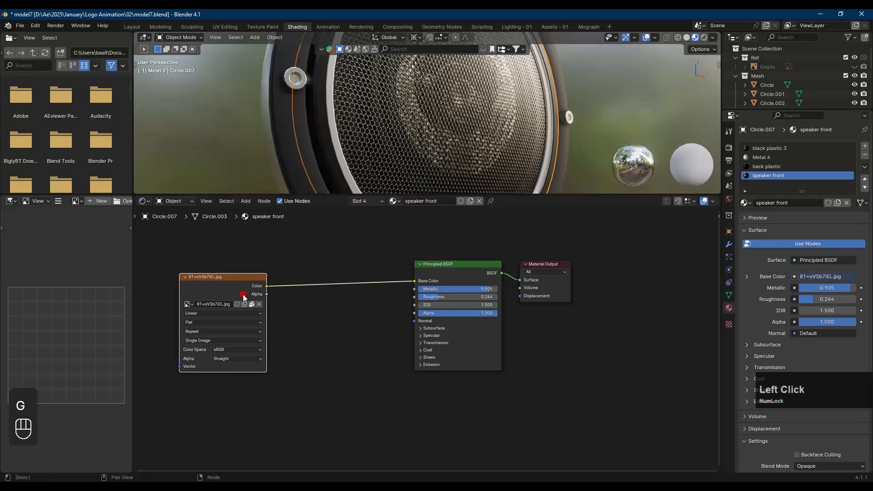
key(shift+a)
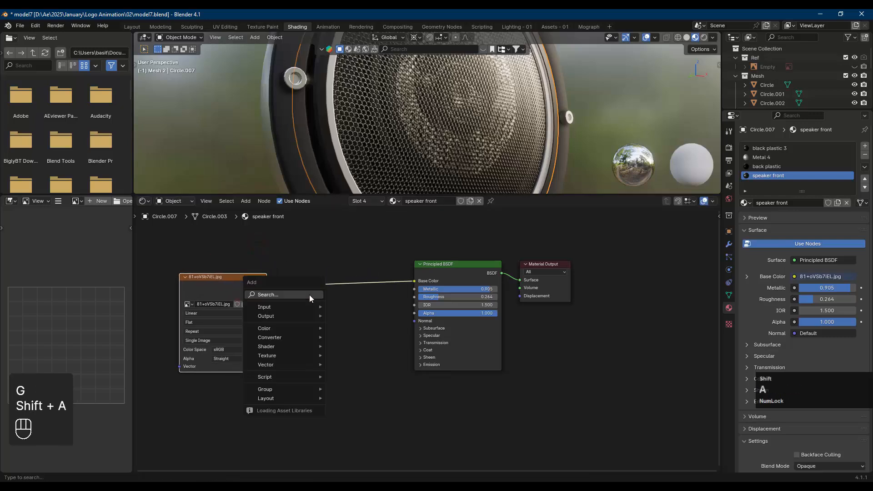
mouse_move(272, 327)
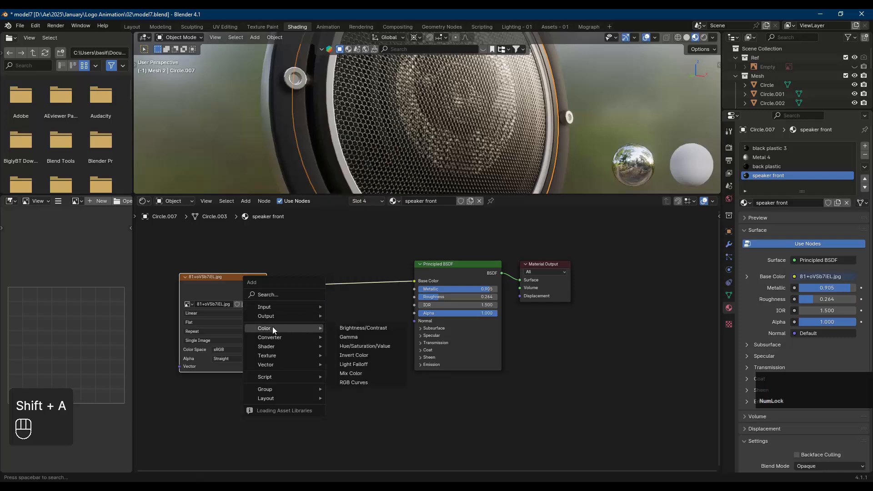
click(369, 328)
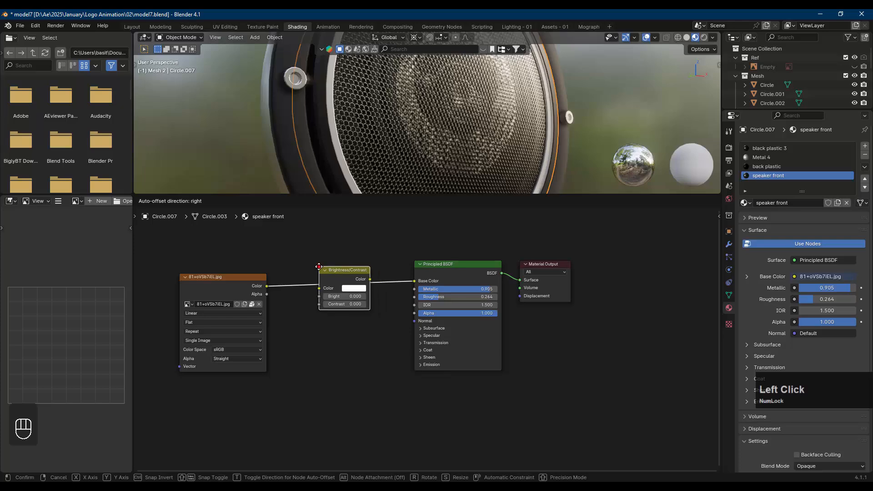
click(319, 267)
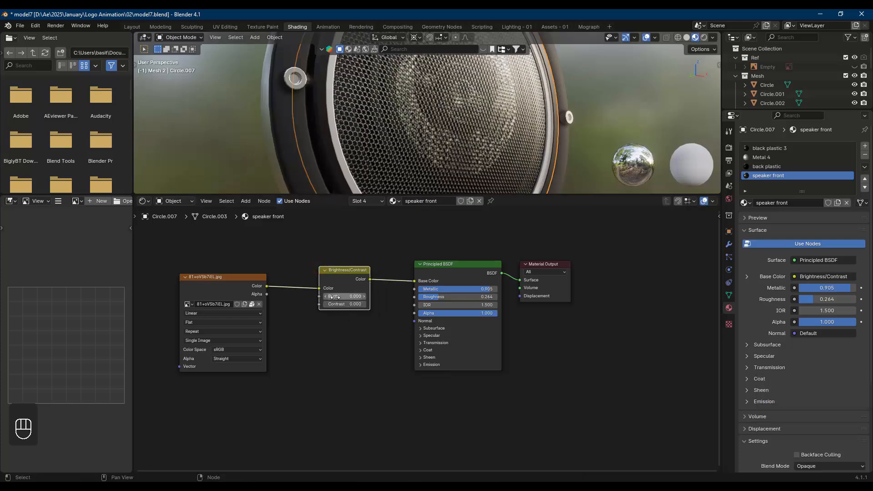
mouse_move(337, 296)
mouse_down()
mouse_move(318, 296)
mouse_move(337, 296)
mouse_move(344, 307)
mouse_up()
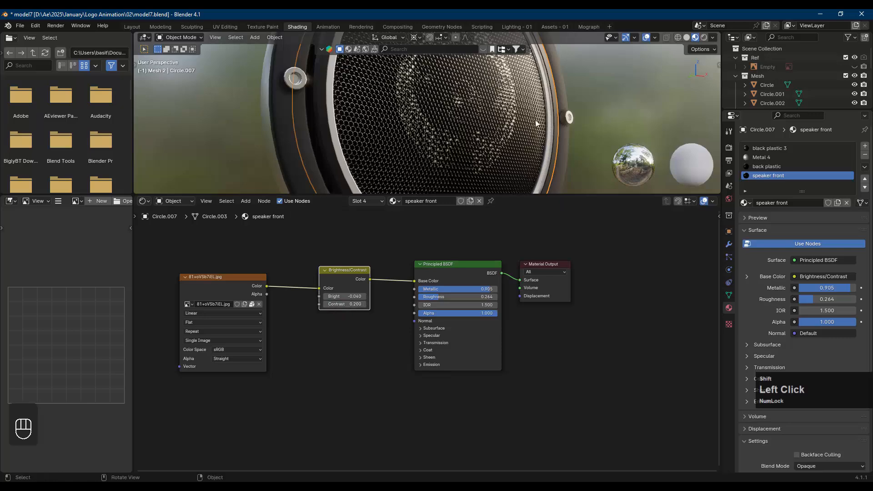
- Enter Edit Mode on the inner plate with face selection and select the ring of radial faces on its back
scroll(544, 119, down, 3)
mouse_move(544, 119)
middle_down()
mouse_move(511, 155)
mouse_move(517, 136)
mouse_move(546, 121)
mouse_move(520, 127)
mouse_move(521, 111)
mouse_move(532, 113)
mouse_move(503, 146)
mouse_move(526, 119)
mouse_move(620, 124)
mouse_move(503, 135)
mouse_move(553, 122)
mouse_move(629, 122)
mouse_move(479, 139)
mouse_move(552, 127)
mouse_move(608, 130)
mouse_move(637, 100)
mouse_move(553, 111)
middle_up()
scroll(520, 128, up, 3)
click(637, 101)
key(Tab)
scroll(636, 101, down, 2)
scroll(554, 111, up, 1)
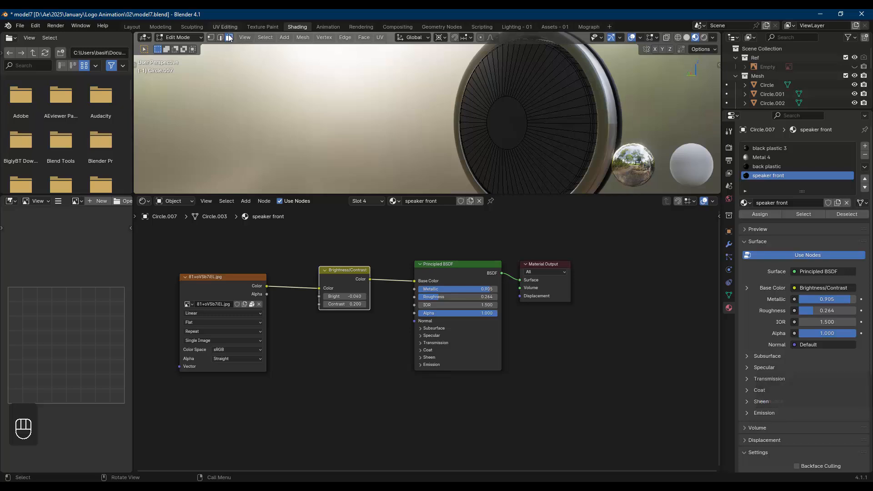
alt+click(574, 108)
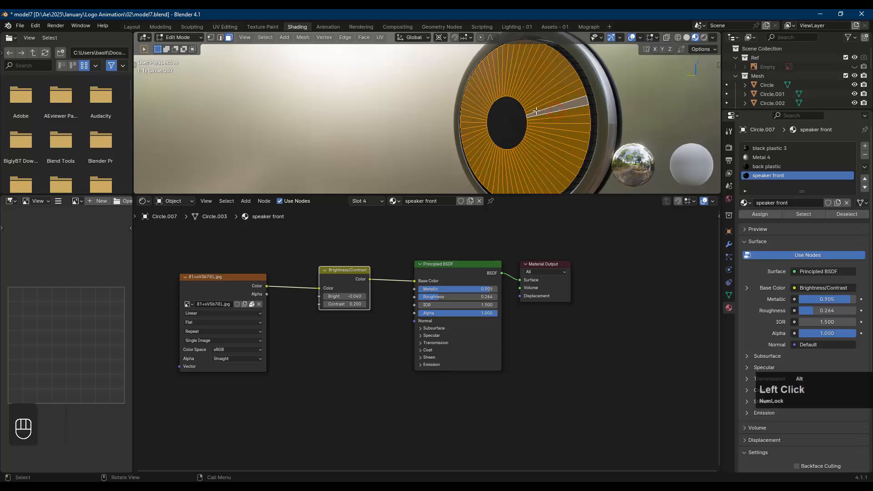
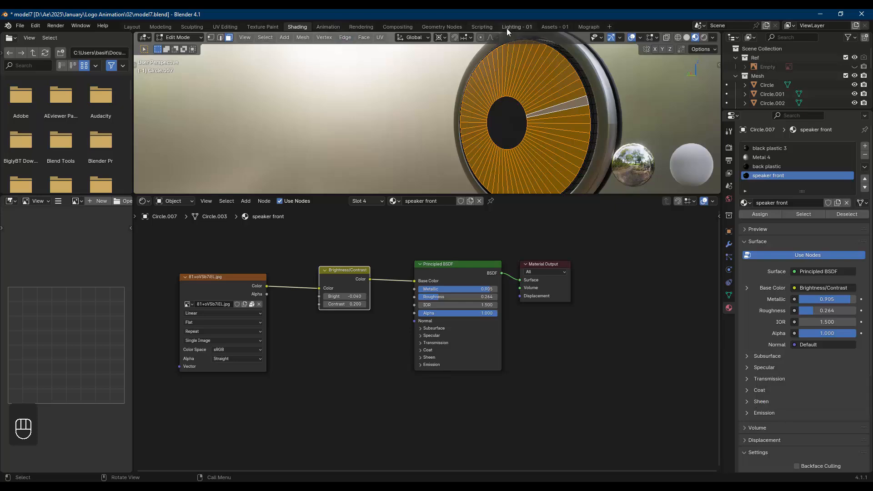
- Open the UV Editing workspace, select all the ring's UVs and display the image 81+oVSb7iEL.jpg behind them
click(226, 27)
scroll(257, 190, up, 6)
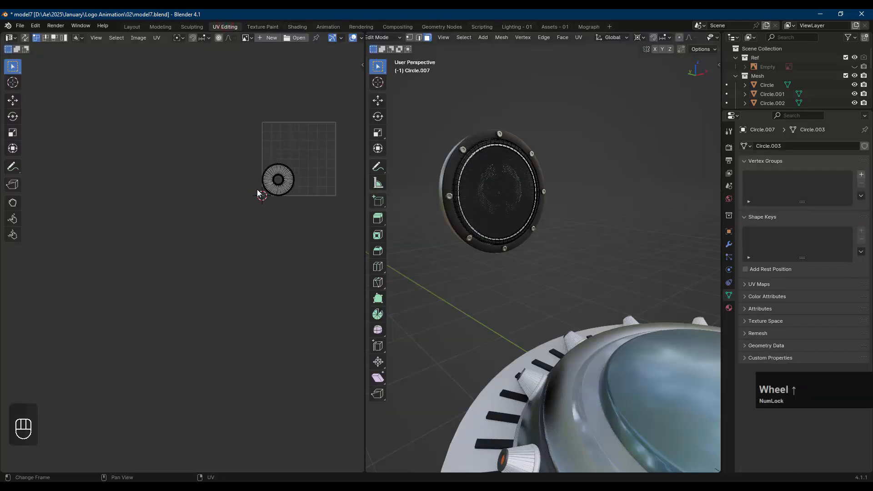
key(a)
shift+middle_drag(315, 123, 218, 166)
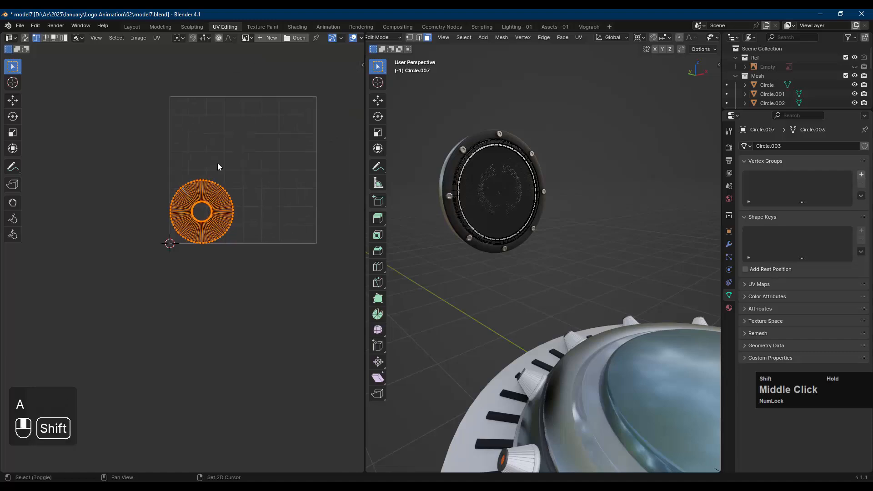
click(245, 38)
click(257, 52)
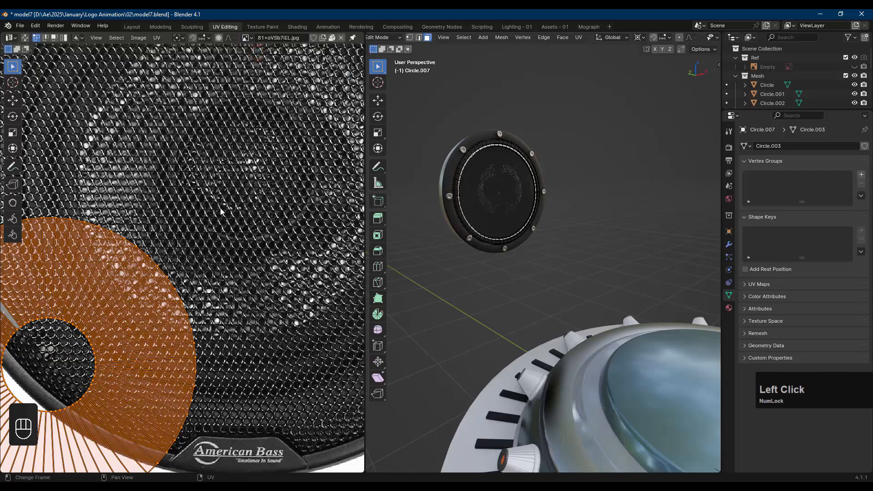
- Scale up and move the back ring's UVs so they are centred inside the speaker grille image
scroll(223, 218, down, 5)
key(s)
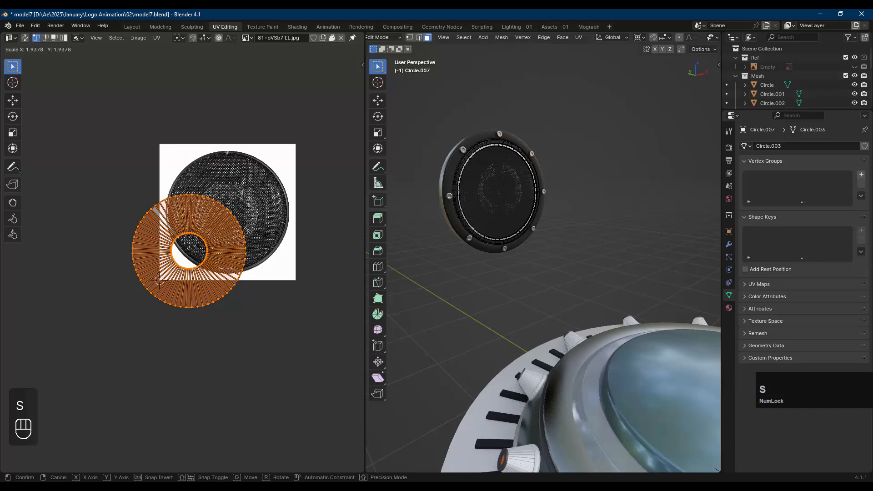
click(273, 238)
key(g)
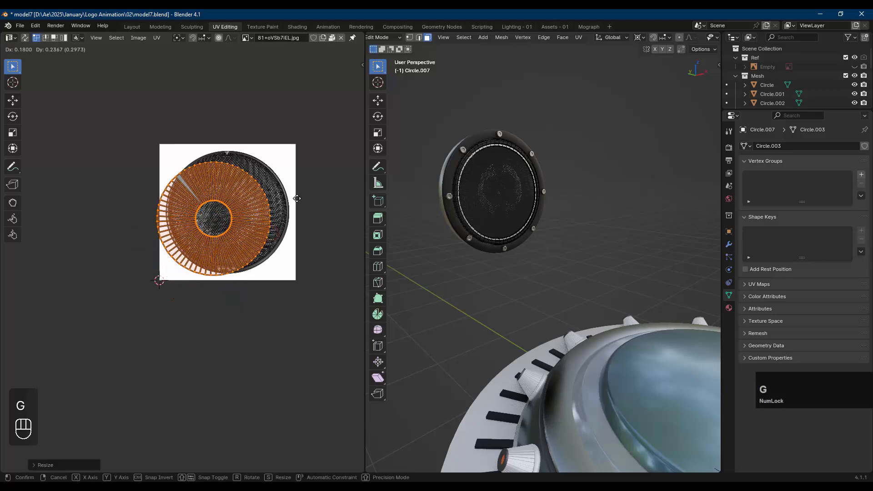
click(312, 195)
key(s)
key(g)
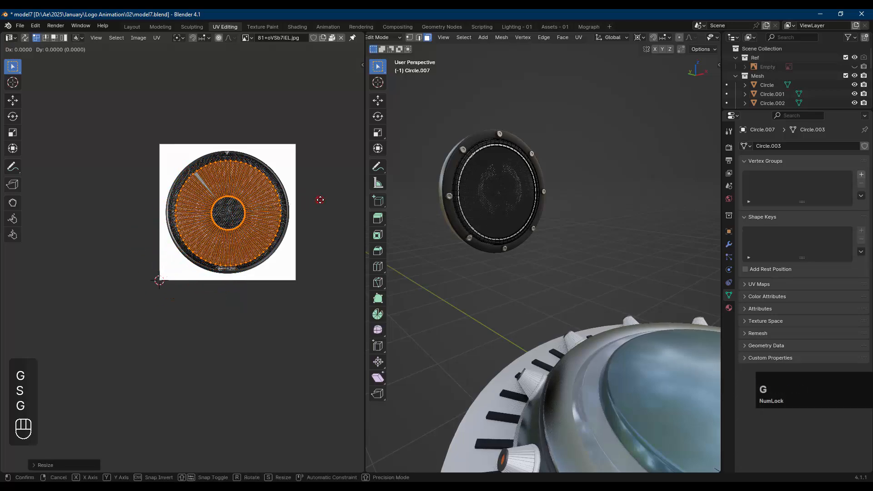
click(321, 199)
key(g)
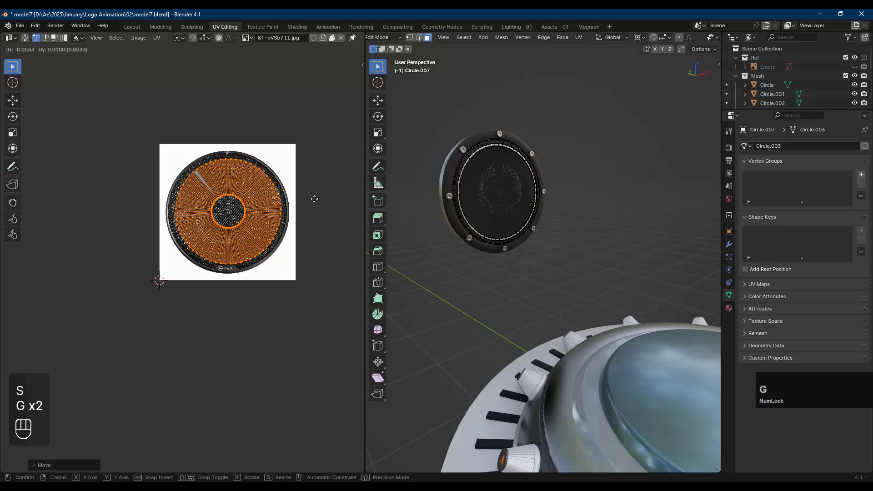
click(314, 199)
- Assign the speaker front material to the back ring faces and check the plate's back in Object Mode
click(729, 308)
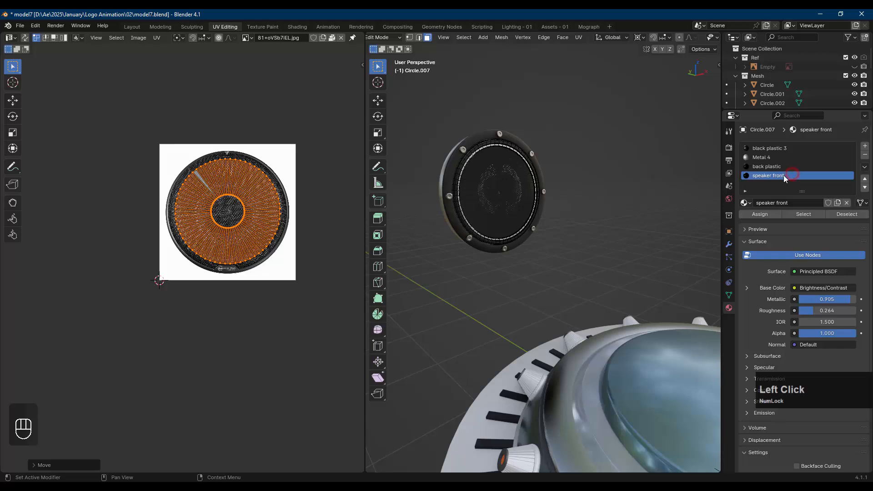
click(765, 214)
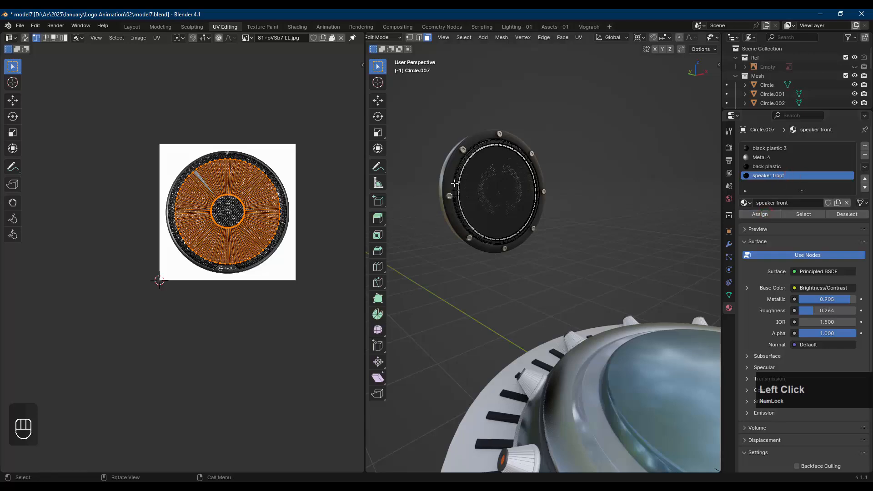
middle_drag(455, 183, 528, 177)
key(Tab)
scroll(527, 176, up, 3)
middle_drag(580, 157, 602, 154)
key(Tab)
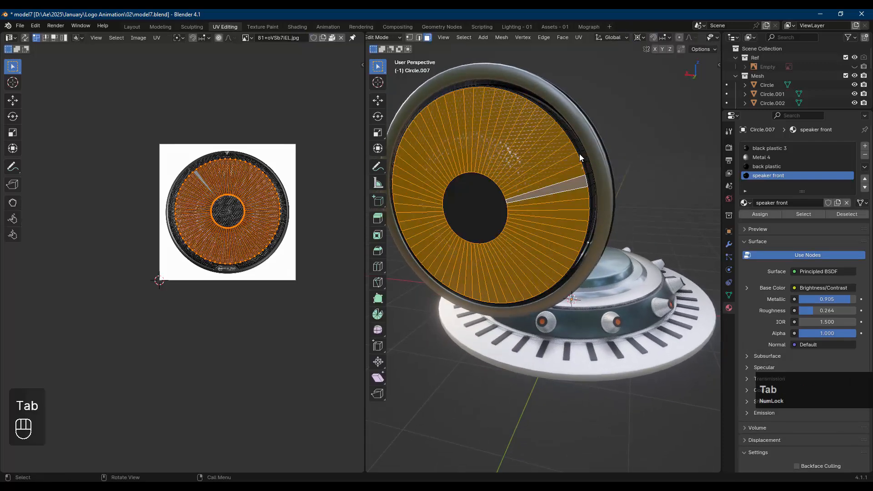
- Select the ring's inner UV edge loop, enlarge it to nearly twice its size and recentre it on the grille image
scroll(216, 187, up, 5)
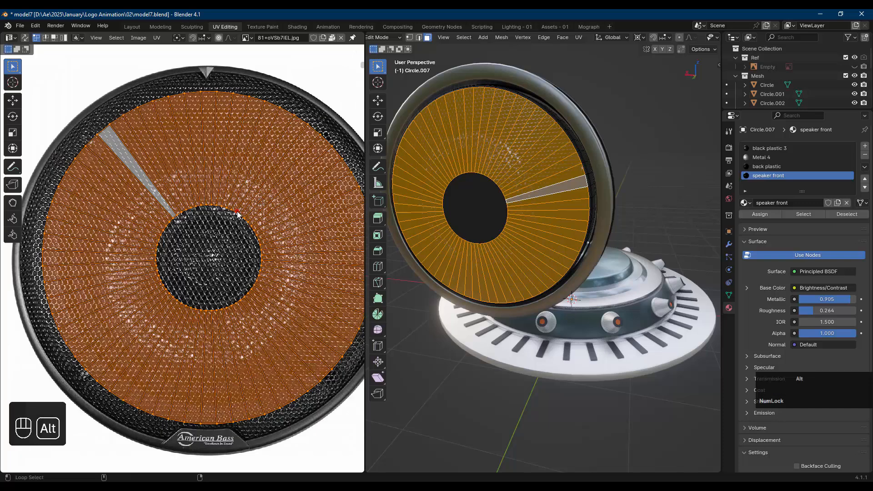
alt+click(238, 213)
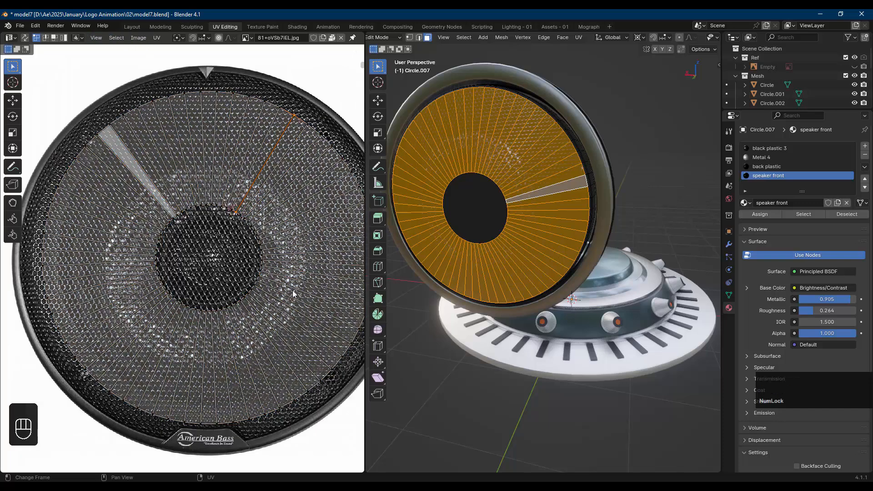
alt+click(235, 213)
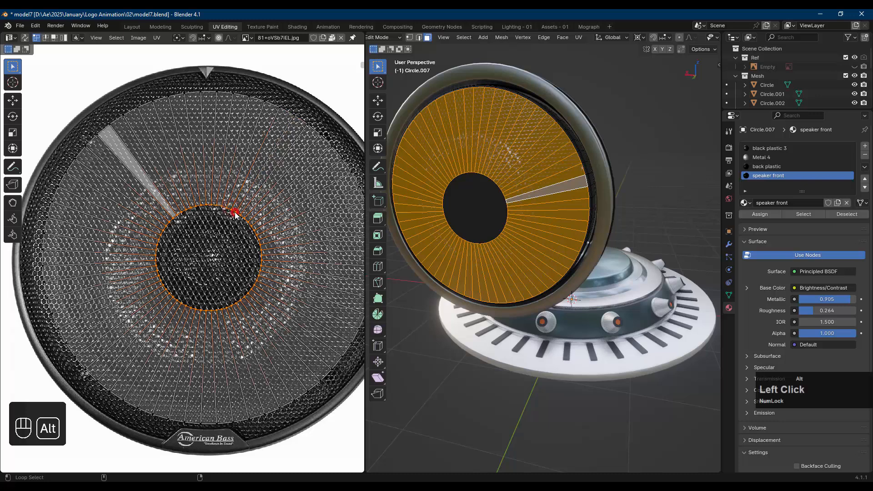
key(s)
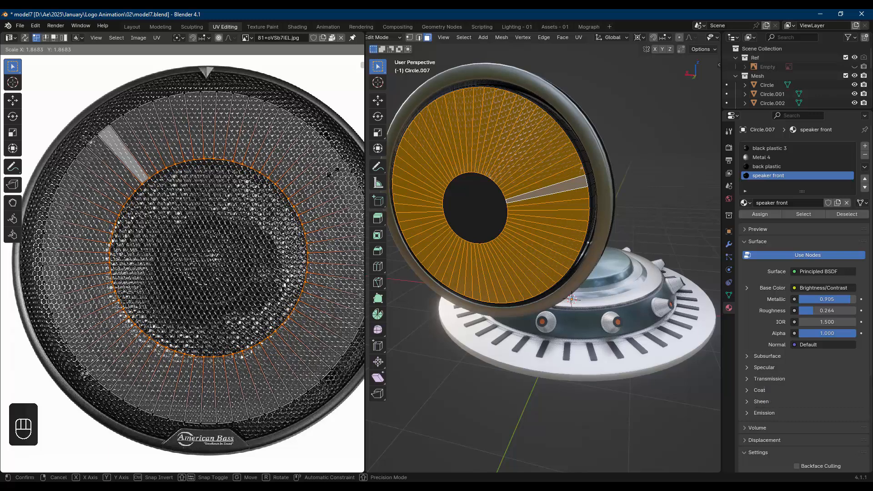
click(293, 206)
key(g)
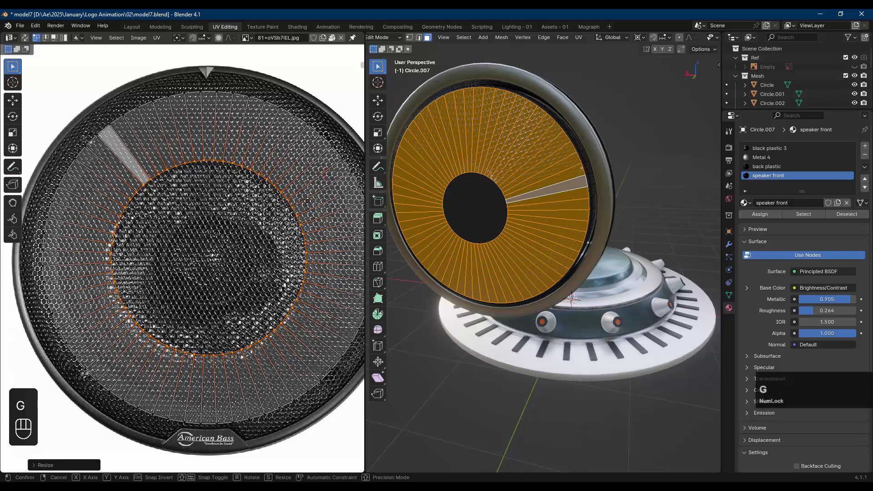
click(307, 204)
key(s)
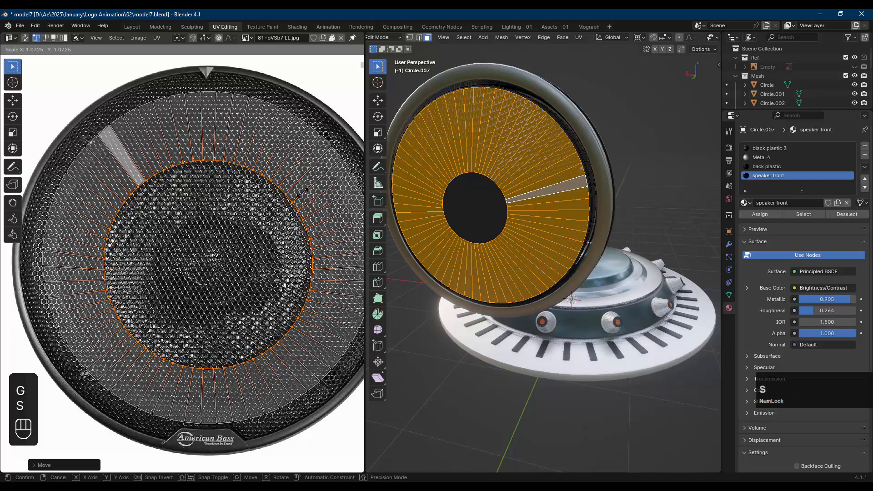
click(303, 200)
key(Tab)
scroll(312, 200, down, 3)
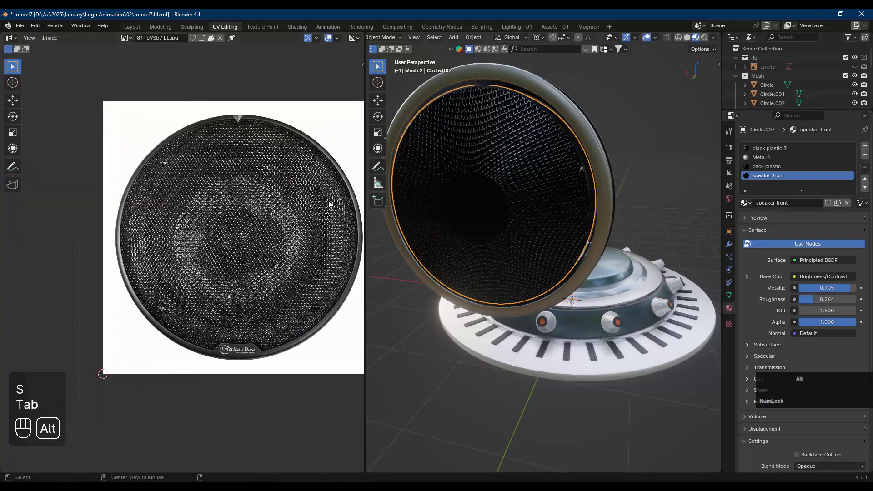
- Scale all the back ring's UVs up slightly toward the grille image's rim and return to Object Mode
key(Tab)
key(a)
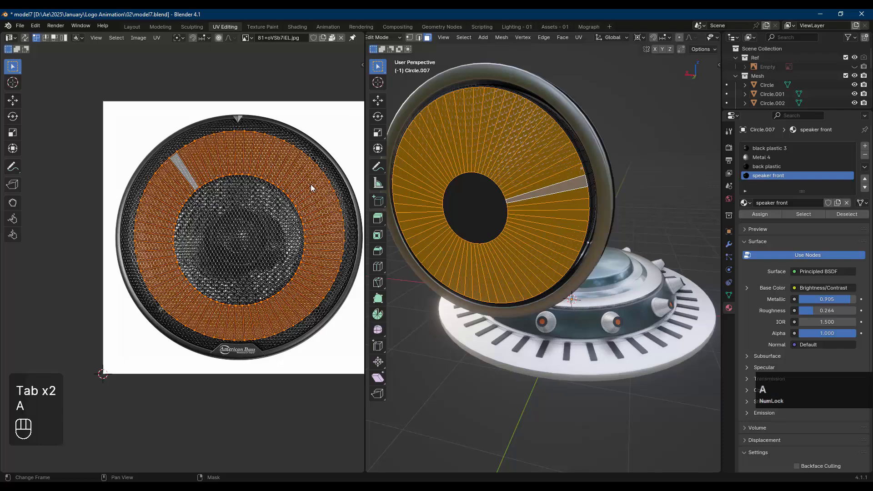
key(s)
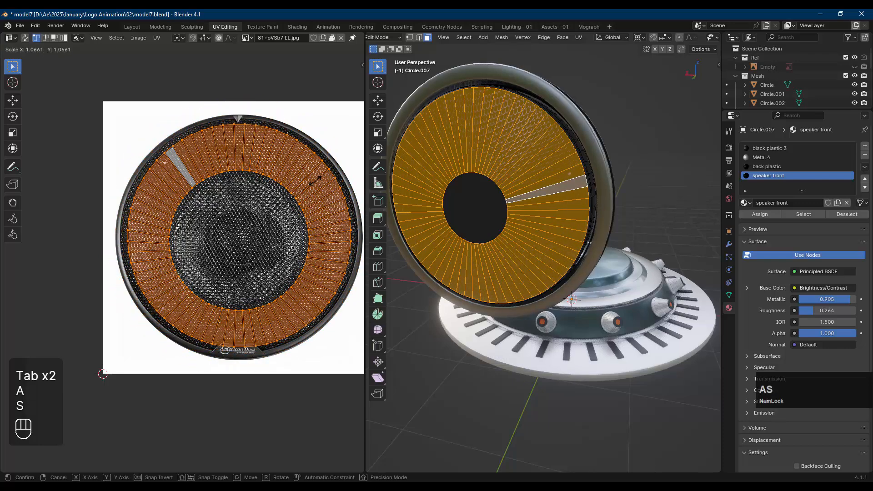
click(315, 185)
key(alt+a)
key(Tab)
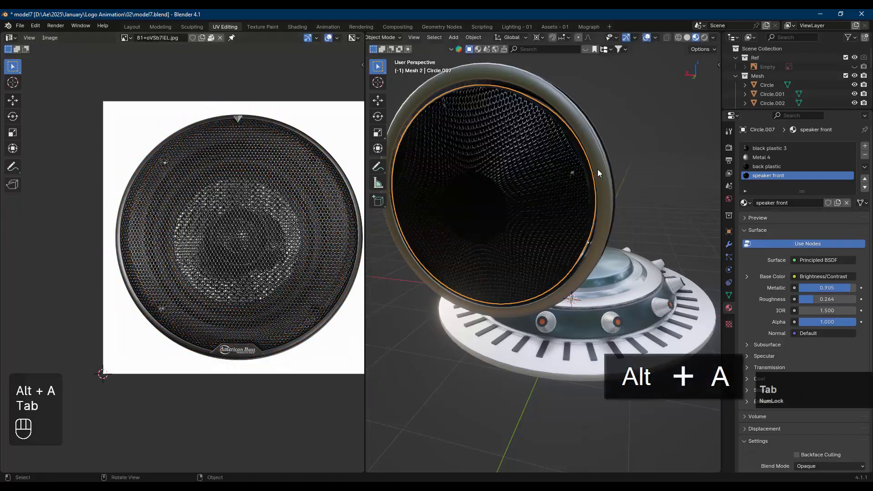
- Select the inner plate, return to the Shading workspace and move the image texture node slightly upward
middle_drag(597, 169, 577, 148)
key(alt+a)
shift+middle_drag(637, 182, 589, 171)
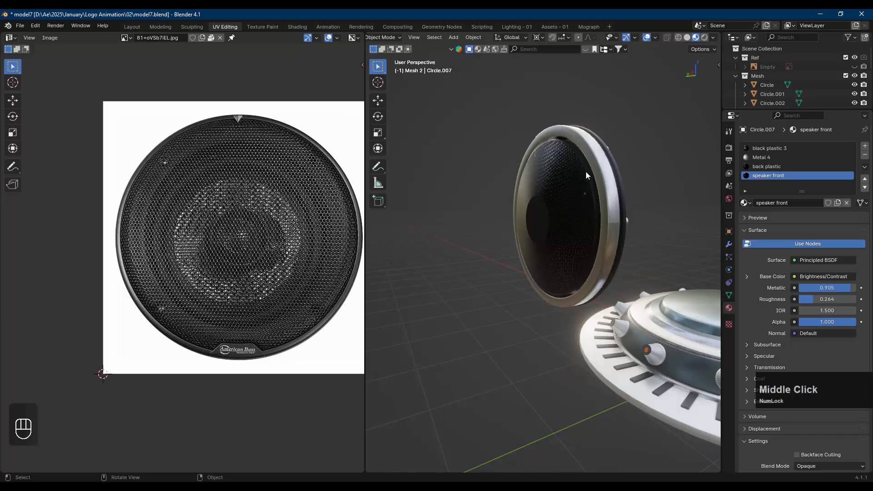
click(566, 187)
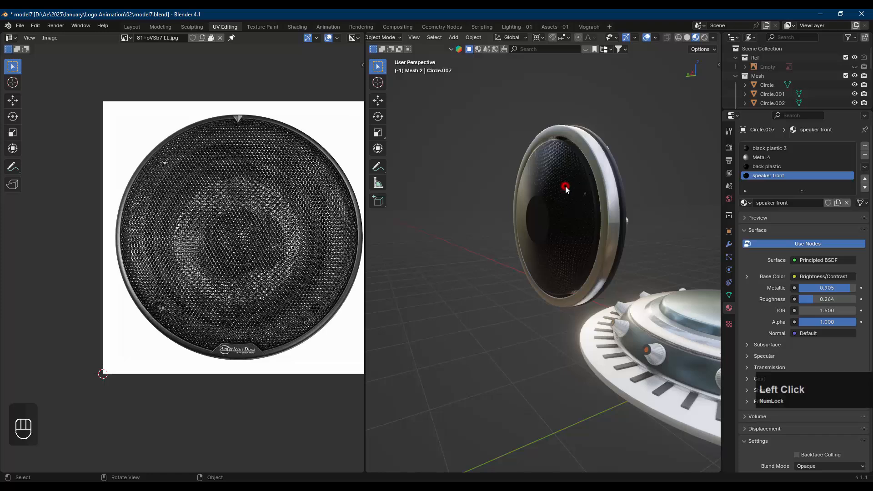
click(292, 26)
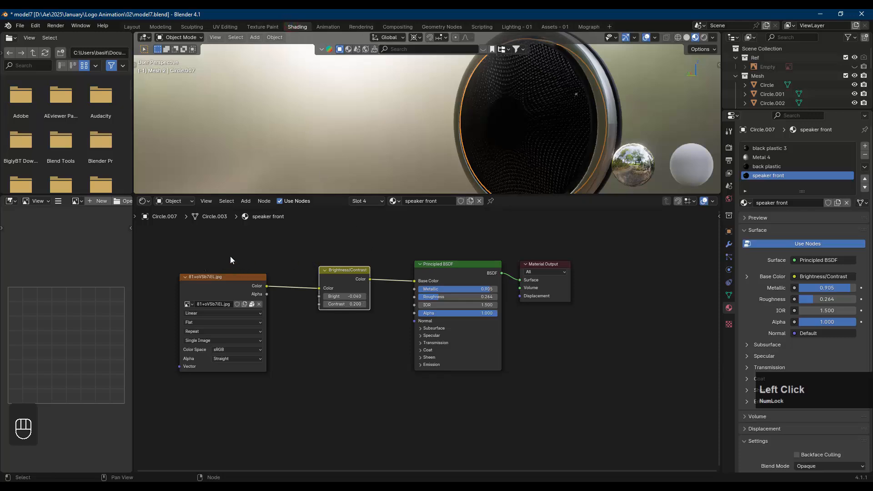
click(242, 299)
key(g)
click(243, 272)
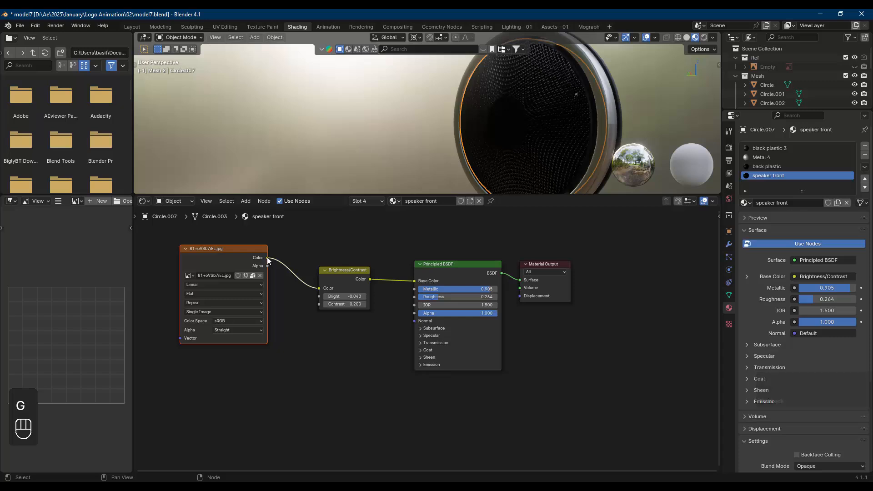
- Add a Bump node with the image's Color feeding Height, and connect its Normal output to the Principled BSDF's Normal
drag(266, 257, 321, 385)
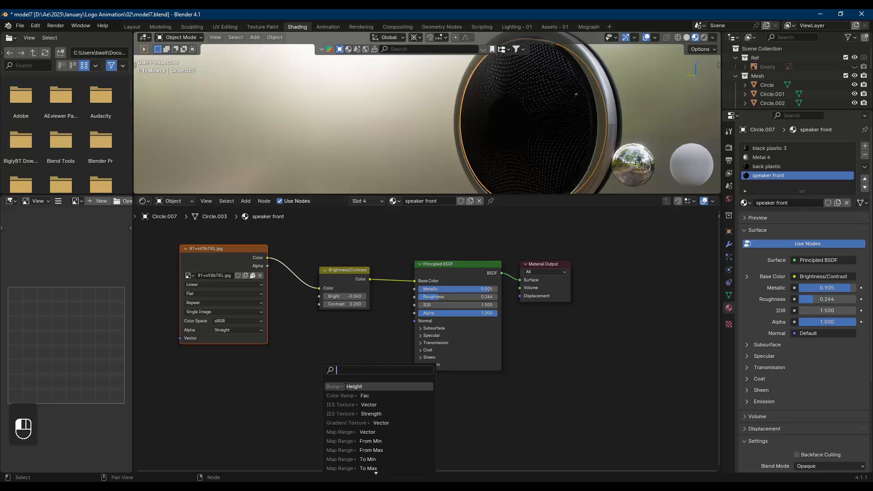
click(336, 387)
click(334, 376)
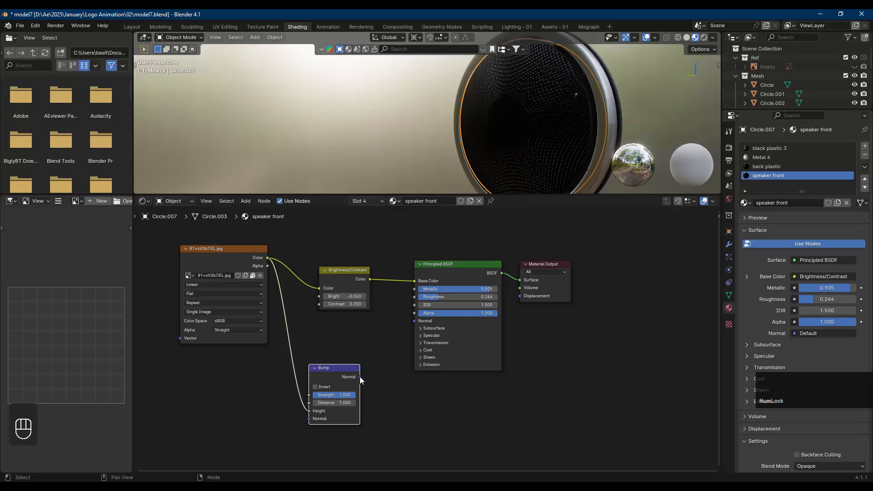
drag(359, 376, 413, 321)
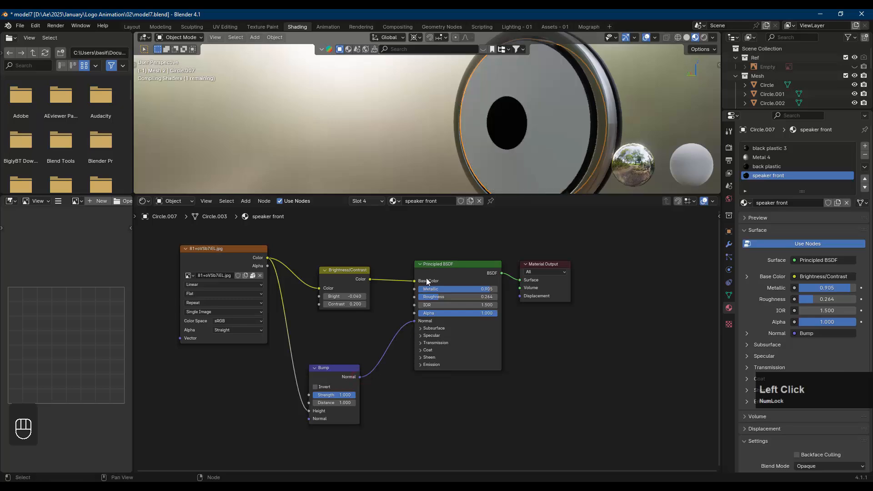
- Set the Bump node's Strength to 0.1 while viewing the plate's back up close
middle_drag(569, 116, 539, 108)
scroll(569, 99, up, 2)
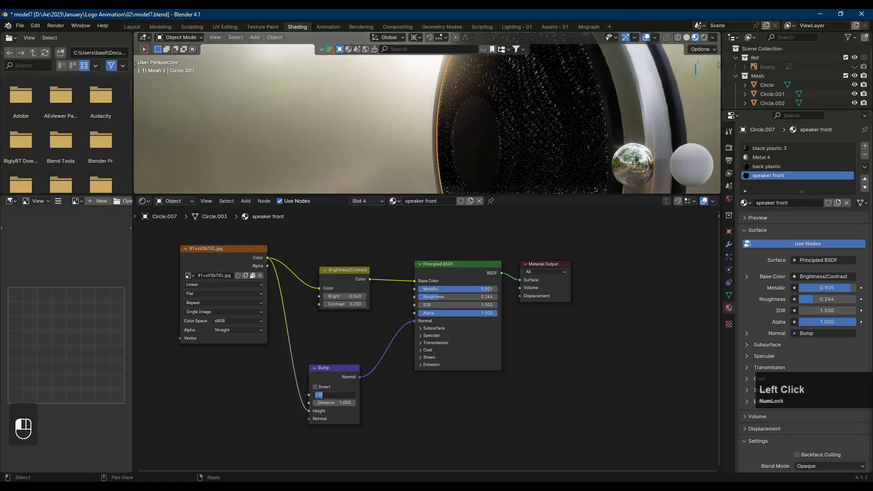
key(Return)
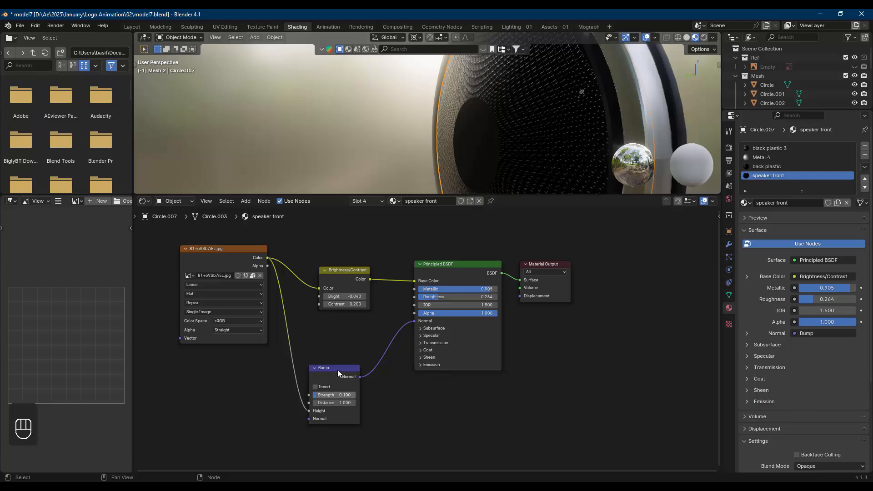
- Compare the front grille up close with the Bump node unlinked from and relinked to the Principled BSDF's Normal input
scroll(541, 154, down, 4)
shift+middle_drag(560, 132, 364, 132)
scroll(516, 117, up, 3)
middle_drag(517, 117, 544, 116)
scroll(542, 116, up, 2)
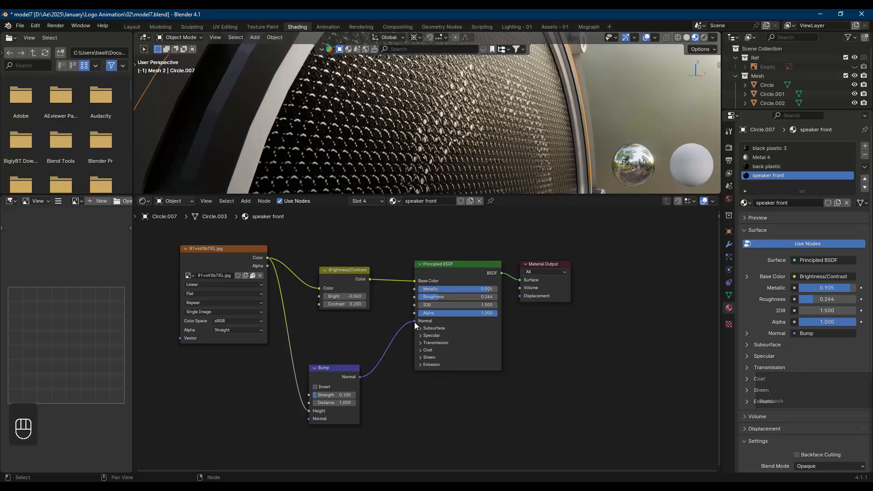
drag(414, 321, 411, 333)
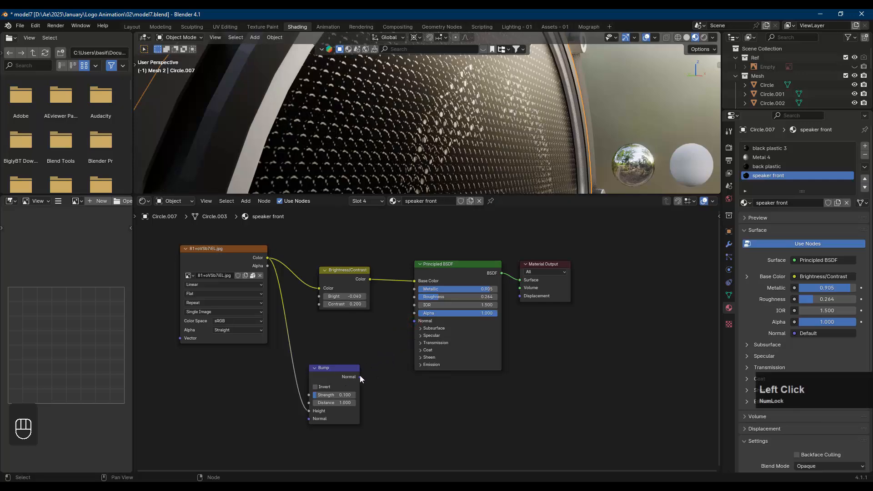
drag(360, 377, 414, 321)
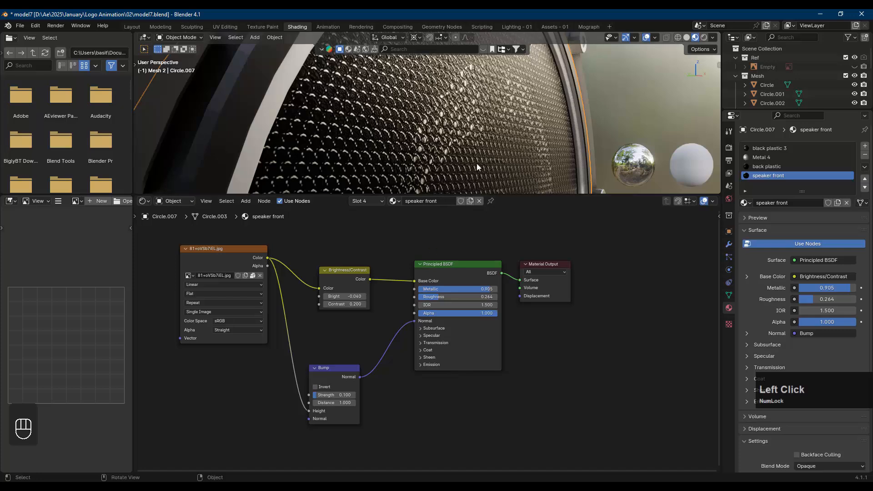
- Set the Brightness/Contrast node's Bright to -0.010, check the grille from the front and side, and save the file
scroll(477, 164, down, 4)
key(alt+a)
shift+middle_drag(513, 155, 517, 129)
middle_drag(517, 130, 489, 150)
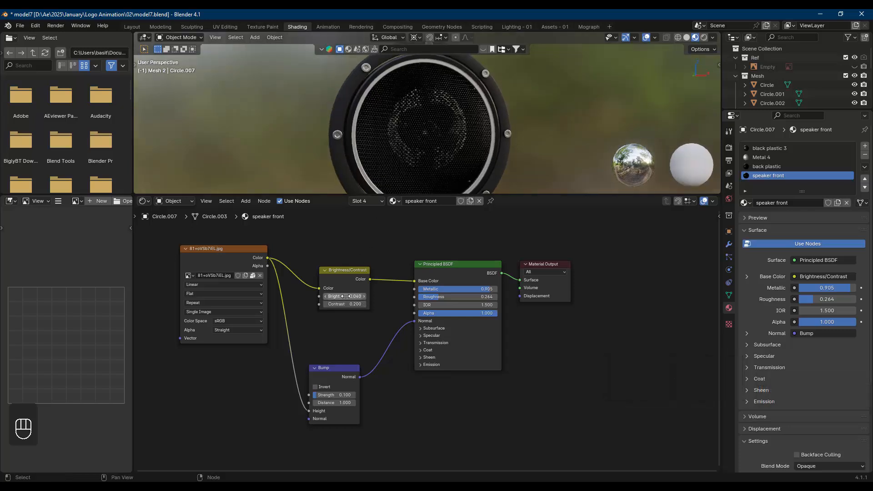
shift+drag(344, 296, 346, 296)
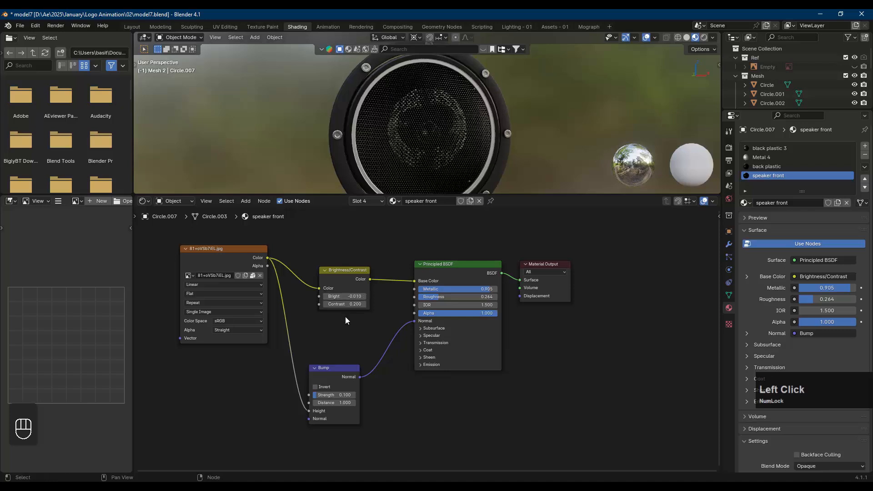
middle_drag(462, 109, 444, 121)
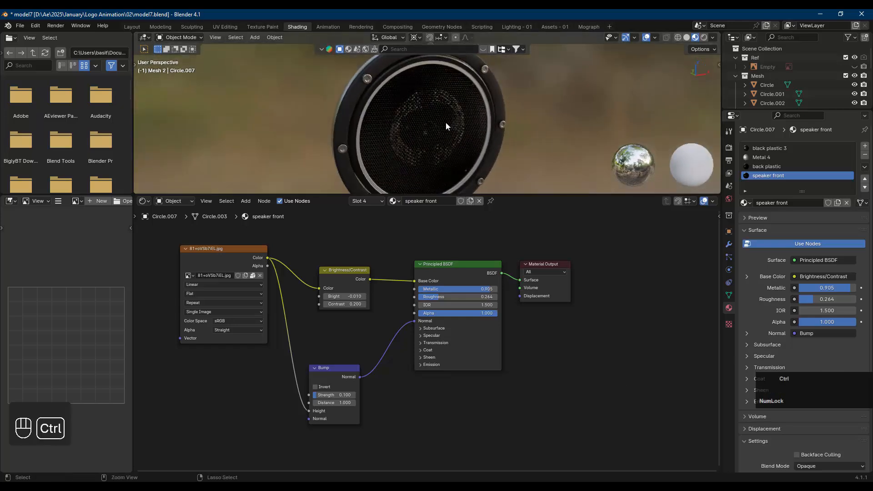
key(ctrl+s)
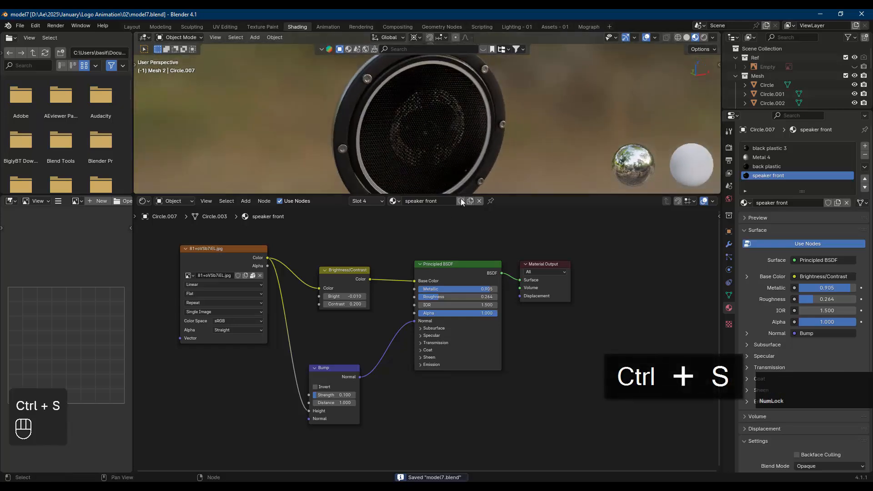
- Enlarge the 3D view, switch to the Modeling workspace and leave Edit Mode with everything deselected
drag(460, 196, 455, 394)
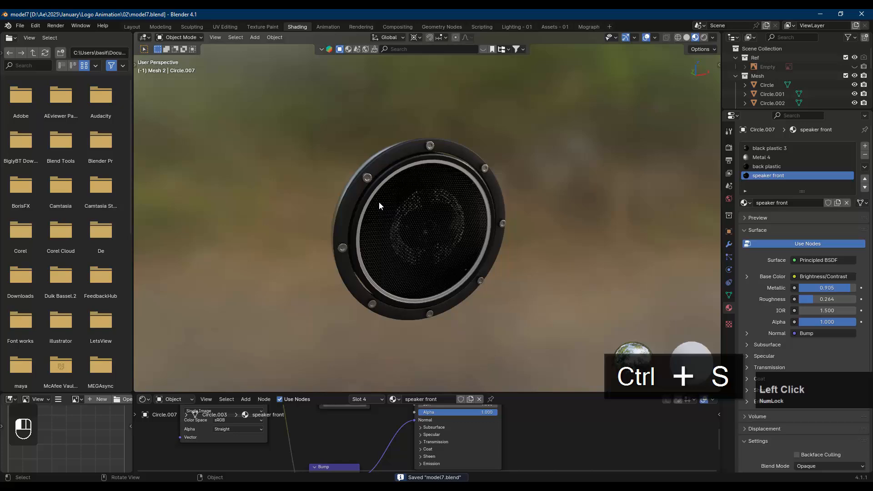
click(134, 29)
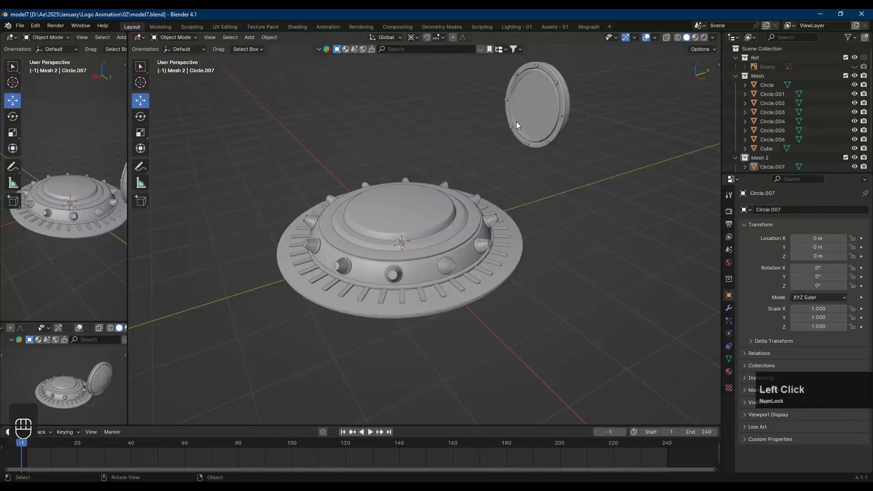
click(159, 27)
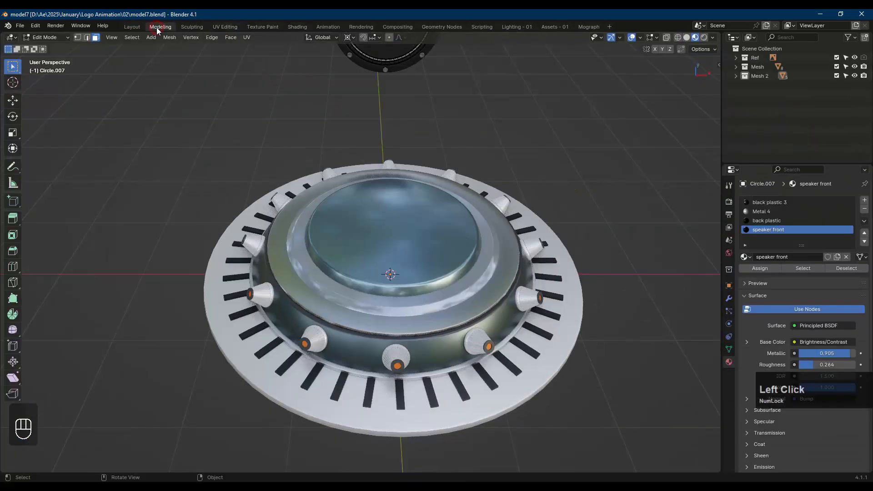
scroll(447, 105, down, 3)
shift+middle_drag(447, 105, 237, 159)
scroll(426, 166, up, 5)
key(alt+a)
key(Tab)
key(alt+a)
- Select the ring band around the base between the cone knobs and enter Edit Mode on it
scroll(424, 254, down, 2)
shift+middle_drag(424, 255, 240, 211)
shift+middle_drag(602, 307, 386, 297)
click(347, 299)
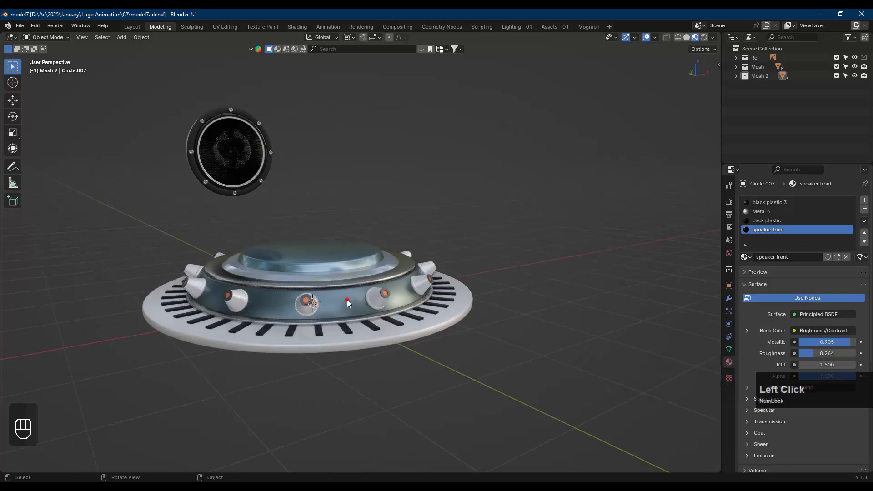
scroll(348, 299, up, 3)
key(Tab)
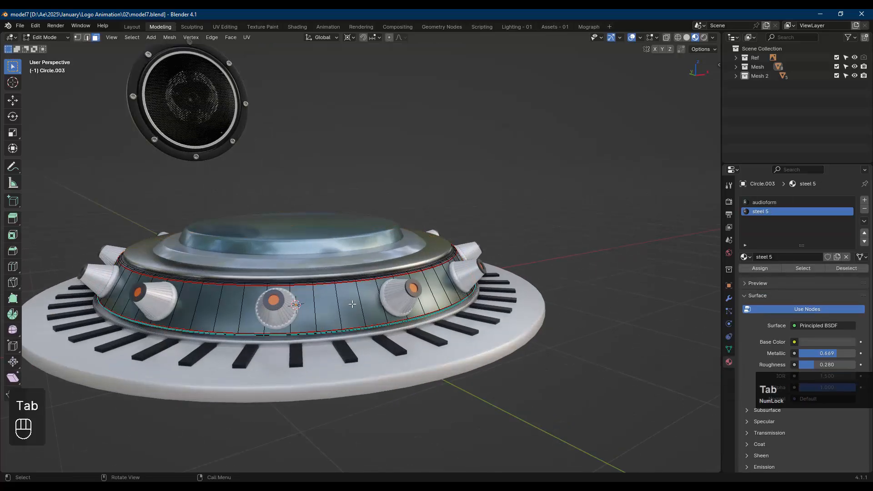
middle_drag(347, 301, 343, 309)
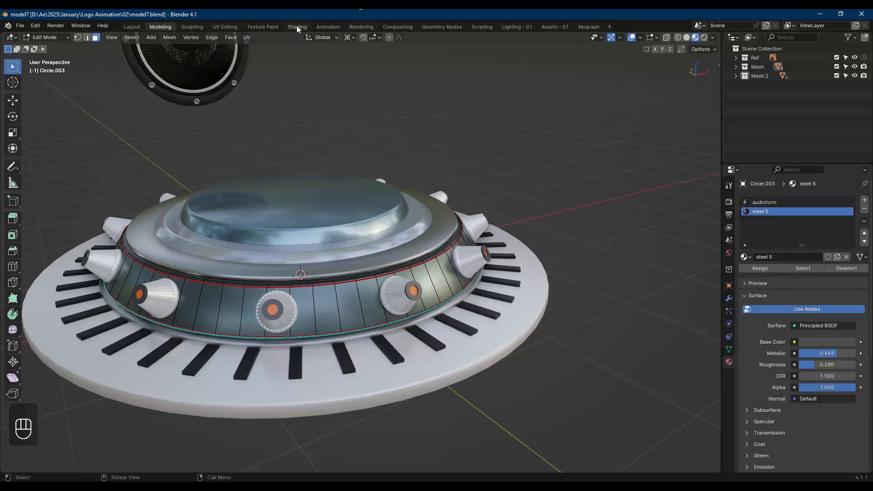
- In the Shading workspace, enter Edit Mode on the base ring, enlarge the node editor and select the loop of outer side faces
click(297, 27)
scroll(498, 265, down, 4)
shift+middle_drag(503, 283, 499, 218)
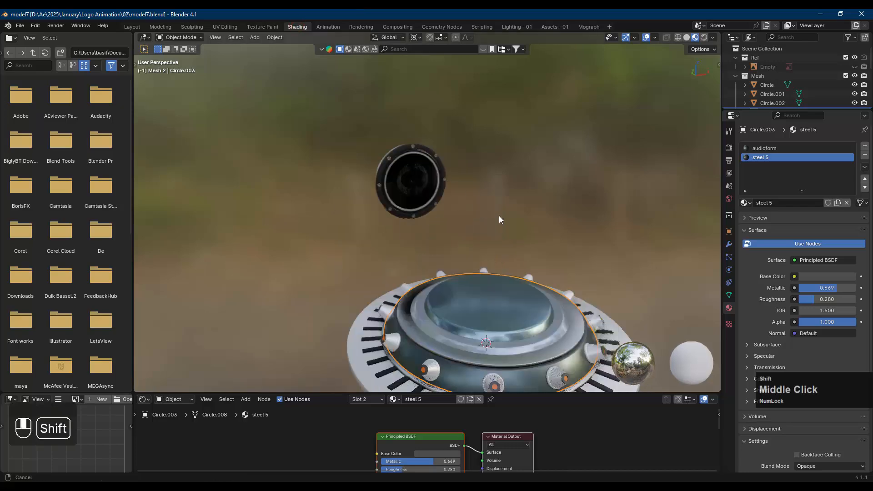
shift+scroll(495, 222, down, 2)
key(Tab)
scroll(510, 280, up, 3)
shift+middle_drag(508, 277, 492, 214)
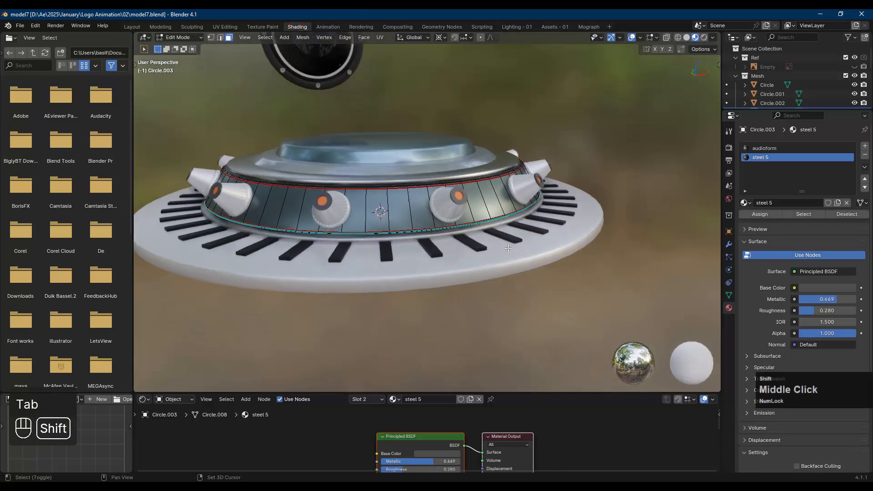
drag(542, 394, 543, 257)
alt+click(461, 134)
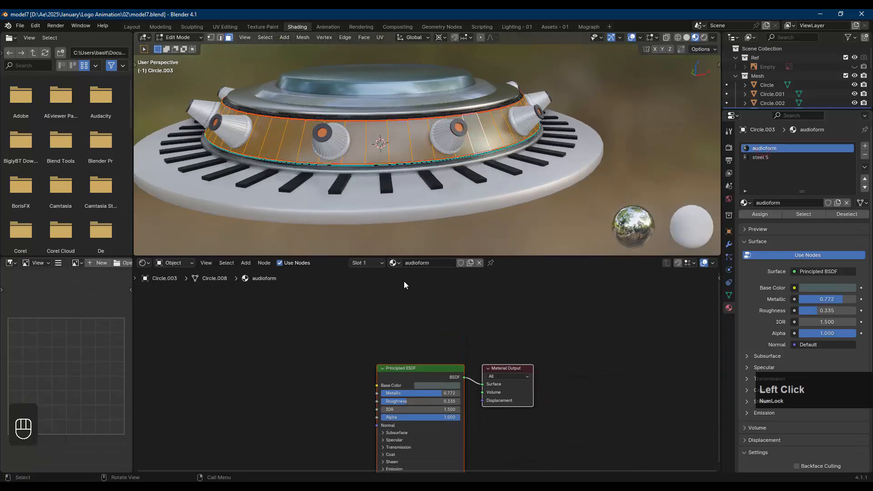
- Make room in the audioform node tree, add Asset 18.png from folder 02 as an image texture and connect its Color to Base Color
key(g)
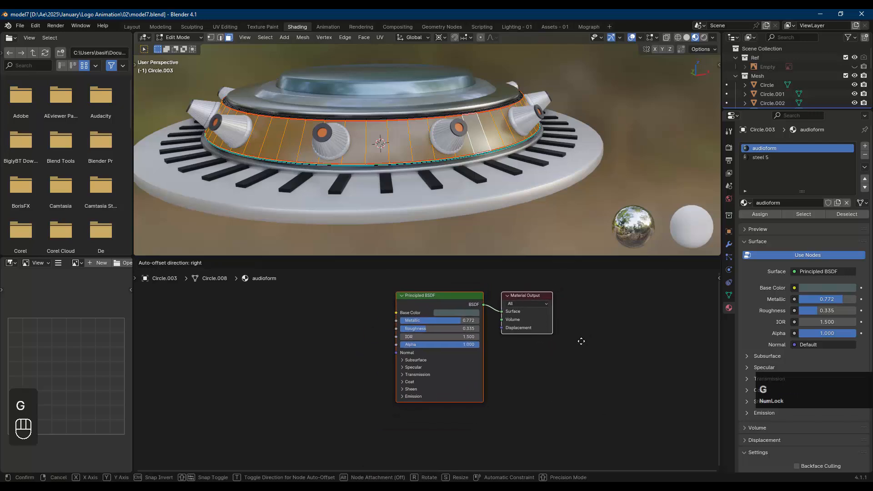
click(581, 349)
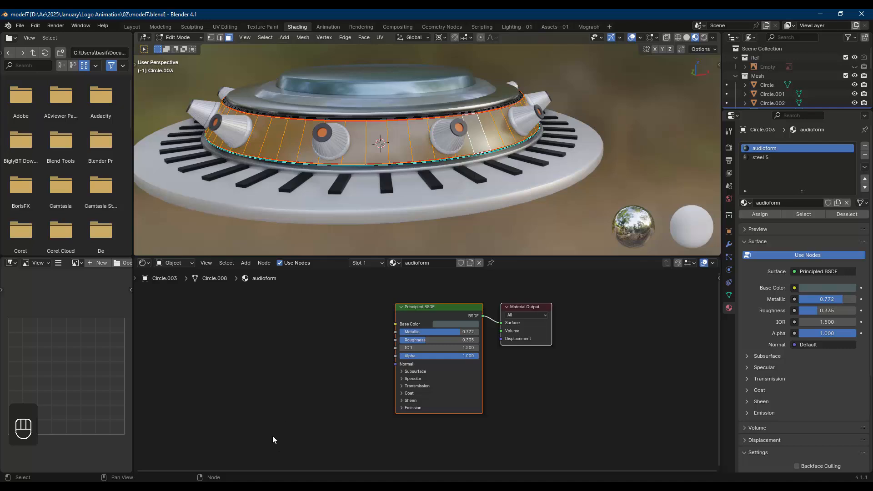
click(275, 487)
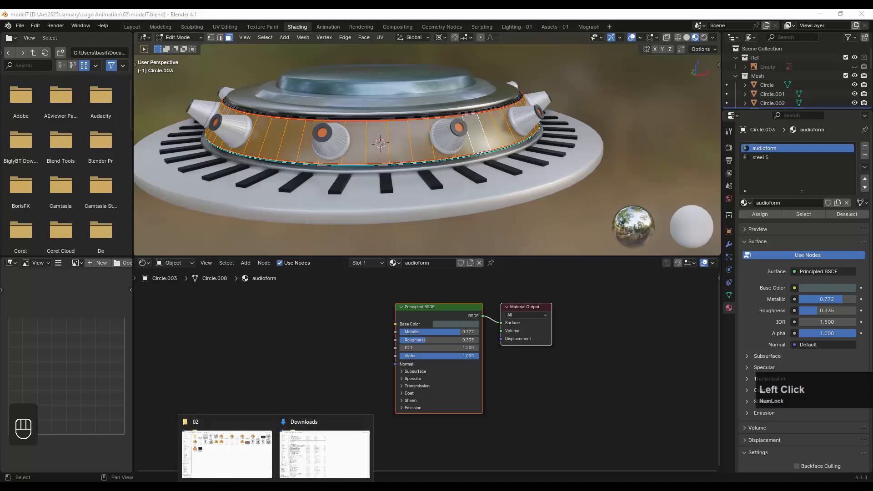
click(247, 459)
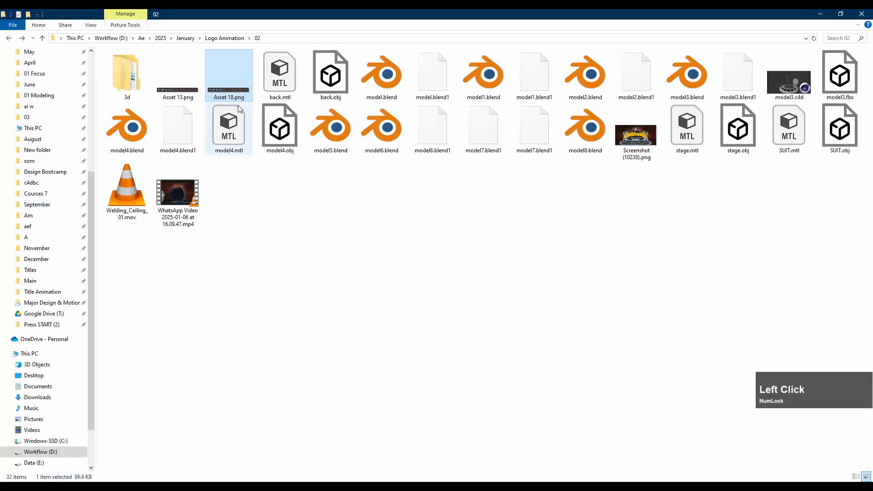
drag(239, 85, 249, 298)
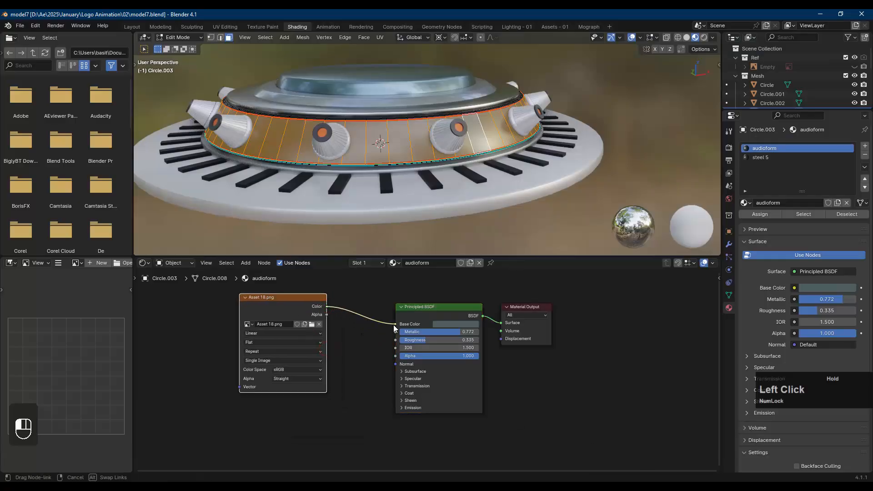
drag(395, 324, 395, 323)
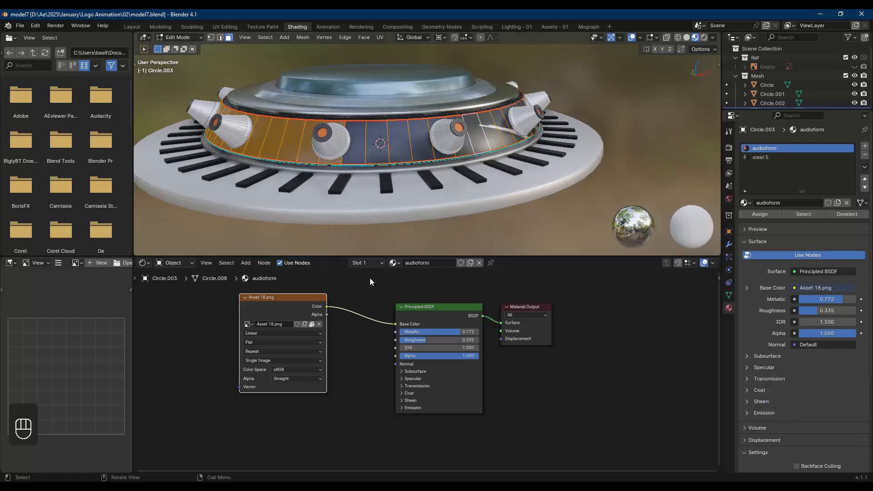
- Switch to the UV Editing workspace, select the whole ring mesh and display Asset 18.png in the UV editor
click(223, 26)
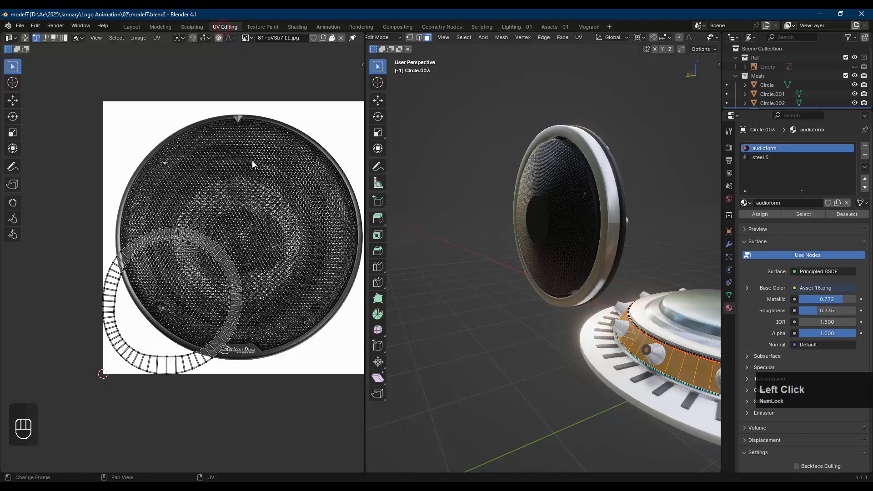
scroll(511, 186, down, 2)
shift+middle_drag(560, 197, 375, 186)
key(a)
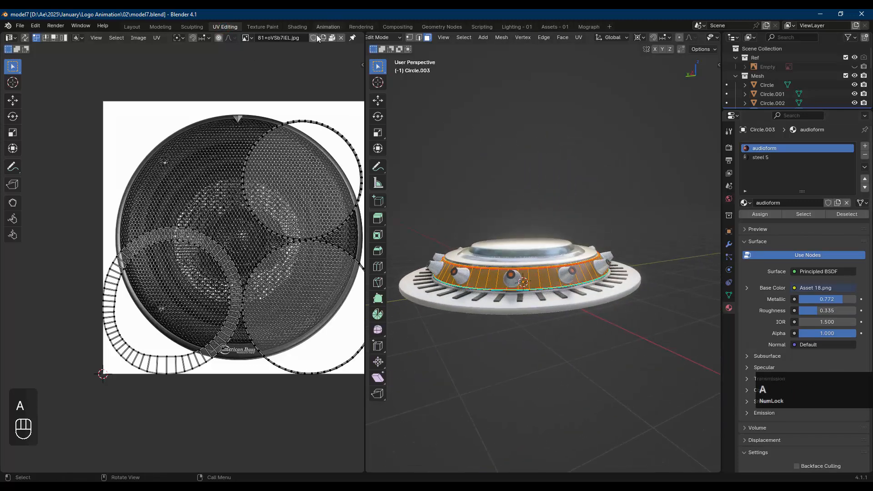
click(252, 40)
click(287, 77)
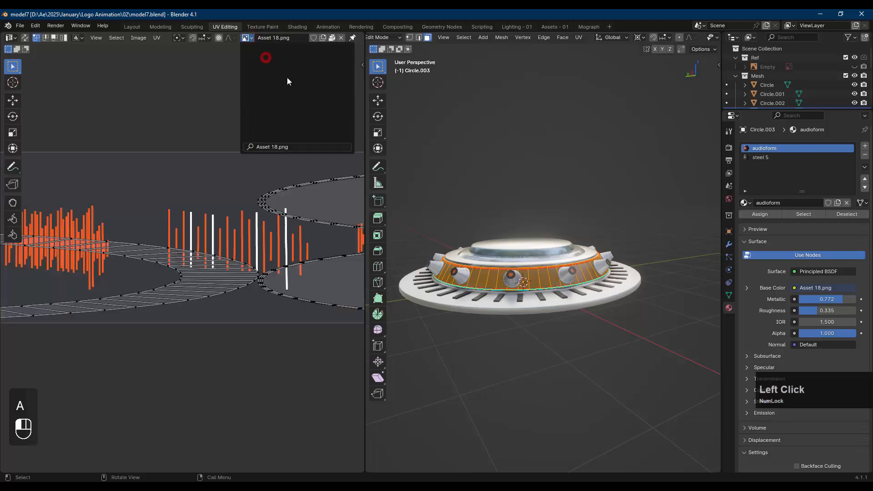
scroll(214, 221, down, 5)
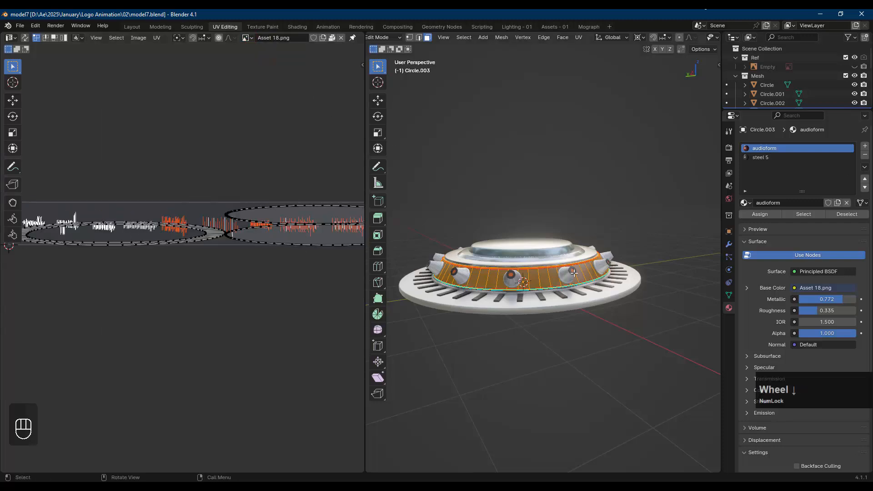
- Try Smart UV Project on the whole ring mesh with a 66° angle limit and zero island margin
key(a)
key(y)
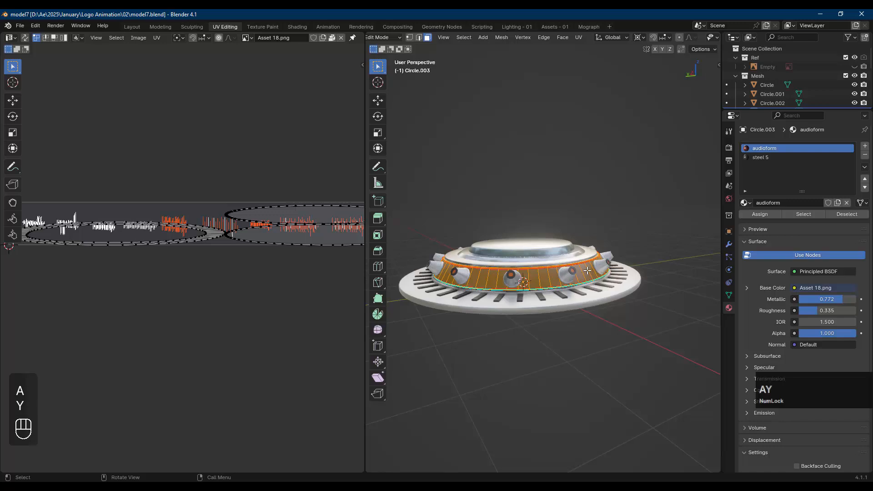
key(u)
click(567, 212)
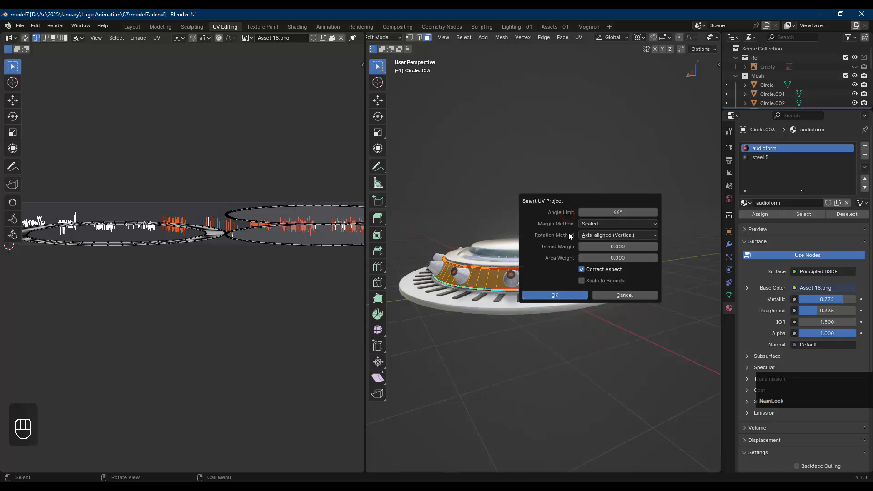
click(568, 294)
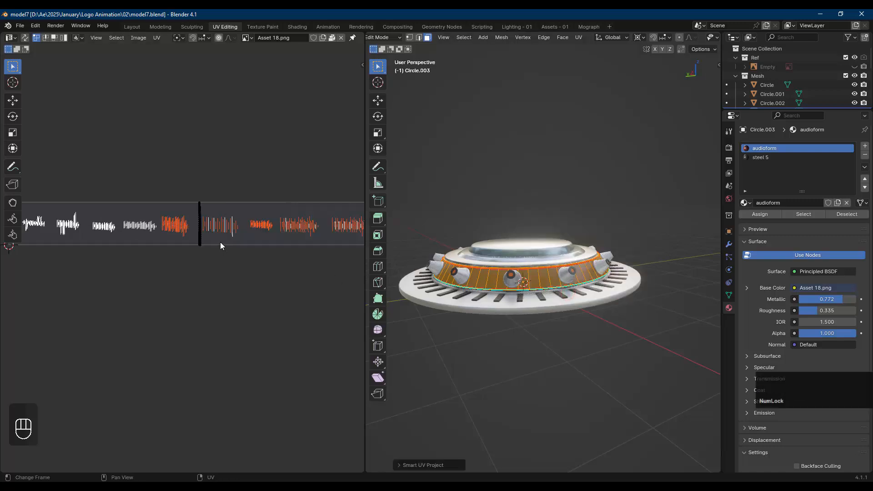
scroll(220, 243, down, 3)
scroll(536, 276, up, 2)
- Select the ring's outer side face loop and inspect its UV islands against the waveform image
click(536, 276)
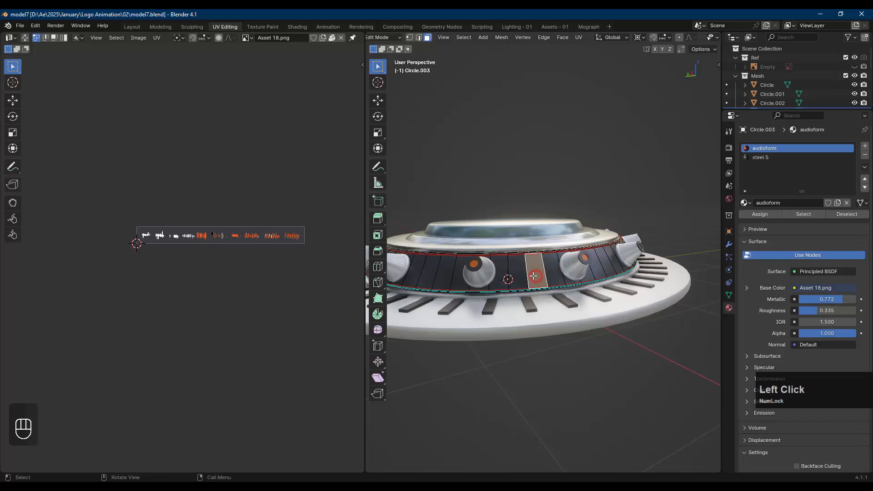
alt+click(536, 276)
scroll(206, 246, up, 4)
key(a)
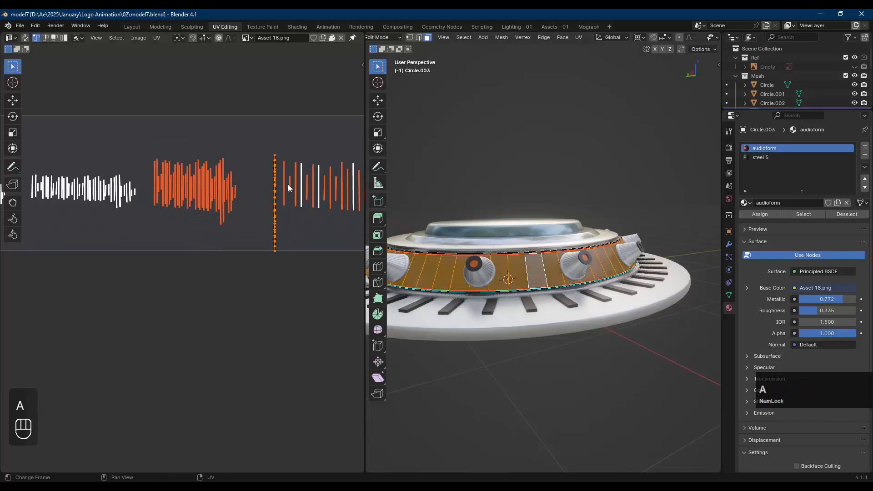
scroll(281, 180, up, 5)
scroll(282, 184, down, 6)
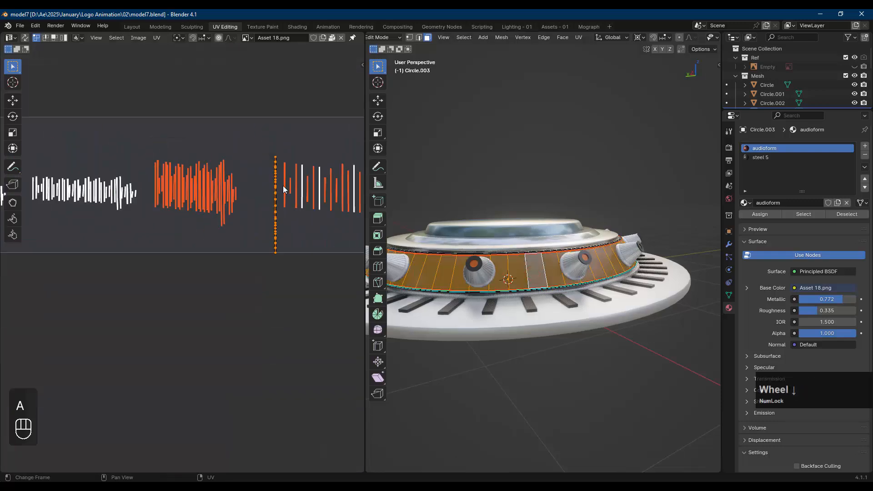
- Undo the face selections and the Smart UV projection of the ring mesh
key(ctrl+z)
key(ctrl+z)
key(ctrl+z)
key(ctrl+z)
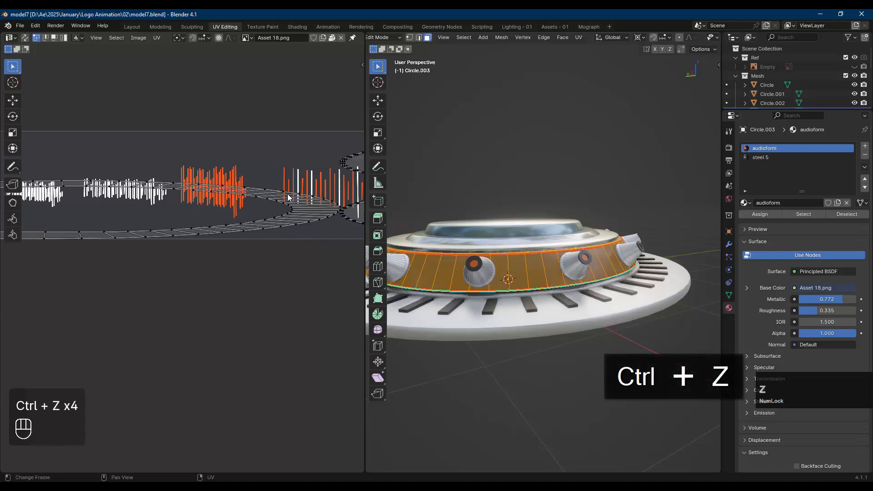
- Unwrap the whole ring mesh with the standard Unwrap and select one outer side face to locate it in the UV layout
key(a)
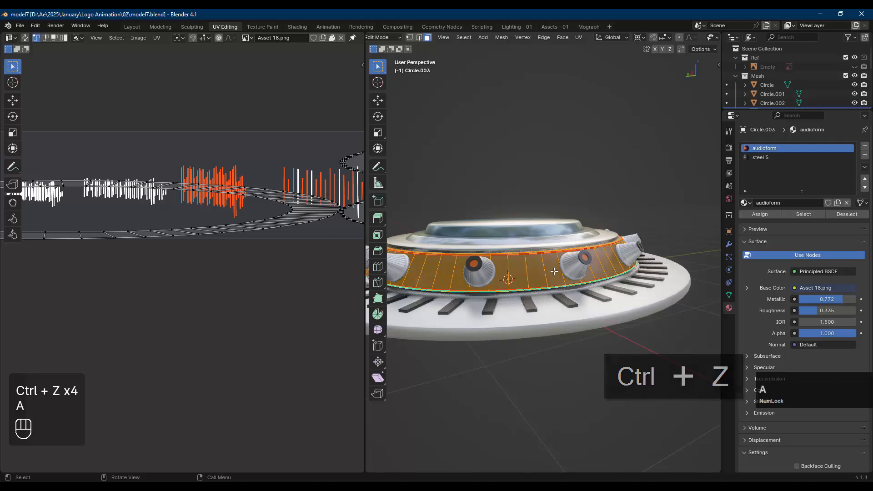
key(u)
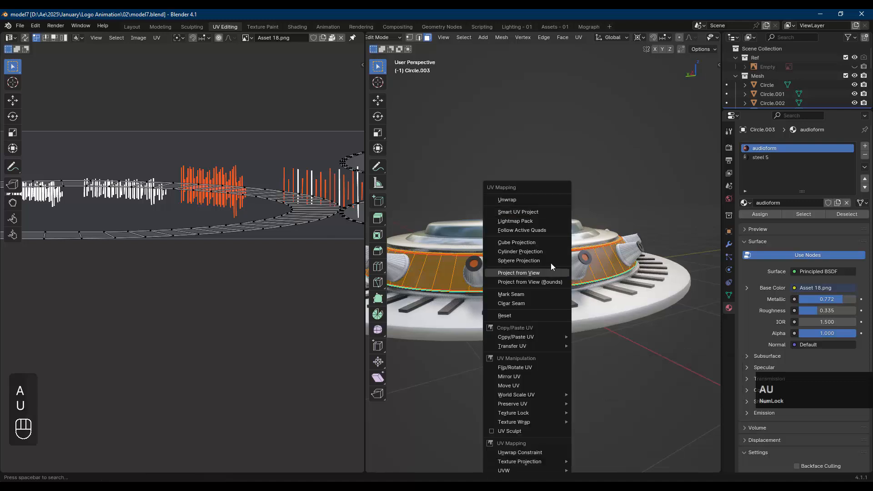
click(529, 201)
scroll(127, 213, down, 4)
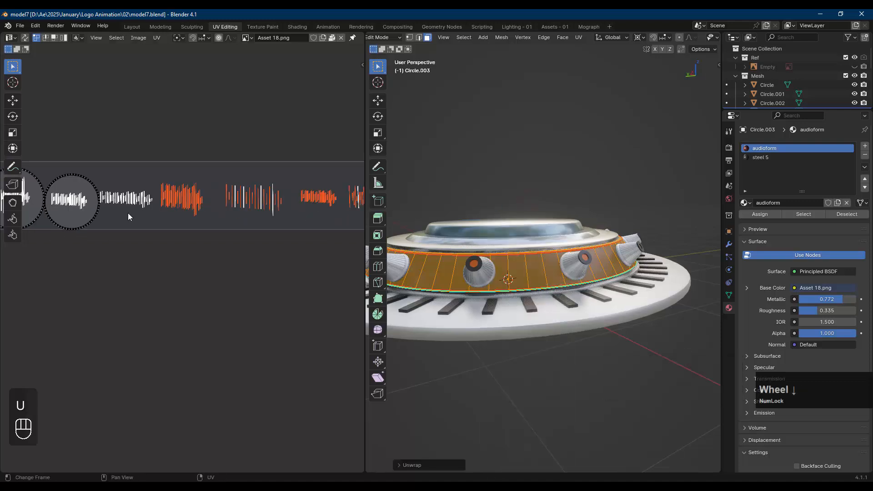
shift+middle_drag(124, 226, 179, 250)
scroll(109, 212, up, 2)
scroll(157, 218, up, 3)
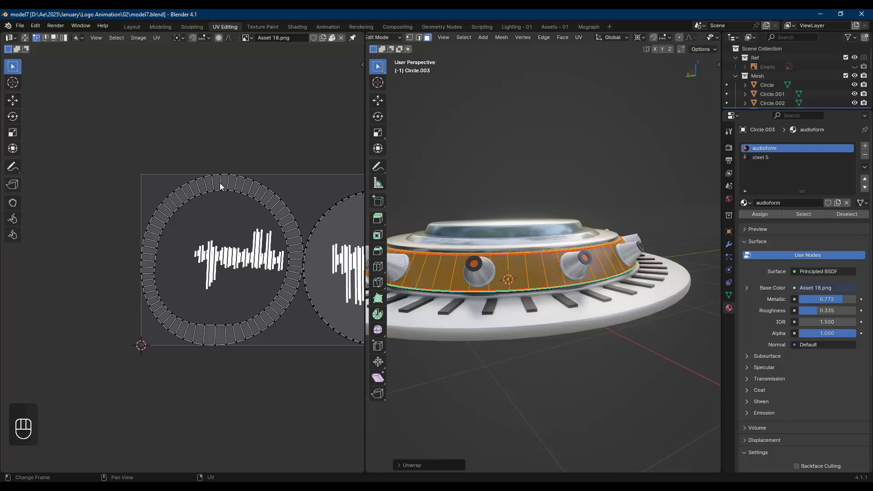
click(538, 271)
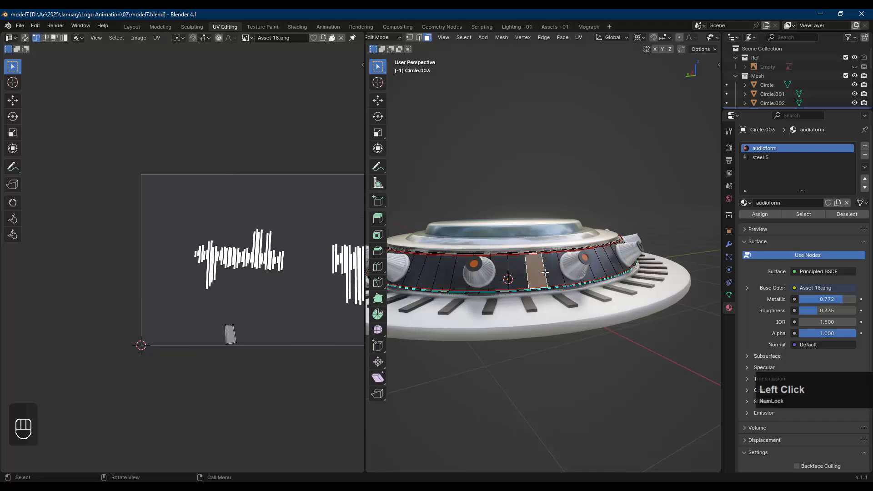
- Select the ring's outer side face loop and straighten its UVs into a strip with UV Squares To Grid By Shape
alt+click(544, 272)
key(a)
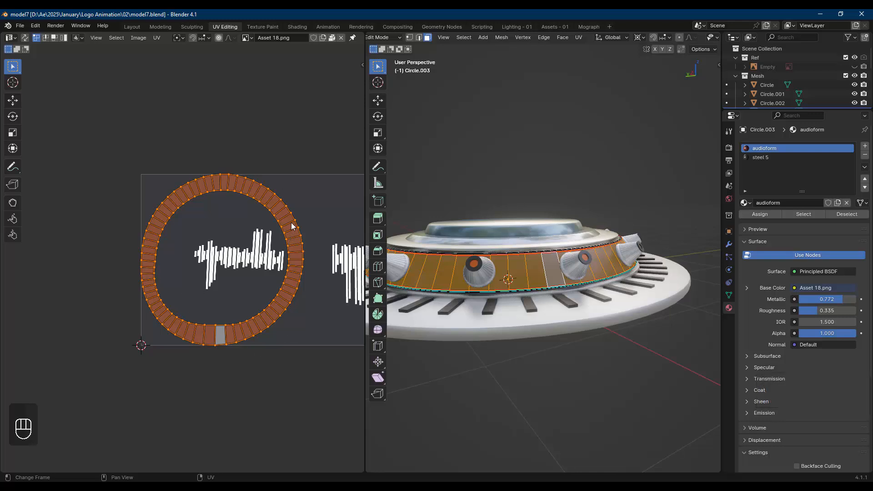
key(n)
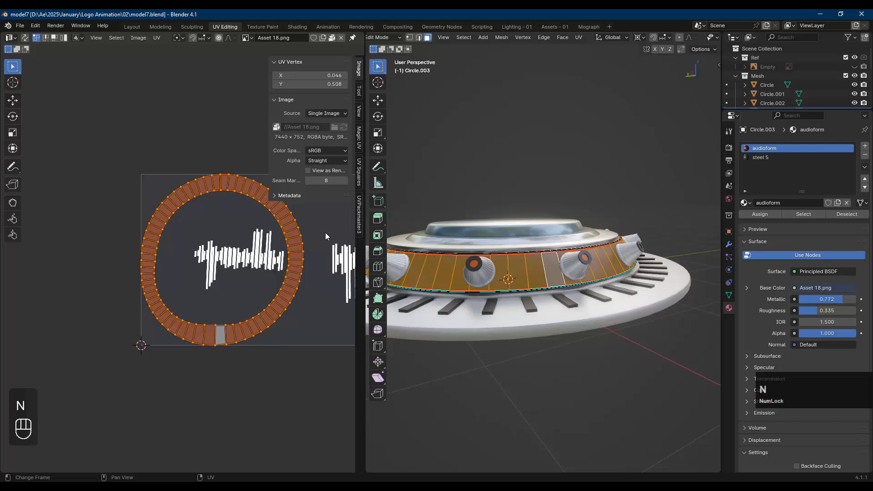
click(359, 175)
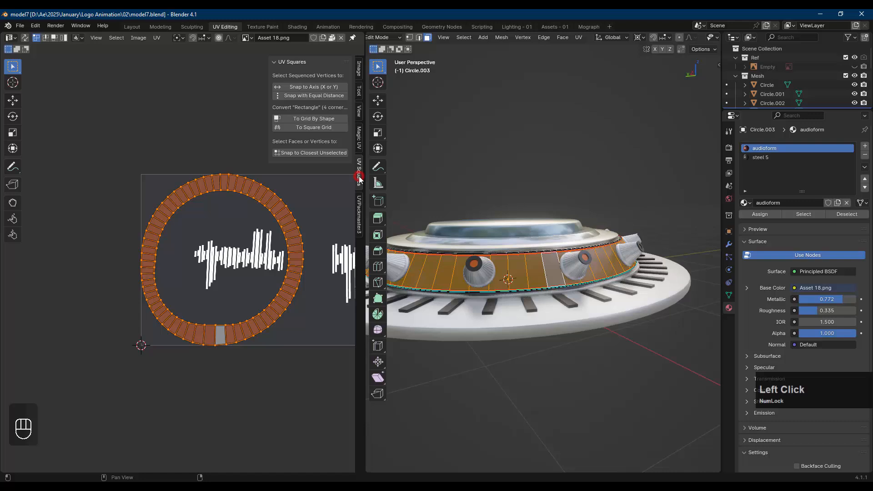
click(320, 120)
scroll(243, 328, down, 2)
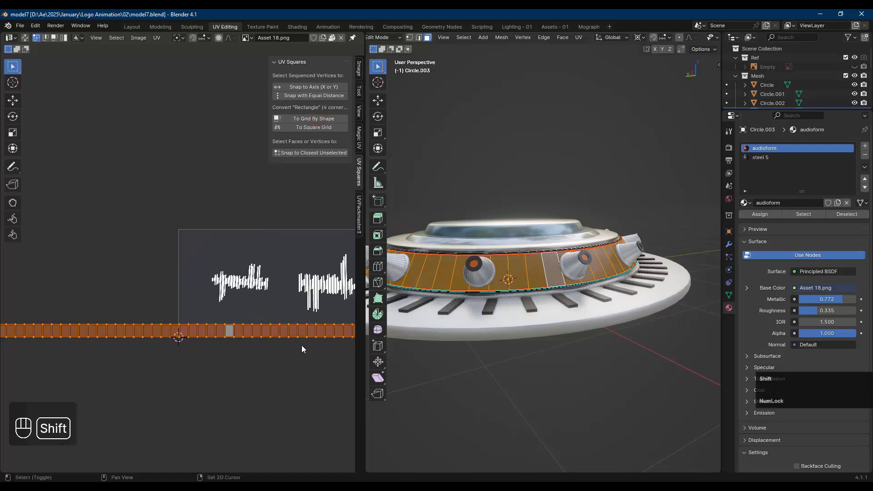
- Enlarge the straightened UV strip to roughly the waveform image's width and move it over the waveforms
shift+middle_drag(301, 345, 216, 329)
scroll(216, 329, down, 2)
scroll(216, 329, down, 1)
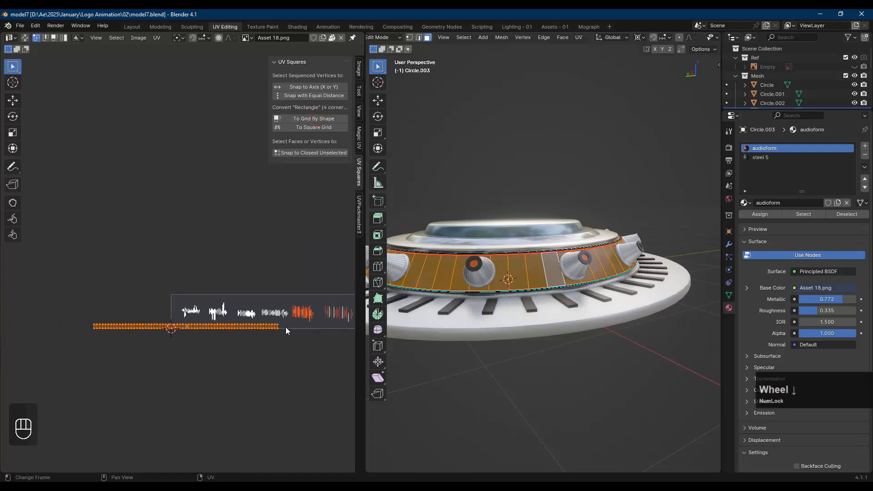
key(s)
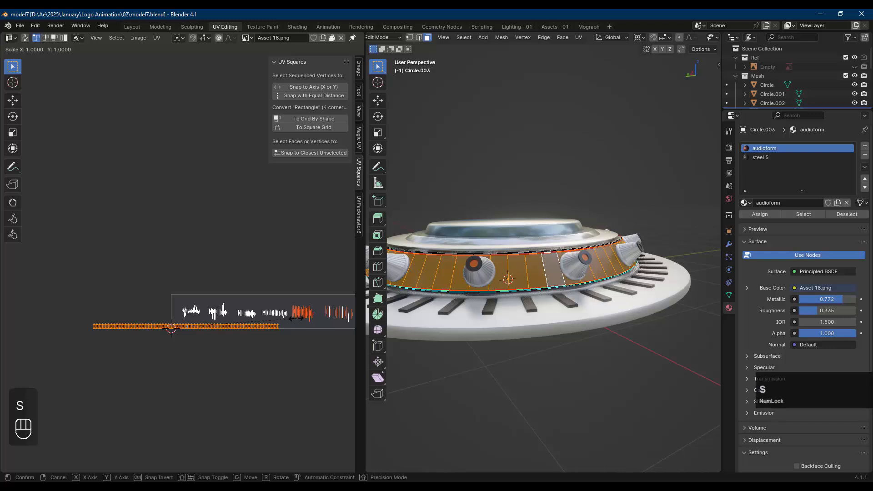
click(341, 314)
shift+middle_drag(279, 345, 173, 358)
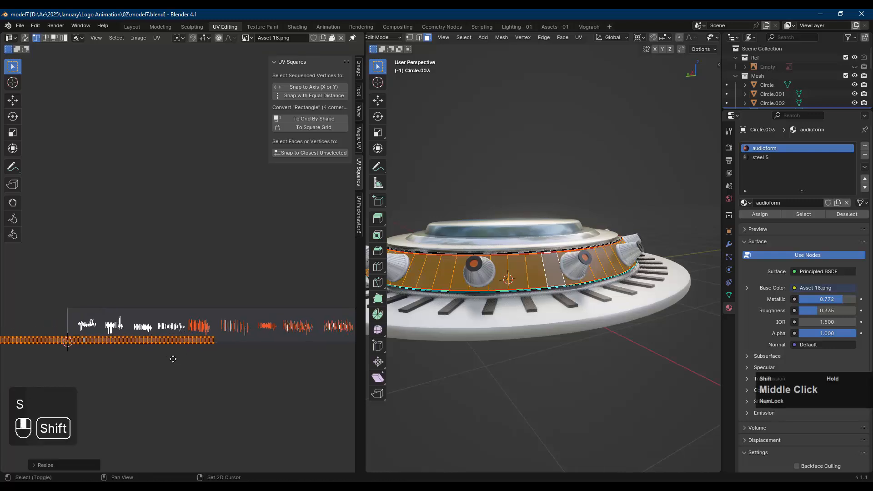
scroll(178, 357, down, 2)
shift+middle_drag(245, 352, 202, 353)
key(s)
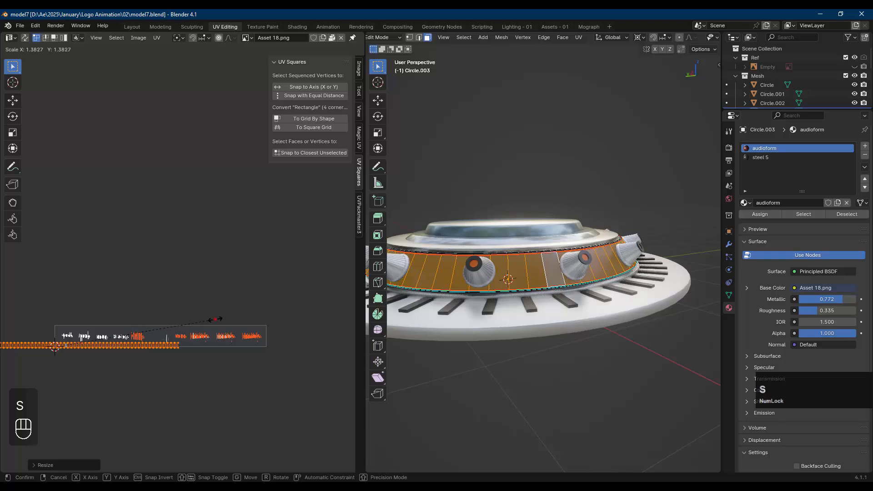
key(g)
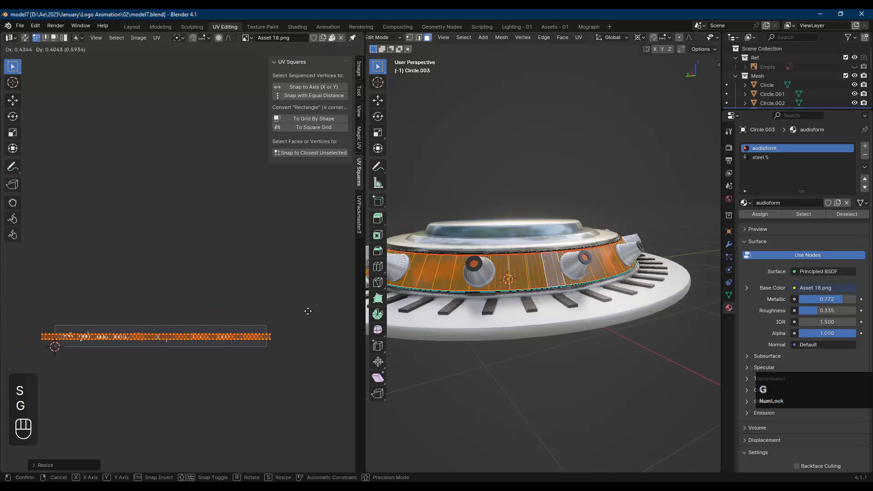
click(312, 311)
- Enlarge the UV strip to the waveform image's height, flipping it with a final scale of about -1.75, and leave Edit Mode
key(s)
key(s)
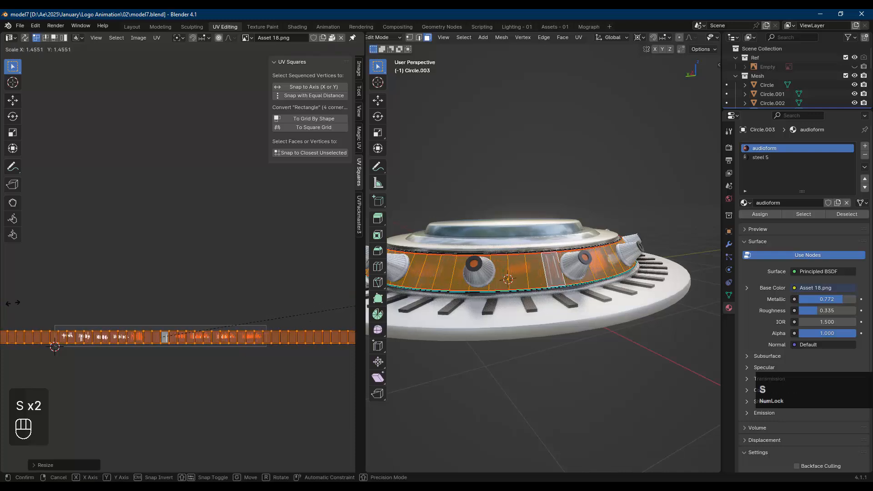
click(29, 303)
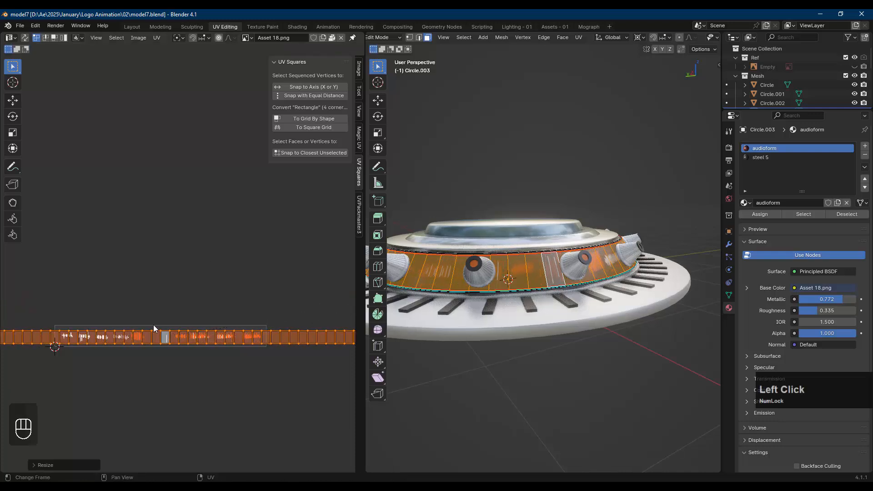
key(s)
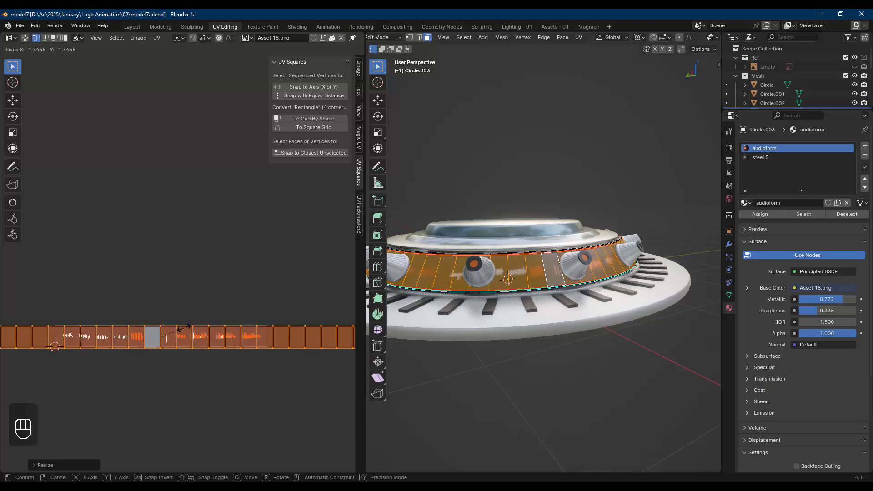
click(190, 326)
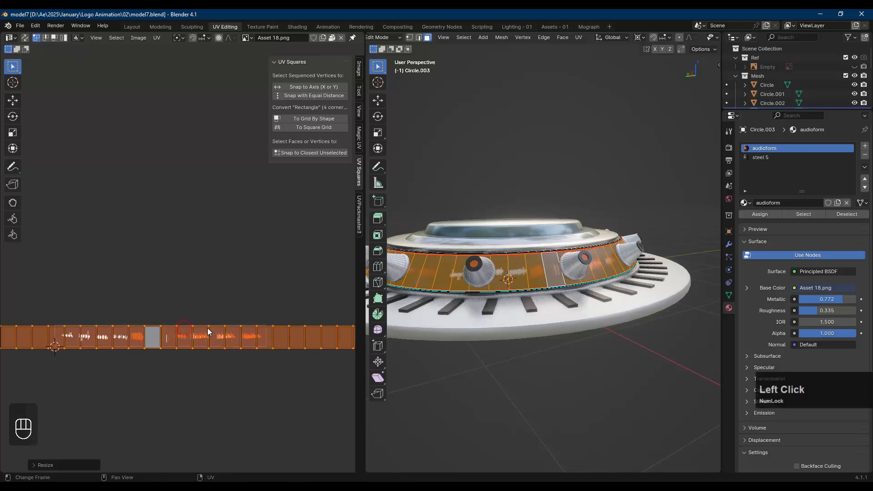
key(Tab)
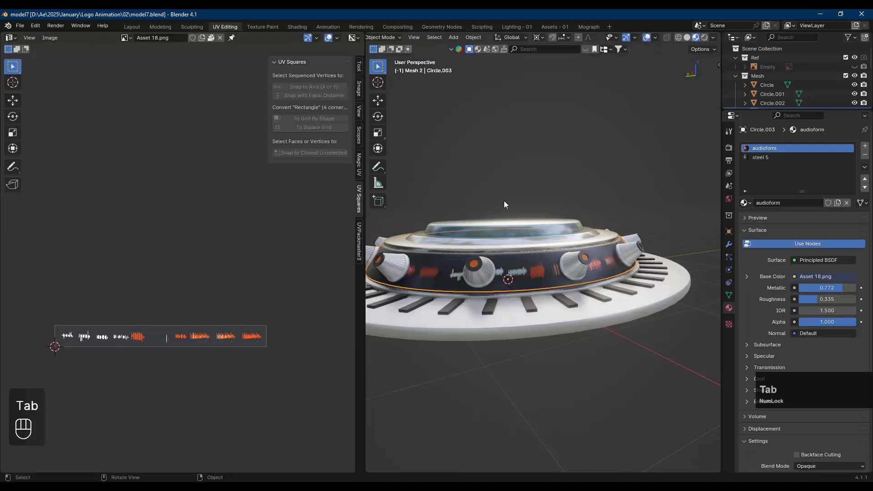
- Examine the waveform's size and orientation around the ring's outer side from several angles
middle_drag(504, 201, 624, 242)
scroll(523, 241, up, 5)
scroll(607, 253, up, 4)
scroll(615, 273, down, 4)
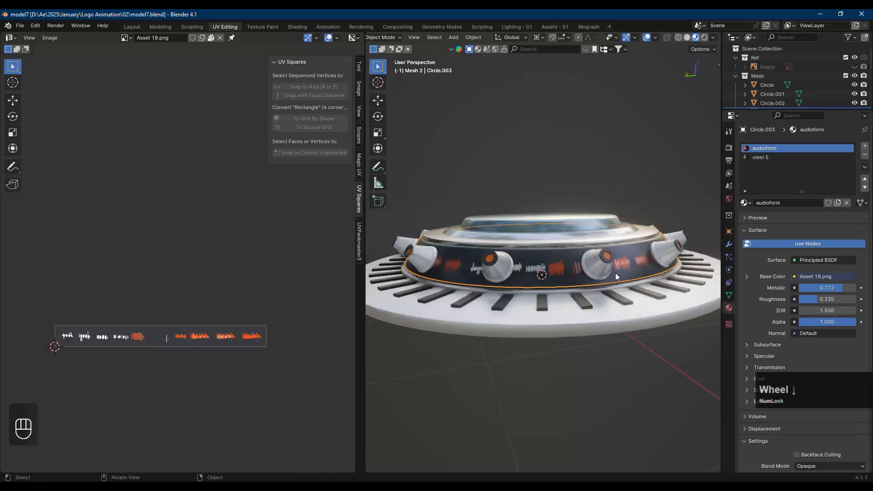
middle_drag(615, 273, 463, 271)
scroll(534, 286, down, 3)
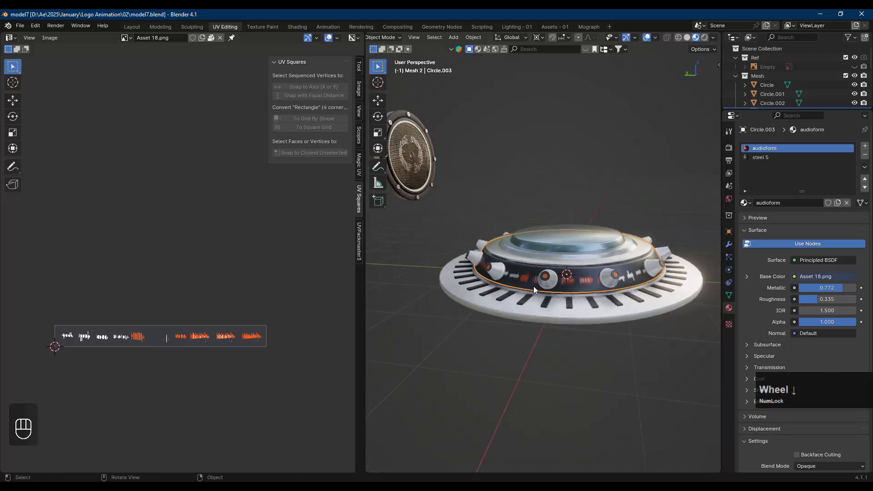
shift+middle_drag(584, 273, 532, 288)
scroll(532, 287, up, 1)
- Save model7.blend, widen the 3D viewport and switch to the Modeling workspace
key(ctrl+s)
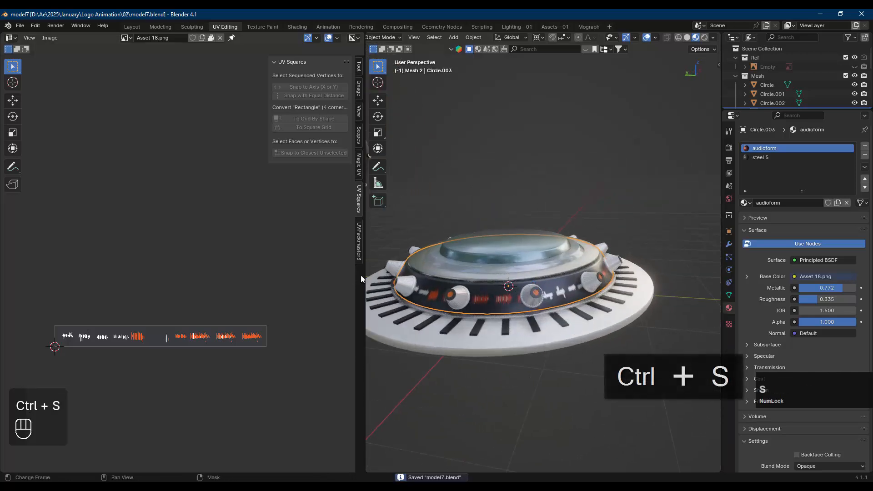
drag(365, 276, 221, 277)
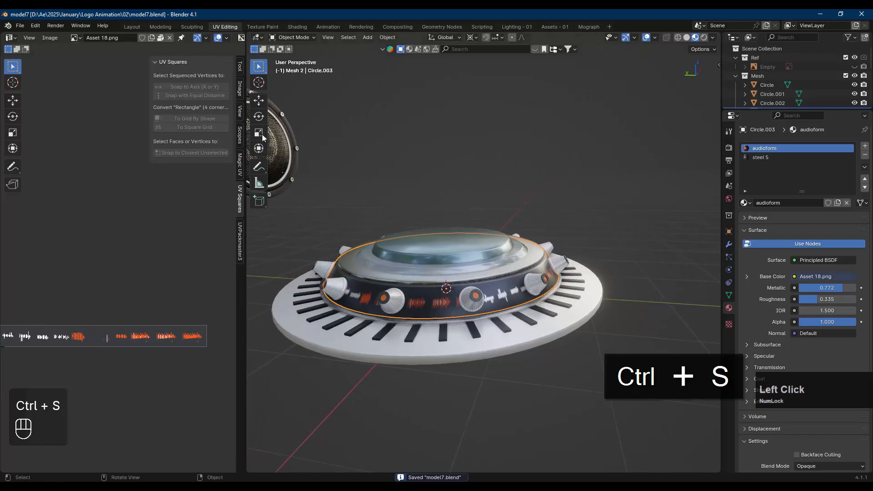
click(159, 27)
scroll(384, 247, down, 3)
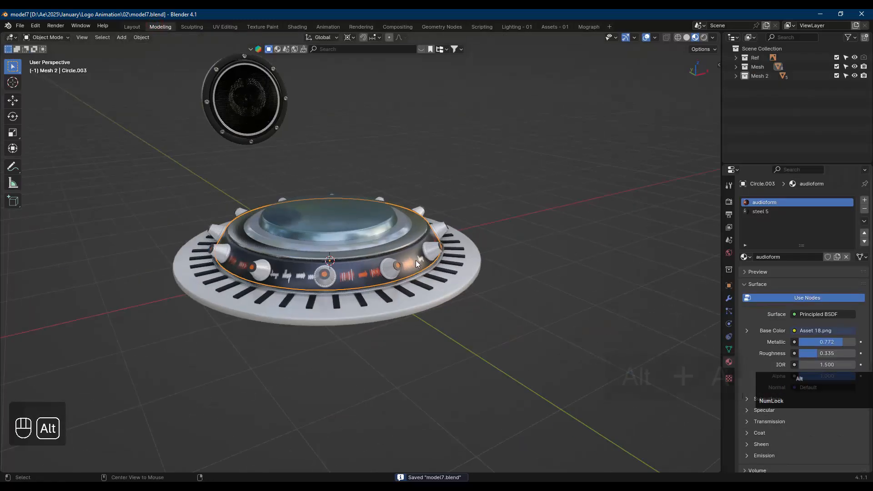
- Deselect all objects, check the textured base from several views and save model7.blend again
key(alt+a)
middle_drag(539, 258, 328, 255)
scroll(318, 222, up, 2)
shift+middle_drag(317, 222, 359, 240)
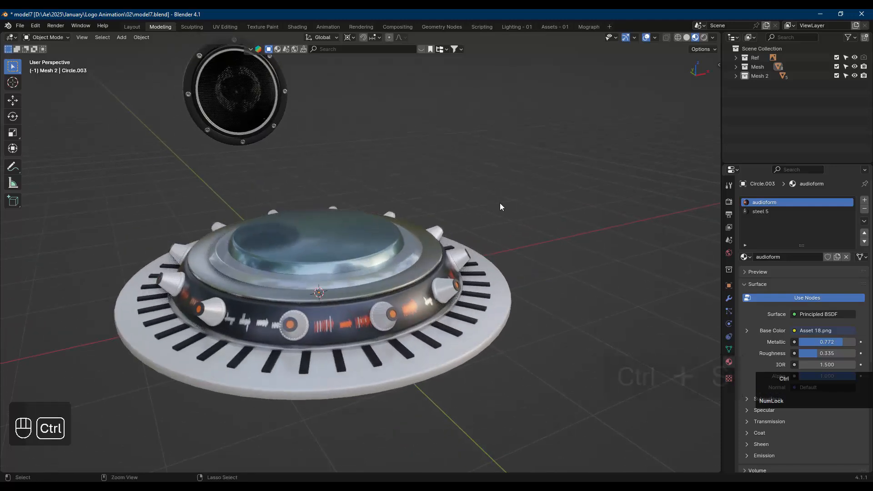
key(ctrl+s)
shift+middle_drag(342, 192, 448, 211)
scroll(505, 225, up, 1)
scroll(450, 212, down, 2)
key(ctrl+s)
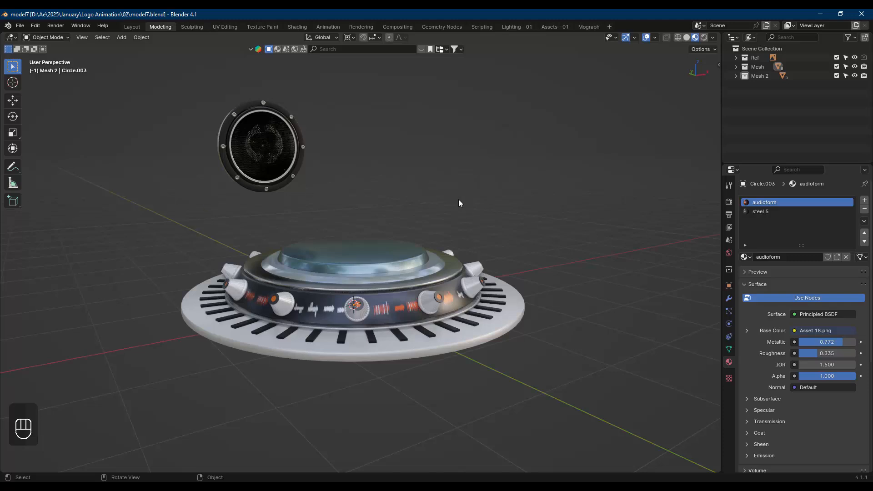
middle_drag(458, 206, 458, 215)
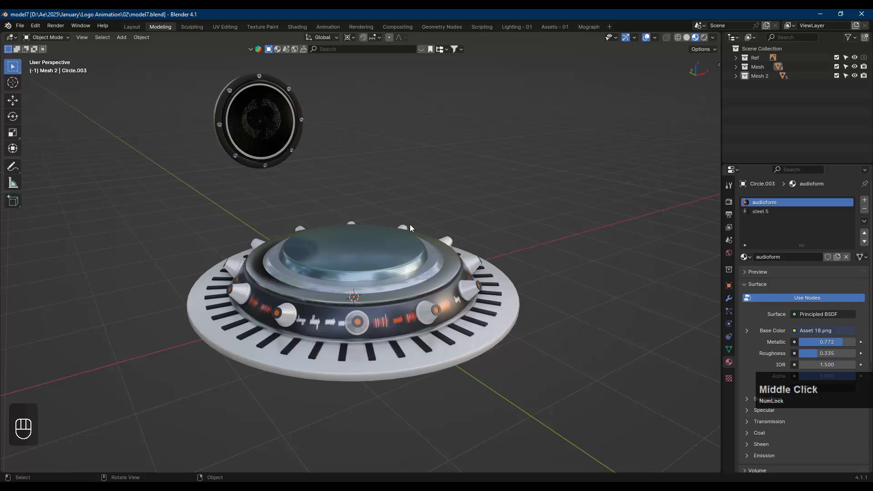